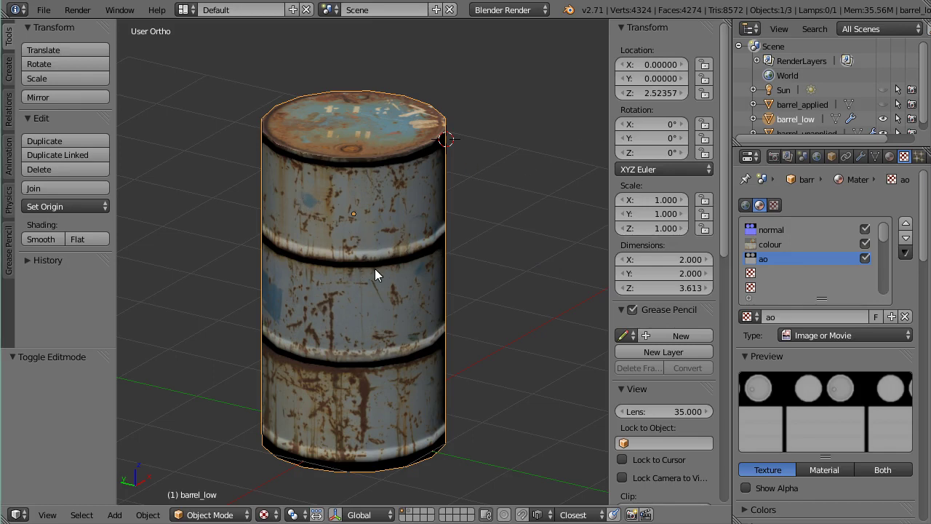
# Examine the finished barrel from several angles, including its low-poly mesh and the effect of turning its normal texture off and on.
pyautogui.press('Tab')
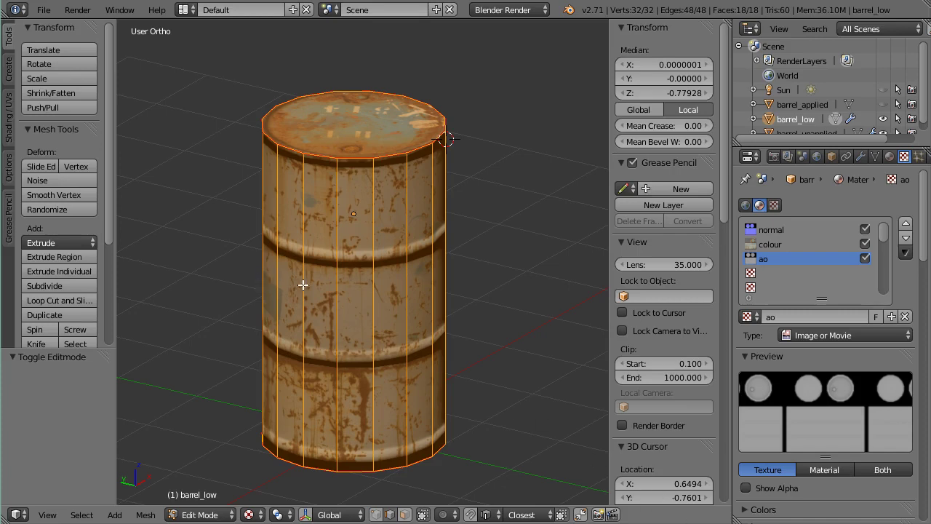
pyautogui.press('Tab')
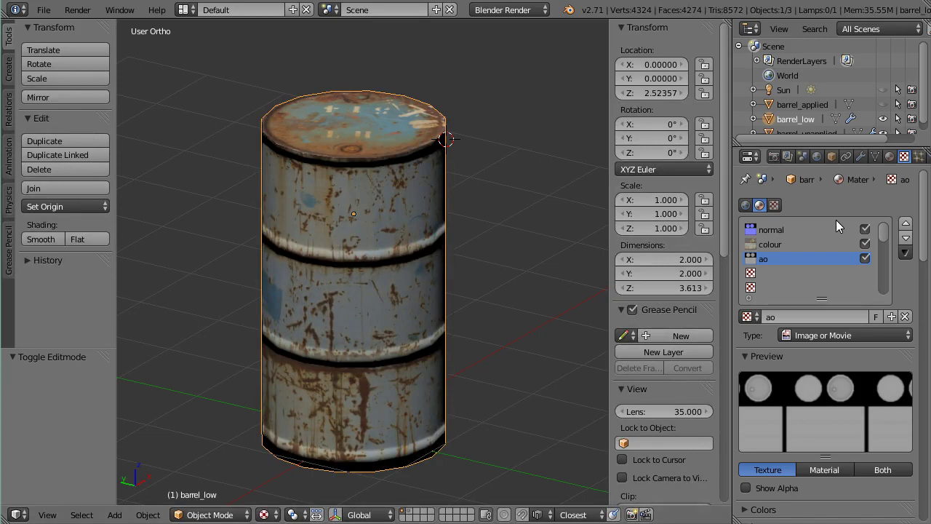
pyautogui.click(865, 230)
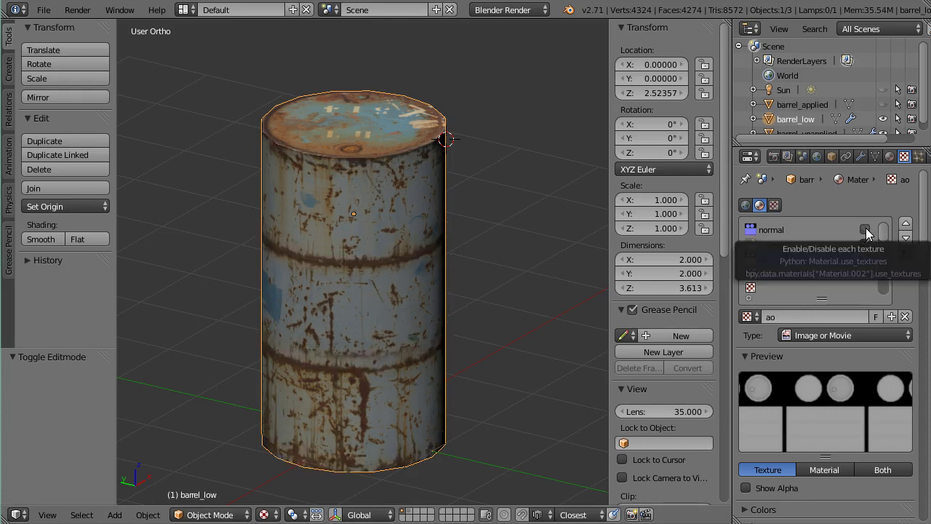
pyautogui.click(865, 230)
pyautogui.scroll(-2, 366, 308)
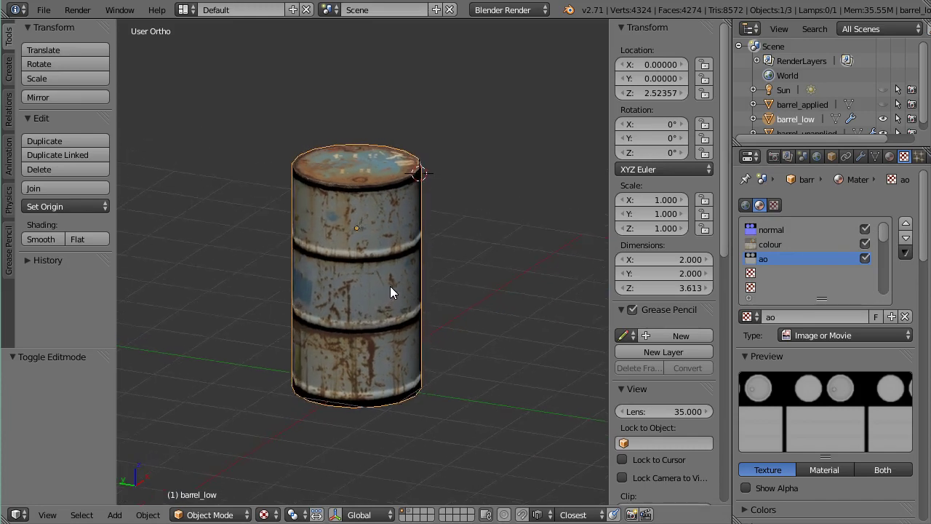
pyautogui.moveTo(390, 287); pyautogui.dragTo(353, 313, button='middle')
pyautogui.scroll(2, 419, 309)
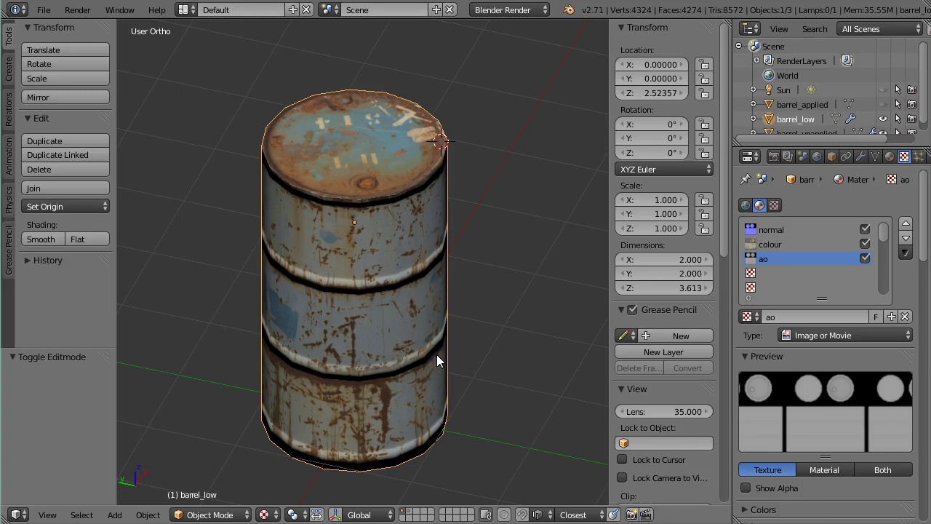
pyautogui.moveTo(376, 366); pyautogui.dragTo(383, 345, button='middle')
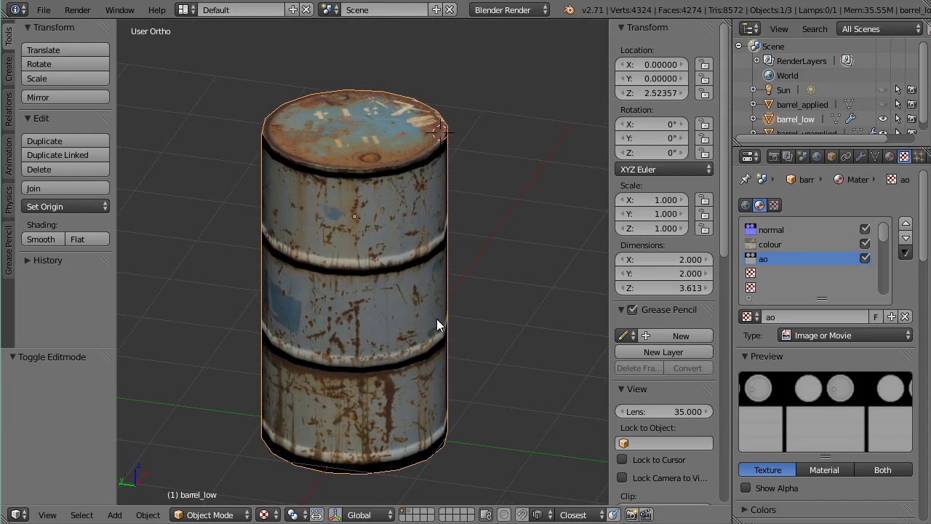
pyautogui.moveTo(436, 318)
pyautogui.mouseDown(button='middle')
pyautogui.moveTo(444, 315)
pyautogui.moveTo(441, 328)
pyautogui.mouseUp(button='middle')
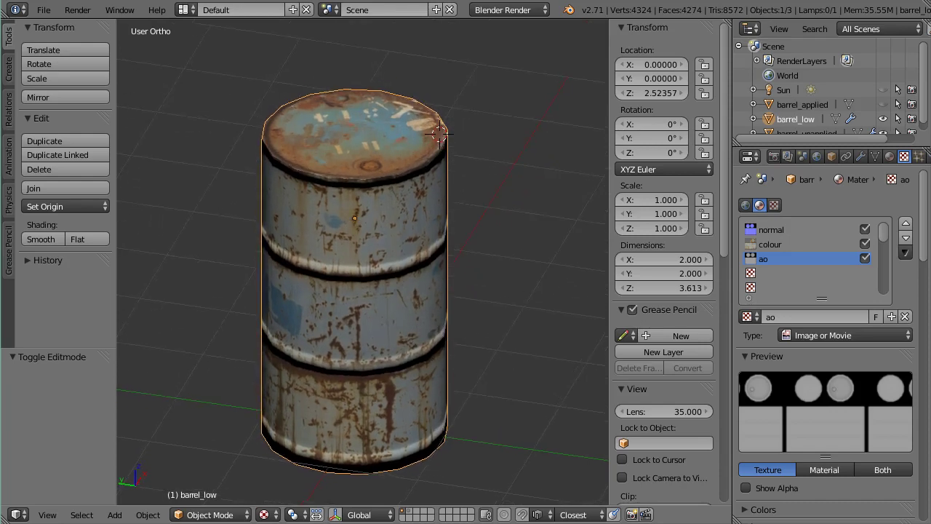
# Start a new file by reloading the start-up scene.
pyautogui.click(44, 10)
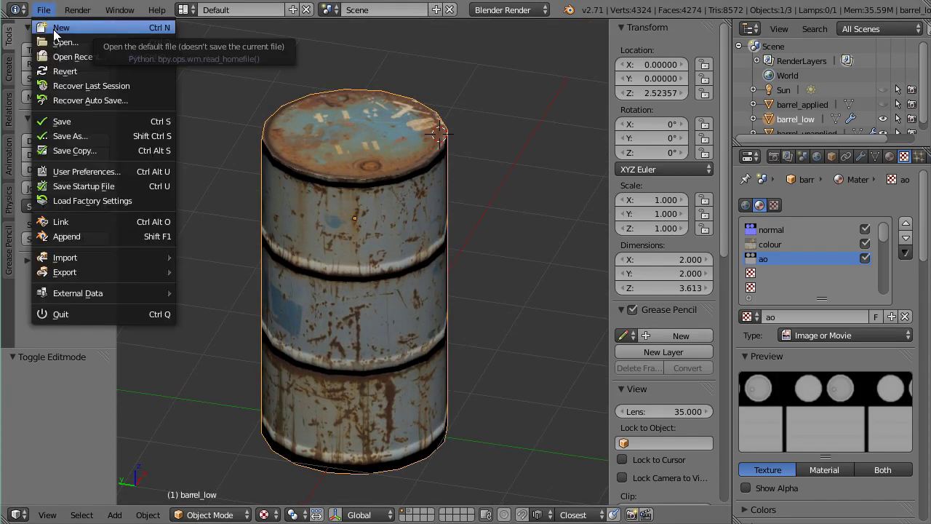
pyautogui.click(99, 25)
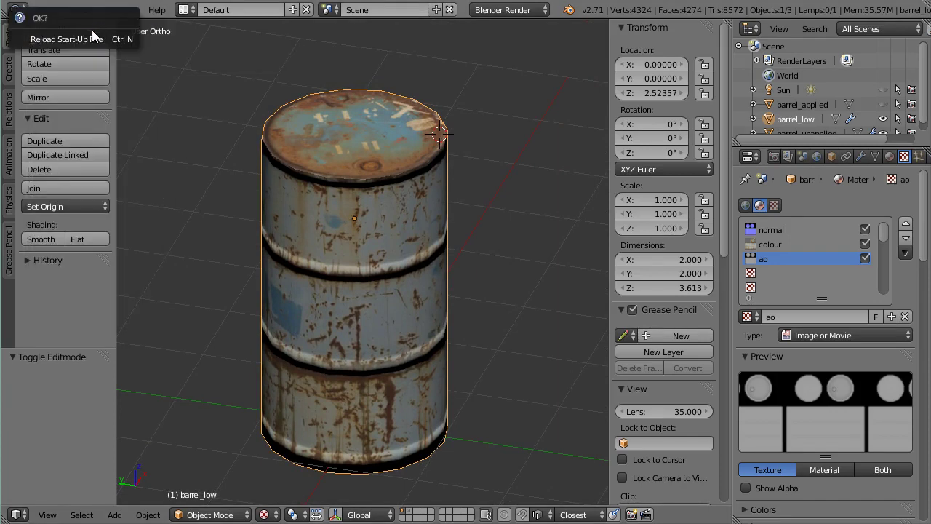
pyautogui.click(85, 38)
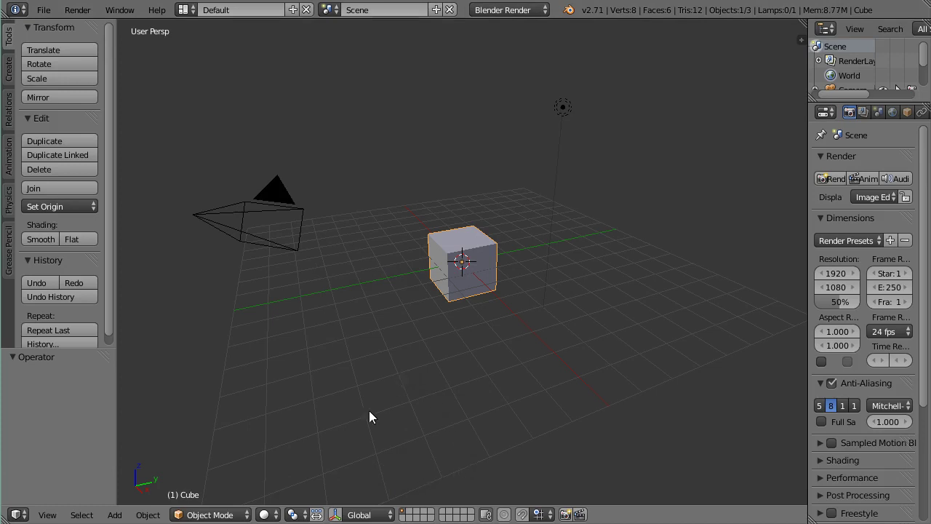
pyautogui.click(336, 515)
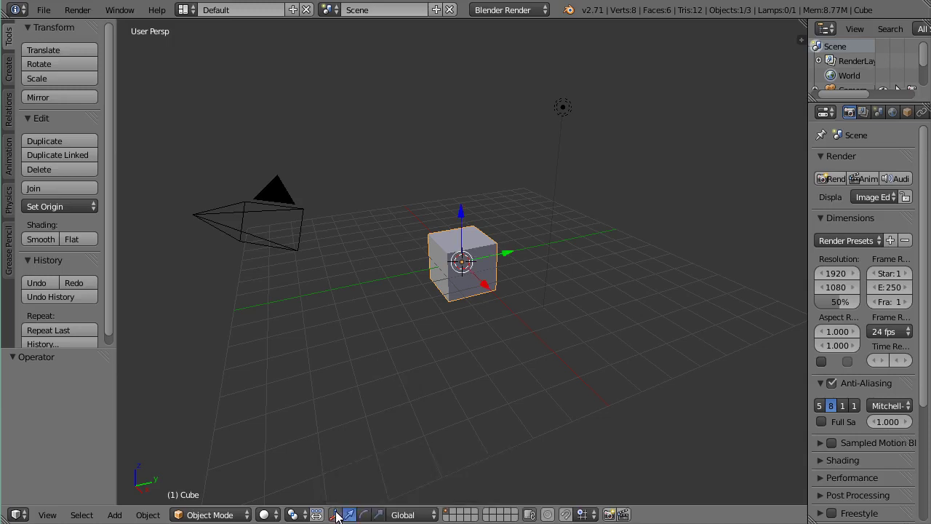
pyautogui.click(336, 515)
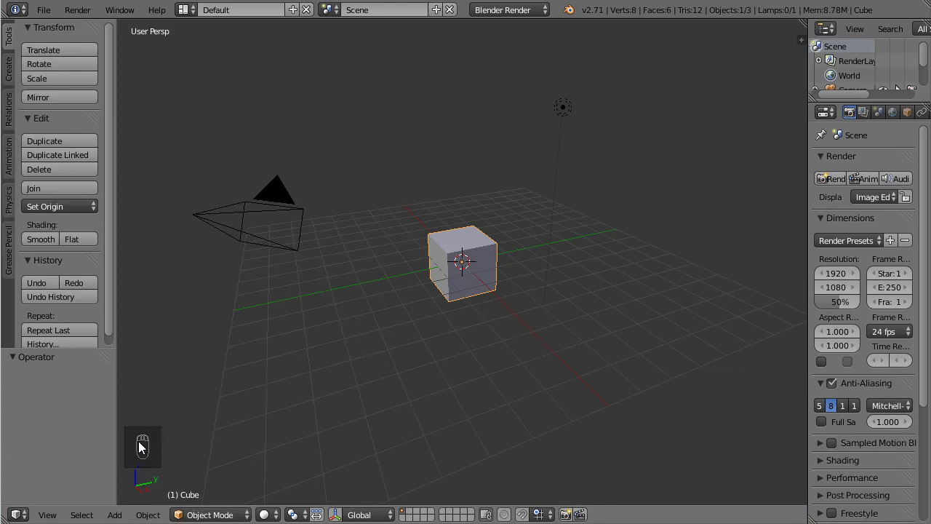
pyautogui.moveTo(477, 305)
pyautogui.mouseDown(button='middle')
pyautogui.moveTo(484, 302)
pyautogui.moveTo(485, 318)
pyautogui.mouseUp(button='middle')
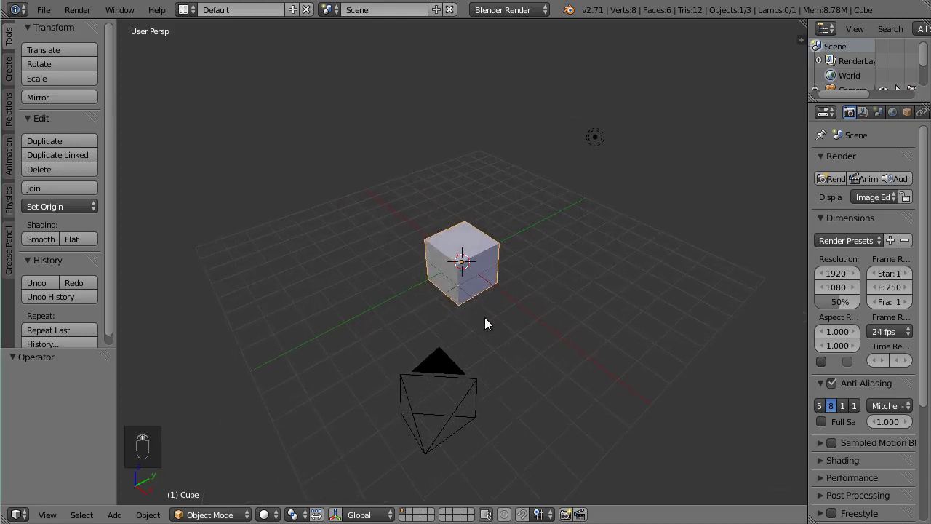
pyautogui.moveTo(432, 305); pyautogui.dragTo(489, 301, button='middle')
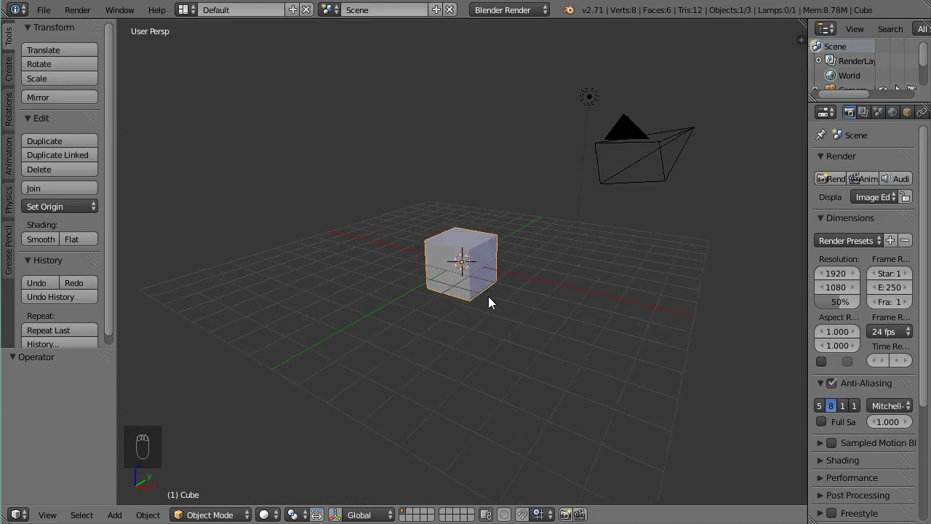
pyautogui.scroll(2, 489, 303)
pyautogui.scroll(-1, 488, 297)
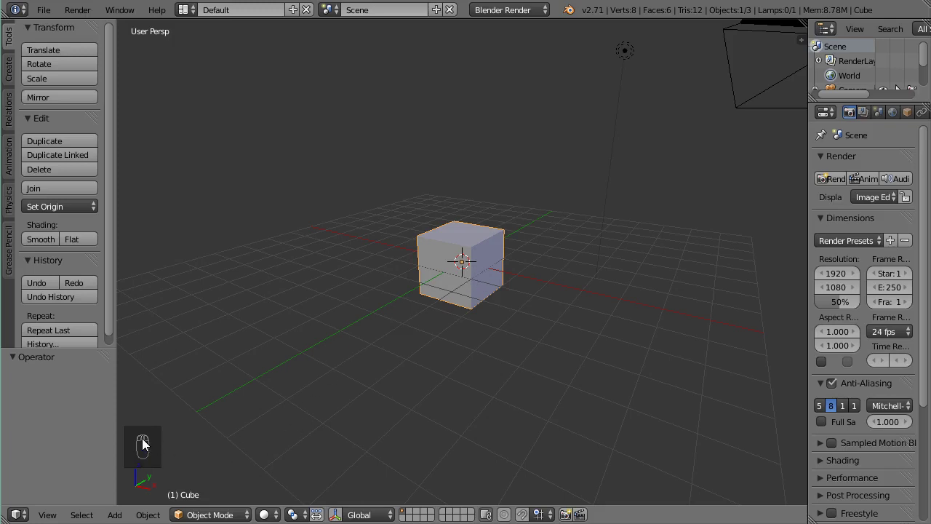
pyautogui.moveTo(475, 312); pyautogui.dragTo(509, 339, button='middle')
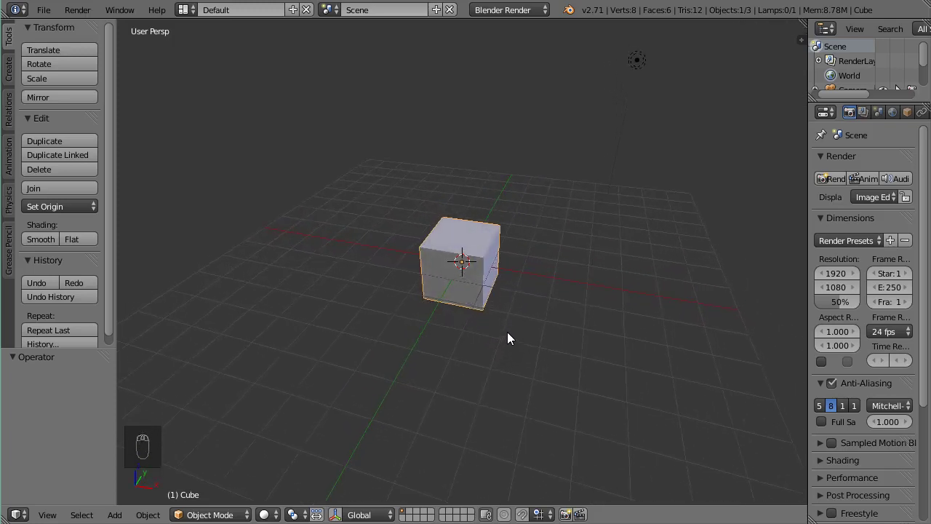
pyautogui.scroll(2, 511, 337)
pyautogui.scroll(-2, 509, 331)
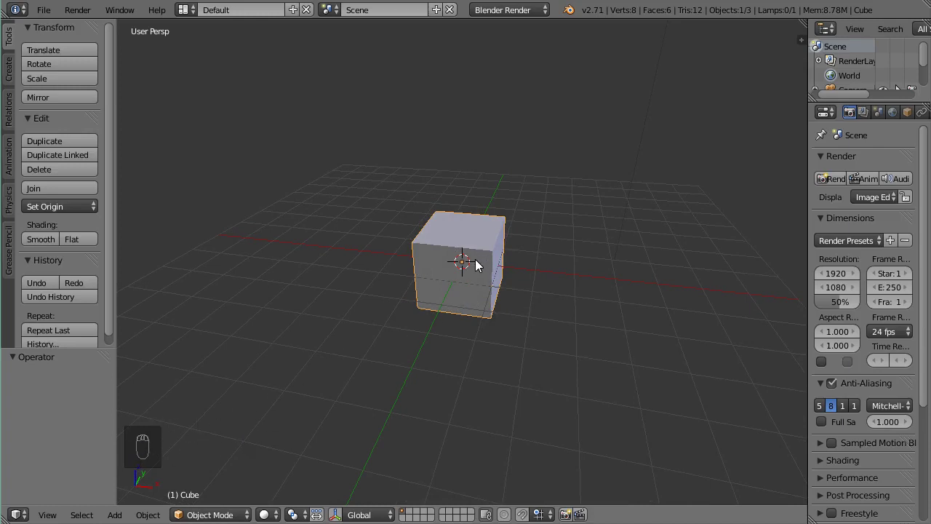
# Delete the default cube and switch the viewport to the front orthographic view.
pyautogui.press('x')
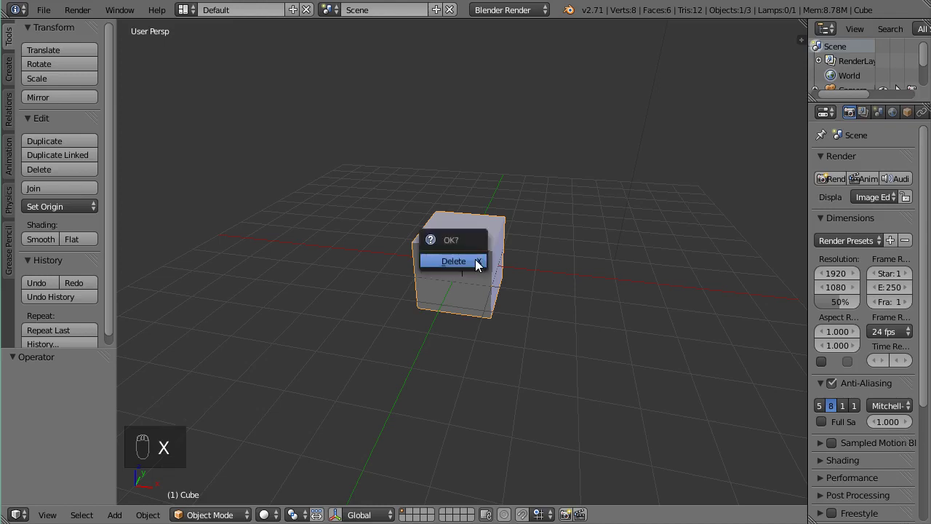
pyautogui.click(477, 263)
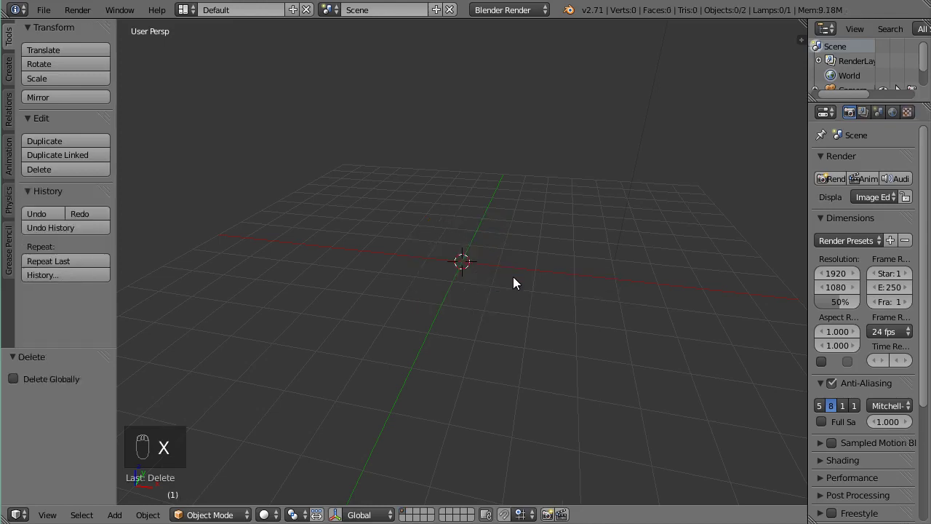
pyautogui.press('KP_5')
pyautogui.press('KP_1')
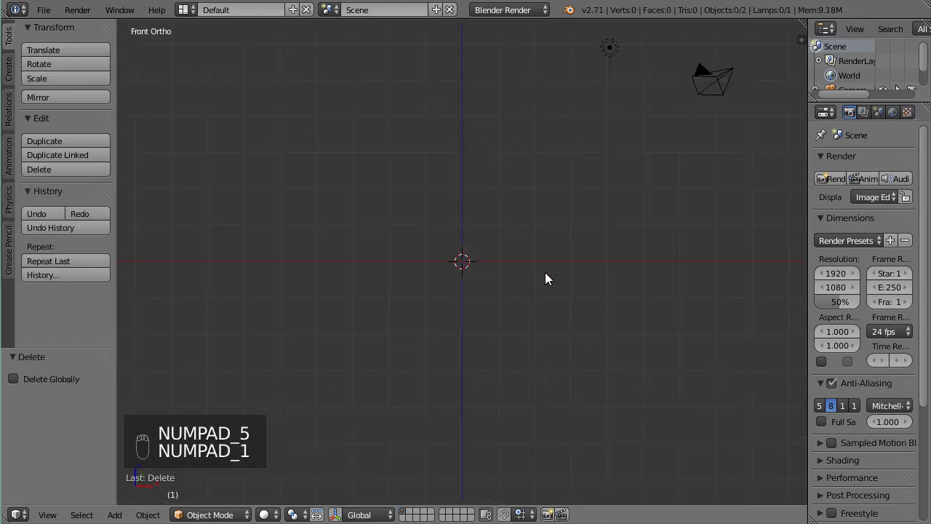
# Add a cylinder mesh at the scene's origin and set its shading to smooth.
pyautogui.hotkey('shift', 'a')
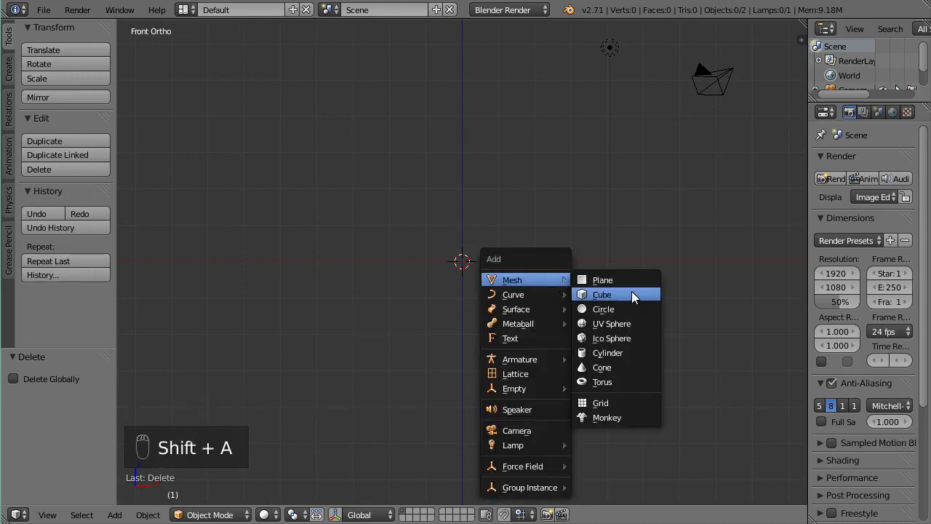
pyautogui.click(610, 353)
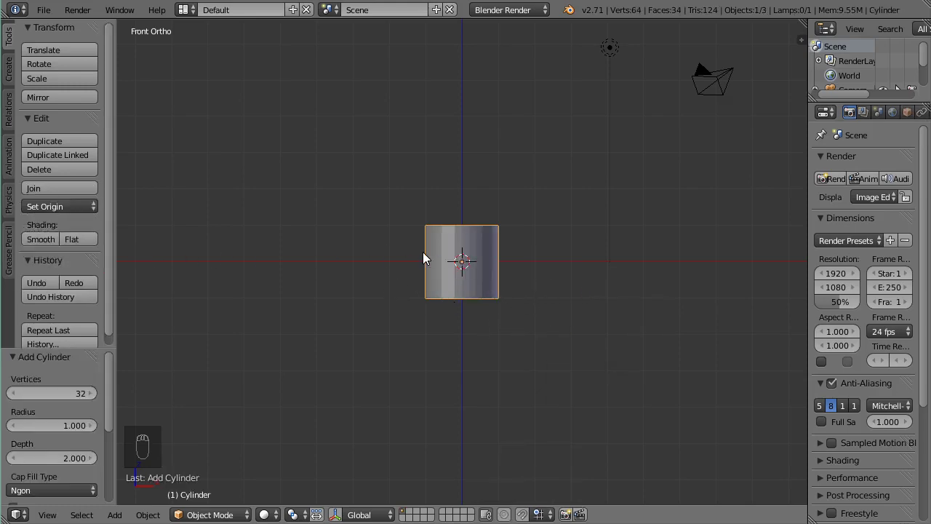
pyautogui.click(41, 240)
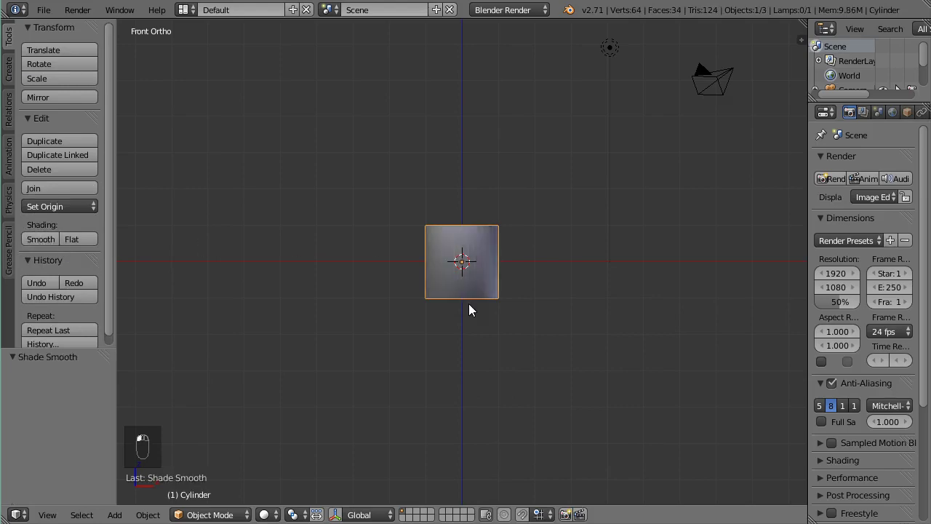
# In Edit Mode with face selection, delete the cylinder's top and bottom cap faces, leaving only the side wall.
pyautogui.scroll(4, 469, 304)
pyautogui.scroll(-3, 475, 304)
pyautogui.press('Tab')
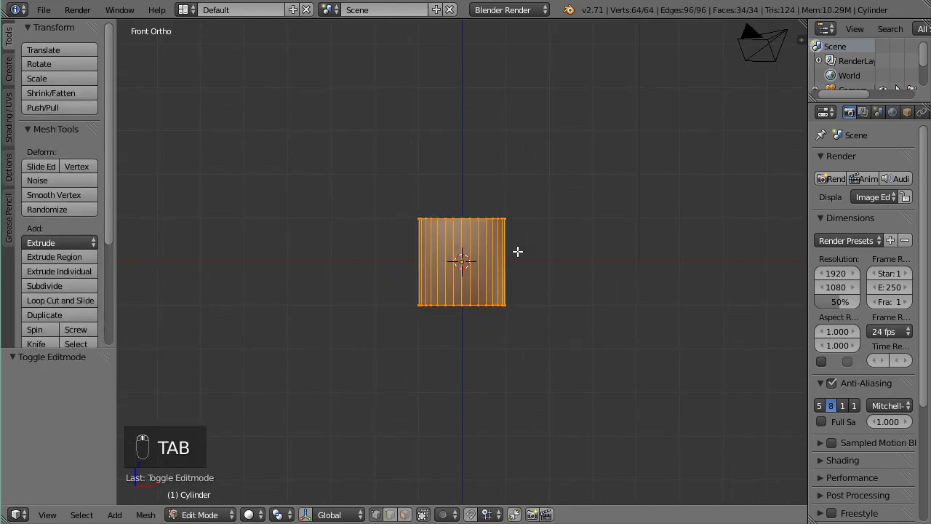
pyautogui.moveTo(517, 251); pyautogui.dragTo(481, 249, button='middle')
pyautogui.hotkey('ctrl', 'Tab')
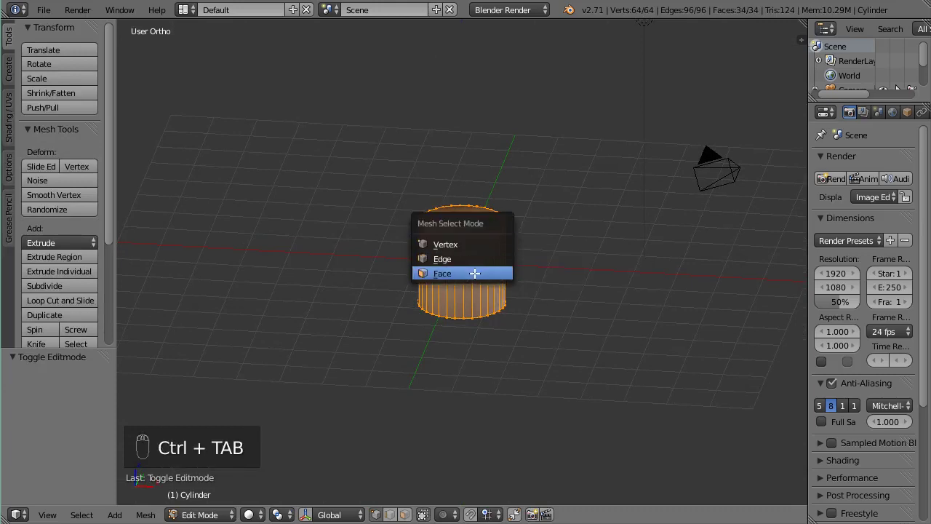
pyautogui.click(475, 273)
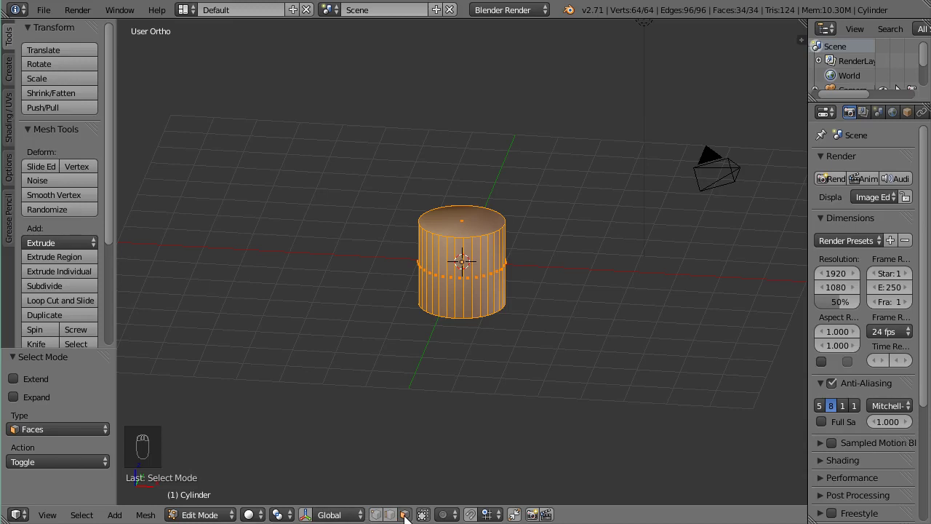
pyautogui.rightClick(456, 225)
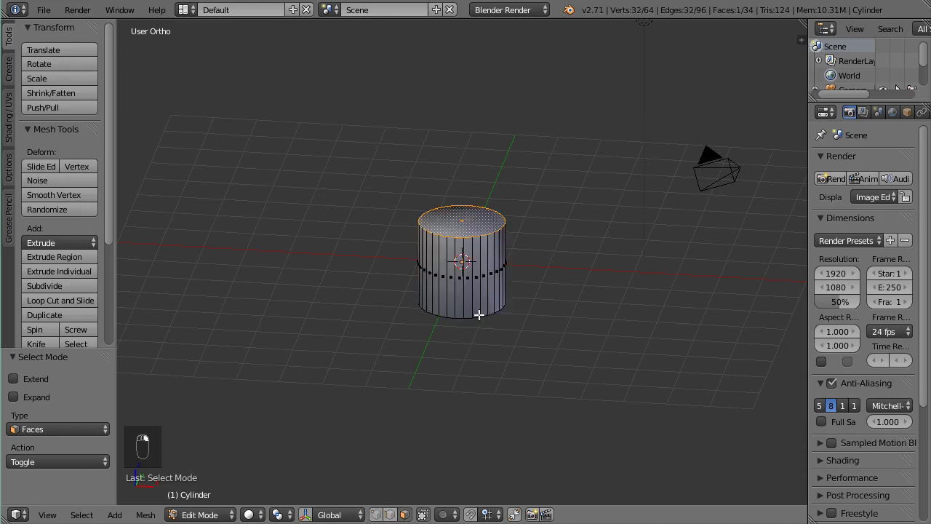
pyautogui.moveTo(458, 318); pyautogui.dragTo(458, 242, button='middle')
pyautogui.scroll(3, 479, 297)
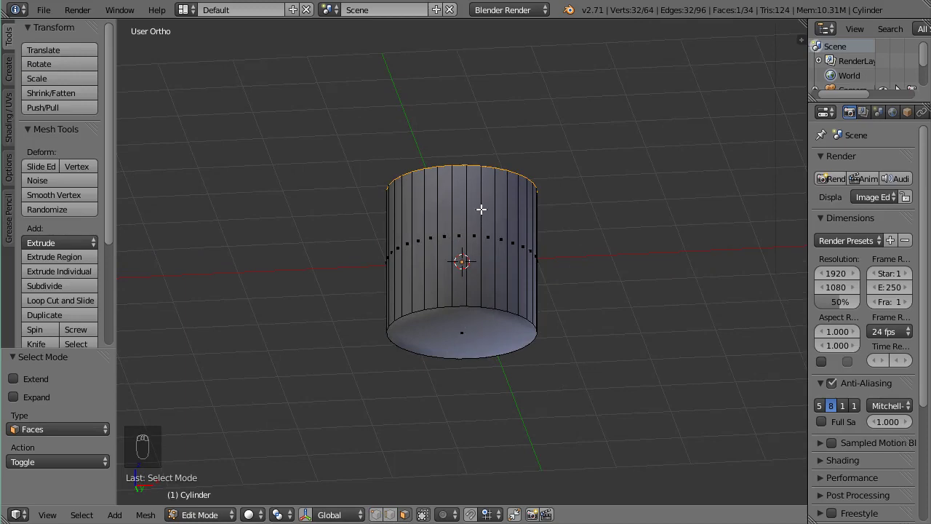
pyautogui.moveTo(481, 210); pyautogui.dragTo(478, 245, button='middle')
pyautogui.keyDown('shift'); pyautogui.rightClick(471, 316); pyautogui.keyUp('shift')
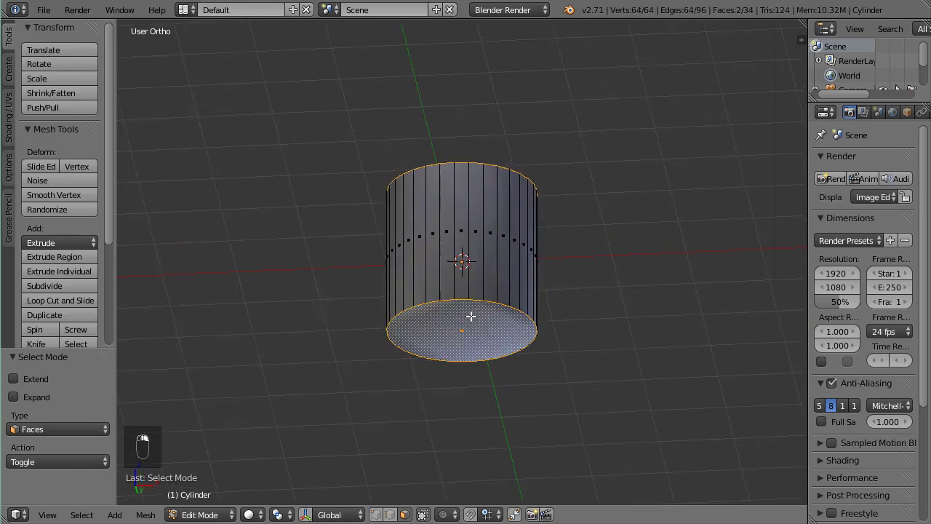
pyautogui.press('x')
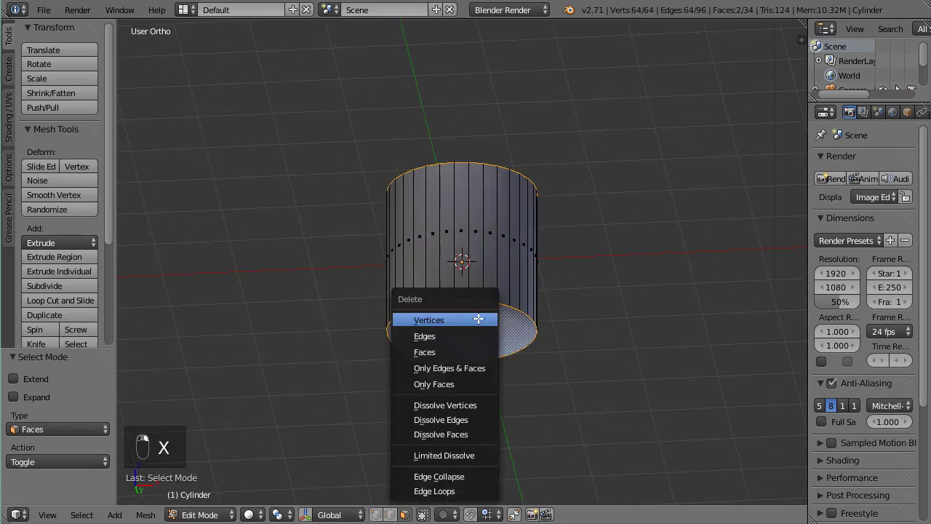
pyautogui.click(459, 351)
# Cut five evenly spaced horizontal edge loops around the cylinder's side wall without sliding them, and return to the front orthographic view.
pyautogui.moveTo(493, 249); pyautogui.dragTo(504, 279, button='middle')
pyautogui.scroll(2, 499, 308)
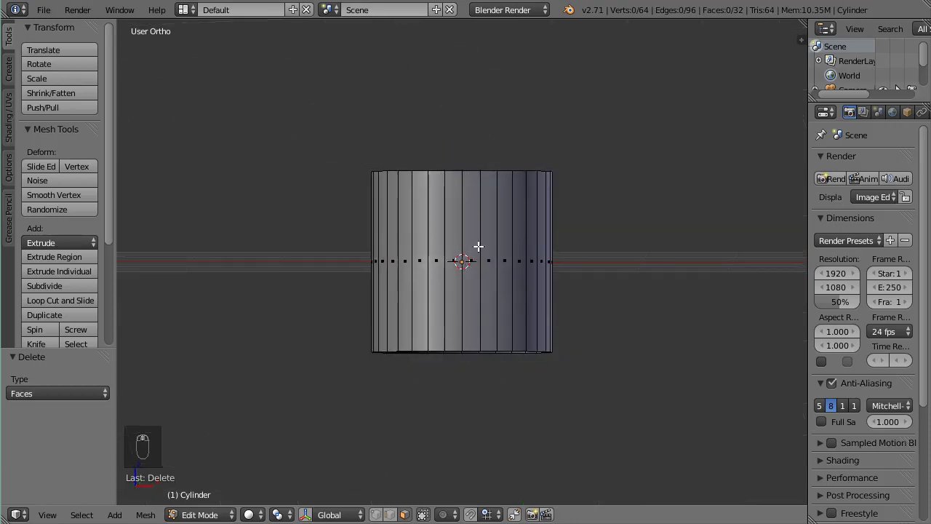
pyautogui.hotkey('ctrl', 'r')
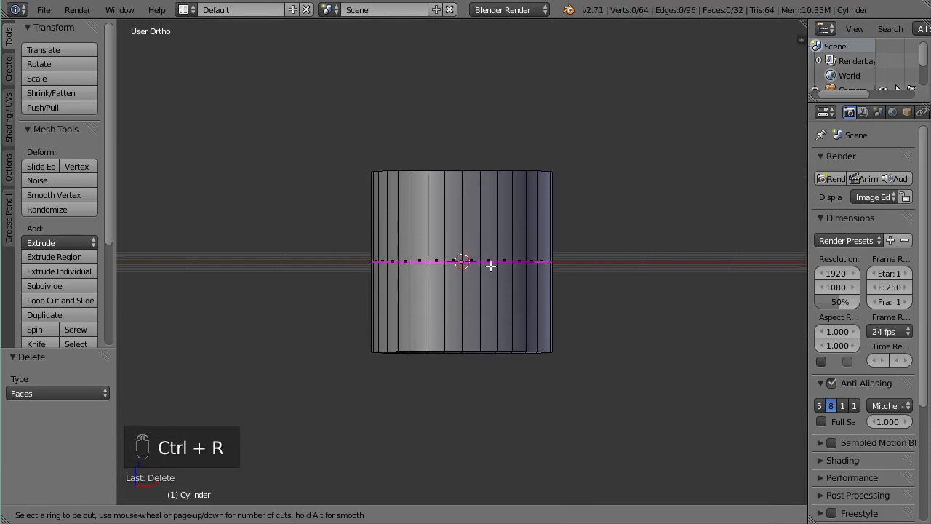
pyautogui.scroll(1, 490, 266)
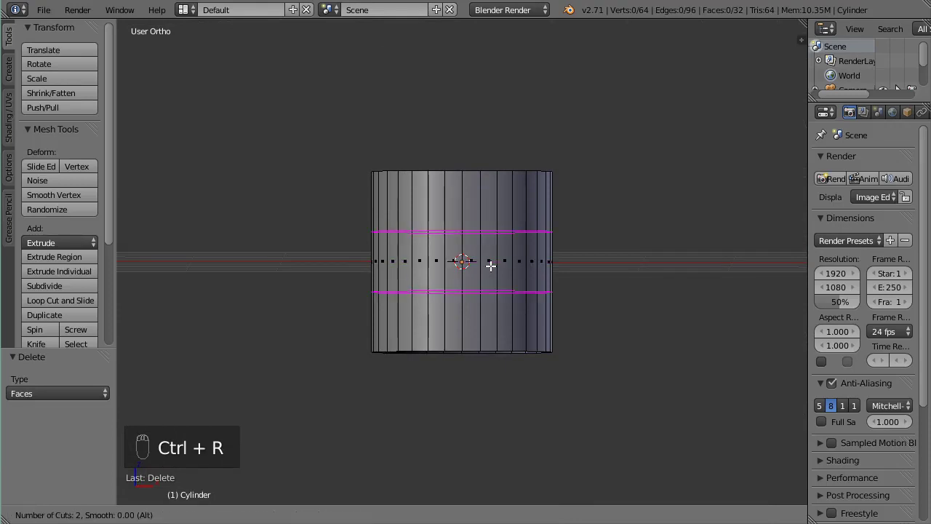
pyautogui.scroll(3, 490, 266)
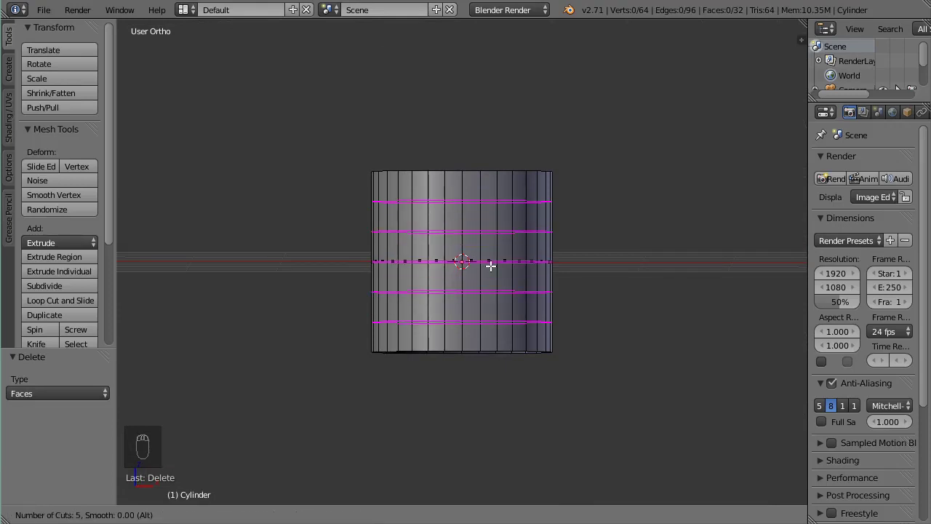
pyautogui.click(490, 266)
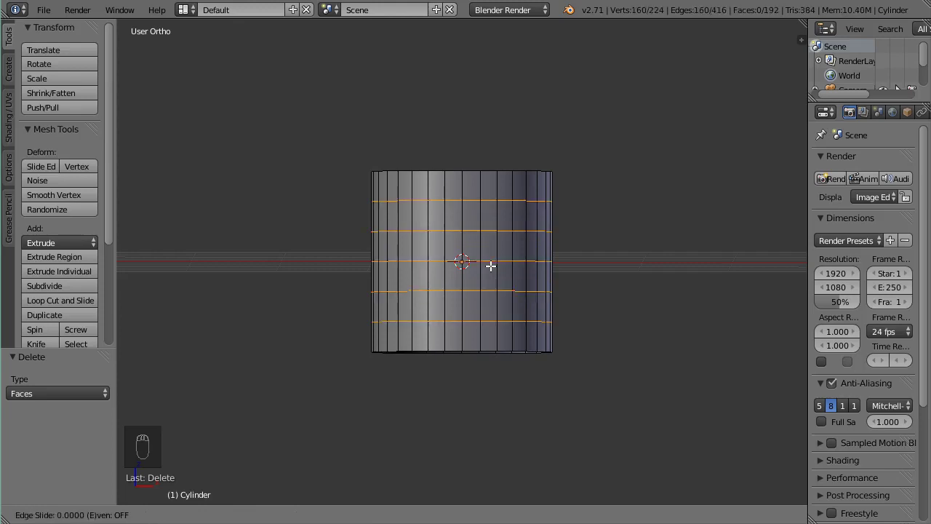
pyautogui.moveTo(490, 266); pyautogui.dragTo(492, 270)
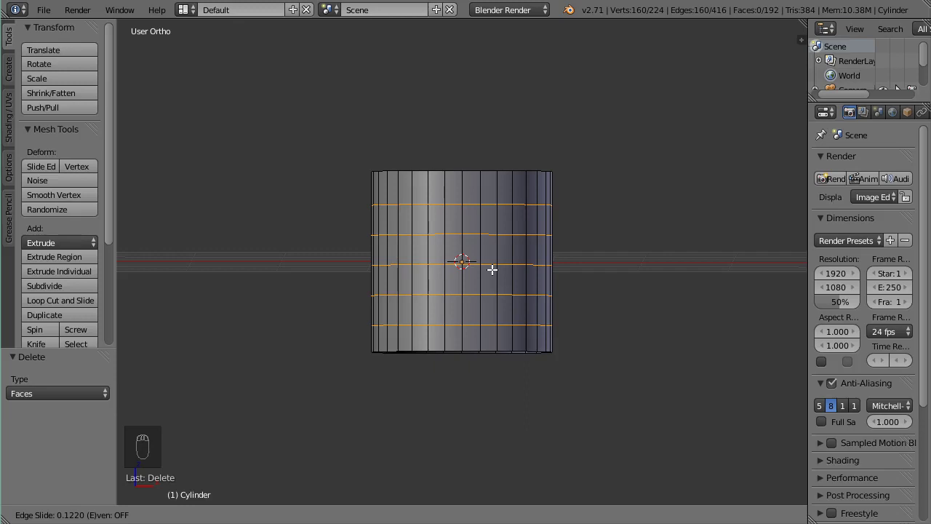
pyautogui.moveTo(493, 270); pyautogui.dragTo(464, 264)
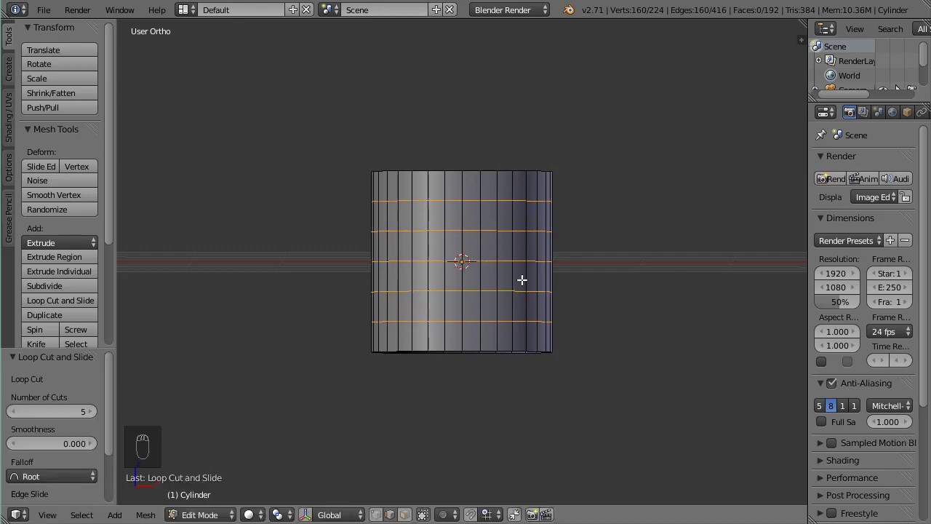
pyautogui.scroll(1, 522, 279)
pyautogui.press('KP_1')
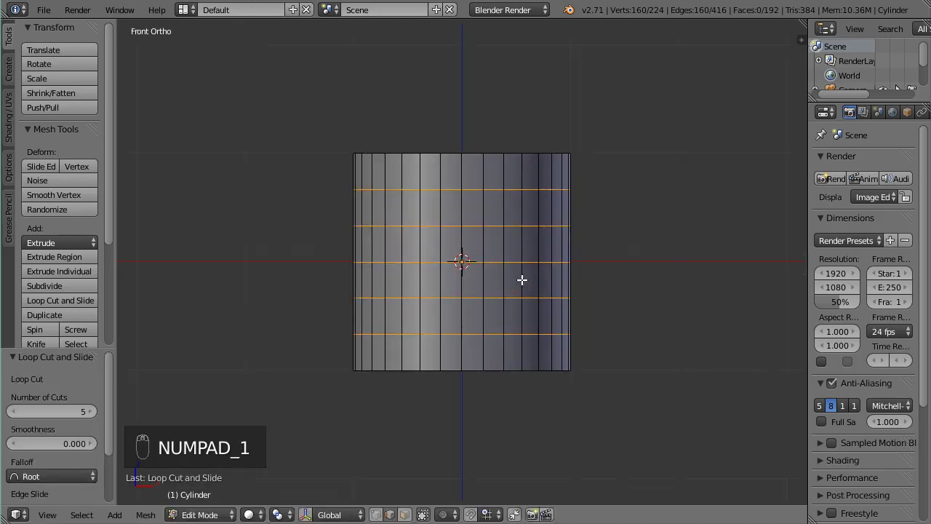
pyautogui.scroll(1, 531, 280)
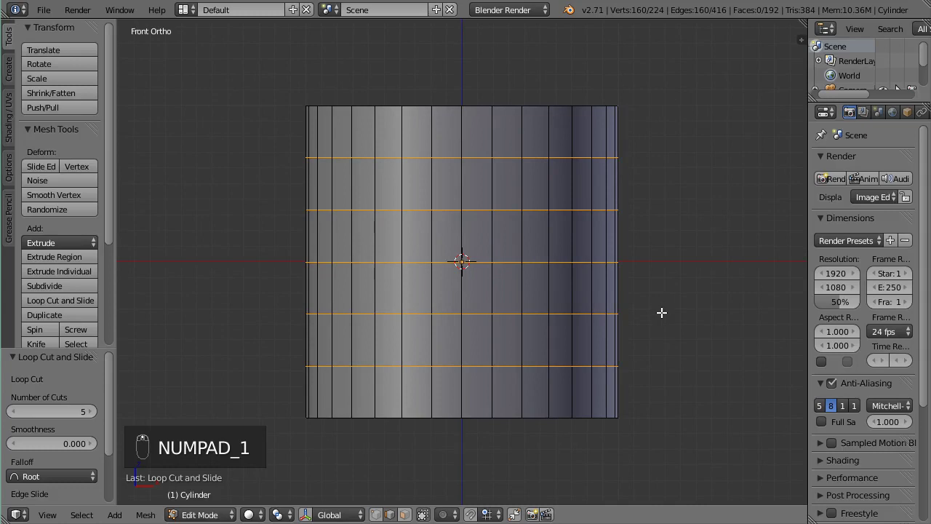
pyautogui.press('w')
pyautogui.click(670, 361)
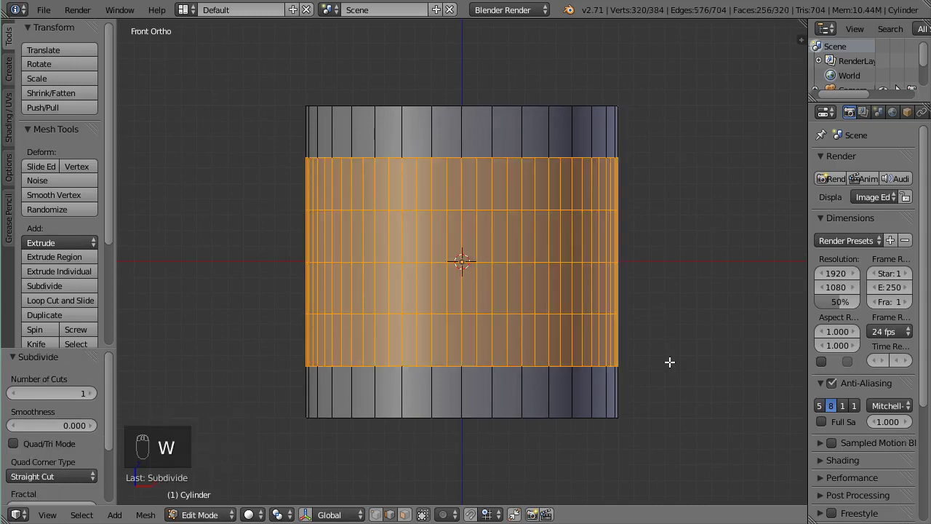
pyautogui.scroll(-1, 614, 343)
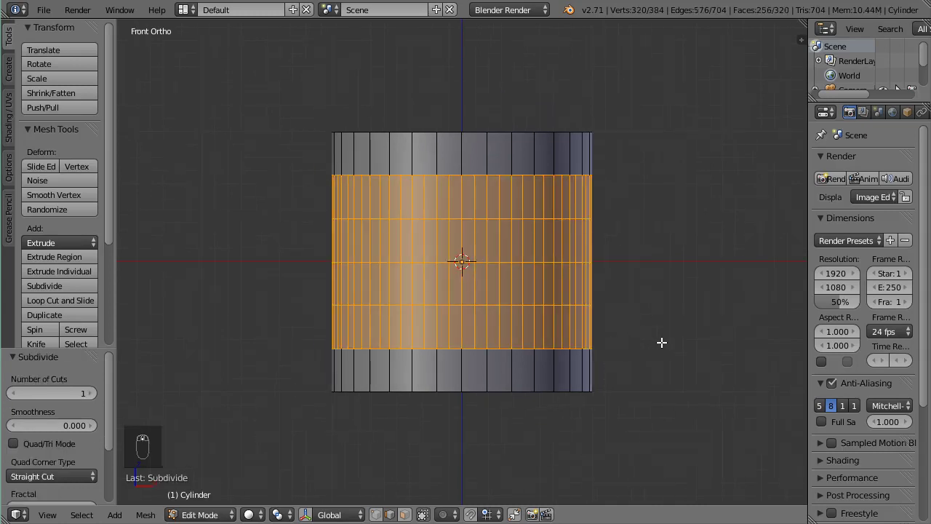
pyautogui.press('s')
pyautogui.press('z')
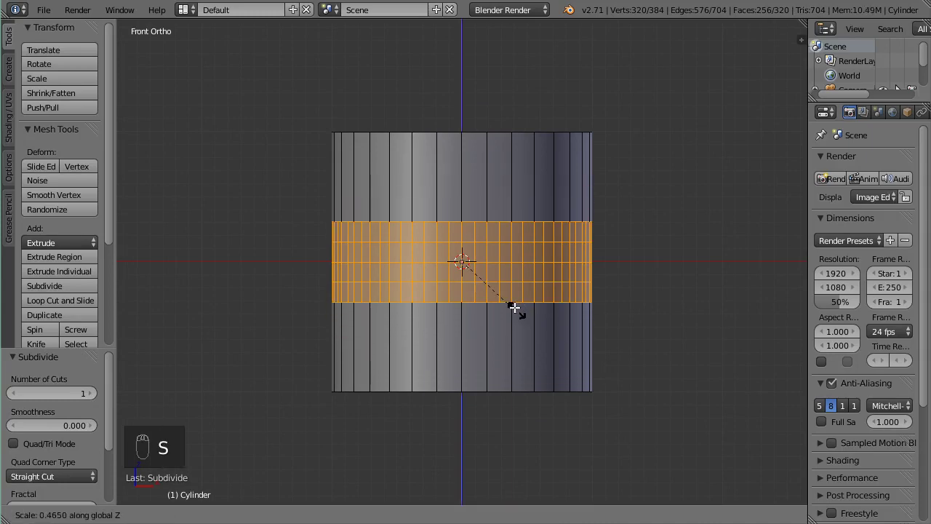
pyautogui.rightClick(497, 260)
pyautogui.hotkey('ctrl', 'z')
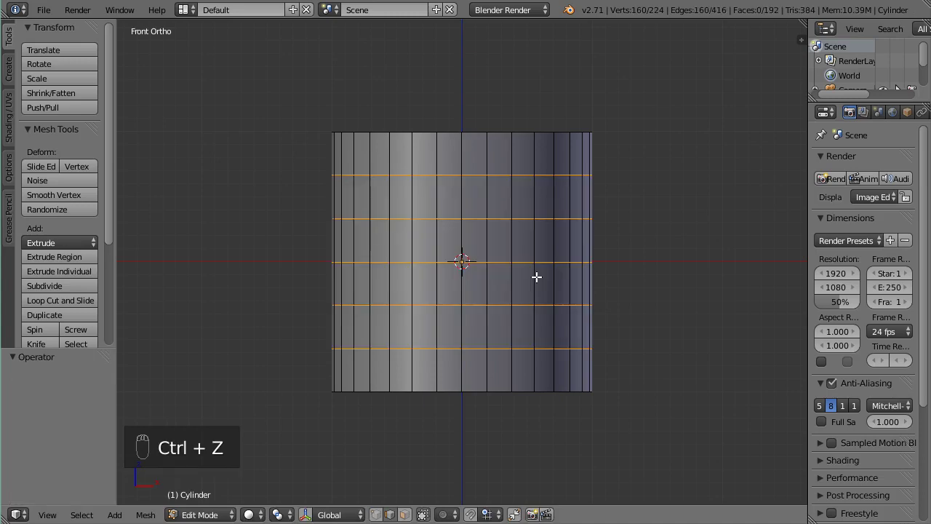
# Scale the five edge loops along Z to about 0.086 to form a narrow band, and select only the middle loop.
pyautogui.press('s')
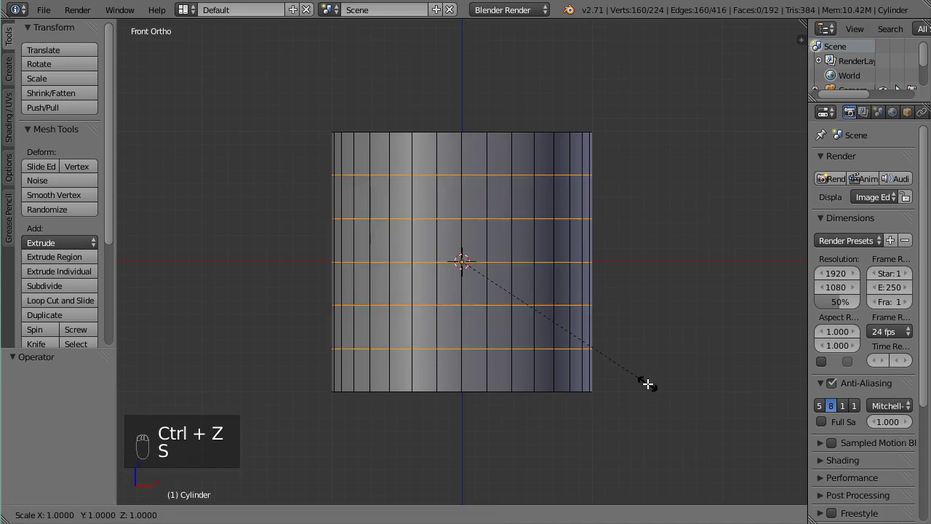
pyautogui.press('z')
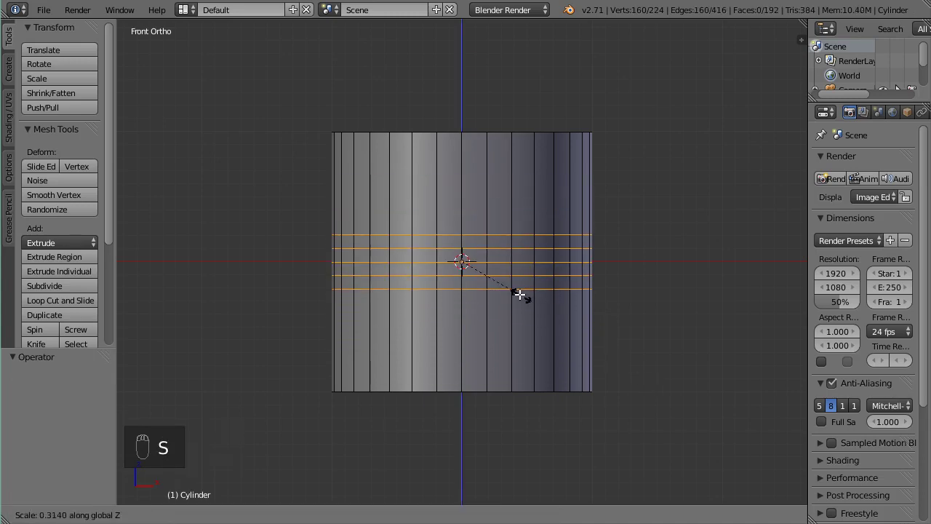
pyautogui.click(474, 266)
pyautogui.scroll(2, 628, 336)
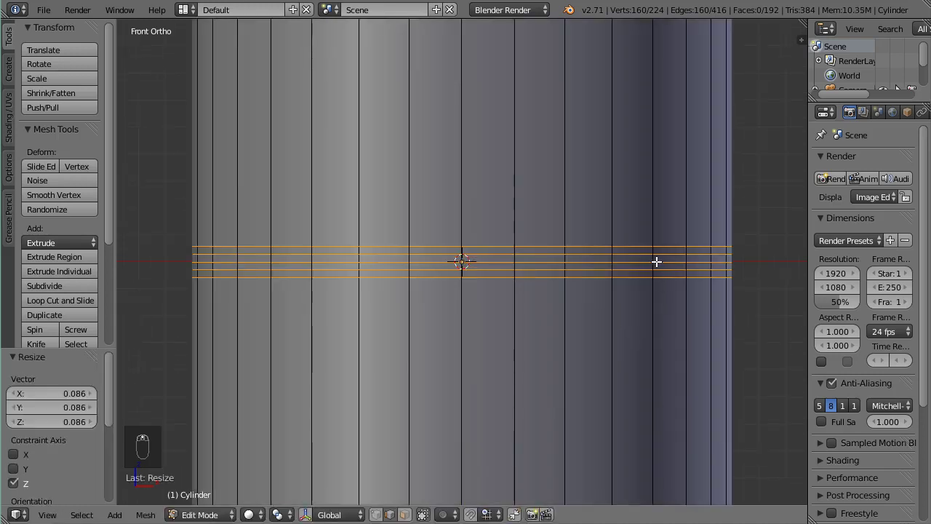
pyautogui.keyDown('alt'); pyautogui.rightClick(655, 262); pyautogui.keyUp('alt')
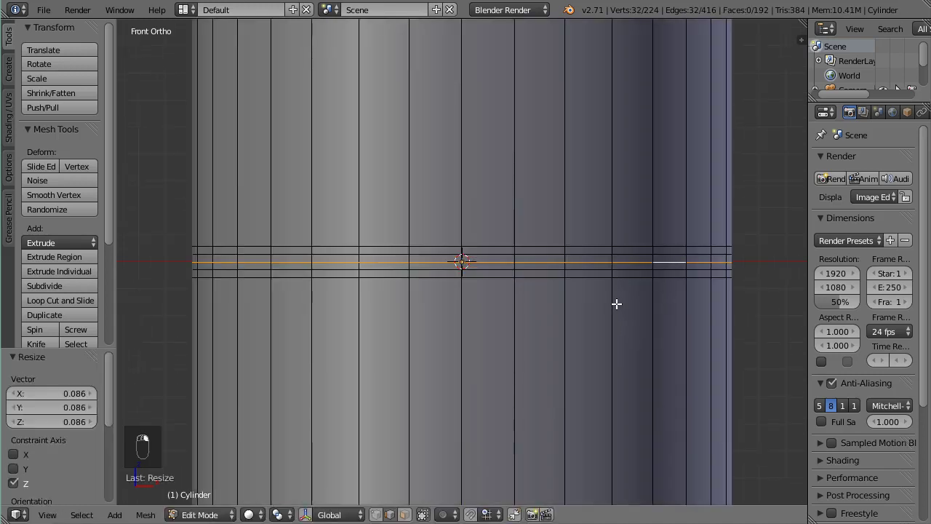
pyautogui.scroll(-2, 618, 303)
pyautogui.scroll(1, 624, 299)
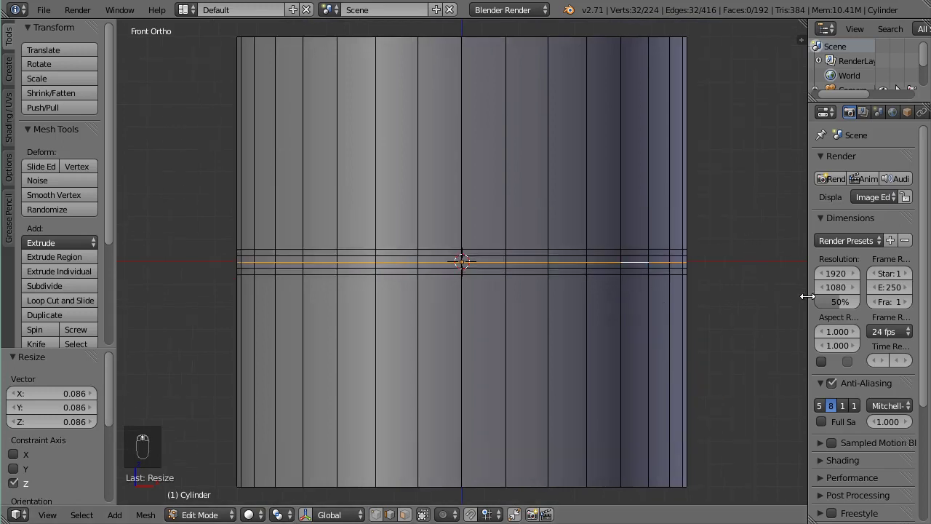
# Widen the properties area and add a Subdivision Surface modifier to the cylinder with the view subdivisions set to 2.
pyautogui.moveTo(806, 297); pyautogui.dragTo(696, 290)
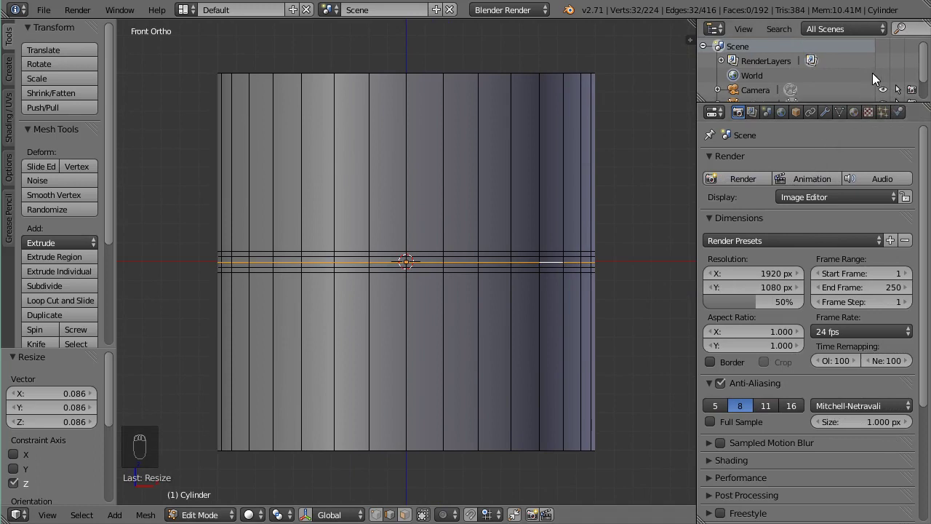
pyautogui.click(826, 112)
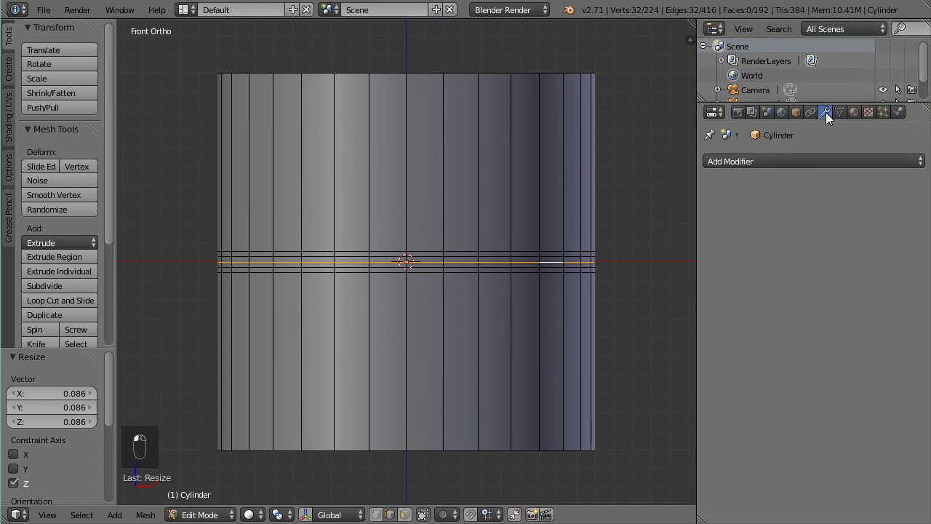
pyautogui.click(805, 161)
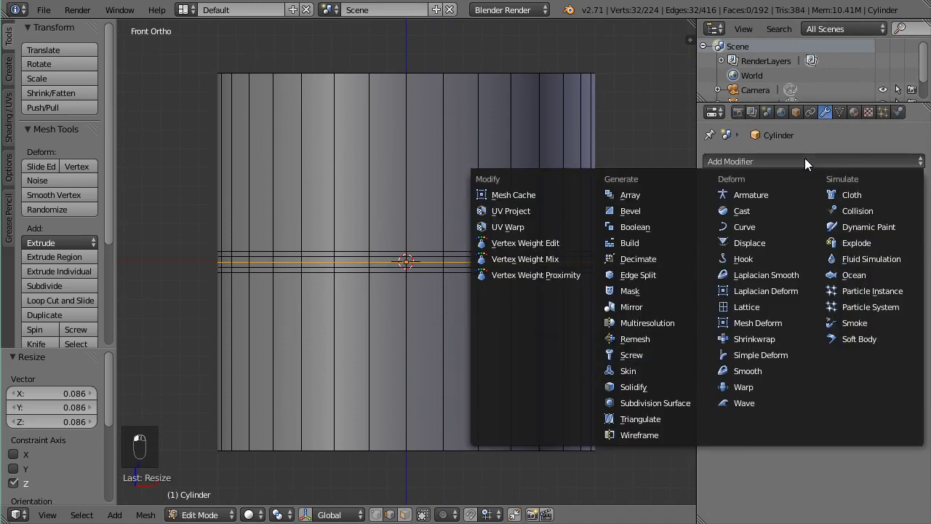
pyautogui.click(659, 403)
pyautogui.click(804, 262)
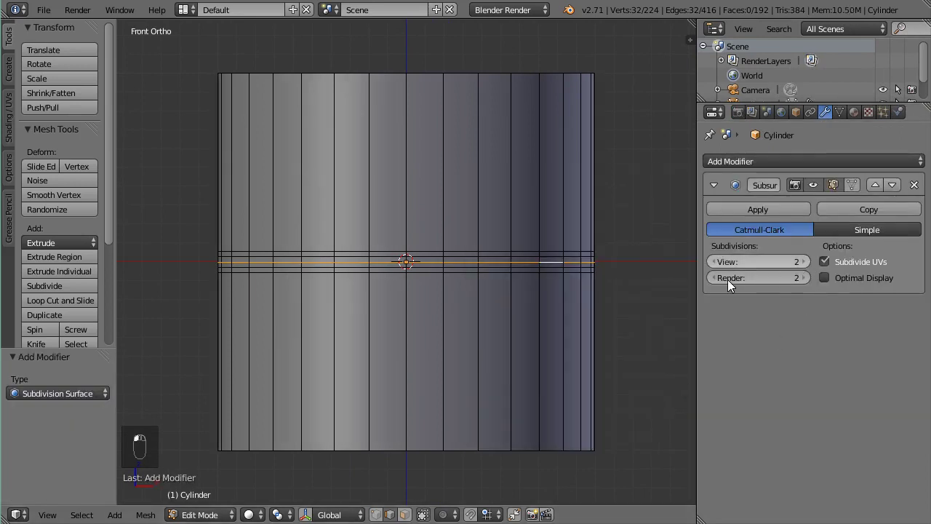
# Scale the band's middle edge loop outward to about 1.05 to raise the crest of the rib.
pyautogui.scroll(3, 510, 287)
pyautogui.scroll(-3, 510, 286)
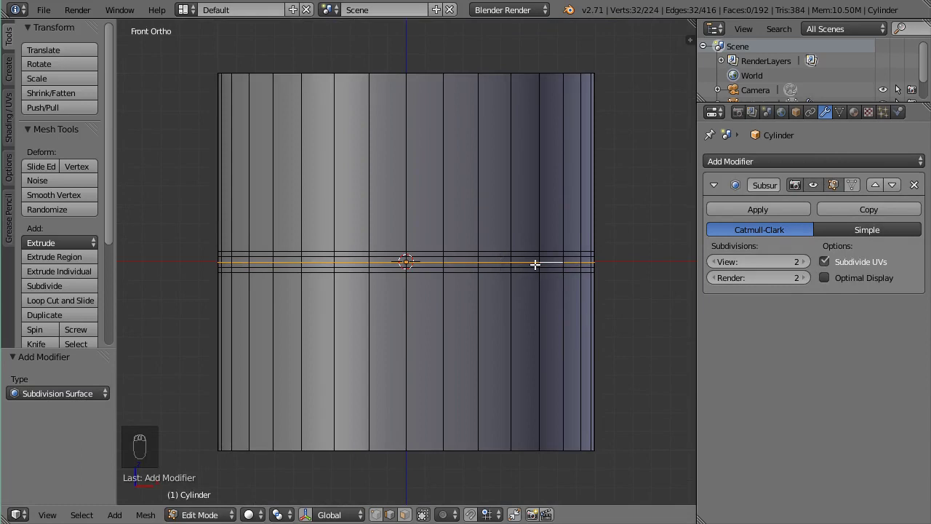
pyautogui.scroll(2, 535, 264)
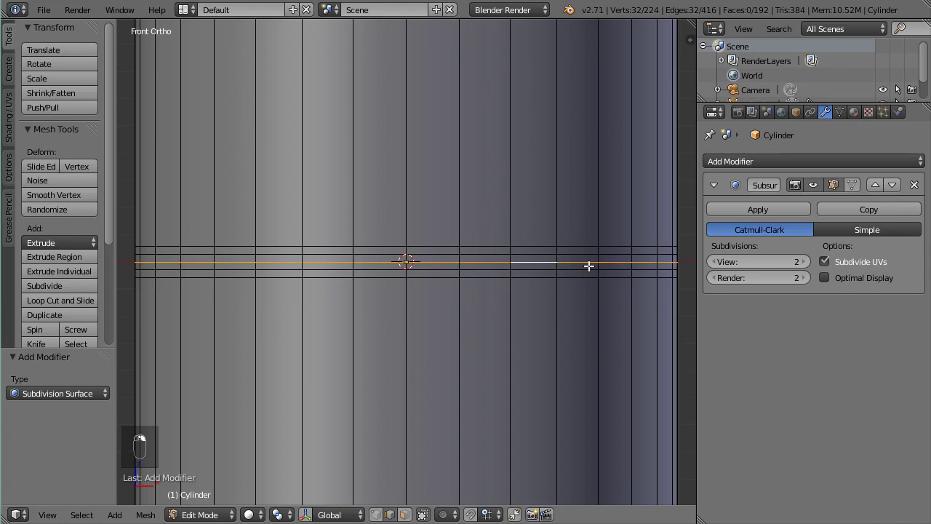
pyautogui.scroll(-2, 561, 276)
pyautogui.press('s')
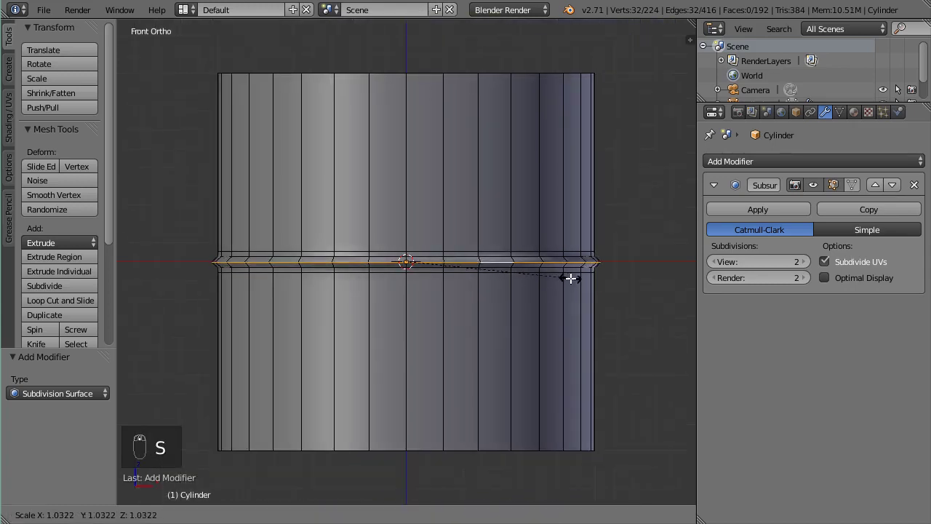
pyautogui.click(573, 278)
# Select the two edge loops directly above and below the crest and scale them outward to about 1.032 to round the rib.
pyautogui.scroll(3, 580, 284)
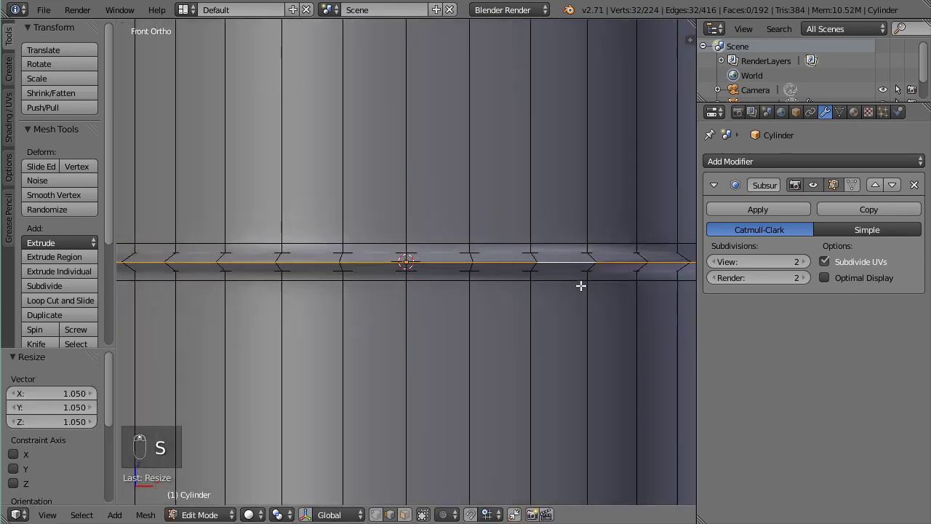
pyautogui.keyDown('alt'); pyautogui.rightClick(545, 255); pyautogui.keyUp('alt')
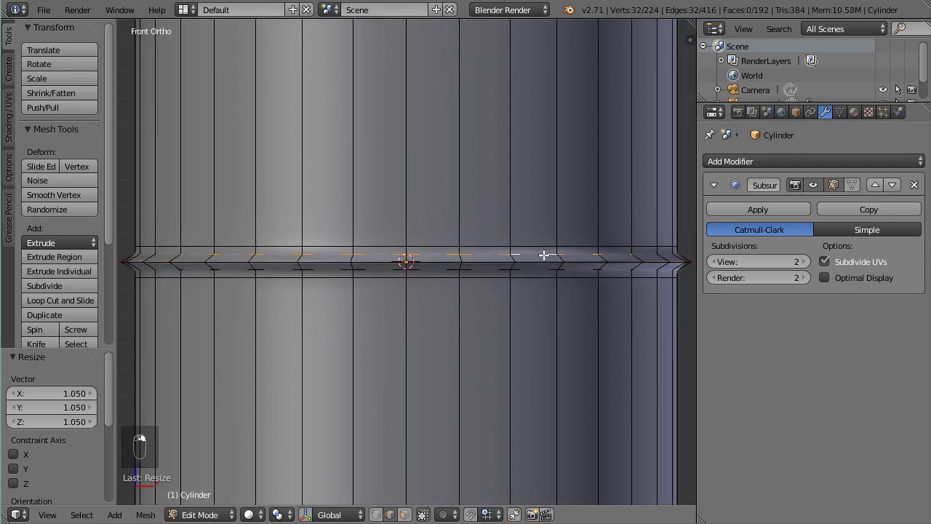
pyautogui.keyDown('alt'); pyautogui.keyDown('shift'); pyautogui.rightClick(544, 270); pyautogui.keyUp('shift'); pyautogui.keyUp('alt')
pyautogui.scroll(-1, 630, 314)
pyautogui.scroll(3, 517, 281)
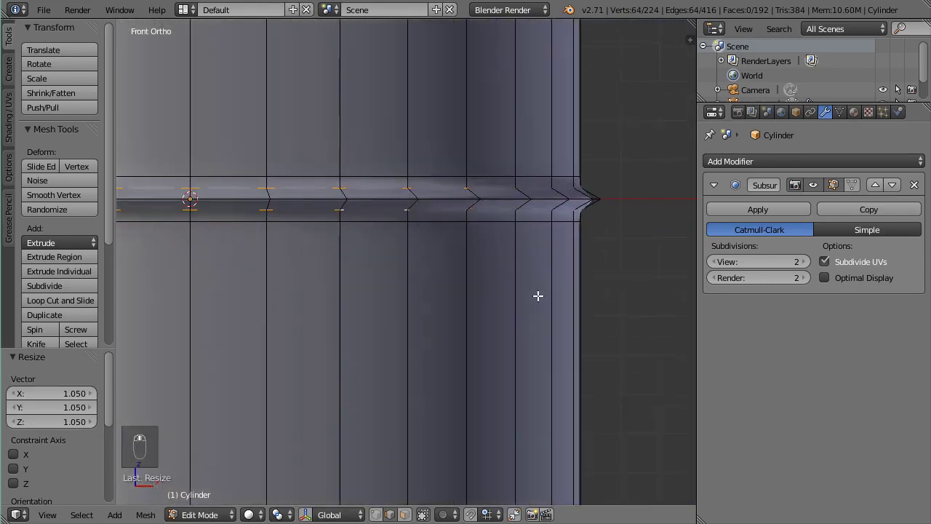
pyautogui.press('s')
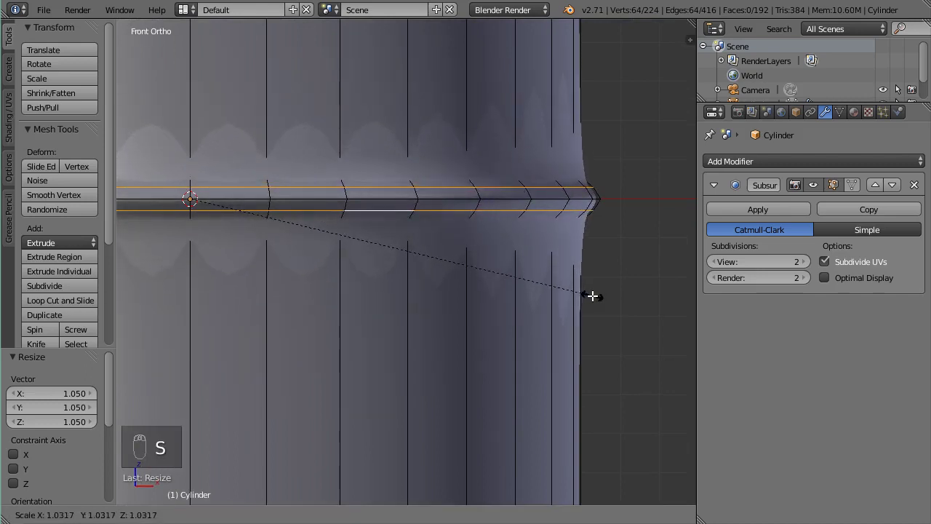
pyautogui.click(592, 295)
# Add a supporting edge loop on each side of the rib, sliding both tight against its upper and lower edges.
pyautogui.scroll(-4, 556, 293)
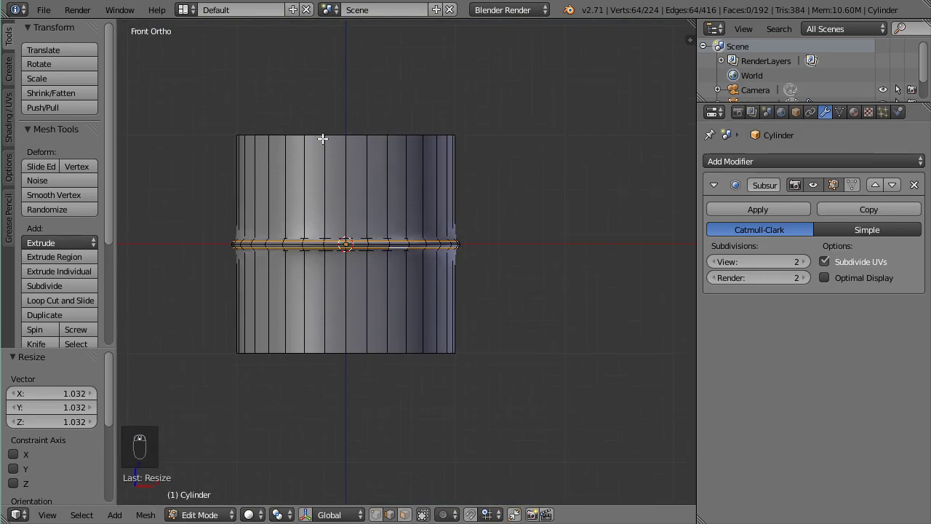
pyautogui.scroll(1, 408, 244)
pyautogui.scroll(1, 418, 255)
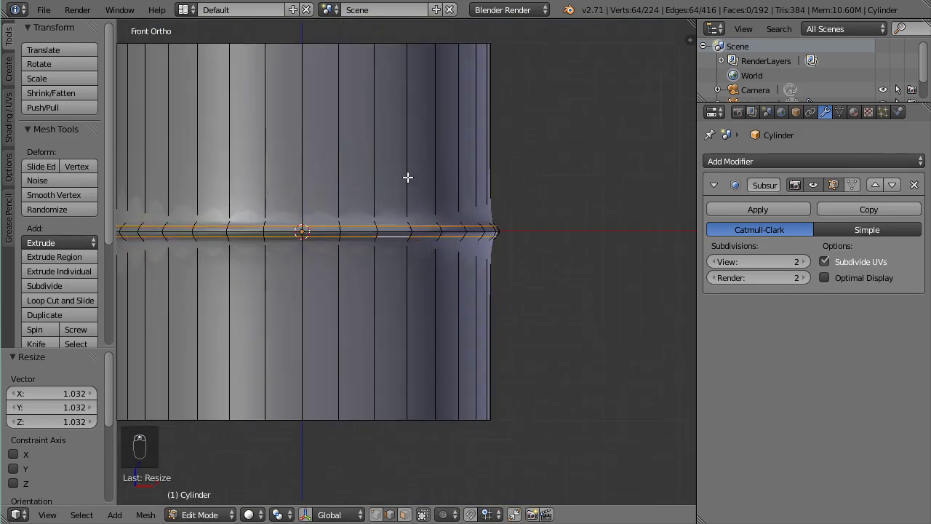
pyautogui.hotkey('ctrl', 'r')
pyautogui.click(409, 176)
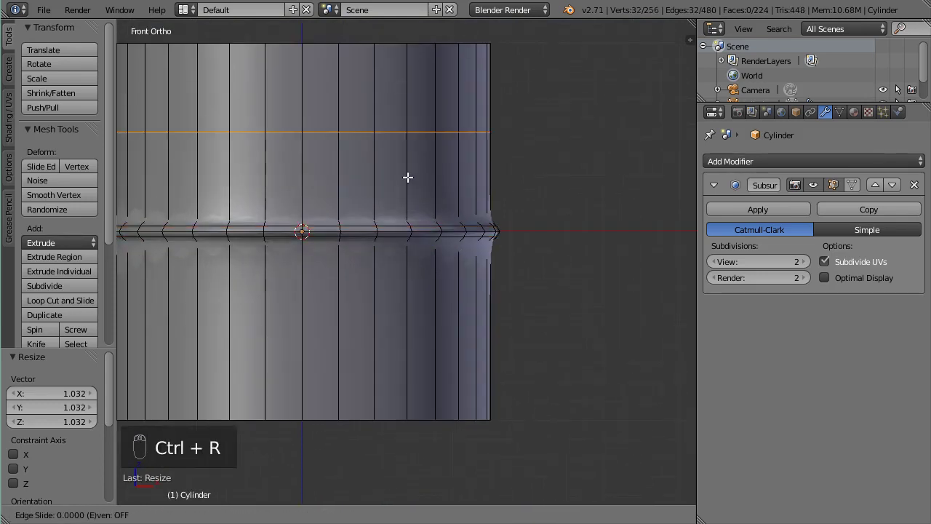
pyautogui.click(404, 262)
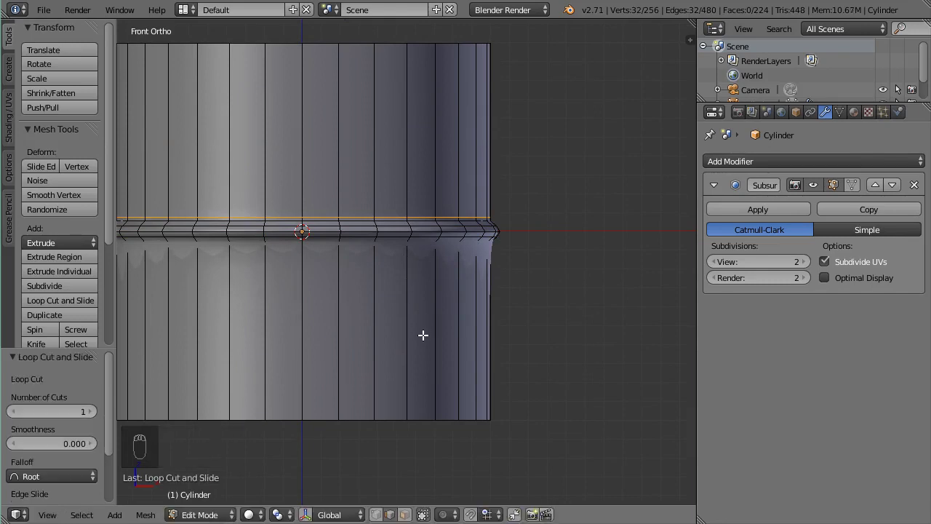
pyautogui.hotkey('ctrl', 'r')
pyautogui.click(420, 341)
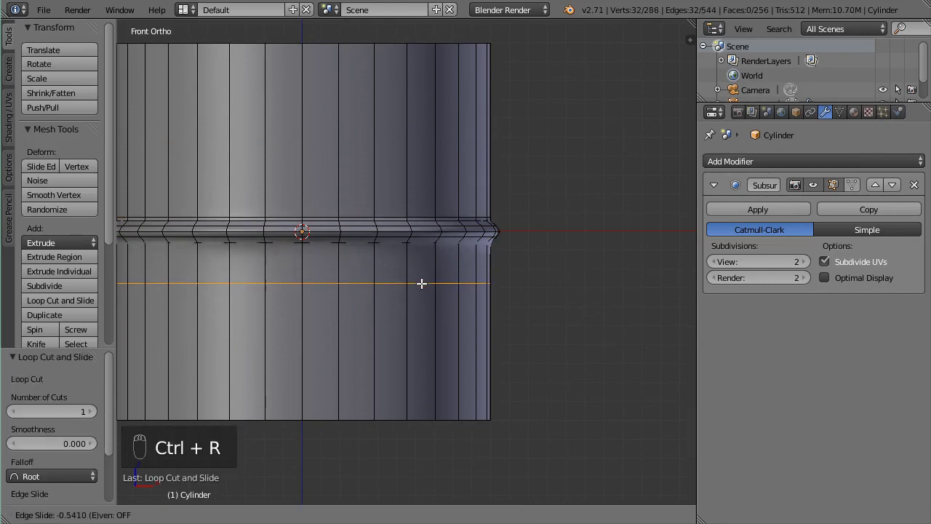
pyautogui.click(434, 257)
pyautogui.scroll(3, 524, 308)
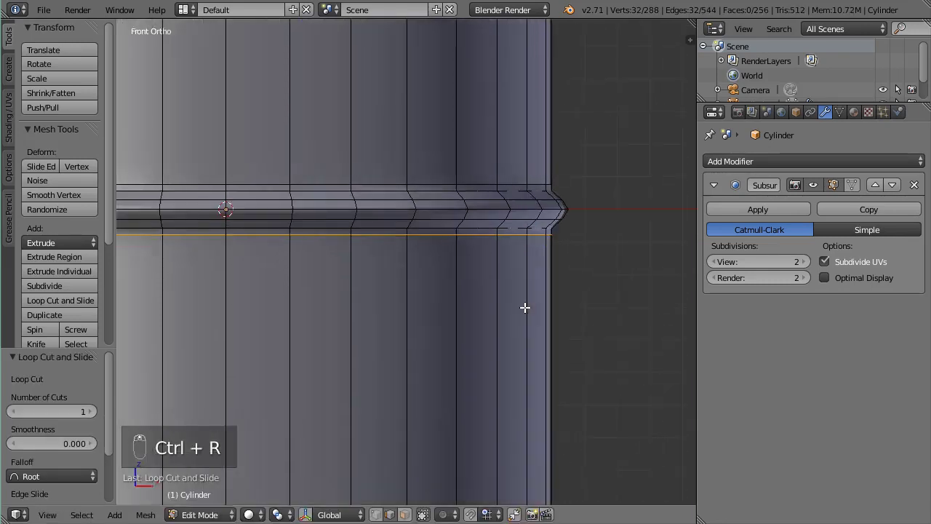
# Review the smoothed rib outside mesh editing and scale its crest edge loop inward to about 0.992.
pyautogui.scroll(-2, 525, 307)
pyautogui.press('Tab')
pyautogui.scroll(-3, 525, 308)
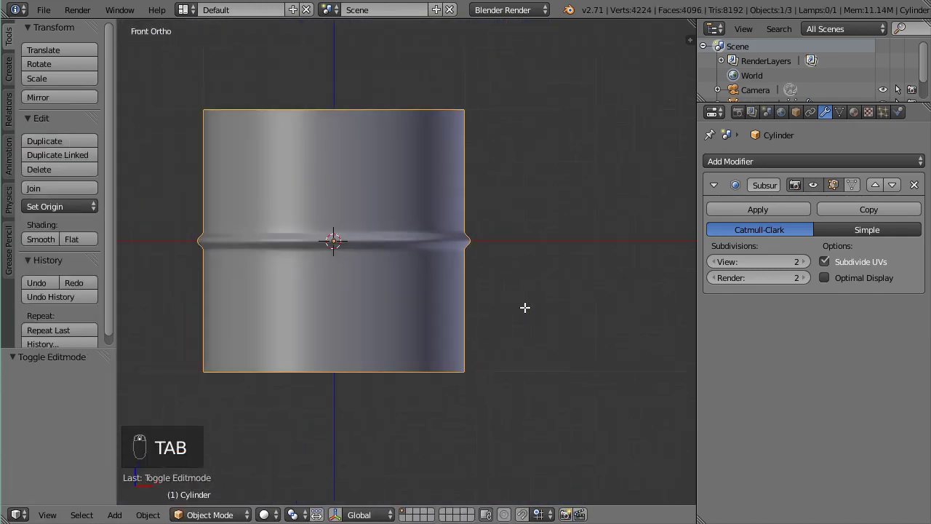
pyautogui.scroll(4, 525, 308)
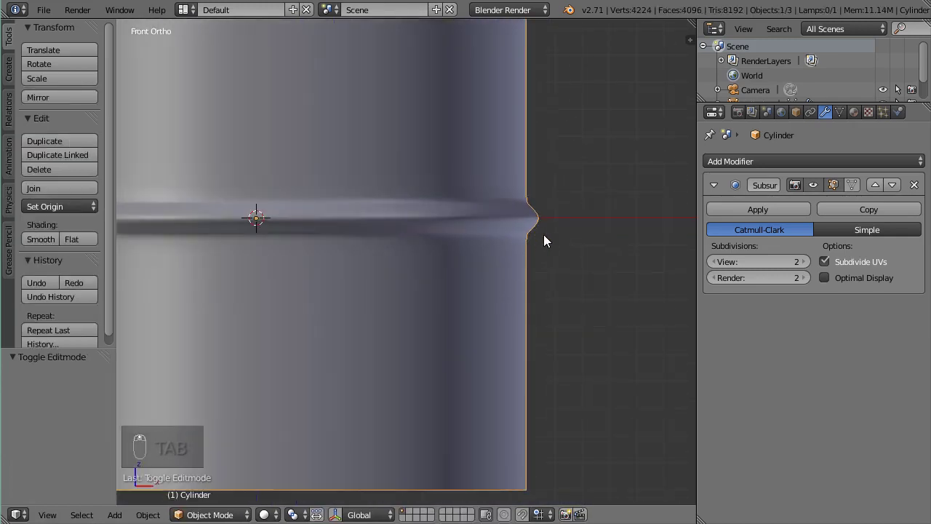
pyautogui.scroll(-2, 509, 247)
pyautogui.press('Tab')
pyautogui.scroll(2, 517, 236)
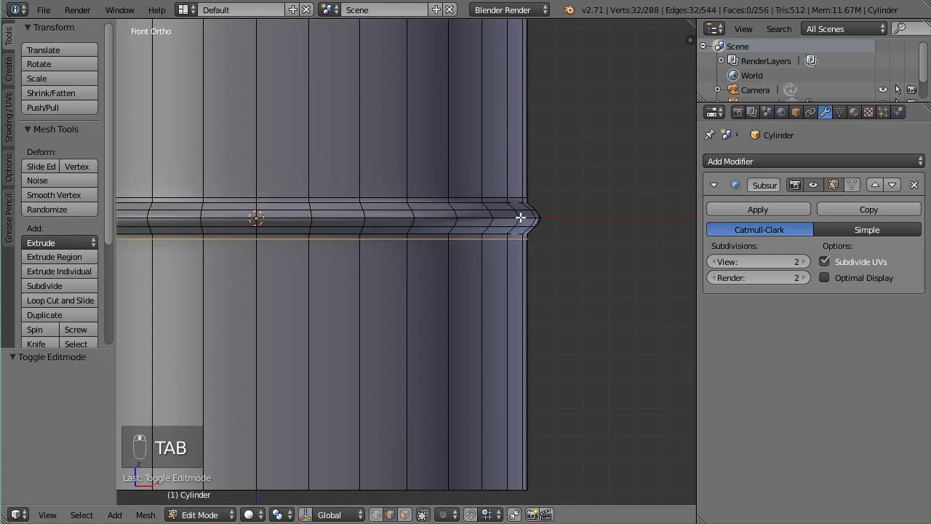
pyautogui.keyDown('alt'); pyautogui.rightClick(526, 219); pyautogui.keyUp('alt')
pyautogui.press('s')
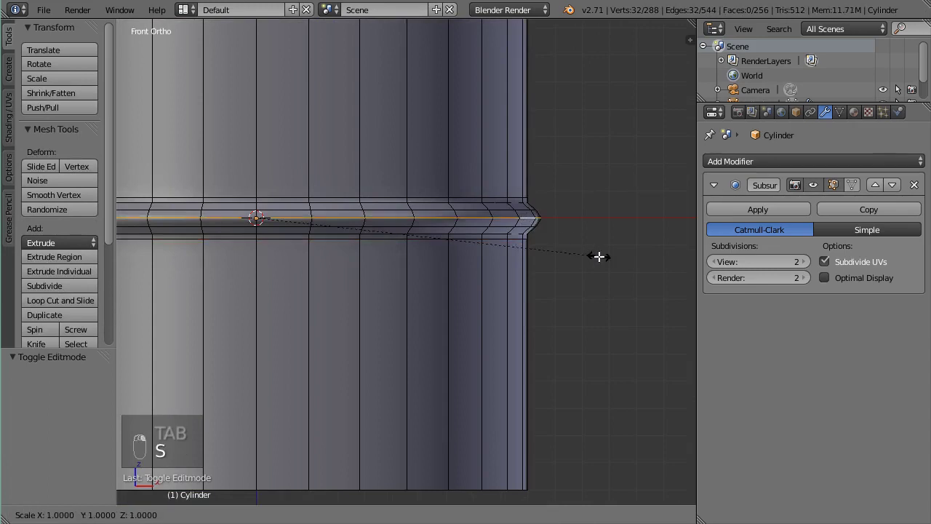
pyautogui.click(596, 256)
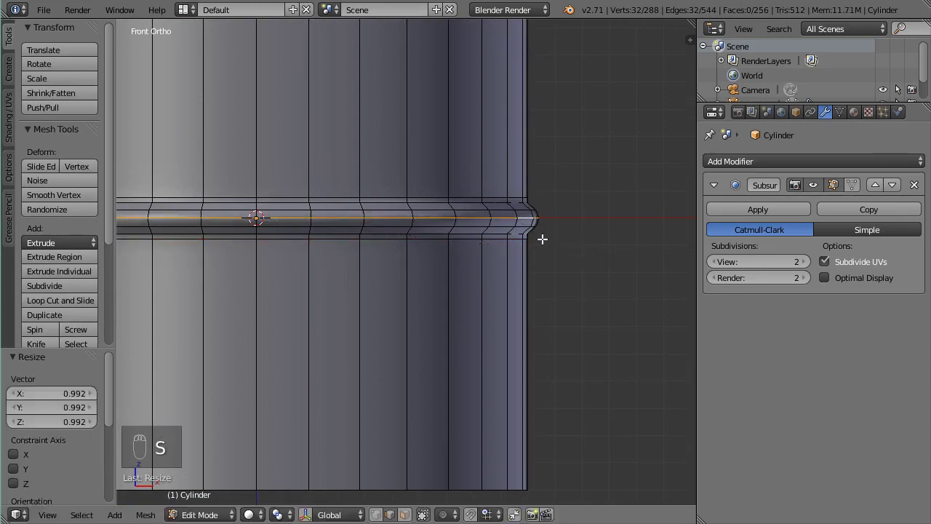
# Add the edge loops directly above and below the crest to the selection and scale all three slightly inward, finishing in Object Mode.
pyautogui.keyDown('alt'); pyautogui.keyDown('shift'); pyautogui.rightClick(525, 227); pyautogui.keyUp('shift'); pyautogui.keyUp('alt')
pyautogui.keyDown('alt'); pyautogui.keyDown('shift'); pyautogui.rightClick(525, 212); pyautogui.keyUp('shift'); pyautogui.keyUp('alt')
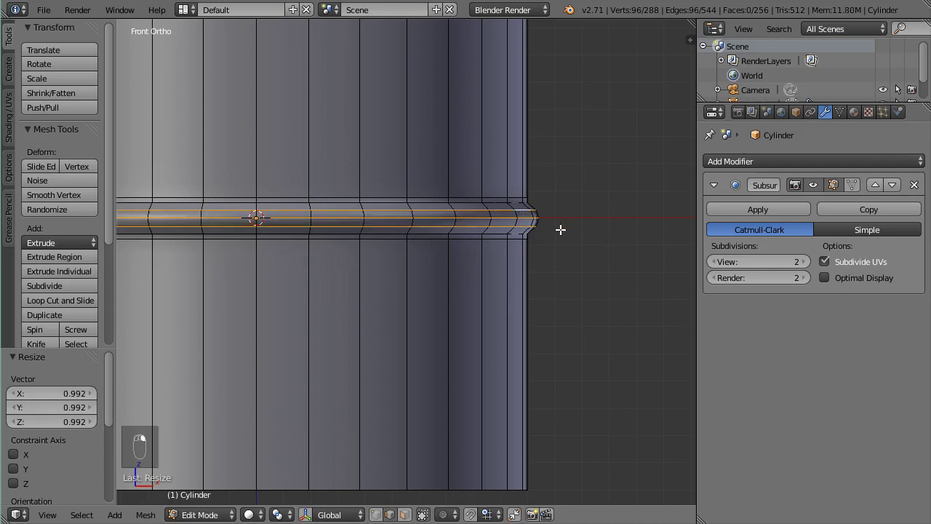
pyautogui.press('s')
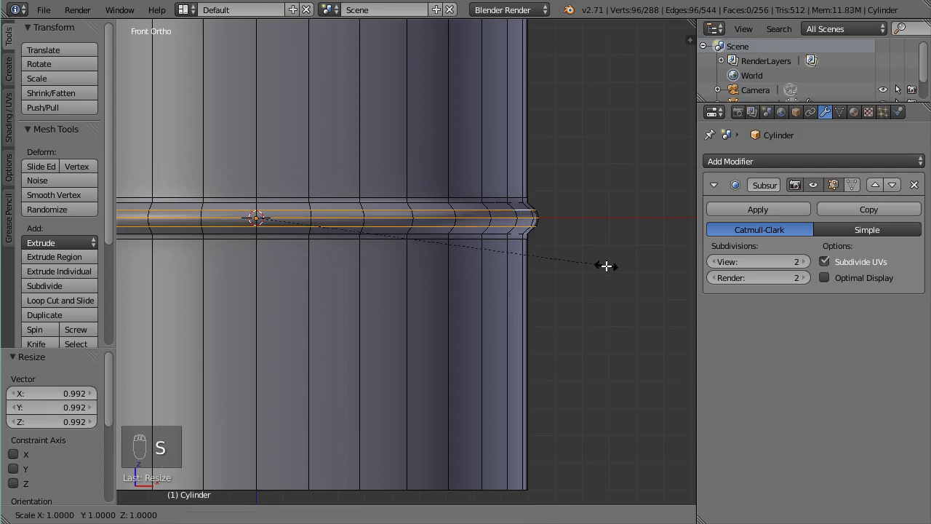
pyautogui.rightClick(603, 265)
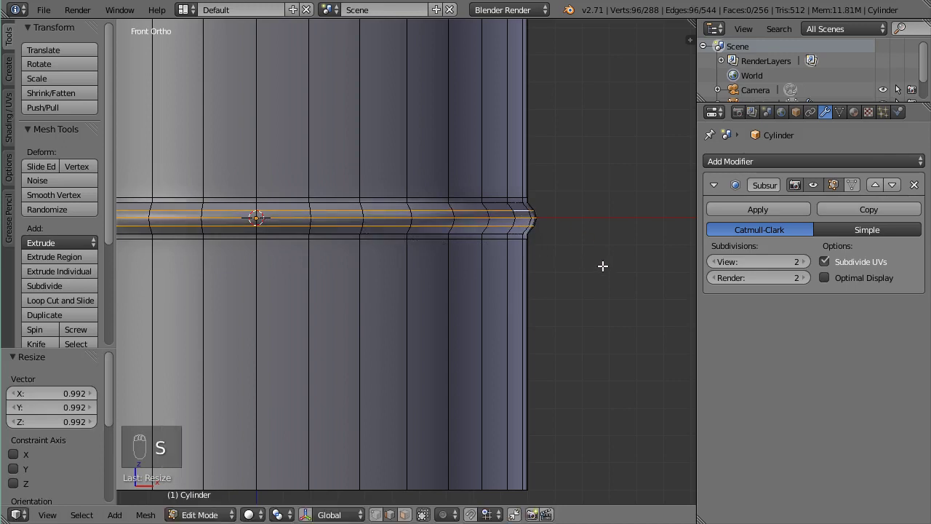
pyautogui.scroll(-3, 601, 269)
pyautogui.press('Tab')
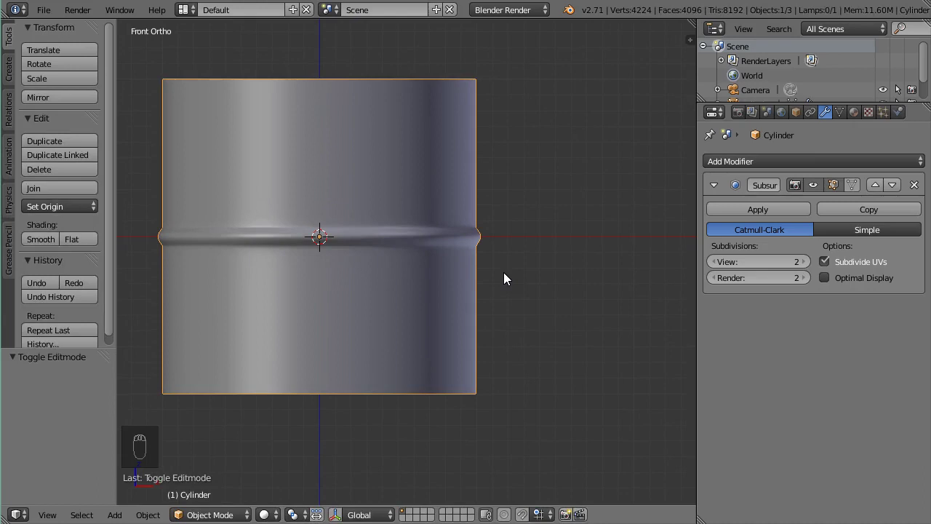
# Add an Array modifier to the cylinder with a relative offset of 0 in X and 1 in Z.
pyautogui.scroll(-3, 439, 219)
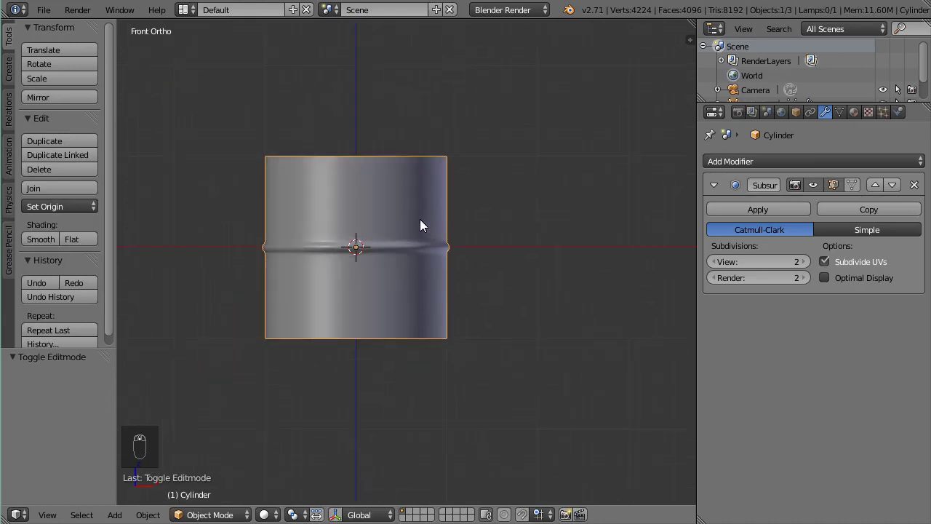
pyautogui.scroll(-2, 419, 226)
pyautogui.scroll(-1, 371, 232)
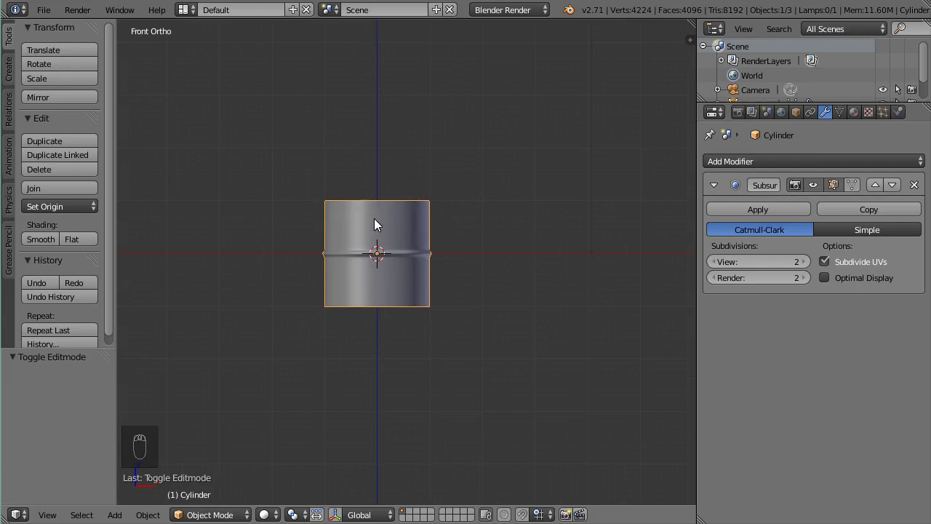
pyautogui.scroll(-2, 450, 291)
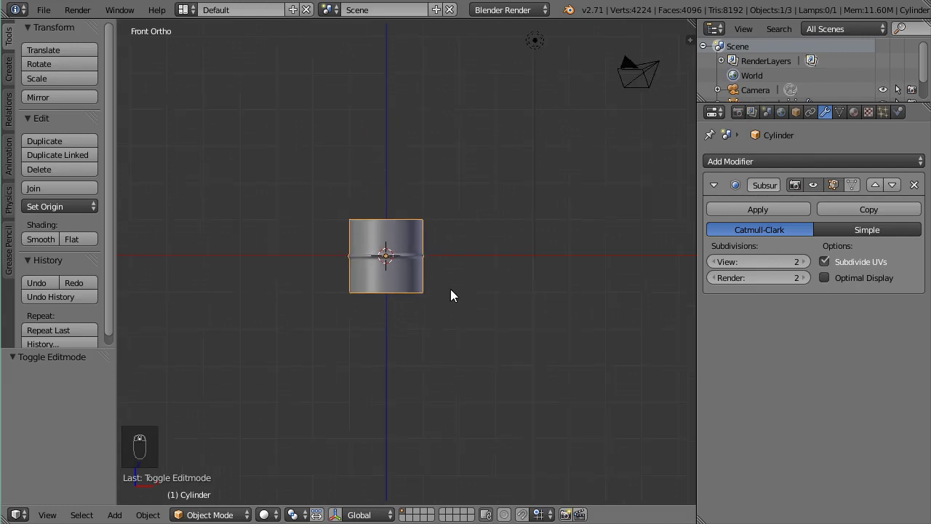
pyautogui.click(804, 159)
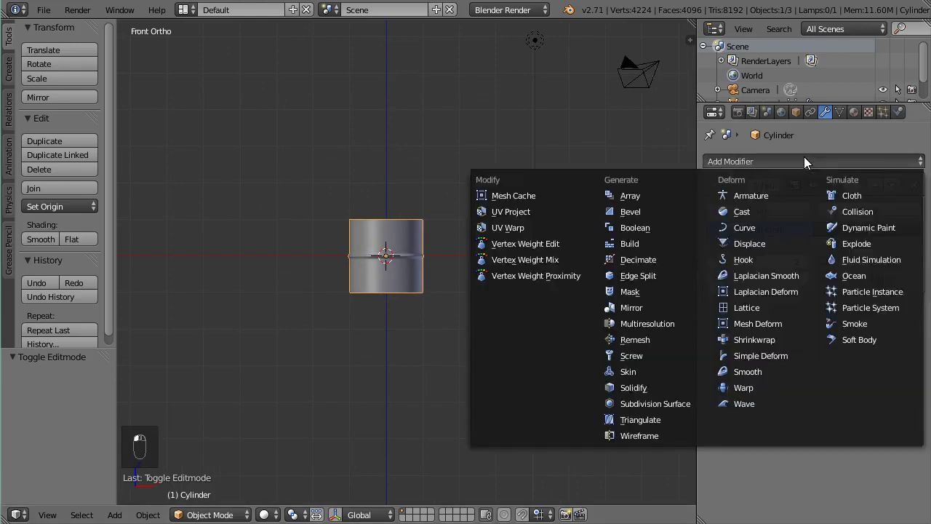
pyautogui.click(640, 195)
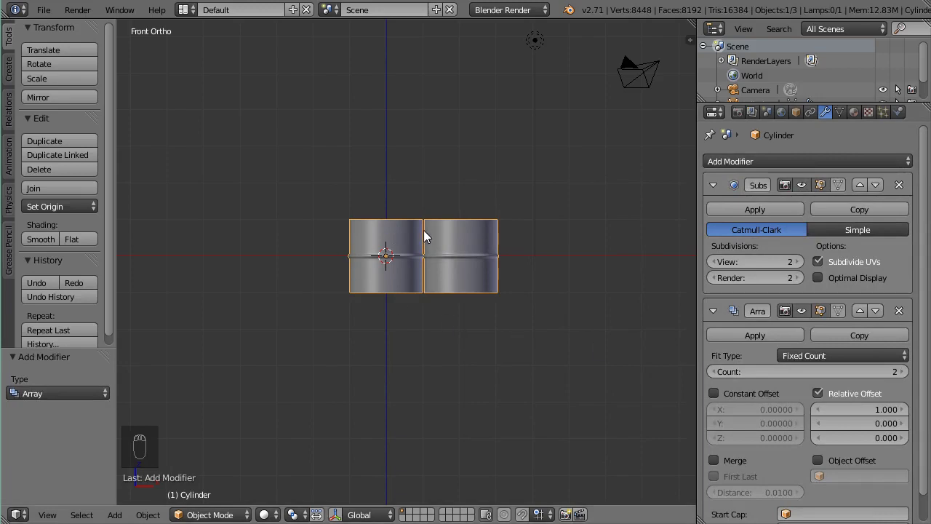
pyautogui.click(882, 409)
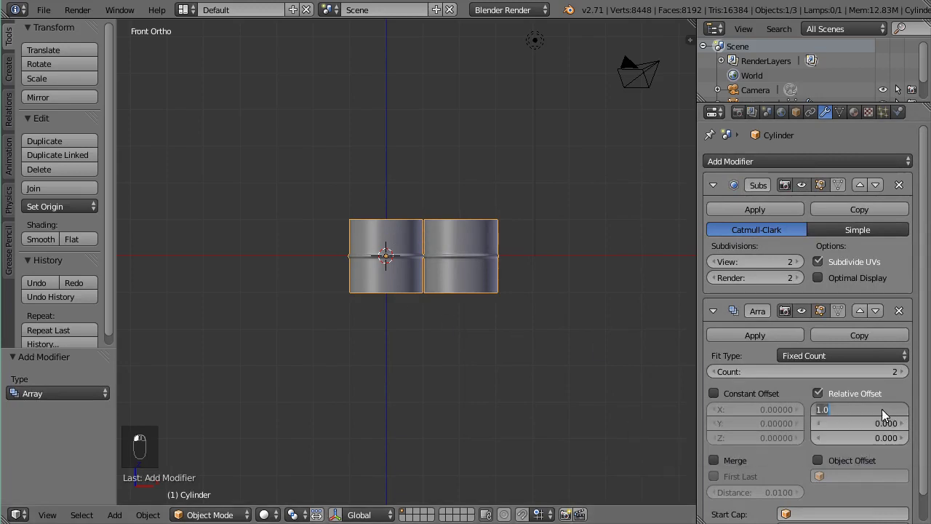
pyautogui.press('BackSpace')
pyautogui.write('0')
pyautogui.press('Return')
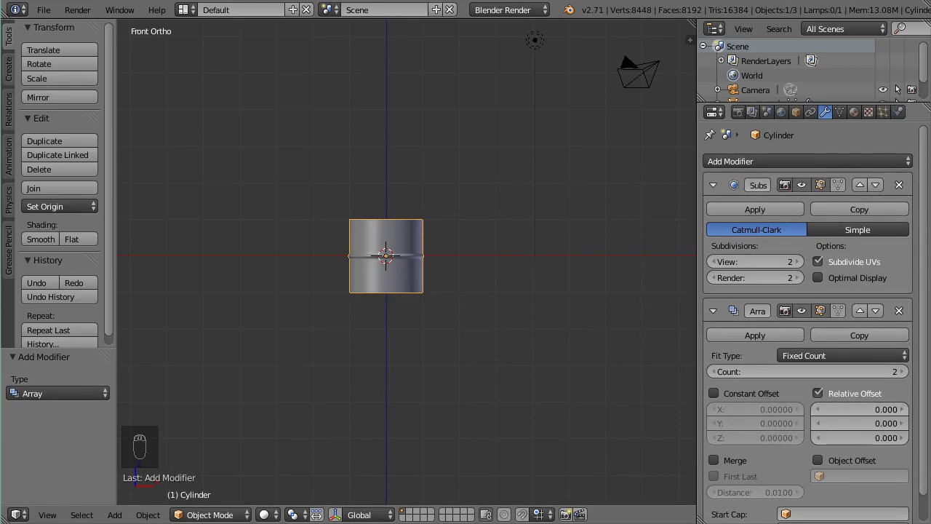
pyautogui.click(878, 438)
pyautogui.write('1')
pyautogui.press('Return')
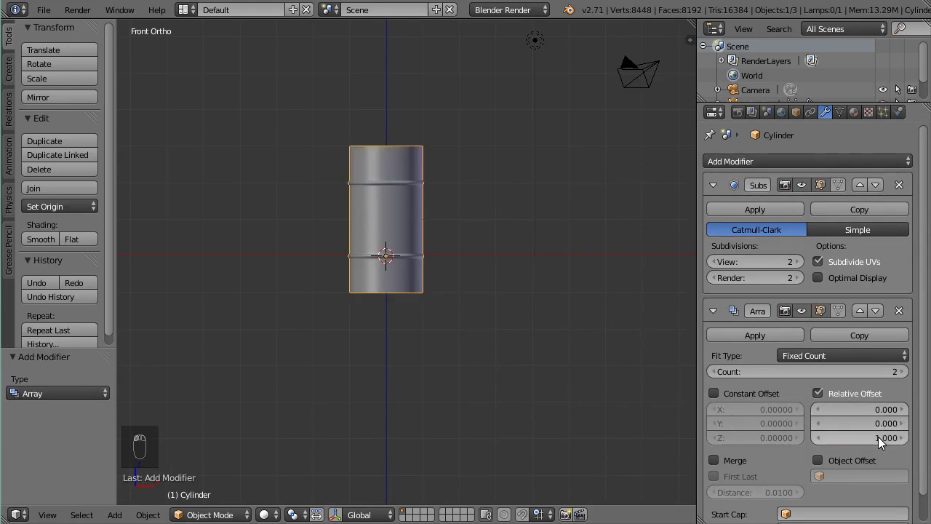
# Set the Array modifier's count to 4.
pyautogui.click(903, 371)
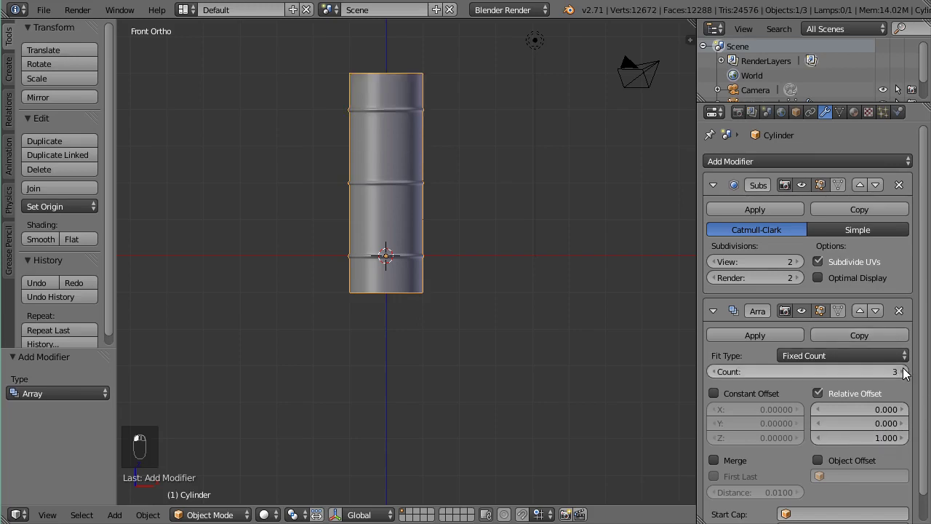
pyautogui.click(903, 371)
pyautogui.scroll(-2, 519, 208)
pyautogui.keyDown('shift'); pyautogui.moveTo(518, 208); pyautogui.dragTo(516, 269, button='middle'); pyautogui.keyUp('shift')
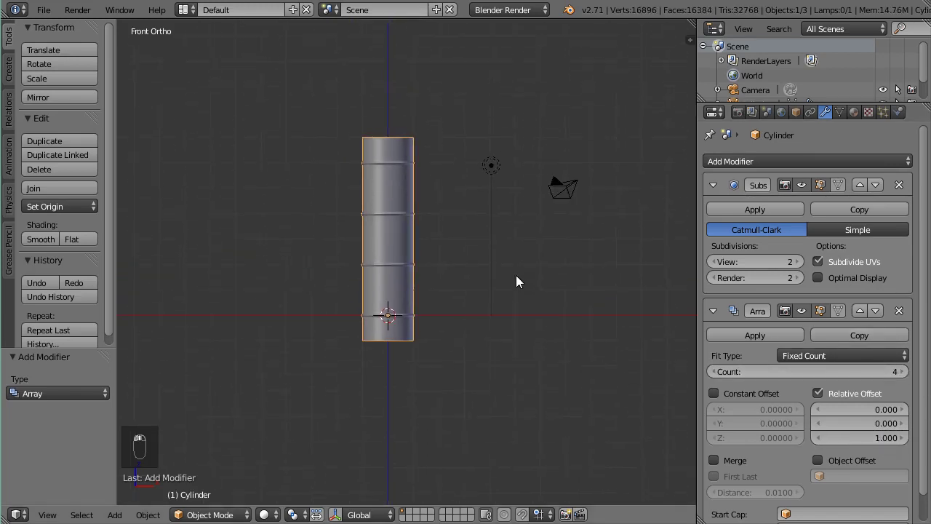
pyautogui.scroll(2, 516, 275)
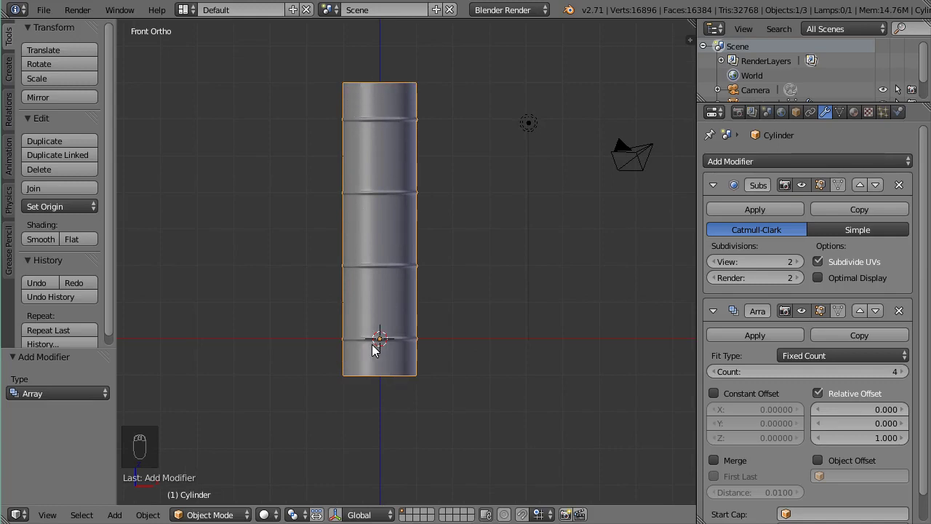
pyautogui.scroll(1, 414, 315)
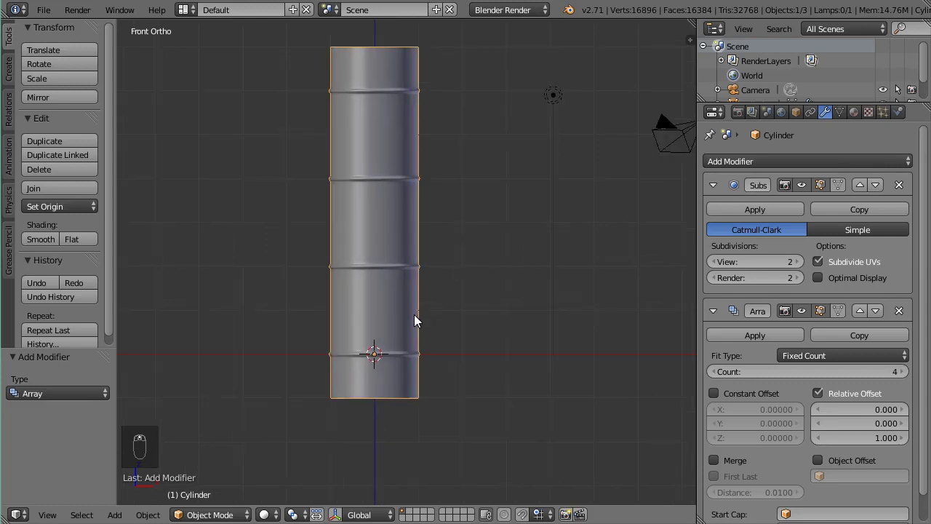
# Scale the original segment's top and bottom edge loops together along Z to about 0.493 to shorten every barrel section.
pyautogui.scroll(-1, 414, 314)
pyautogui.scroll(1, 414, 314)
pyautogui.press('Tab')
pyautogui.scroll(2, 372, 331)
pyautogui.keyDown('alt'); pyautogui.rightClick(367, 331); pyautogui.keyUp('alt')
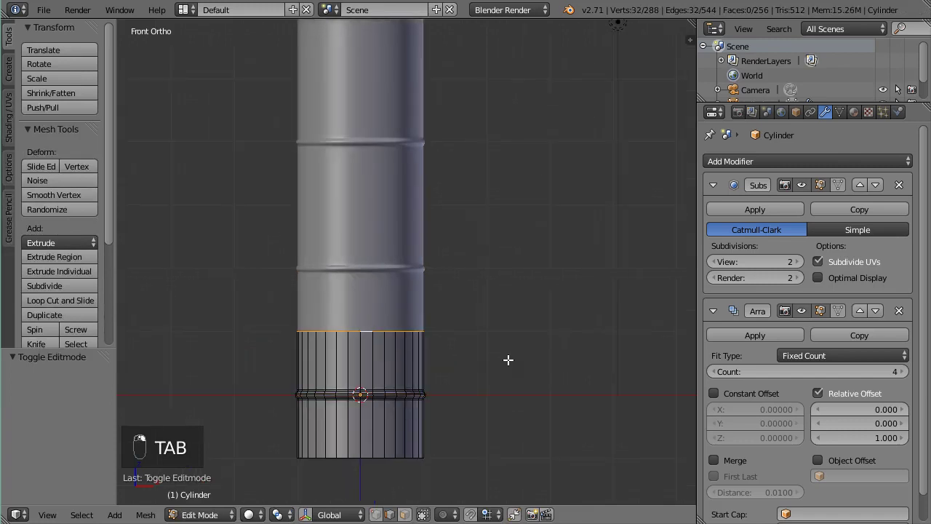
pyautogui.keyDown('shift'); pyautogui.moveTo(508, 359); pyautogui.dragTo(518, 252, button='middle'); pyautogui.keyUp('shift')
pyautogui.keyDown('alt'); pyautogui.keyDown('shift'); pyautogui.rightClick(381, 356); pyautogui.keyUp('shift'); pyautogui.keyUp('alt')
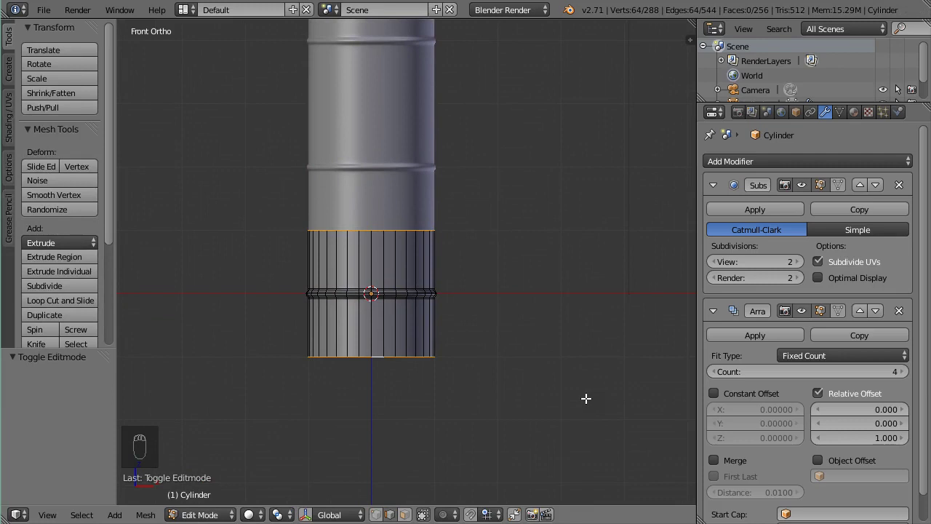
pyautogui.press('s')
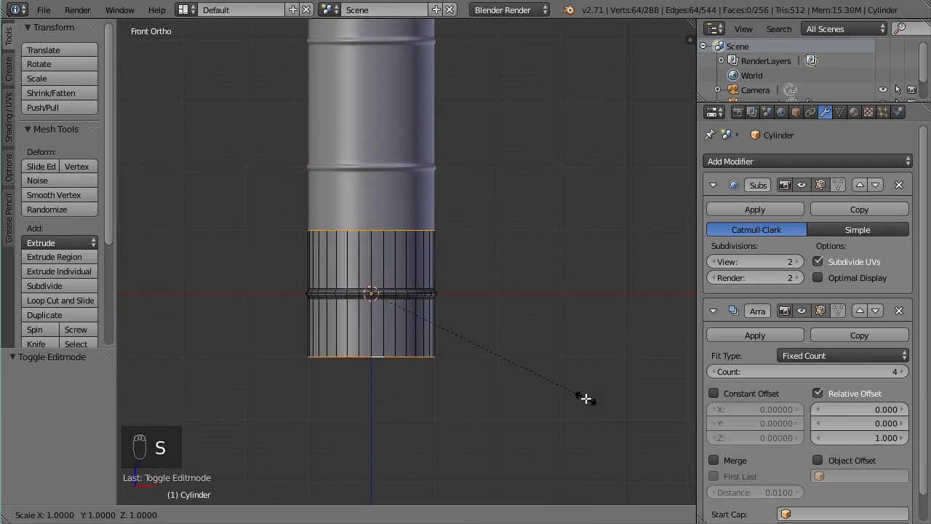
pyautogui.press('z')
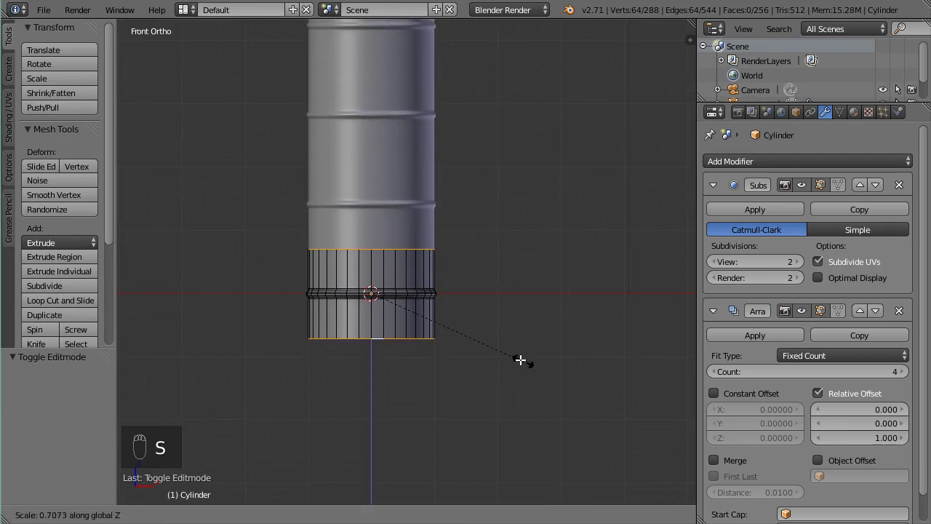
pyautogui.click(482, 332)
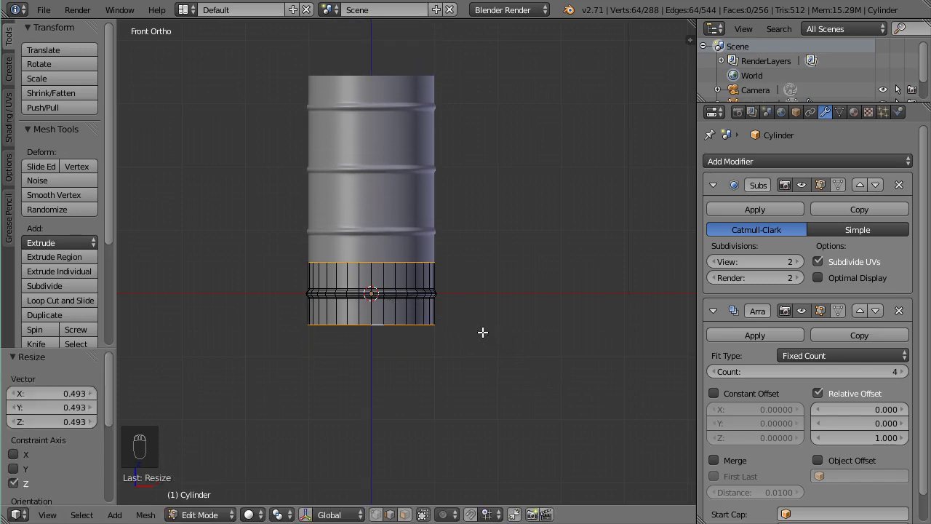
pyautogui.press('Tab')
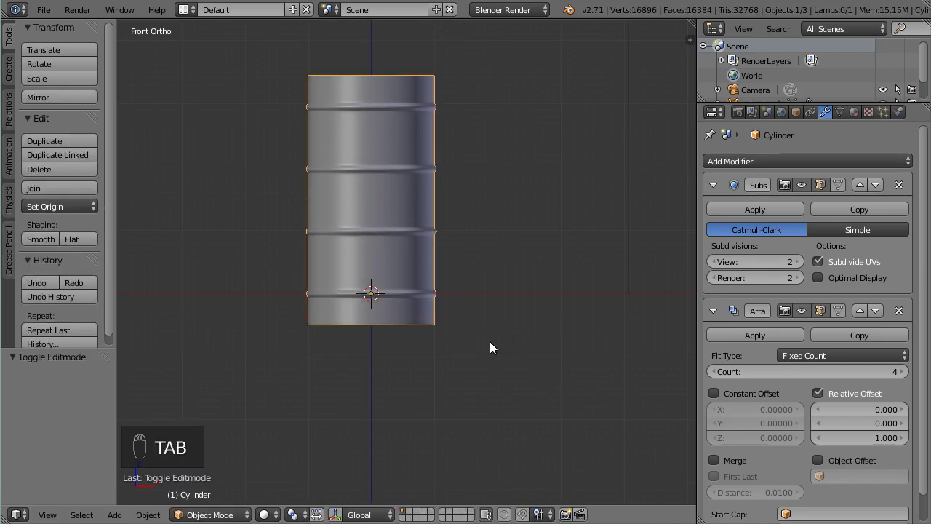
# Apply the Array modifier to the barrel and return to editing its mesh.
pyautogui.scroll(-1, 489, 349)
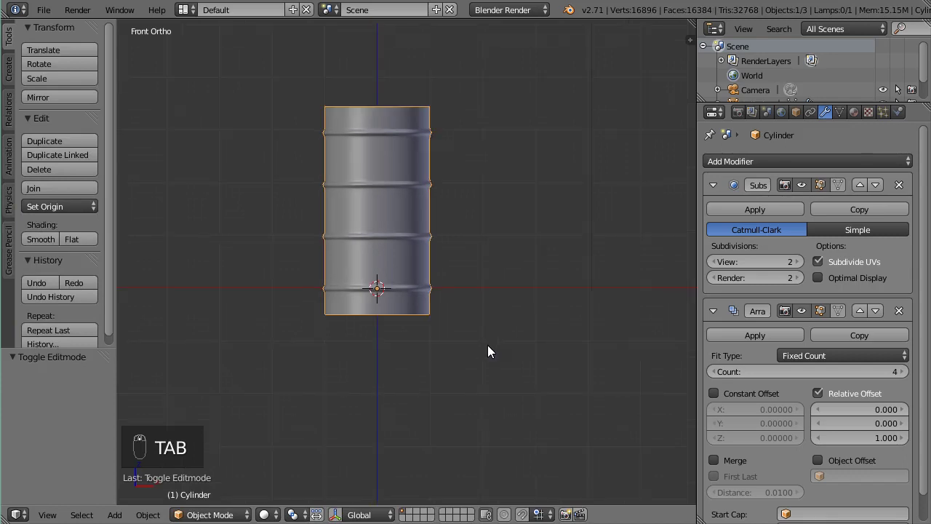
pyautogui.click(727, 335)
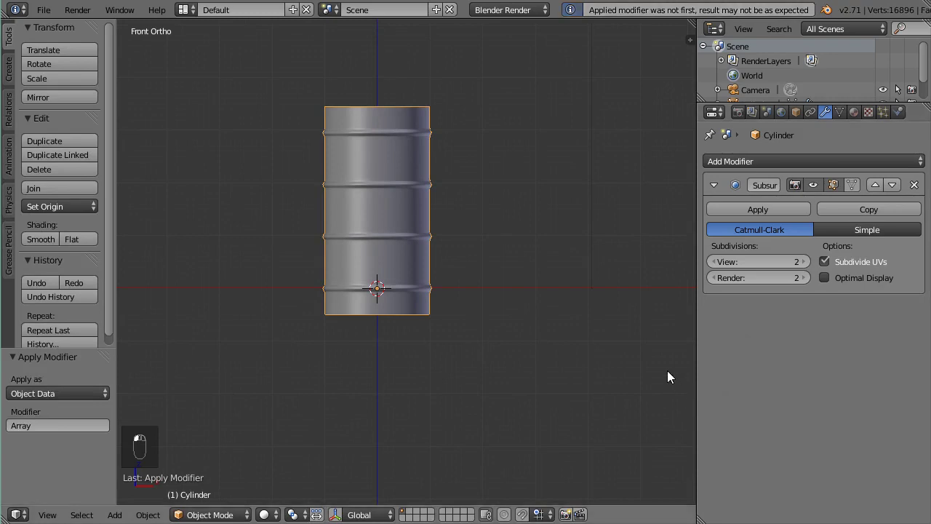
pyautogui.scroll(2, 513, 225)
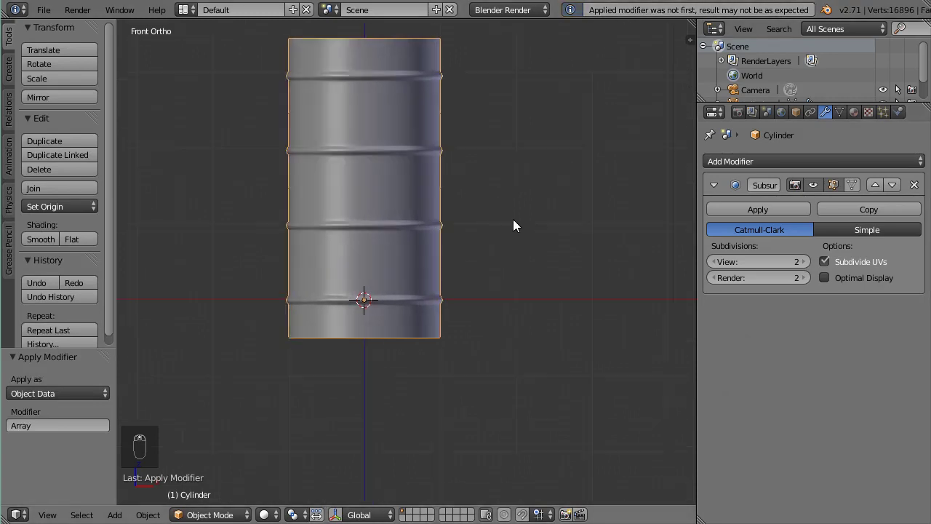
pyautogui.scroll(-1, 513, 225)
pyautogui.press('Tab')
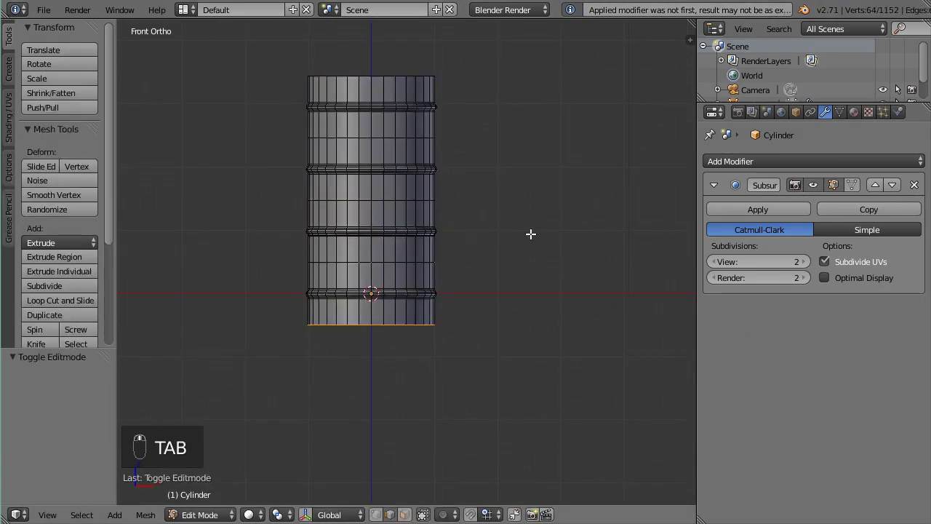
# Try deleting the vertices of the selected edge loops at the lowest section, and undo the deletion.
pyautogui.scroll(2, 404, 326)
pyautogui.scroll(-3, 400, 316)
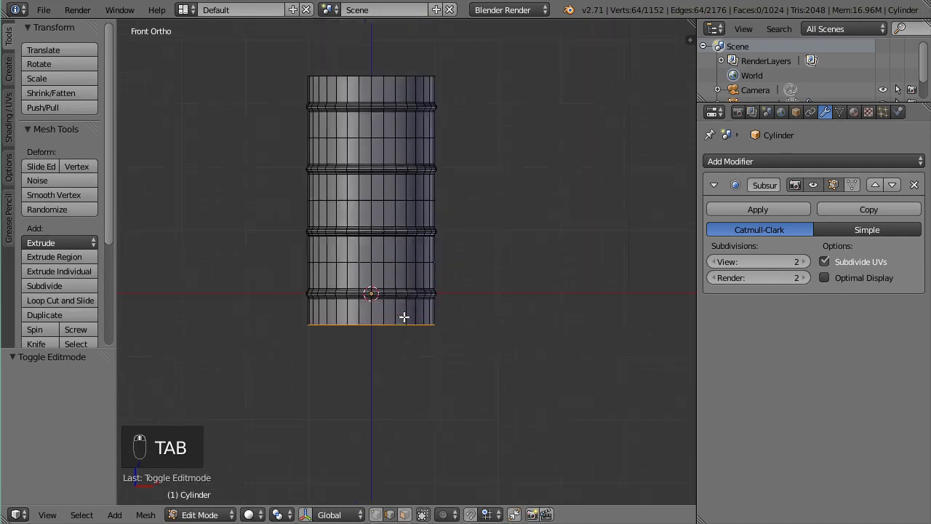
pyautogui.scroll(2, 403, 317)
pyautogui.press('x')
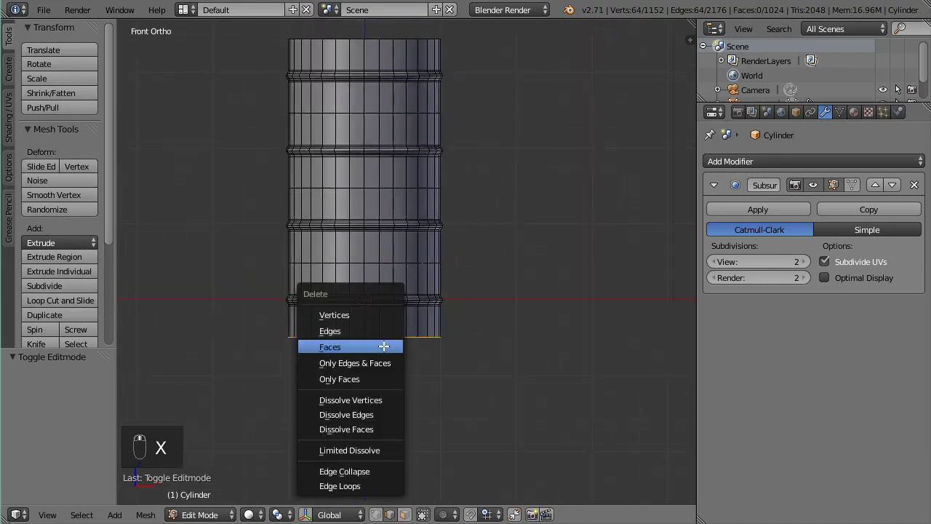
pyautogui.click(348, 314)
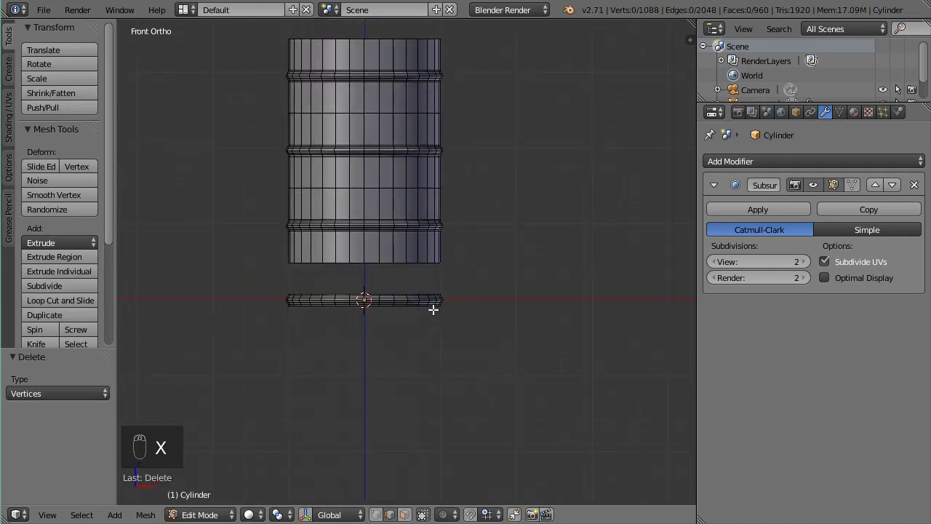
pyautogui.hotkey('ctrl', 'z')
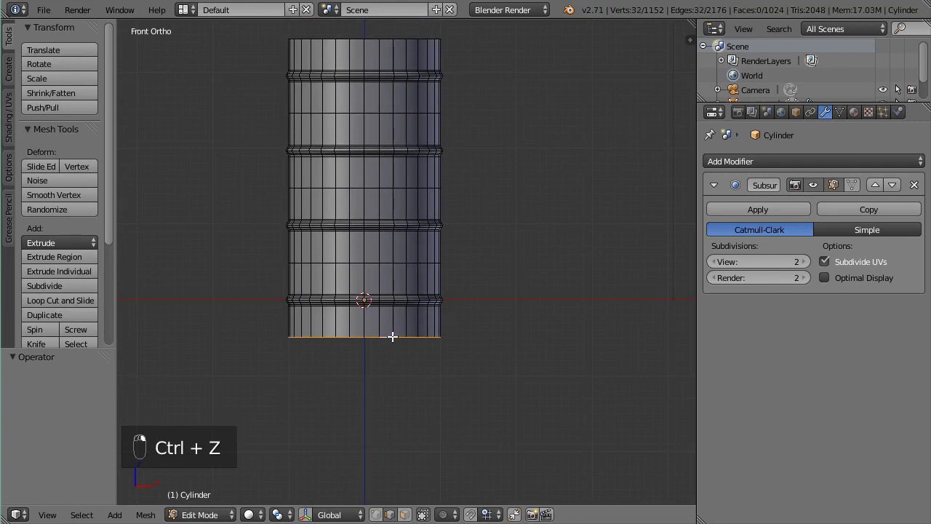
# Switch to vertex selection with wireframe display and delete the vertices of the barrel's lowest edge loop.
pyautogui.hotkey('ctrl', 'Tab')
pyautogui.click(364, 304)
pyautogui.press('z')
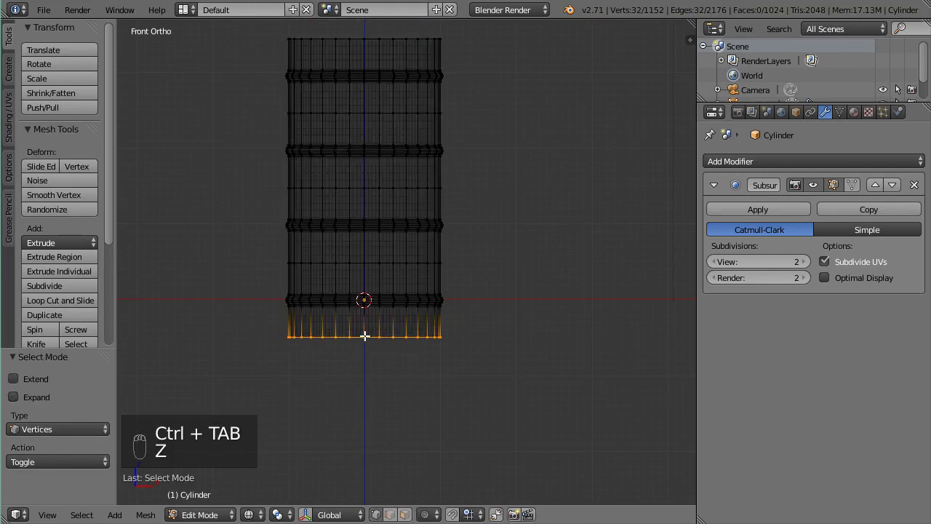
pyautogui.press('a')
pyautogui.press('b')
pyautogui.moveTo(265, 324); pyautogui.dragTo(487, 366)
pyautogui.scroll(2, 454, 356)
pyautogui.scroll(1, 449, 356)
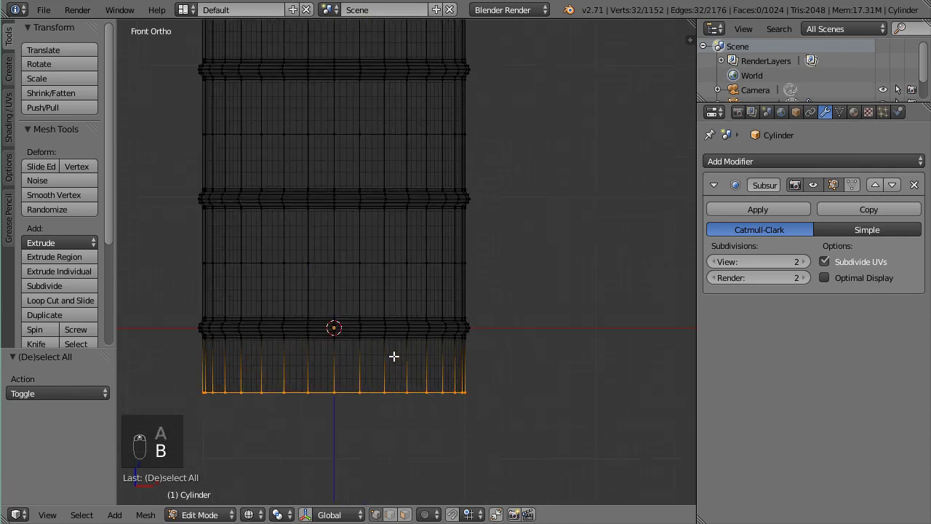
pyautogui.press('c')
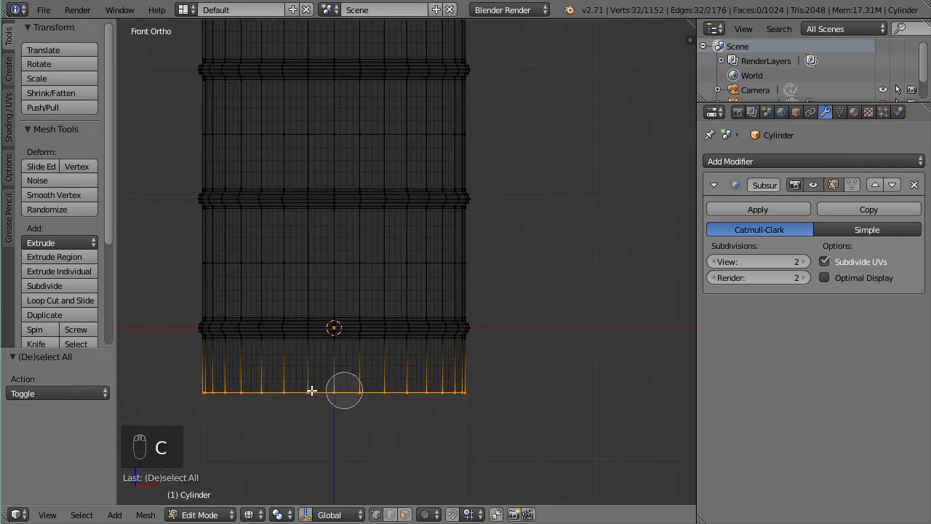
pyautogui.press('Escape')
pyautogui.scroll(-2, 480, 303)
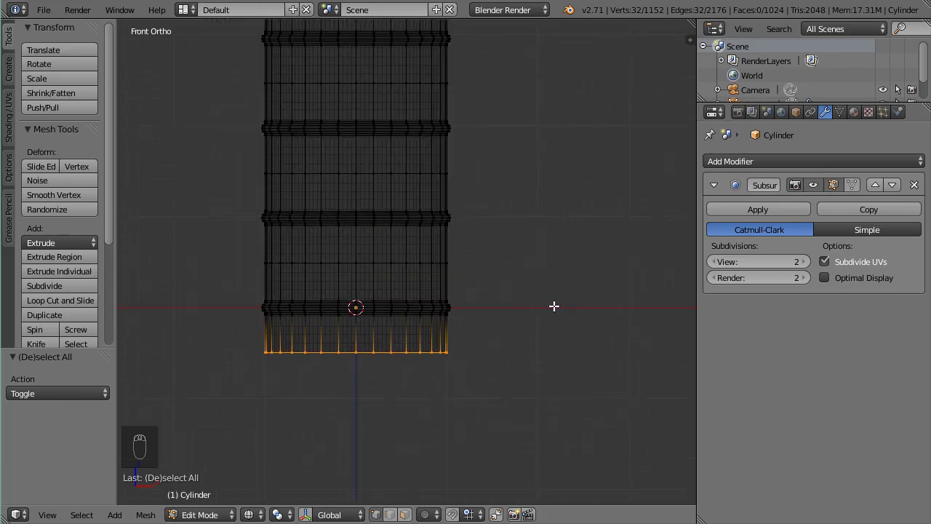
pyautogui.press('x')
pyautogui.click(495, 321)
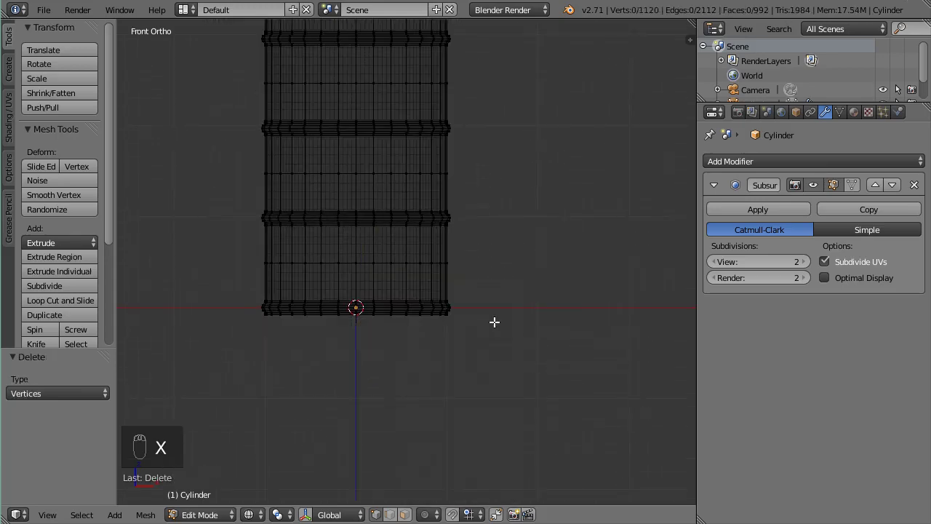
# Delete the vertices of the topmost edge loop so the barrel ends just above its uppermost rib.
pyautogui.scroll(-3, 515, 278)
pyautogui.keyDown('shift'); pyautogui.moveTo(515, 278); pyautogui.dragTo(532, 391, button='middle'); pyautogui.keyUp('shift')
pyautogui.scroll(4, 417, 237)
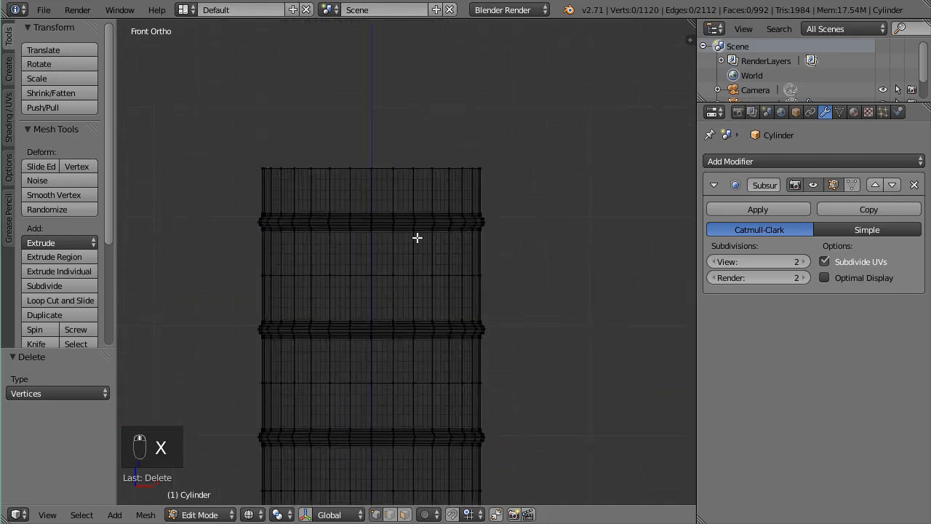
pyautogui.keyDown('alt'); pyautogui.rightClick(403, 168); pyautogui.keyUp('alt')
pyautogui.press('x')
pyautogui.click(403, 167)
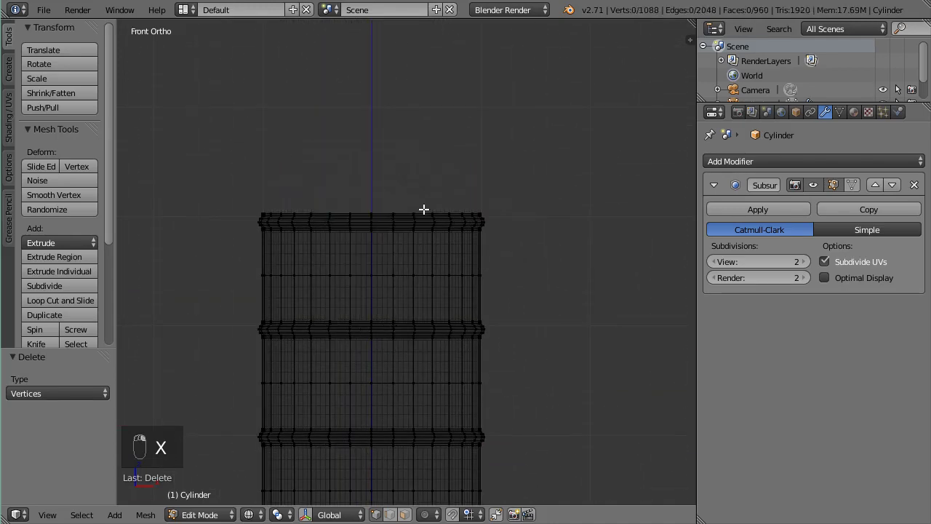
# Return to solid shading and delete the vertices of the outermost edge loop above the top rib.
pyautogui.scroll(5, 423, 209)
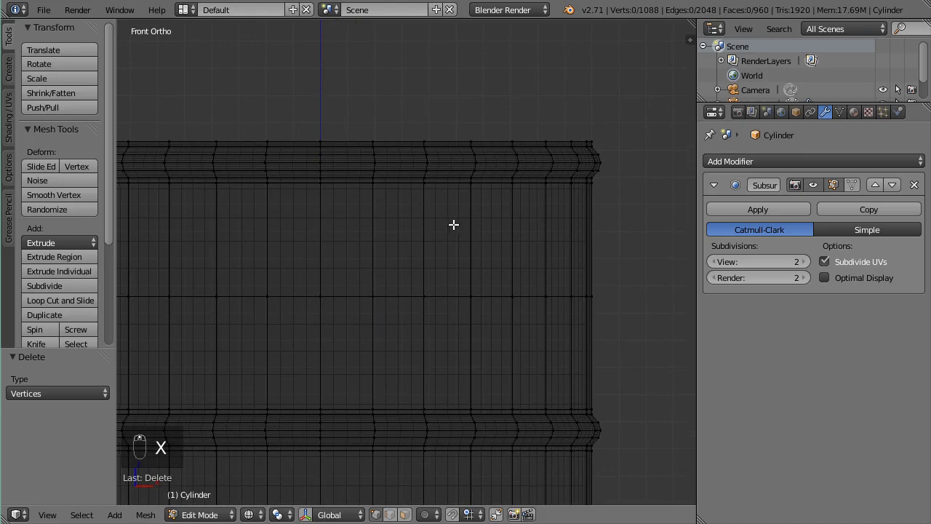
pyautogui.press('z')
pyautogui.scroll(1, 473, 221)
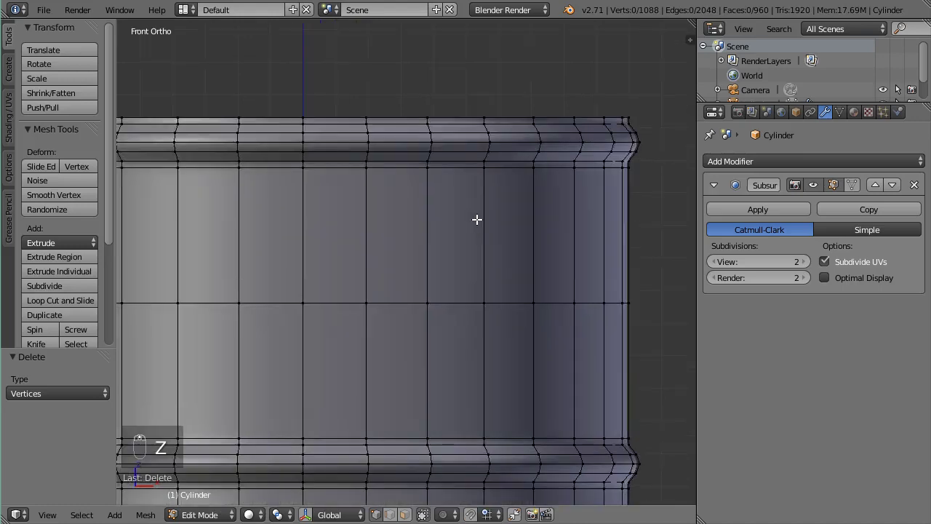
pyautogui.scroll(3, 475, 187)
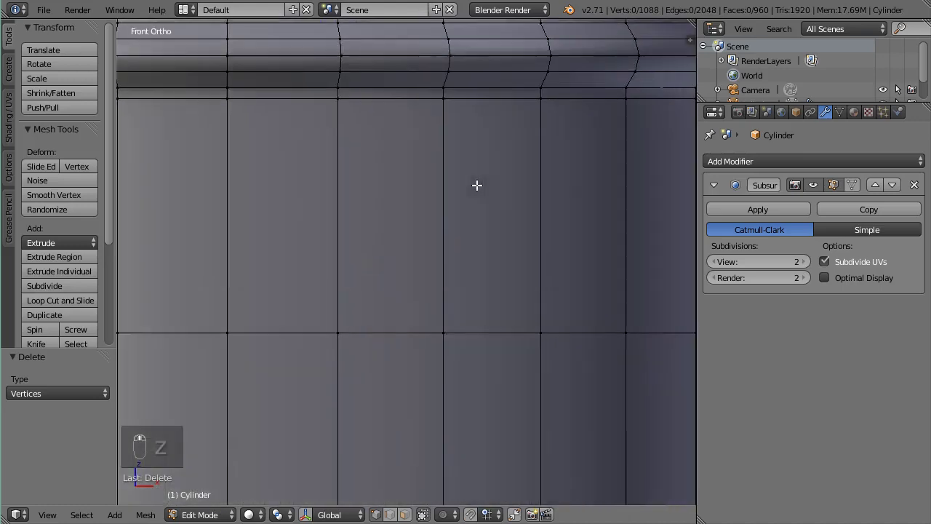
pyautogui.scroll(-3, 519, 145)
pyautogui.scroll(-1, 521, 151)
pyautogui.keyDown('alt'); pyautogui.rightClick(446, 140); pyautogui.keyUp('alt')
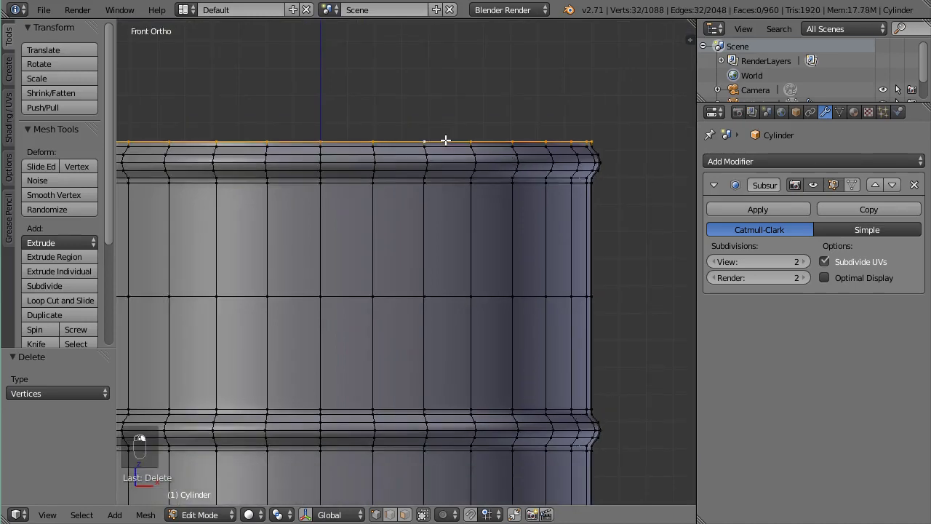
pyautogui.press('x')
pyautogui.click(471, 144)
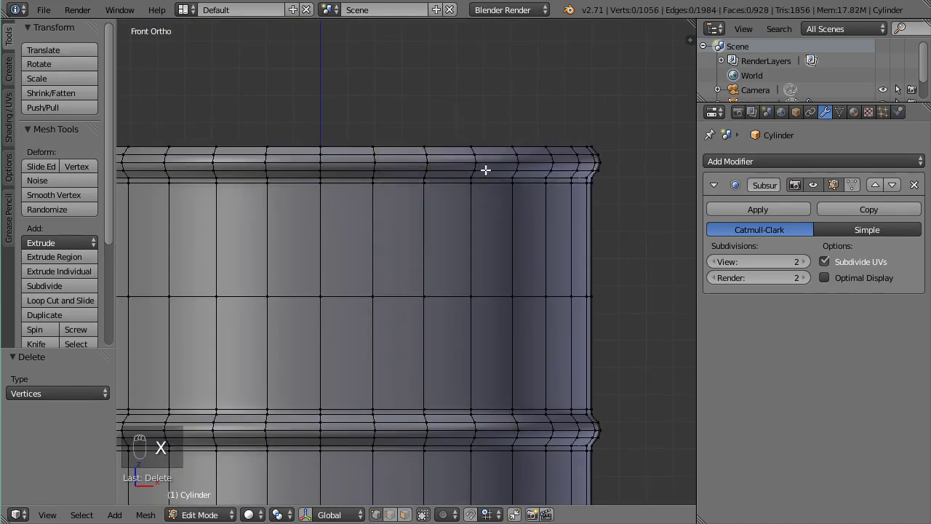
# Delete the vertices of the outermost edge loop below the bottom rib.
pyautogui.scroll(-3, 476, 290)
pyautogui.scroll(-3, 476, 290)
pyautogui.keyDown('shift'); pyautogui.moveTo(461, 322); pyautogui.dragTo(472, 163, button='middle'); pyautogui.keyUp('shift')
pyautogui.scroll(3, 461, 260)
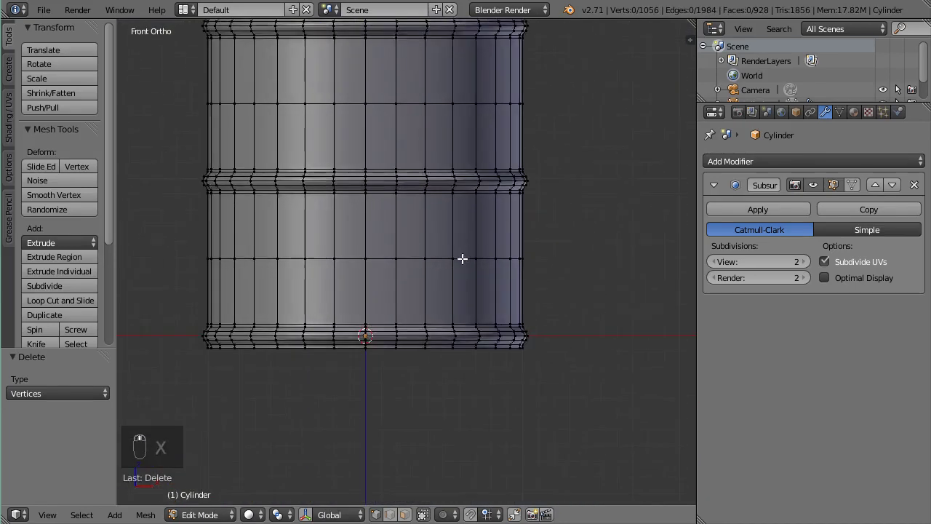
pyautogui.scroll(3, 434, 387)
pyautogui.keyDown('alt'); pyautogui.rightClick(423, 412); pyautogui.keyUp('alt')
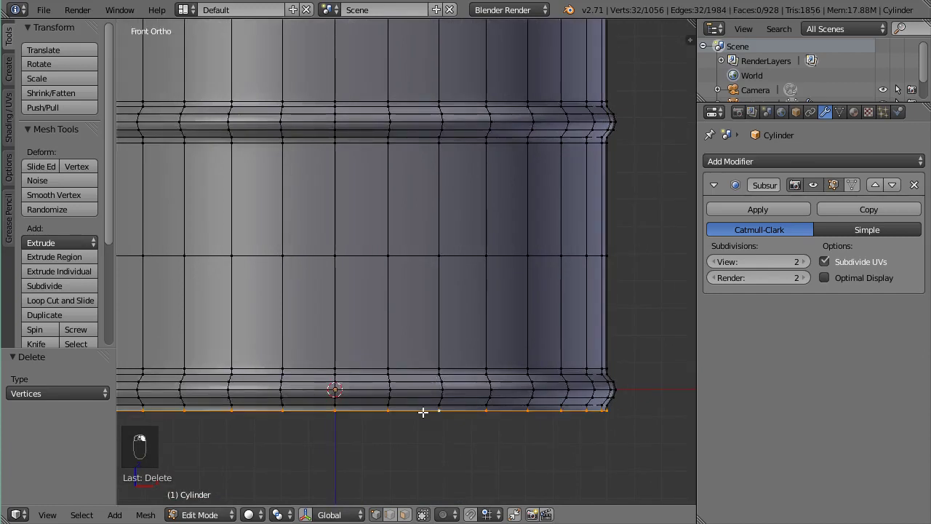
pyautogui.press('x')
pyautogui.click(414, 333)
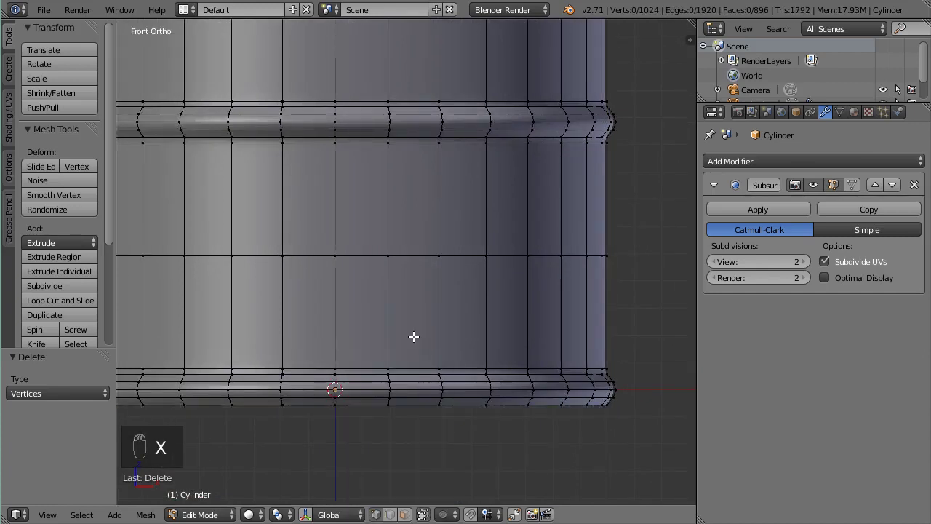
pyautogui.scroll(-6, 413, 336)
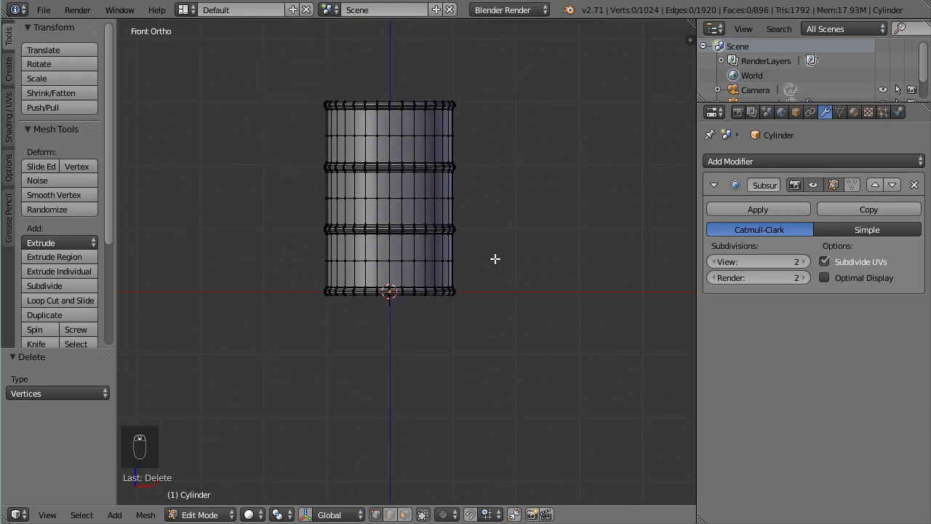
pyautogui.scroll(2, 495, 259)
pyautogui.keyDown('alt'); pyautogui.rightClick(393, 259); pyautogui.keyUp('alt')
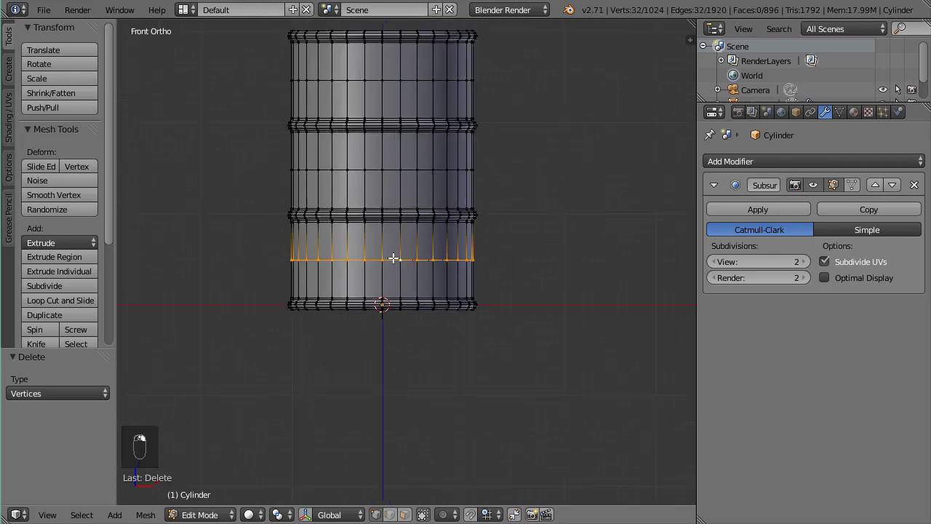
pyautogui.keyDown('alt'); pyautogui.keyDown('shift'); pyautogui.rightClick(389, 169); pyautogui.keyUp('shift'); pyautogui.keyUp('alt')
pyautogui.keyDown('alt'); pyautogui.keyDown('shift'); pyautogui.rightClick(394, 78); pyautogui.keyUp('shift'); pyautogui.keyUp('alt')
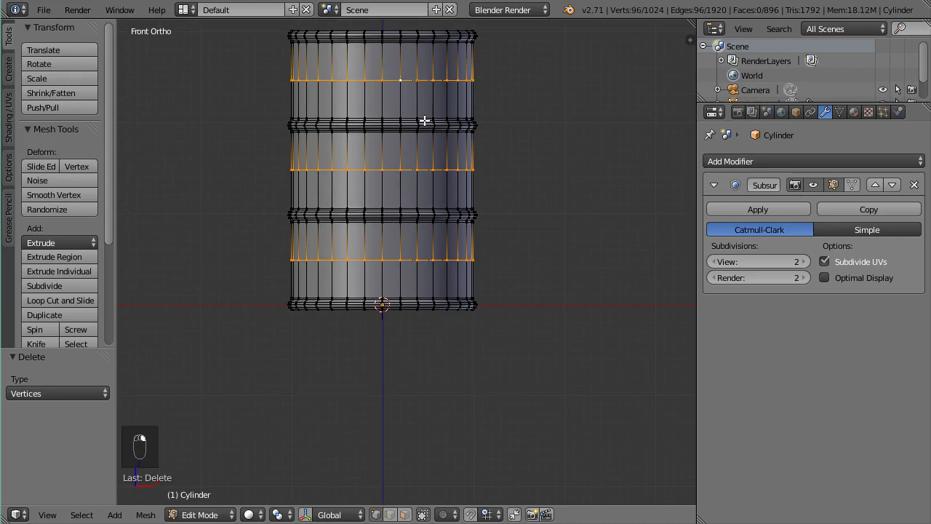
pyautogui.scroll(-2, 420, 169)
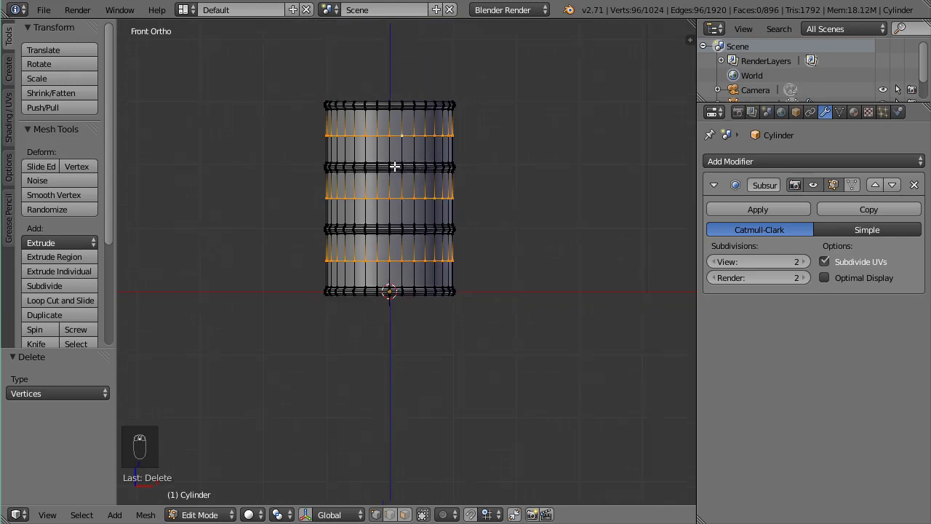
# Select the whole barrel mesh and remove its duplicate vertices with a merge distance of 0.0001.
pyautogui.press('a')
pyautogui.press('a')
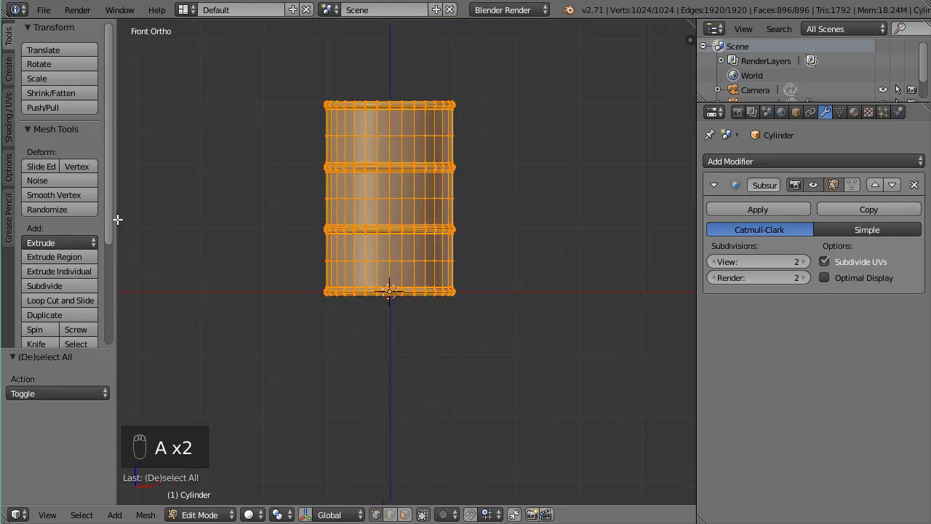
pyautogui.moveTo(109, 217); pyautogui.dragTo(109, 318)
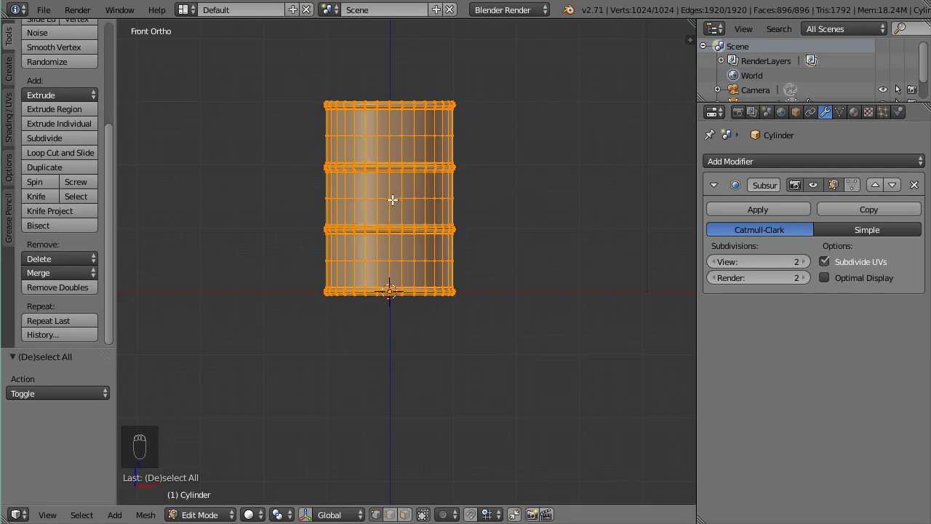
pyautogui.click(57, 286)
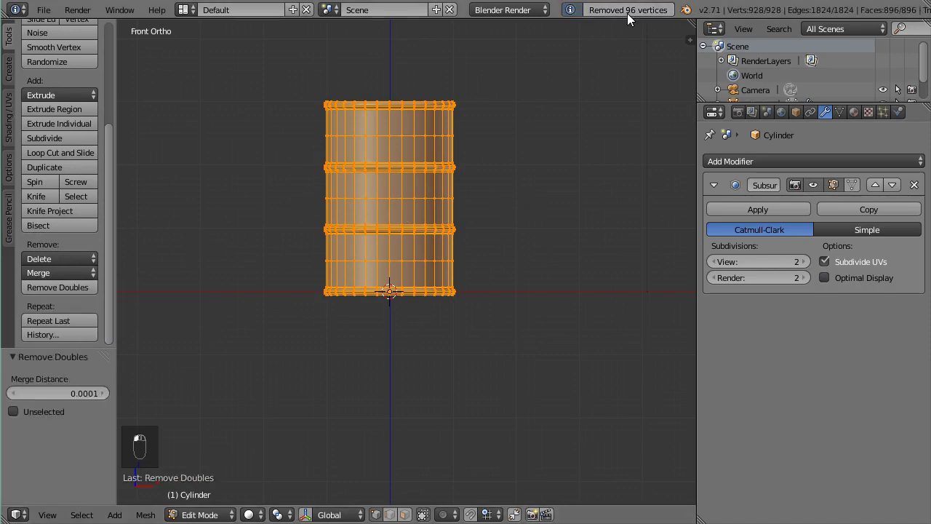
# Select the edge loops midway between the ribs in all three sections and delete them as Edge Loops.
pyautogui.scroll(3, 433, 206)
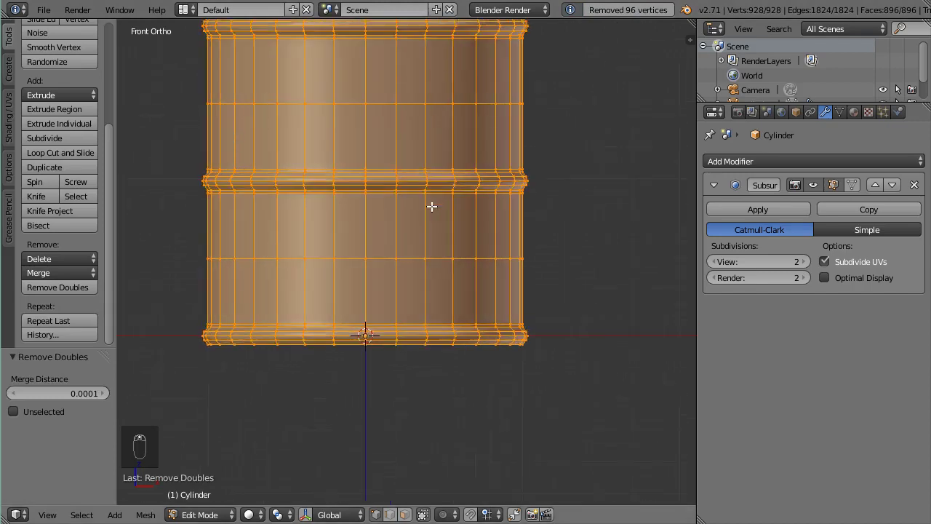
pyautogui.keyDown('shift'); pyautogui.moveTo(501, 203); pyautogui.dragTo(504, 283, button='middle'); pyautogui.keyUp('shift')
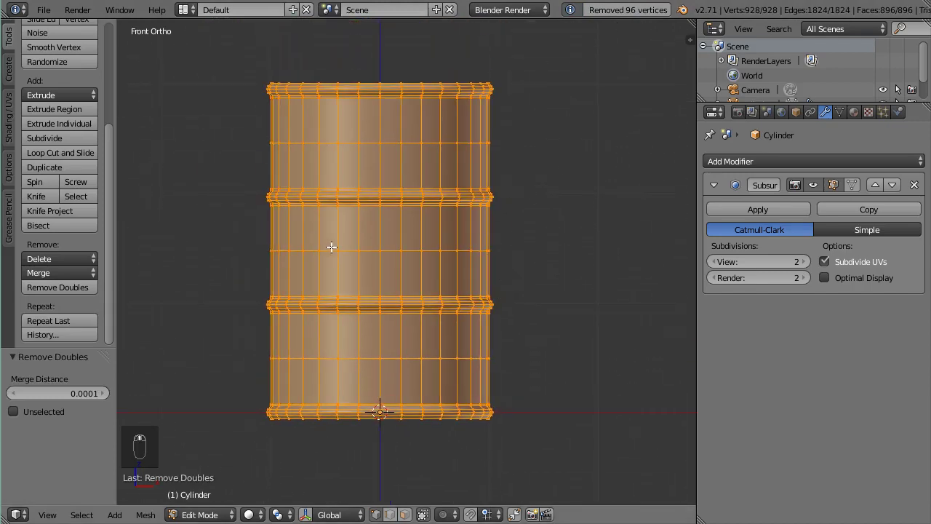
pyautogui.keyDown('alt'); pyautogui.rightClick(366, 248); pyautogui.keyUp('alt')
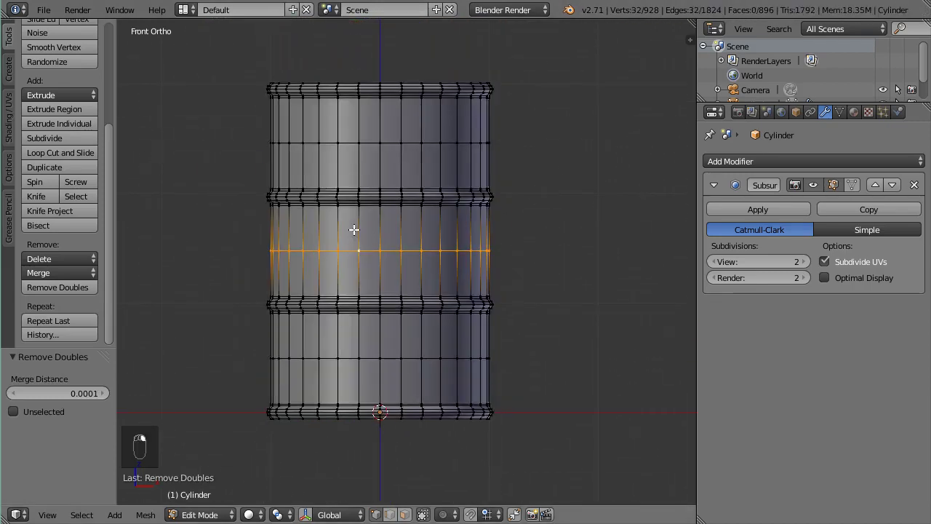
pyautogui.keyDown('alt'); pyautogui.keyDown('shift'); pyautogui.rightClick(370, 143); pyautogui.keyUp('shift'); pyautogui.keyUp('alt')
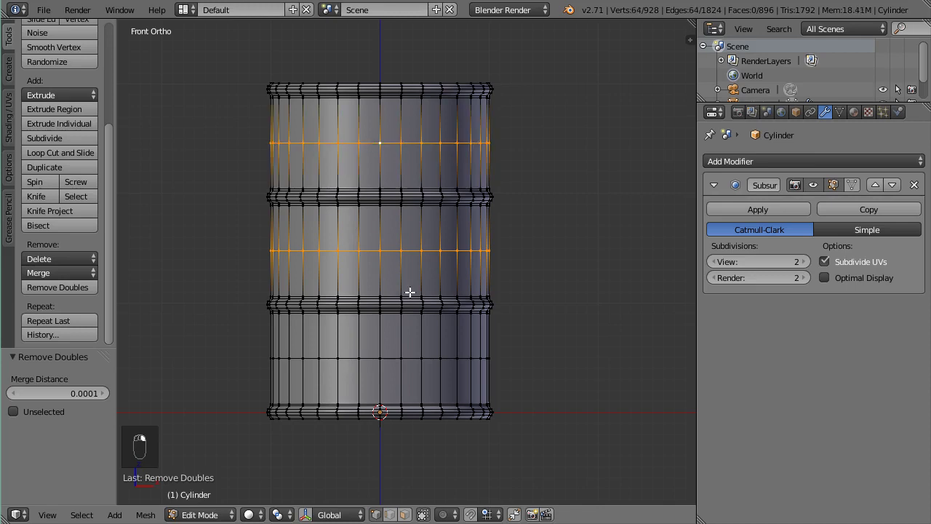
pyautogui.keyDown('alt'); pyautogui.keyDown('shift'); pyautogui.rightClick(370, 358); pyautogui.keyUp('shift'); pyautogui.keyUp('alt')
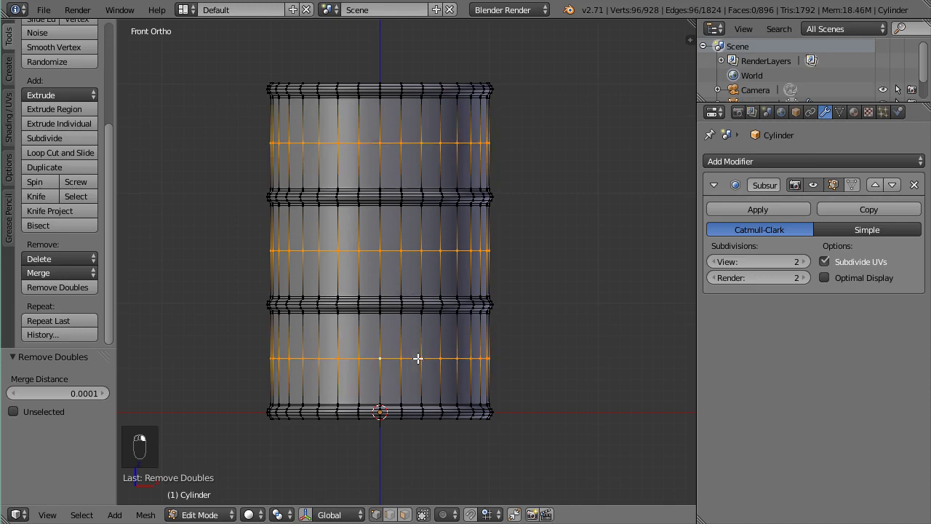
pyautogui.scroll(-1, 418, 358)
pyautogui.press('x')
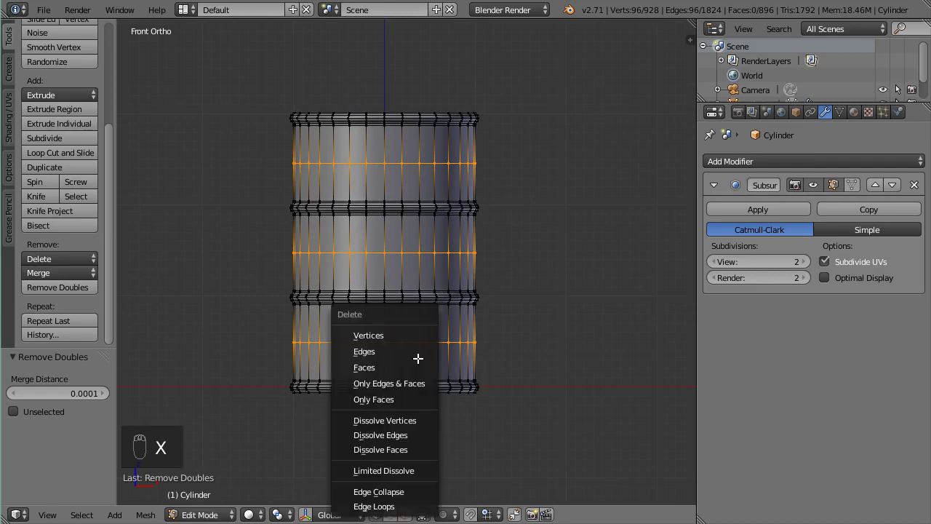
pyautogui.click(379, 506)
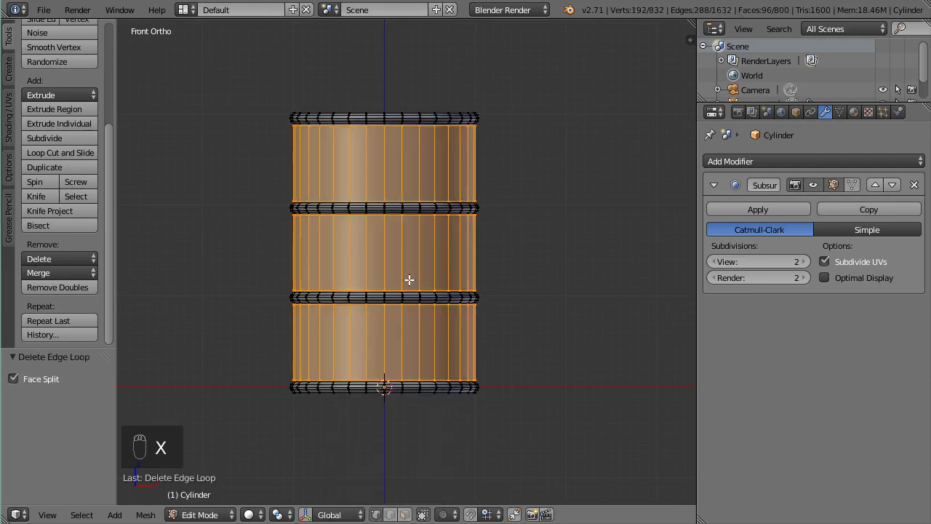
# Leave mesh editing and scale the barrel along Z to about 1.116.
pyautogui.scroll(-4, 409, 281)
pyautogui.press('Tab')
pyautogui.scroll(2, 478, 279)
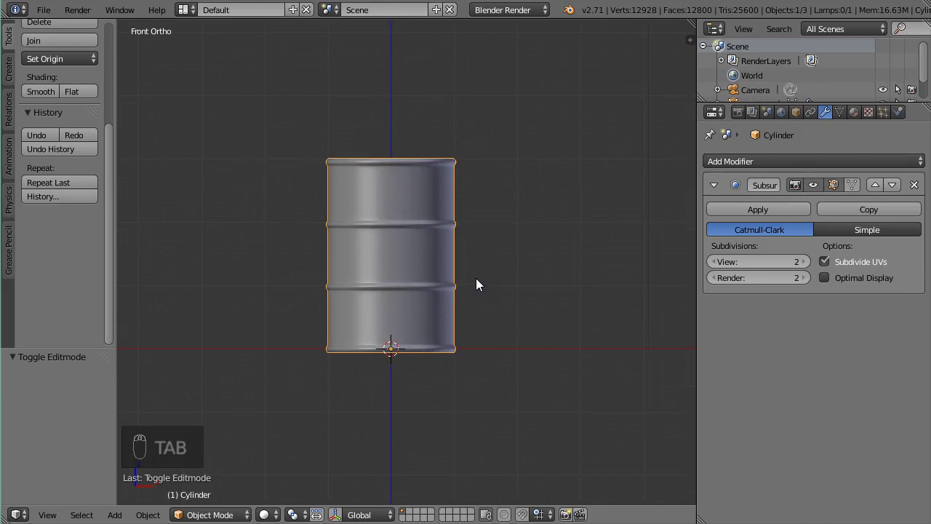
pyautogui.press('s')
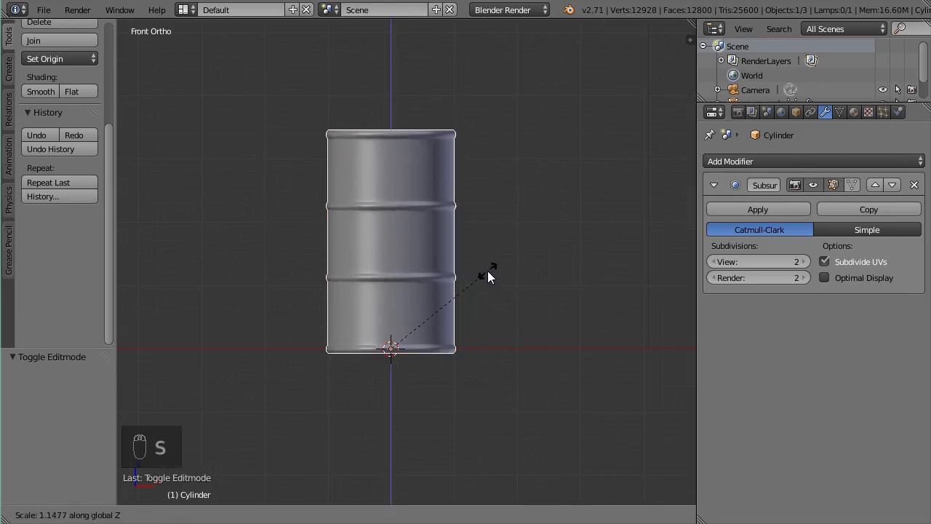
pyautogui.click(483, 271)
pyautogui.scroll(-3, 487, 284)
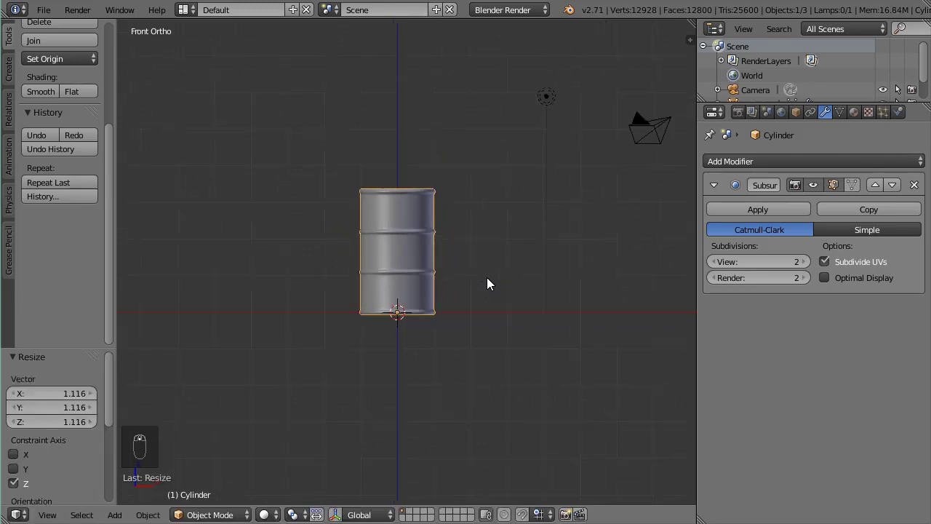
pyautogui.scroll(3, 487, 284)
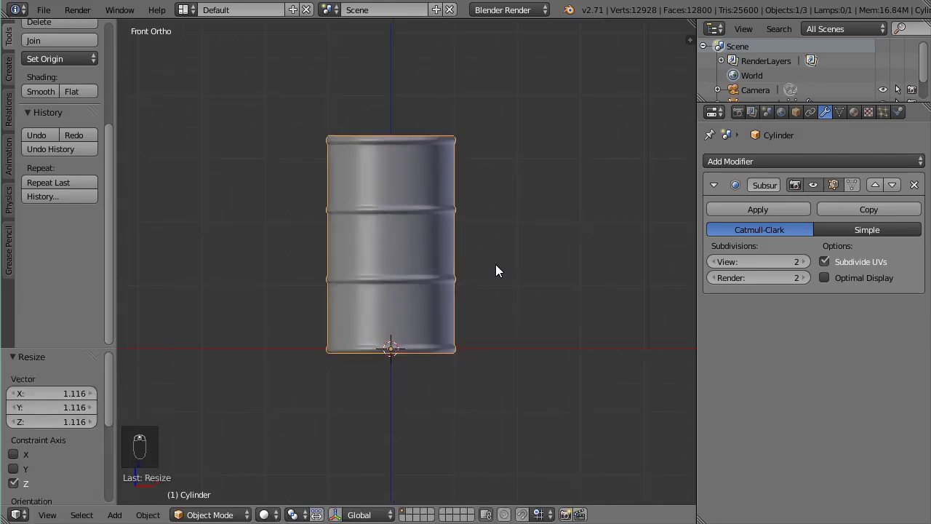
# Select the open edge loop at the barrel's bottom end and fill it with a single face.
pyautogui.moveTo(496, 271)
pyautogui.mouseDown(button='middle')
pyautogui.moveTo(499, 307)
pyautogui.moveTo(505, 270)
pyautogui.moveTo(497, 275)
pyautogui.moveTo(485, 258)
pyautogui.mouseUp(button='middle')
pyautogui.scroll(2, 496, 271)
pyautogui.scroll(-3, 494, 280)
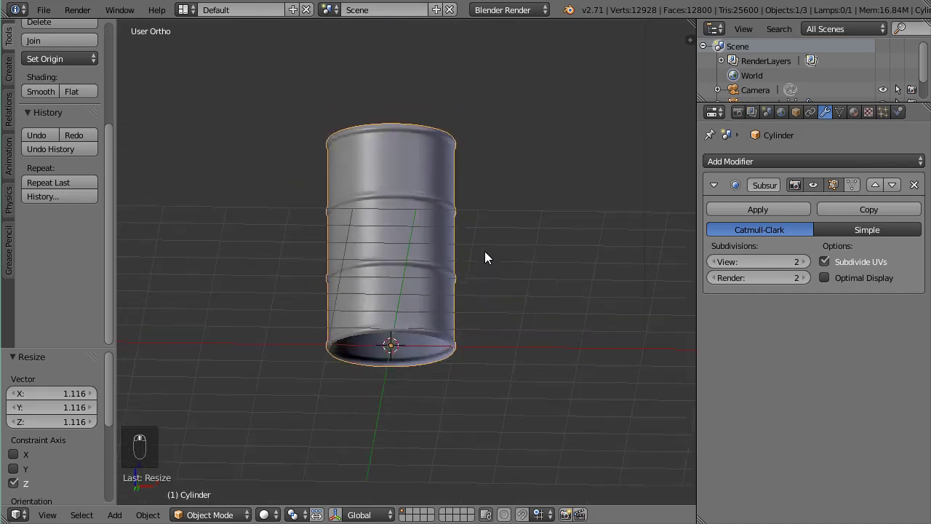
pyautogui.press('Tab')
pyautogui.scroll(4, 447, 320)
pyautogui.moveTo(444, 322); pyautogui.dragTo(427, 246, button='middle')
pyautogui.scroll(6, 441, 255)
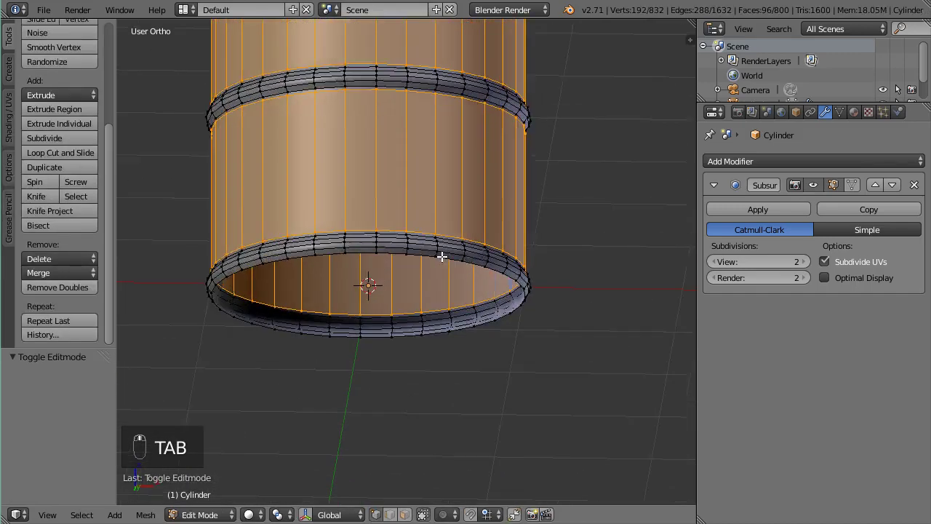
pyautogui.keyDown('alt'); pyautogui.click(447, 246); pyautogui.keyUp('alt')
pyautogui.scroll(-5, 450, 255)
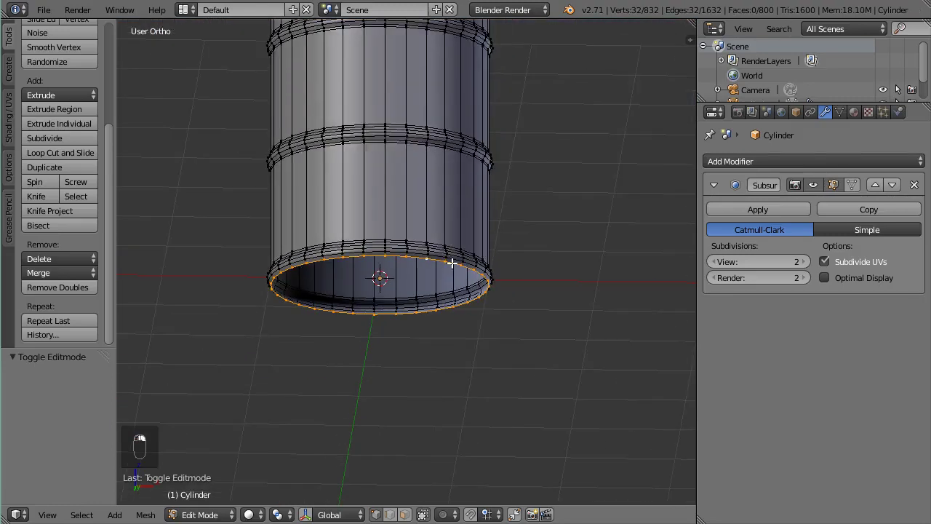
pyautogui.press('f')
# Extrude the barrel's top open edge loop inward twice, scaling the first ring to about 0.862 and the second to about 0.825.
pyautogui.scroll(-3, 474, 260)
pyautogui.moveTo(474, 260); pyautogui.dragTo(562, 355, button='middle')
pyautogui.scroll(3, 515, 262)
pyautogui.scroll(3, 539, 378)
pyautogui.keyDown('alt'); pyautogui.rightClick(522, 408); pyautogui.keyUp('alt')
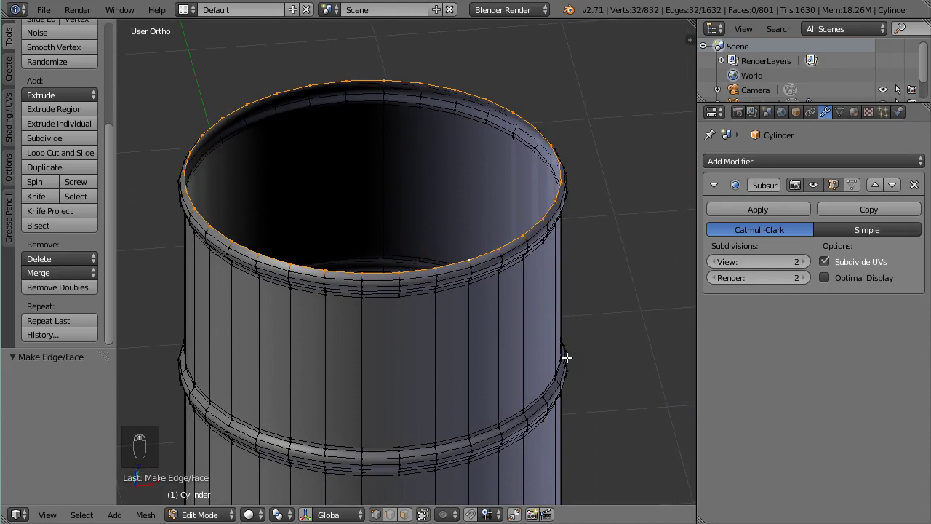
pyautogui.press('e')
pyautogui.press('s')
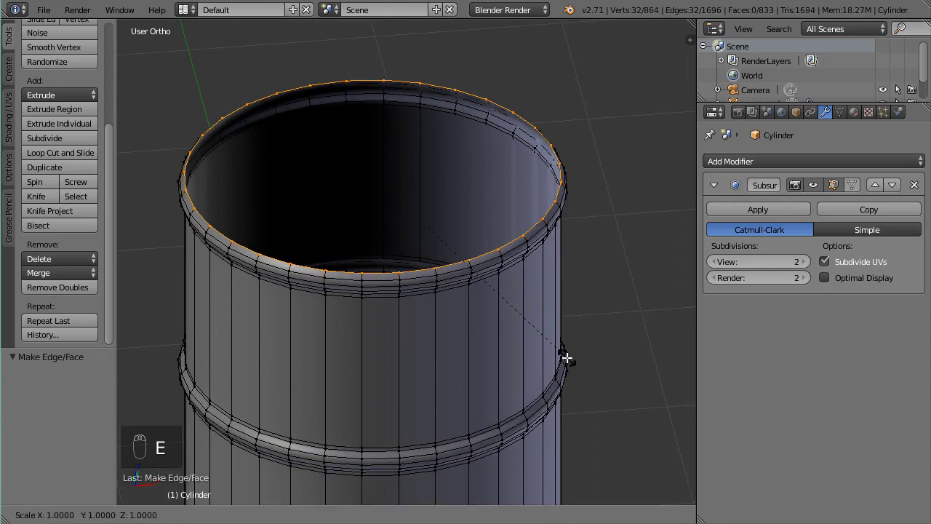
pyautogui.click(541, 331)
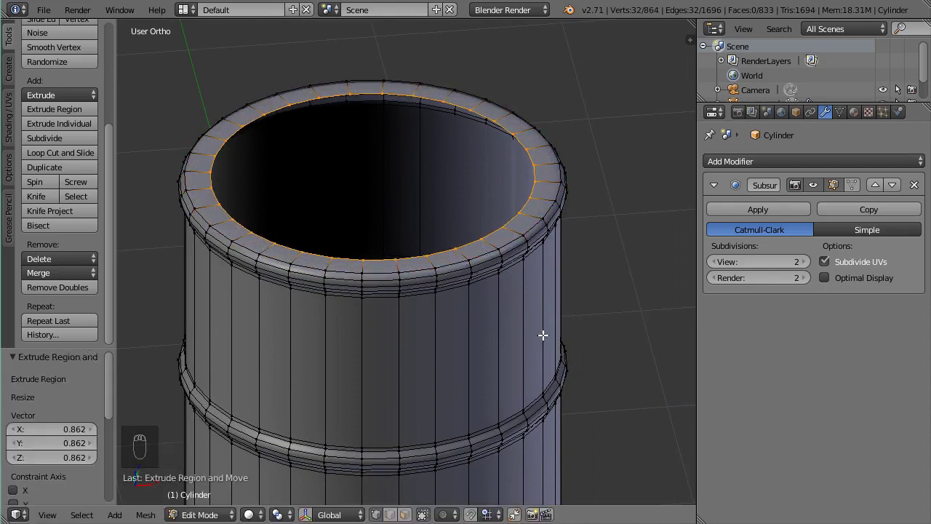
pyautogui.press('e')
pyautogui.press('s')
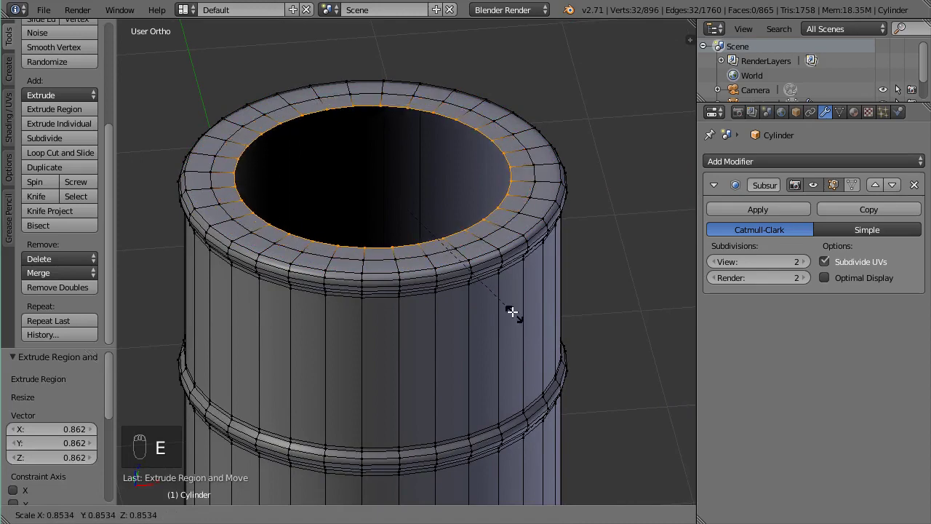
pyautogui.click(509, 310)
# Move the innermost top edge loop down along Z by about 0.13 to form a sloped recess.
pyautogui.press('KP_1')
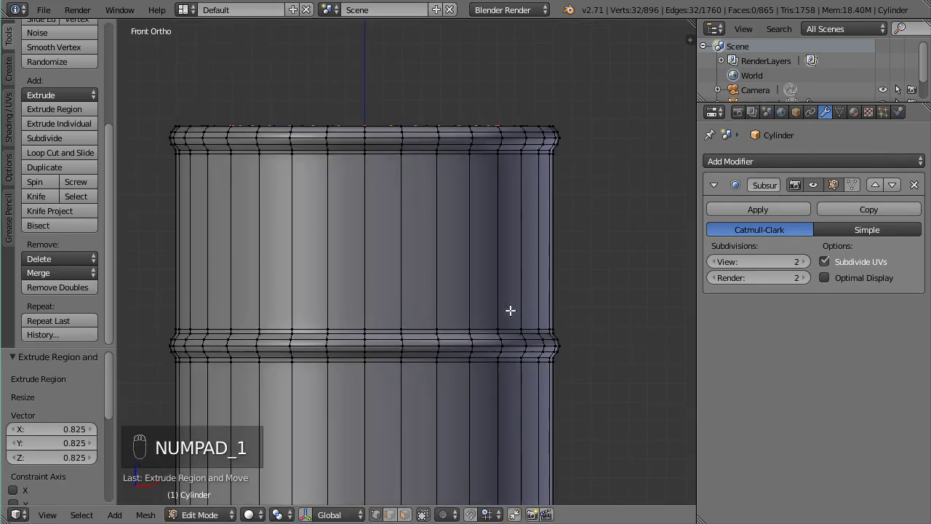
pyautogui.press('z')
pyautogui.moveTo(455, 248)
pyautogui.keyDown('shift'); pyautogui.mouseDown(button='middle')
pyautogui.moveTo(478, 298)
pyautogui.moveTo(514, 331)
pyautogui.mouseUp(button='middle'); pyautogui.keyUp('shift')
pyautogui.press('g')
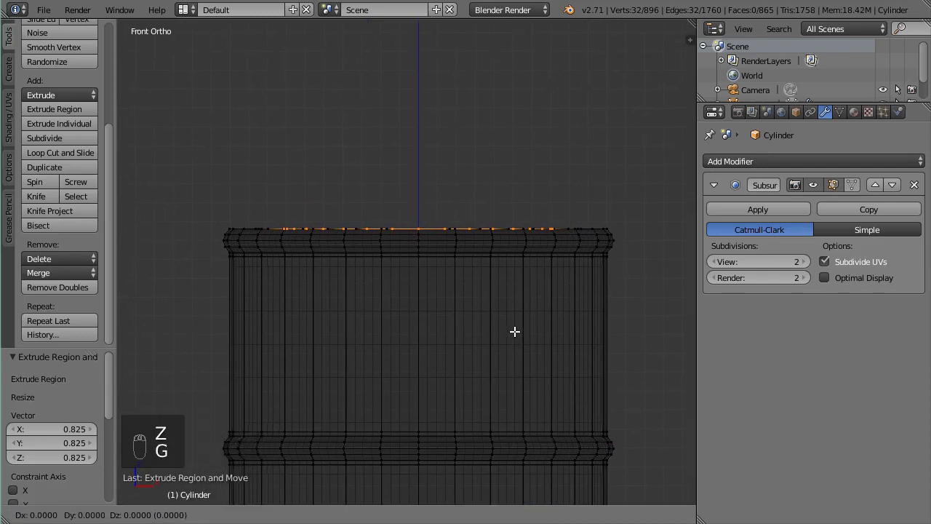
pyautogui.press('z')
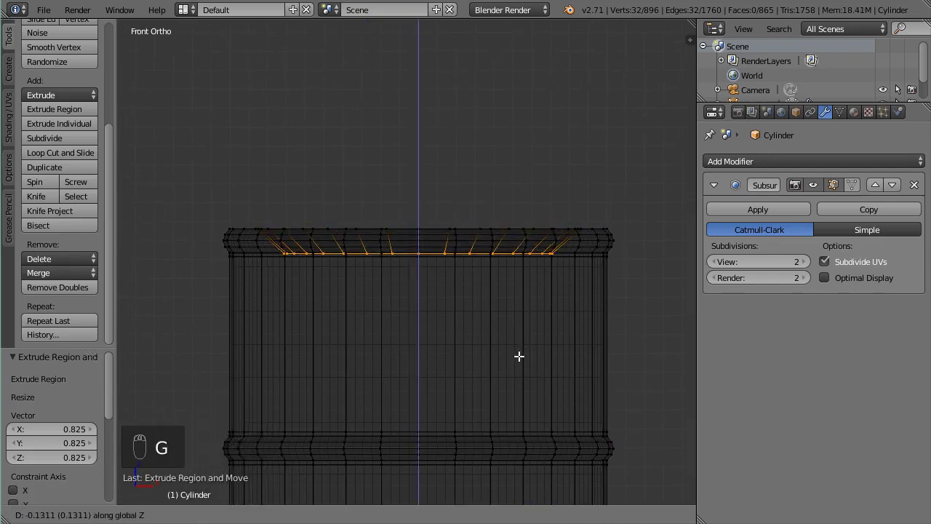
pyautogui.click(519, 356)
pyautogui.press('Tab')
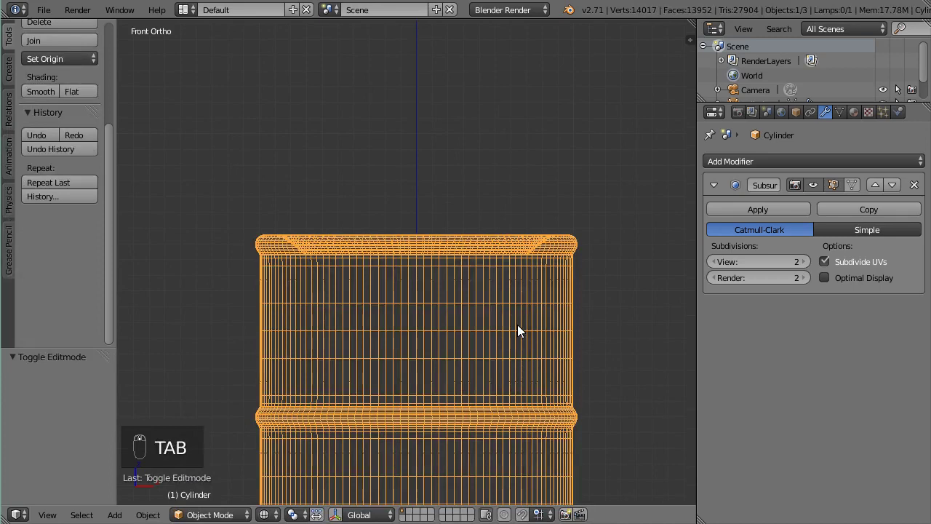
pyautogui.press('z')
pyautogui.moveTo(514, 337)
pyautogui.mouseDown(button='middle')
pyautogui.moveTo(512, 386)
pyautogui.moveTo(515, 376)
pyautogui.moveTo(344, 273)
pyautogui.mouseUp(button='middle')
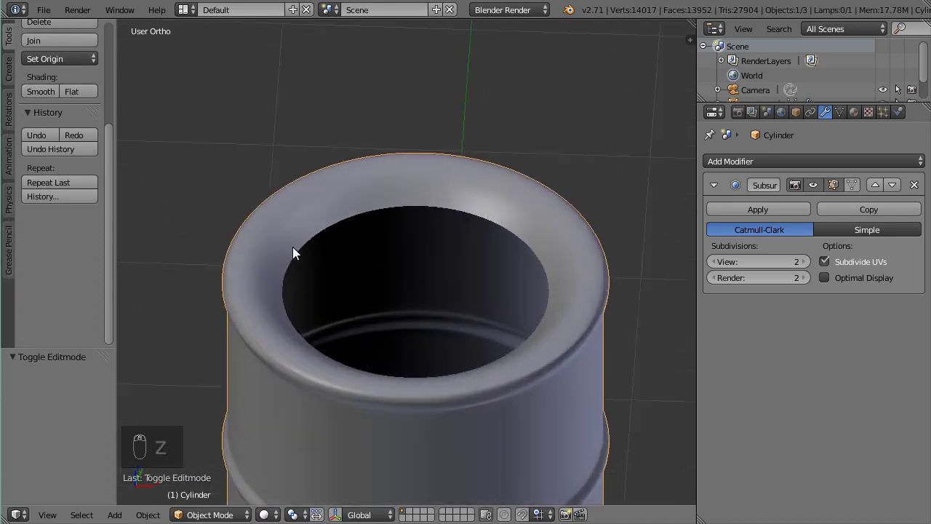
pyautogui.scroll(2, 555, 288)
# Add one loop cut on each side of the recess's upper edge, sliding both close to that edge.
pyautogui.press('Tab')
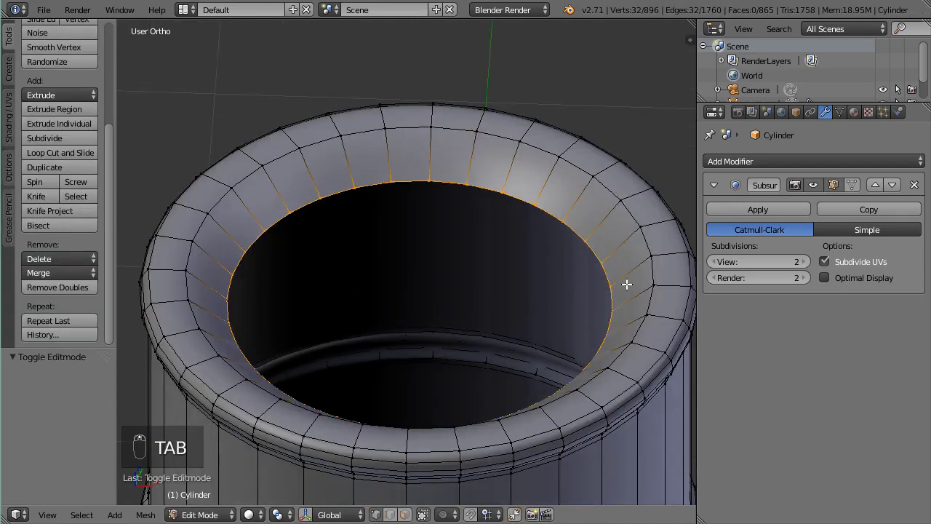
pyautogui.hotkey('ctrl', 'r')
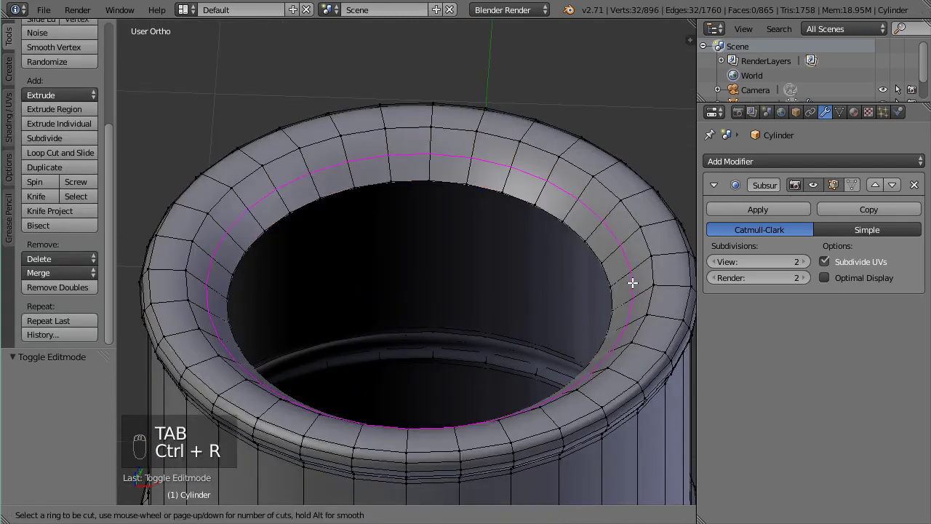
pyautogui.click(632, 283)
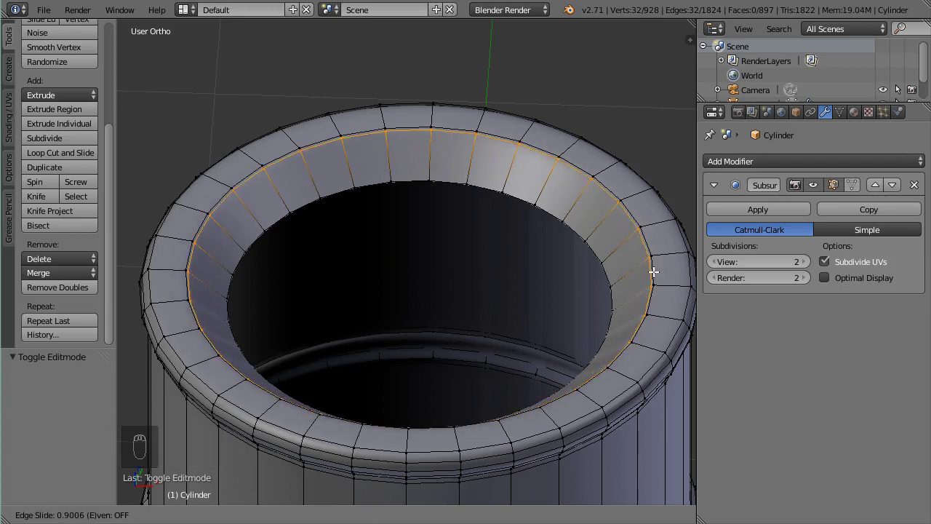
pyautogui.click(654, 273)
pyautogui.hotkey('ctrl', 'r')
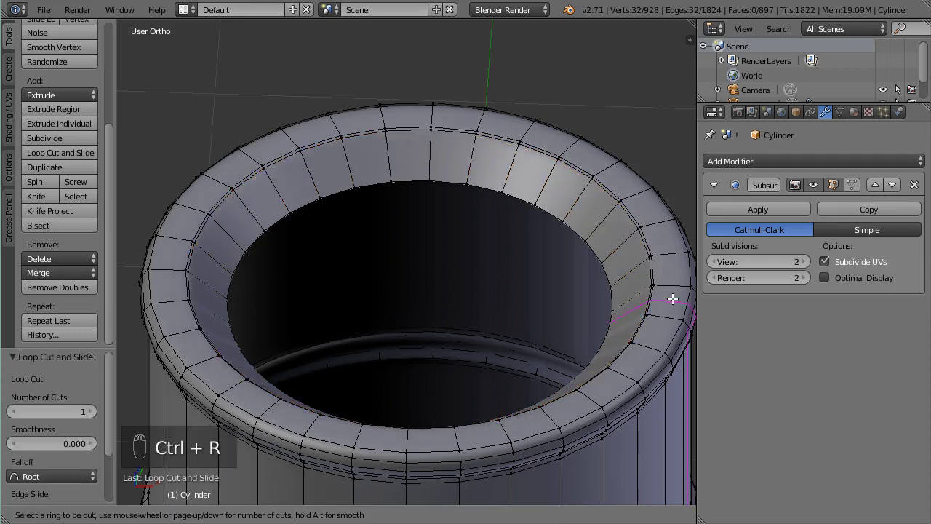
pyautogui.click(666, 291)
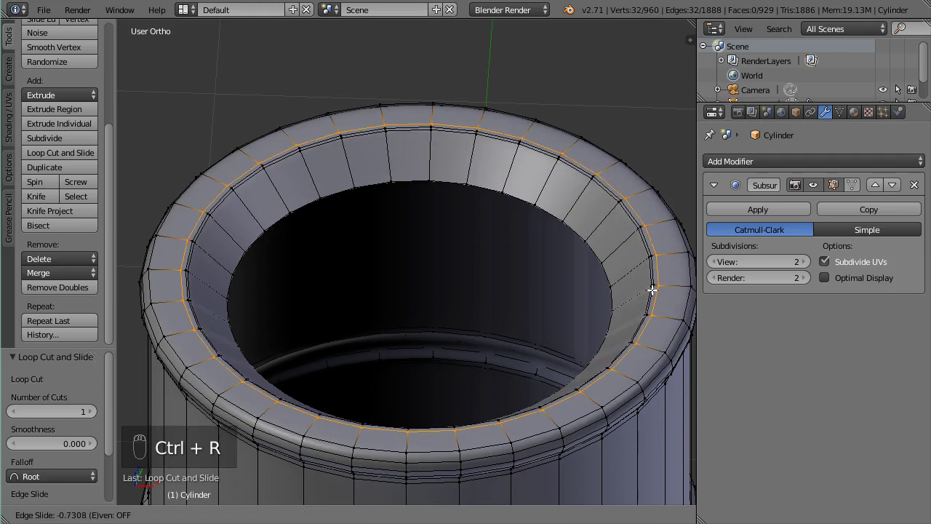
pyautogui.click(651, 290)
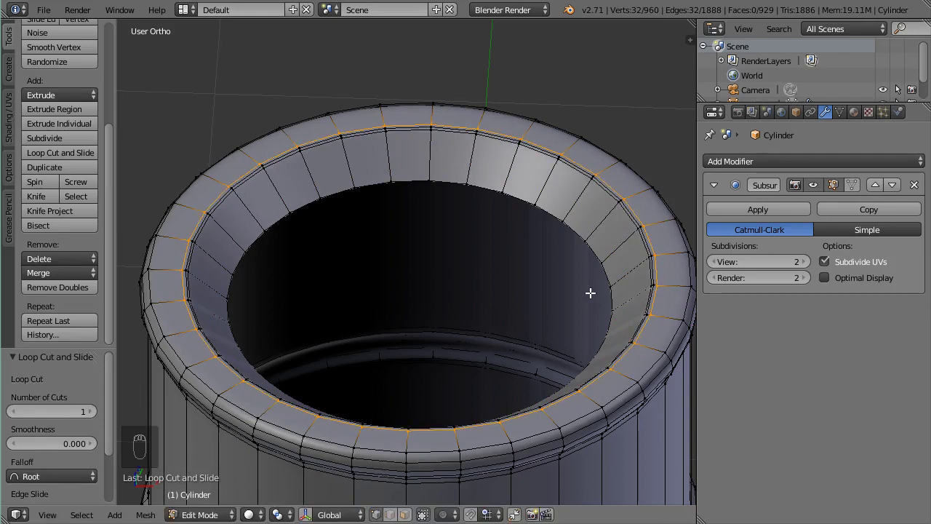
pyautogui.press('Tab')
pyautogui.press('Tab')
pyautogui.scroll(2, 602, 292)
pyautogui.scroll(-2, 603, 291)
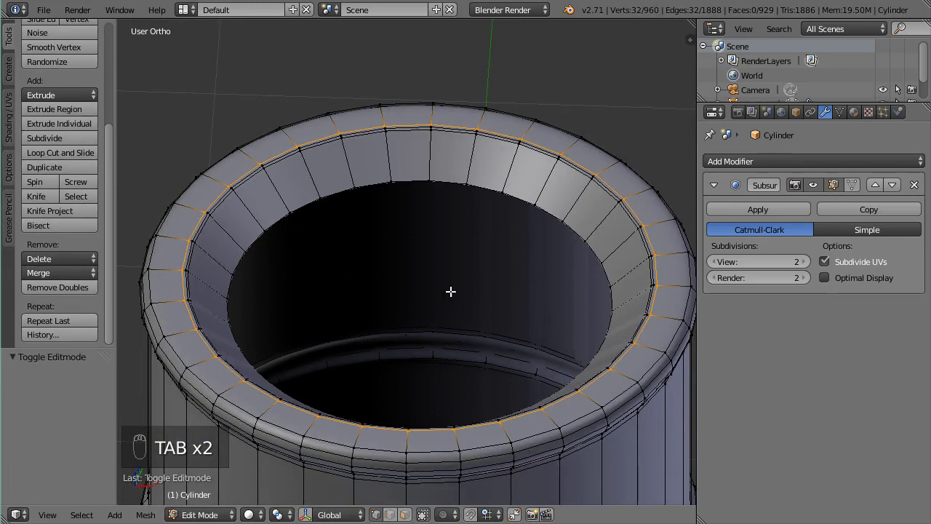
# Try filling the innermost edge loop of the barrel's recessed top with a single face.
pyautogui.keyDown('alt'); pyautogui.rightClick(582, 233); pyautogui.keyUp('alt')
pyautogui.press('f')
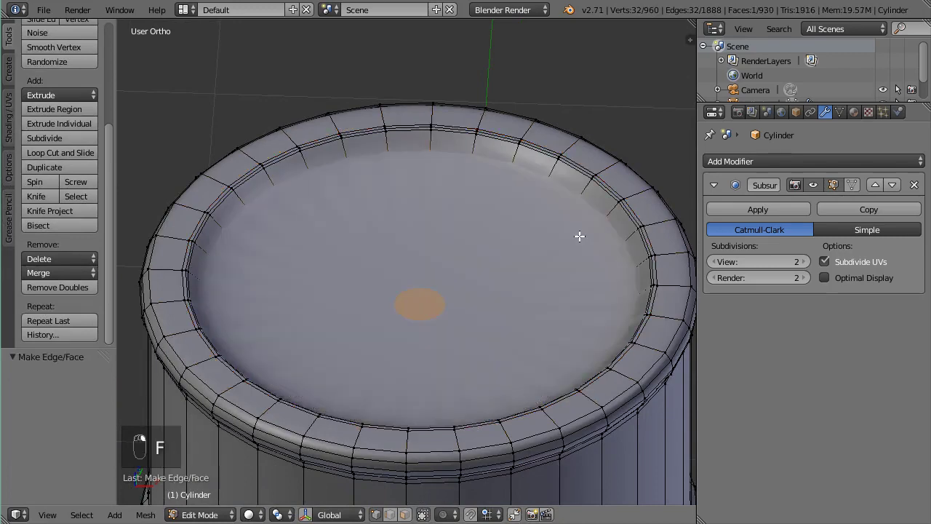
pyautogui.press('Tab')
pyautogui.press('Tab')
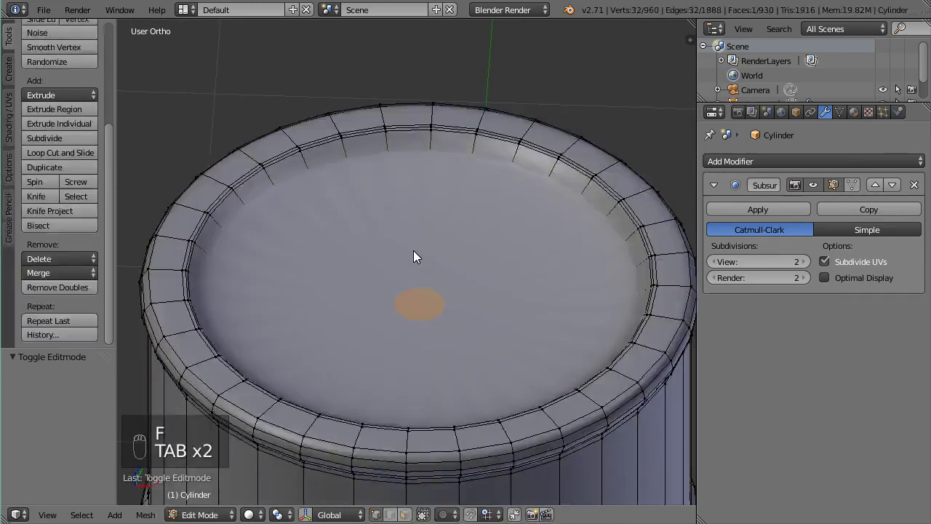
pyautogui.hotkey('ctrl', 'z')
pyautogui.hotkey('ctrl', 'z')
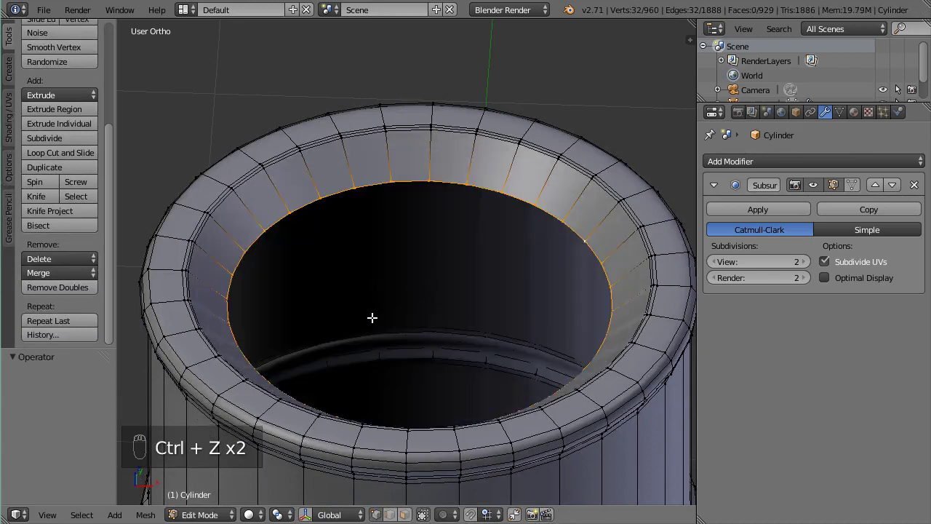
# Add a loop cut on the sloped recess wall and slide it close to the lower inner edge, about -0.92.
pyautogui.moveTo(375, 315); pyautogui.dragTo(408, 286, button='middle')
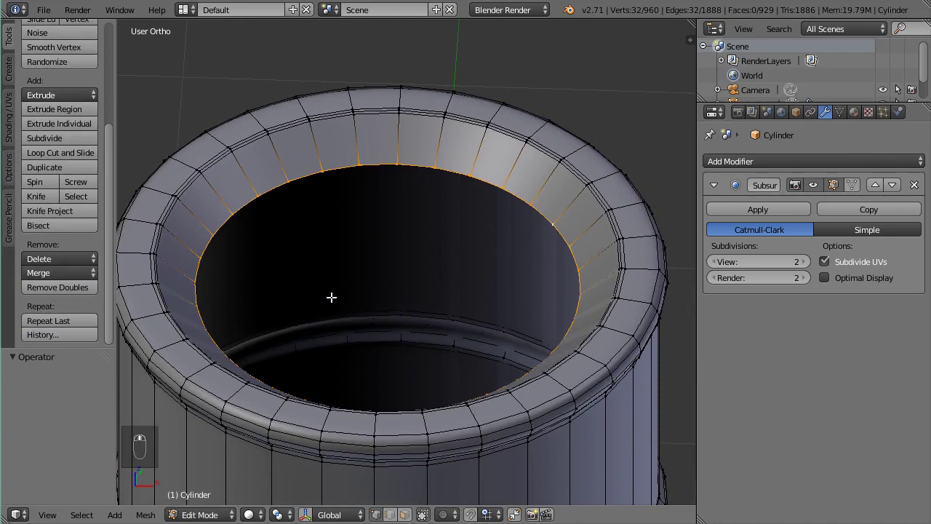
pyautogui.hotkey('ctrl', 'r')
pyautogui.click(274, 175)
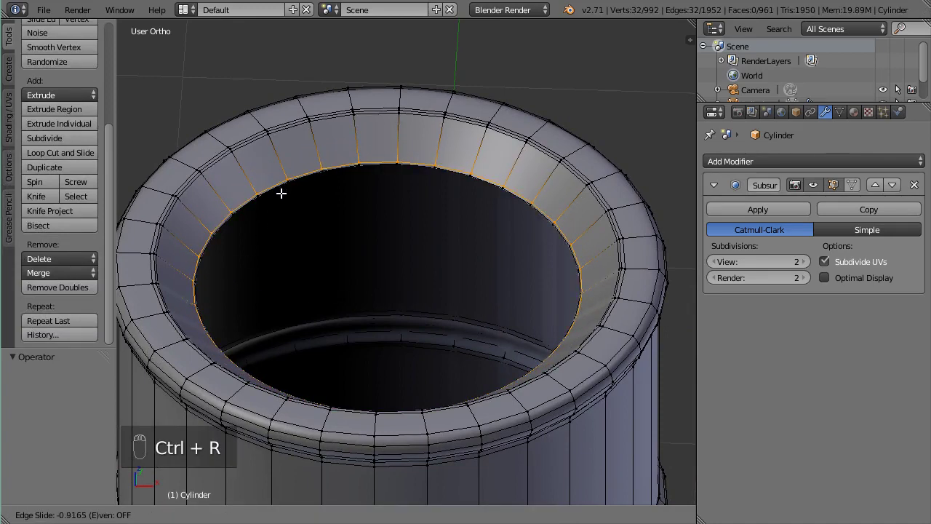
pyautogui.click(281, 192)
# Extrude the innermost edge loop inward, scaled to about 0.987, and fill the remaining opening with a face.
pyautogui.scroll(2, 176, 280)
pyautogui.keyDown('alt'); pyautogui.rightClick(147, 213); pyautogui.keyUp('alt')
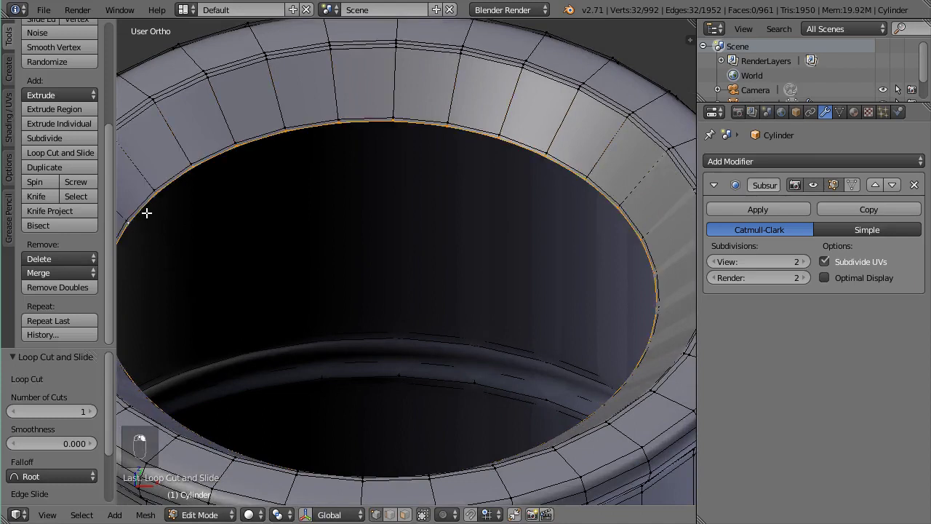
pyautogui.press('e')
pyautogui.press('s')
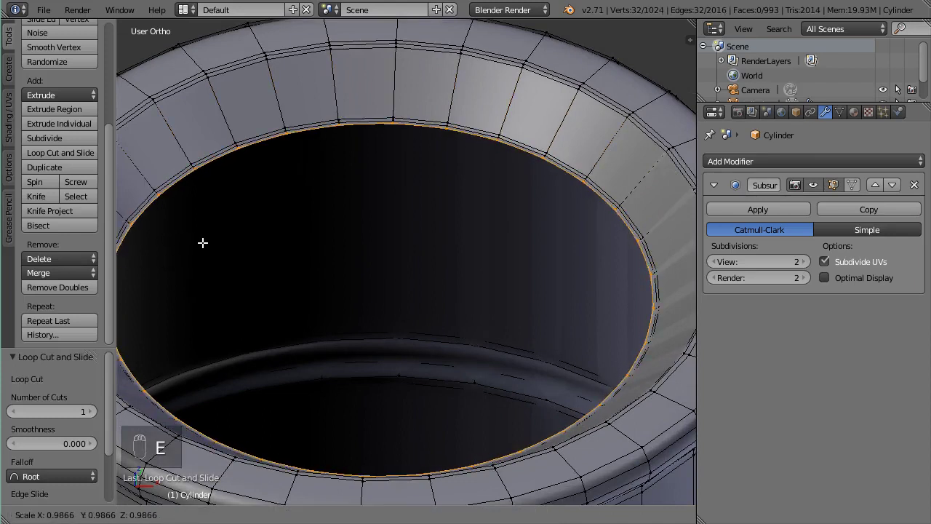
pyautogui.click(202, 243)
pyautogui.press('f')
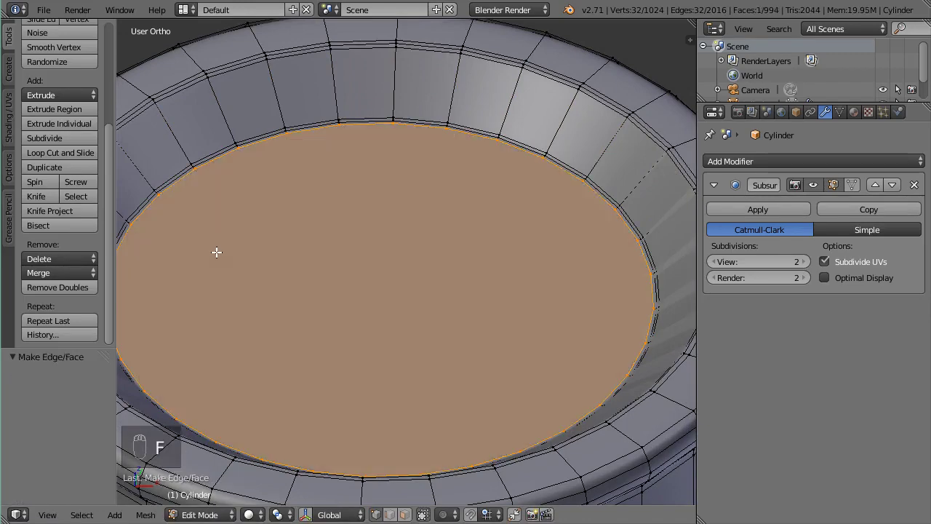
# Leave mesh editing and examine the smoothed recessed lid and upper part of the barrel.
pyautogui.scroll(-3, 225, 259)
pyautogui.press('Tab')
pyautogui.moveTo(228, 251); pyautogui.dragTo(345, 266, button='middle')
pyautogui.scroll(-1, 324, 285)
pyautogui.scroll(-1, 271, 251)
pyautogui.scroll(3, 361, 267)
pyautogui.scroll(-3, 363, 269)
pyautogui.scroll(3, 346, 268)
pyautogui.scroll(-4, 346, 271)
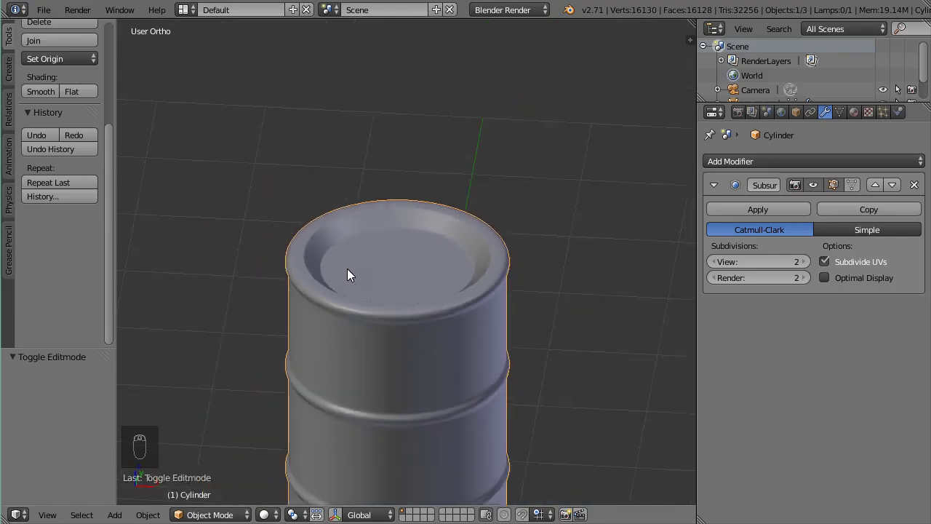
# Add a cylinder with 32 vertices, radius 1 and depth 2 inside the barrel's mesh while in Edit Mode.
pyautogui.press('KP_1')
pyautogui.scroll(-2, 362, 268)
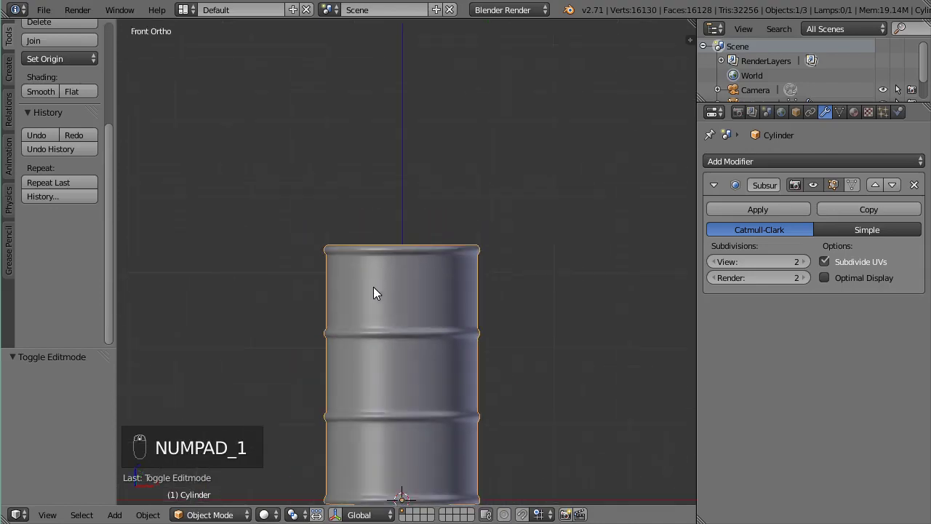
pyautogui.scroll(-2, 396, 274)
pyautogui.hotkey('shift', 'a')
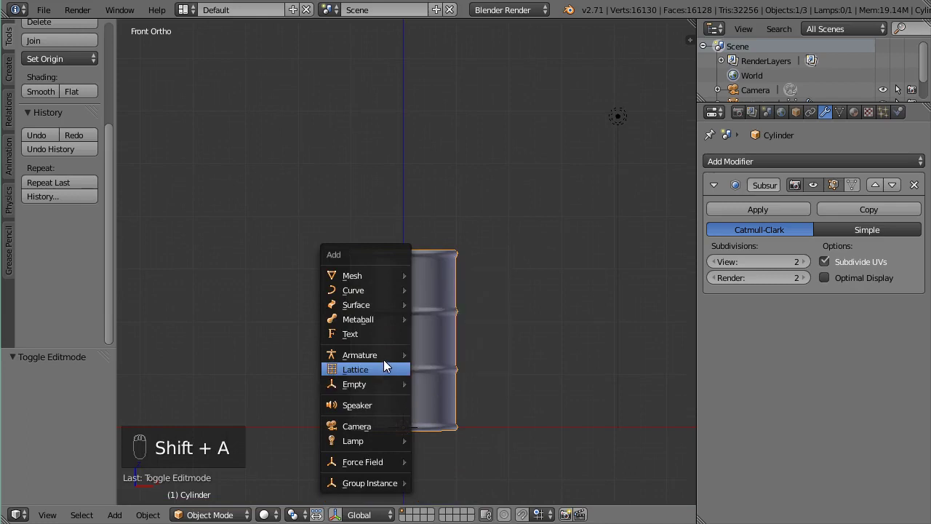
pyautogui.moveTo(371, 288)
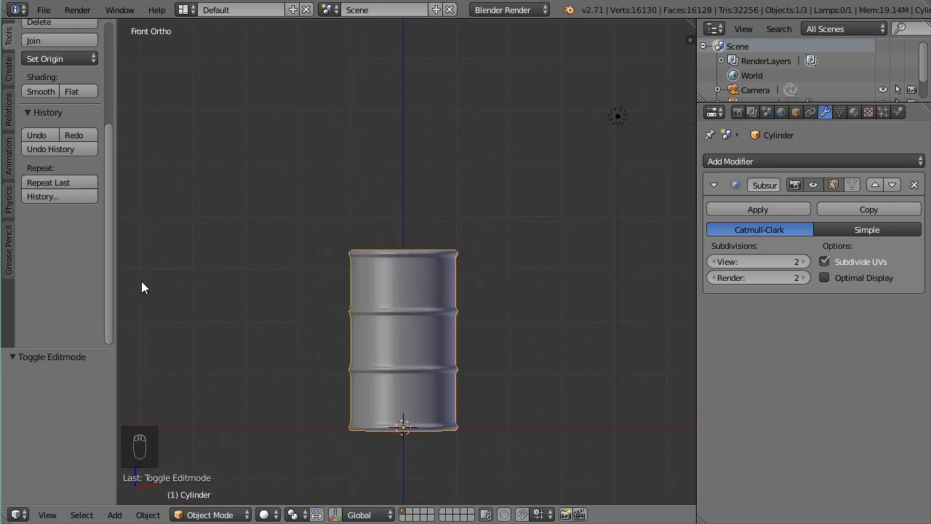
pyautogui.press('Tab')
pyautogui.scroll(2, 415, 302)
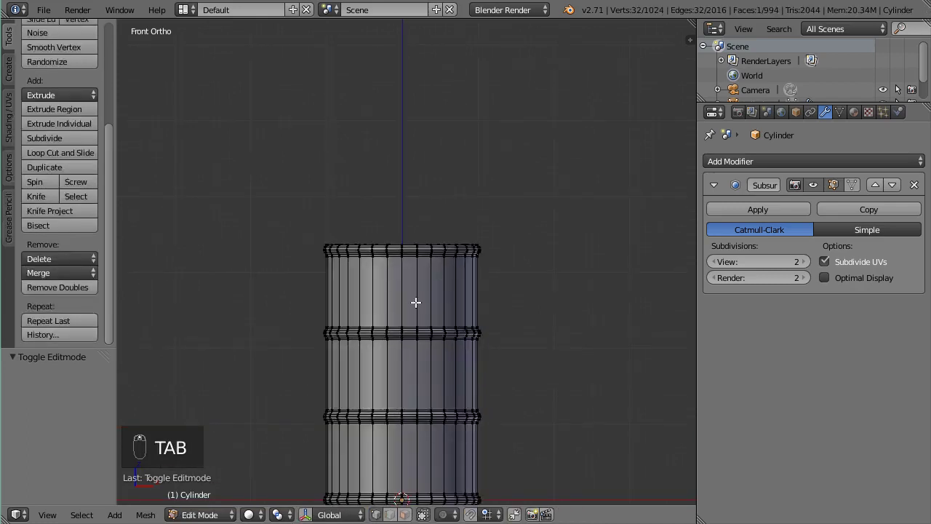
pyautogui.hotkey('shift', 'a')
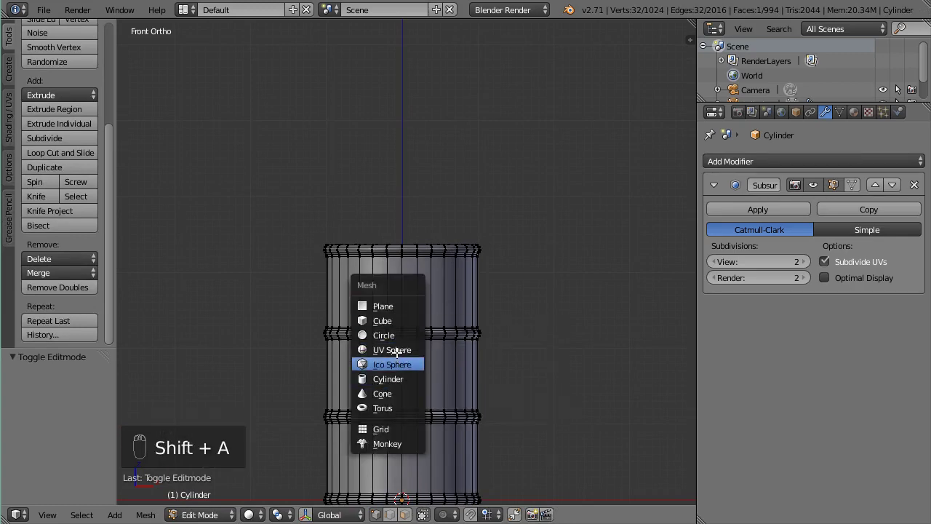
pyautogui.click(397, 378)
# Raise the new cylinder about 3.73 along Z, above the barrel's top, and scale it to about 0.183.
pyautogui.scroll(-3, 396, 376)
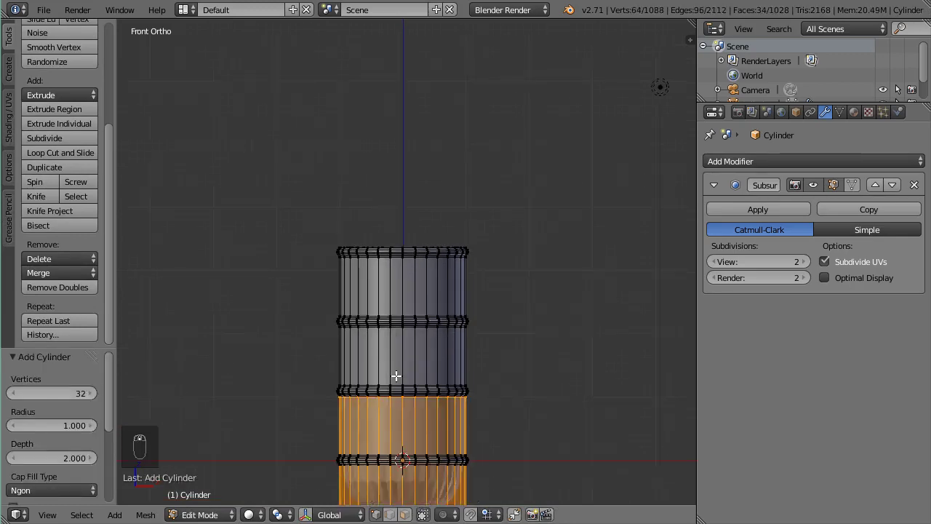
pyautogui.press('g')
pyautogui.press('z')
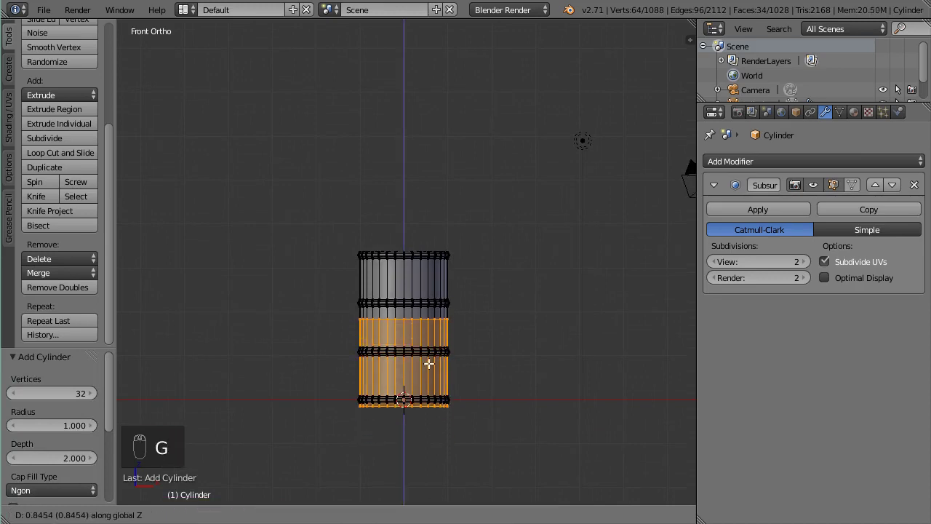
pyautogui.click(462, 301)
pyautogui.press('s')
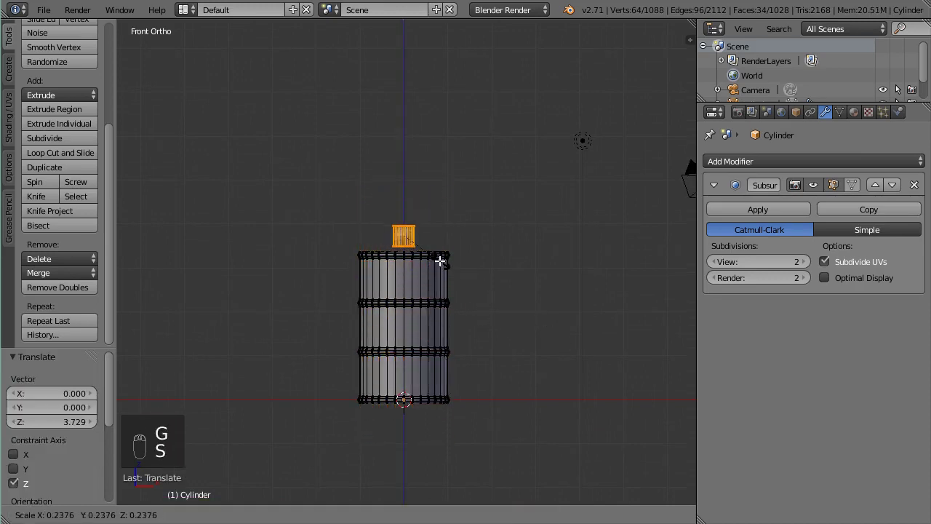
pyautogui.click(438, 262)
# Move the small cylinder about -0.385 along X, off the centre of the barrel's lid.
pyautogui.scroll(3, 445, 266)
pyautogui.moveTo(454, 278)
pyautogui.keyDown('shift'); pyautogui.mouseDown(button='middle')
pyautogui.moveTo(491, 355)
pyautogui.moveTo(466, 279)
pyautogui.mouseUp(button='middle'); pyautogui.keyUp('shift')
pyautogui.scroll(4, 490, 355)
pyautogui.moveTo(444, 327); pyautogui.dragTo(440, 377, button='middle')
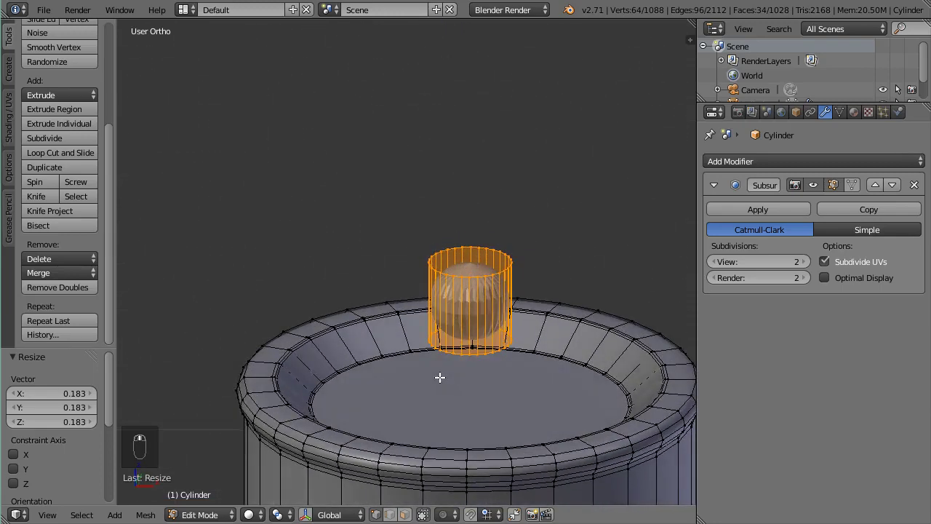
pyautogui.press('KP_7')
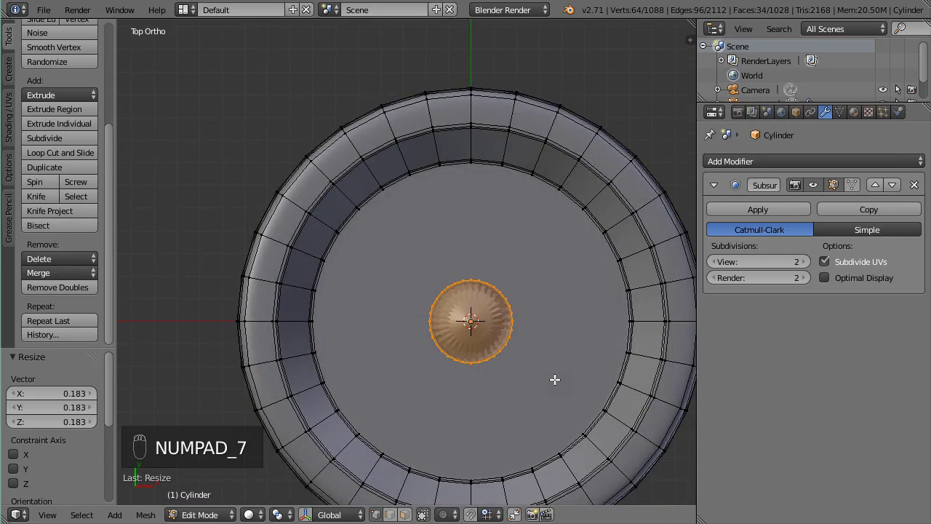
pyautogui.press('g')
pyautogui.press('x')
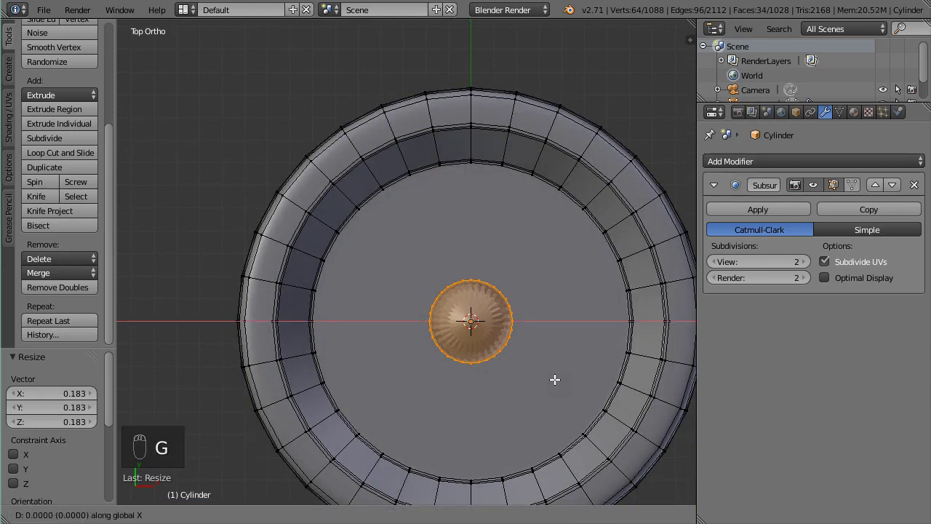
pyautogui.click(467, 376)
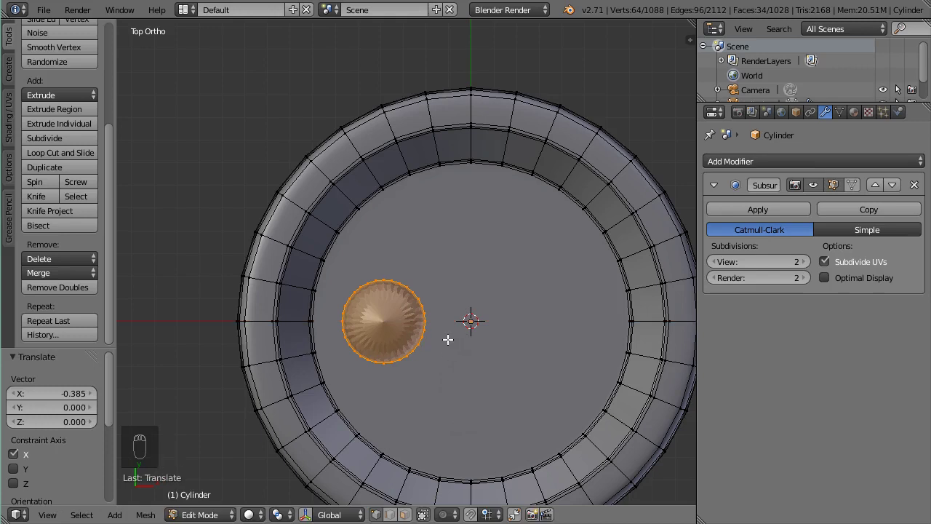
# Apply smooth shading to the whole barrel object and return to mesh editing.
pyautogui.press('Tab')
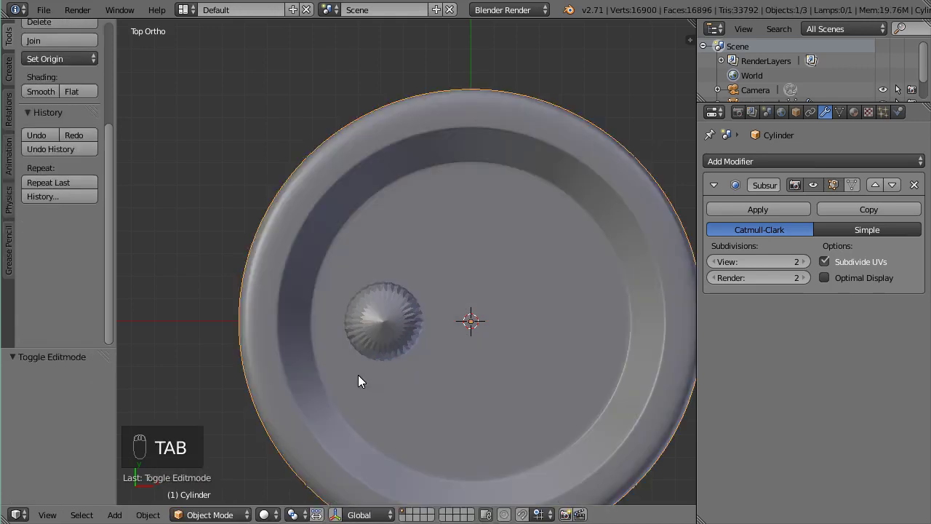
pyautogui.click(36, 92)
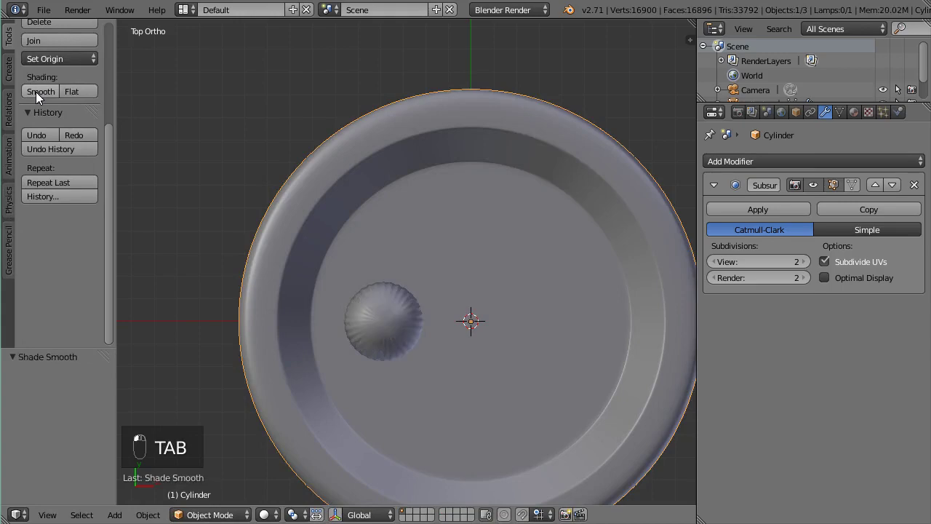
pyautogui.press('Tab')
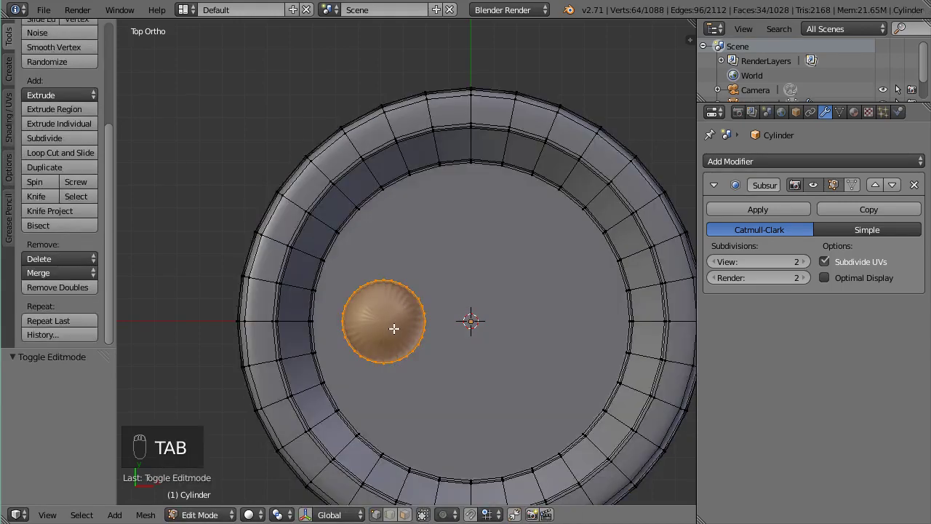
# Add two loop cuts around the small cylinder and scale them about 2.88 along Z, close to its top and bottom edges.
pyautogui.moveTo(393, 329); pyautogui.dragTo(359, 353, button='middle')
pyautogui.hotkey('ctrl', 'r')
pyautogui.scroll(1, 357, 335)
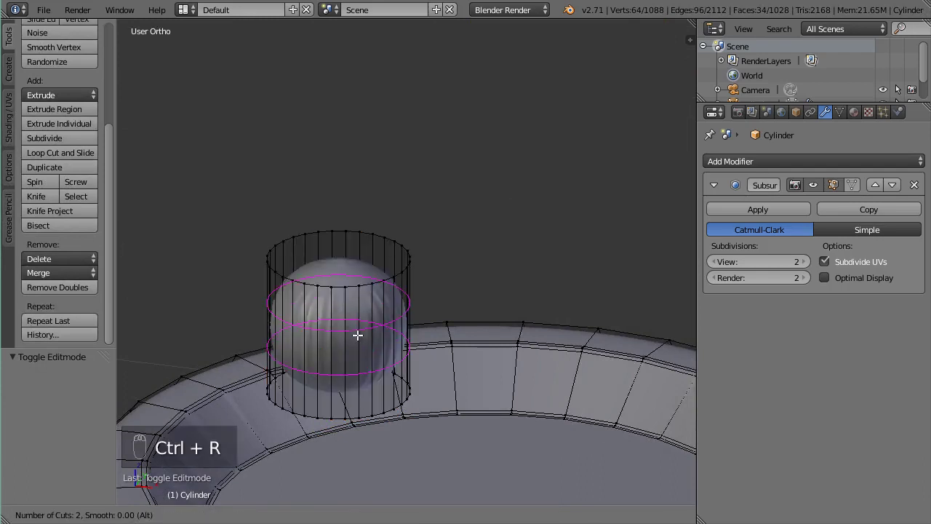
pyautogui.click(358, 335)
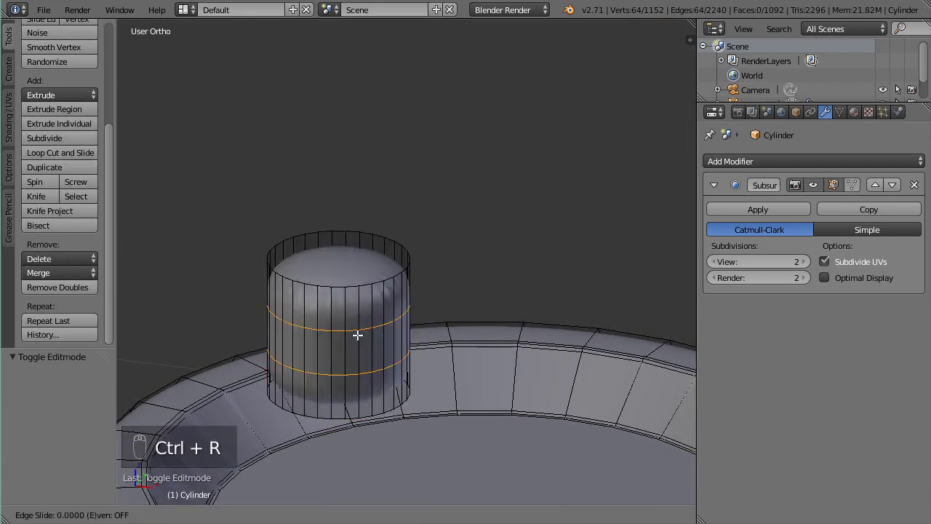
pyautogui.rightClick(357, 335)
pyautogui.press('s')
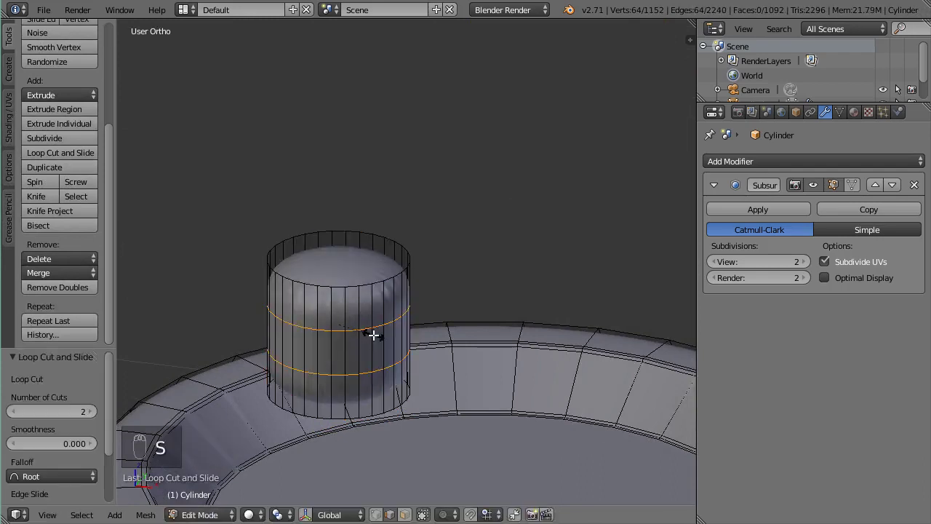
pyautogui.press('z')
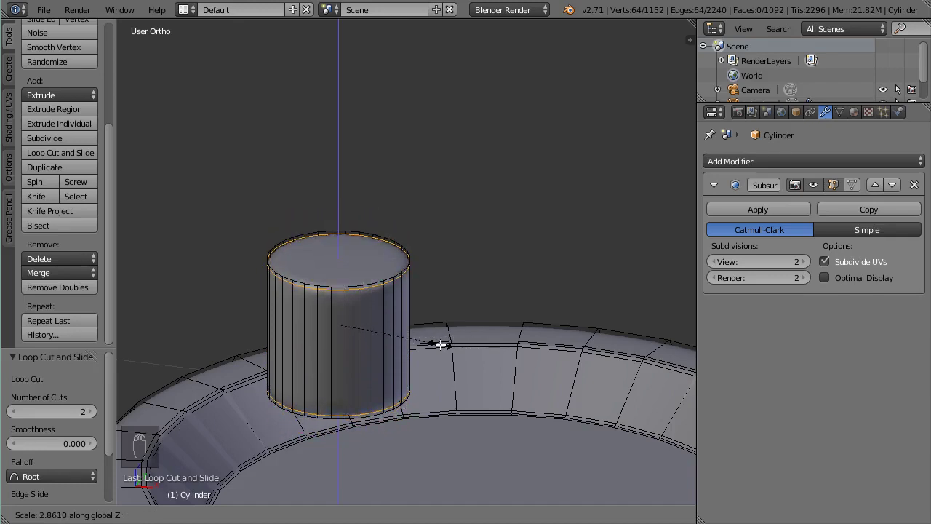
pyautogui.click(441, 344)
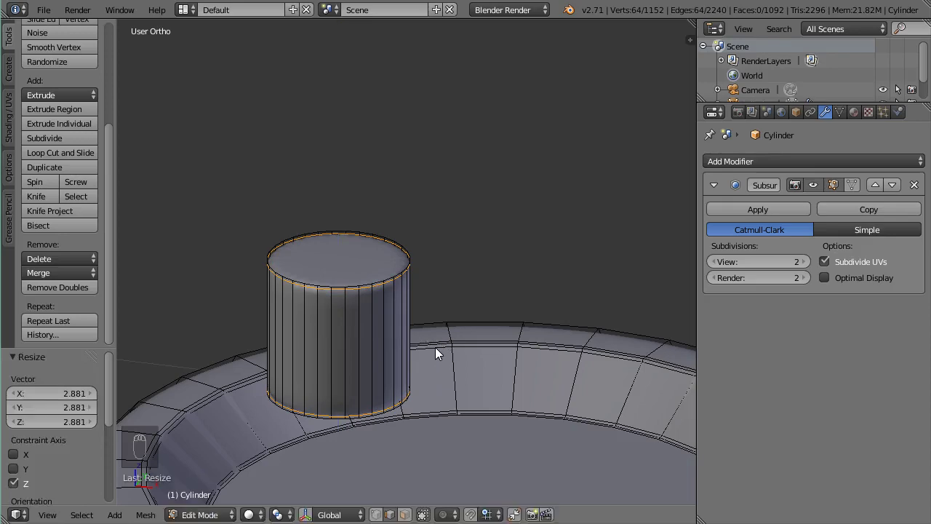
# Select the two lowest edge loops of the small cylinder and scale them to about 1.84, flaring its base.
pyautogui.press('Tab')
pyautogui.press('Tab')
pyautogui.scroll(6, 426, 352)
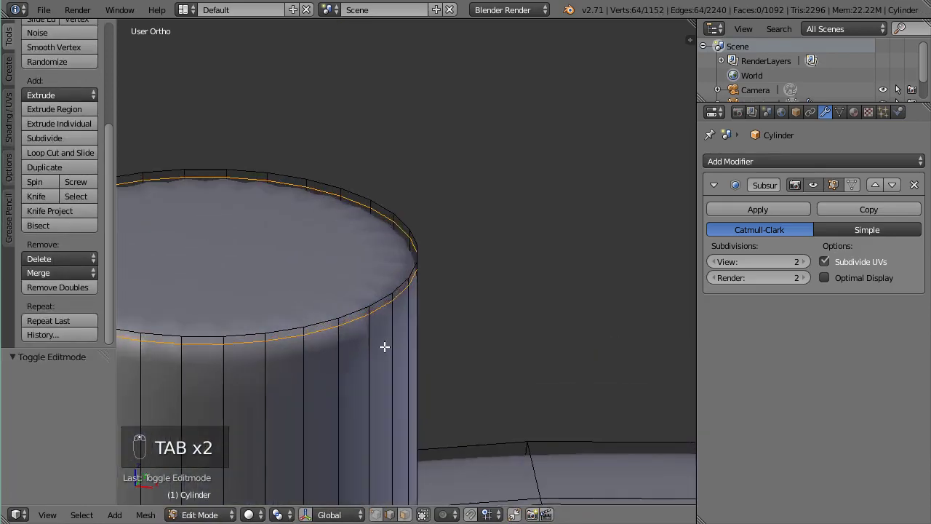
pyautogui.scroll(-5, 384, 347)
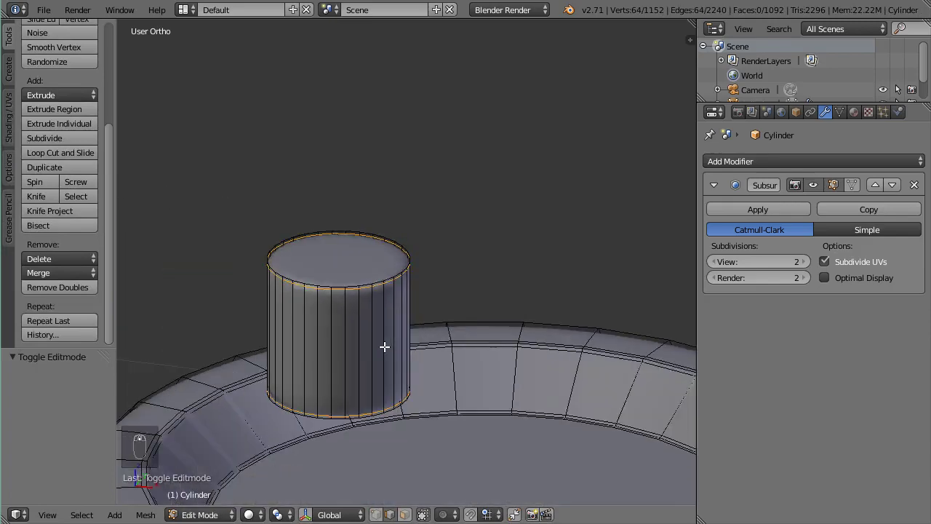
pyautogui.press('KP_1')
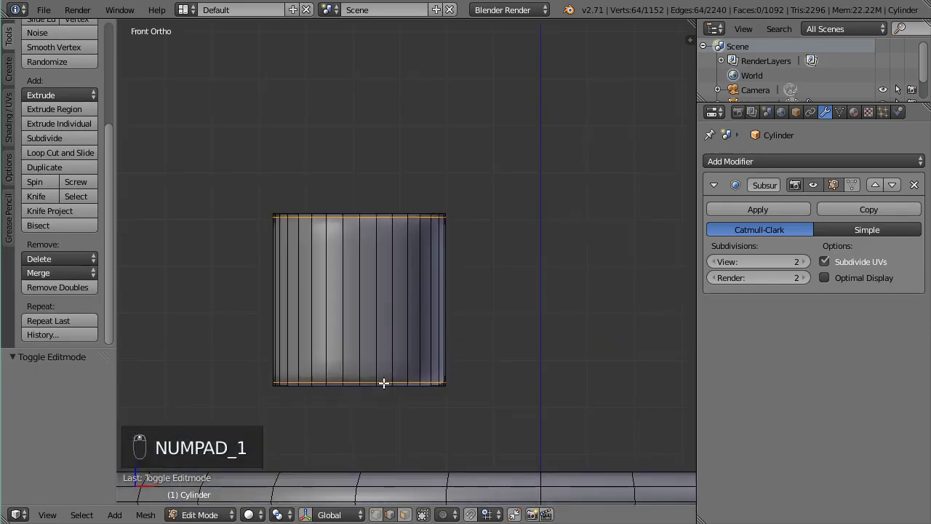
pyautogui.press('Tab')
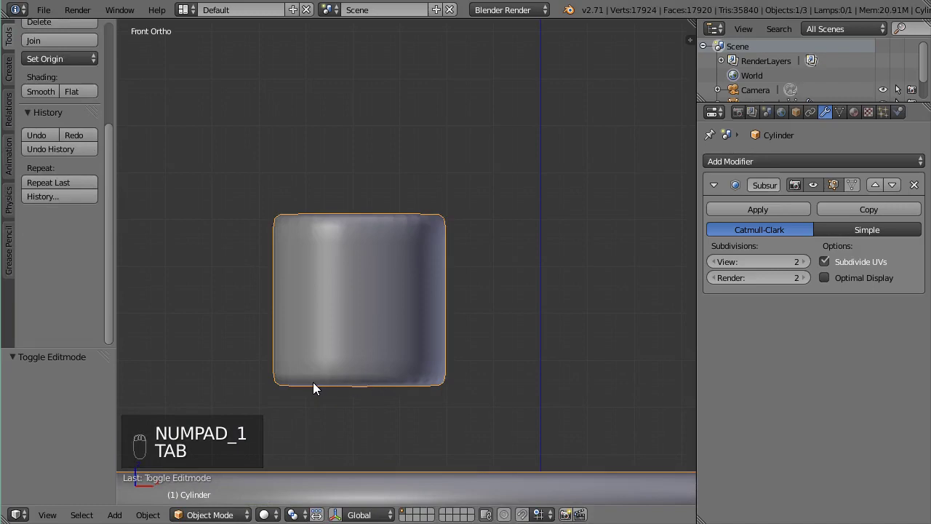
pyautogui.press('Tab')
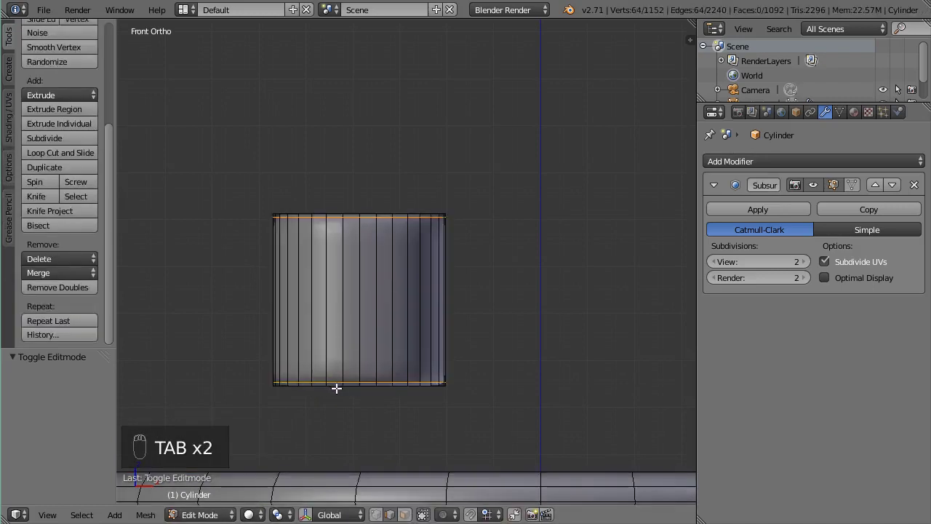
pyautogui.keyDown('alt'); pyautogui.rightClick(340, 385); pyautogui.keyUp('alt')
pyautogui.keyDown('alt'); pyautogui.keyDown('shift'); pyautogui.rightClick(349, 383); pyautogui.keyUp('shift'); pyautogui.keyUp('alt')
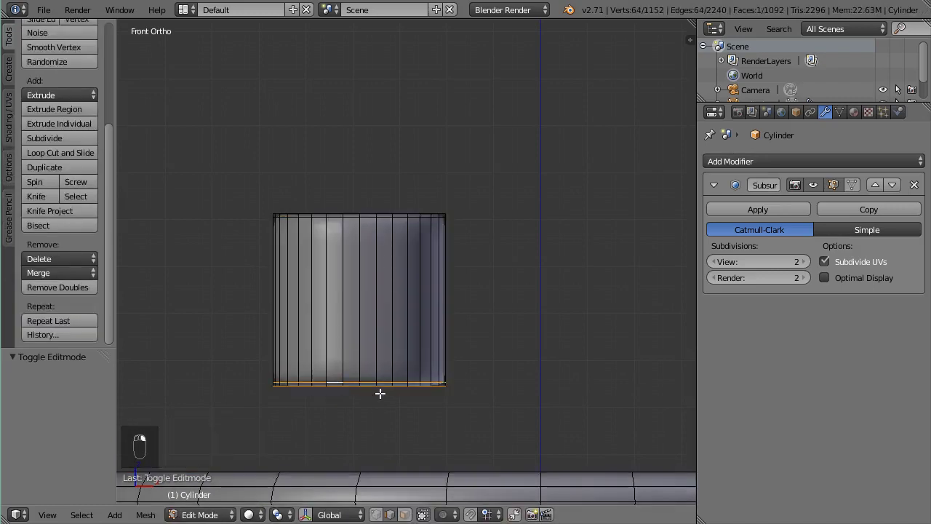
pyautogui.press('s')
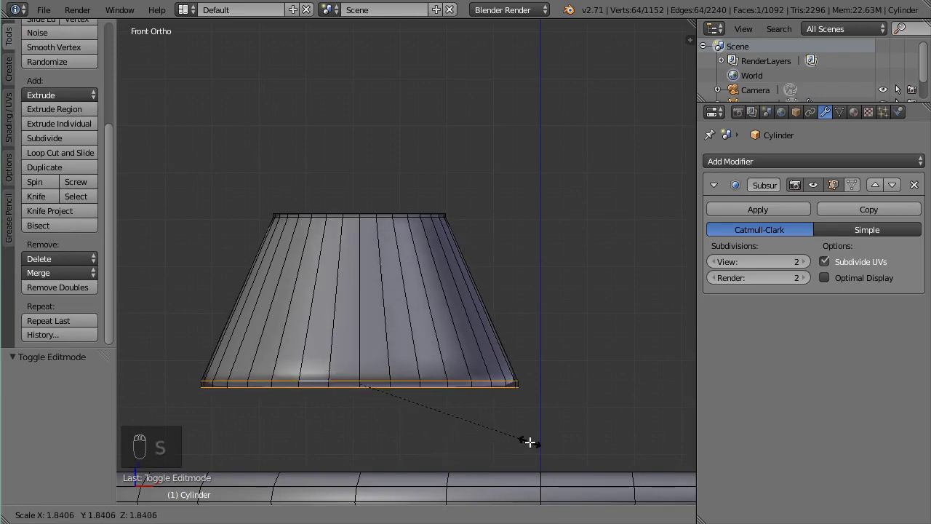
pyautogui.click(523, 434)
# Select the entire flared cylinder and scale it to about 0.418, then by a further 0.884 or so.
pyautogui.moveTo(521, 430); pyautogui.dragTo(416, 357, button='middle')
pyautogui.press('KP_7')
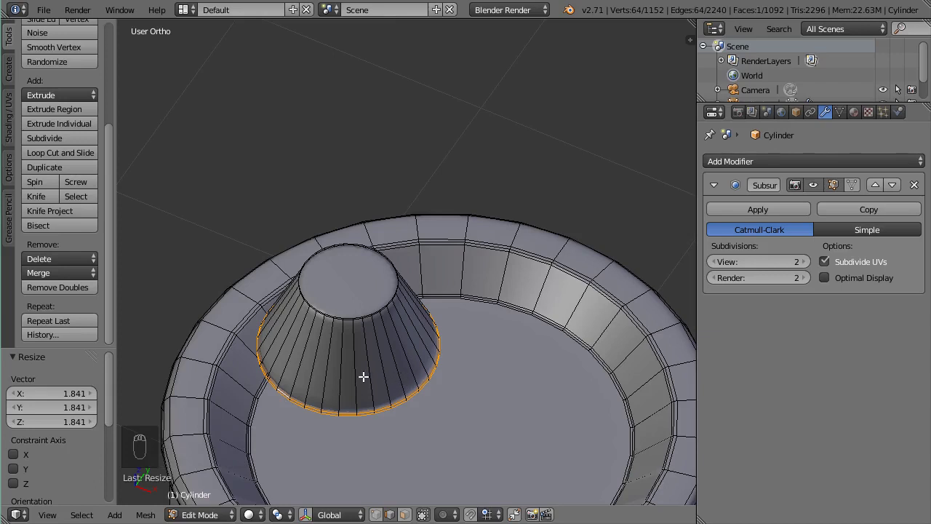
pyautogui.press('l')
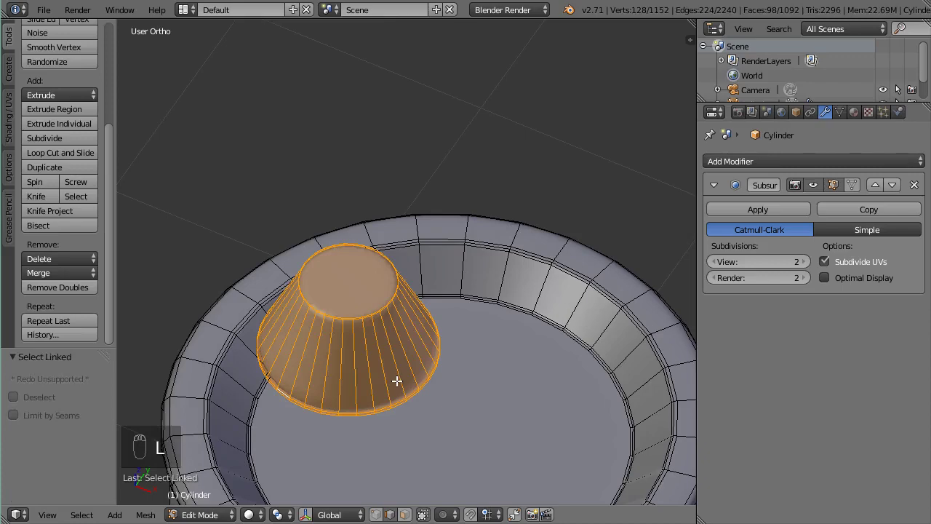
pyautogui.press('KP_1')
pyautogui.press('s')
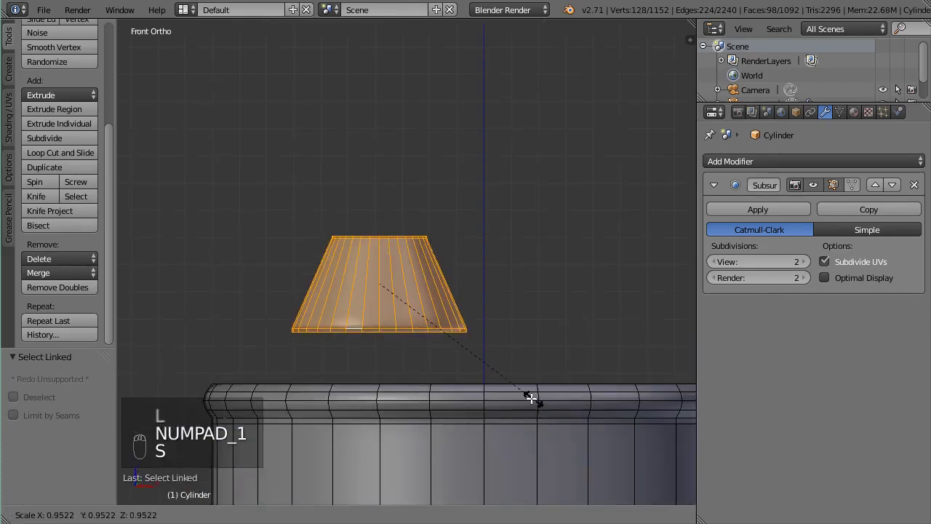
pyautogui.click(444, 339)
pyautogui.press('KP_7')
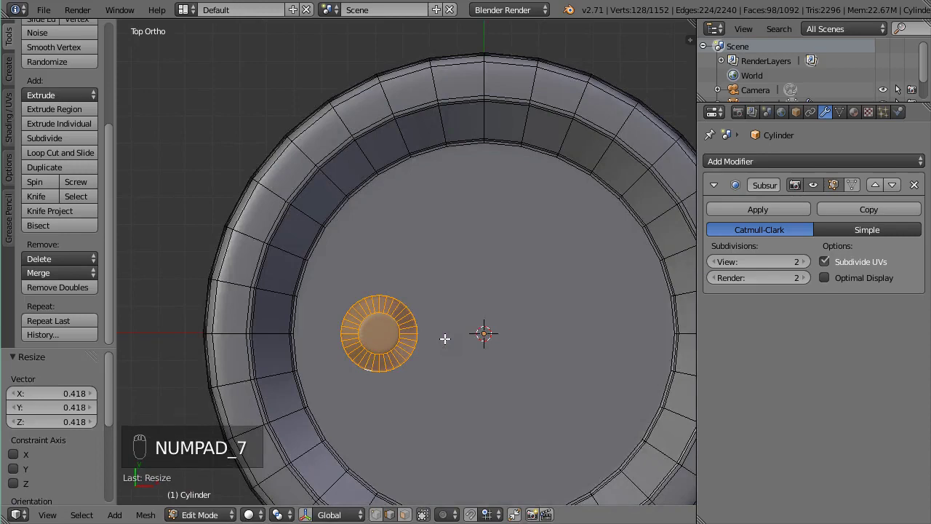
pyautogui.press('KP_1')
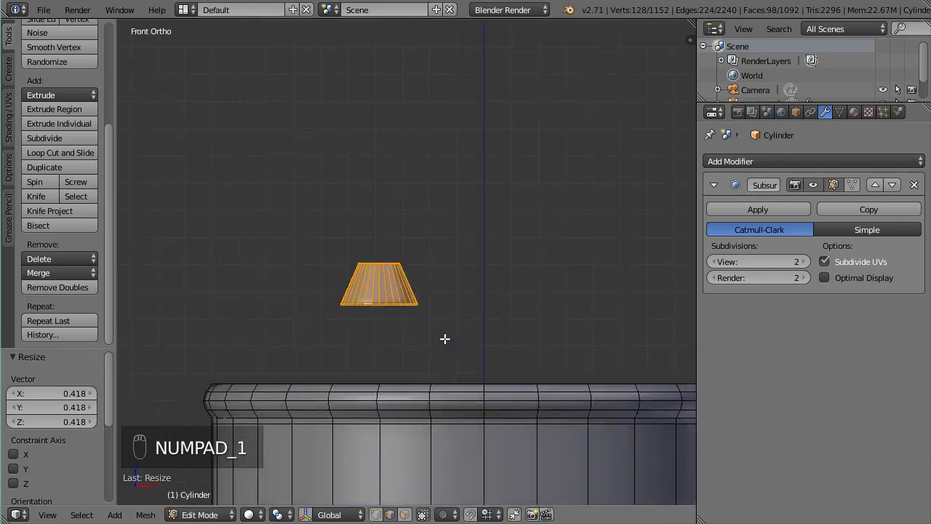
pyautogui.press('s')
pyautogui.click(439, 333)
# Lower the flared cap about 0.447 along Z onto the recessed lid and fine-tune its height by about -0.009.
pyautogui.press('g')
pyautogui.press('z')
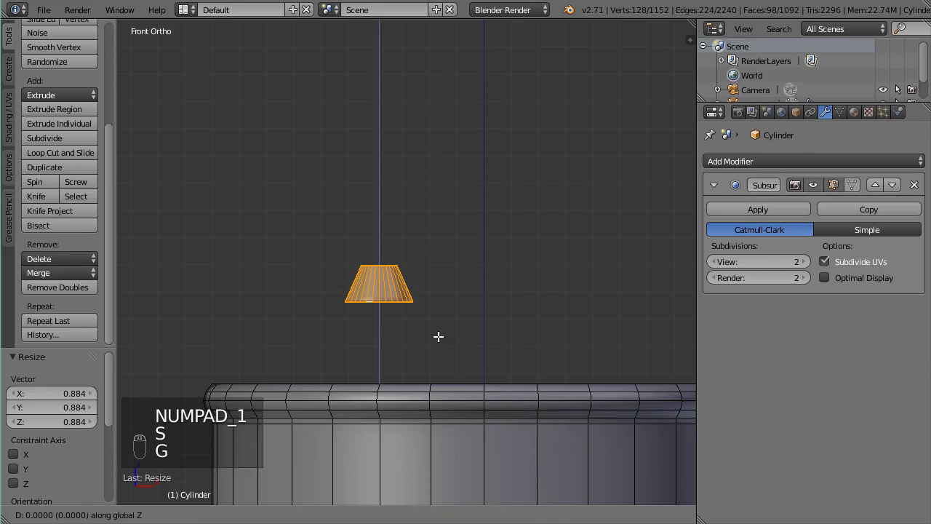
pyautogui.click(441, 451)
pyautogui.moveTo(441, 385); pyautogui.dragTo(430, 429, button='middle')
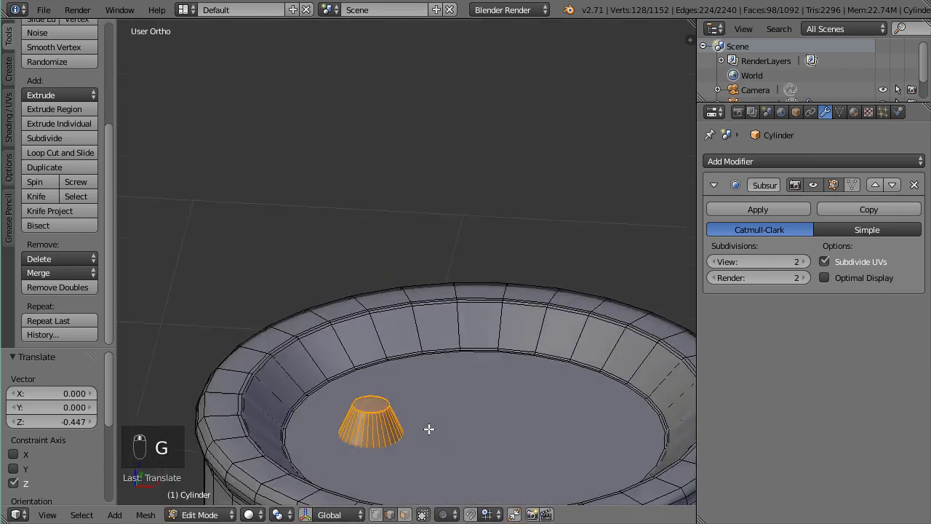
pyautogui.press('g')
pyautogui.press('z')
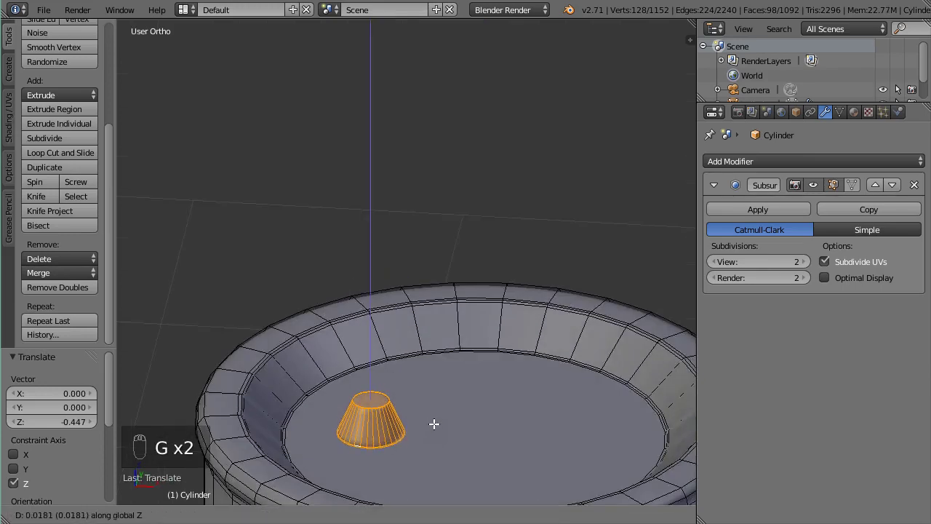
pyautogui.click(434, 424)
# Shift the flared cap about -0.085 along X, closer to the recess wall, and leave mesh editing to view the lid.
pyautogui.scroll(-2, 435, 423)
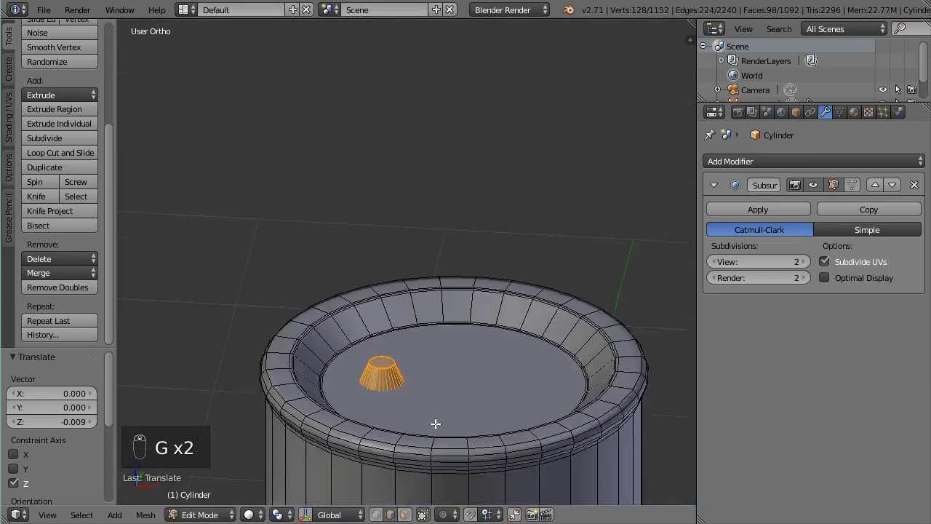
pyautogui.press('Tab')
pyautogui.moveTo(429, 345); pyautogui.dragTo(434, 391, button='middle')
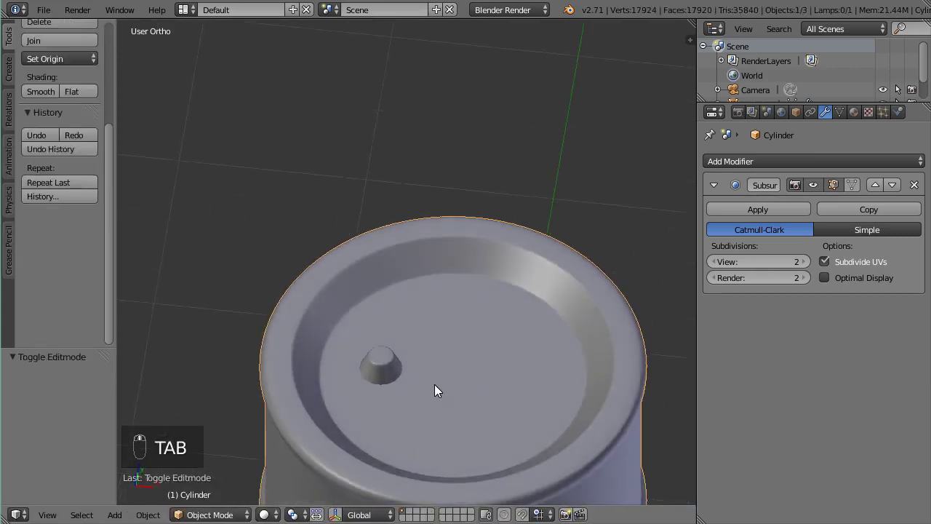
pyautogui.press('Tab')
pyautogui.press('KP_7')
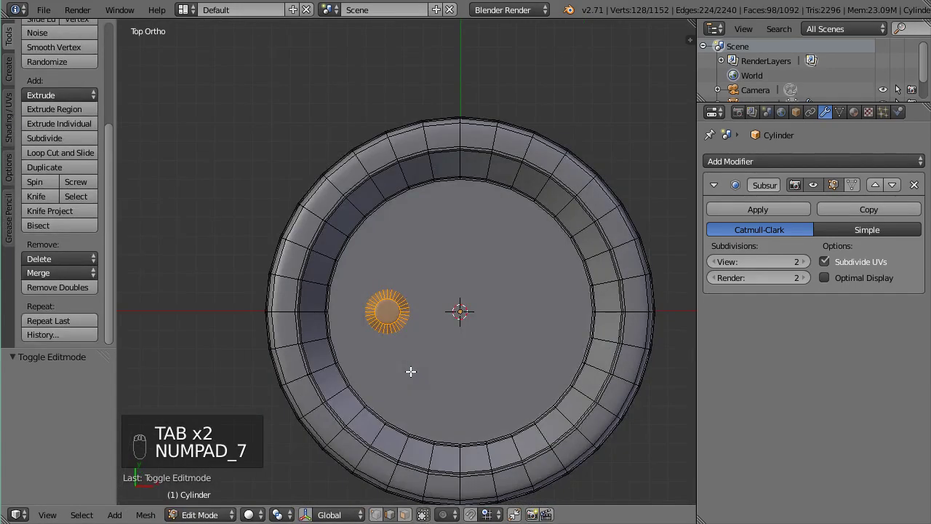
pyautogui.press('g')
pyautogui.press('x')
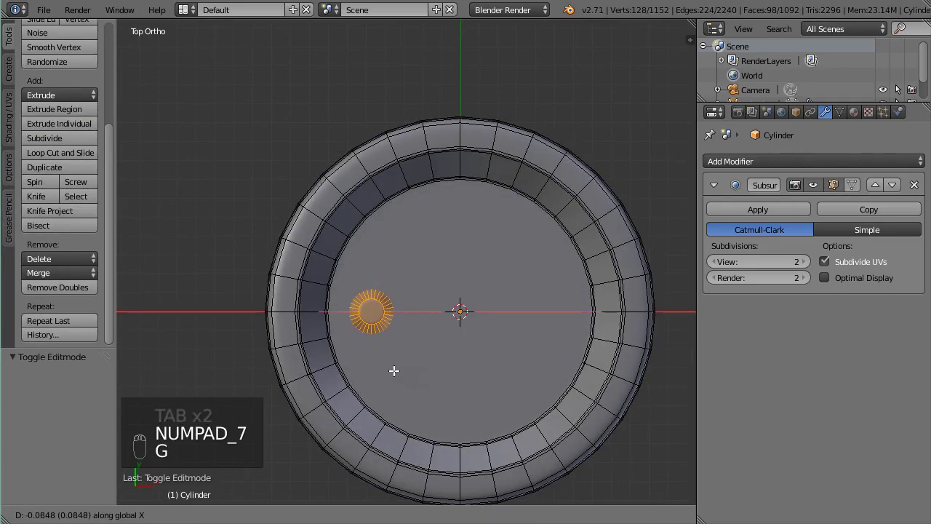
pyautogui.click(393, 370)
pyautogui.moveTo(407, 369); pyautogui.dragTo(442, 343, button='middle')
pyautogui.press('Tab')
pyautogui.moveTo(446, 384); pyautogui.dragTo(446, 328, button='middle')
pyautogui.scroll(-2, 453, 362)
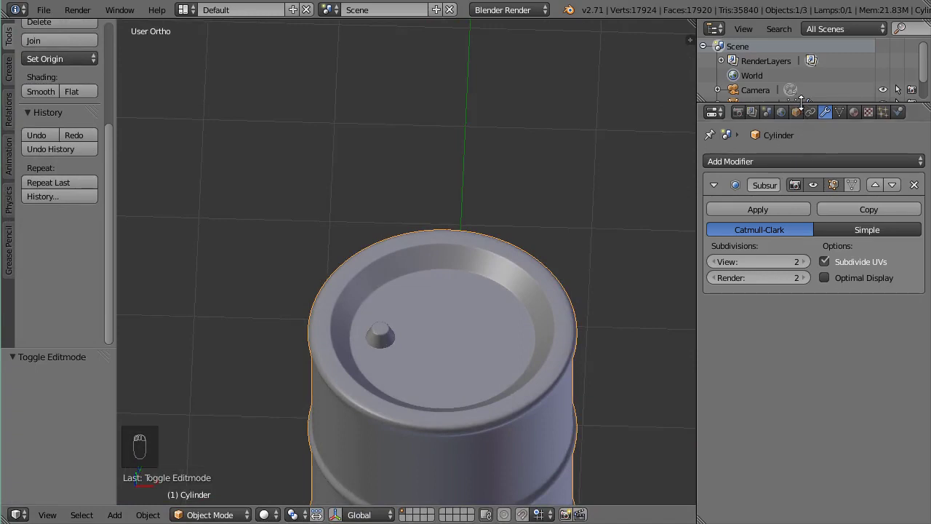
# Rename the barrel object from its default name to barrel_high.
pyautogui.moveTo(801, 102); pyautogui.dragTo(801, 155)
pyautogui.doubleClick(760, 105)
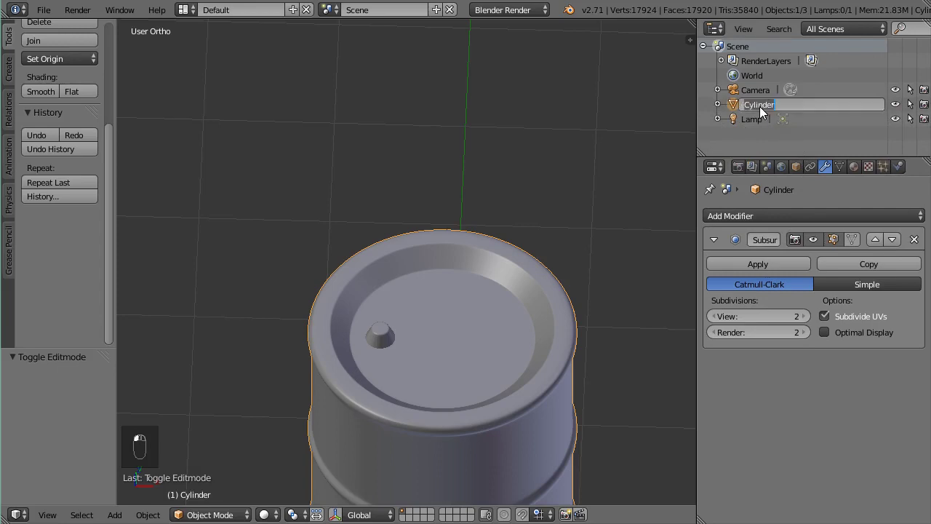
pyautogui.write('barre')
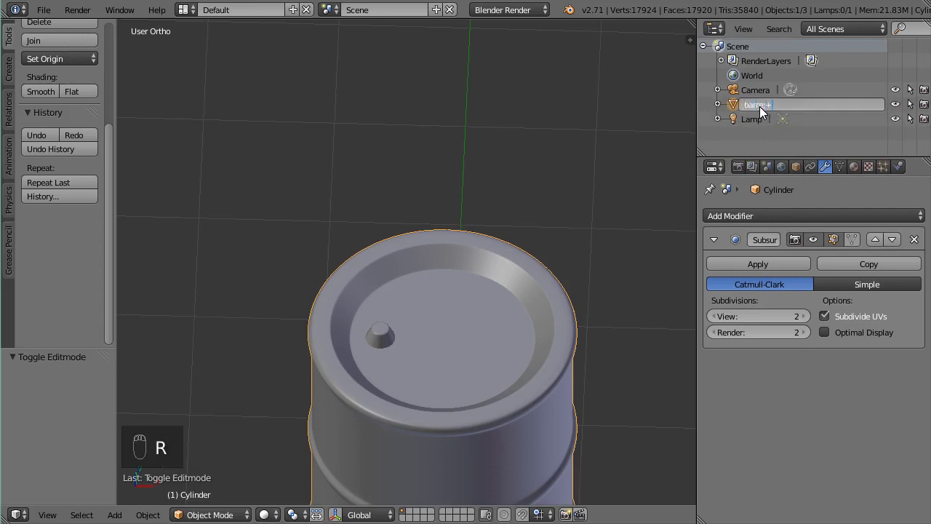
pyautogui.press('BackSpace')
pyautogui.press('BackSpace')
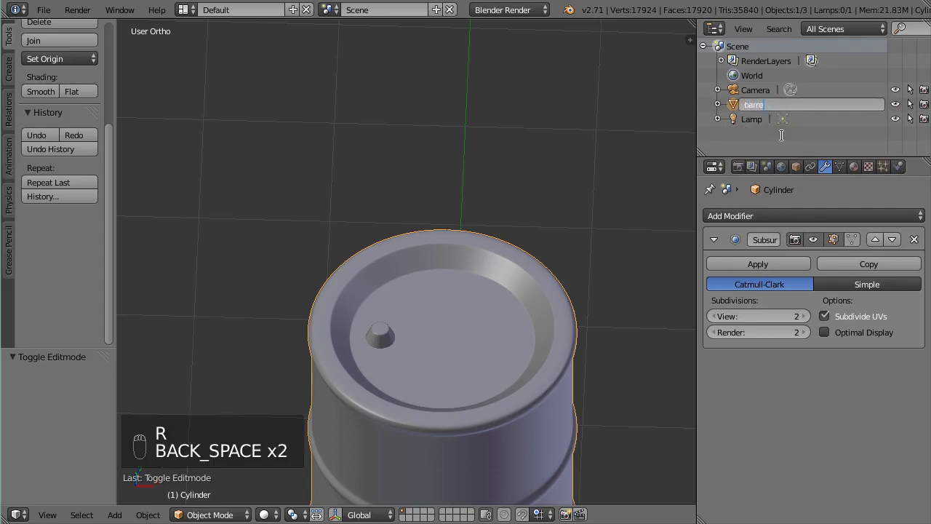
pyautogui.write('l')
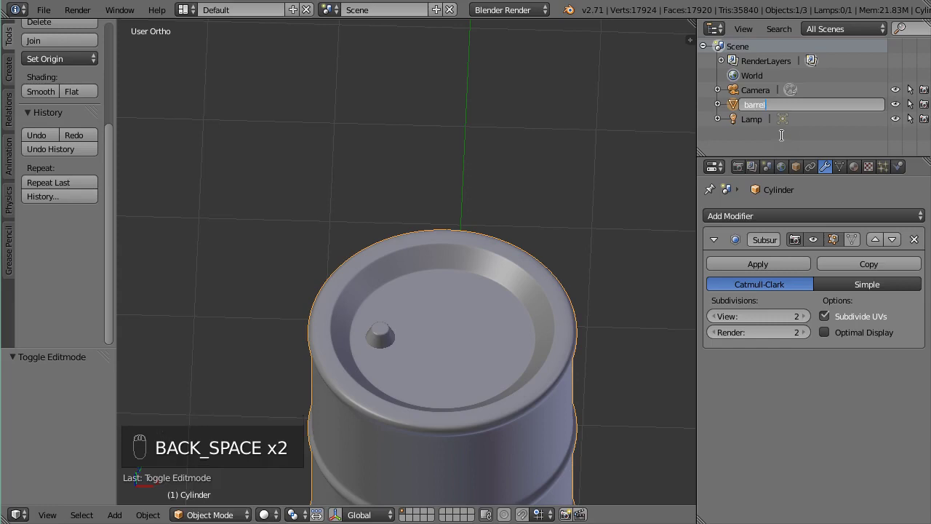
pyautogui.write('_high')
pyautogui.press('Return')
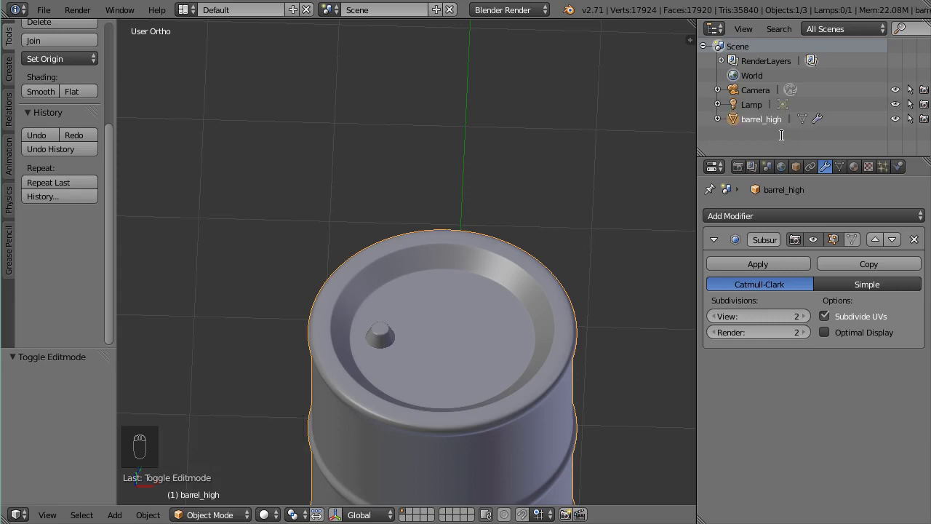
# Save the scene over barrel_tutorial.blend and view the whole barrel from the front.
pyautogui.hotkey('ctrl', 's')
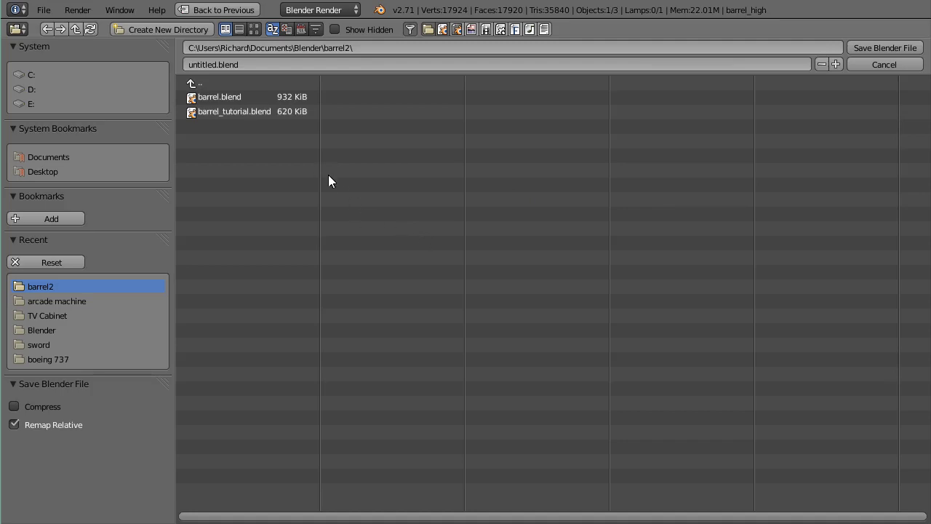
pyautogui.doubleClick(254, 112)
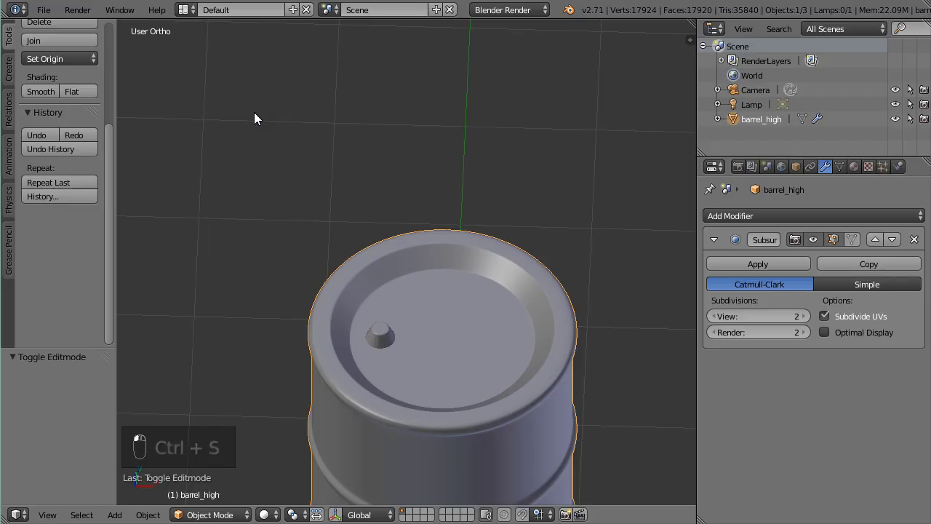
pyautogui.scroll(-3, 402, 216)
pyautogui.moveTo(457, 275); pyautogui.dragTo(471, 262, button='middle')
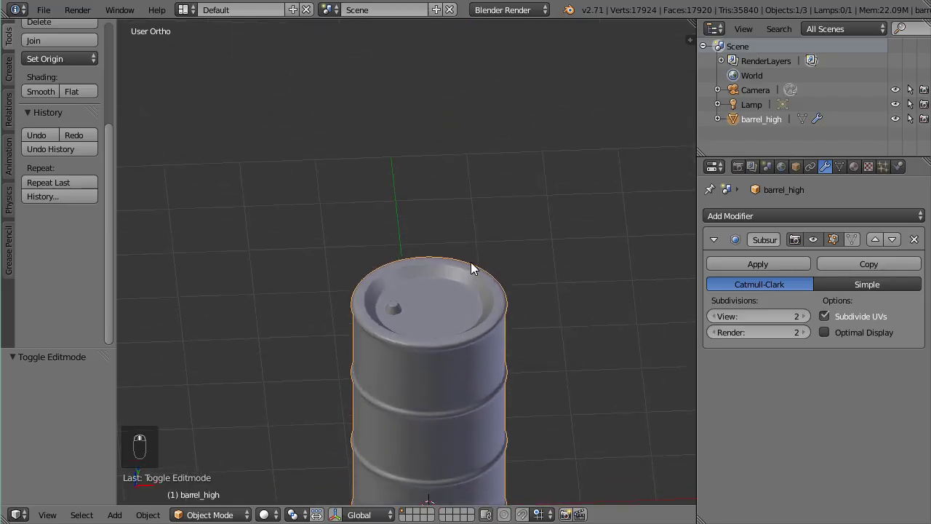
pyautogui.scroll(-3, 461, 286)
pyautogui.scroll(4, 460, 326)
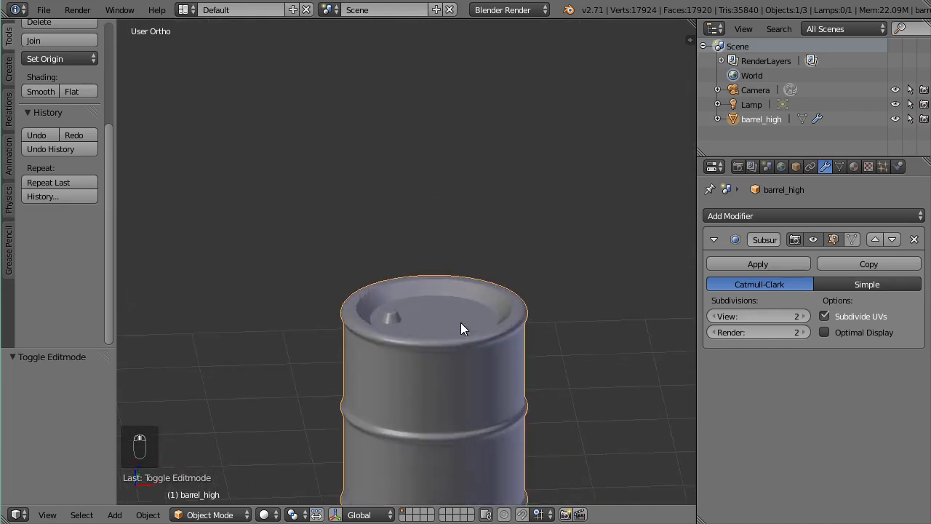
pyautogui.scroll(-2, 461, 322)
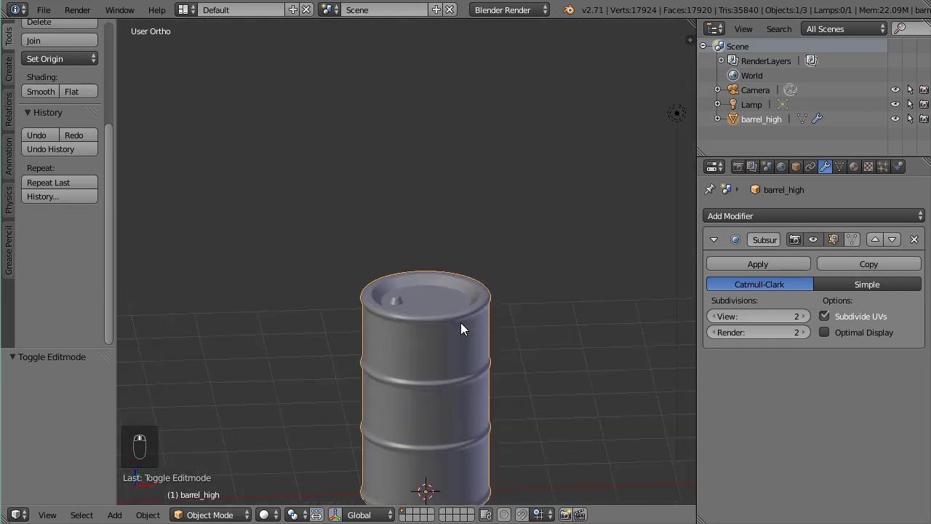
pyautogui.press('KP_1')
pyautogui.keyDown('shift'); pyautogui.moveTo(456, 334); pyautogui.dragTo(414, 248, button='middle'); pyautogui.keyUp('shift')
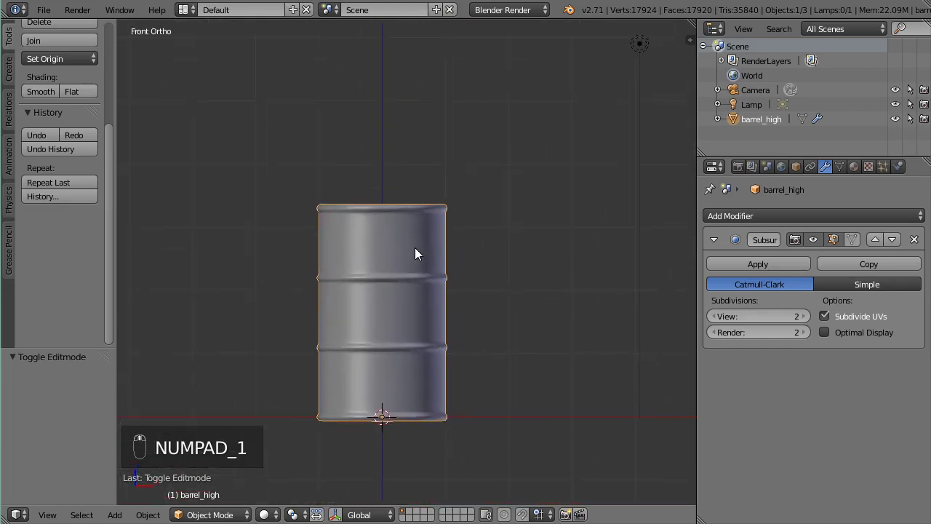
pyautogui.scroll(2, 462, 347)
pyautogui.scroll(-1, 452, 351)
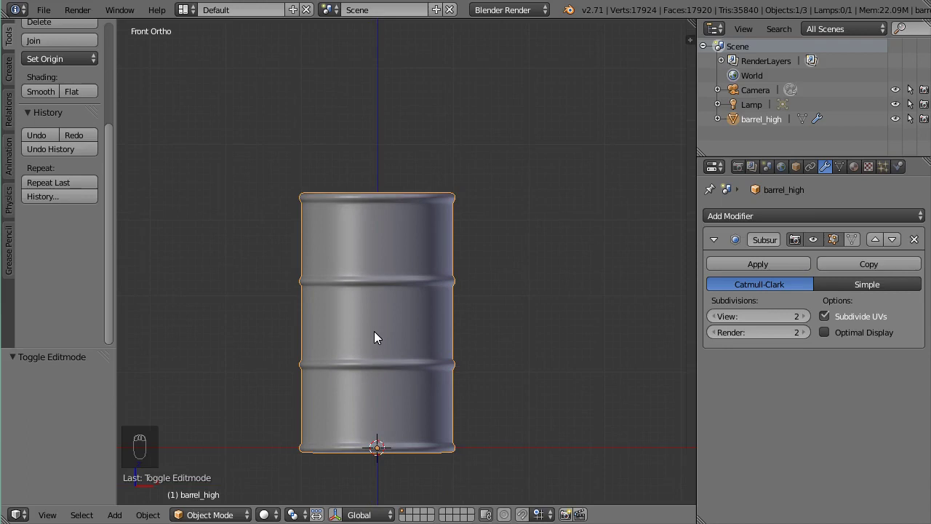
# Show the barrel's transform properties and apply its rotation and scale.
pyautogui.hotkey('ctrl', 'a')
pyautogui.press('n')
pyautogui.scroll(3, 597, 279)
pyautogui.scroll(2, 621, 192)
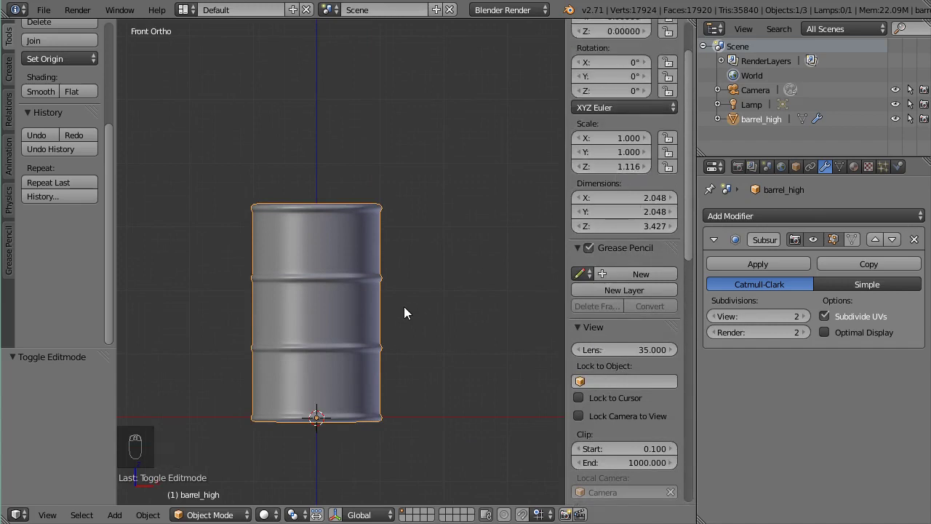
pyautogui.hotkey('ctrl', 'a')
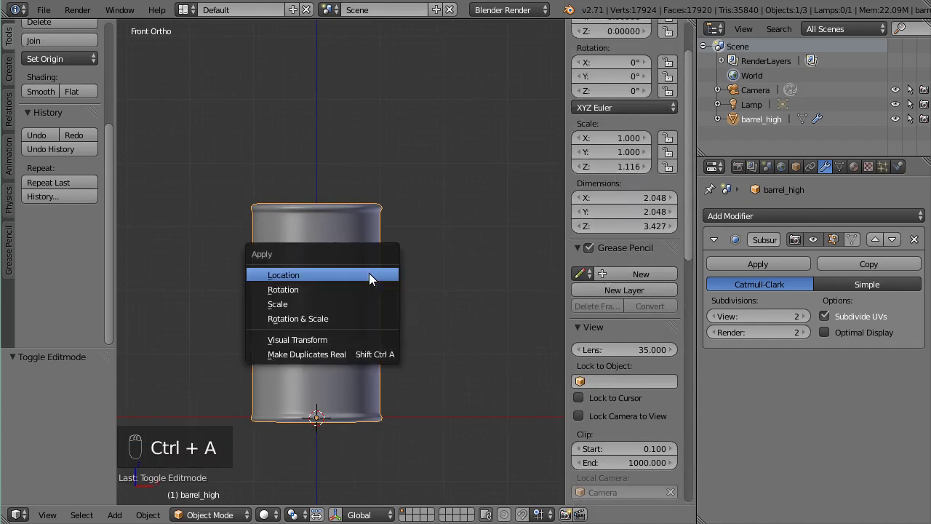
pyautogui.click(366, 314)
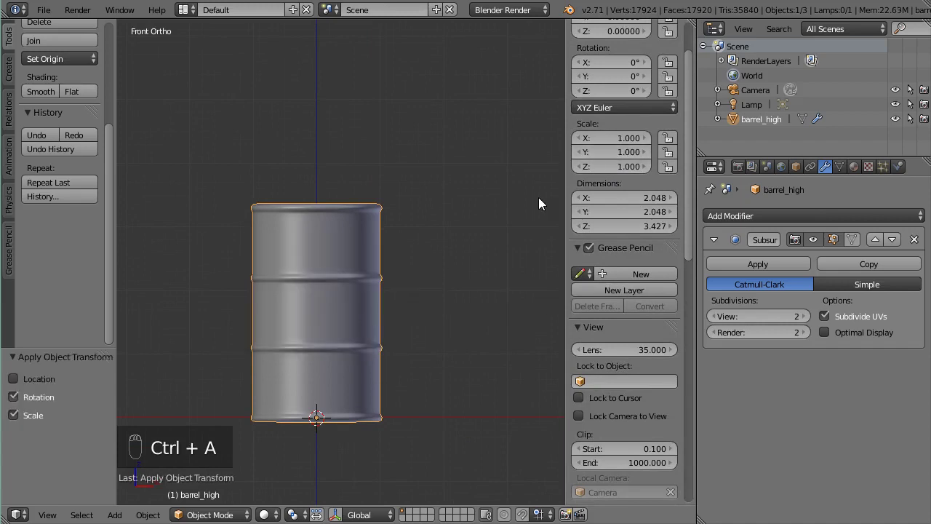
pyautogui.hotkey('ctrl', 'a')
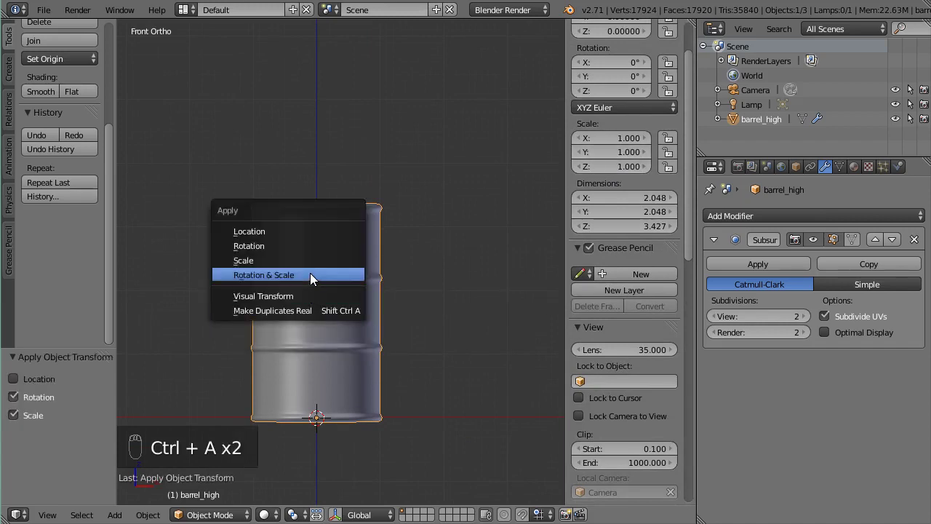
pyautogui.click(303, 274)
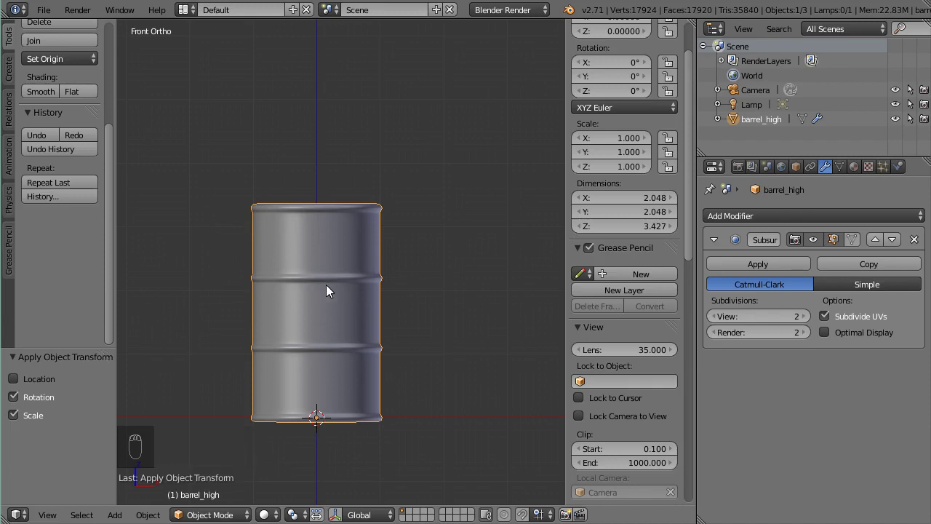
# Add a mesh cylinder with 16 vertices at the barrel's base as the low-poly version.
pyautogui.scroll(2, 337, 291)
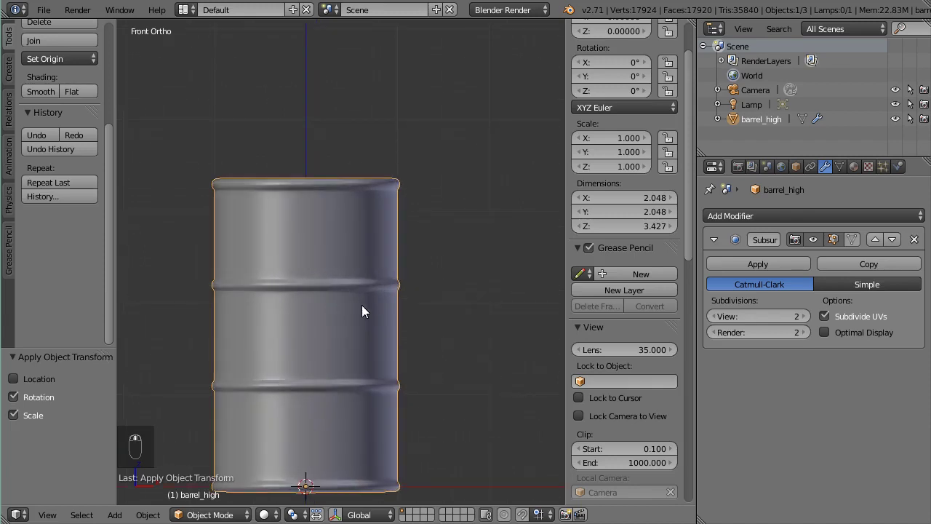
pyautogui.keyDown('shift'); pyautogui.moveTo(362, 305); pyautogui.dragTo(389, 251, button='middle'); pyautogui.keyUp('shift')
pyautogui.scroll(-2, 392, 258)
pyautogui.scroll(1, 393, 262)
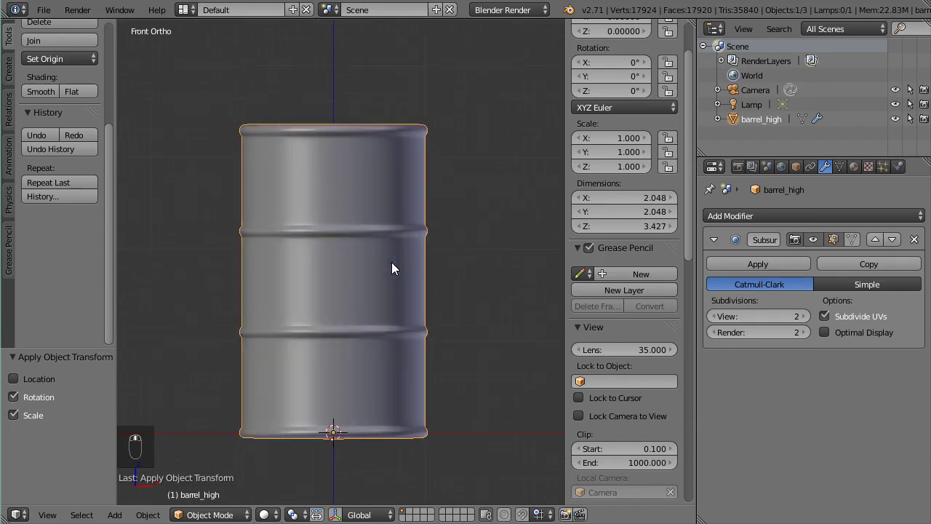
pyautogui.scroll(-1, 392, 269)
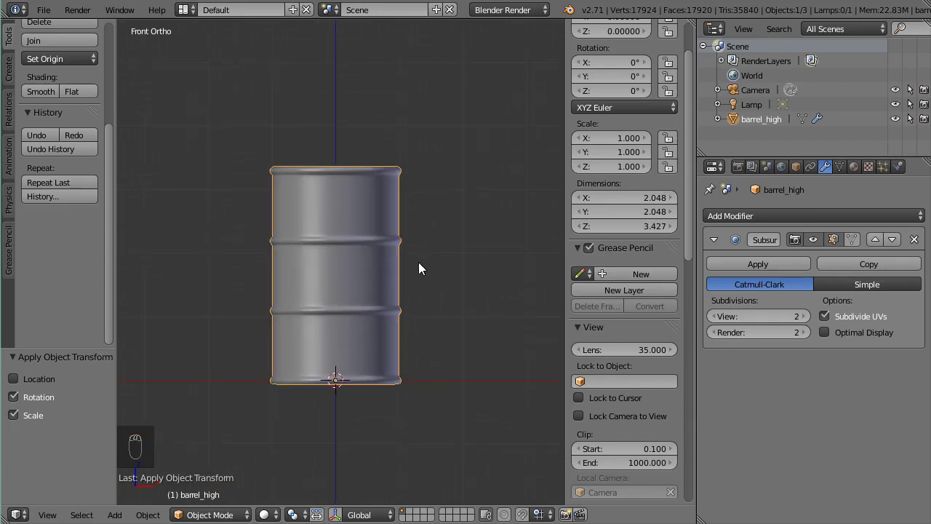
pyautogui.scroll(3, 418, 269)
pyautogui.scroll(-3, 418, 269)
pyautogui.scroll(-1, 371, 292)
pyautogui.hotkey('shift', 'a')
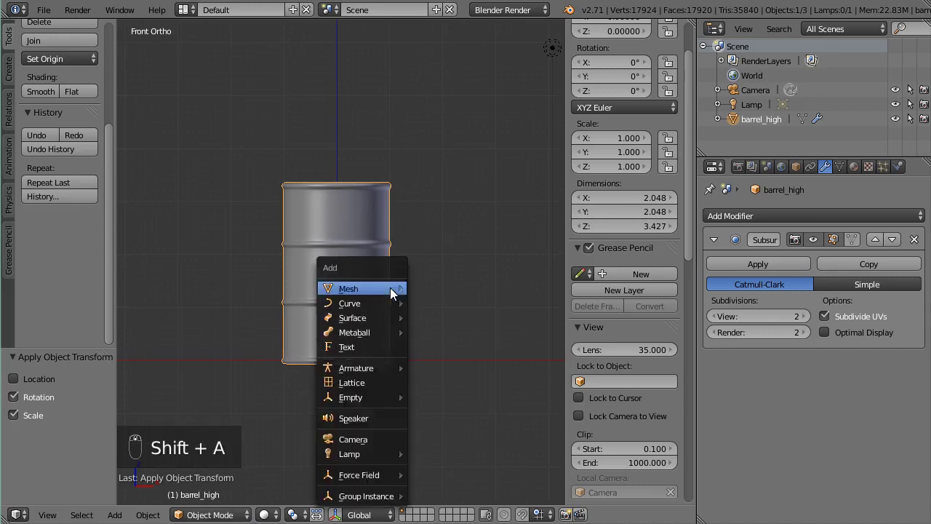
pyautogui.moveTo(390, 291)
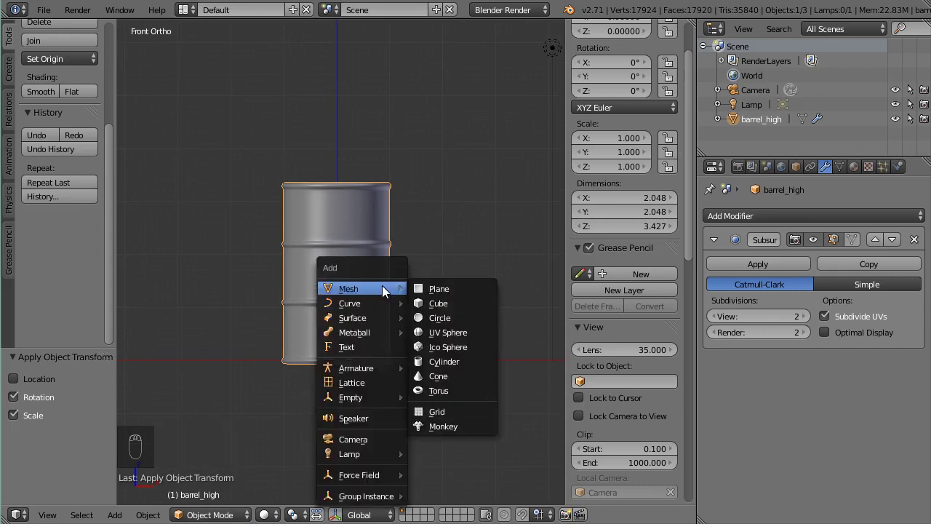
pyautogui.click(439, 359)
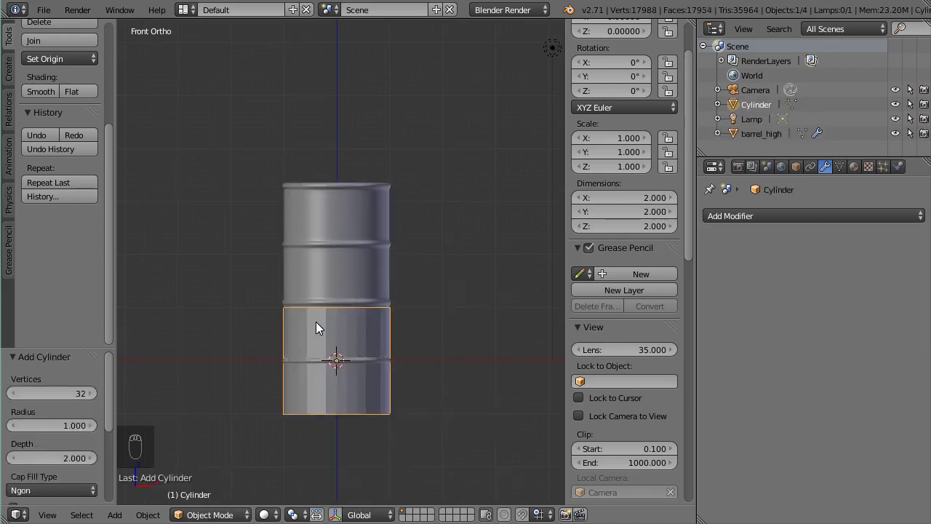
pyautogui.click(81, 393)
pyautogui.write('16')
pyautogui.press('Return')
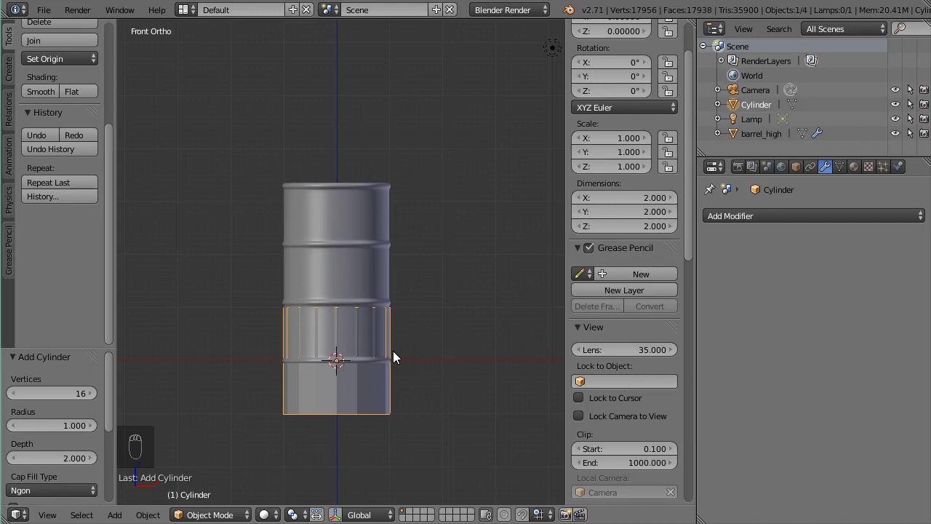
# Raise the new 16-sided cylinder about 1.662 along Z to the middle of the barrel.
pyautogui.press('g')
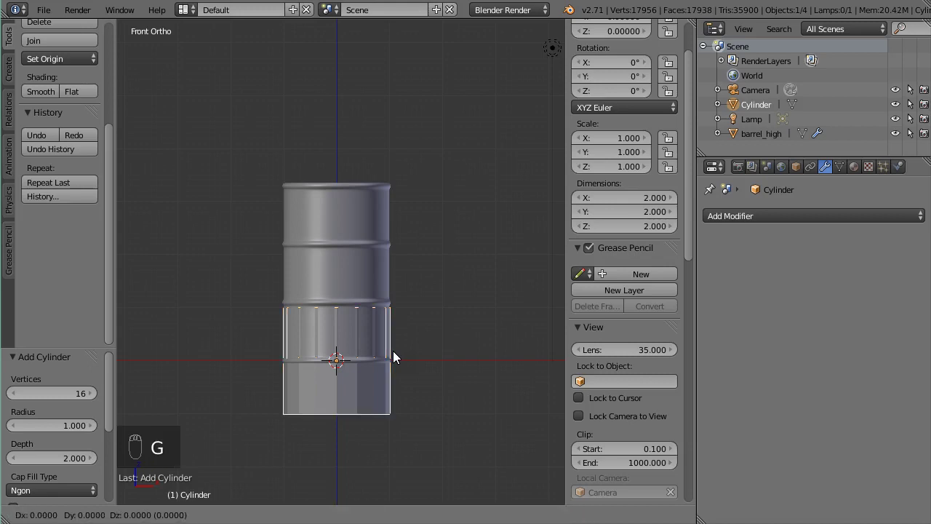
pyautogui.press('z')
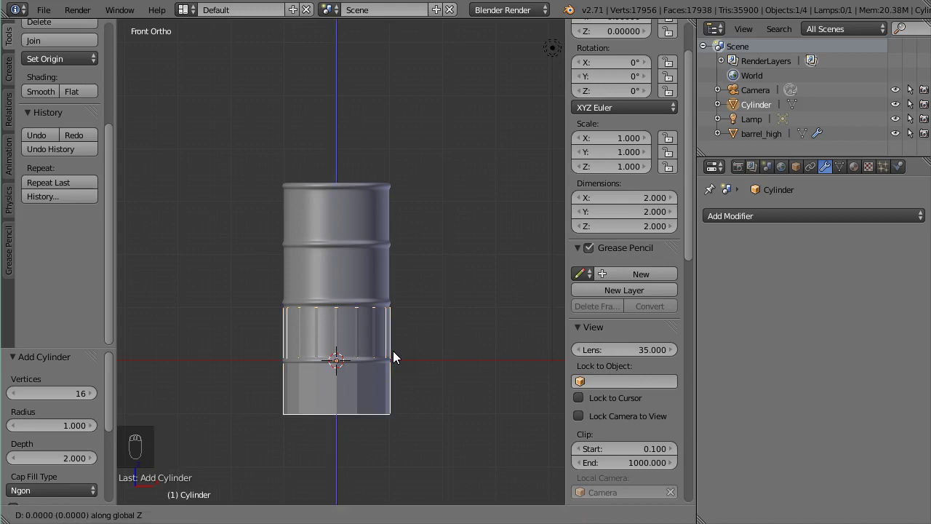
pyautogui.click(380, 269)
# Switch to wireframe display and scale the new cylinder to about 1.701 along Z to match the barrel's height.
pyautogui.scroll(2, 445, 360)
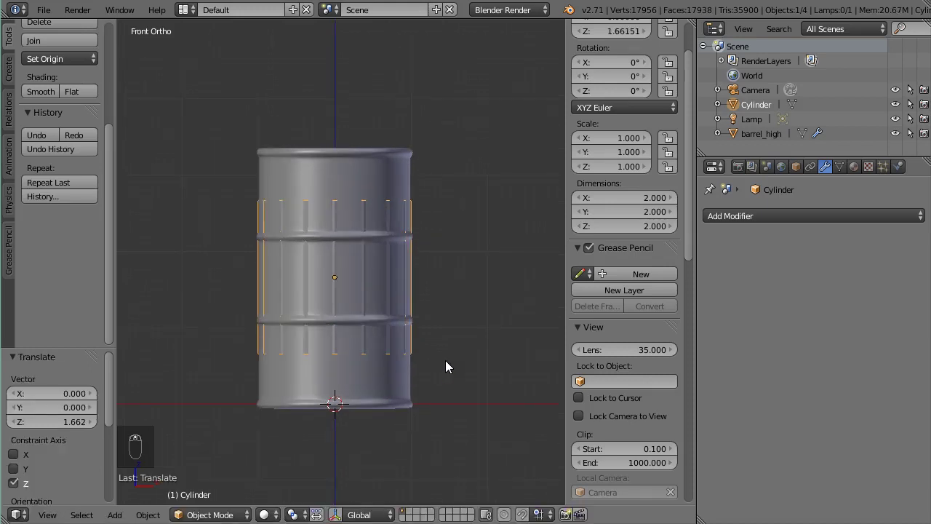
pyautogui.press('z')
pyautogui.scroll(2, 433, 362)
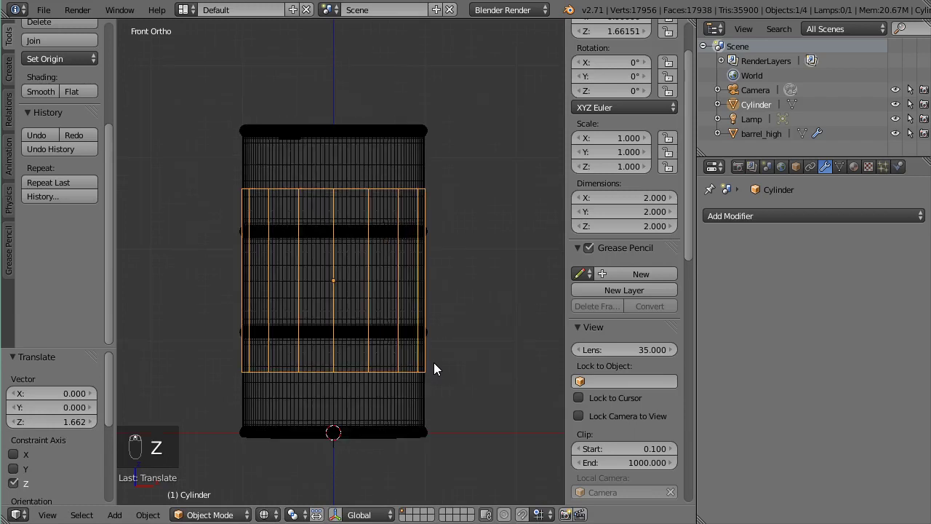
pyautogui.press('s')
pyautogui.press('z')
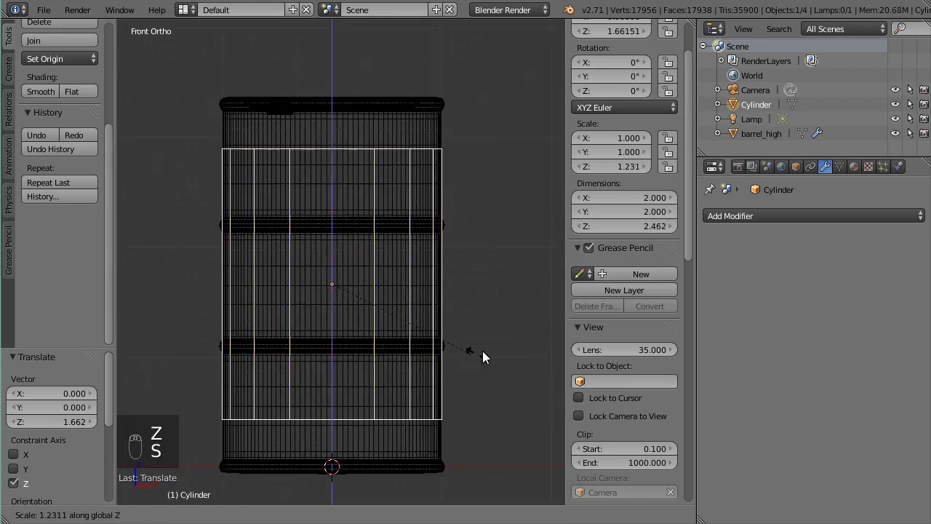
pyautogui.click(550, 306)
# Select the low-poly cylinder's top edge loop in Edit Mode and turn on snapping with Edge as the snap element.
pyautogui.scroll(-1, 454, 379)
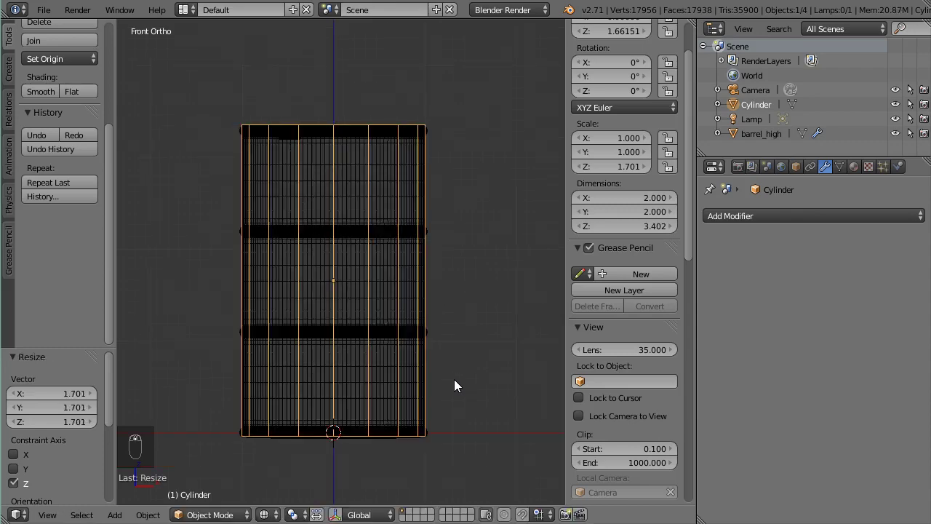
pyautogui.keyDown('shift'); pyautogui.moveTo(469, 346); pyautogui.dragTo(454, 466, button='middle'); pyautogui.keyUp('shift')
pyautogui.scroll(5, 454, 436)
pyautogui.scroll(-2, 444, 400)
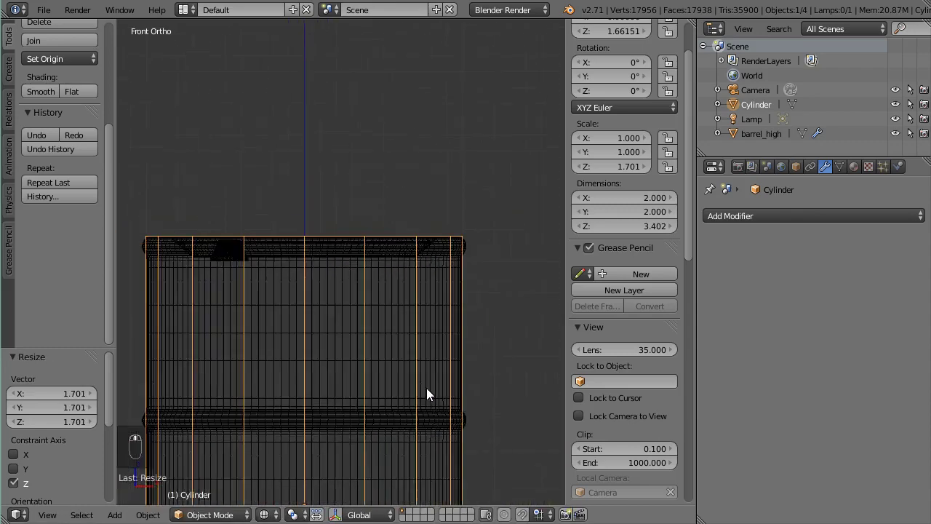
pyautogui.press('Tab')
pyautogui.scroll(2, 336, 330)
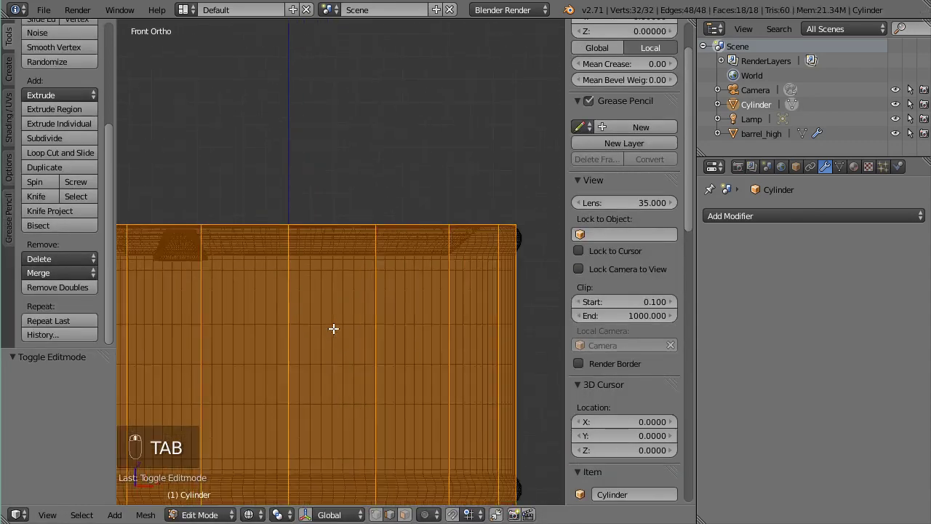
pyautogui.rightClick(332, 222)
pyautogui.scroll(-1, 371, 301)
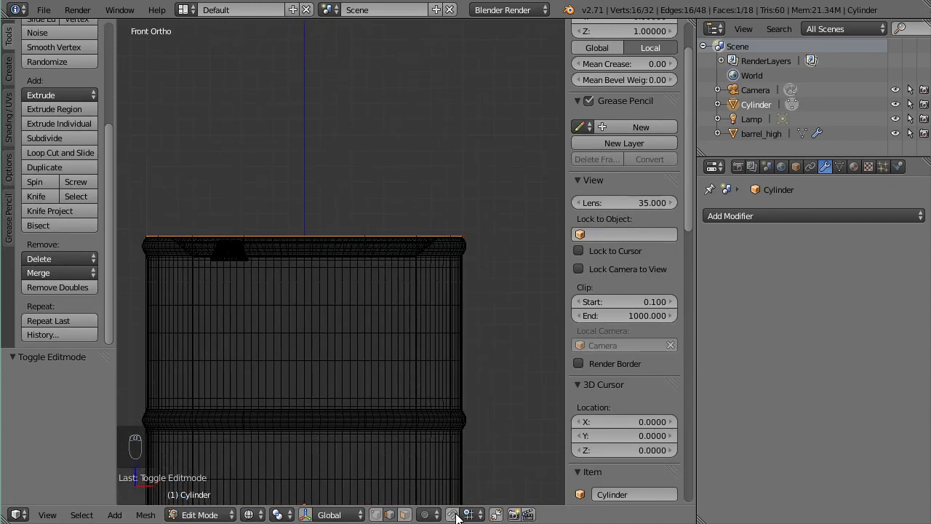
pyautogui.scroll(2, 434, 393)
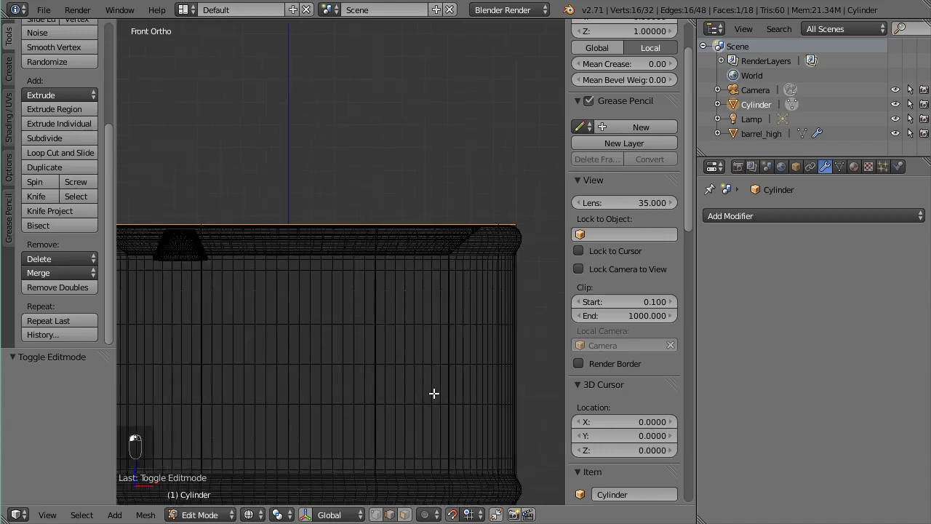
pyautogui.click(471, 515)
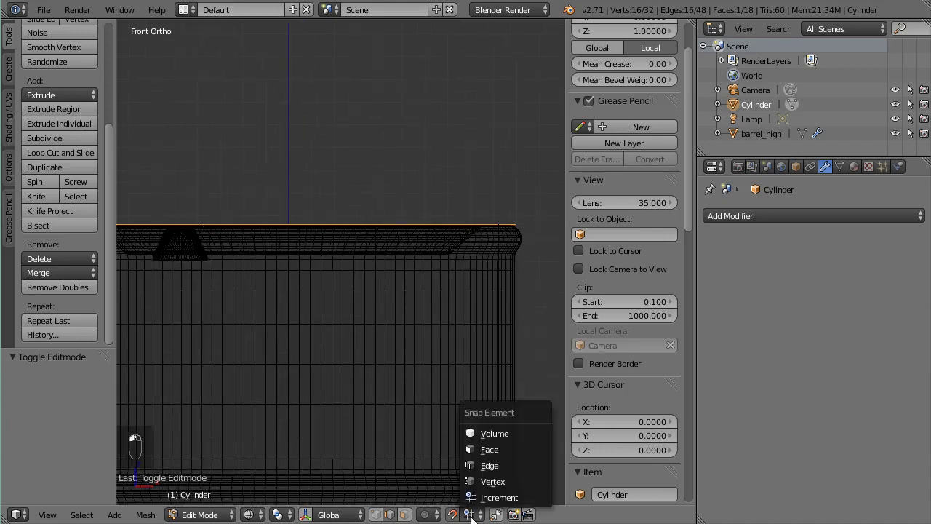
pyautogui.click(479, 464)
pyautogui.scroll(-2, 436, 407)
pyautogui.scroll(4, 481, 433)
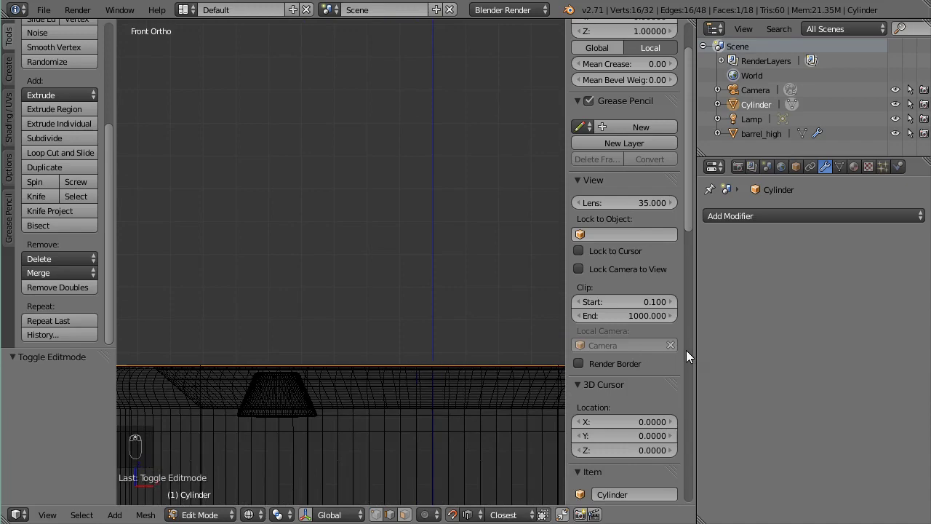
# Widen the 3D view and maximize it over the other editors.
pyautogui.moveTo(696, 356); pyautogui.dragTo(800, 355)
pyautogui.hotkey('shift', 'space')
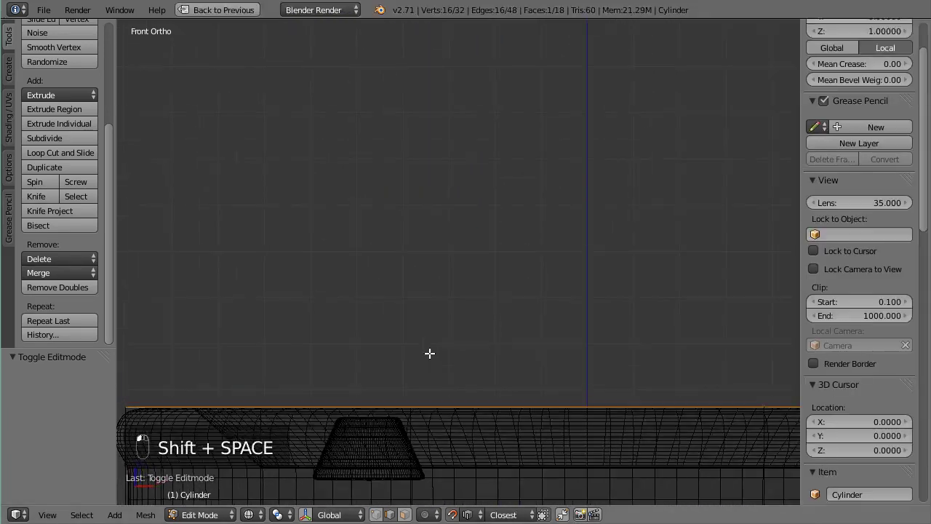
pyautogui.scroll(-4, 508, 386)
pyautogui.hotkey('shift', 'space')
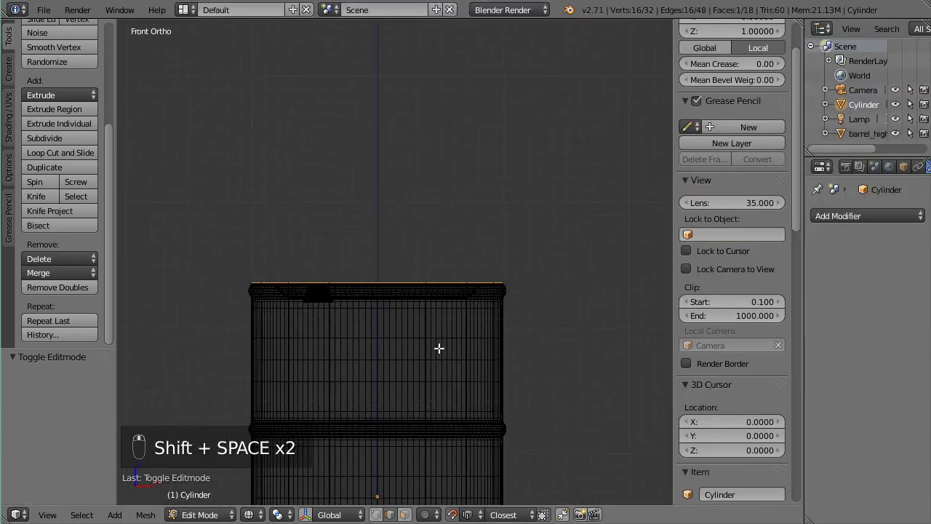
pyautogui.hotkey('shift', 'space')
pyautogui.scroll(3, 443, 349)
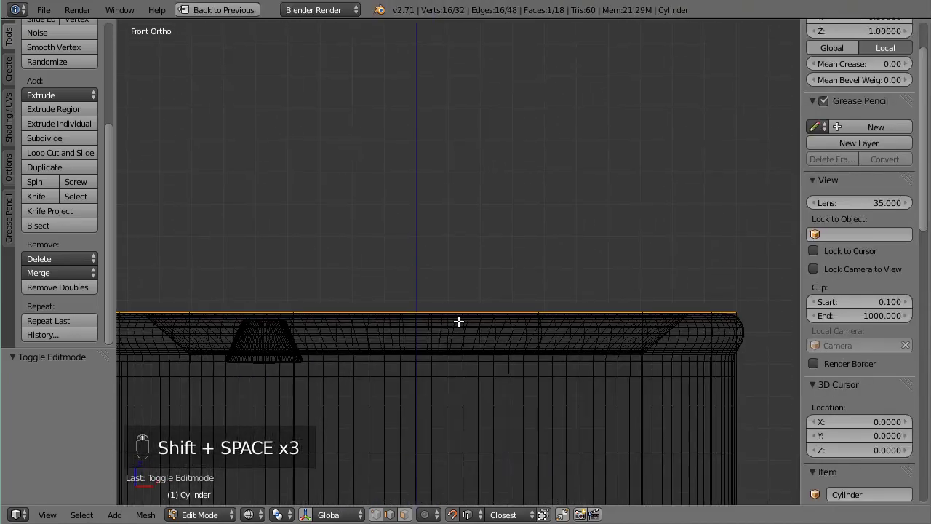
# Move the cylinder's top edge loop about -0.001 along Z to meet the top of the high-poly barrel's rim.
pyautogui.keyDown('shift'); pyautogui.moveTo(457, 323); pyautogui.dragTo(486, 280, button='middle'); pyautogui.keyUp('shift')
pyautogui.scroll(2, 490, 281)
pyautogui.press('g')
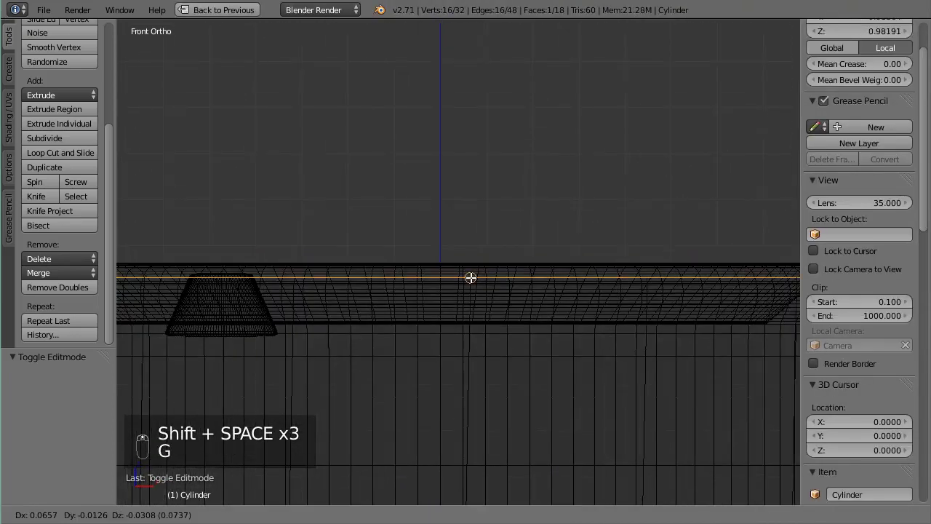
pyautogui.press('z')
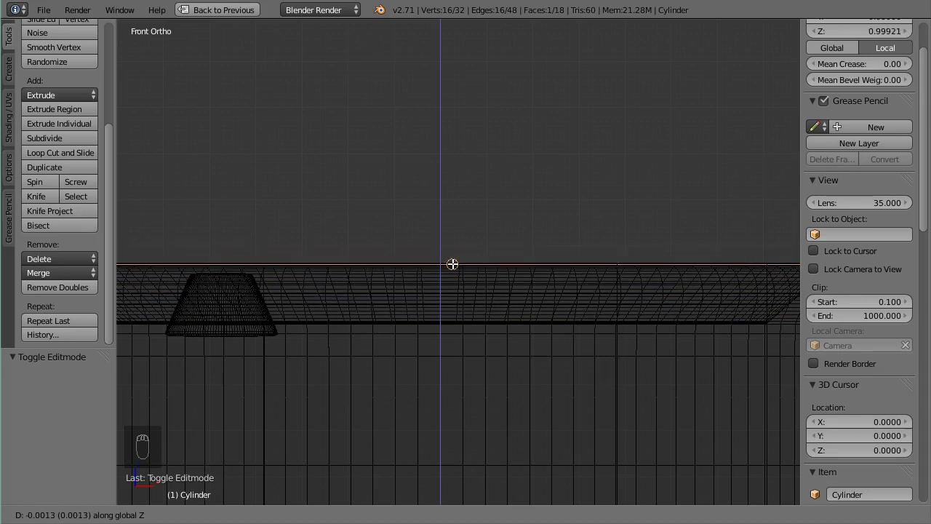
pyautogui.click(452, 264)
# Move the cylinder's bottom edge loop about -0.024 along Z to meet the high-poly barrel's lowest edge.
pyautogui.scroll(-8, 453, 264)
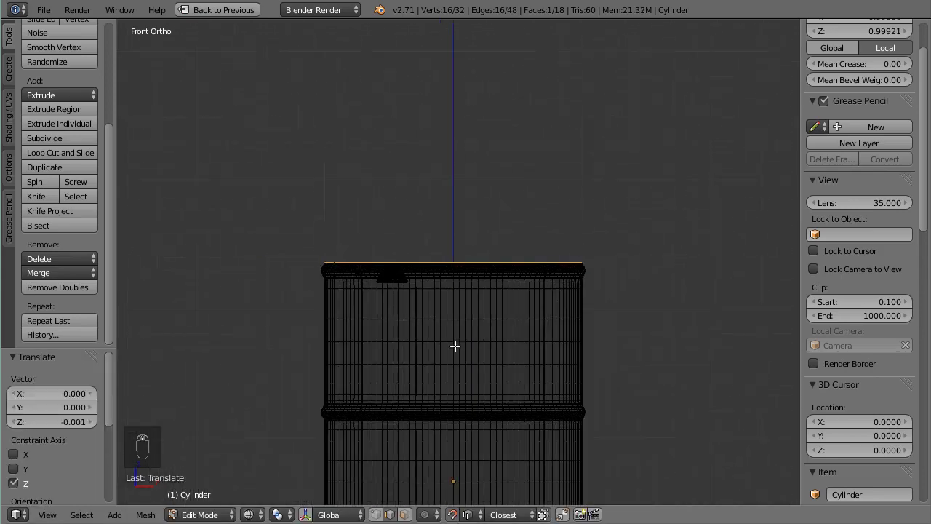
pyautogui.scroll(8, 460, 270)
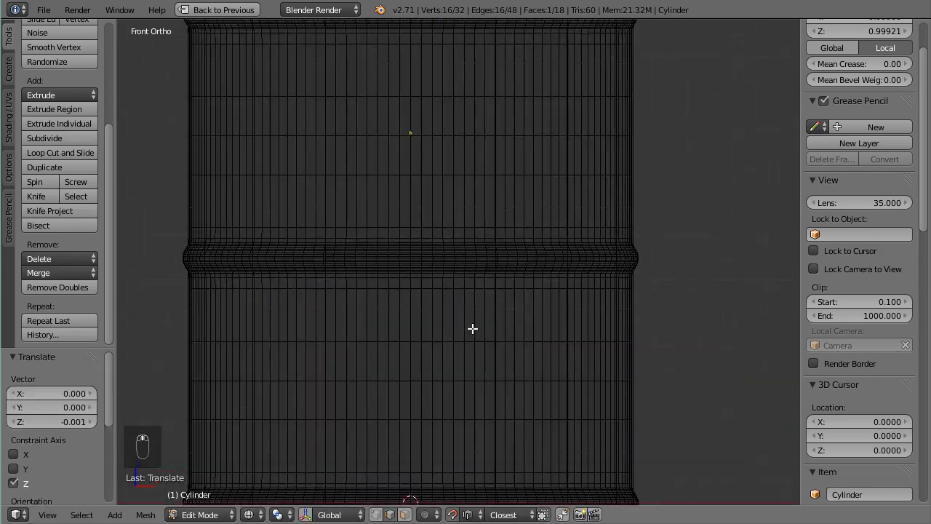
pyautogui.keyDown('alt'); pyautogui.rightClick(449, 371); pyautogui.keyUp('alt')
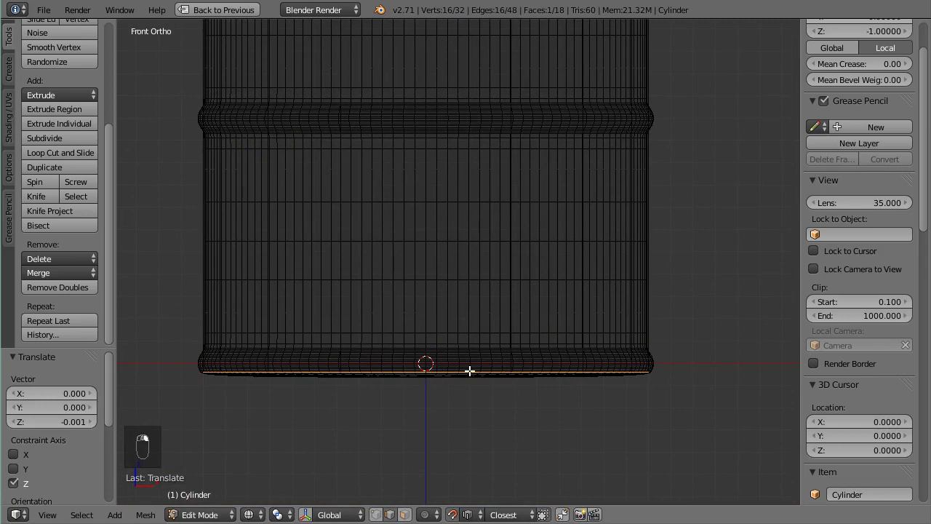
pyautogui.scroll(2, 469, 371)
pyautogui.keyDown('shift'); pyautogui.moveTo(468, 360); pyautogui.dragTo(482, 307, button='middle'); pyautogui.keyUp('shift')
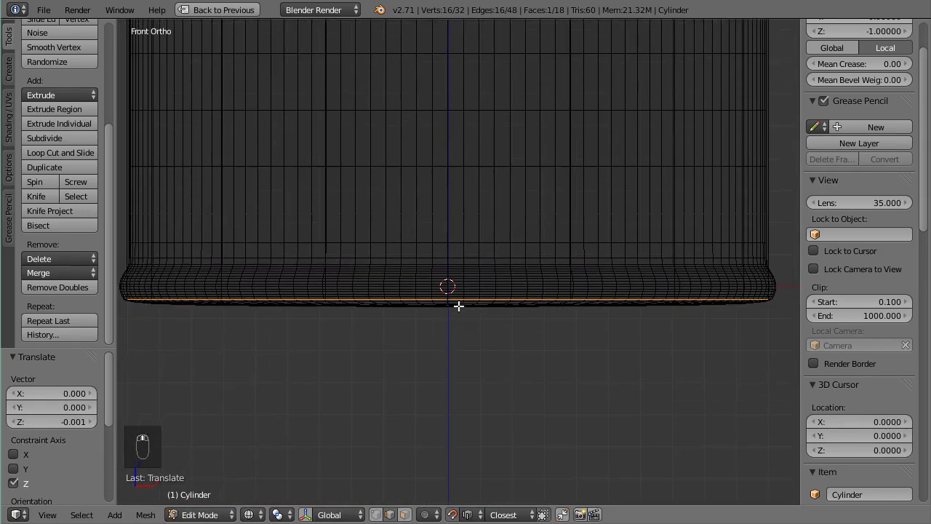
pyautogui.press('g')
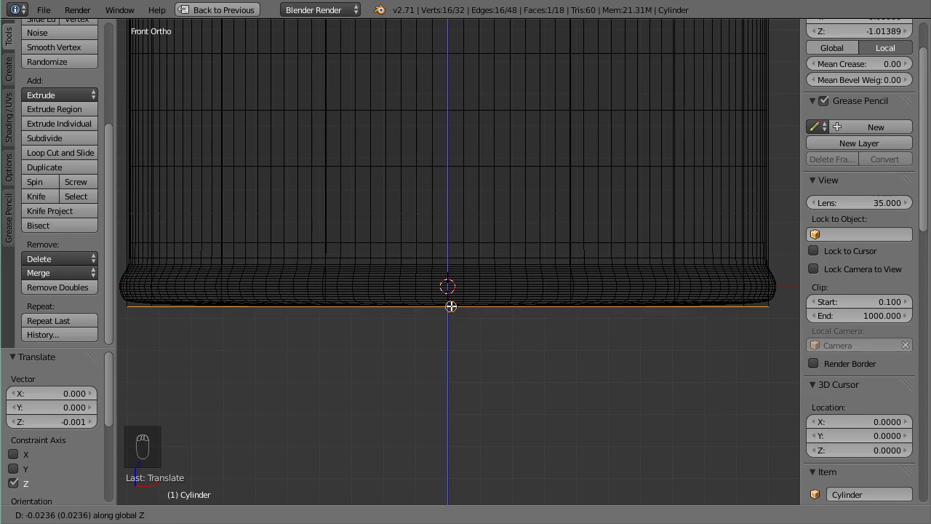
pyautogui.click(451, 306)
pyautogui.scroll(-4, 452, 314)
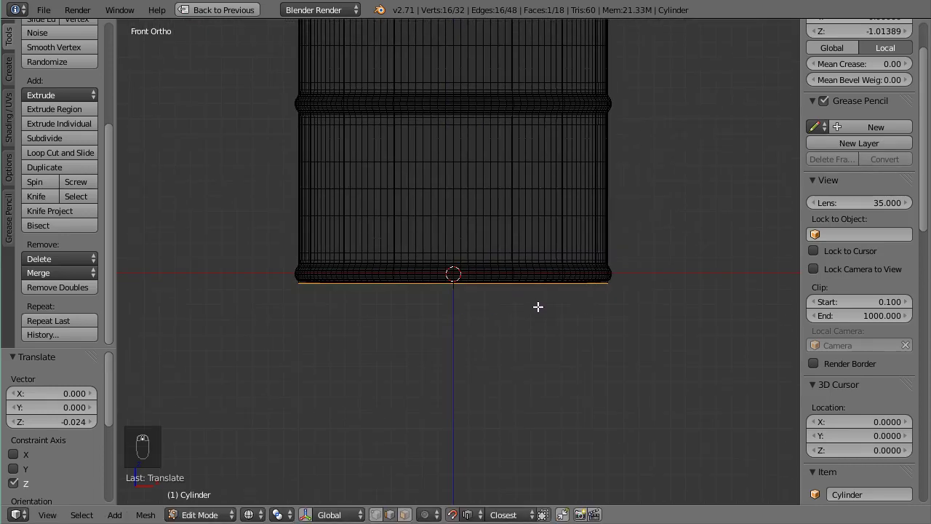
# Return to Object Mode with solid display and restore the multi-editor layout.
pyautogui.press('Tab')
pyautogui.press('z')
pyautogui.scroll(-3, 539, 305)
pyautogui.keyDown('shift'); pyautogui.moveTo(541, 305); pyautogui.dragTo(546, 427, button='middle'); pyautogui.keyUp('shift')
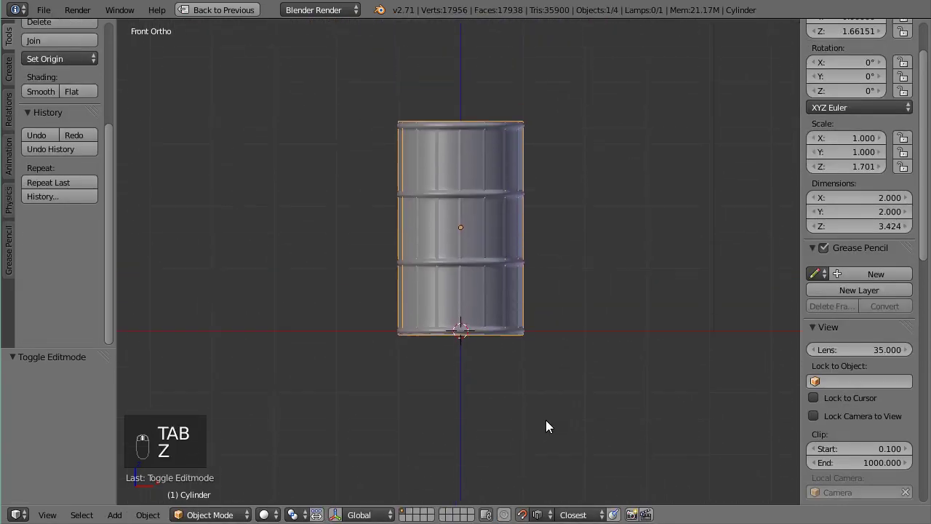
pyautogui.moveTo(470, 288); pyautogui.dragTo(469, 311, button='middle')
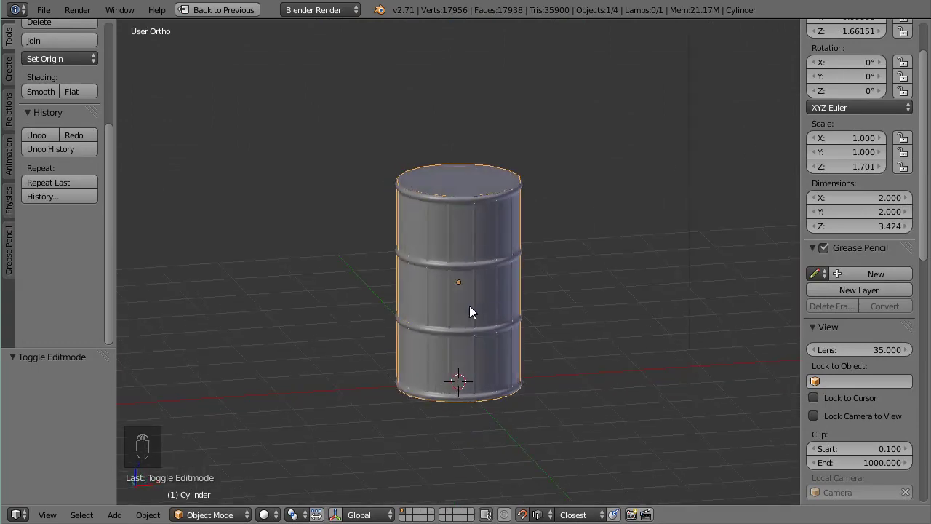
pyautogui.hotkey('shift', 'space')
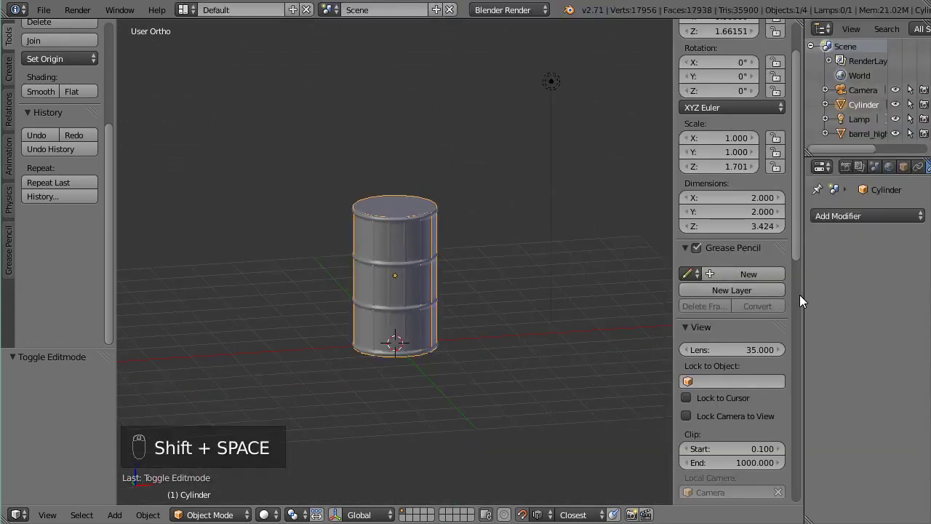
pyautogui.moveTo(803, 295); pyautogui.dragTo(806, 295)
# Hide the barrel_high object, leaving the low-poly cylinder displayed, and widen the side editors slightly.
pyautogui.press('Tab')
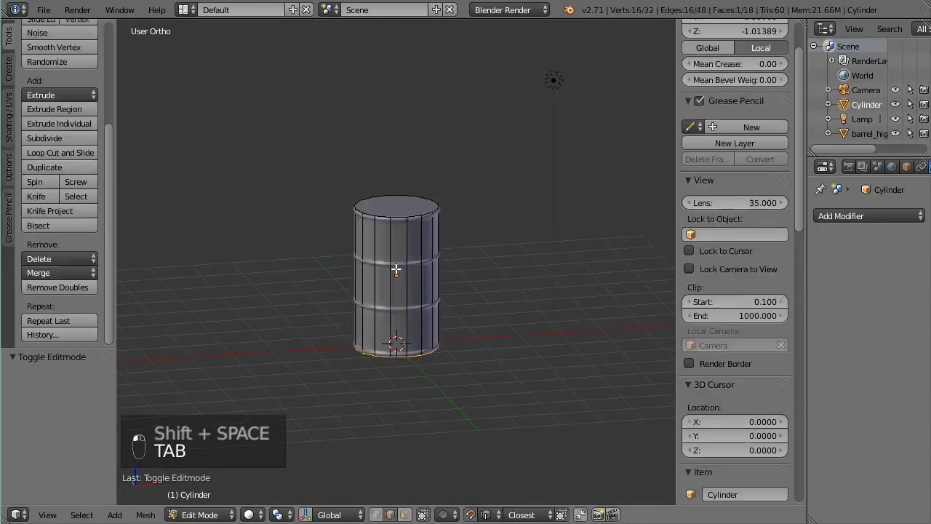
pyautogui.rightClick(402, 265)
pyautogui.press('Tab')
pyautogui.rightClick(402, 265)
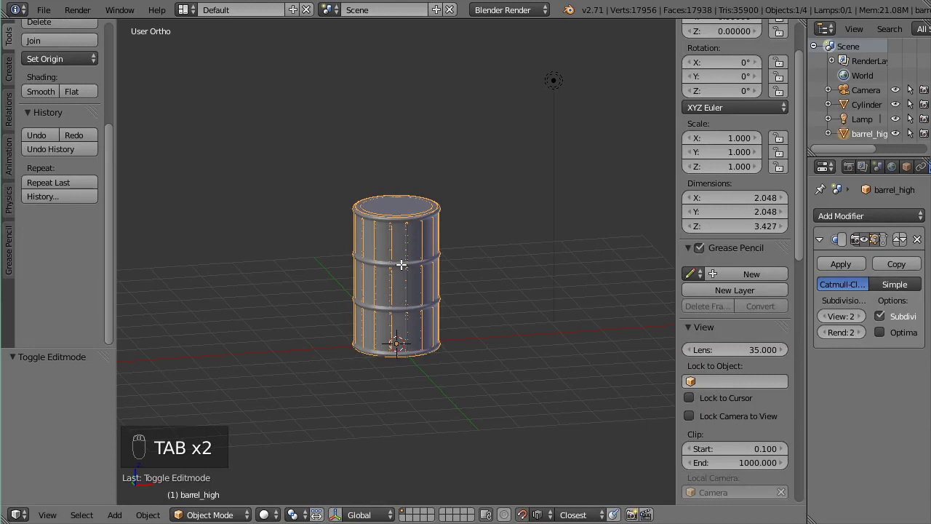
pyautogui.press('h')
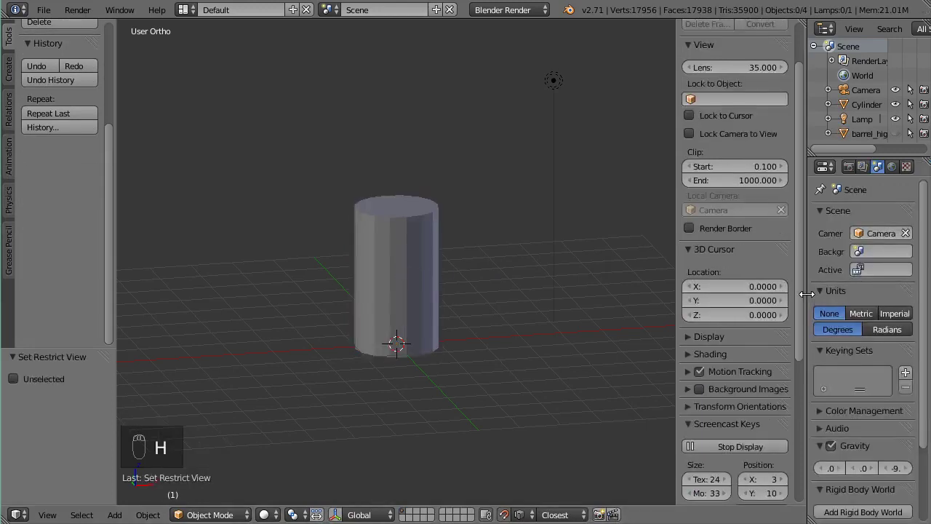
pyautogui.moveTo(805, 292); pyautogui.dragTo(784, 292)
pyautogui.scroll(3, 519, 303)
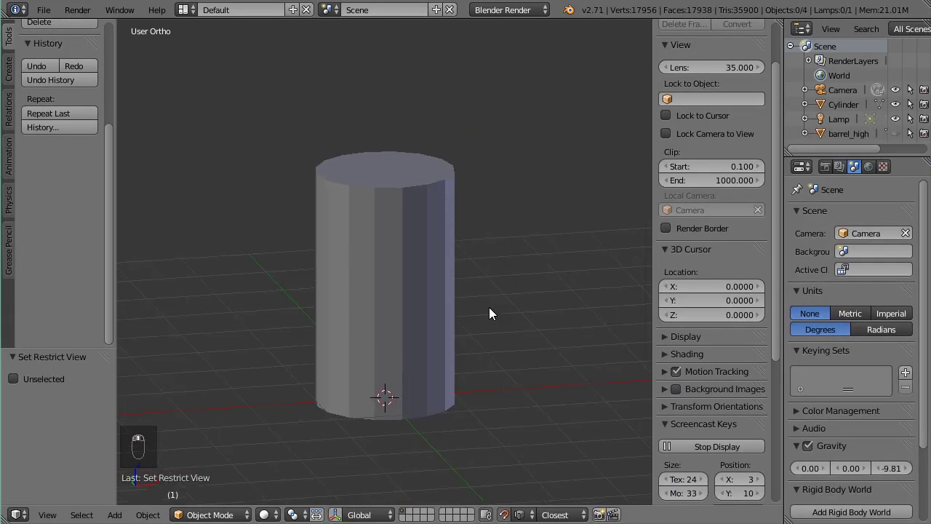
pyautogui.scroll(-1, 487, 307)
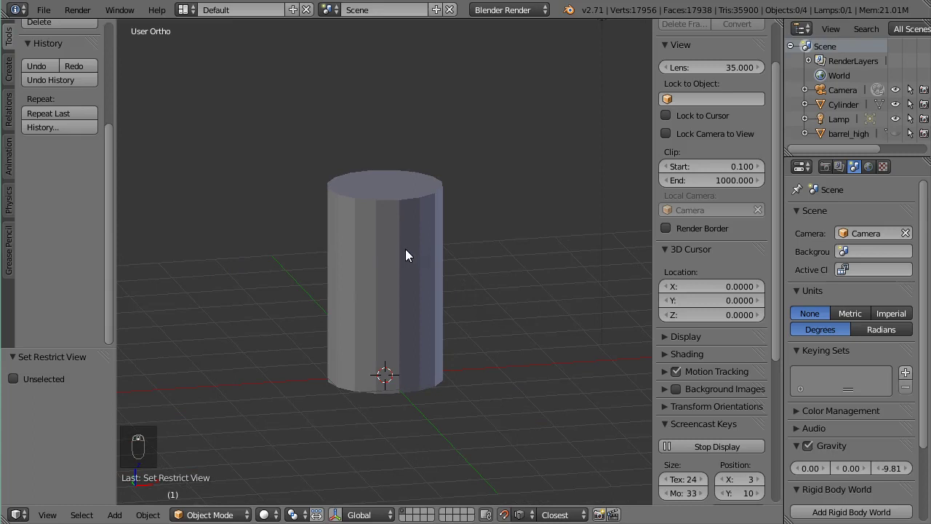
# Mark the cylinder's top edge loop as a UV seam in Edit Mode.
pyautogui.press('Tab')
pyautogui.rightClick(368, 265)
pyautogui.press('Tab')
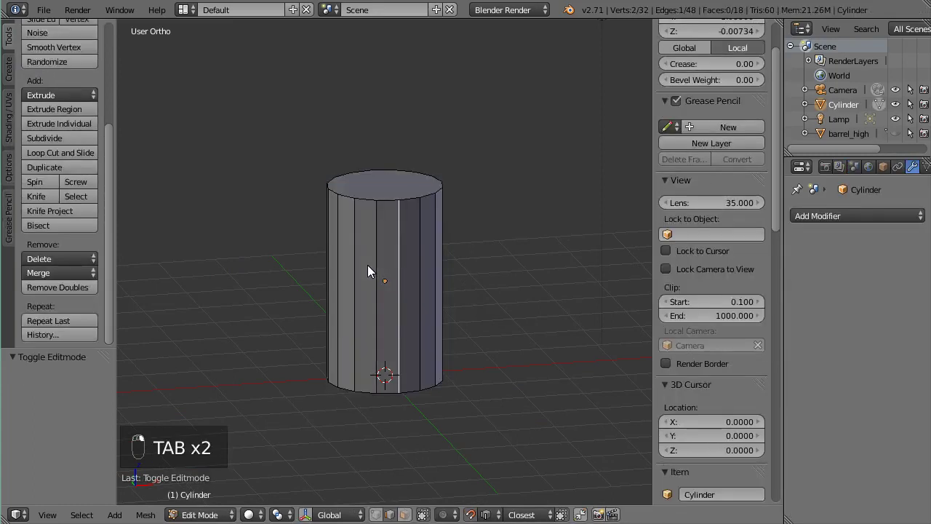
pyautogui.keyDown('alt'); pyautogui.rightClick(389, 202); pyautogui.keyUp('alt')
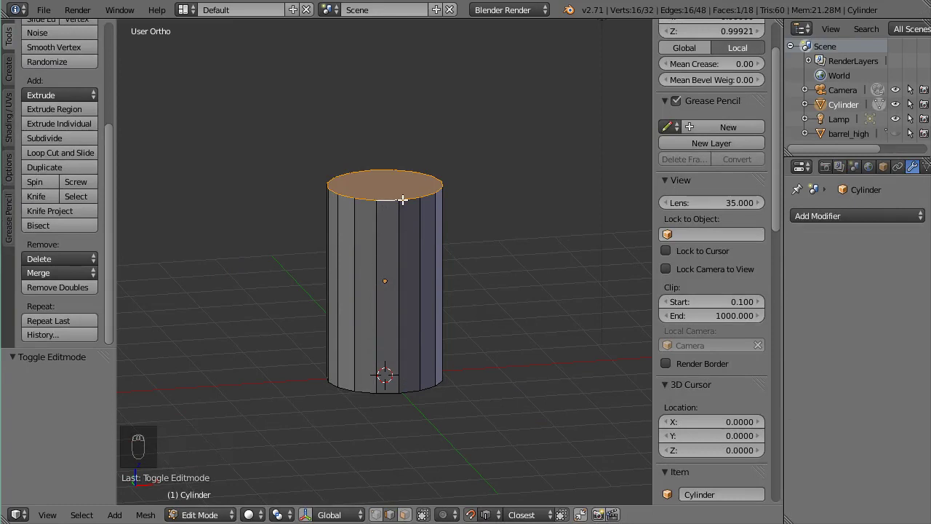
pyautogui.hotkey('ctrl', 'e')
pyautogui.click(393, 255)
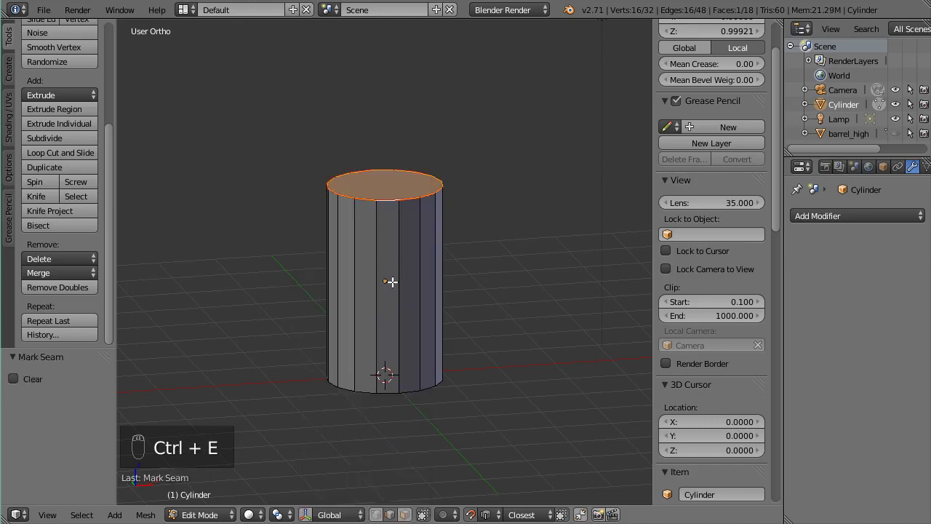
# Mark the cylinder's bottom edge loop as a UV seam.
pyautogui.keyDown('alt'); pyautogui.rightClick(388, 392); pyautogui.keyUp('alt')
pyautogui.hotkey('ctrl', 'r')
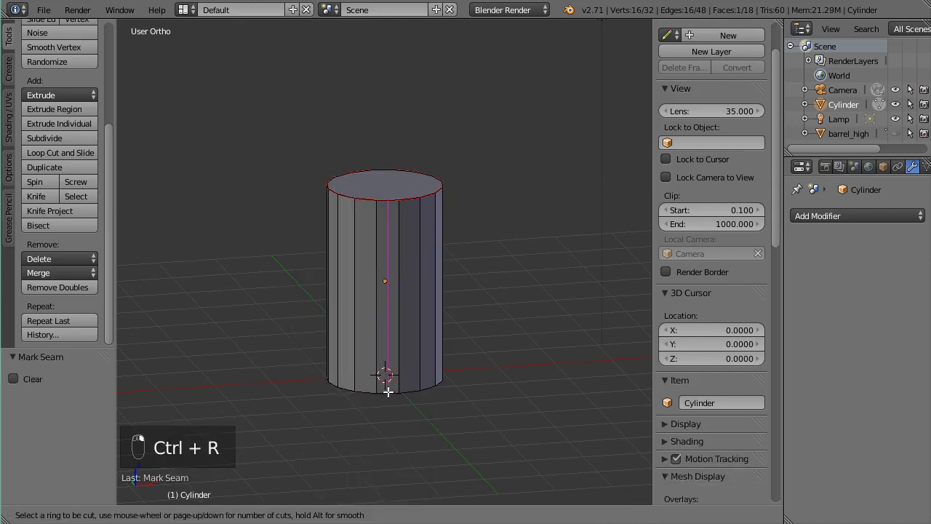
pyautogui.press('Escape')
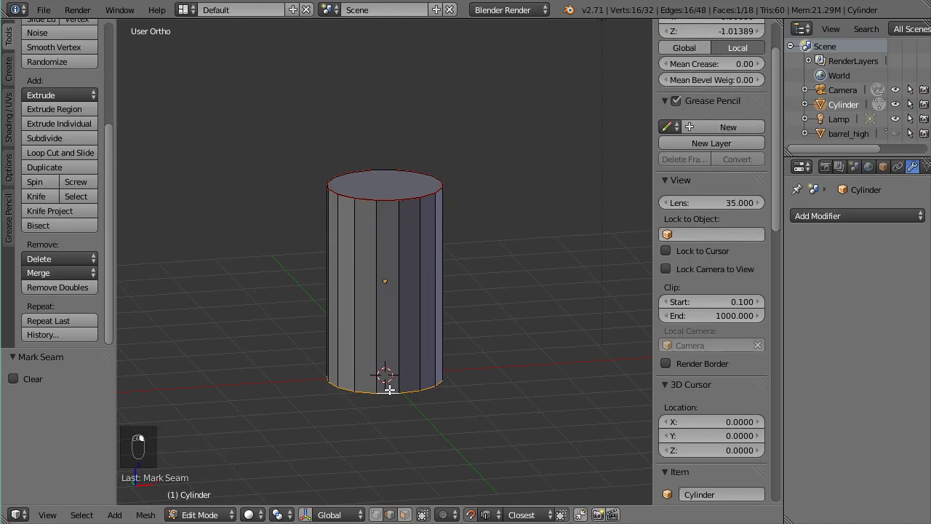
pyautogui.hotkey('ctrl', 'e')
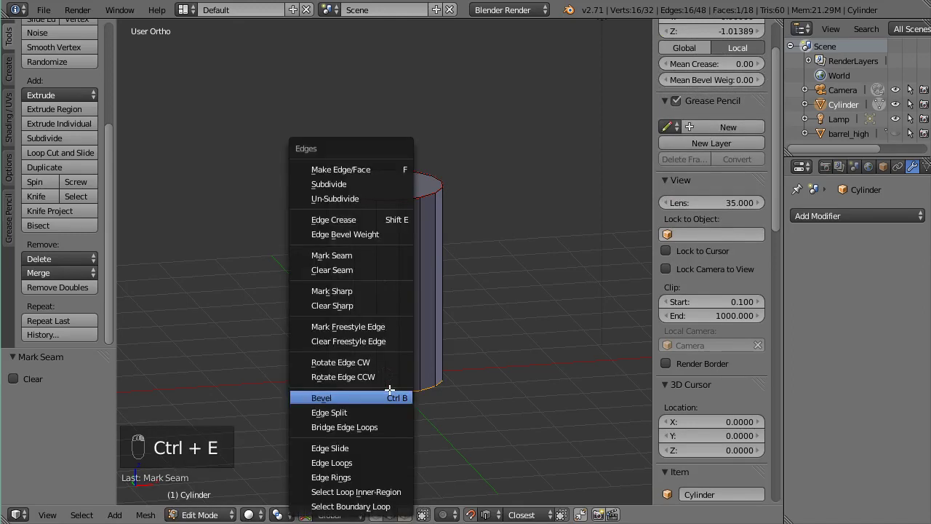
pyautogui.click(375, 256)
# Mark one vertical edge on the cylinder's back side, centred in the front view, as a UV seam and deselect everything.
pyautogui.press('KP_1')
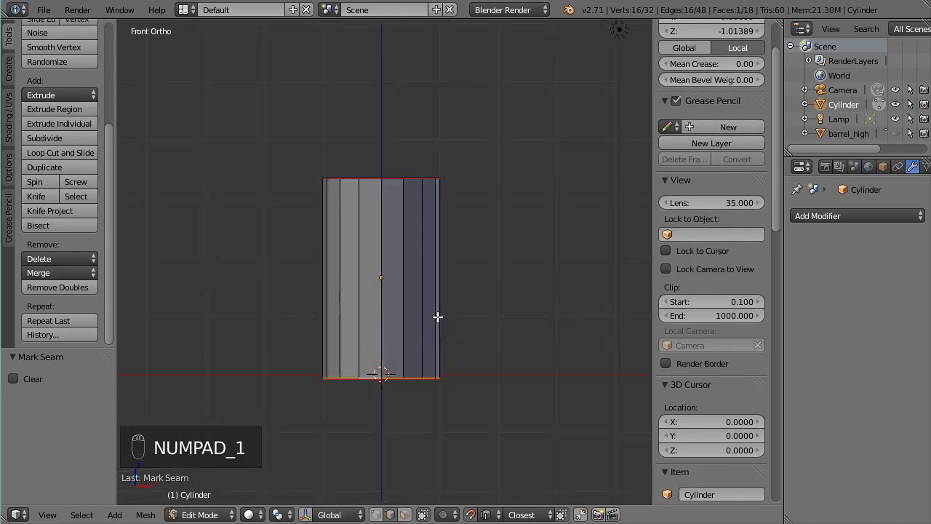
pyautogui.rightClick(385, 286)
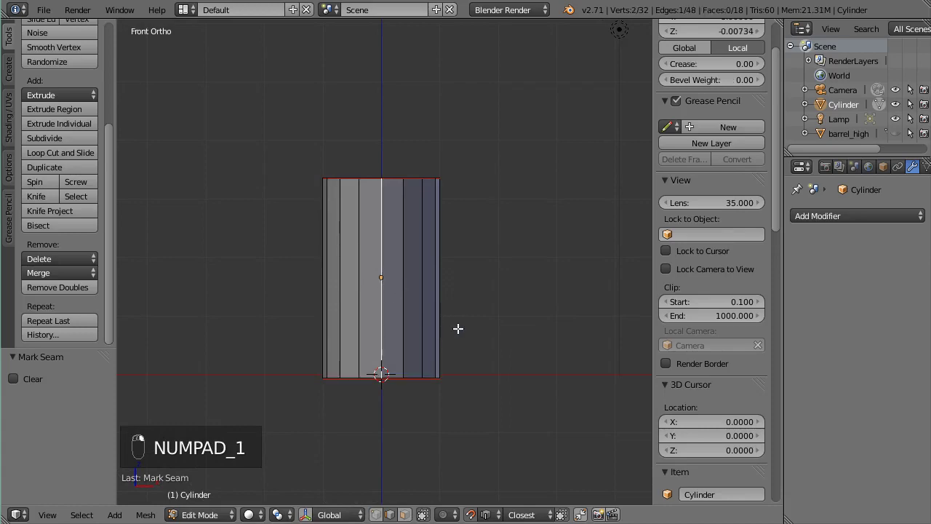
pyautogui.moveTo(458, 329); pyautogui.dragTo(342, 347, button='middle')
pyautogui.press('KP_1')
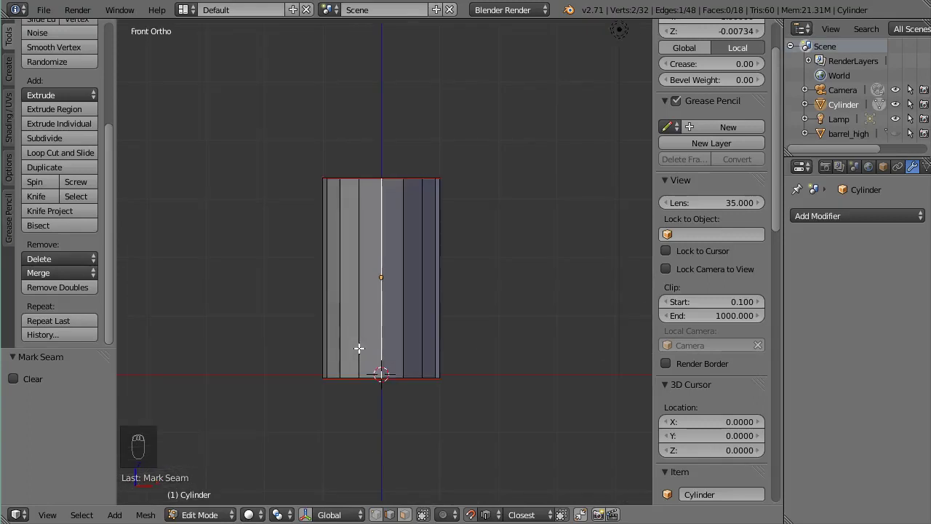
pyautogui.press('ctrl+shift+KP_1')
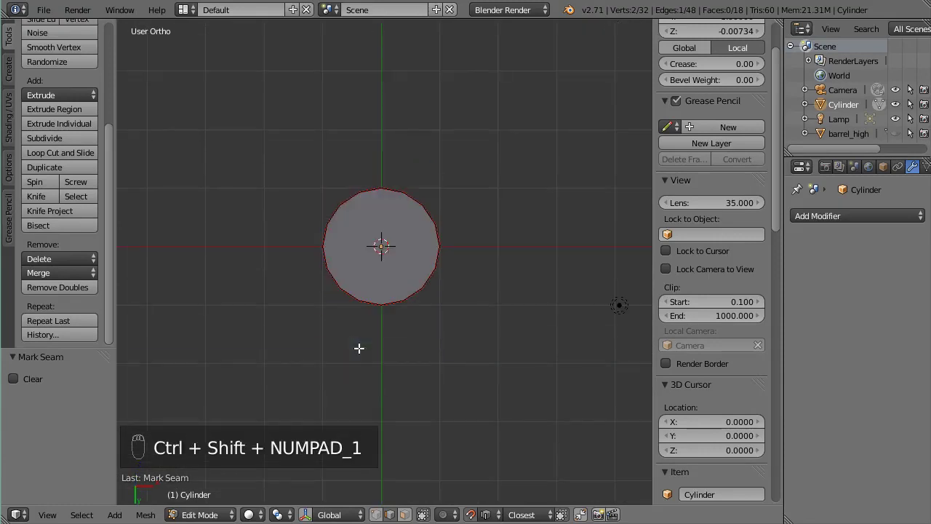
pyautogui.press('KP_1')
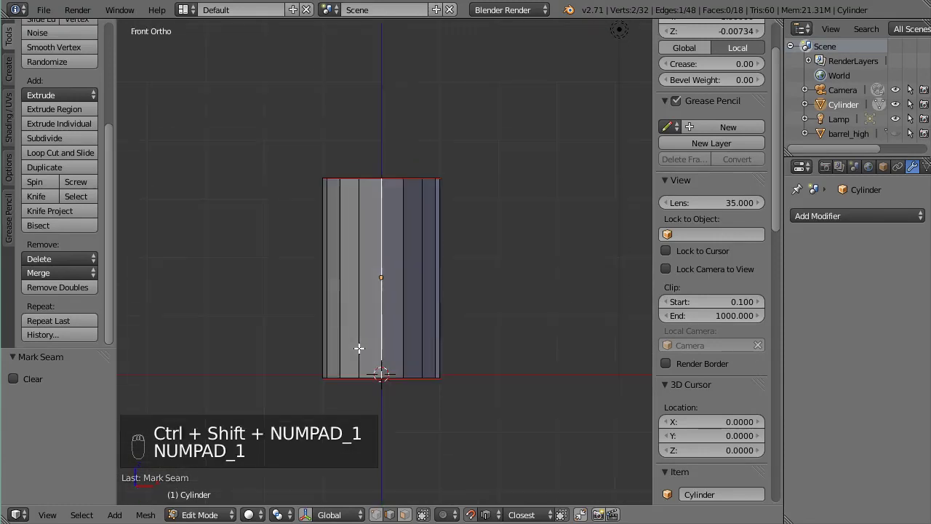
pyautogui.moveTo(406, 339); pyautogui.dragTo(469, 440, button='middle')
pyautogui.press('KP_1')
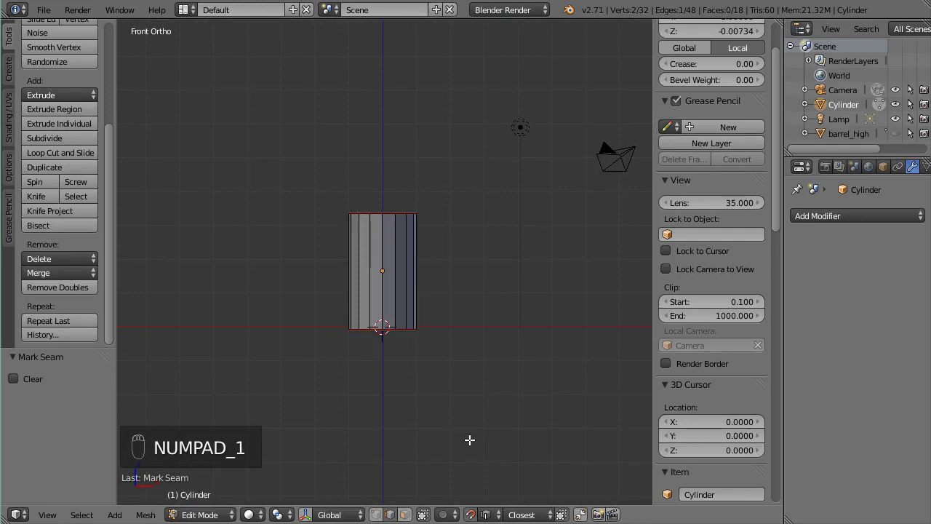
pyautogui.press('z')
pyautogui.scroll(3, 467, 360)
pyautogui.moveTo(468, 357); pyautogui.dragTo(449, 386, button='middle')
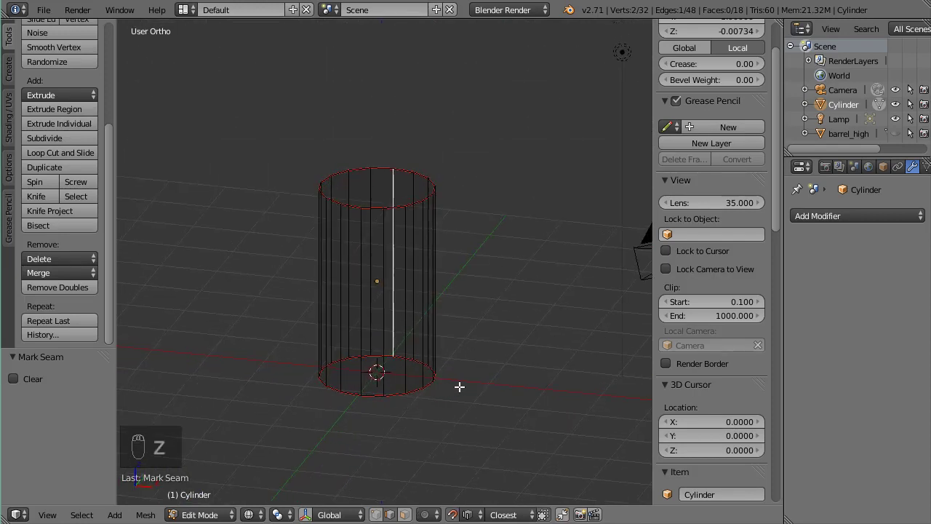
pyautogui.hotkey('ctrl', 'e')
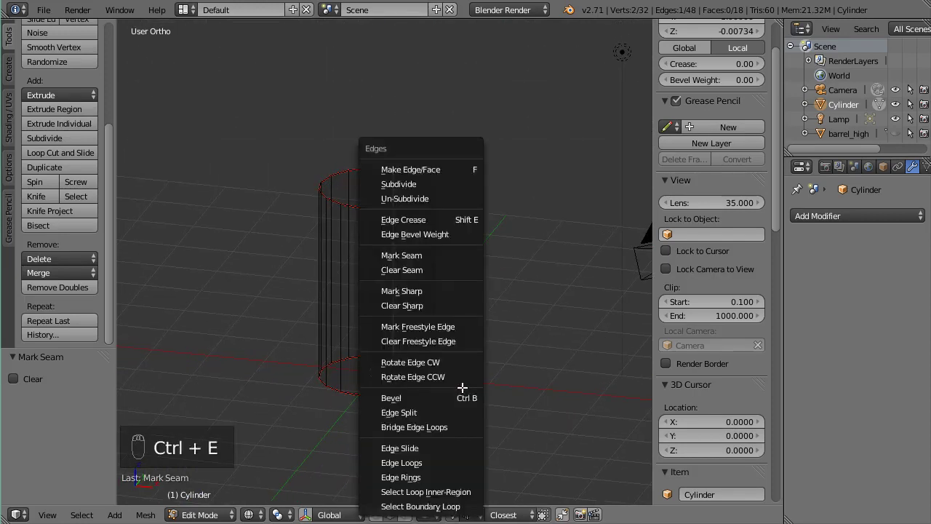
pyautogui.click(426, 255)
pyautogui.press('z')
pyautogui.moveTo(528, 342); pyautogui.dragTo(401, 335, button='middle')
pyautogui.press('a')
pyautogui.moveTo(471, 337); pyautogui.dragTo(505, 342, button='middle')
pyautogui.scroll(3, 505, 342)
pyautogui.scroll(-2, 460, 344)
# Return to Object Mode and apply the cylinder's rotation and scale.
pyautogui.press('Tab')
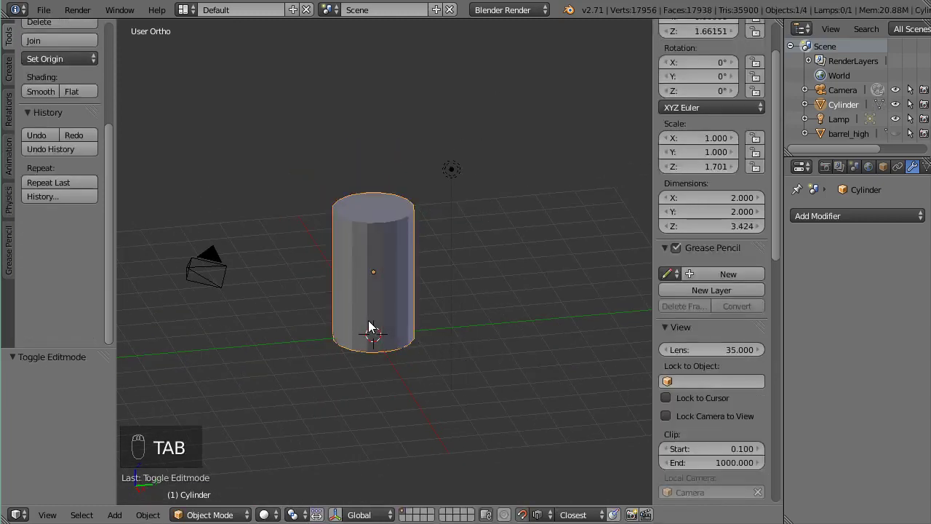
pyautogui.hotkey('ctrl', 'a')
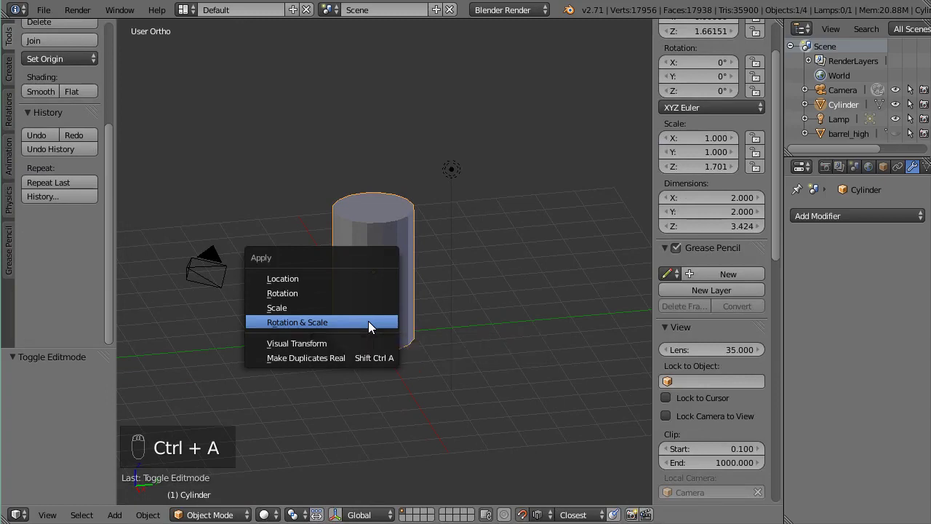
pyautogui.click(368, 321)
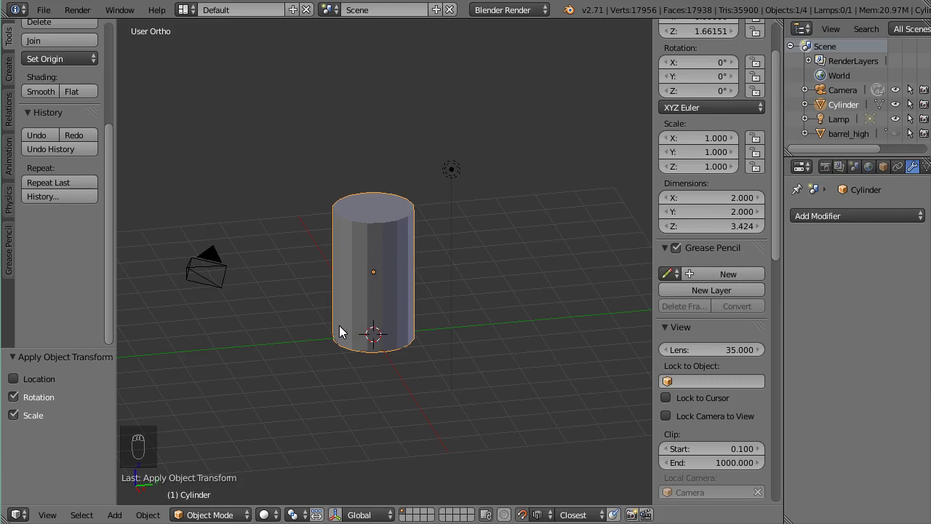
# Shade the low-poly cylinder smooth and add an Edge Split modifier to it.
pyautogui.click(40, 88)
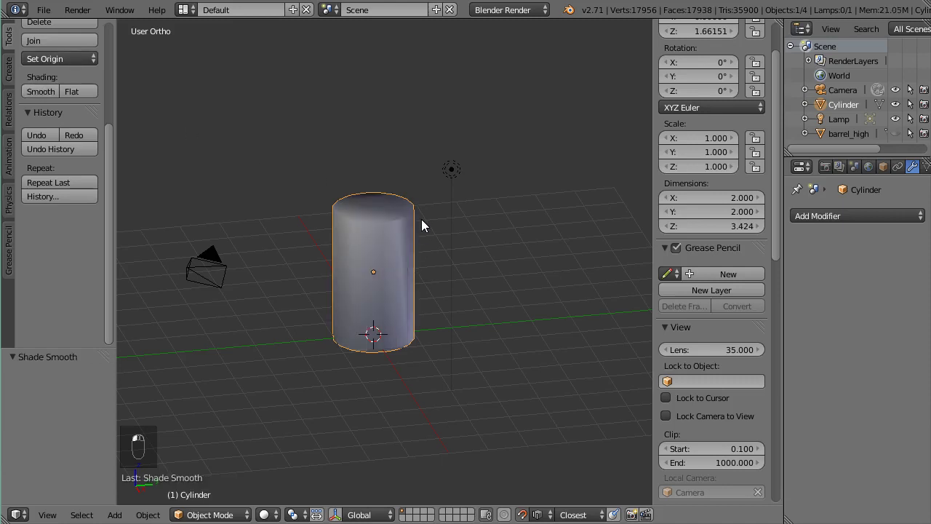
pyautogui.scroll(3, 355, 191)
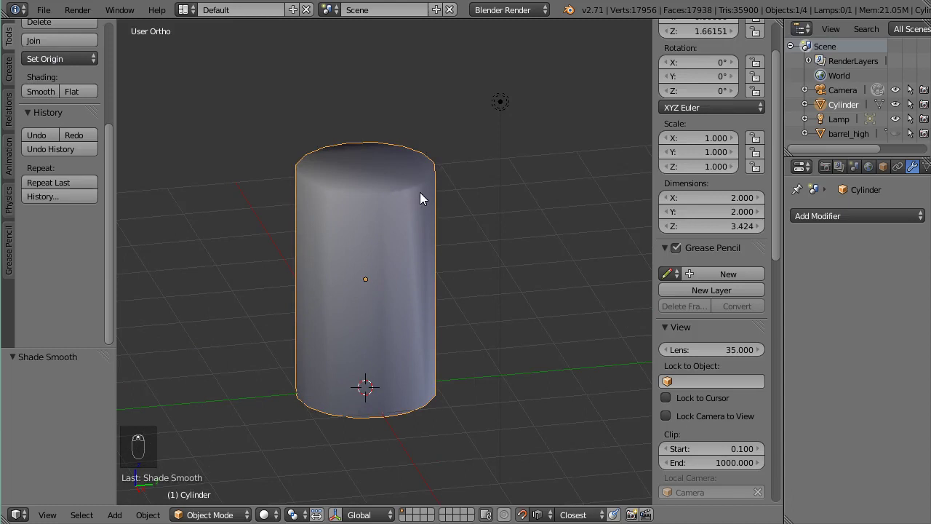
pyautogui.click(834, 216)
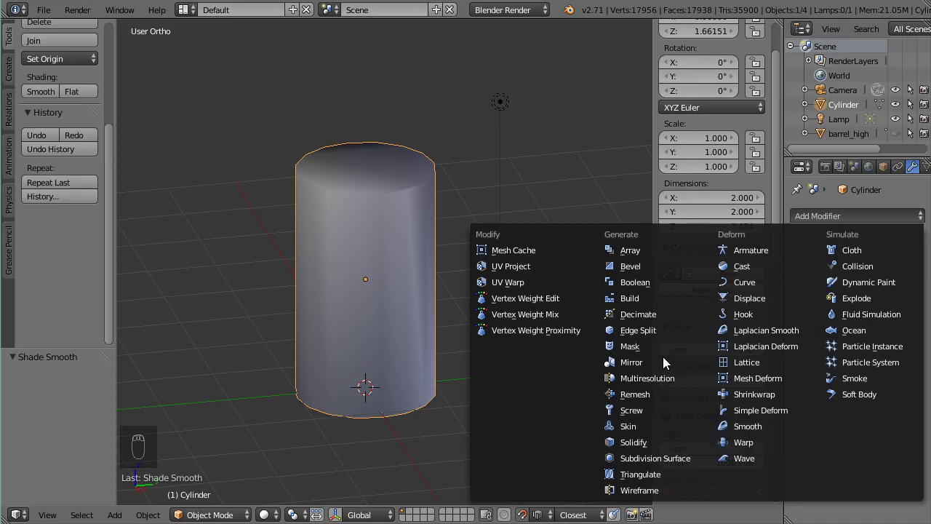
pyautogui.click(647, 332)
pyautogui.moveTo(556, 298); pyautogui.dragTo(497, 264, button='middle')
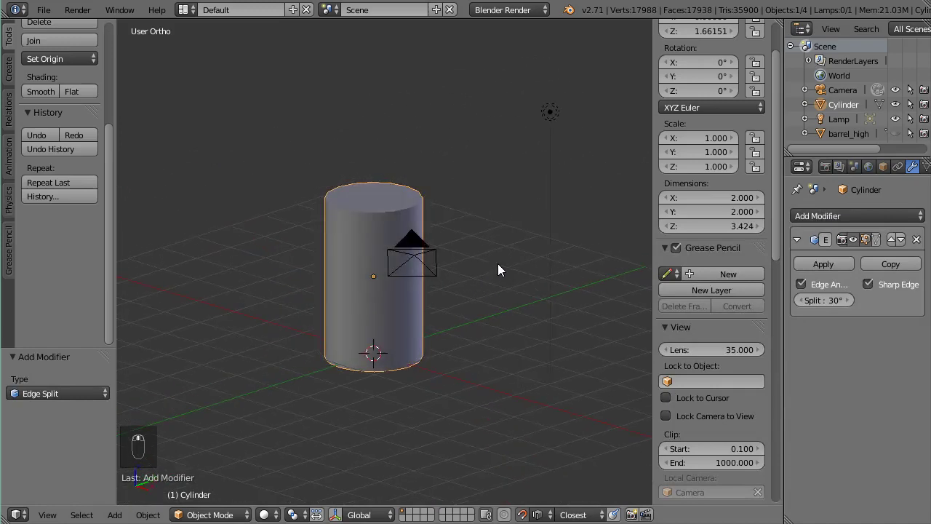
pyautogui.scroll(3, 497, 272)
pyautogui.scroll(-3, 497, 273)
pyautogui.moveTo(439, 268); pyautogui.dragTo(454, 262, button='middle')
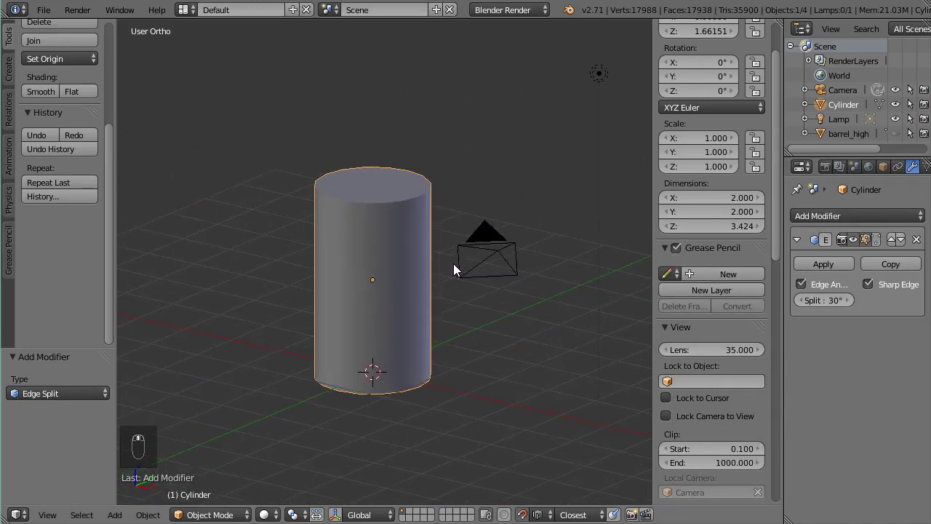
# Split the 3D view into two side-by-side areas and make the new one a UV/Image Editor.
pyautogui.press('KP_1')
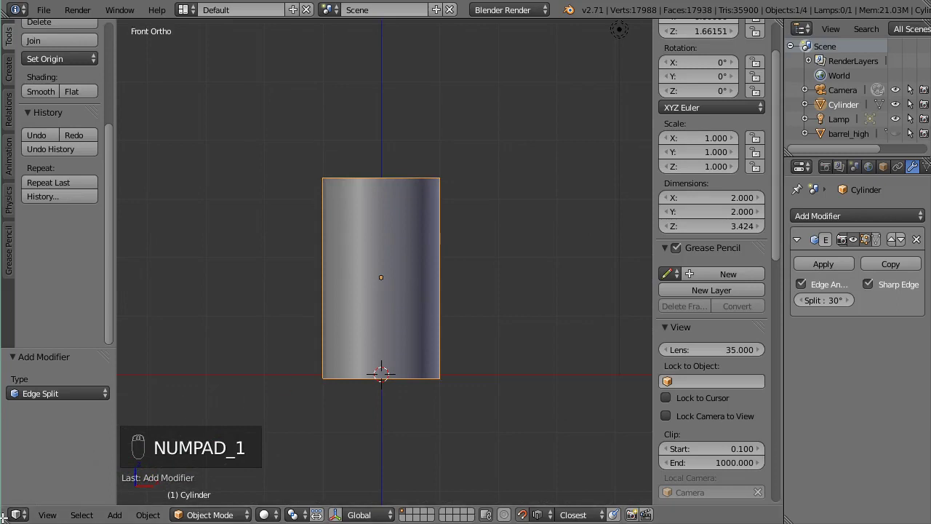
pyautogui.moveTo(4, 515); pyautogui.dragTo(282, 474)
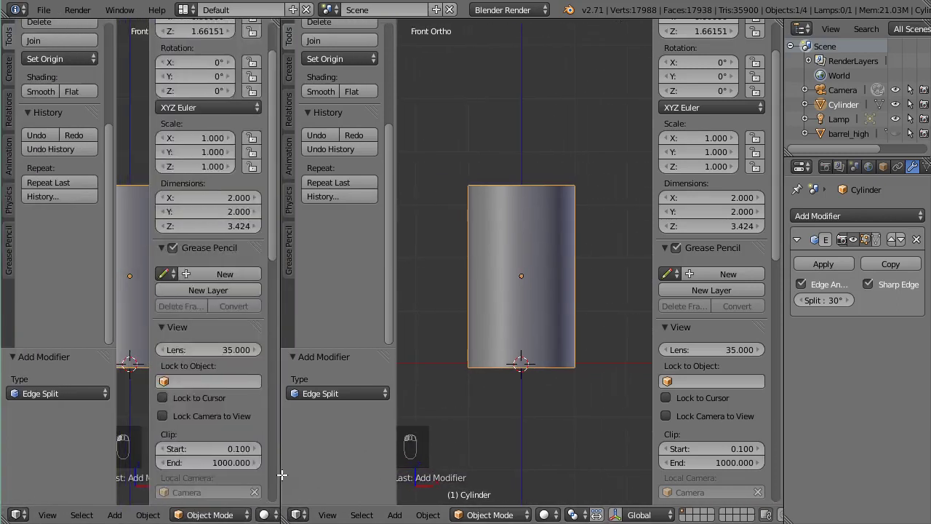
pyautogui.click(16, 515)
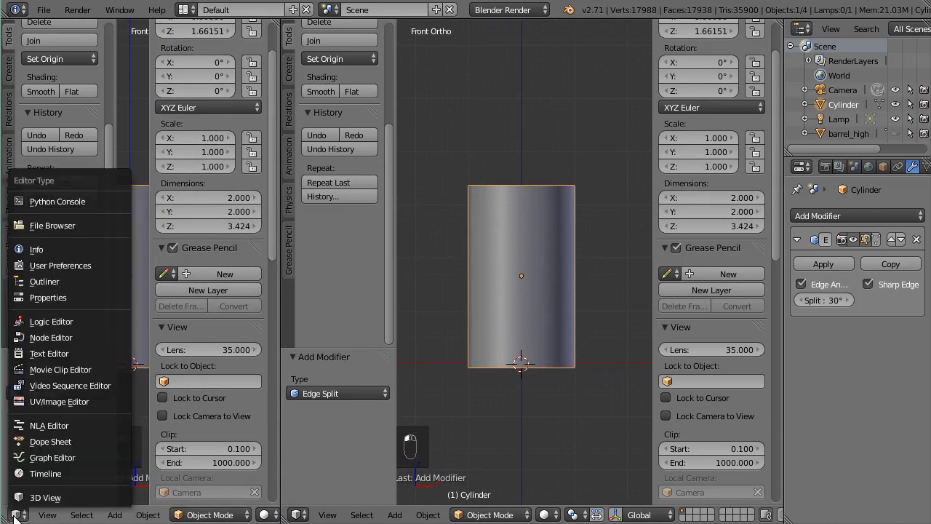
pyautogui.click(58, 401)
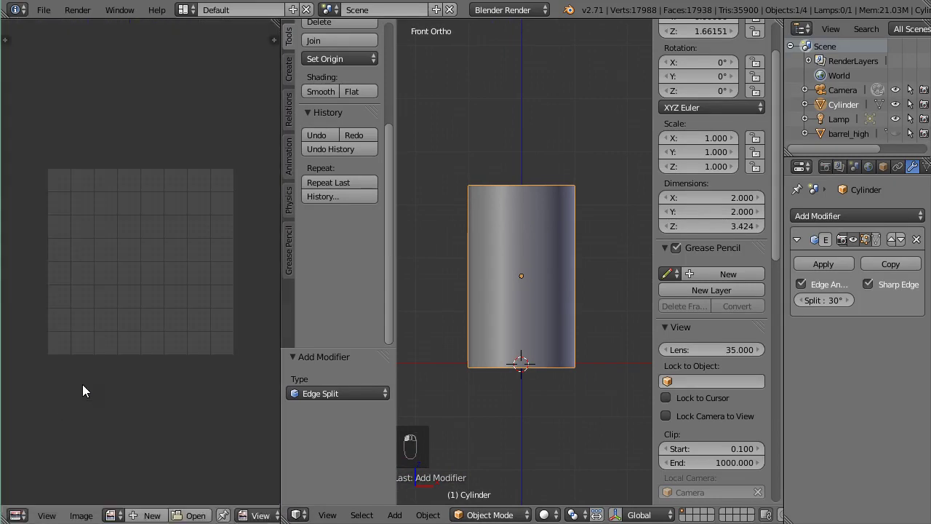
# Create a new image named barrel_normal with the UV Grid generated type.
pyautogui.click(149, 515)
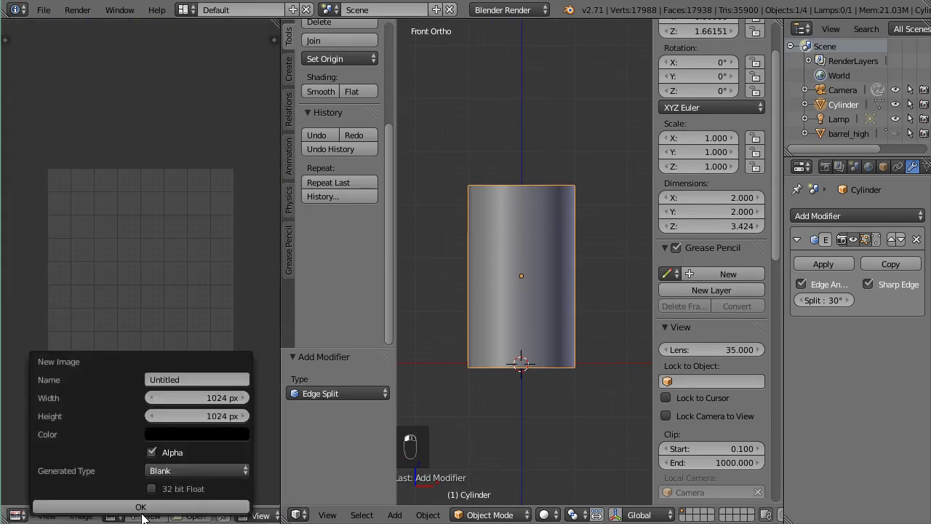
pyautogui.click(193, 379)
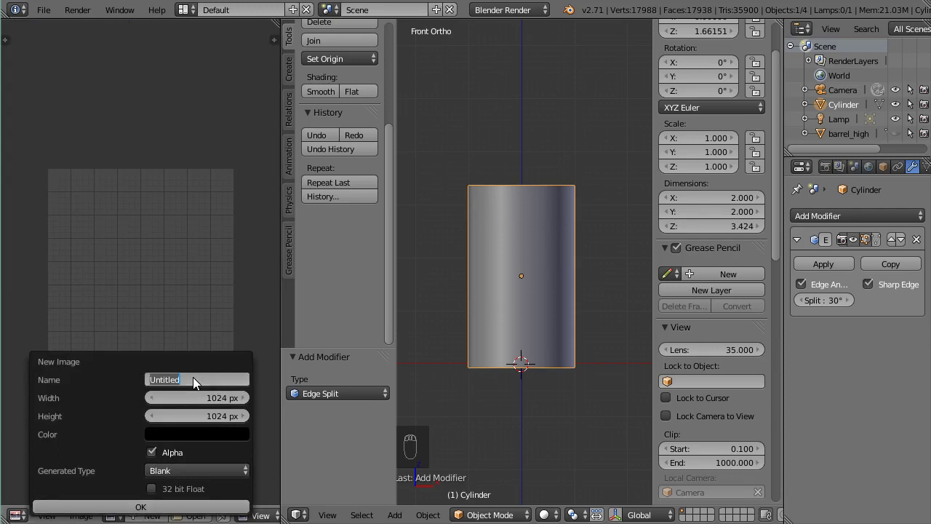
pyautogui.write('barr')
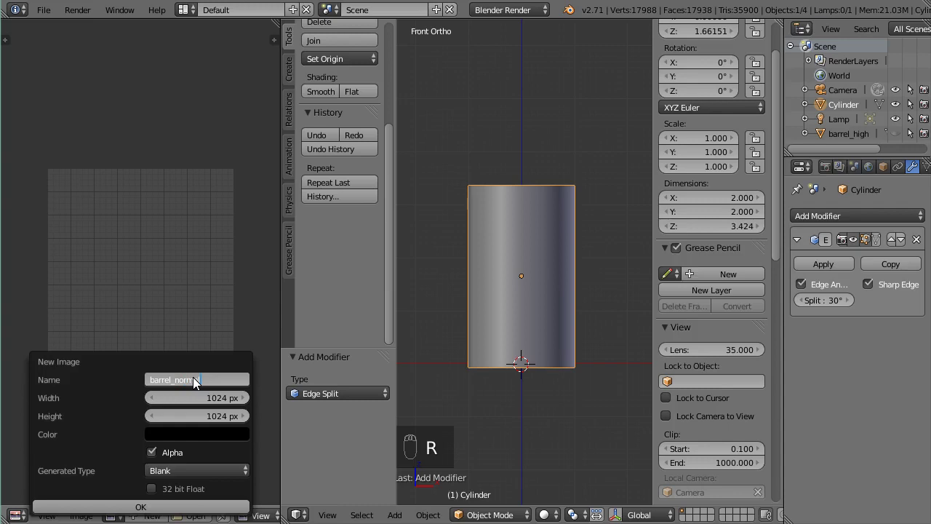
pyautogui.write('el_norm')
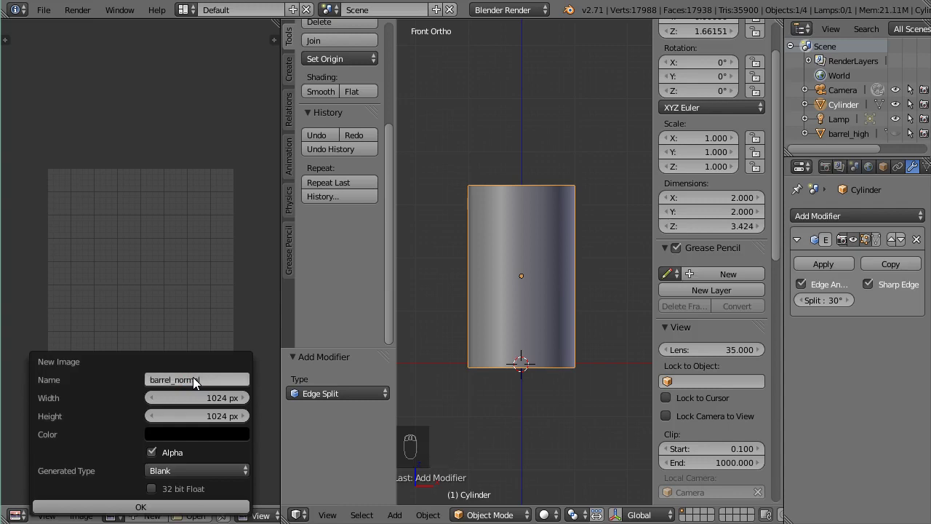
pyautogui.write('al')
pyautogui.press('Return')
pyautogui.click(191, 469)
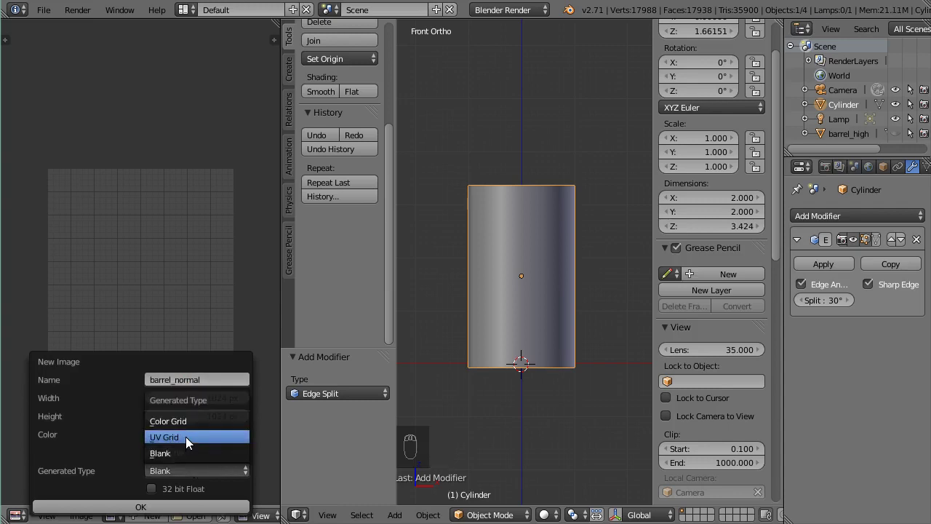
pyautogui.click(186, 436)
pyautogui.click(175, 507)
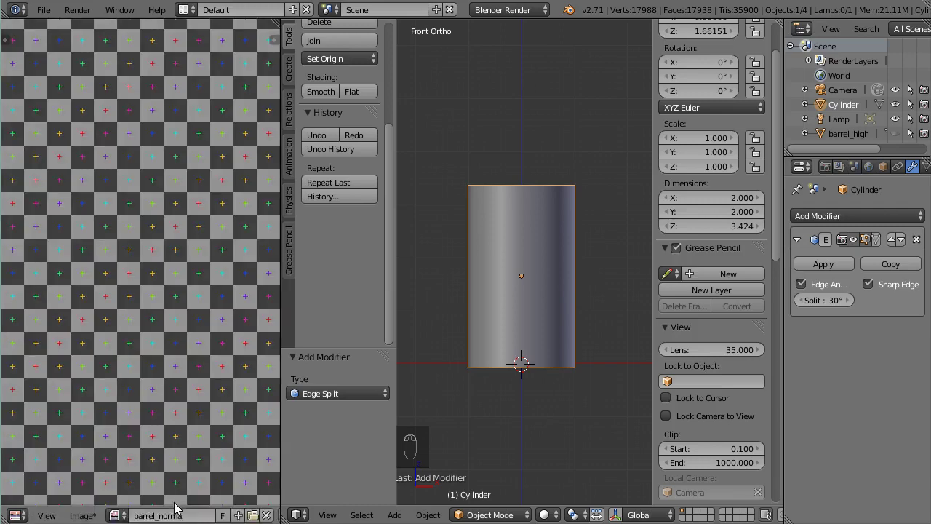
pyautogui.scroll(-3, 439, 300)
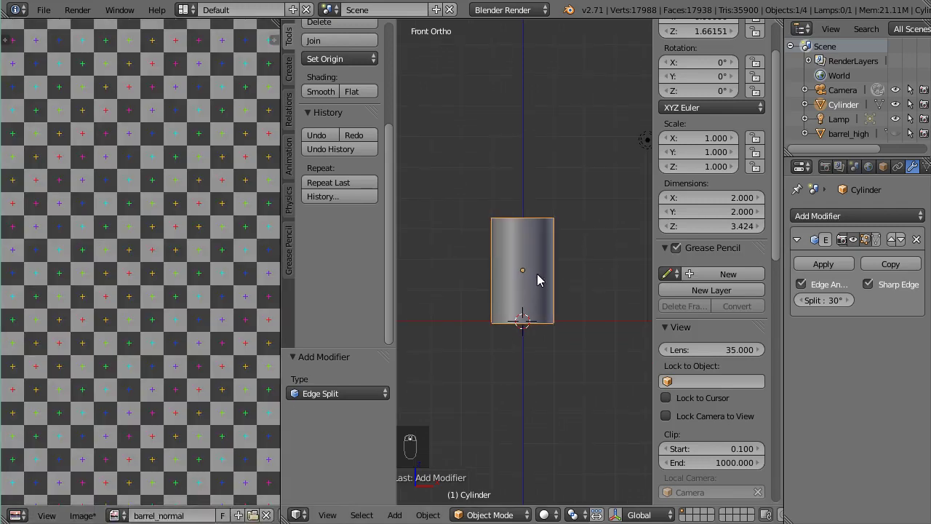
pyautogui.scroll(-4, 166, 337)
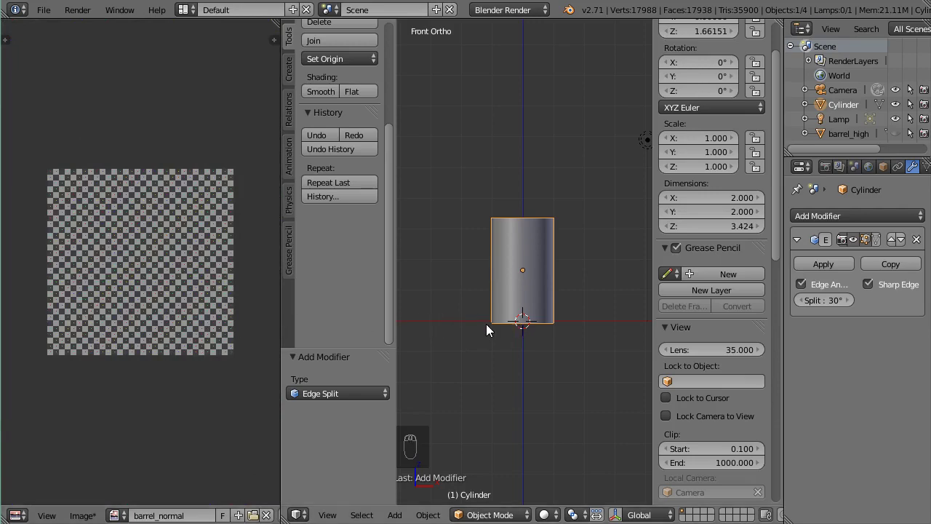
# Unwrap all of the cylinder's faces in Edit Mode along the marked seams onto the barrel_normal image.
pyautogui.press('Tab')
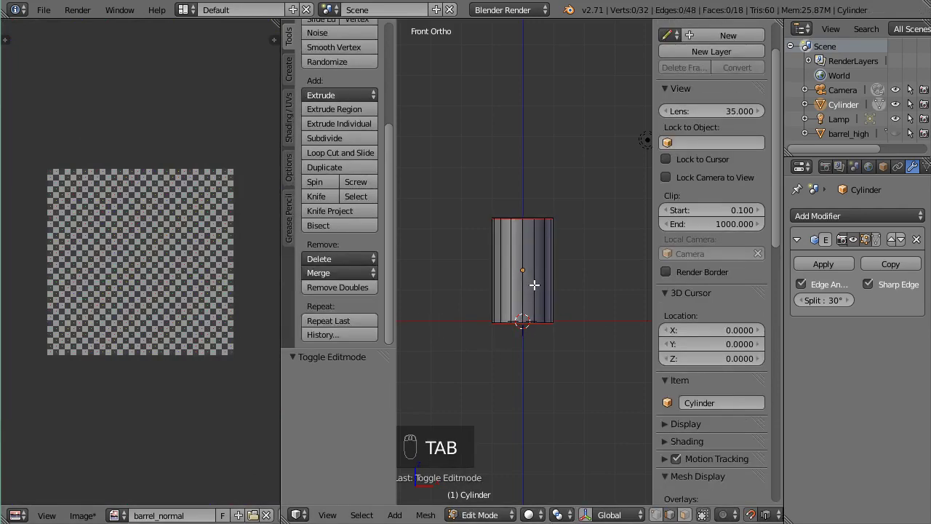
pyautogui.press('a')
pyautogui.press('a')
pyautogui.press('u')
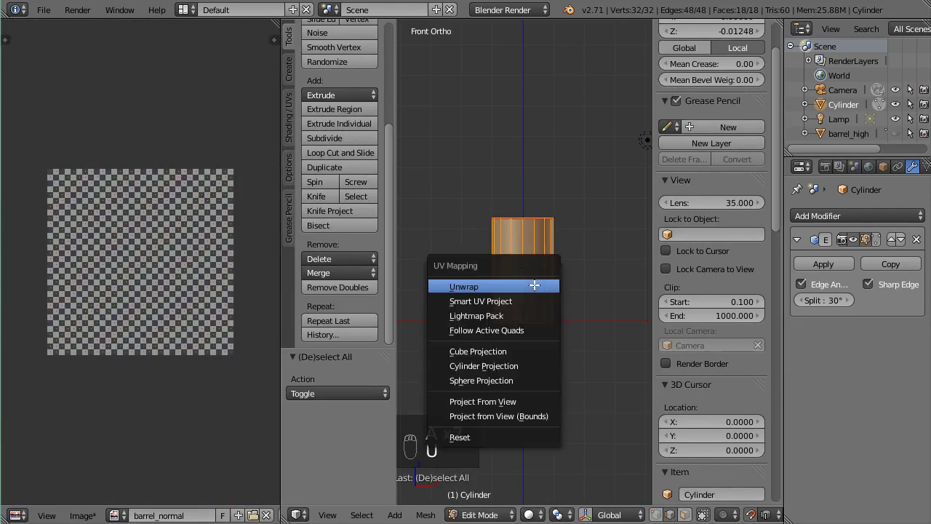
pyautogui.click(534, 284)
pyautogui.scroll(3, 200, 344)
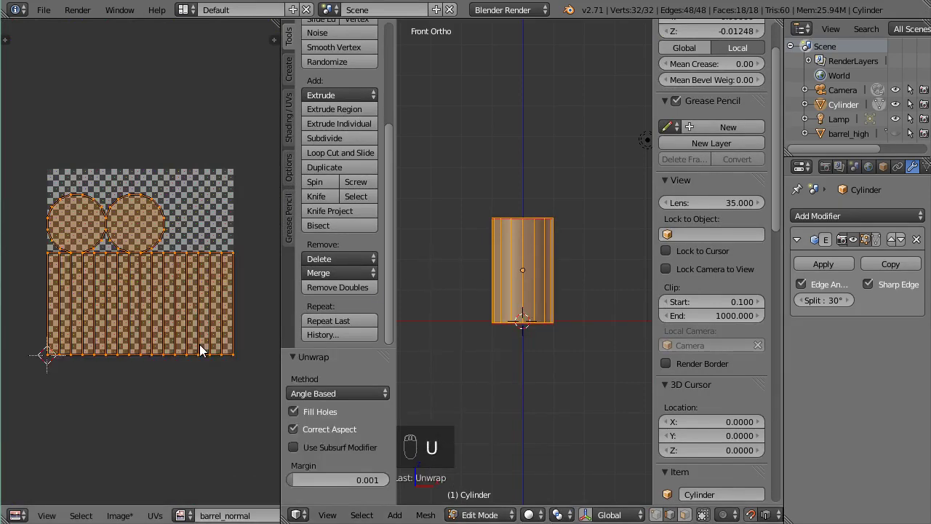
pyautogui.scroll(-2, 199, 344)
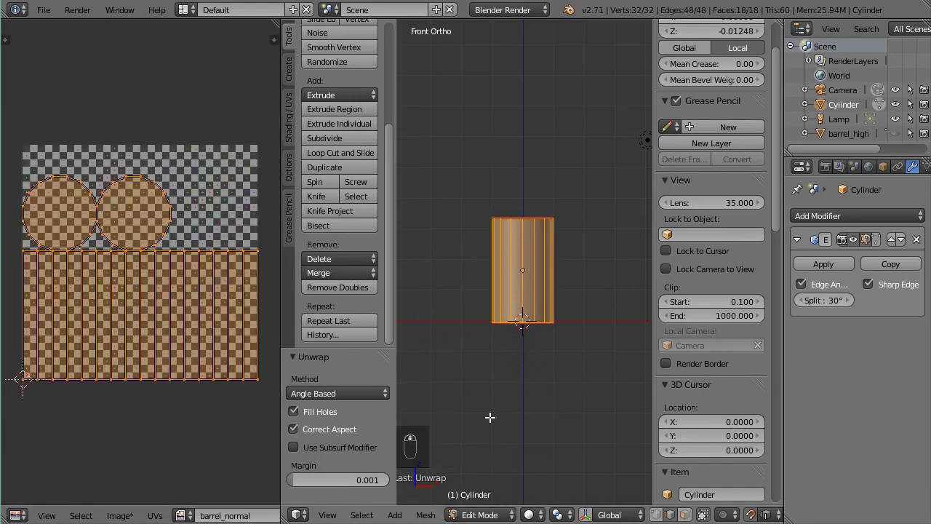
# Set the 3D view's viewport shading to Texture to check the grid on the cylinder.
pyautogui.click(532, 514)
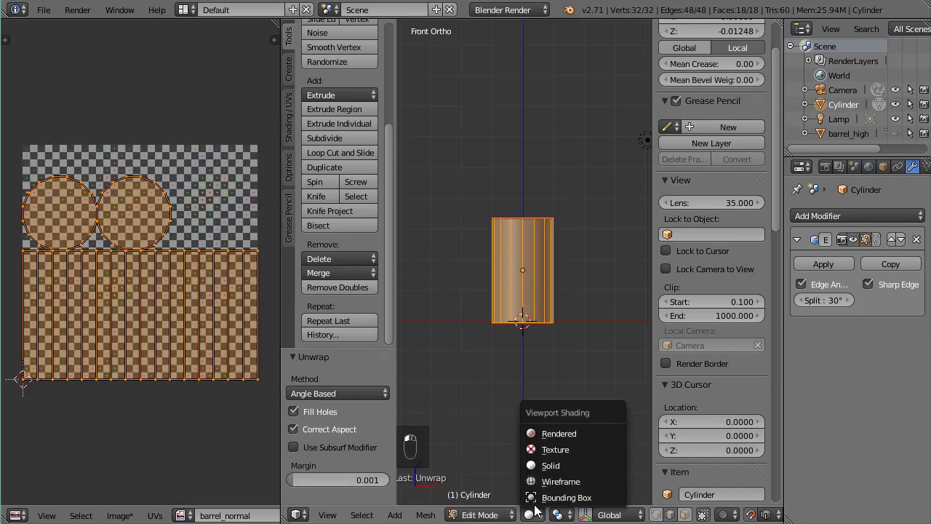
pyautogui.click(556, 450)
pyautogui.scroll(-2, 551, 370)
pyautogui.scroll(-3, 551, 370)
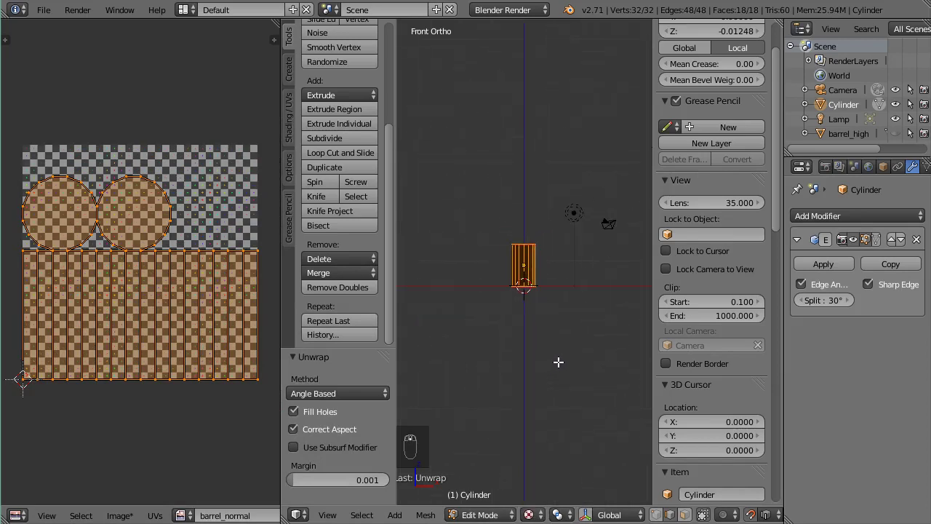
pyautogui.scroll(6, 558, 363)
pyautogui.scroll(-5, 558, 362)
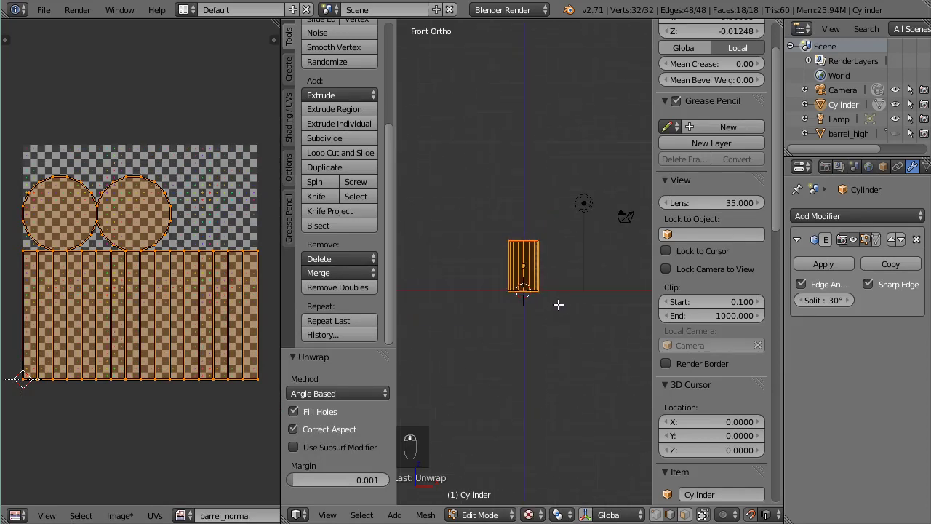
# Return the cylinder to Object Mode and move the lamp to layer 3.
pyautogui.press('Tab')
pyautogui.rightClick(584, 203)
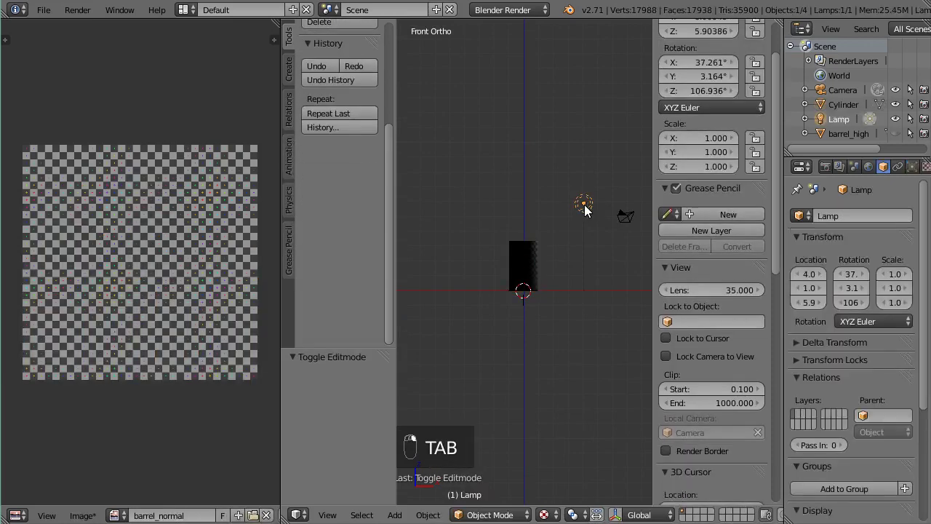
pyautogui.press('m')
pyautogui.press('3')
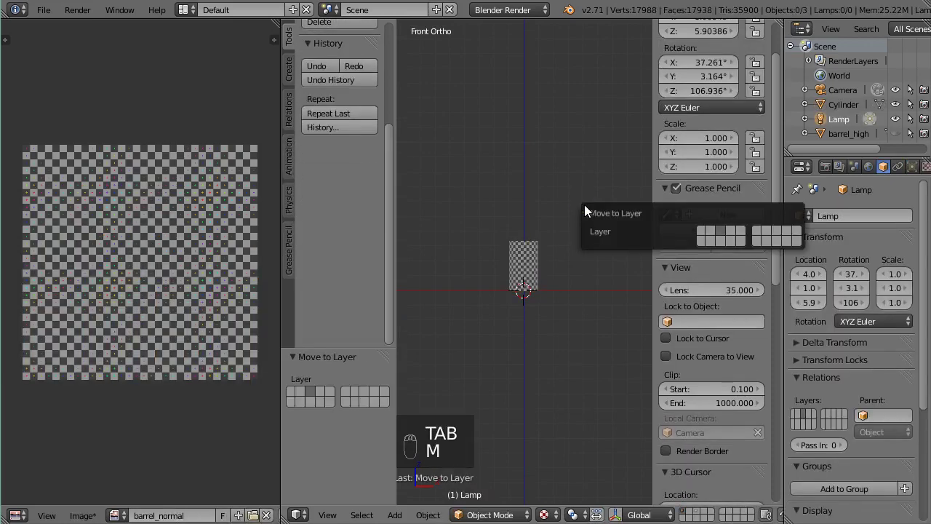
# Examine the UV grid on the cylinder's side, top and bottom for stretching and evenly sized squares.
pyautogui.scroll(5, 559, 355)
pyautogui.scroll(-2, 563, 349)
pyautogui.moveTo(563, 349); pyautogui.dragTo(508, 377, button='middle')
pyautogui.scroll(7, 566, 397)
pyautogui.scroll(-5, 565, 395)
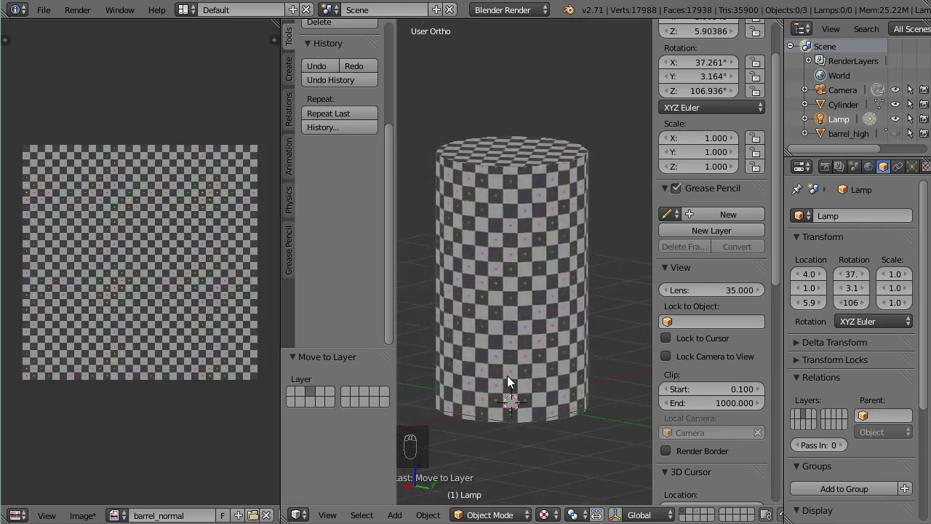
pyautogui.moveTo(547, 306); pyautogui.dragTo(549, 349, button='middle')
pyautogui.moveTo(549, 306); pyautogui.dragTo(532, 314, button='middle')
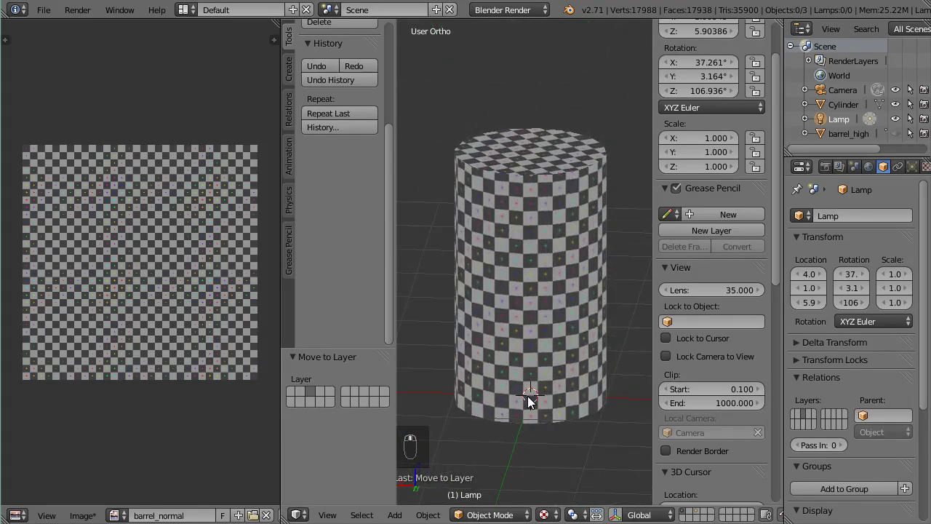
pyautogui.moveTo(528, 395); pyautogui.dragTo(568, 368, button='middle')
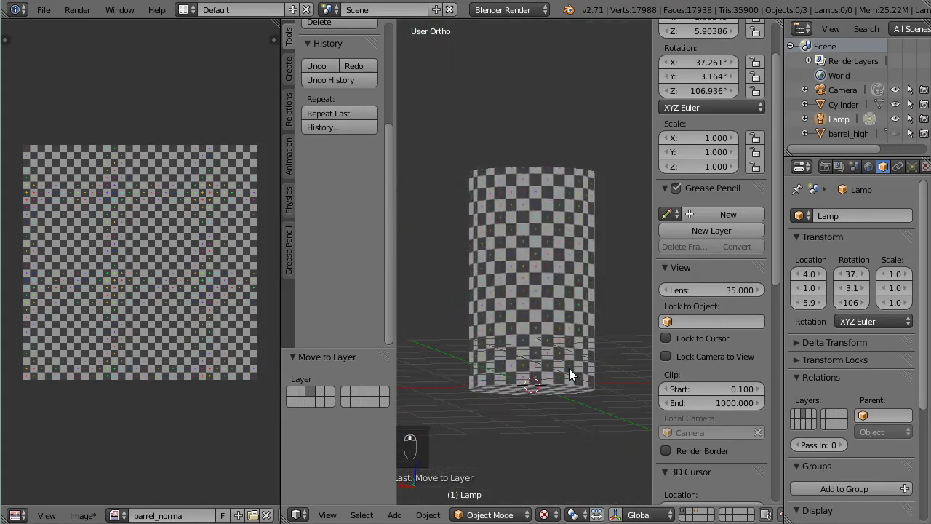
pyautogui.scroll(6, 549, 330)
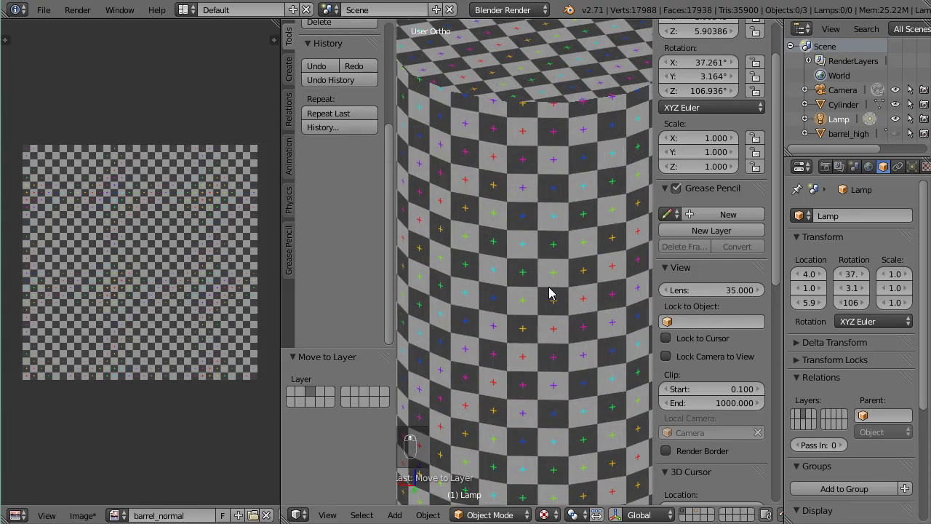
pyautogui.scroll(-6, 549, 293)
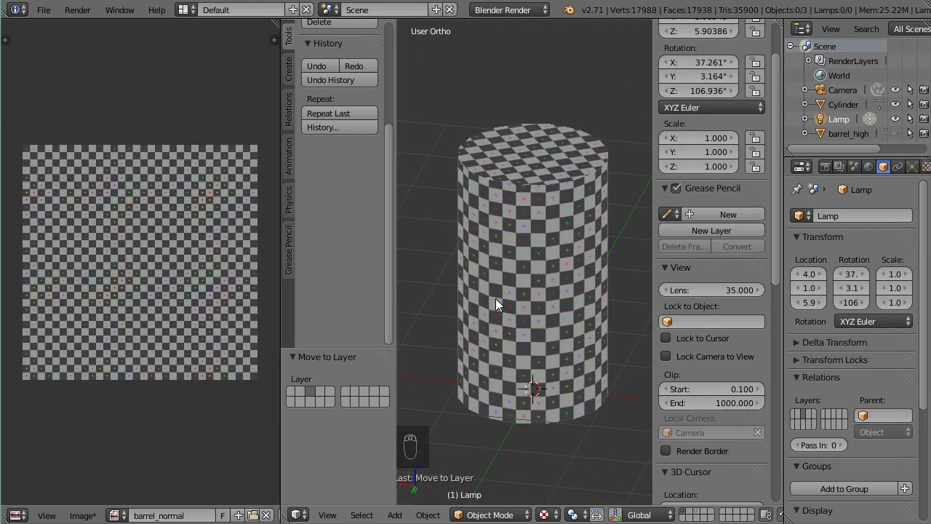
pyautogui.scroll(-2, 515, 283)
pyautogui.moveTo(516, 283); pyautogui.dragTo(561, 267, button='middle')
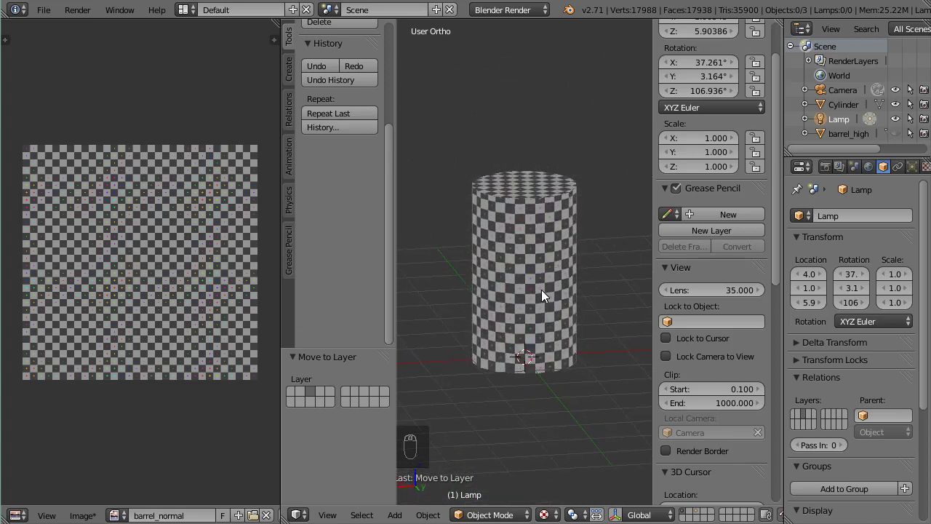
# Select the Cylinder object and rename it barrel_low.
pyautogui.rightClick(542, 256)
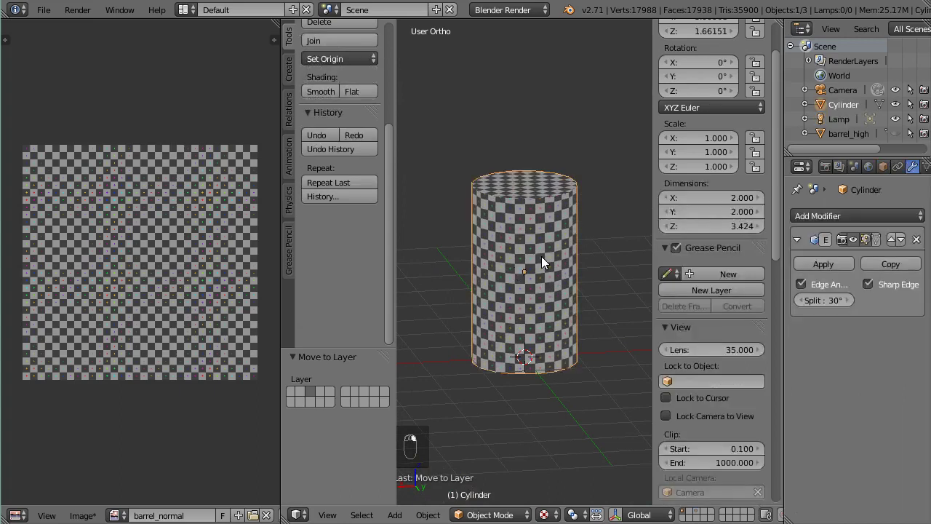
pyautogui.doubleClick(843, 104)
pyautogui.write('barrel_low')
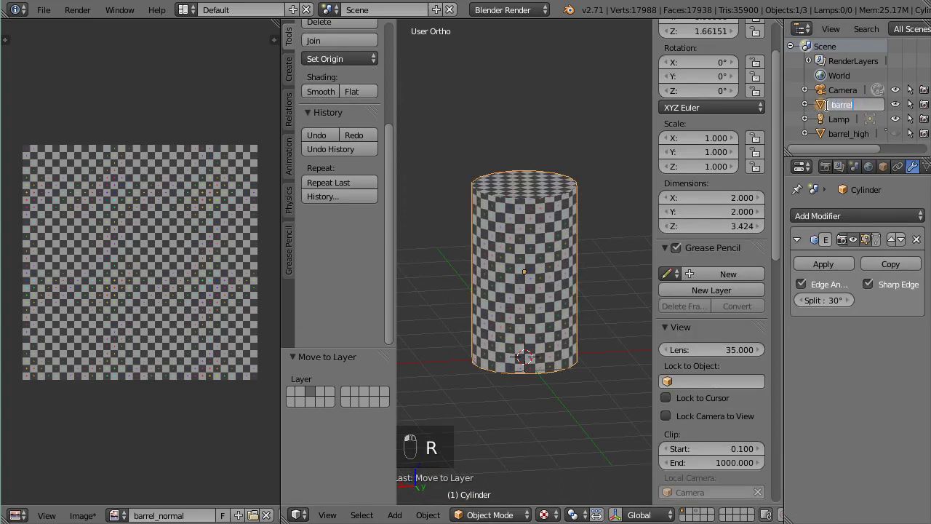
pyautogui.press('Return')
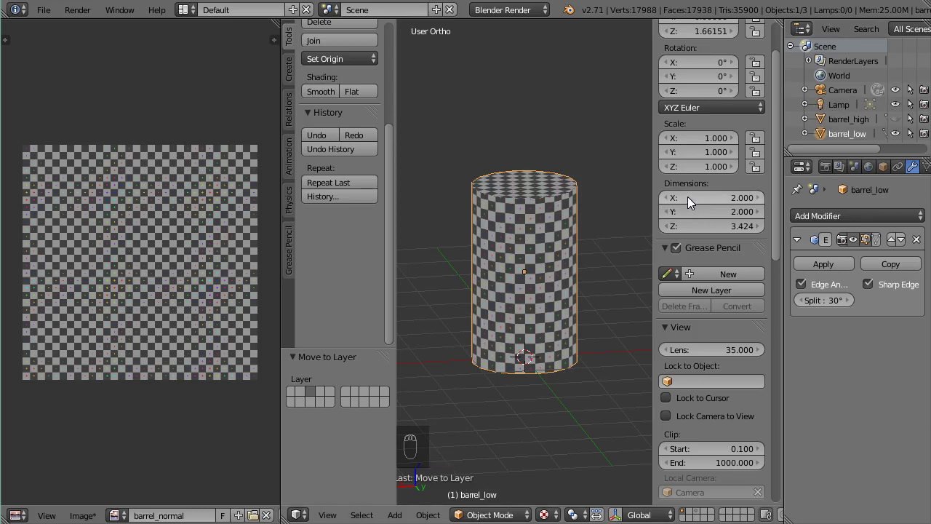
# Unhide the barrel_high object so it shows together with the low-poly cylinder.
pyautogui.hotkey('alt', 'h')
pyautogui.hotkey('alt', 'h')
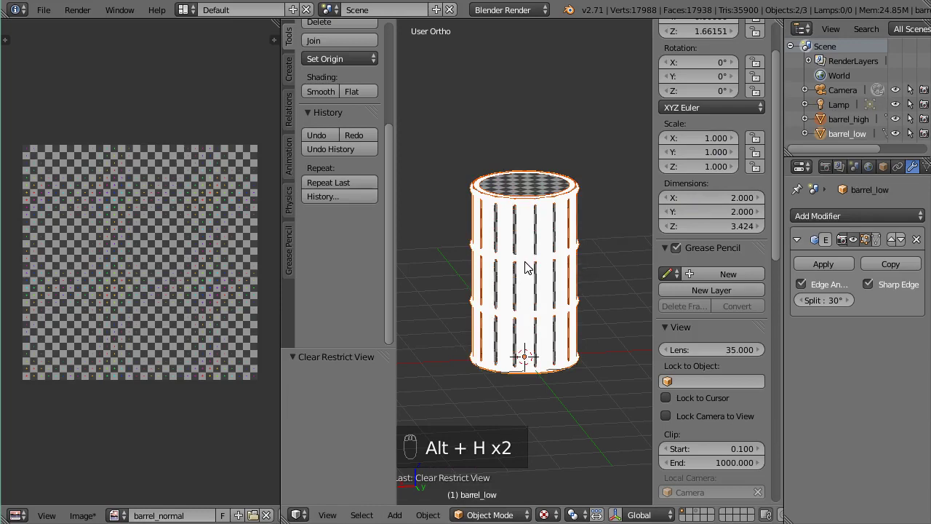
# Switch the 3D viewport shading to Solid.
pyautogui.click(545, 514)
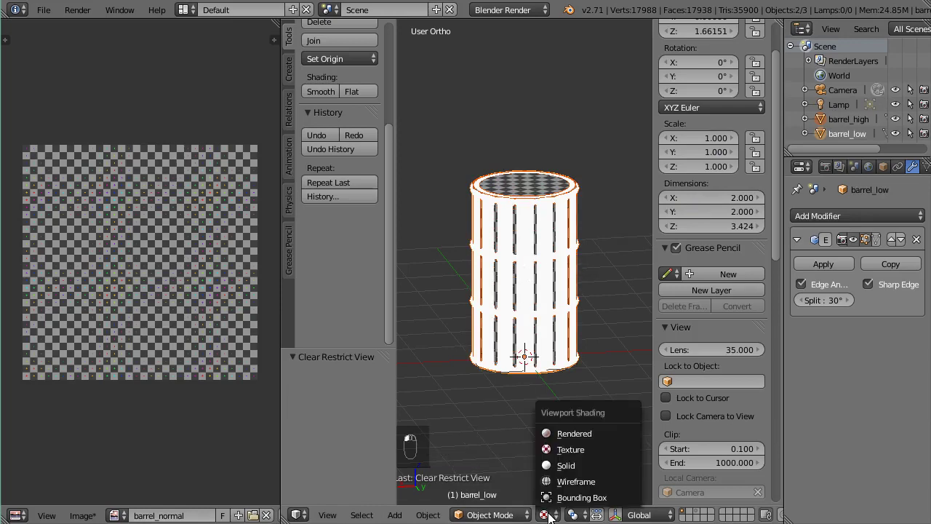
pyautogui.click(560, 464)
pyautogui.scroll(3, 530, 270)
pyautogui.scroll(-2, 530, 270)
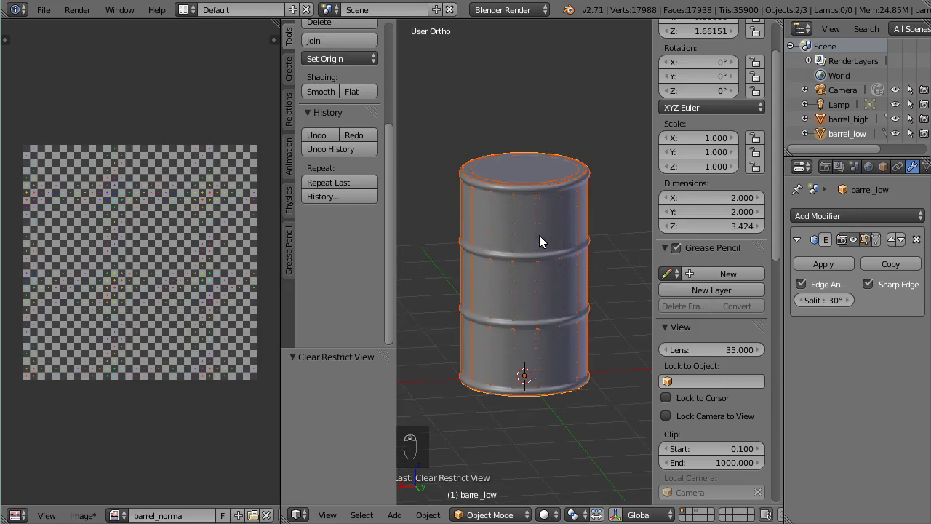
# Make barrel_low the only selected object and expand the Bake section of the render settings.
pyautogui.click(844, 119)
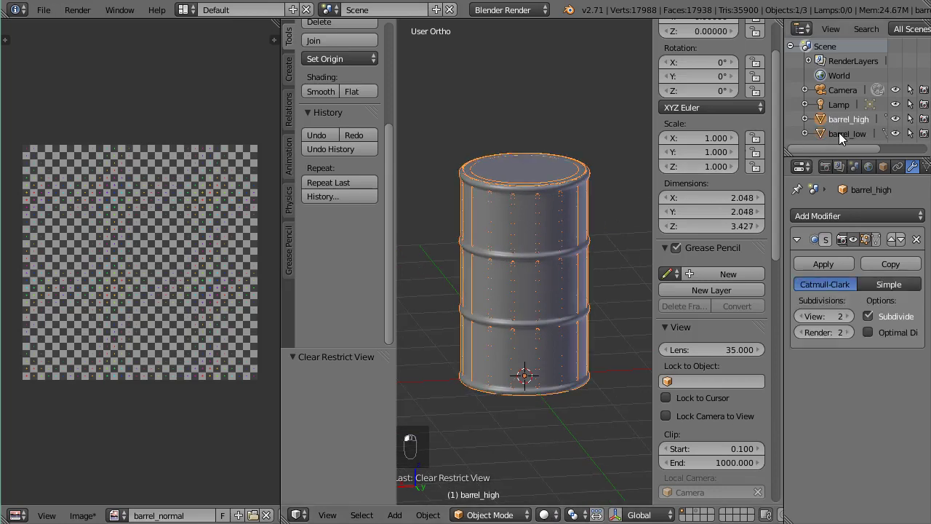
pyautogui.click(839, 134)
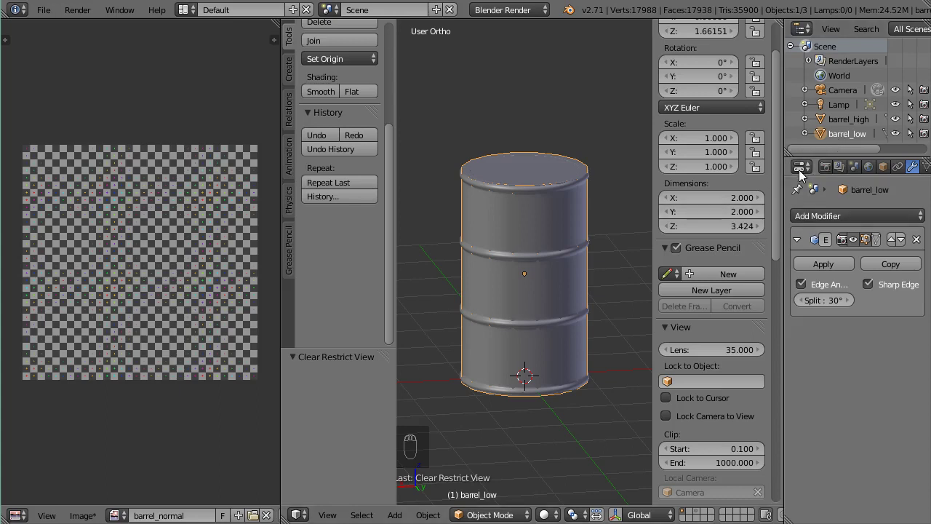
pyautogui.click(825, 166)
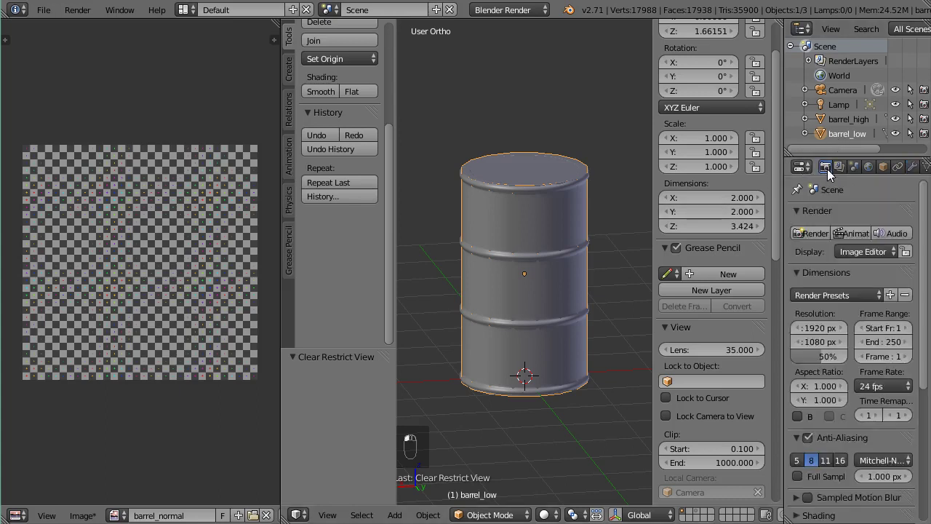
pyautogui.scroll(-3, 890, 428)
pyautogui.scroll(-3, 866, 426)
pyautogui.click(839, 422)
pyautogui.scroll(-2, 839, 423)
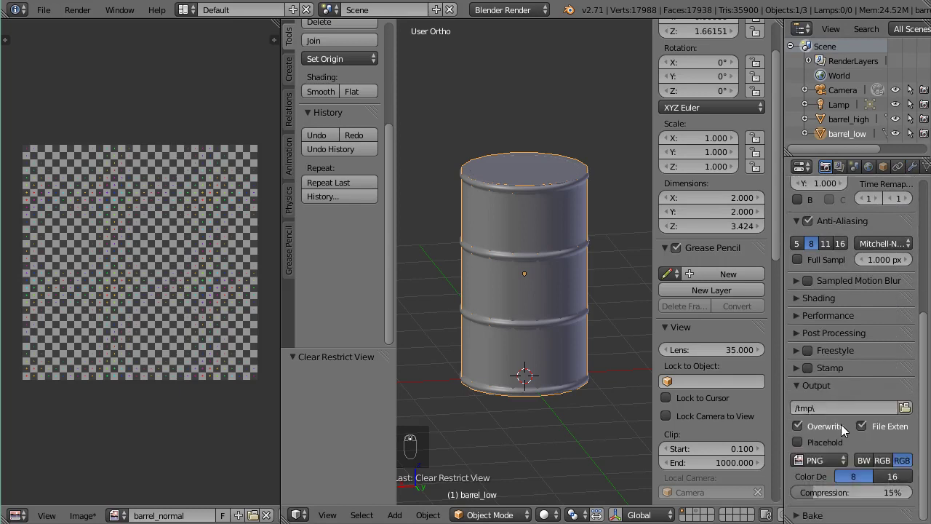
pyautogui.click(807, 515)
pyautogui.scroll(-4, 811, 495)
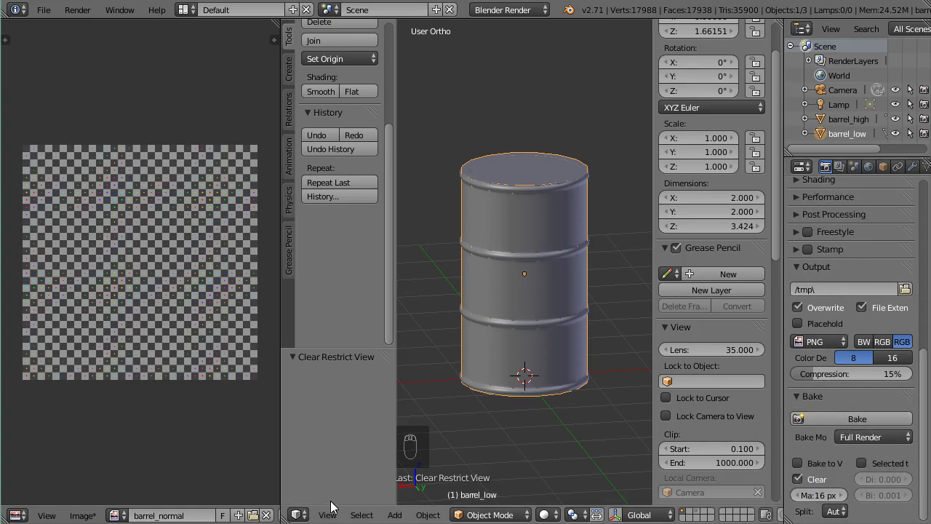
# Set the bake mode to Normals and enable Selected to Active, widening the cramped settings area.
pyautogui.moveTo(281, 443); pyautogui.dragTo(144, 445)
pyautogui.click(858, 436)
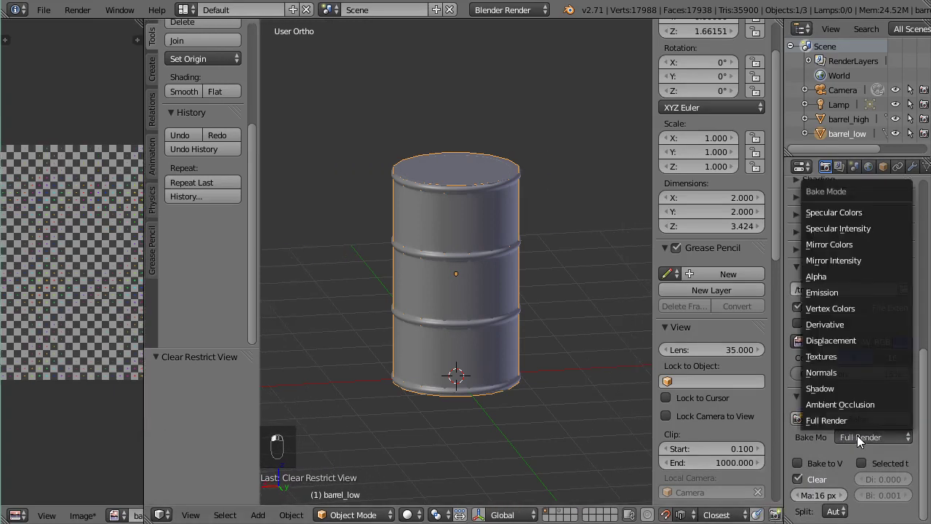
pyautogui.click(824, 371)
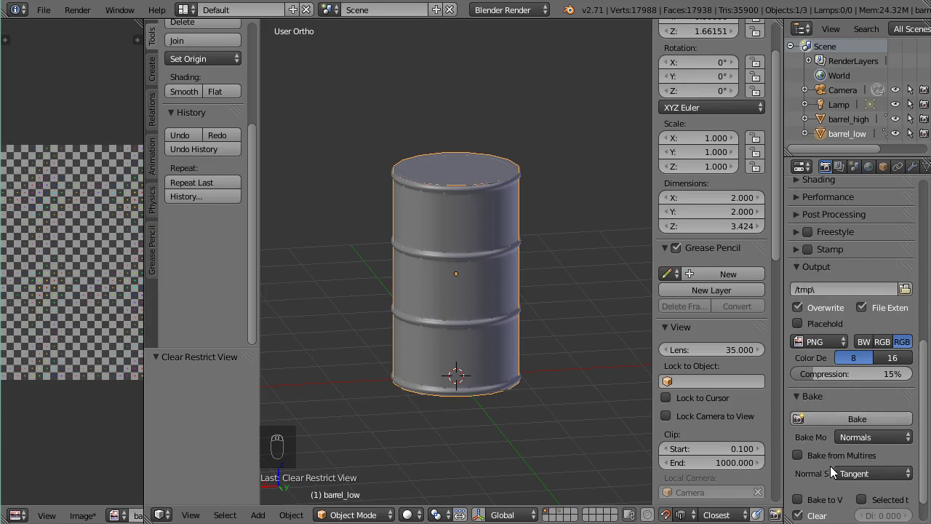
pyautogui.scroll(-1, 825, 466)
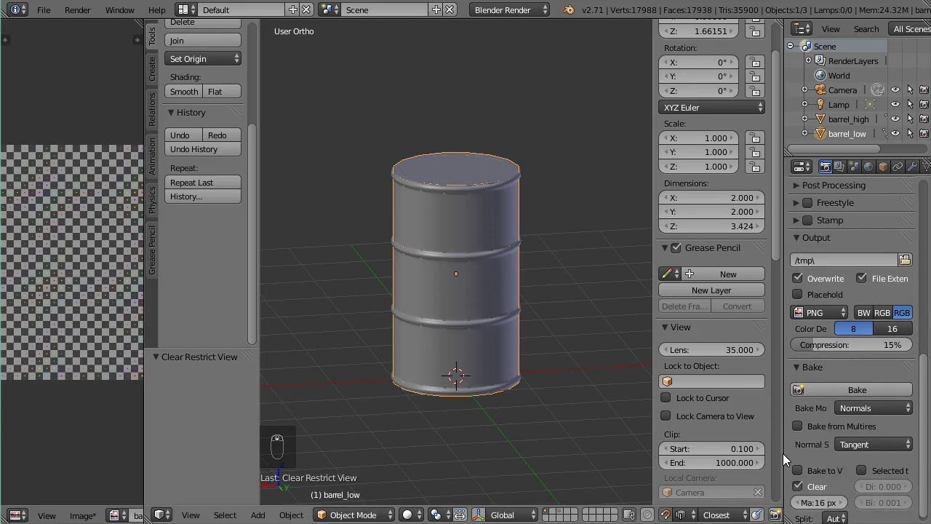
pyautogui.moveTo(783, 454); pyautogui.dragTo(720, 453)
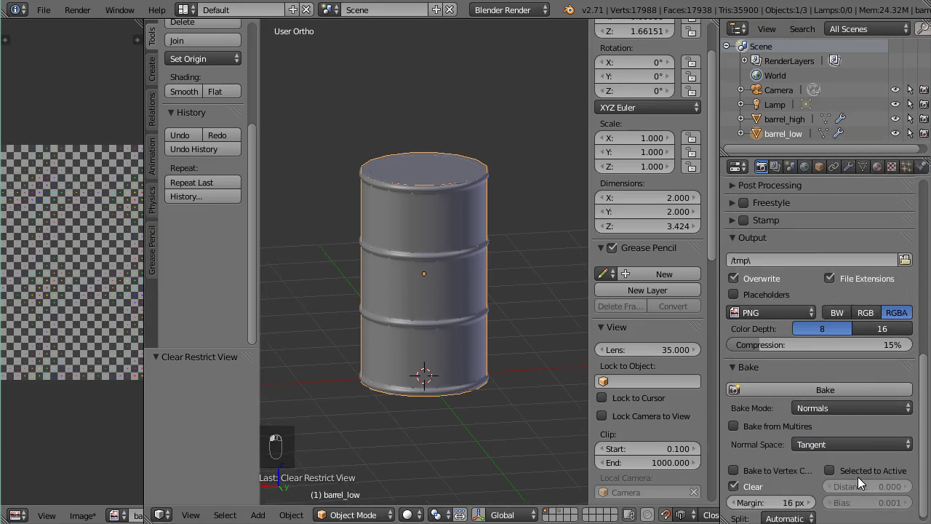
pyautogui.click(829, 471)
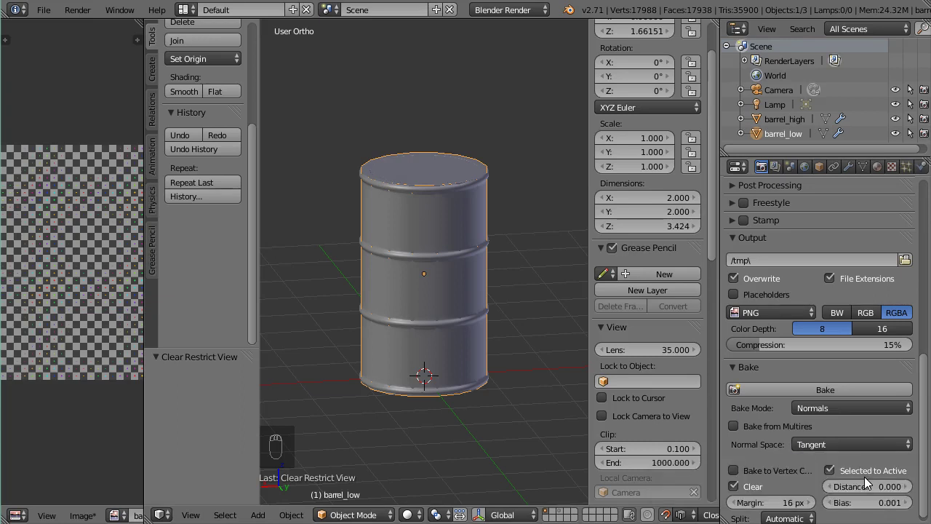
pyautogui.moveTo(440, 315); pyautogui.dragTo(406, 266, button='middle')
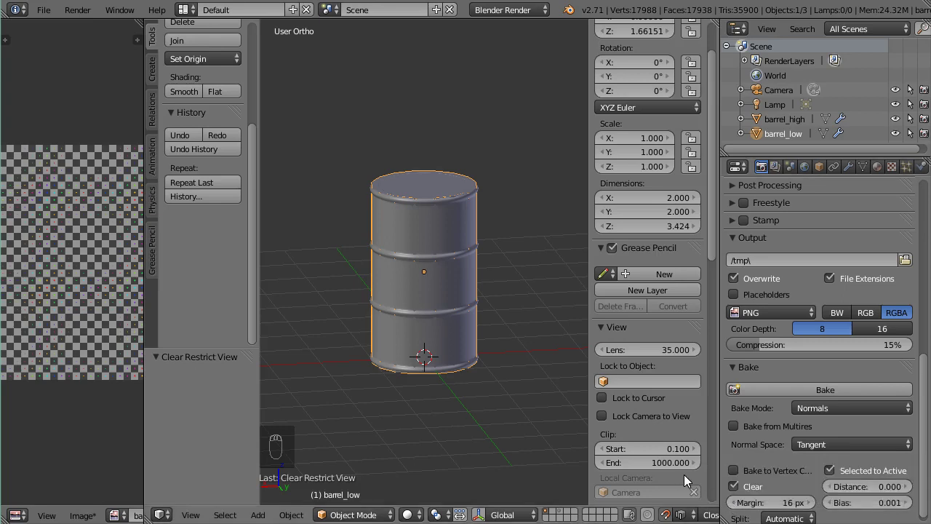
# Set the bake margin to 8 px.
pyautogui.click(734, 503)
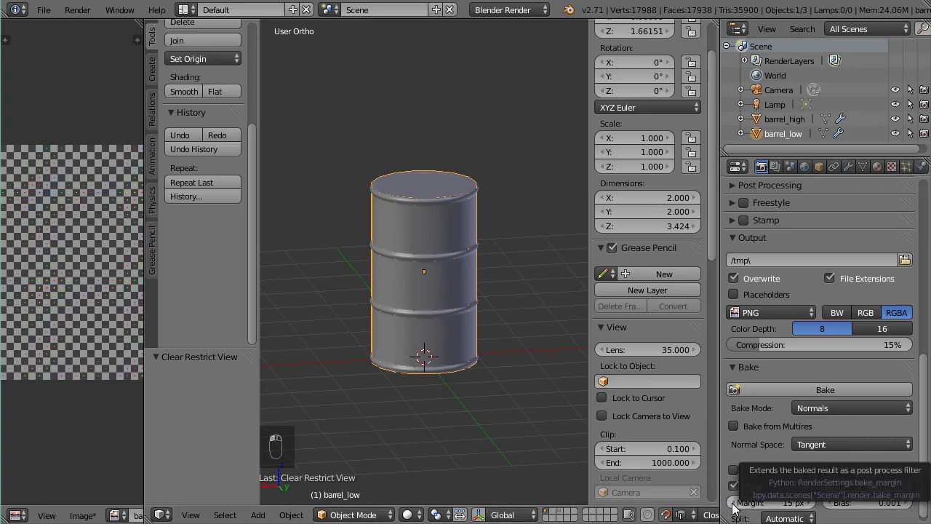
pyautogui.click(733, 504)
pyautogui.click(734, 503)
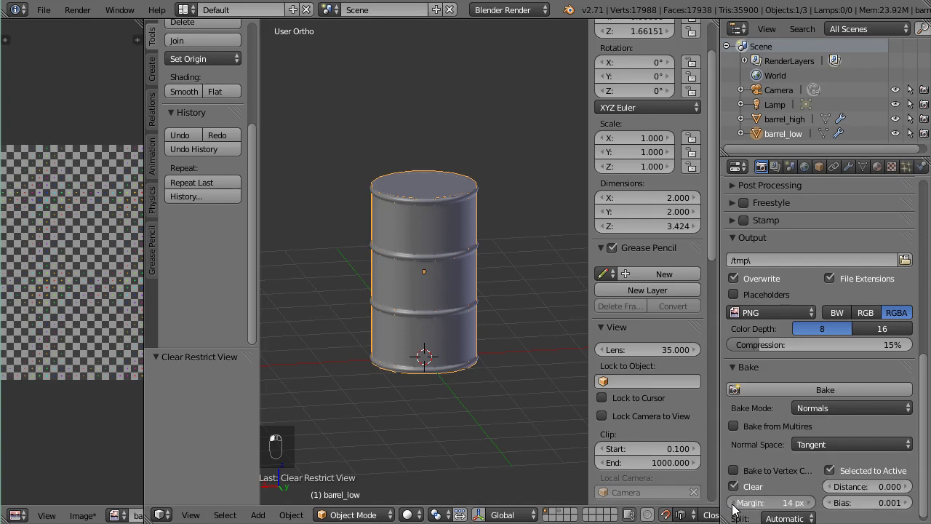
pyautogui.click(733, 504)
pyautogui.click(733, 503)
pyautogui.click(733, 503)
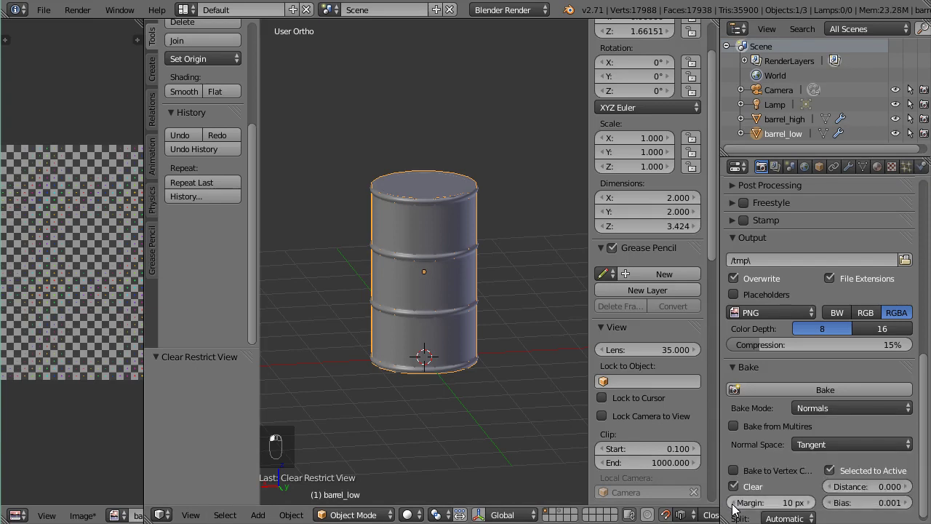
pyautogui.click(734, 504)
pyautogui.click(733, 503)
pyautogui.click(733, 503)
pyautogui.click(733, 503)
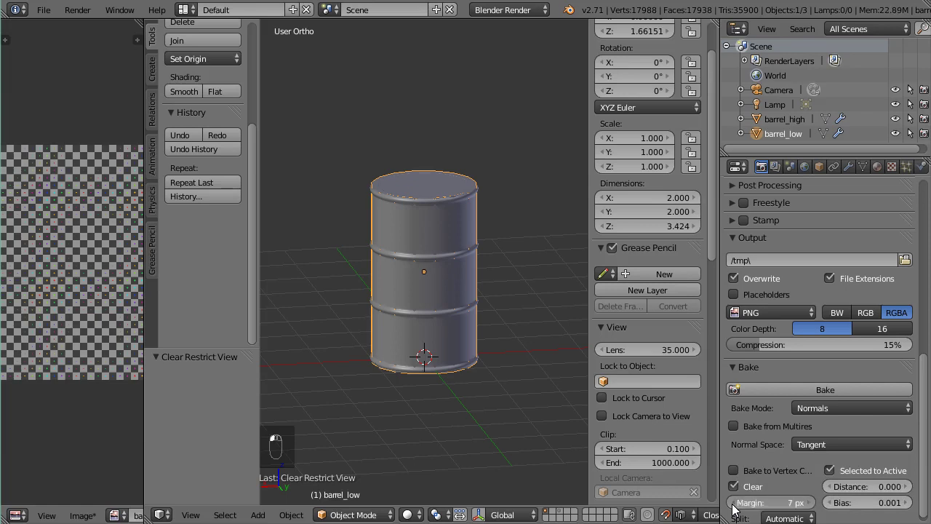
pyautogui.click(809, 503)
pyautogui.click(809, 503)
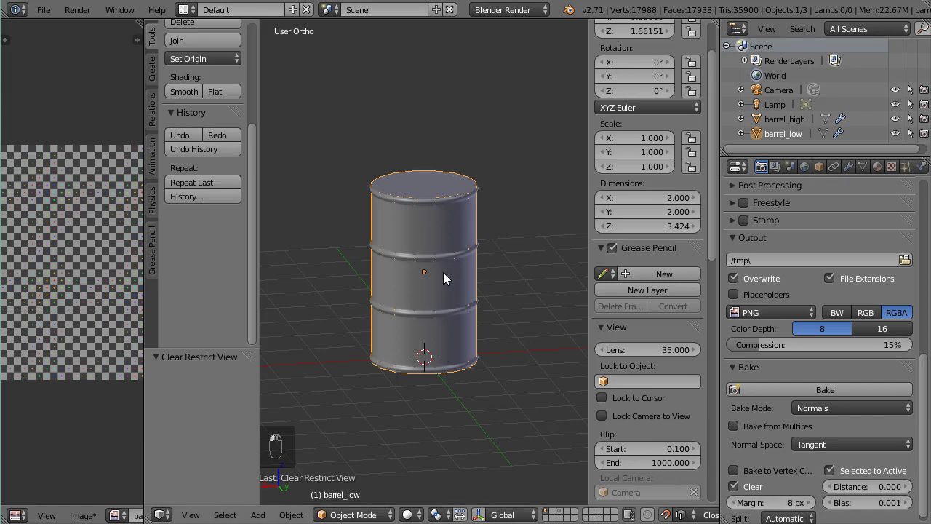
# Put barrel_low in Edit Mode, widen the UV editor, and scale the whole UV layout by 0.9.
pyautogui.scroll(1, 437, 300)
pyautogui.scroll(-2, 437, 300)
pyautogui.scroll(2, 437, 300)
pyautogui.press('Tab')
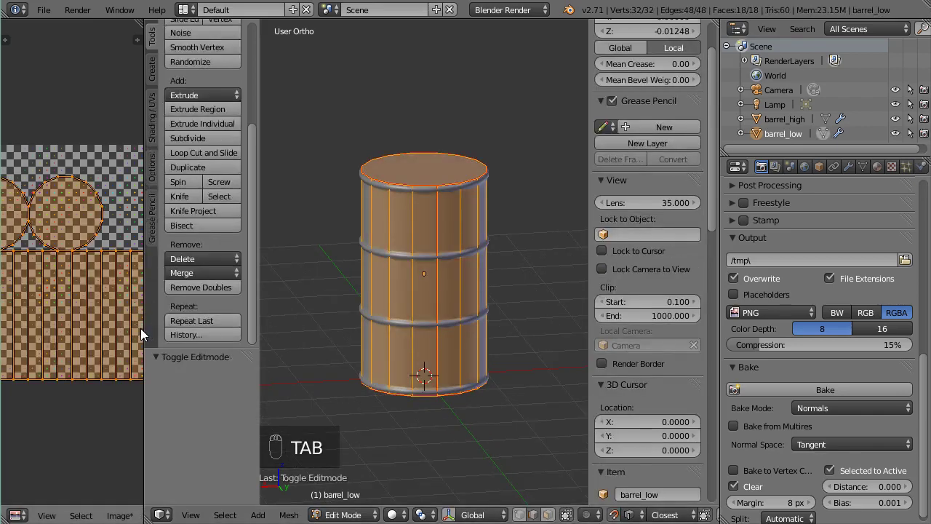
pyautogui.moveTo(144, 331); pyautogui.dragTo(303, 342)
pyautogui.press('a')
pyautogui.press('a')
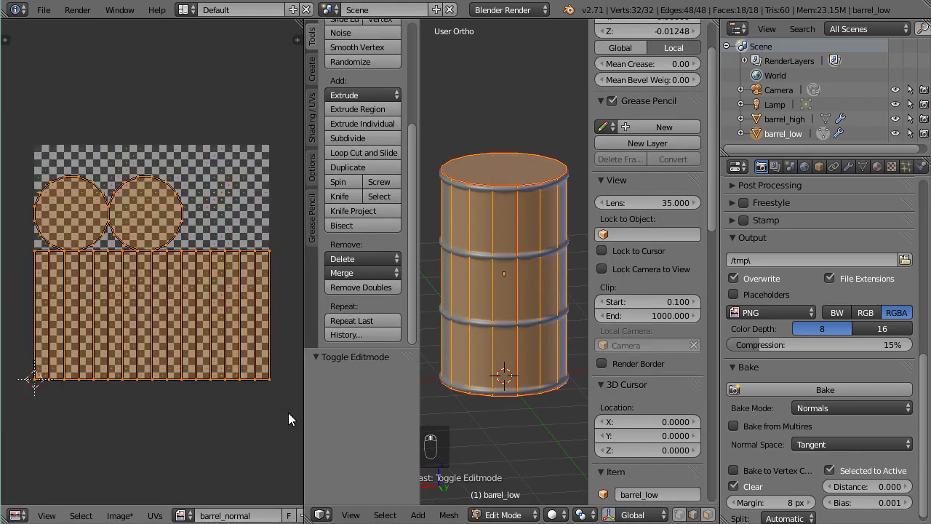
pyautogui.press('s')
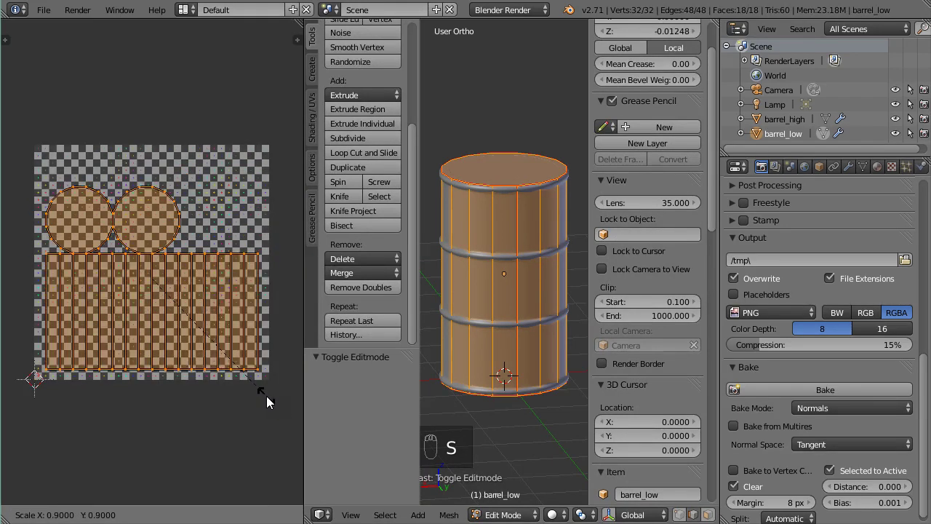
pyautogui.click(266, 396)
# Maximize the UV editor and scale the whole UV layout up by about 1.083, leaving a narrow border inside the image.
pyautogui.scroll(-5, 590, 517)
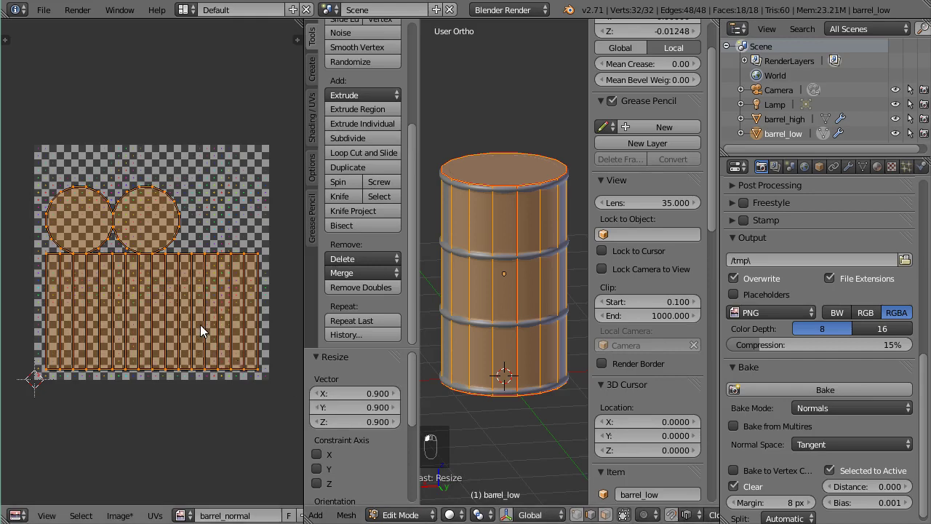
pyautogui.scroll(1, 210, 356)
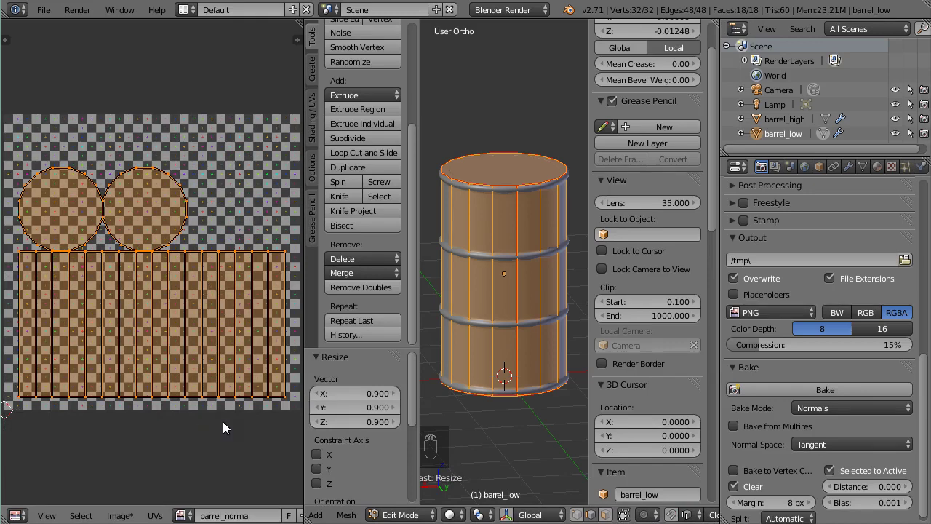
pyautogui.hotkey('ctrl', 'Up')
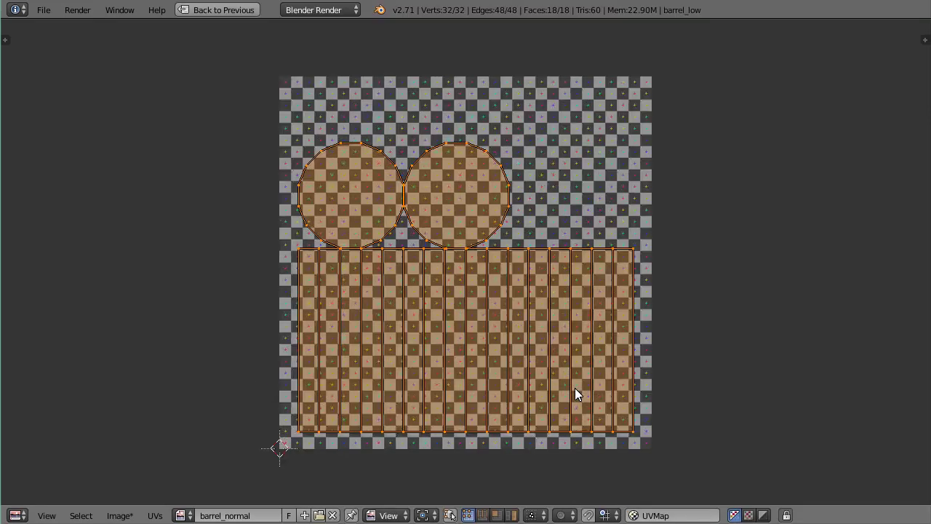
pyautogui.scroll(1, 575, 392)
pyautogui.press('s')
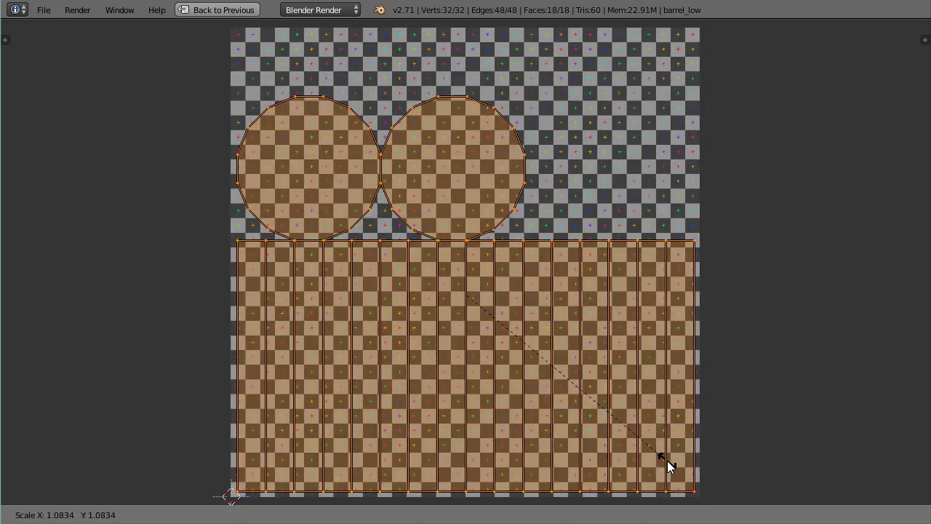
pyautogui.click(667, 461)
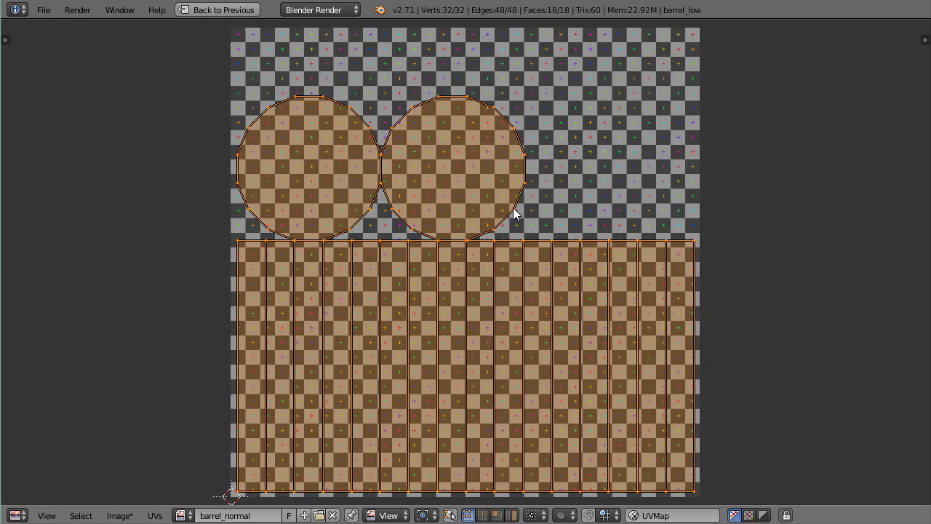
# Move only the right-hand circular cap island up and to the right, clear of the other UV islands.
pyautogui.press('a')
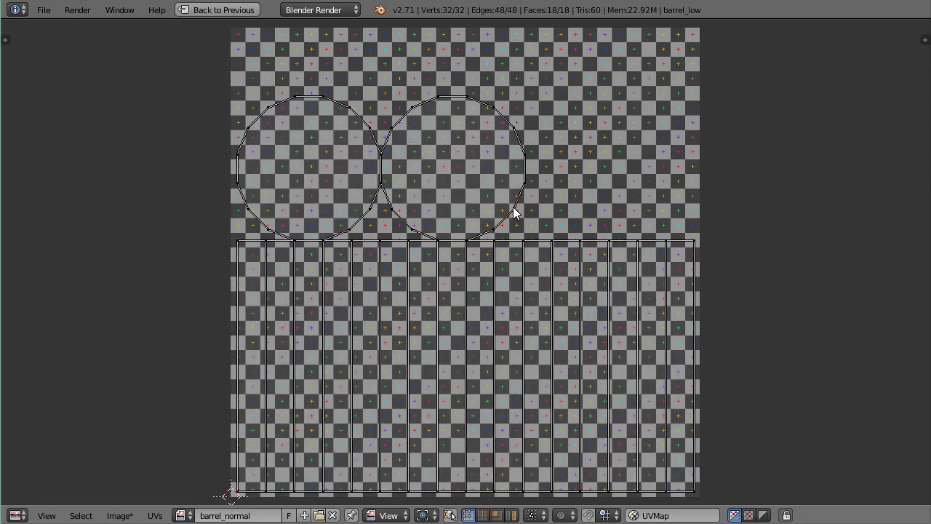
pyautogui.press('l')
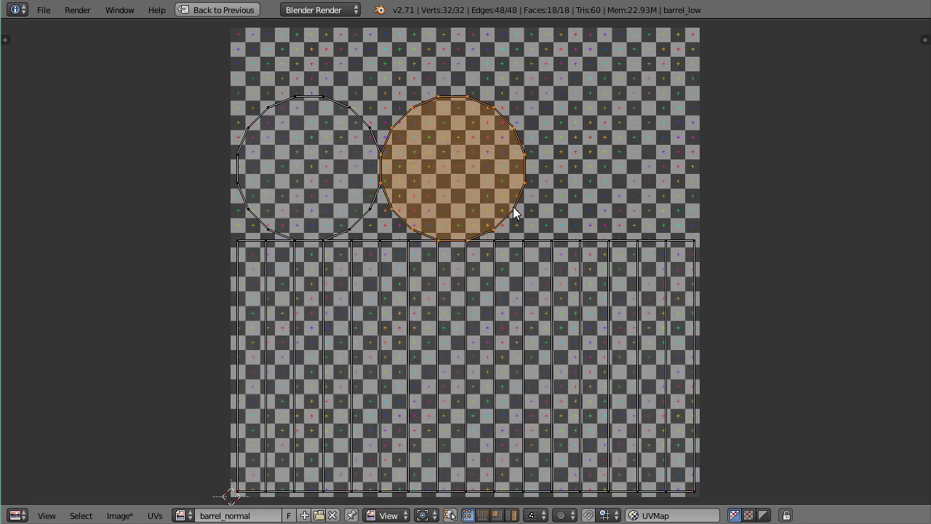
pyautogui.press('g')
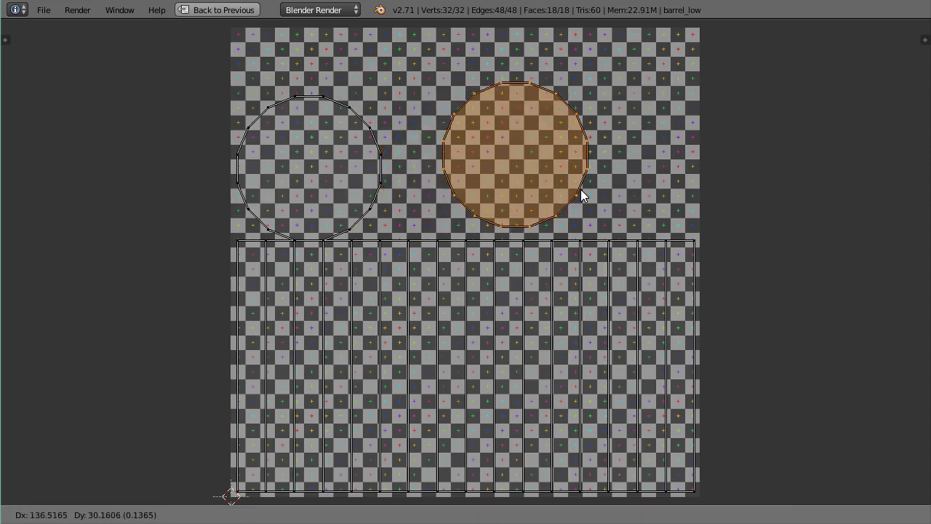
pyautogui.click(623, 175)
# Move the left-hand circular cap island about 0.12 in X and 0.08 in Y, clear of the side strips.
pyautogui.press('a')
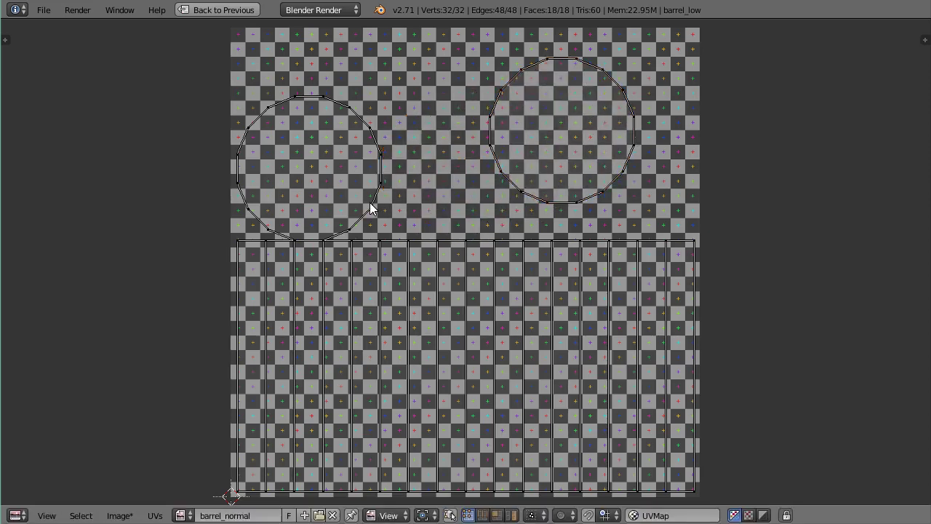
pyautogui.press('l')
pyautogui.press('g')
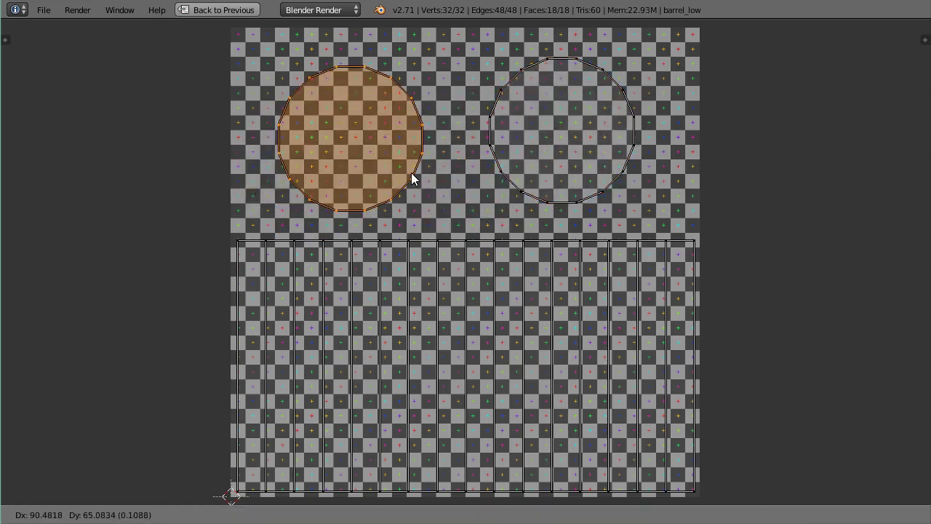
pyautogui.click(427, 173)
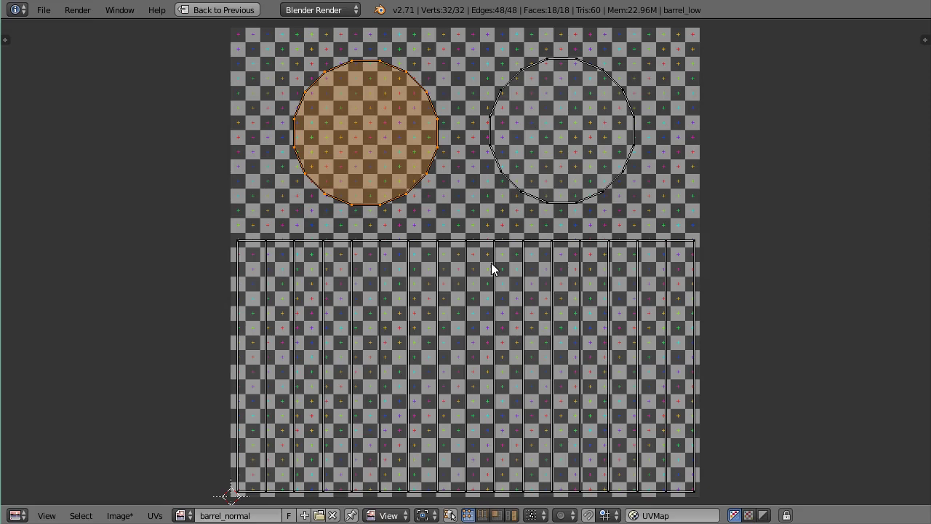
# Restore the multi-editor layout and return barrel_low to Object Mode.
pyautogui.scroll(-3, 445, 294)
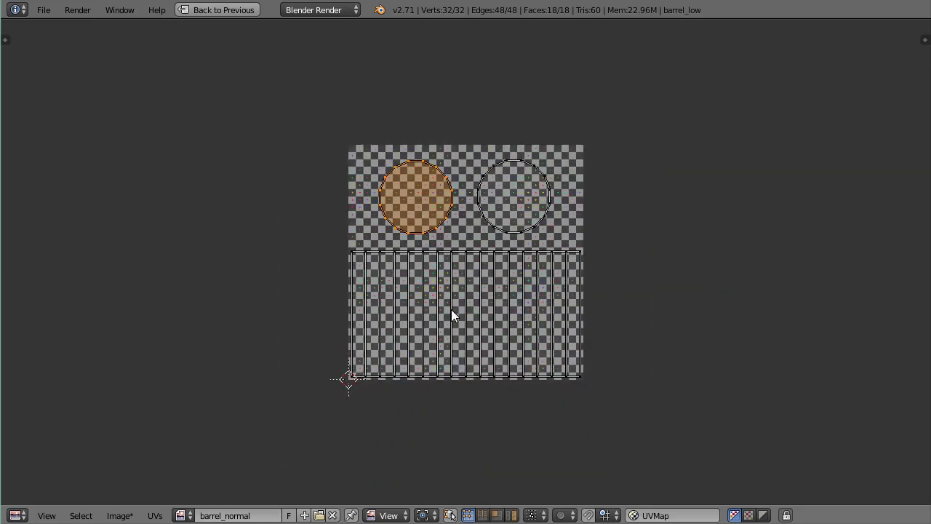
pyautogui.hotkey('shift', 'space')
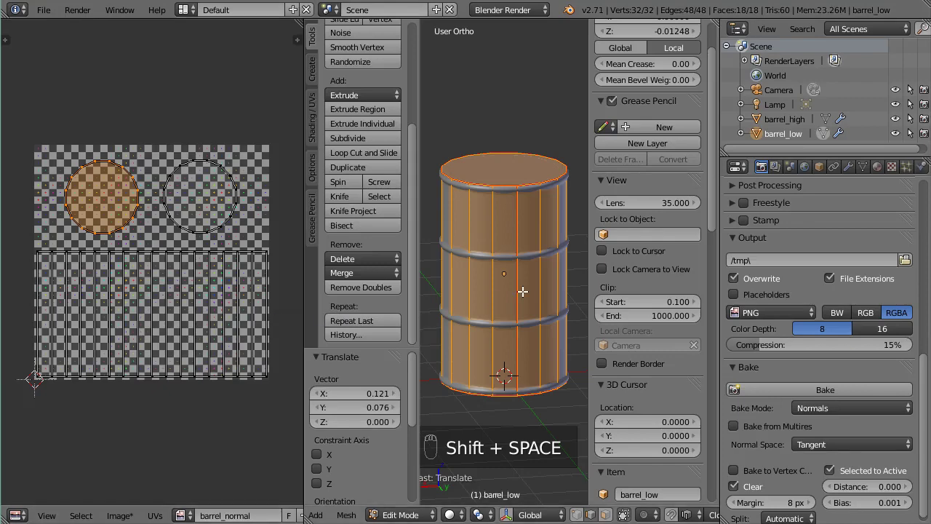
pyautogui.press('Tab')
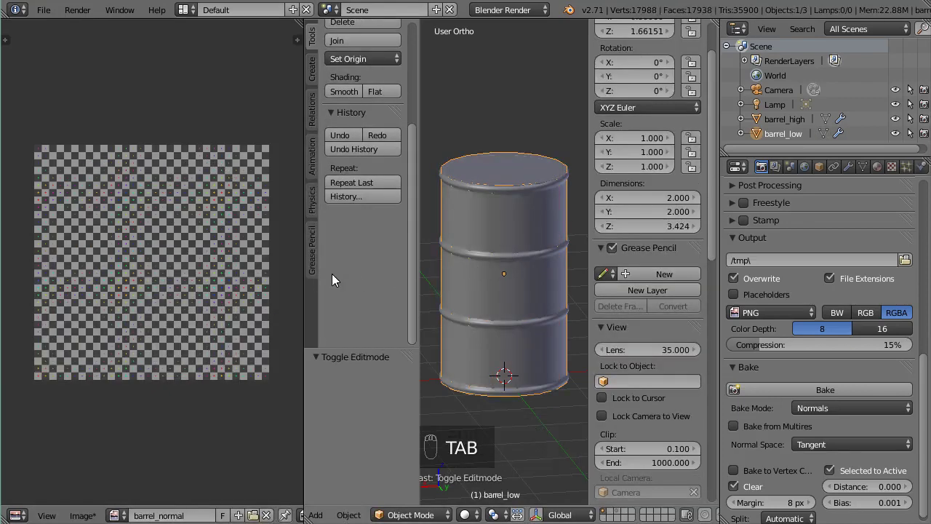
# Select barrel_high, add barrel_low as the active object, and bake the normals onto the barrel_normal image.
pyautogui.moveTo(302, 270); pyautogui.dragTo(225, 272)
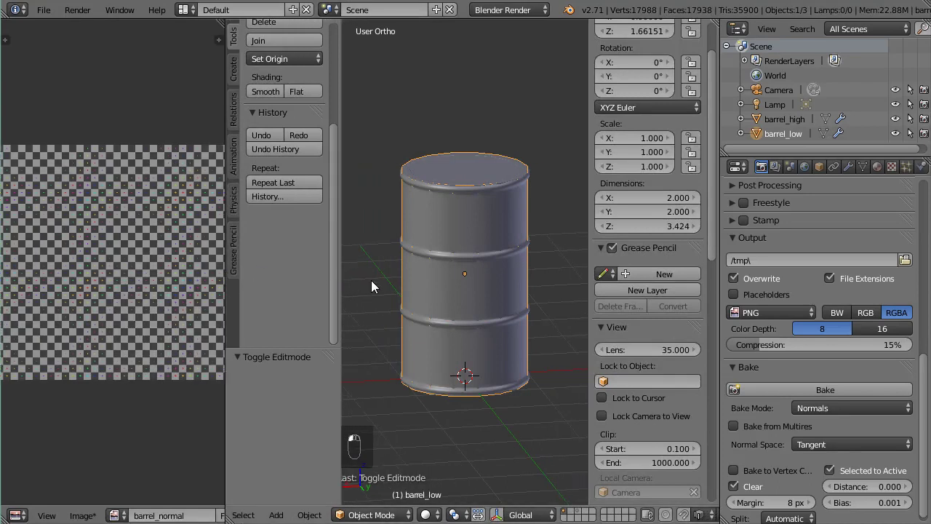
pyautogui.rightClick(488, 269)
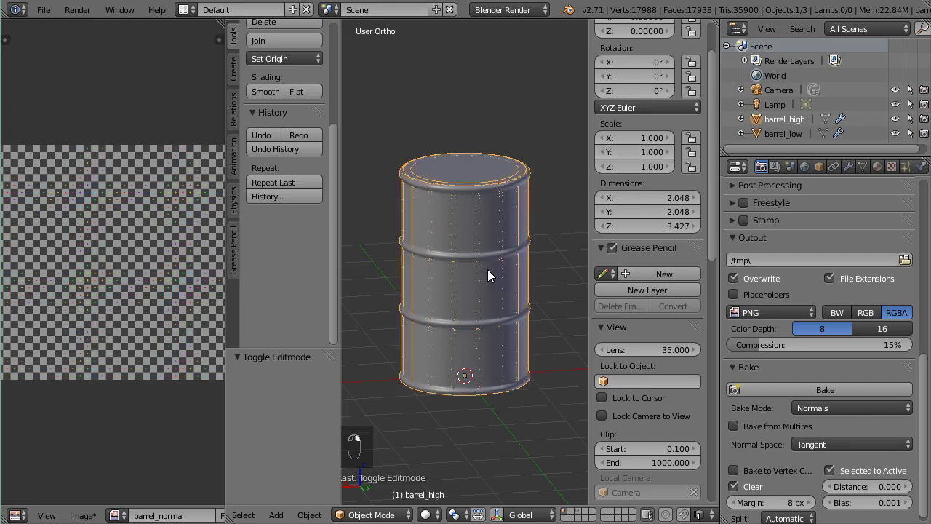
pyautogui.keyDown('ctrl'); pyautogui.click(783, 134); pyautogui.keyUp('ctrl')
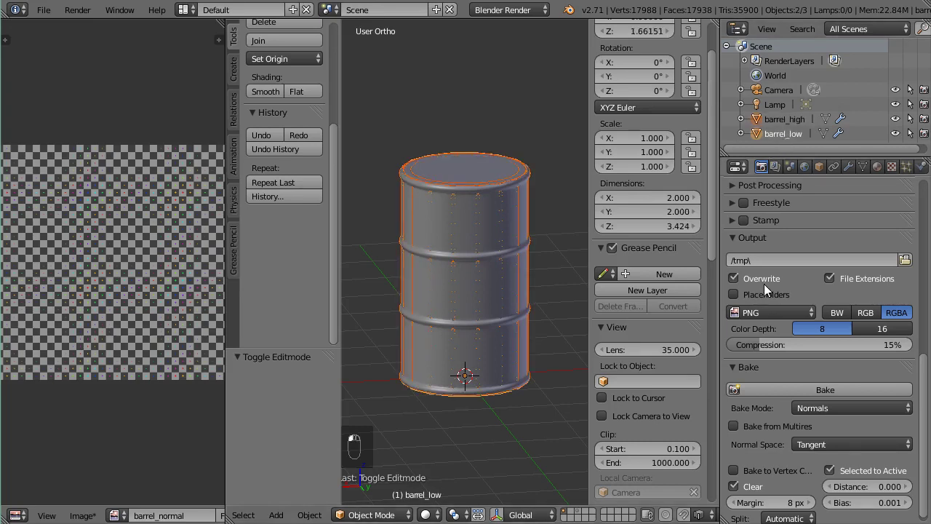
pyautogui.scroll(-1, 843, 421)
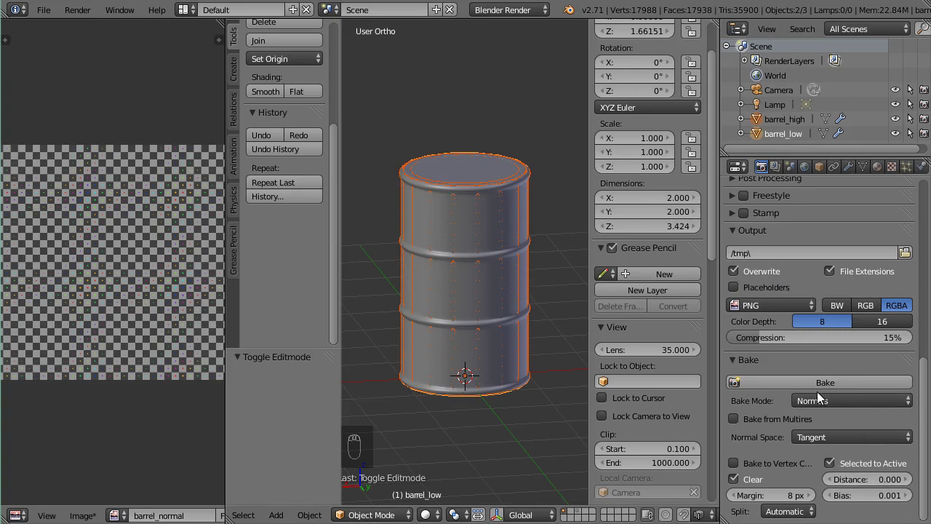
pyautogui.click(801, 380)
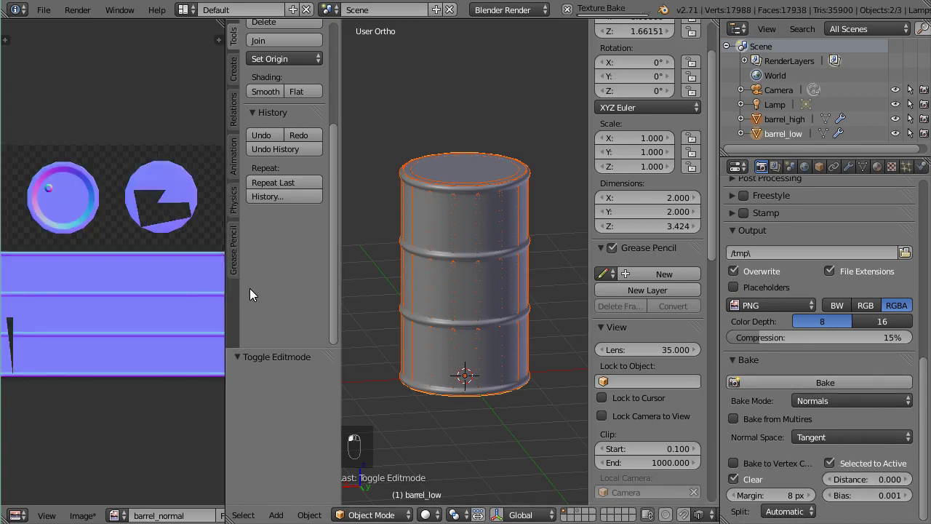
# Examine the baked normal map up close, checking both circular caps and the ribbed side strip for errors.
pyautogui.moveTo(226, 303); pyautogui.dragTo(307, 303)
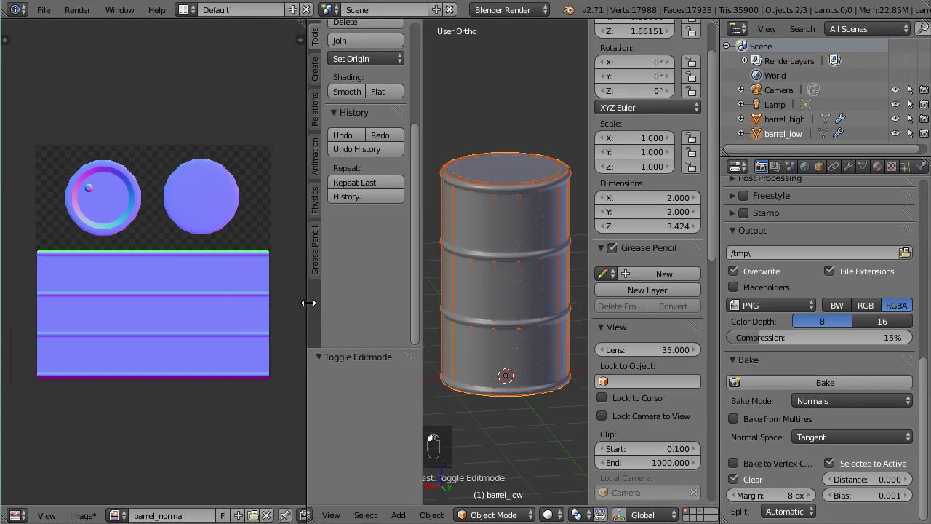
pyautogui.scroll(3, 232, 325)
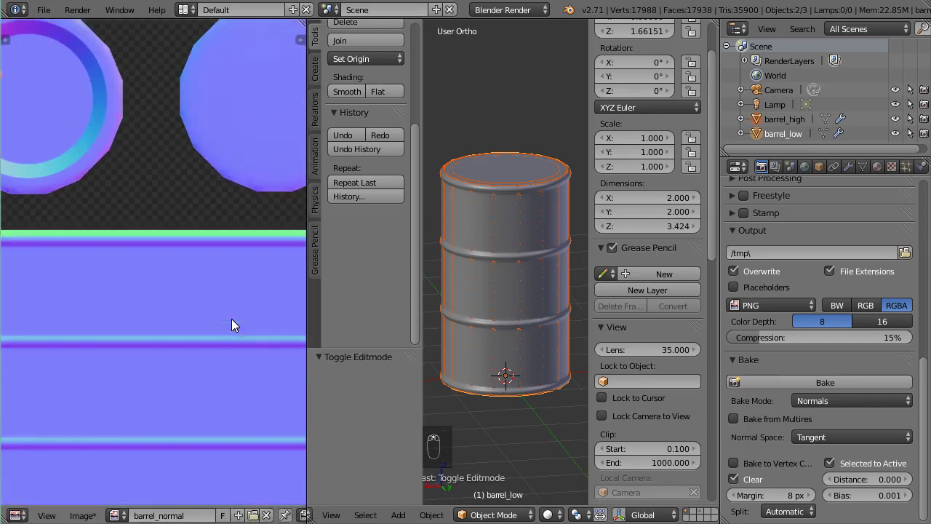
pyautogui.scroll(-2, 231, 318)
pyautogui.moveTo(151, 241); pyautogui.dragTo(247, 385, button='middle')
pyautogui.scroll(1, 208, 347)
pyautogui.scroll(2, 149, 284)
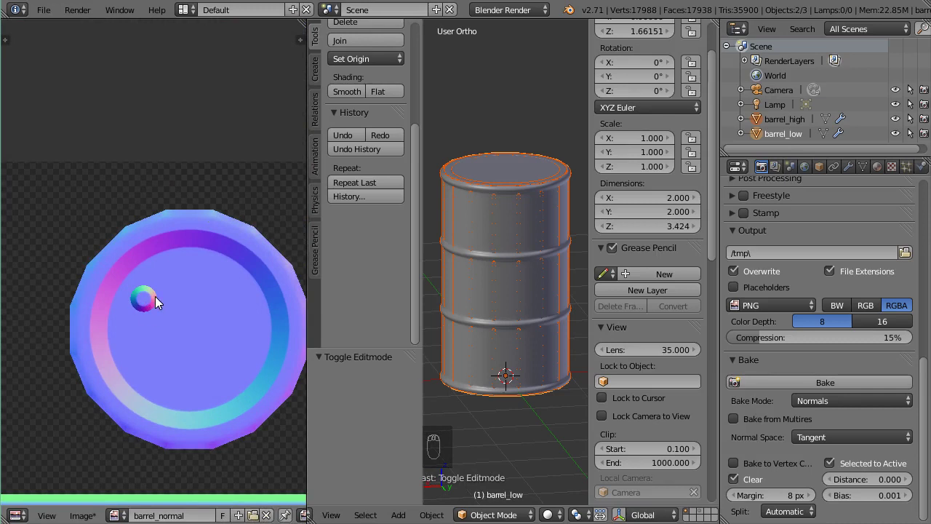
pyautogui.scroll(-6, 139, 296)
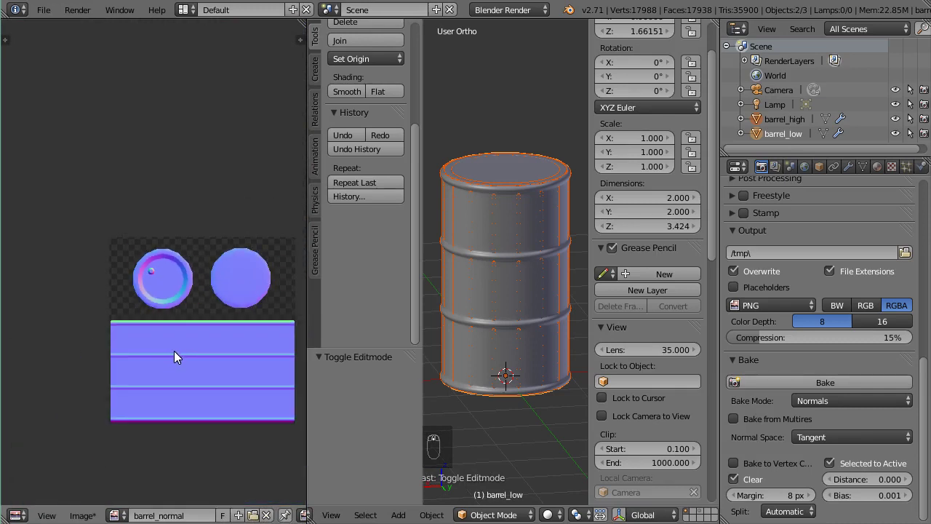
pyautogui.moveTo(169, 333); pyautogui.dragTo(120, 281, button='middle')
pyautogui.scroll(4, 133, 306)
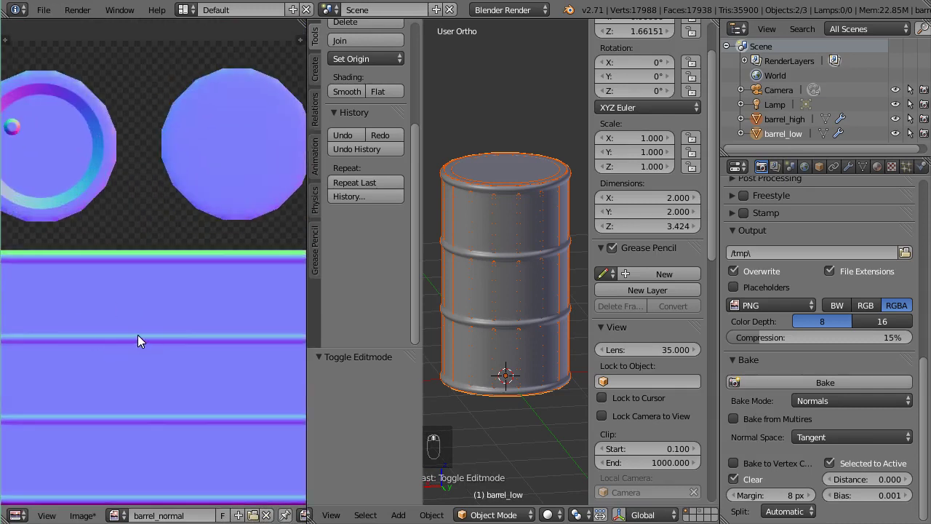
pyautogui.scroll(-3, 137, 335)
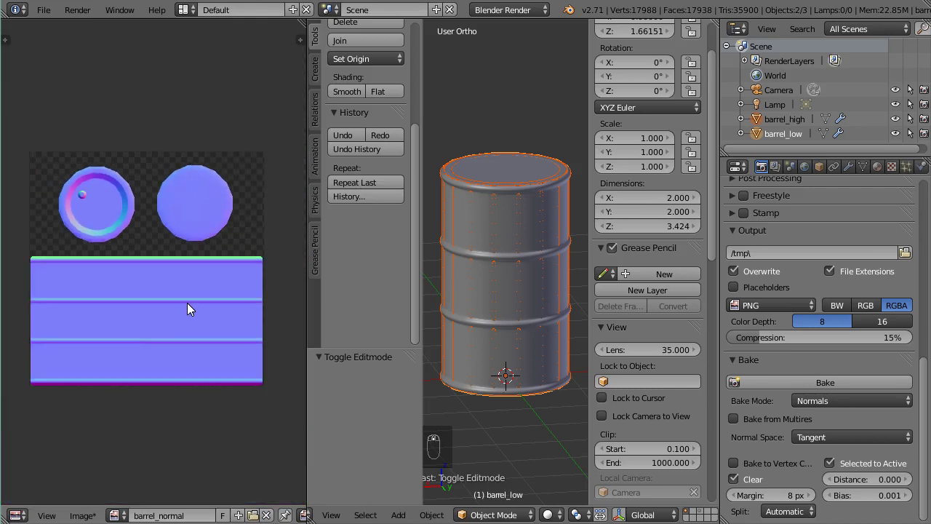
pyautogui.scroll(2, 187, 303)
pyautogui.scroll(-2, 187, 303)
pyautogui.scroll(-2, 461, 255)
pyautogui.scroll(2, 498, 261)
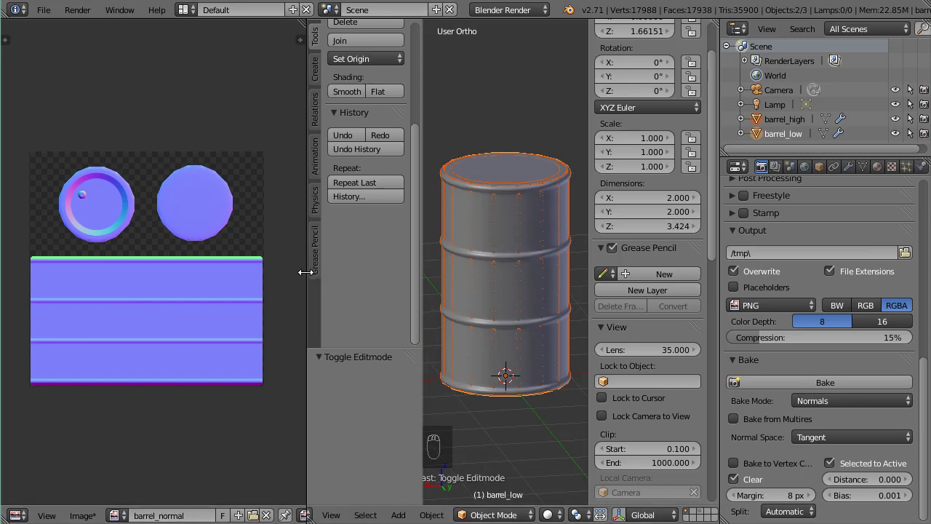
# Hide barrel_high, then select barrel_low and display it with Texture viewport shading.
pyautogui.moveTo(298, 273); pyautogui.dragTo(250, 271)
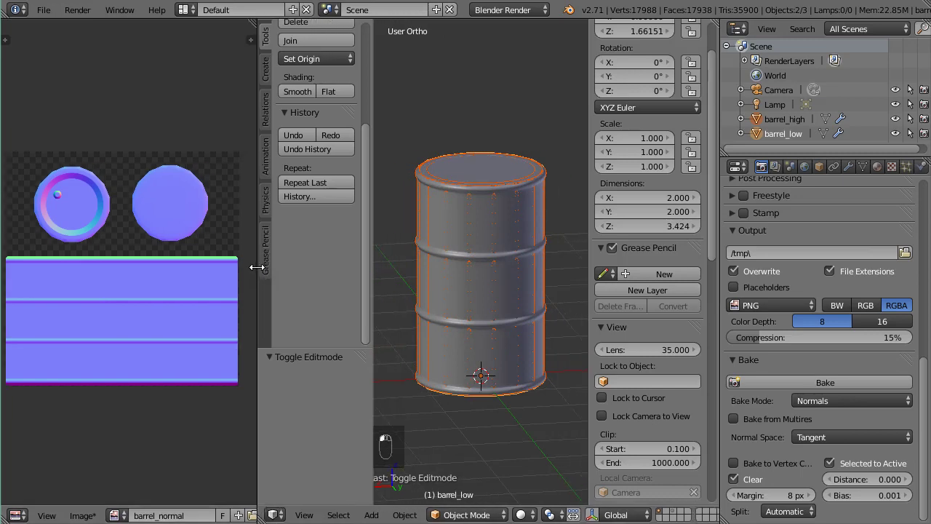
pyautogui.rightClick(474, 248)
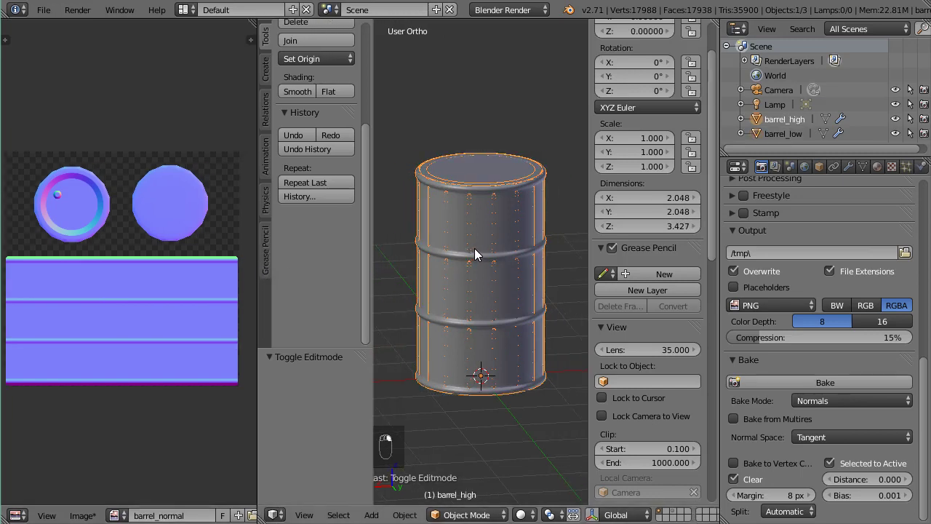
pyautogui.press('h')
pyautogui.rightClick(474, 254)
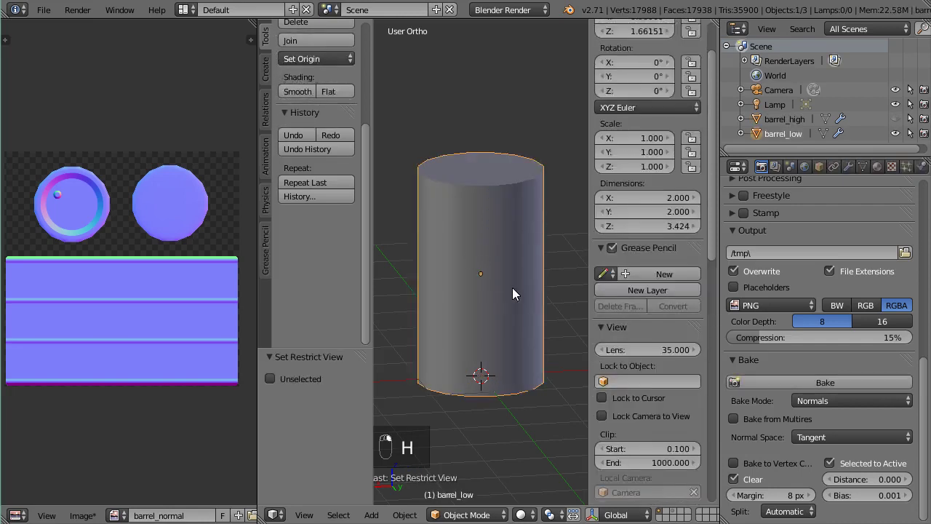
pyautogui.click(521, 514)
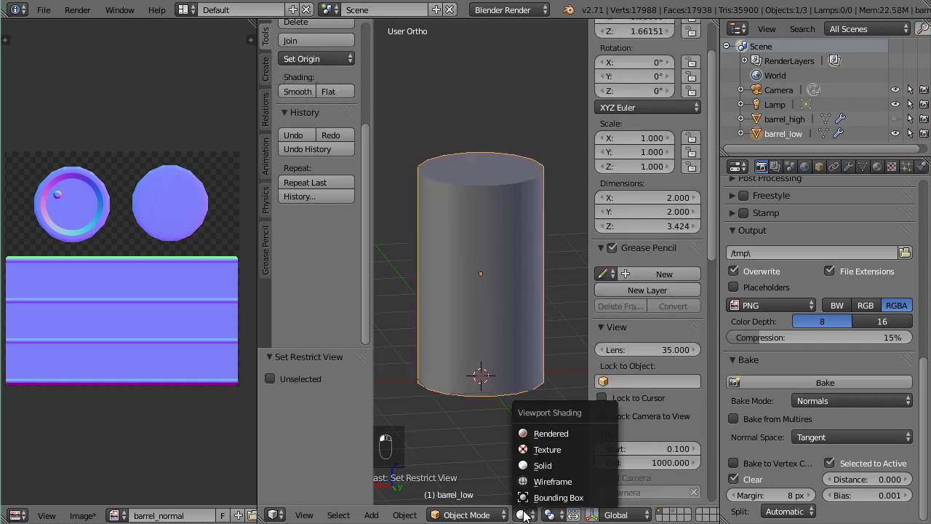
pyautogui.click(538, 449)
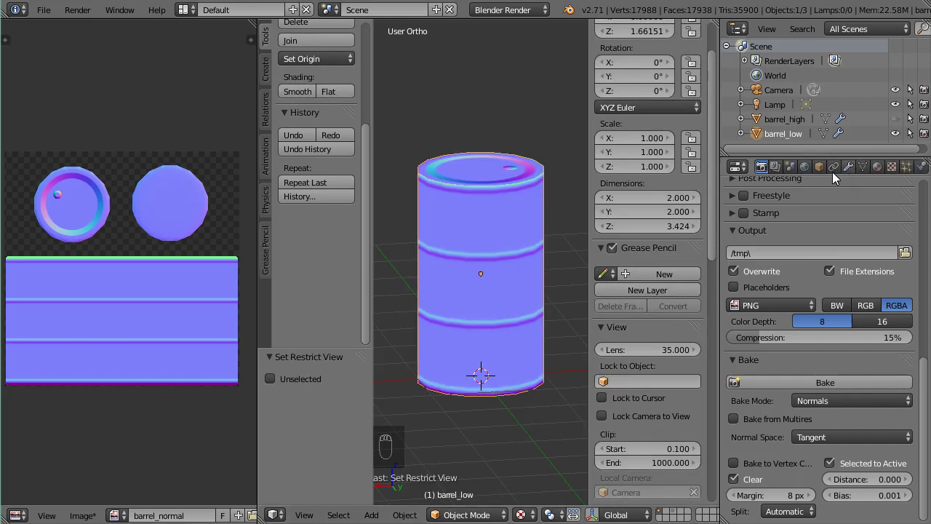
# Create a new material on barrel_low and name it barrel_mat.
pyautogui.click(878, 167)
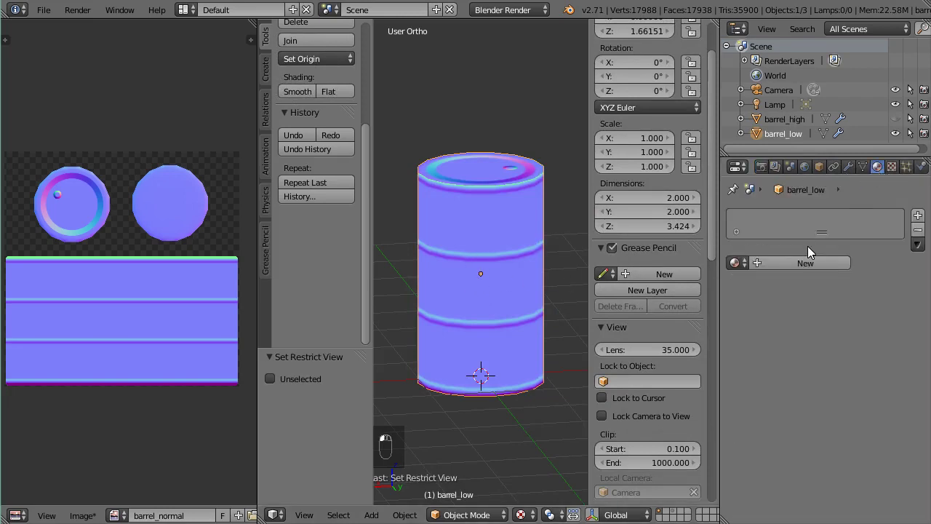
pyautogui.click(800, 264)
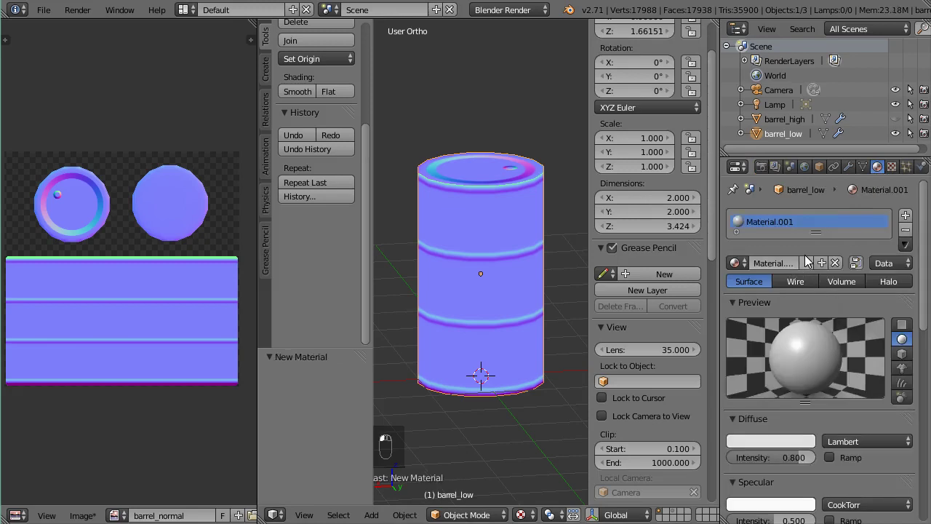
pyautogui.click(787, 261)
pyautogui.write('barre')
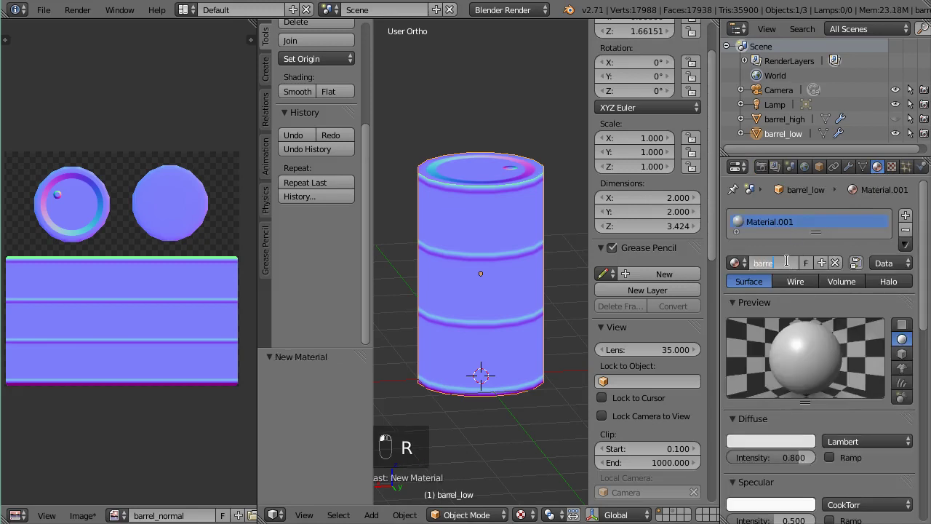
pyautogui.write('l_mat')
pyautogui.press('Return')
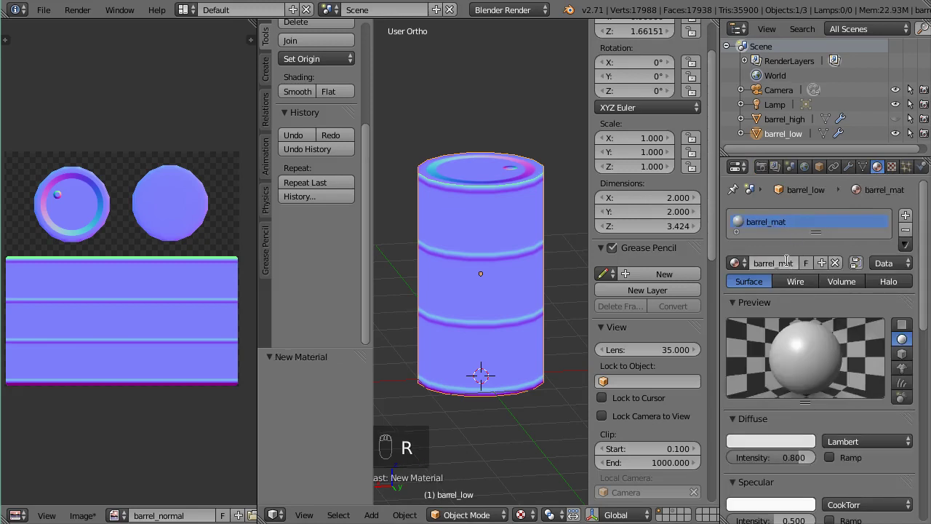
# Add a new texture to the first slot of barrel_mat and name it barrel_normal.
pyautogui.click(891, 166)
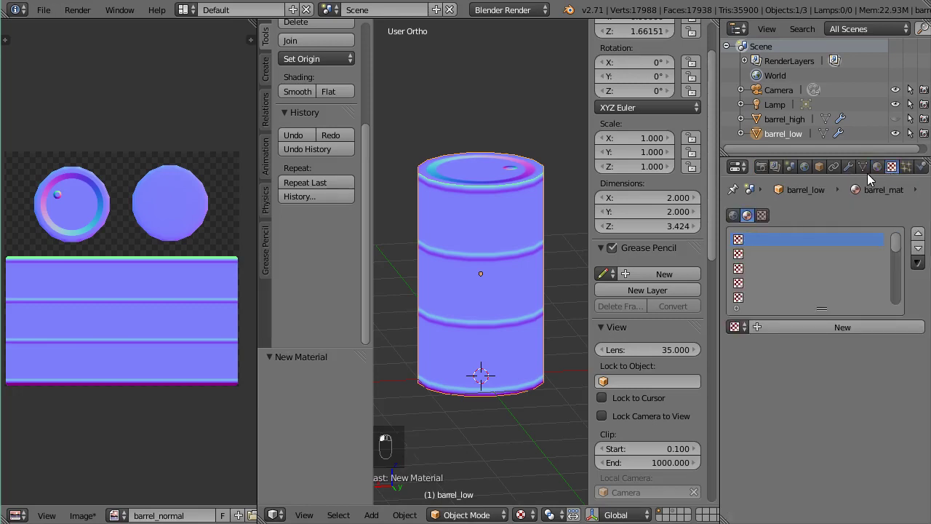
pyautogui.click(806, 326)
pyautogui.doubleClick(787, 327)
pyautogui.write('barrel_n')
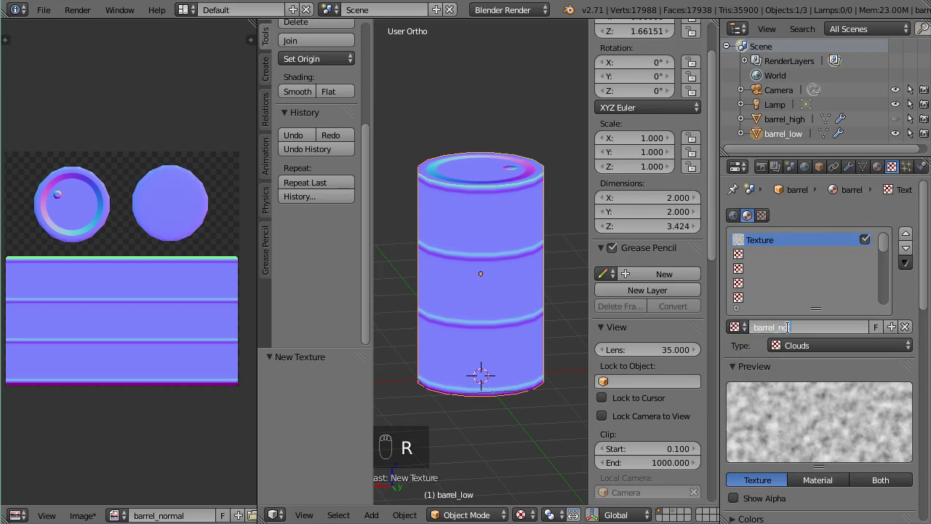
pyautogui.write('ormal')
pyautogui.press('Return')
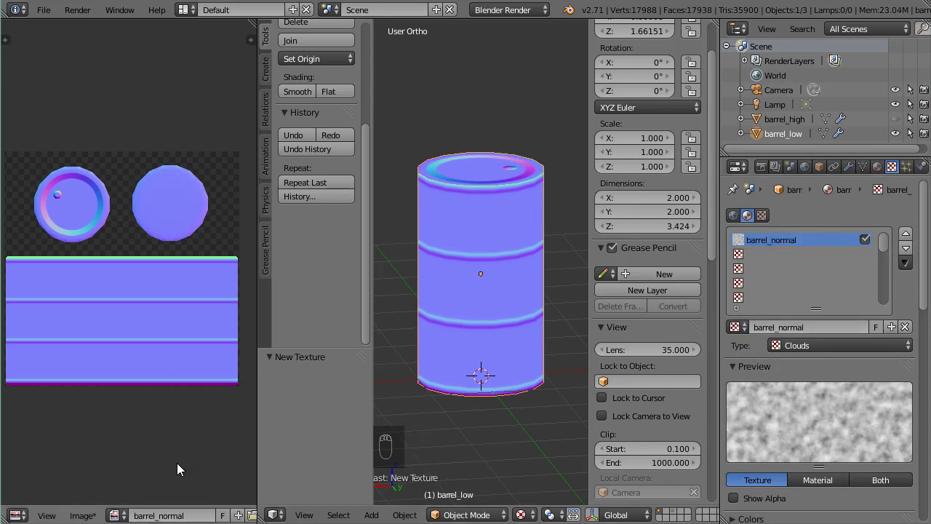
# Try to save the baked image directly, and save the scene file.
pyautogui.click(83, 516)
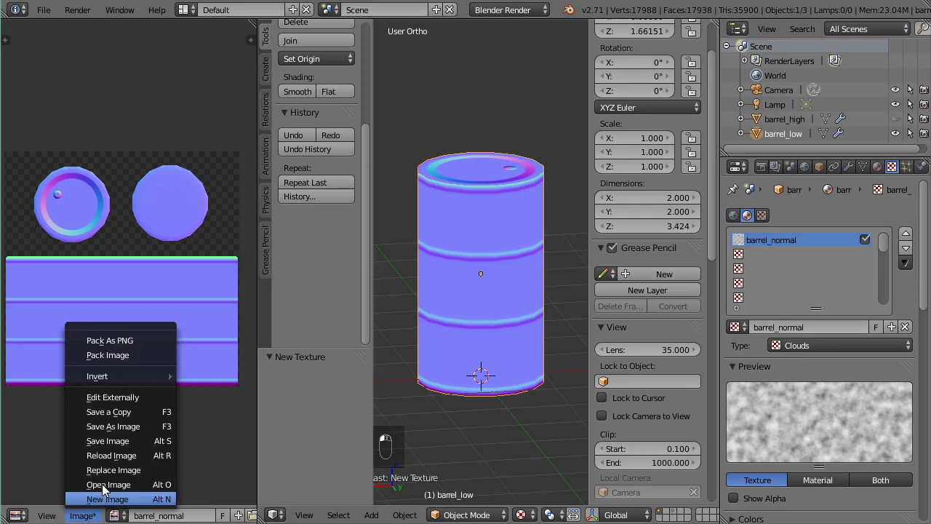
pyautogui.click(115, 441)
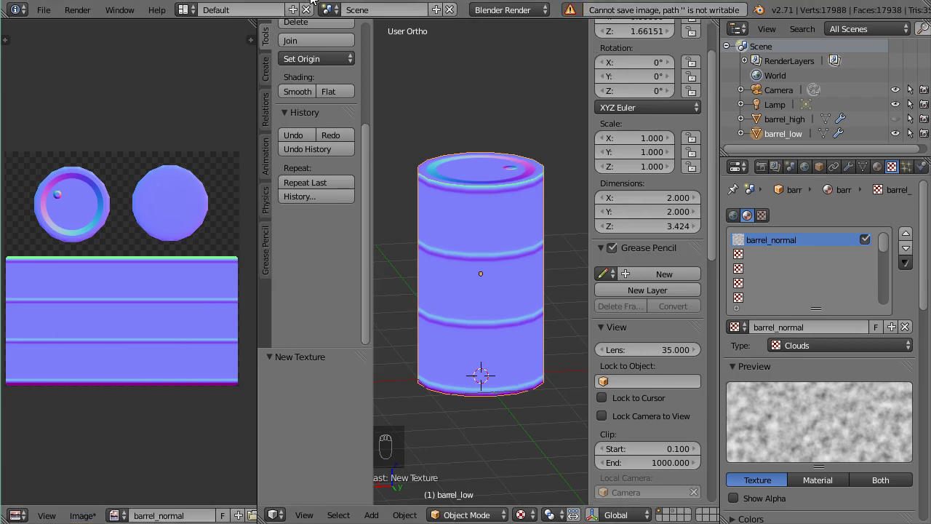
pyautogui.hotkey('ctrl', 's')
pyautogui.click(207, 270)
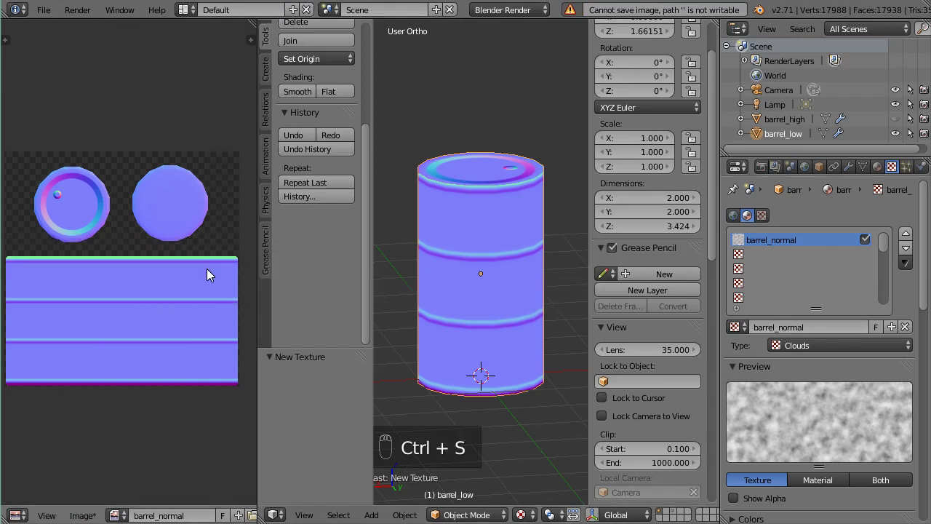
# Save the baked image as barrel_normal.png in the barrel2 folder, in PNG format with RGBA channels.
pyautogui.click(83, 515)
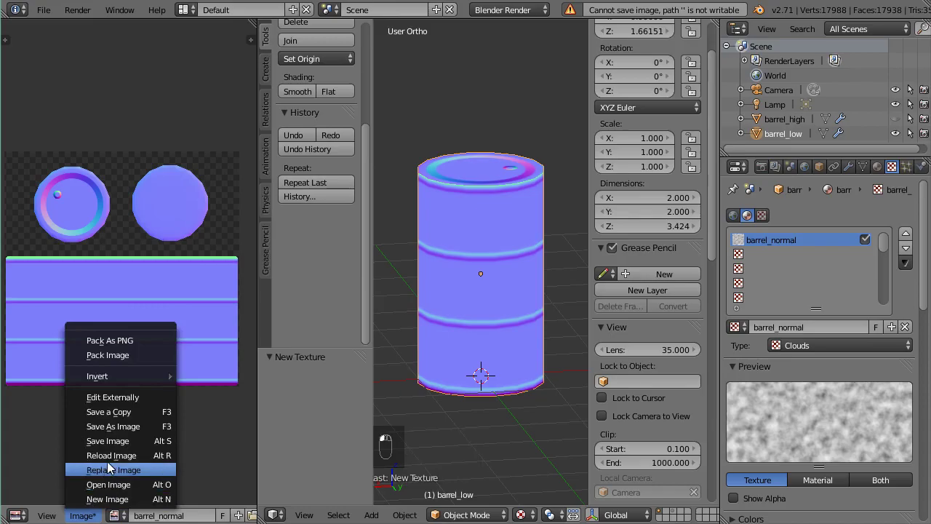
pyautogui.click(116, 422)
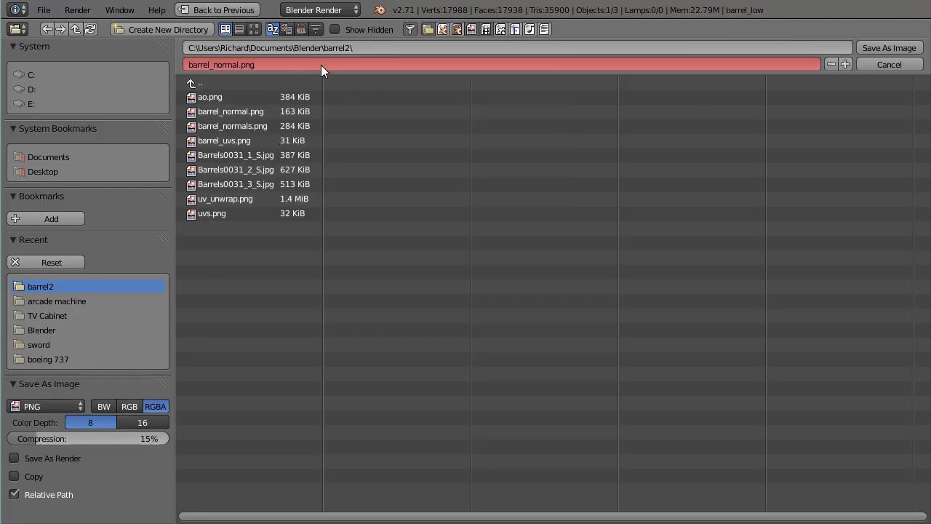
pyautogui.click(881, 48)
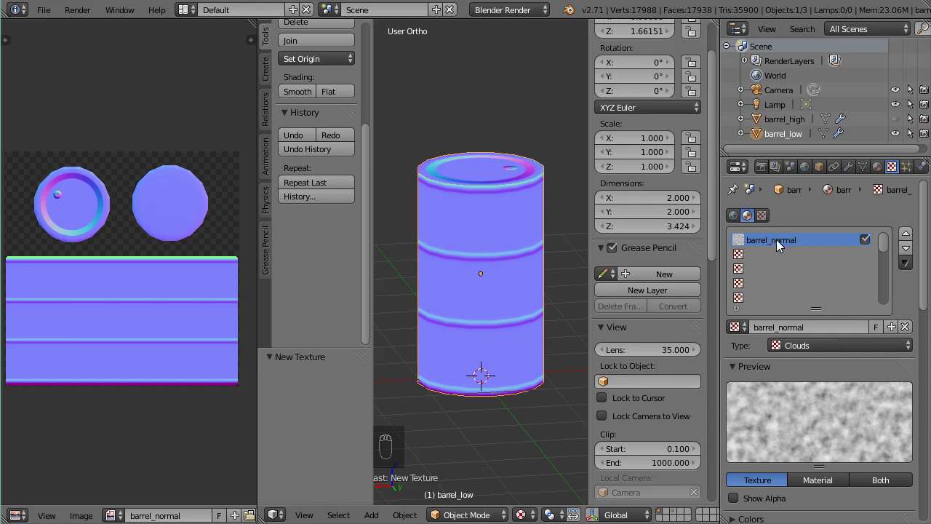
# Change the barrel_normal texture's type to Image or Movie and assign the barrel_normal image to it.
pyautogui.click(772, 347)
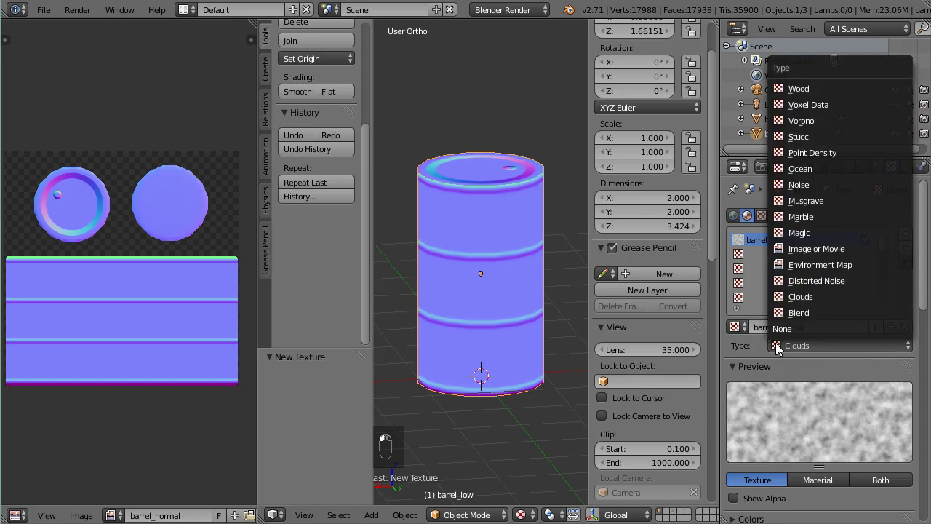
pyautogui.click(793, 250)
pyautogui.scroll(-4, 798, 326)
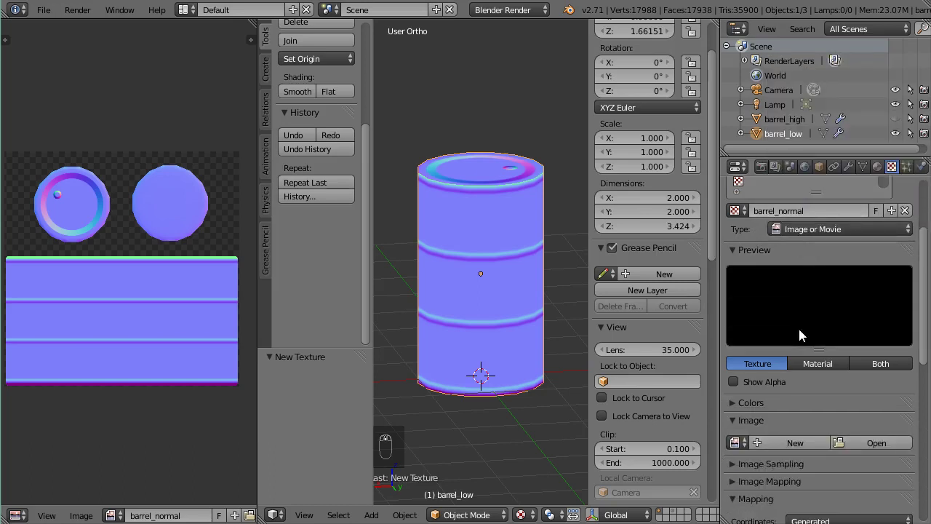
pyautogui.scroll(-2, 798, 336)
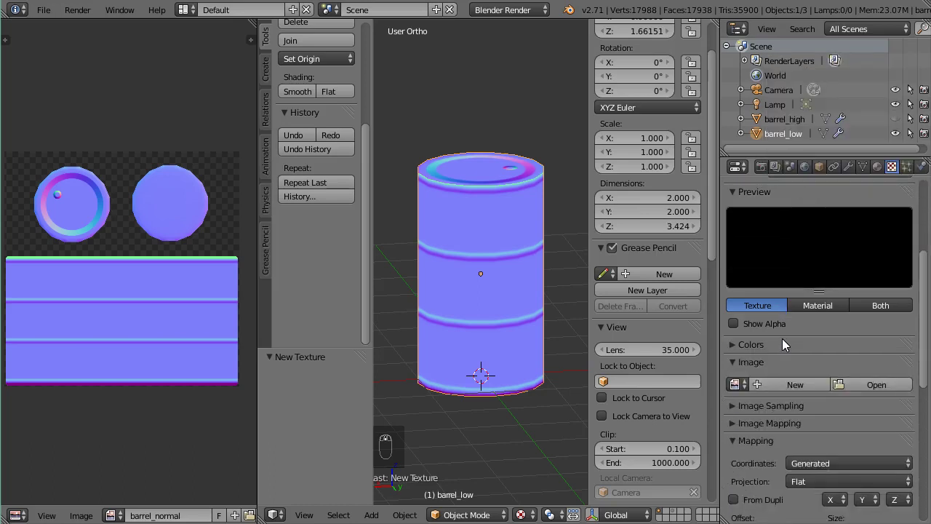
pyautogui.click(741, 385)
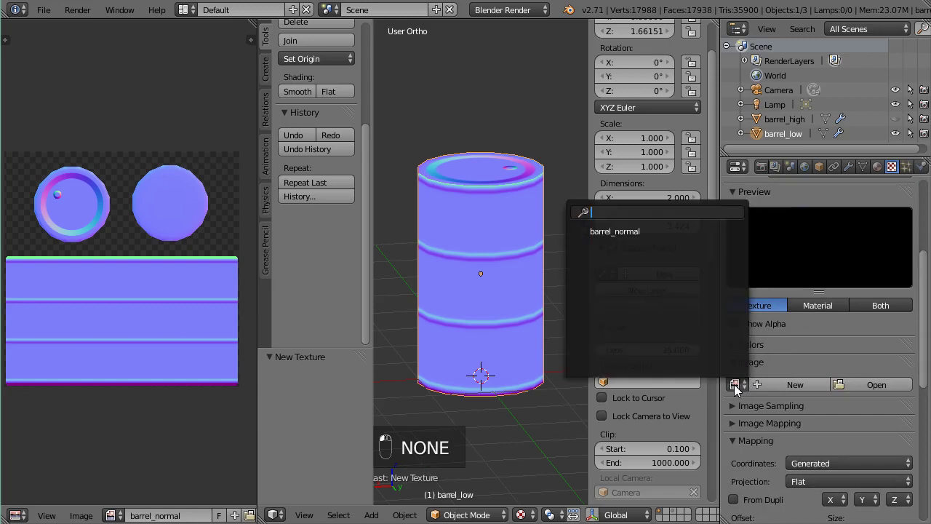
pyautogui.click(640, 230)
pyautogui.scroll(-3, 806, 317)
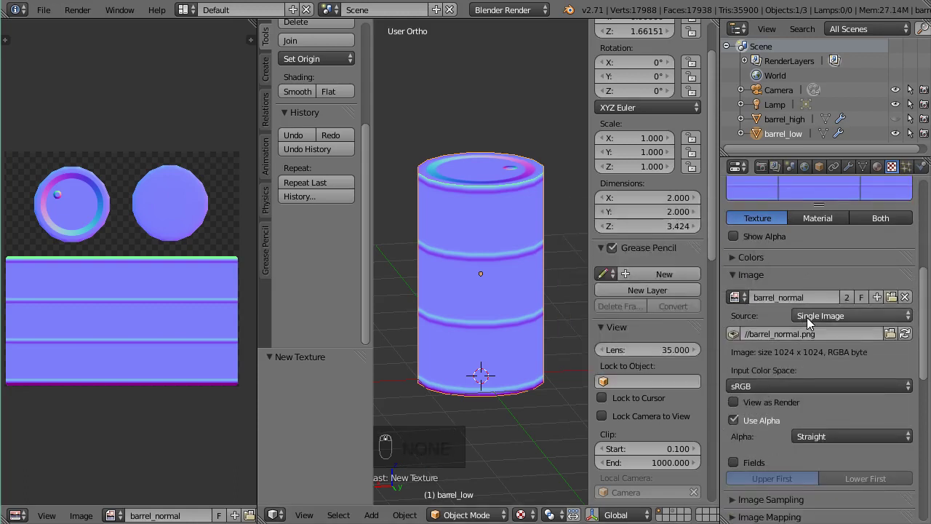
# Enable the Normal Map option in the barrel_normal texture's image sampling settings.
pyautogui.scroll(-4, 804, 318)
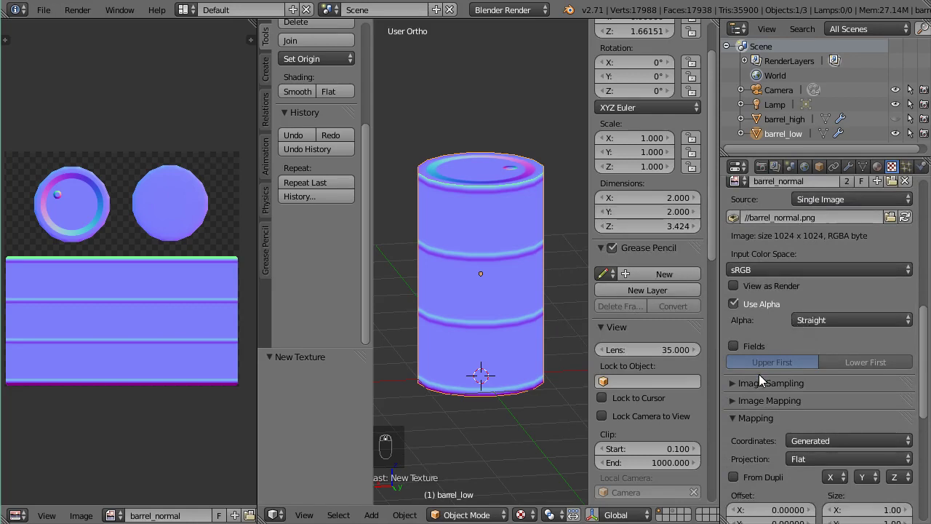
pyautogui.click(735, 384)
pyautogui.click(830, 405)
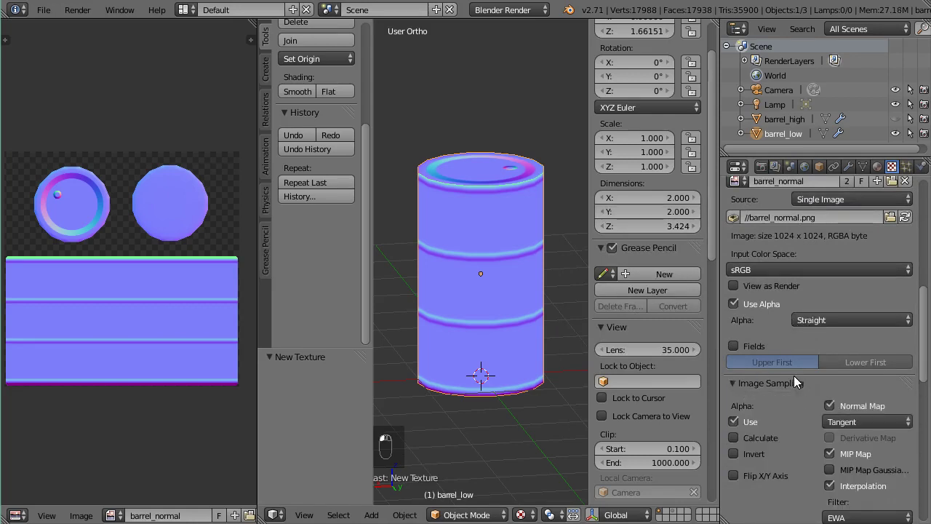
# Set the barrel_normal texture's mapping coordinates to UV and check barrel_low's UV layout in Edit Mode.
pyautogui.scroll(-7, 794, 375)
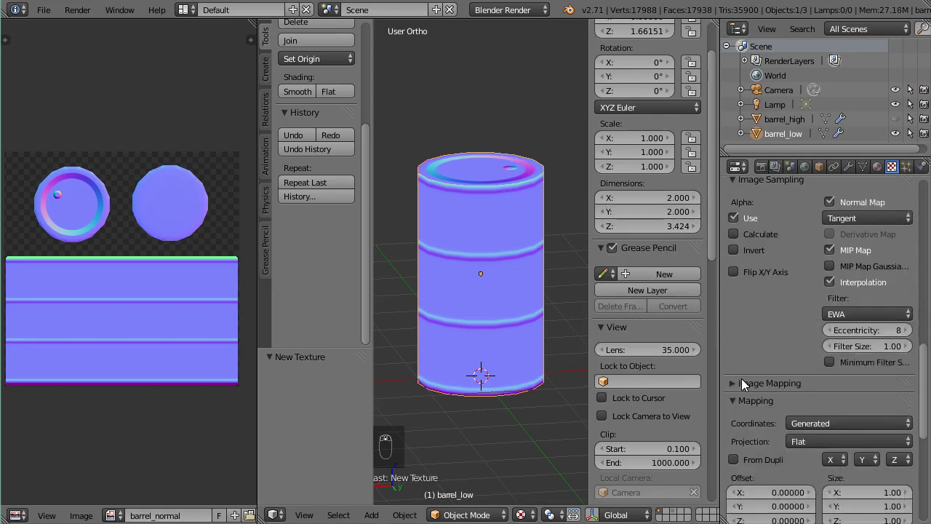
pyautogui.click(735, 383)
pyautogui.click(733, 382)
pyautogui.scroll(-2, 804, 400)
pyautogui.click(812, 365)
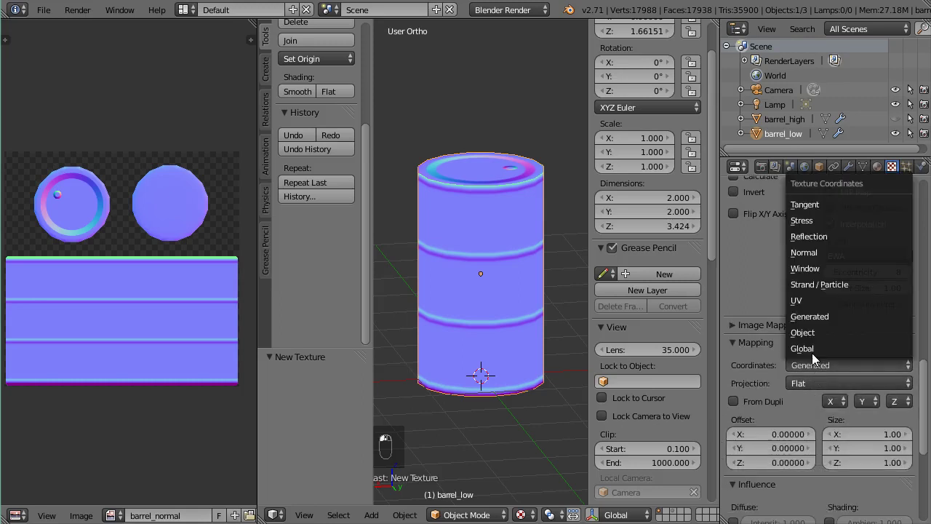
pyautogui.click(811, 297)
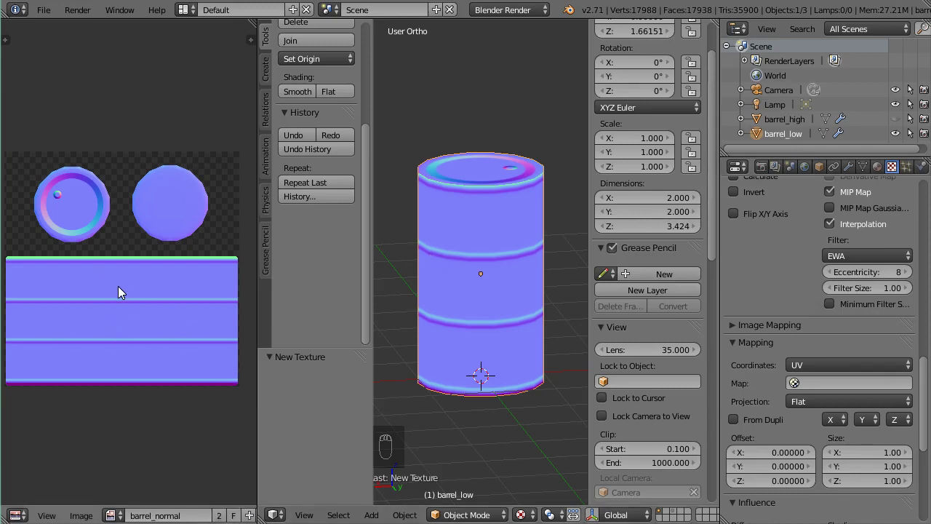
pyautogui.press('Tab')
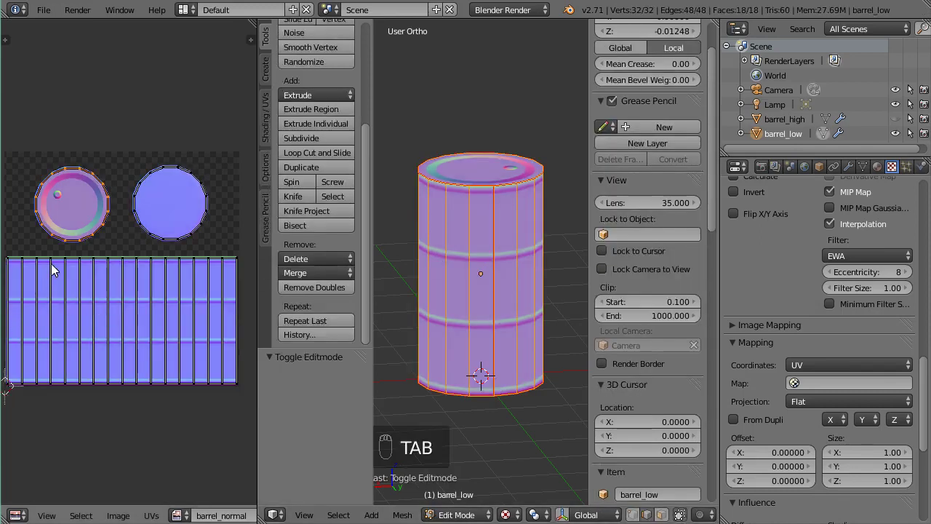
pyautogui.press('Tab')
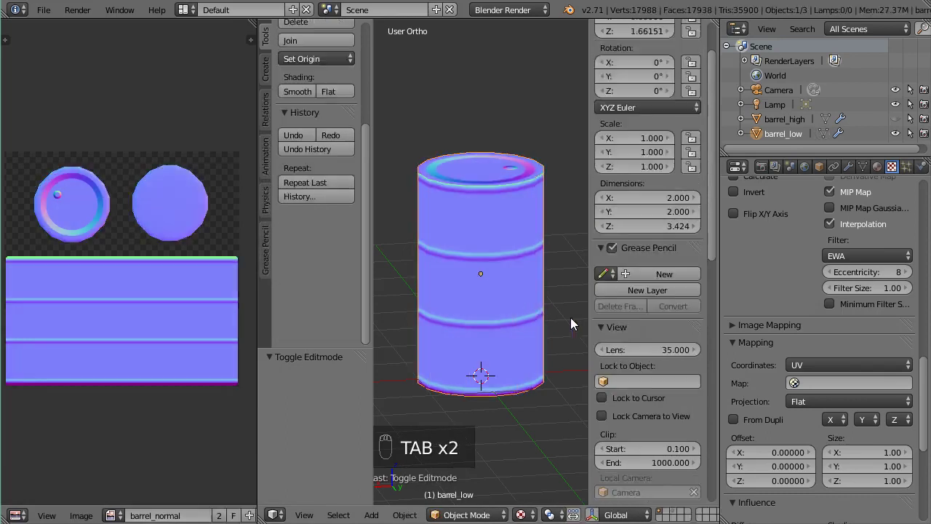
# Turn off the texture's diffuse Color influence and enable its geometry Normal influence.
pyautogui.scroll(-3, 806, 395)
pyautogui.scroll(-2, 806, 394)
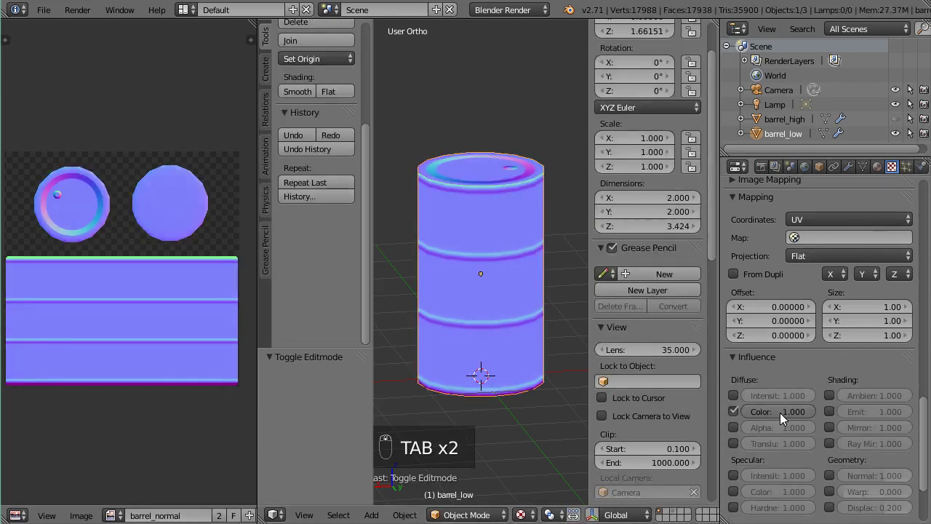
pyautogui.click(732, 410)
pyautogui.scroll(-1, 815, 433)
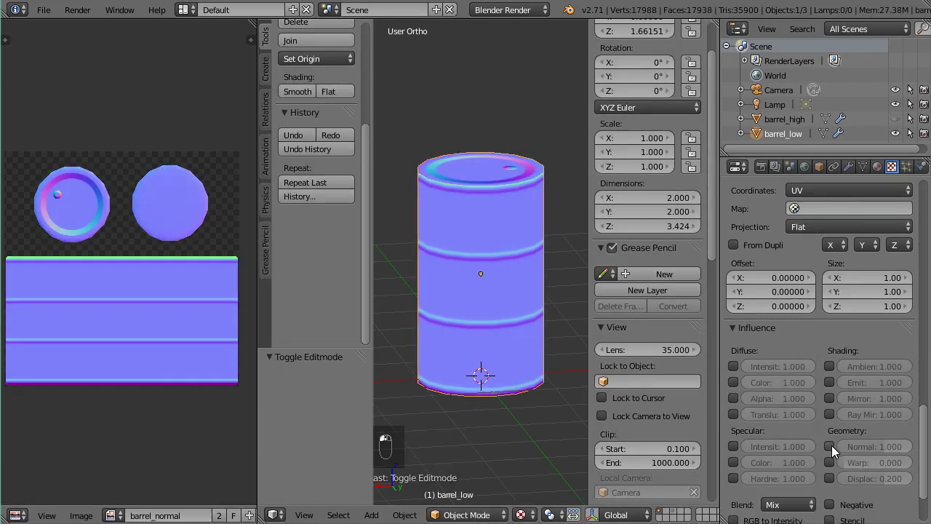
pyautogui.click(830, 446)
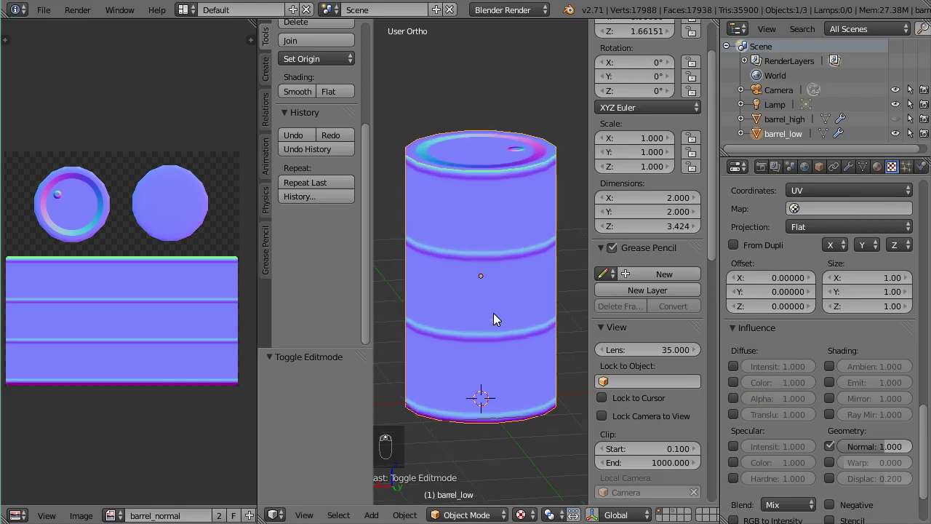
# Set the 3D viewport's material shading mode to GLSL.
pyautogui.scroll(-4, 494, 318)
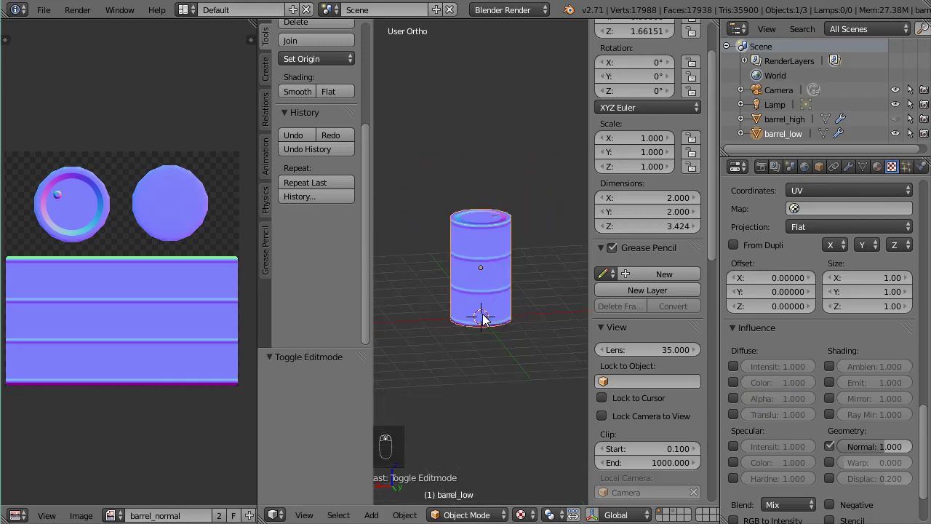
pyautogui.scroll(4, 485, 314)
pyautogui.scroll(-4, 483, 313)
pyautogui.scroll(-10, 611, 291)
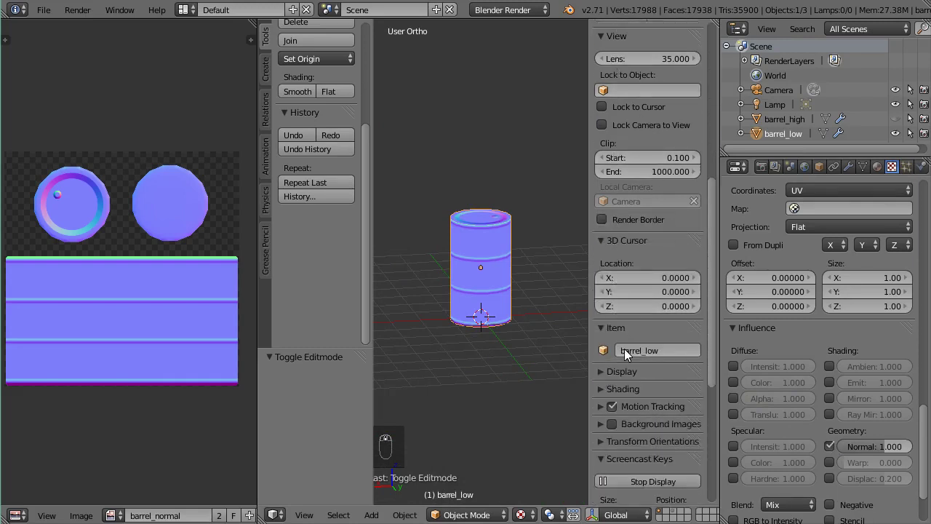
pyautogui.click(600, 388)
pyautogui.scroll(-1, 601, 388)
pyautogui.click(614, 380)
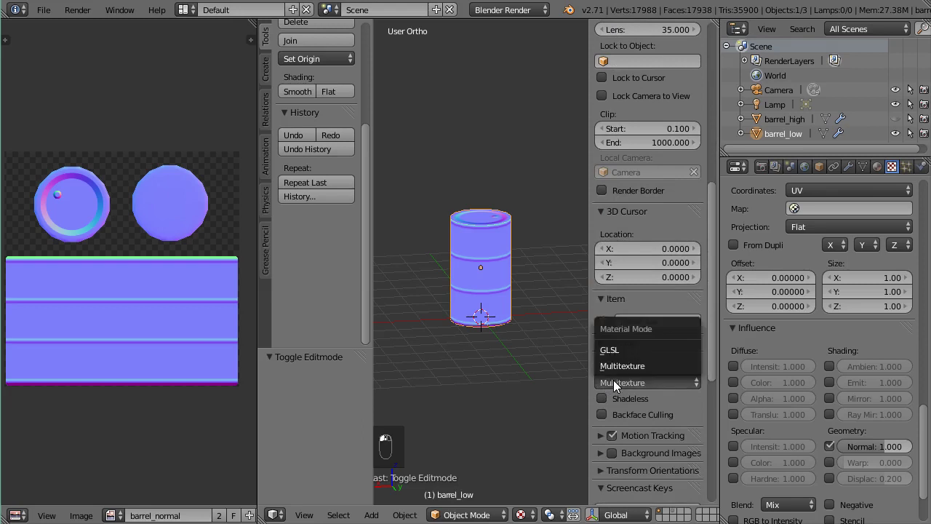
pyautogui.click(610, 350)
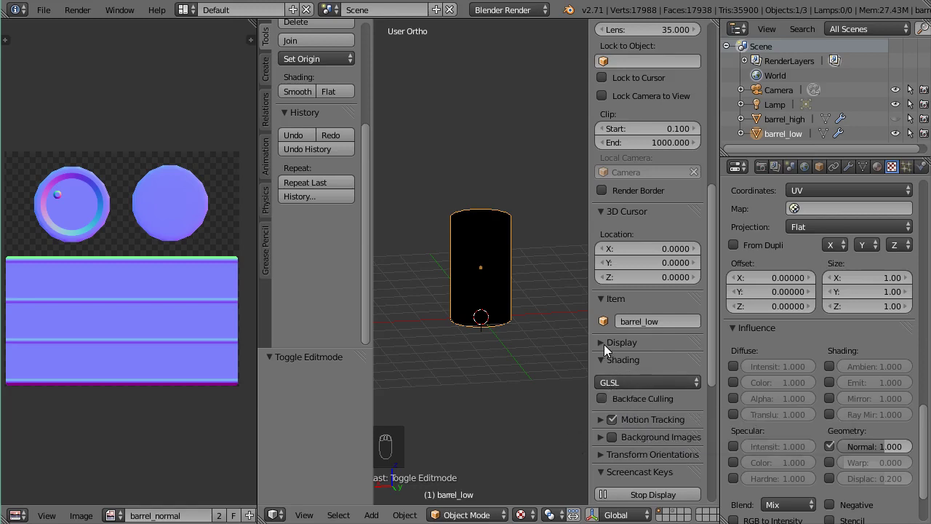
pyautogui.click(627, 384)
pyautogui.click(626, 383)
# Show layer 3, move the lamp from it to layer 1, and display layer 1.
pyautogui.press('3')
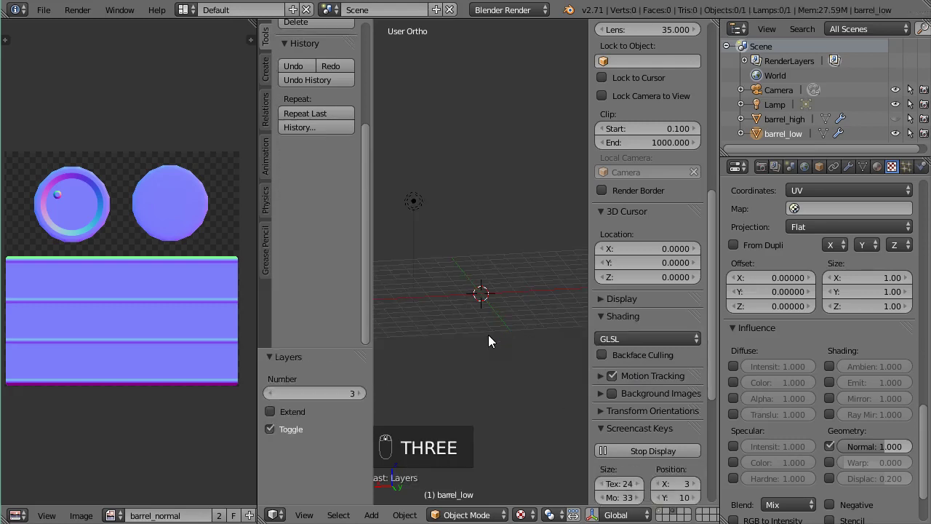
pyautogui.rightClick(438, 219)
pyautogui.press('m')
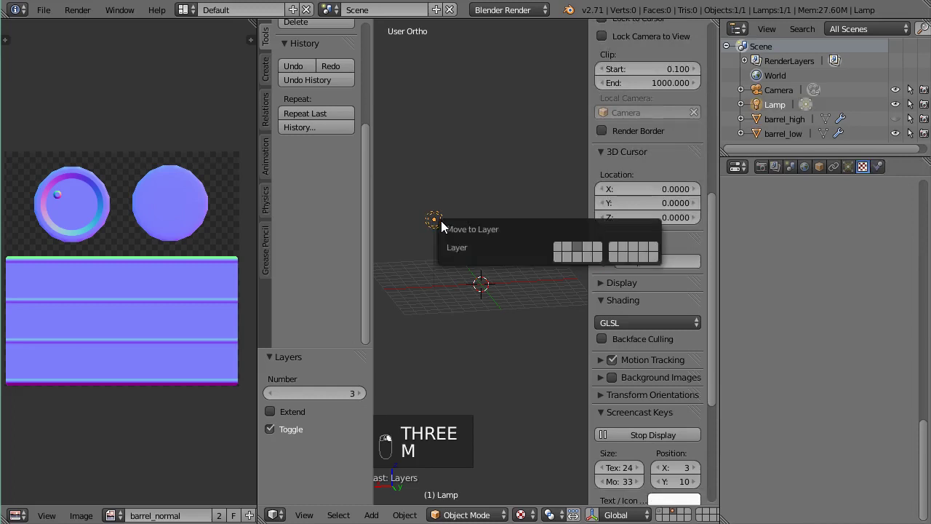
pyautogui.press('1')
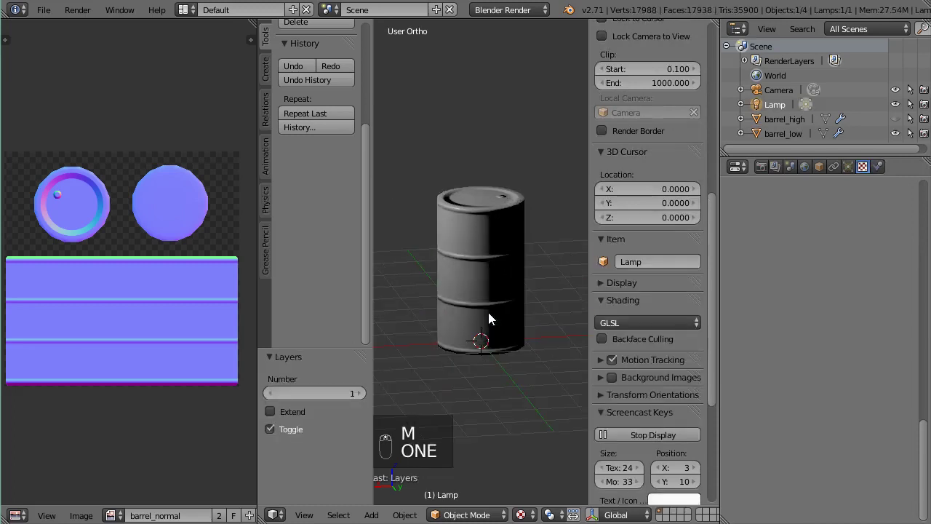
# Examine how the lamp lights the normal-mapped barrel in the GLSL viewport.
pyautogui.scroll(-1, 454, 286)
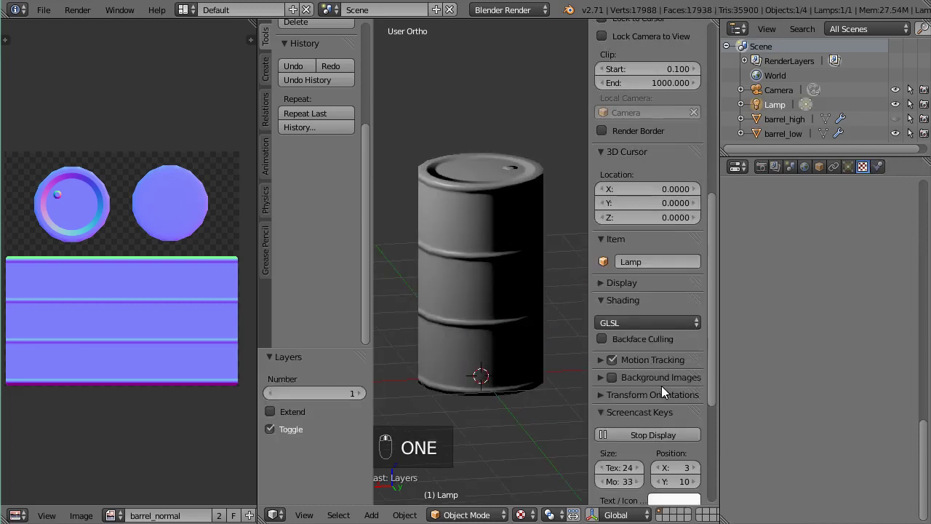
pyautogui.scroll(-1, 626, 376)
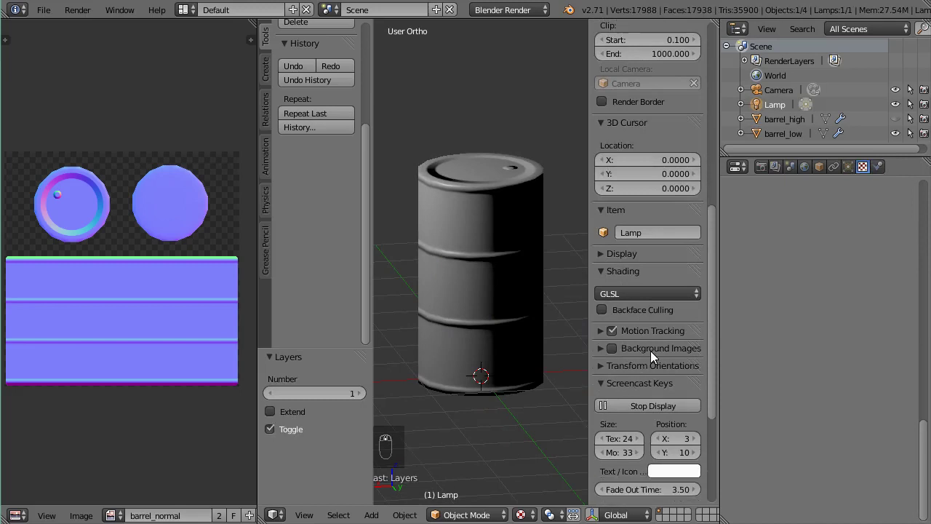
pyautogui.scroll(1, 628, 332)
pyautogui.scroll(-2, 520, 345)
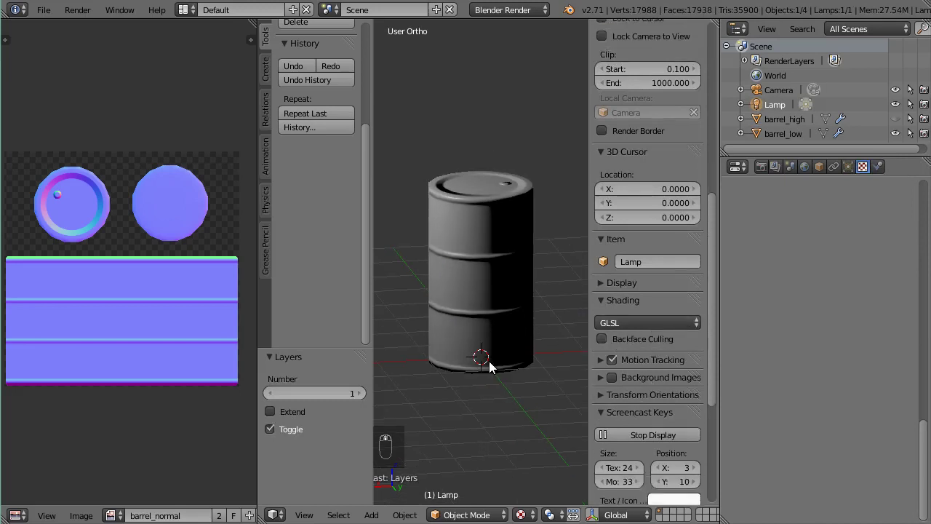
pyautogui.scroll(3, 499, 355)
pyautogui.scroll(-3, 507, 333)
pyautogui.keyDown('shift'); pyautogui.moveTo(507, 326); pyautogui.dragTo(561, 422, button='middle'); pyautogui.keyUp('shift')
pyautogui.scroll(-2, 509, 369)
pyautogui.scroll(-1, 522, 344)
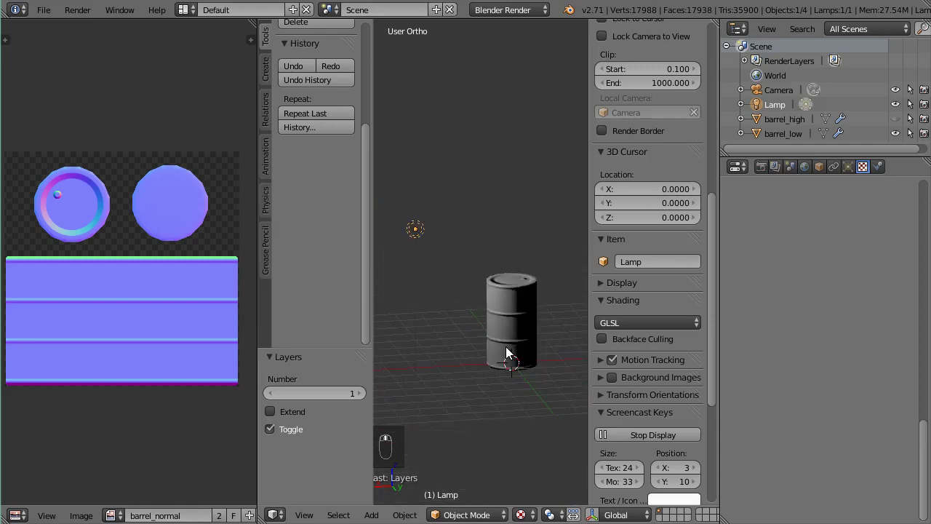
# Maximize the 3D view and move the lamp by about -1.645 in X, -0.2 in Y and 1.968 in Z.
pyautogui.press('r')
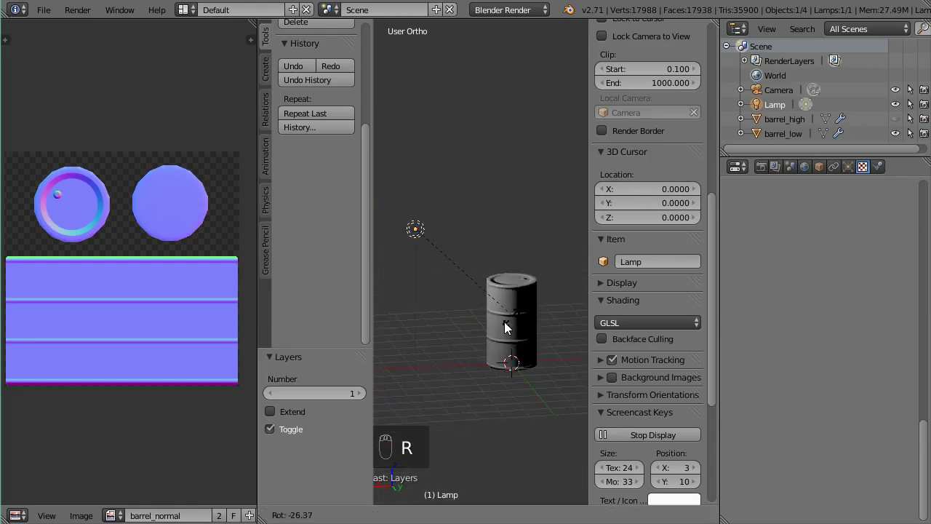
pyautogui.rightClick(518, 315)
pyautogui.scroll(-2, 515, 327)
pyautogui.hotkey('shift', 'space')
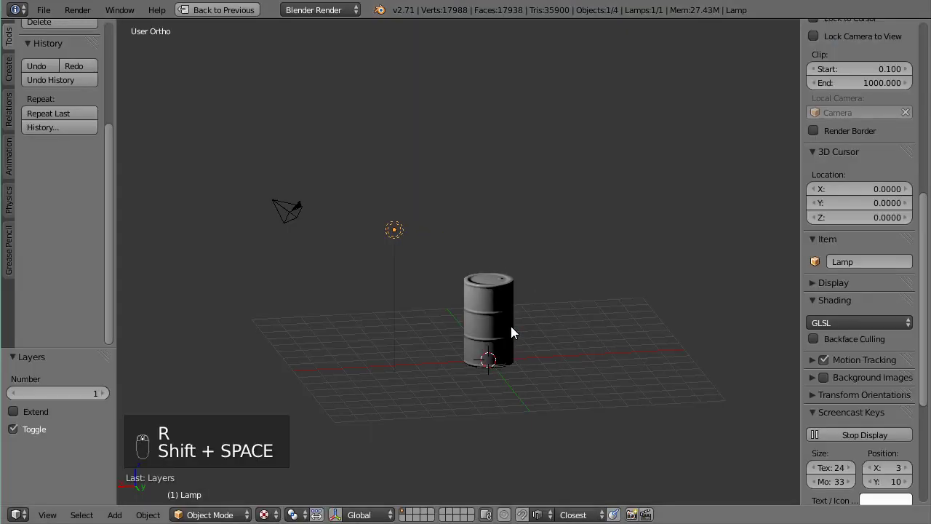
pyautogui.scroll(3, 513, 329)
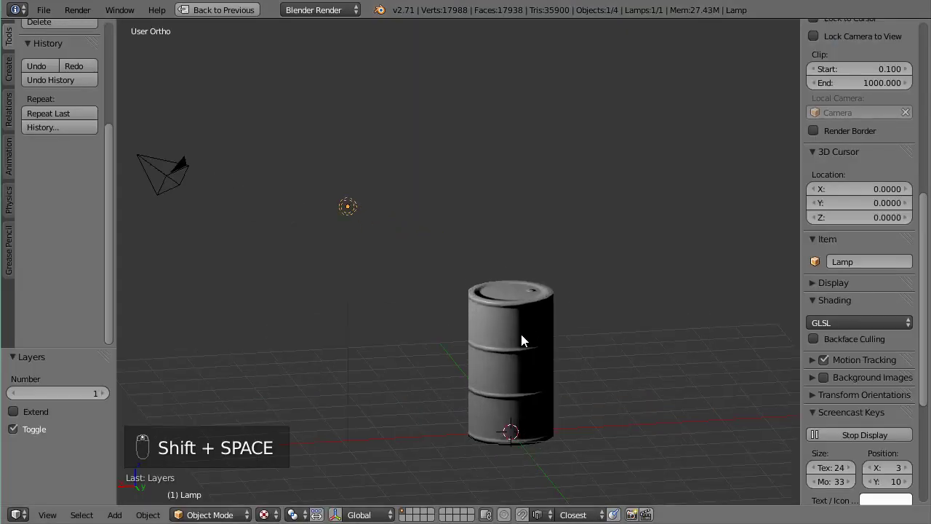
pyautogui.press('g')
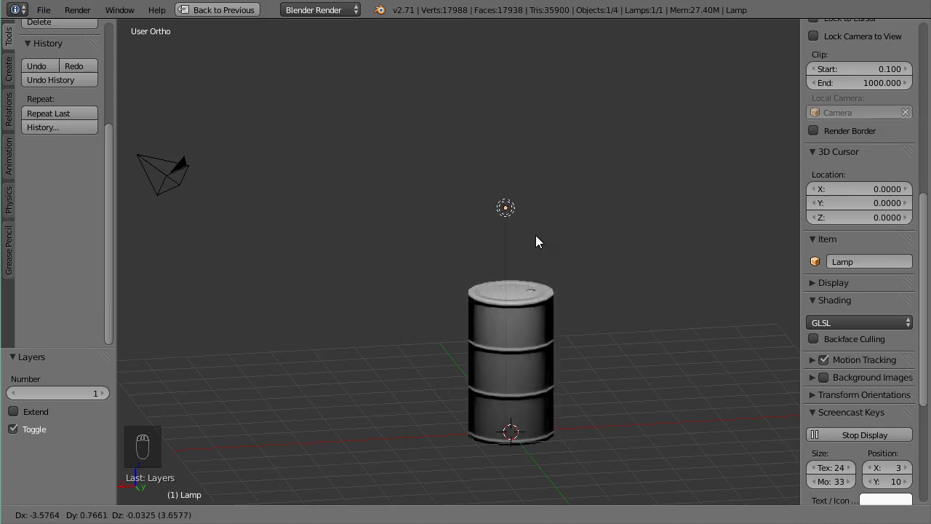
pyautogui.click(447, 137)
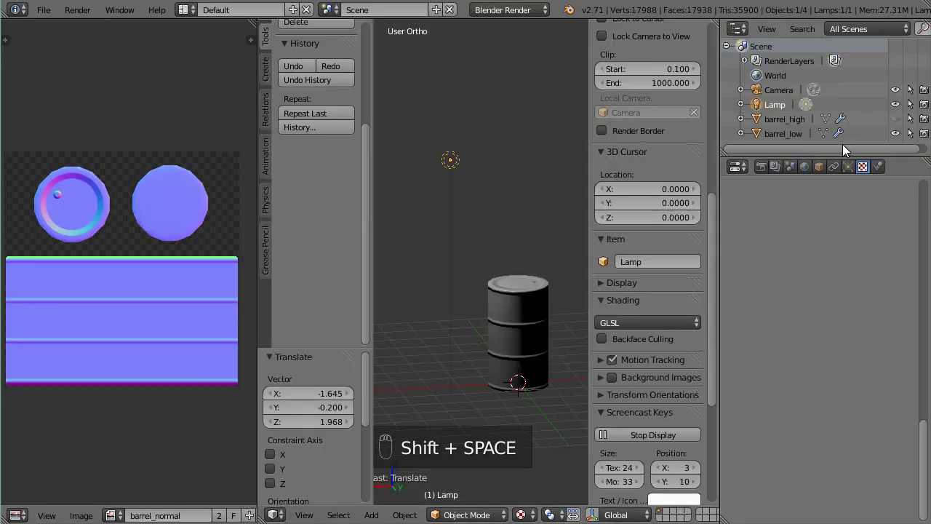
# Select barrel_low and switch its barrel_normal texture off and back on to compare the shading.
pyautogui.rightClick(542, 300)
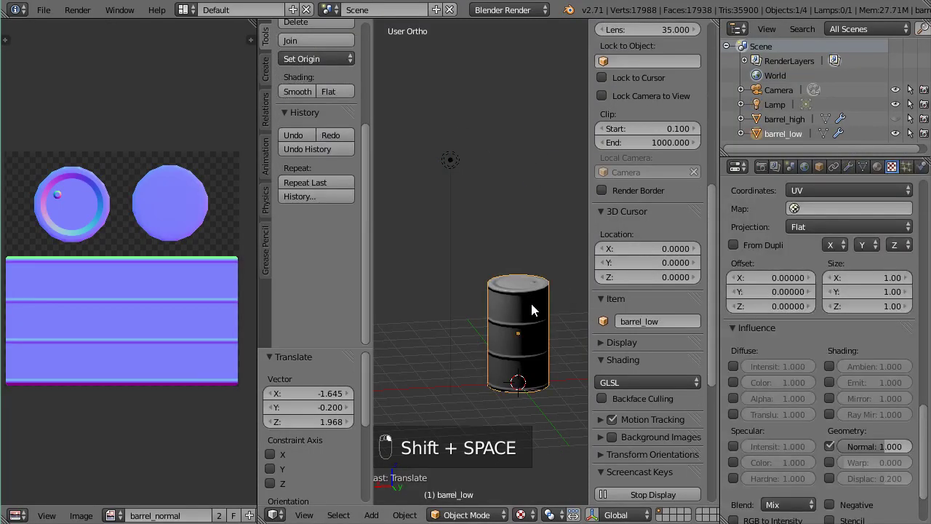
pyautogui.click(878, 166)
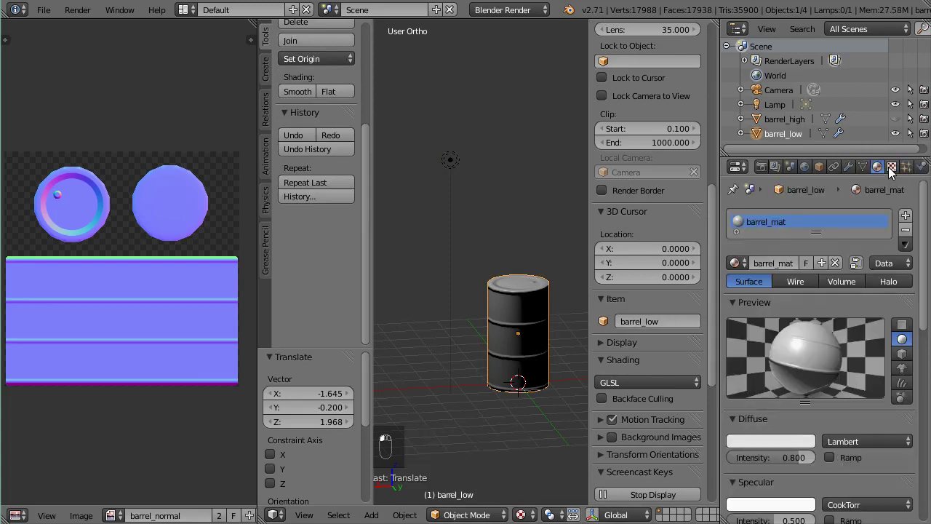
pyautogui.click(891, 167)
pyautogui.scroll(8, 895, 245)
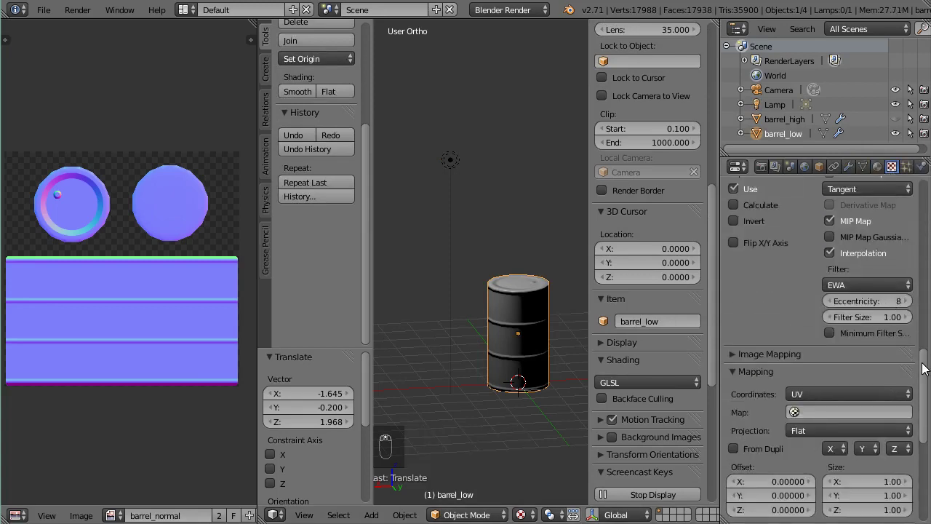
pyautogui.moveTo(927, 367); pyautogui.dragTo(928, 190)
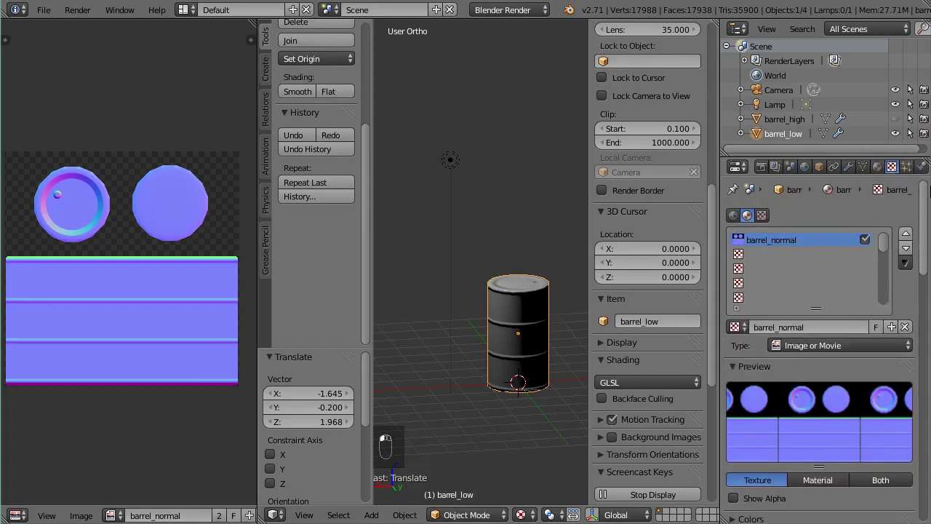
pyautogui.click(865, 237)
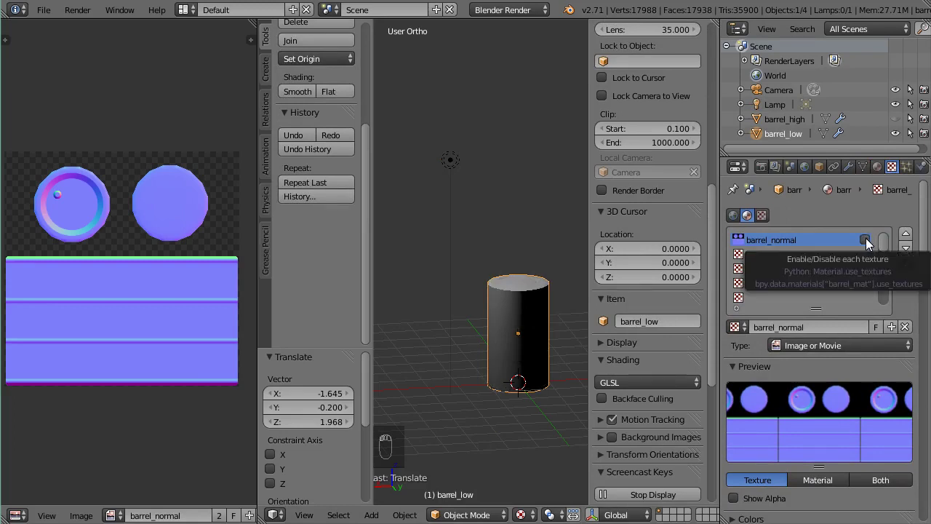
pyautogui.click(865, 239)
# Inspect the normal-mapped barrel's lid and sides from several angles, ending in the front orthographic view.
pyautogui.scroll(4, 495, 333)
pyautogui.scroll(-4, 541, 312)
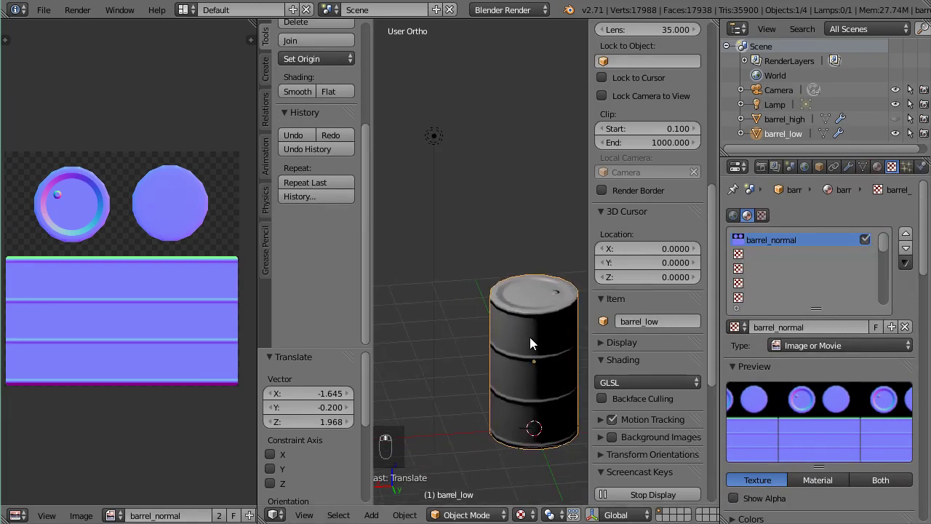
pyautogui.moveTo(530, 343); pyautogui.dragTo(549, 379, button='middle')
pyautogui.scroll(2, 556, 329)
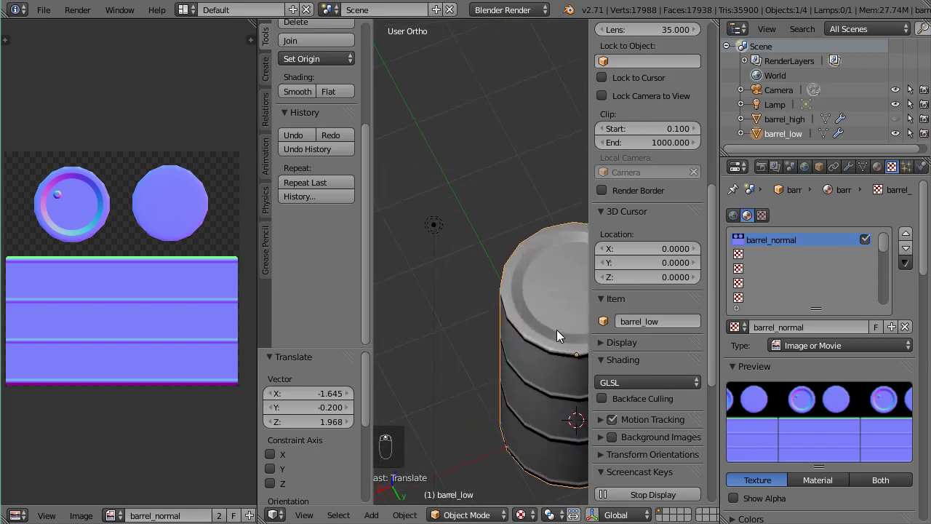
pyautogui.moveTo(557, 328); pyautogui.dragTo(314, 275, button='middle')
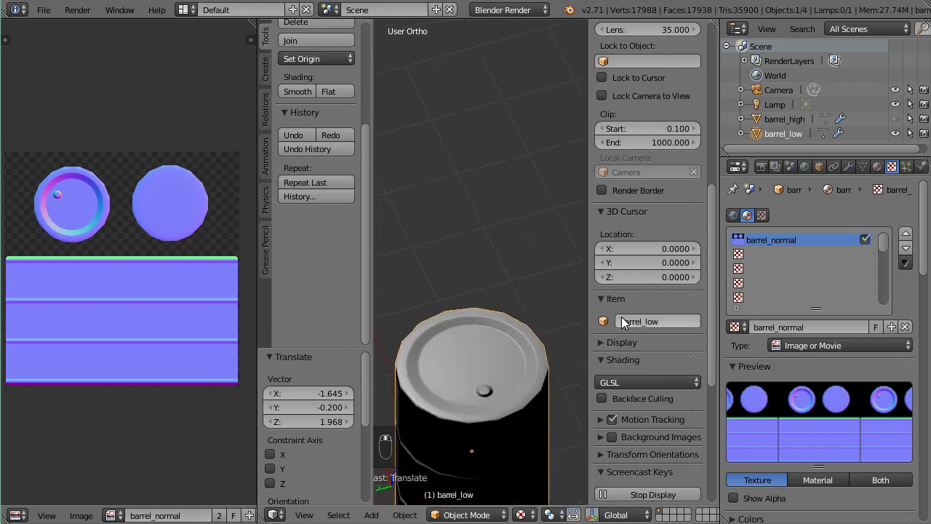
pyautogui.scroll(-2, 622, 320)
pyautogui.scroll(-3, 458, 314)
pyautogui.moveTo(463, 310); pyautogui.dragTo(388, 311, button='middle')
pyautogui.moveTo(527, 338); pyautogui.dragTo(494, 250, button='middle')
pyautogui.press('KP_1')
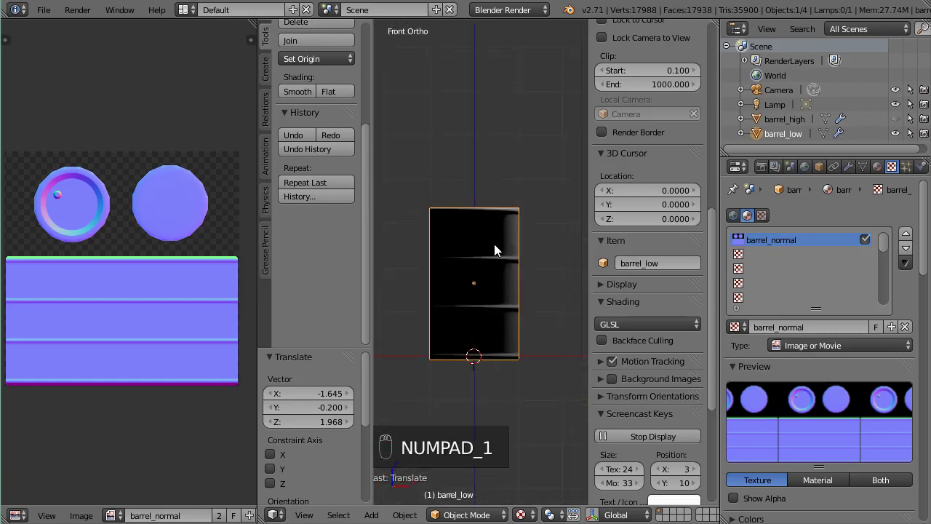
# Examine the normal-mapped barrel's side profile in a maximized 3D view and check its low-poly mesh in Edit Mode.
pyautogui.scroll(4, 529, 307)
pyautogui.scroll(-2, 530, 308)
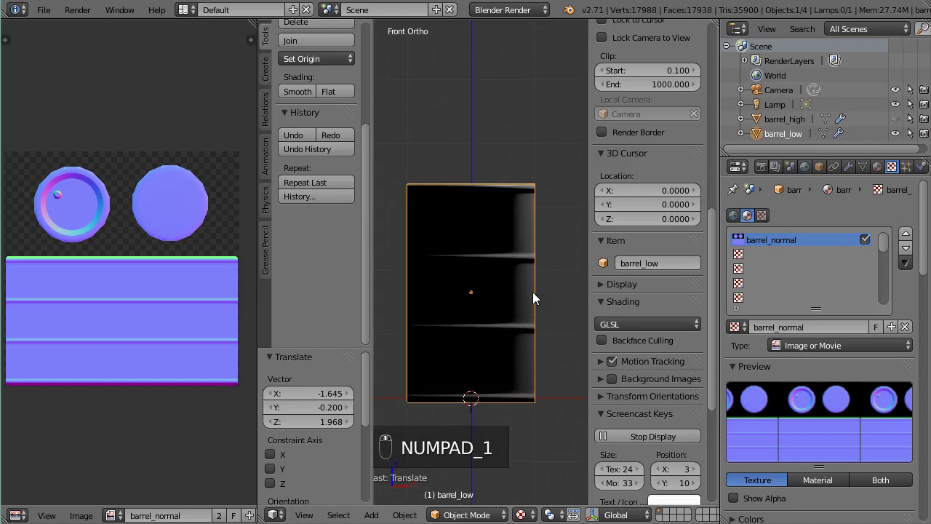
pyautogui.hotkey('shift', 'space')
pyautogui.scroll(1, 559, 325)
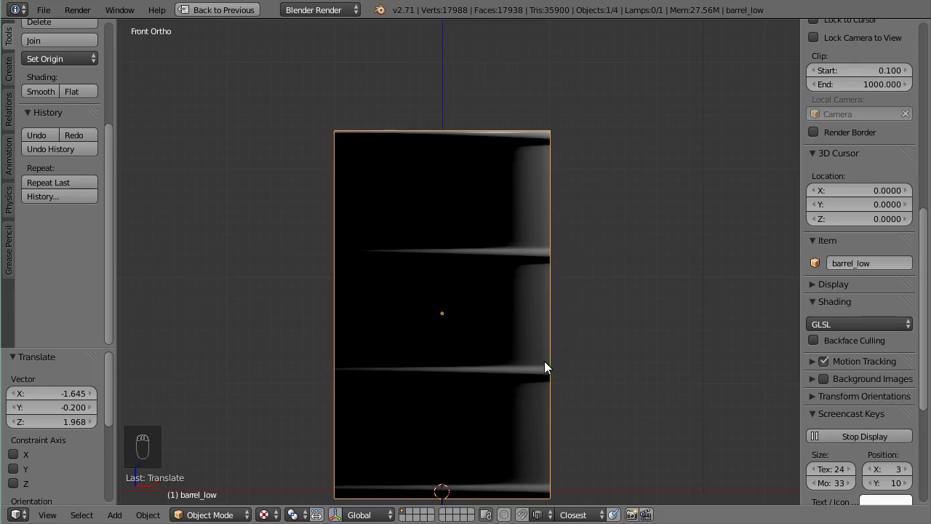
pyautogui.scroll(-3, 544, 361)
pyautogui.moveTo(554, 363); pyautogui.dragTo(580, 350, button='middle')
pyautogui.press('Tab')
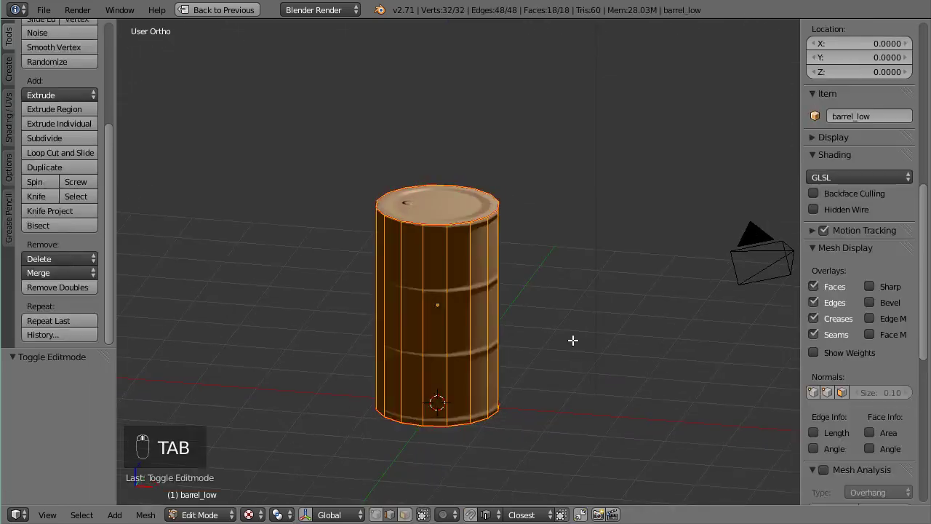
pyautogui.press('Tab')
pyautogui.hotkey('shift', 'space')
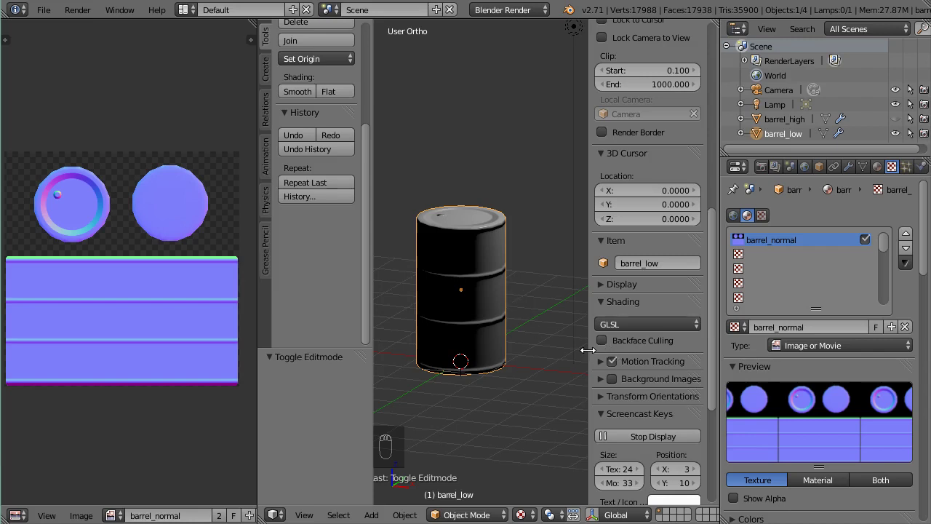
# Inspect the barrel's lid, cap detail and side ridges from above and around, both close up and at a distance.
pyautogui.scroll(2, 509, 302)
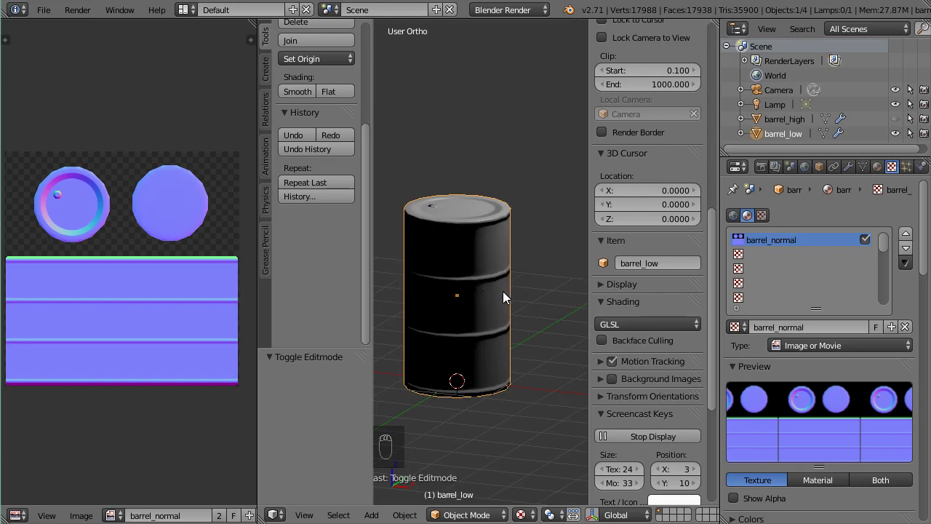
pyautogui.moveTo(503, 291); pyautogui.dragTo(465, 261, button='middle')
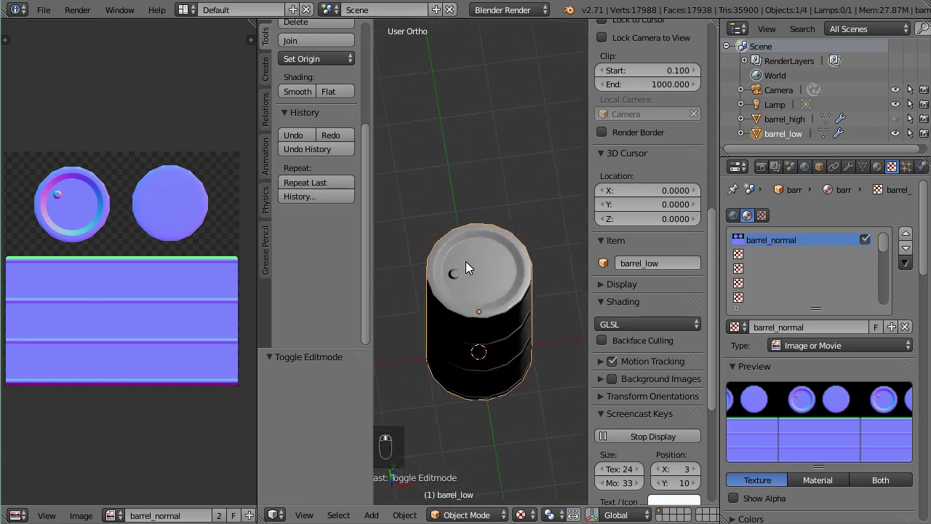
pyautogui.scroll(5, 473, 281)
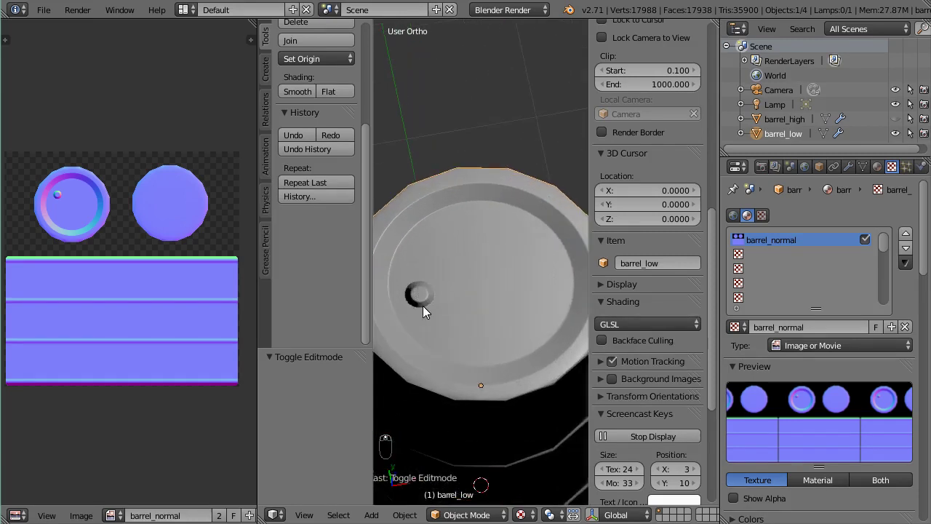
pyautogui.moveTo(422, 305); pyautogui.dragTo(474, 327, button='middle')
pyautogui.scroll(-3, 463, 281)
pyautogui.scroll(-1, 513, 310)
pyautogui.scroll(-2, 513, 303)
pyautogui.scroll(4, 495, 295)
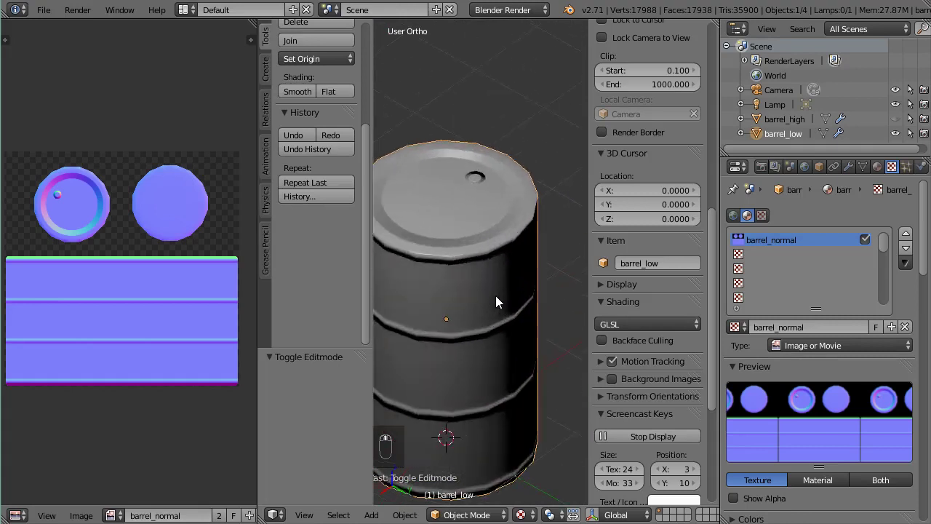
pyautogui.scroll(-2, 496, 297)
pyautogui.moveTo(495, 292); pyautogui.dragTo(501, 265, button='middle')
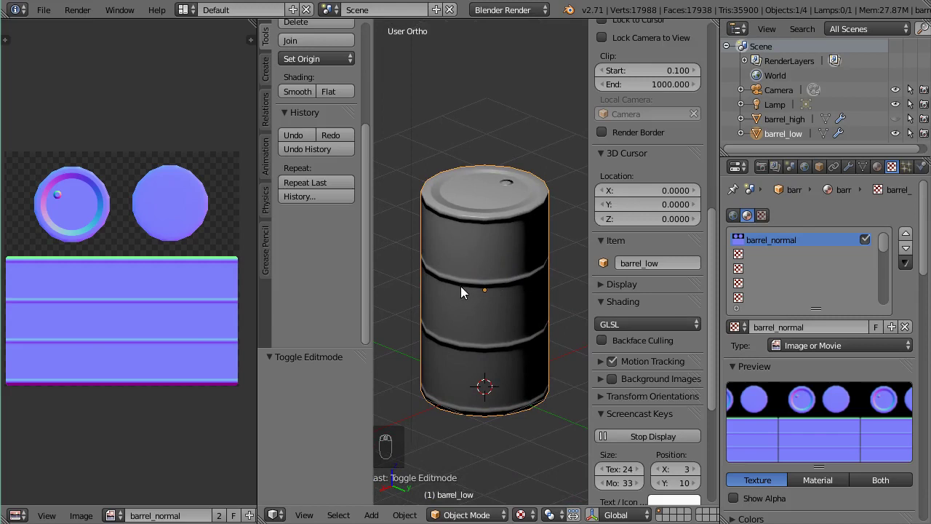
pyautogui.scroll(-1, 485, 284)
pyautogui.scroll(3, 485, 283)
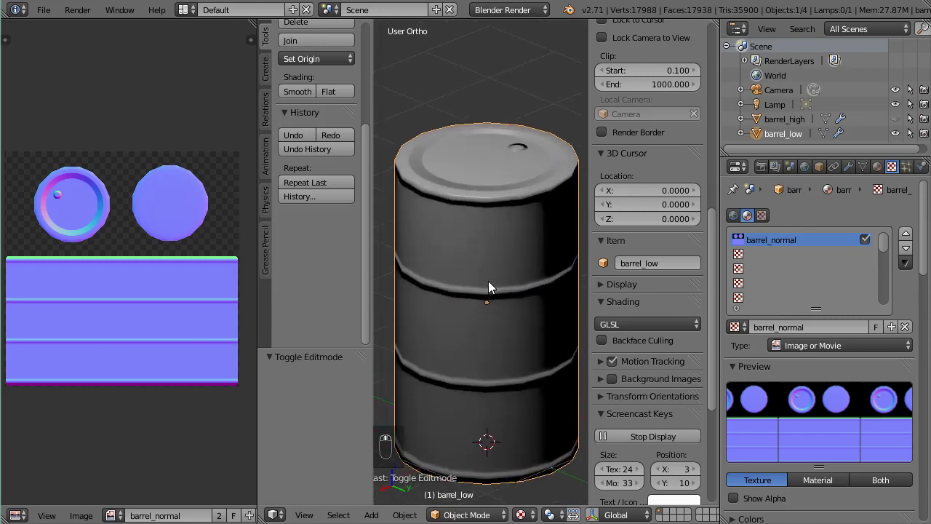
pyautogui.scroll(-2, 481, 279)
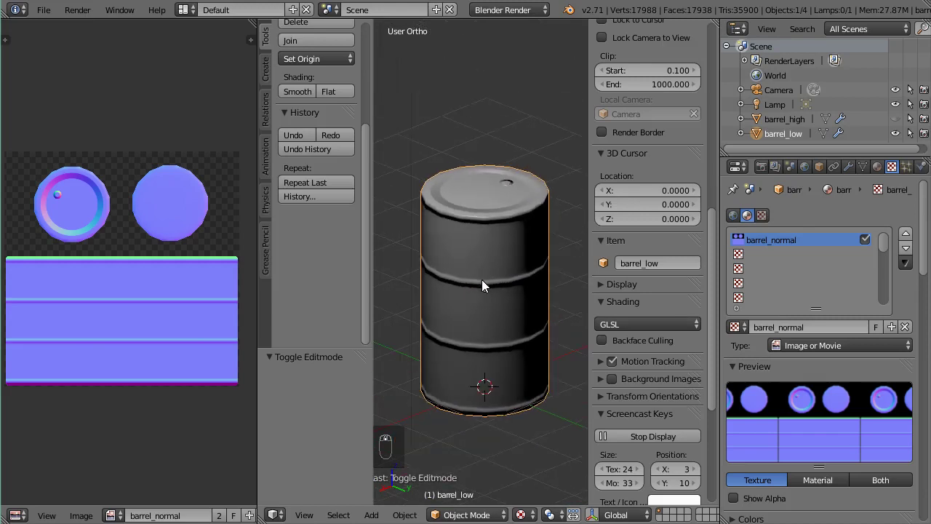
pyautogui.scroll(-2, 482, 279)
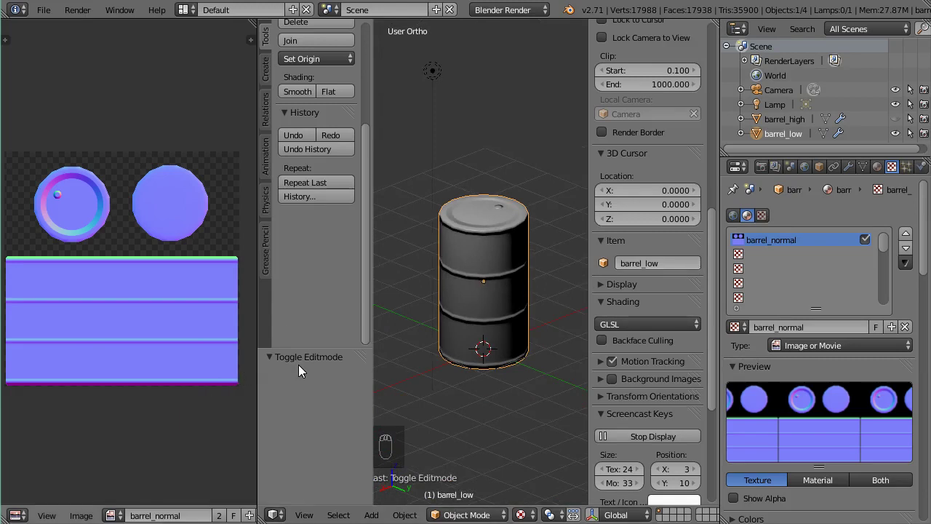
# Put barrel_low in Edit Mode and widen the UV/Image Editor and 3D view areas.
pyautogui.press('Tab')
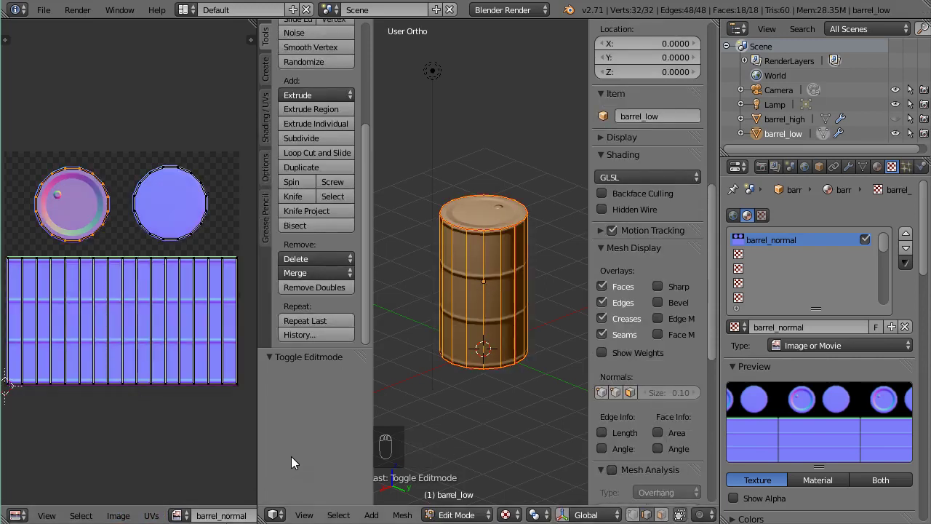
pyautogui.moveTo(724, 371); pyautogui.dragTo(770, 370)
pyautogui.moveTo(256, 384); pyautogui.dragTo(374, 390)
# Create a new 1024 × 1024 px UV Grid image named barrel_diffuse with alpha for barrel_low's UVs.
pyautogui.click(315, 515)
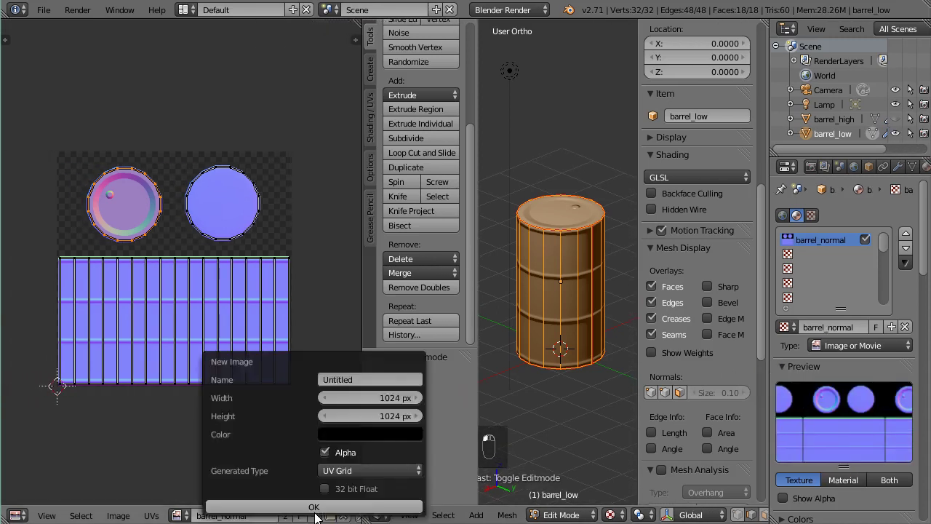
pyautogui.click(361, 377)
pyautogui.write('bar')
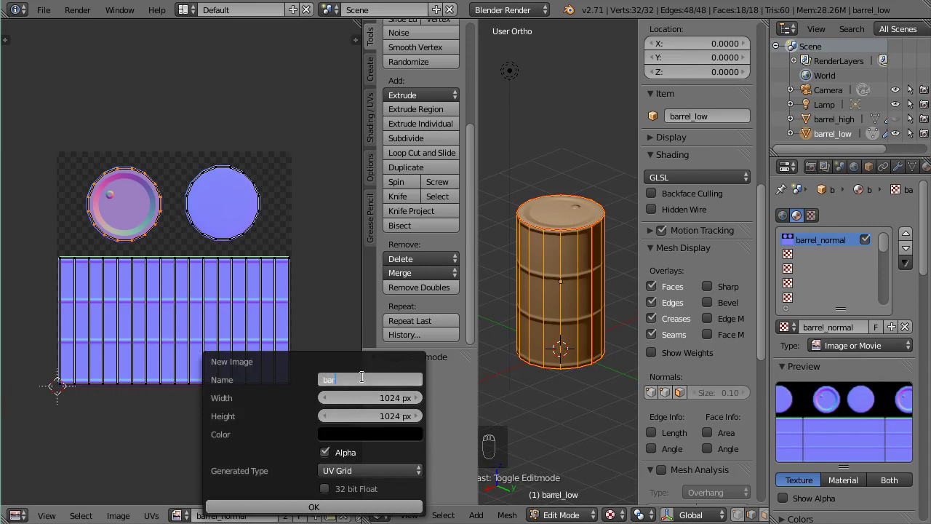
pyautogui.write('rel_di')
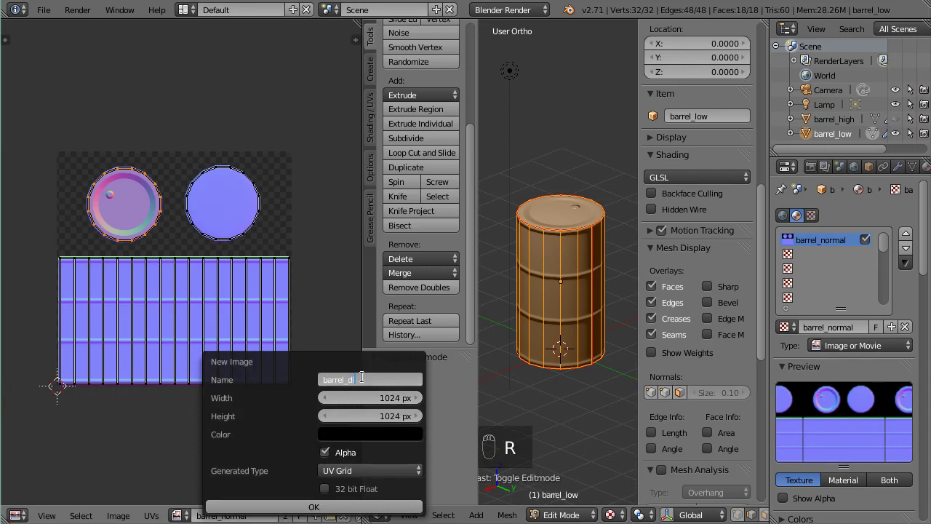
pyautogui.write('ffuse')
pyautogui.press('Return')
pyautogui.click(342, 507)
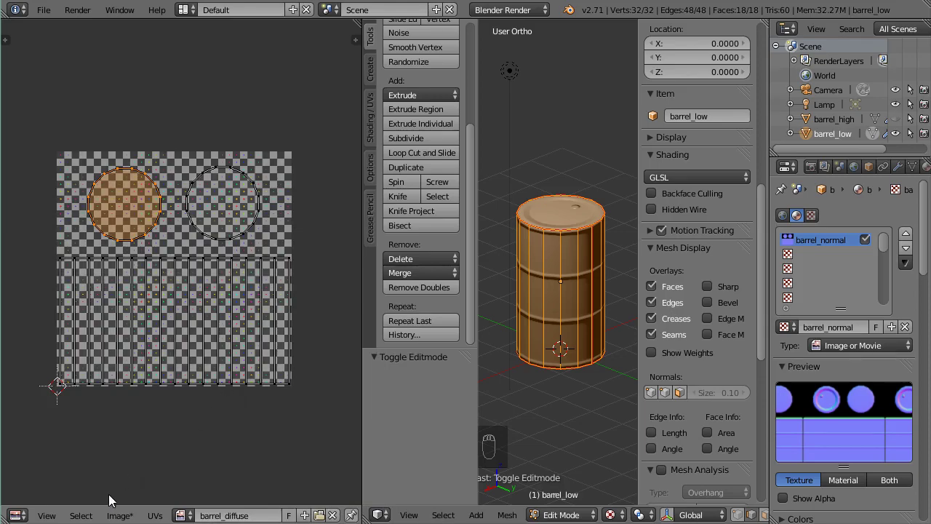
# Save the barrel_diffuse image as barrel_diffuse.png in the barrel2 folder.
pyautogui.click(121, 515)
pyautogui.click(138, 441)
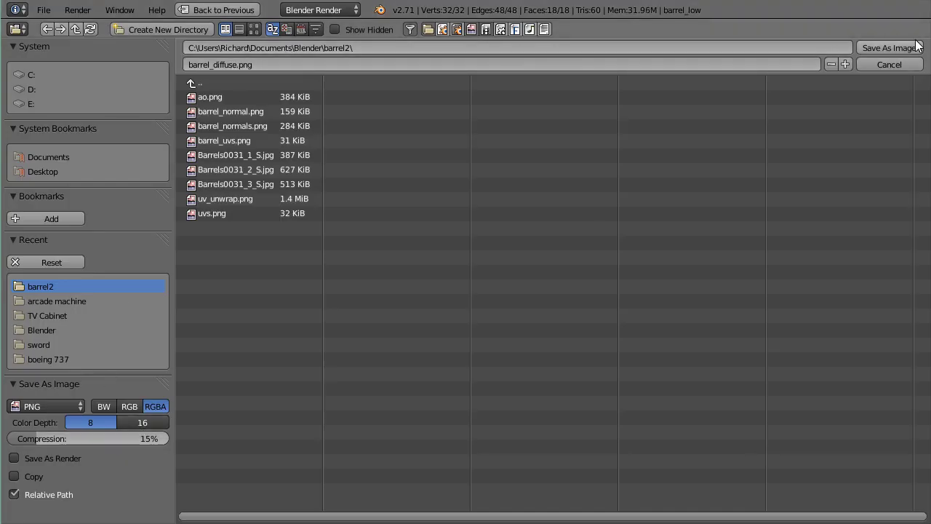
pyautogui.click(889, 47)
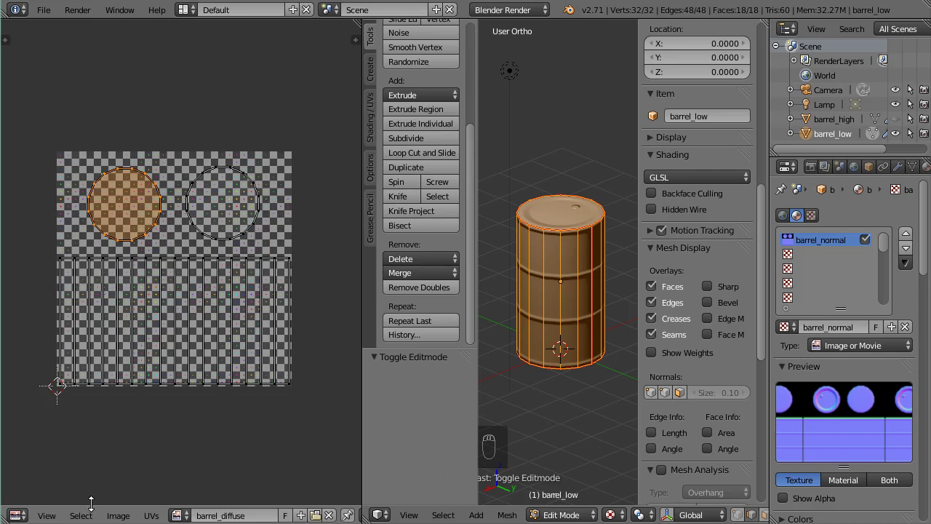
# Export barrel_low's UV layout over uvs.png as a 1024 × 1024 PNG with fill opacity 0.
pyautogui.click(151, 515)
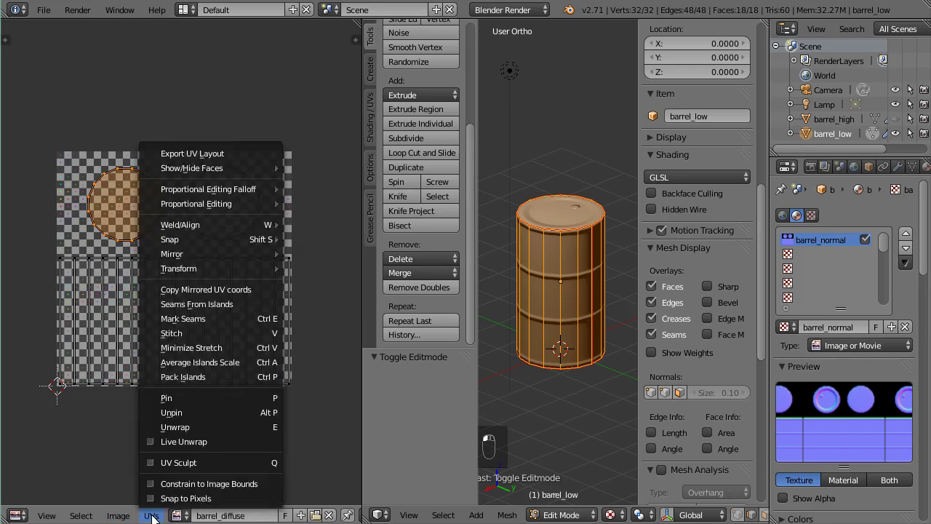
pyautogui.click(223, 155)
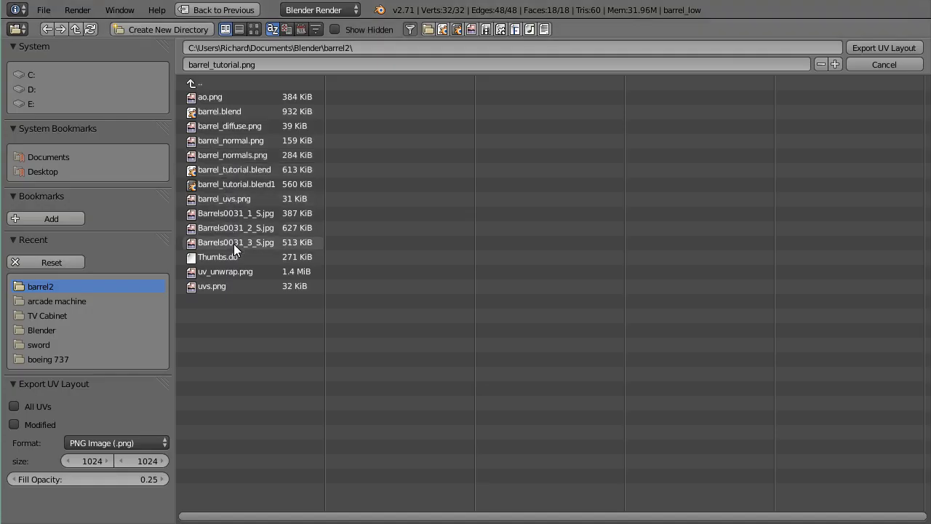
pyautogui.click(226, 285)
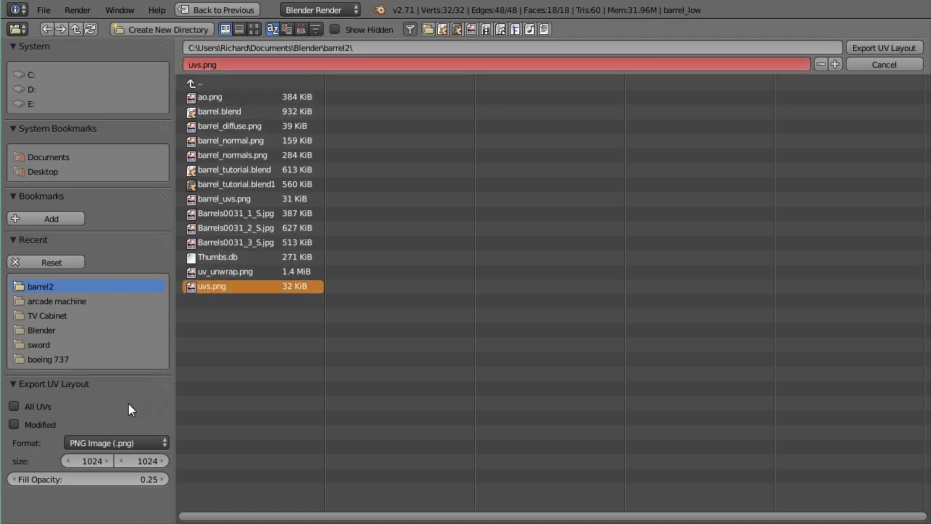
pyautogui.click(151, 477)
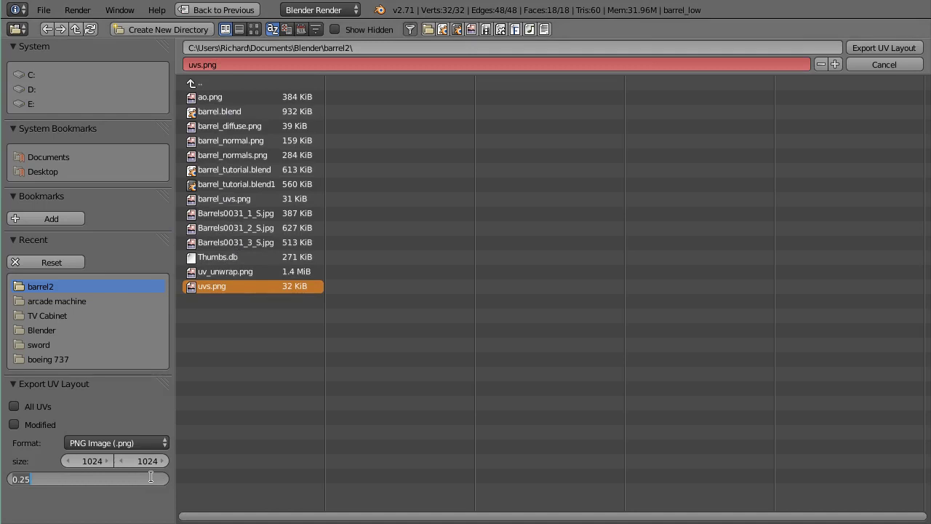
pyautogui.write('0')
pyautogui.press('Return')
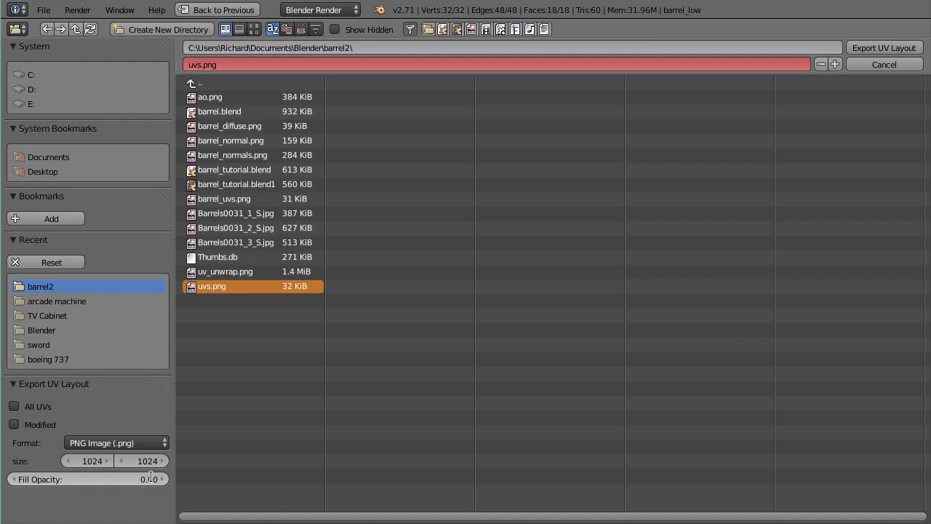
pyautogui.click(879, 51)
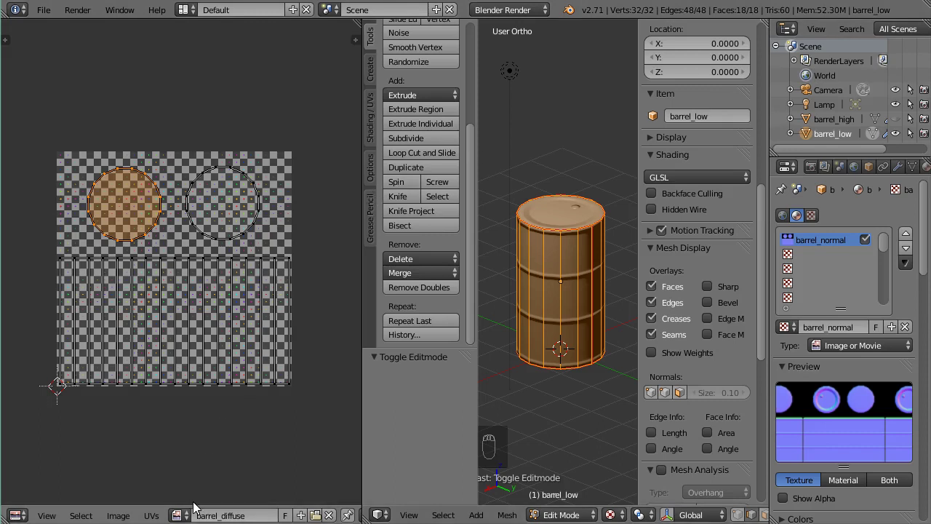
pyautogui.click(119, 515)
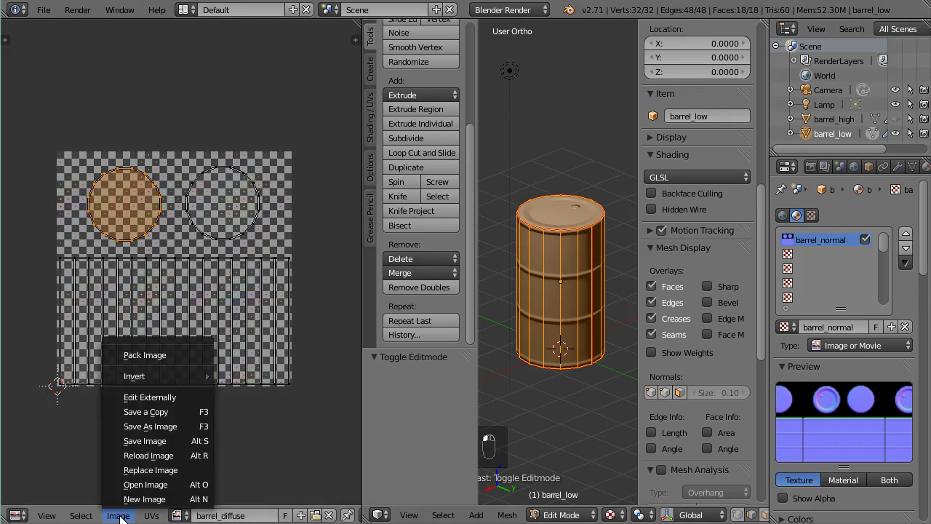
pyautogui.click(316, 439)
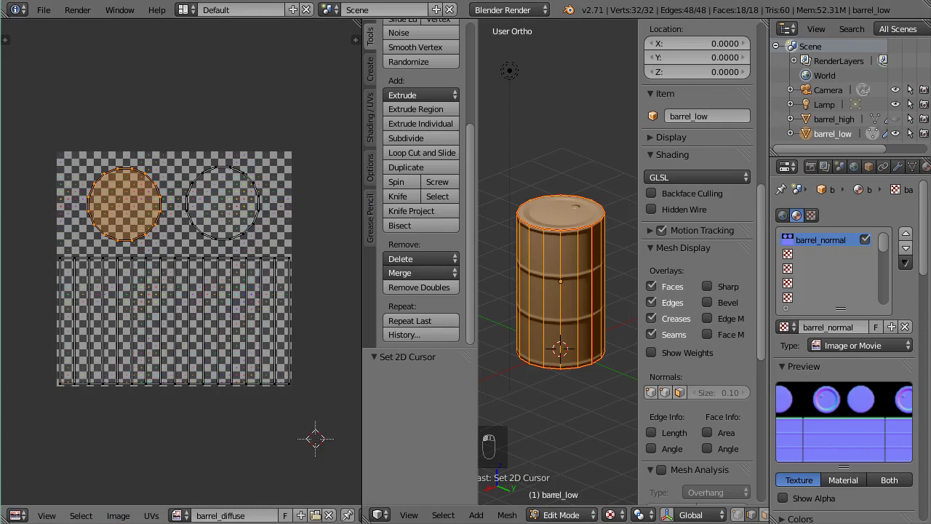
# Switch to File Explorer and open the barrel2 folder inside Documents > Blender.
pyautogui.click(368, 523)
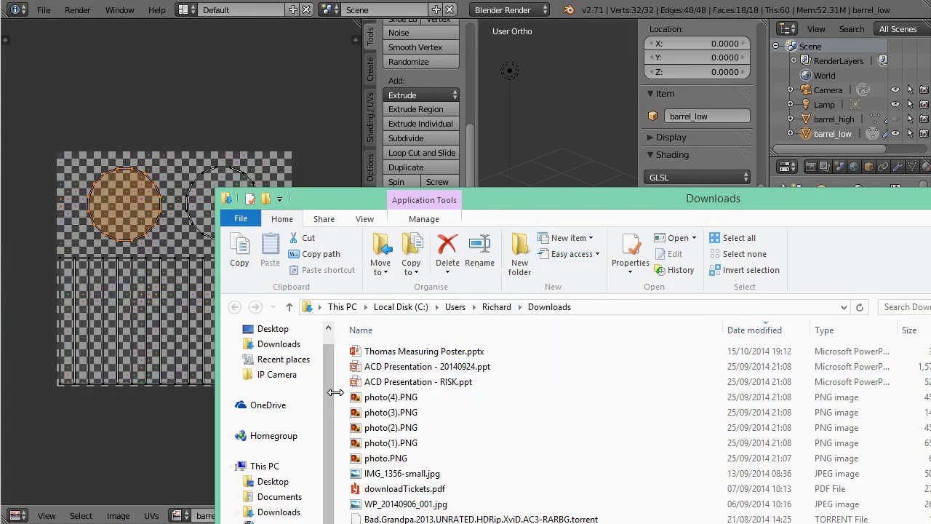
pyautogui.moveTo(335, 392); pyautogui.dragTo(280, 386)
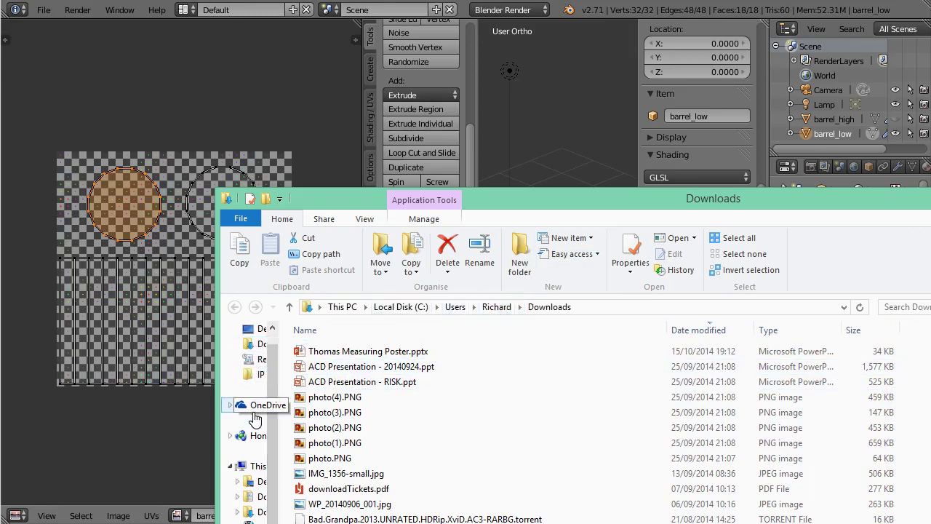
pyautogui.click(256, 497)
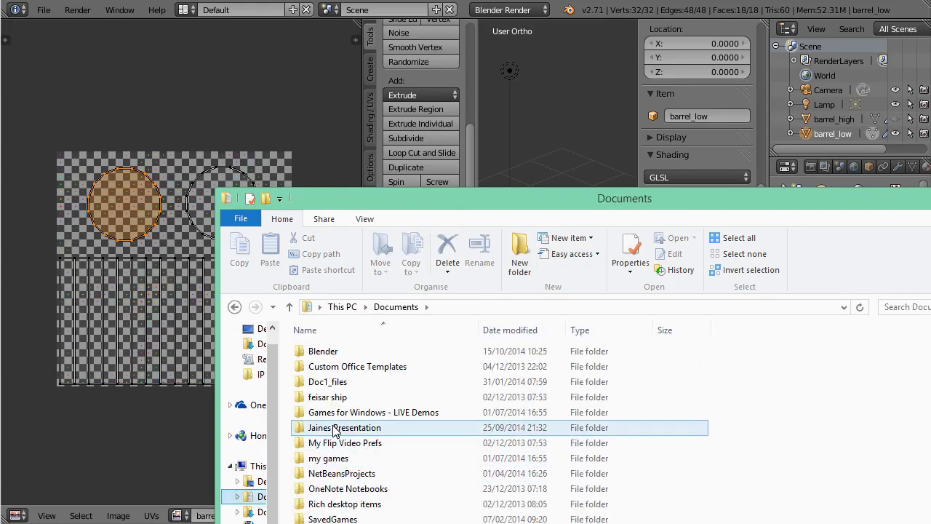
pyautogui.doubleClick(320, 351)
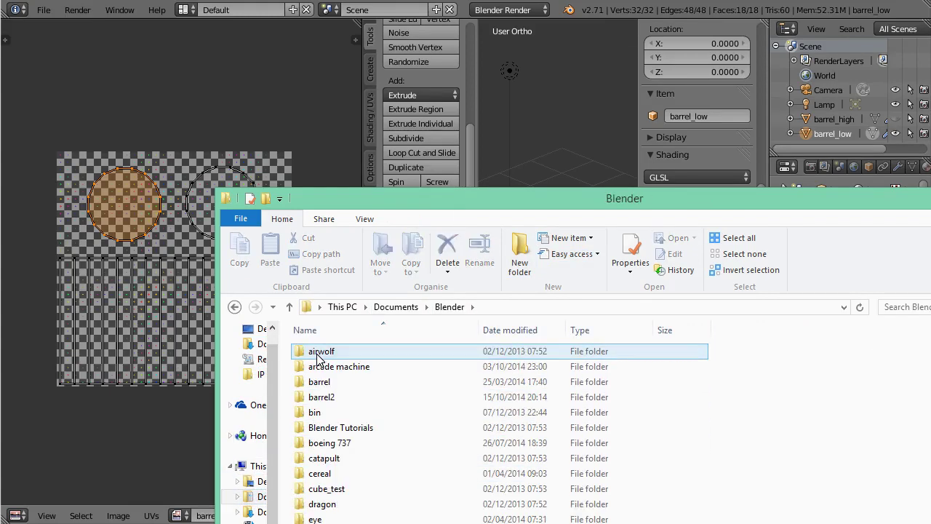
pyautogui.doubleClick(327, 396)
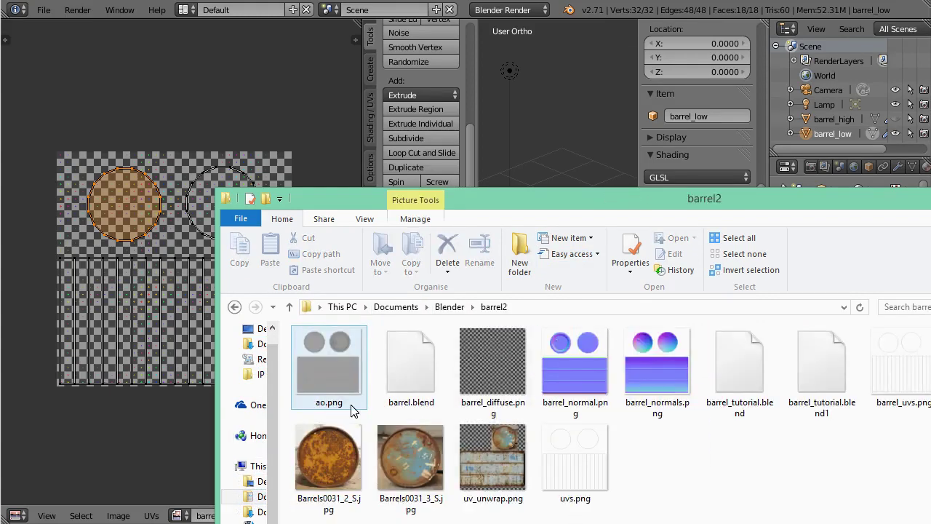
# Preview the exported uvs.png in Windows Photo Viewer and open it for editing in GIMP.
pyautogui.doubleClick(563, 446)
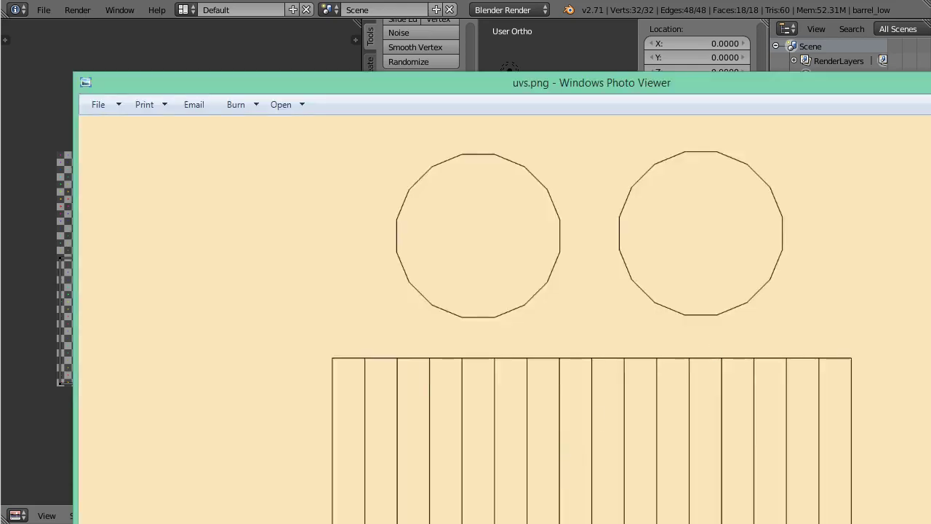
pyautogui.hotkey('alt', 'F4')
pyautogui.rightClick(584, 467)
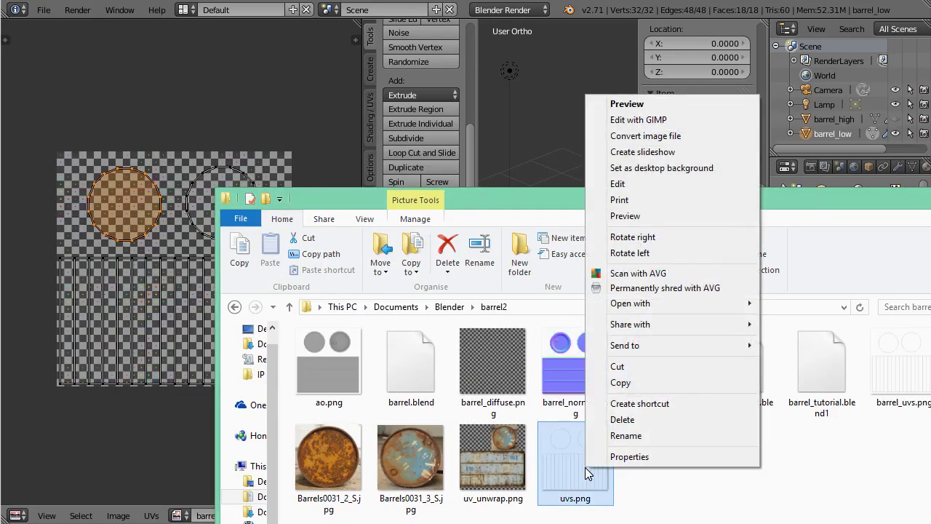
pyautogui.click(623, 121)
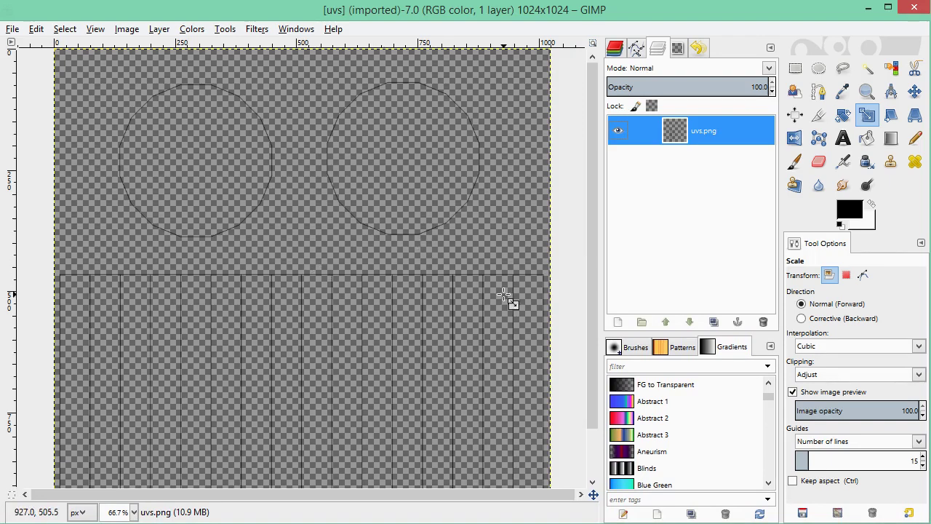
# Add a white-filled 1024 × 1024 px layer named Background to the UV image.
pyautogui.keyDown('ctrl'); pyautogui.scroll(-1, 442, 326); pyautogui.keyUp('ctrl')
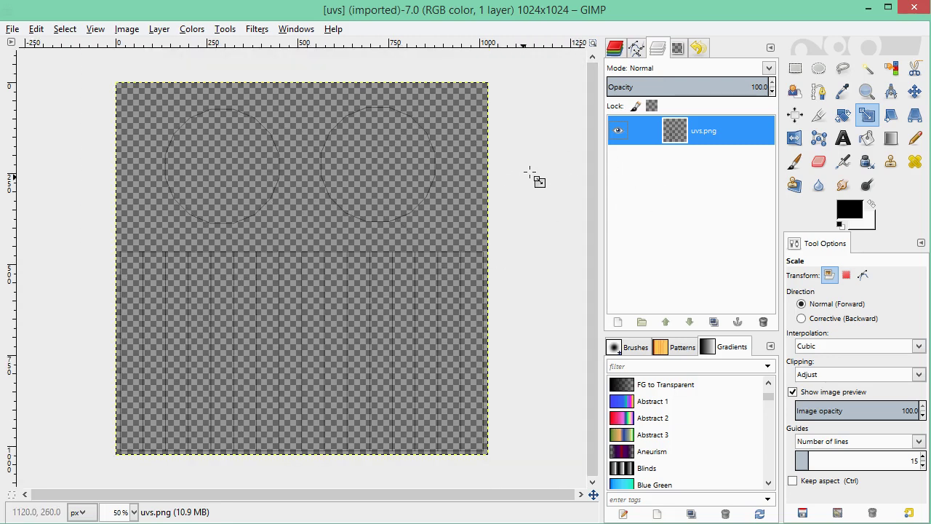
pyautogui.click(615, 328)
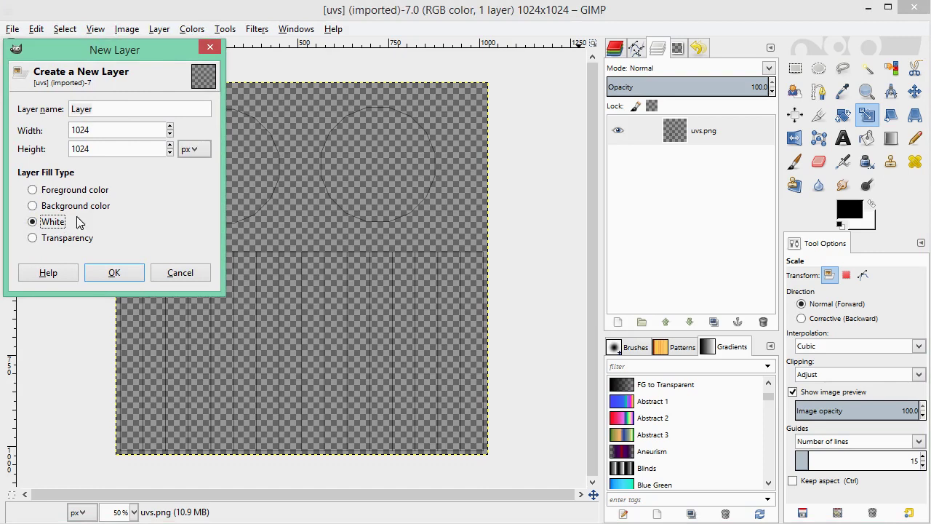
pyautogui.click(96, 109)
pyautogui.write('Background')
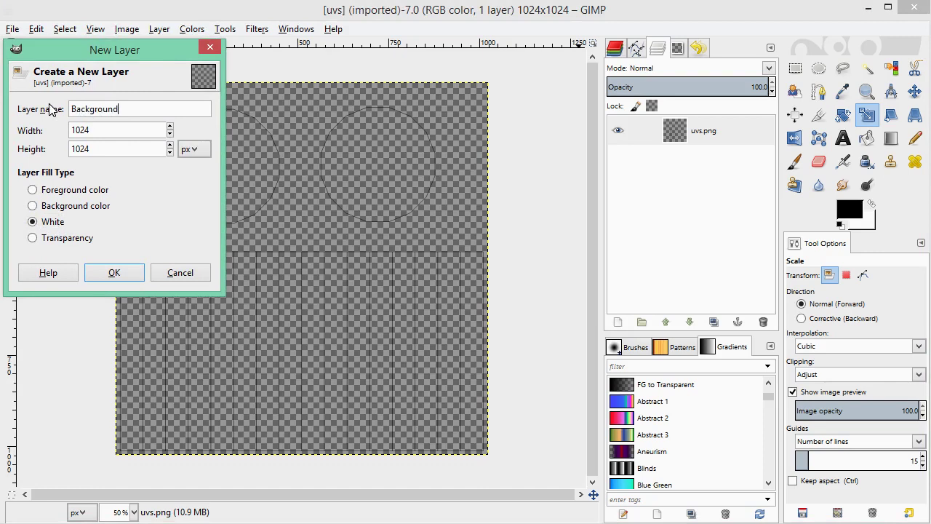
pyautogui.press('Return')
# Raise the uvs.png layer above Background and make Background the active layer.
pyautogui.click(704, 162)
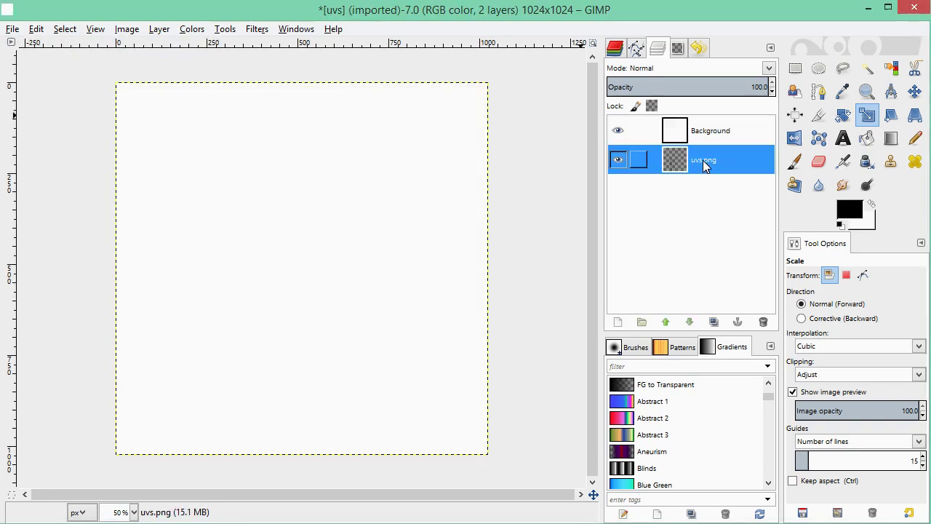
pyautogui.moveTo(704, 162); pyautogui.dragTo(672, 123)
pyautogui.moveTo(671, 165); pyautogui.dragTo(649, 123)
pyautogui.click(664, 322)
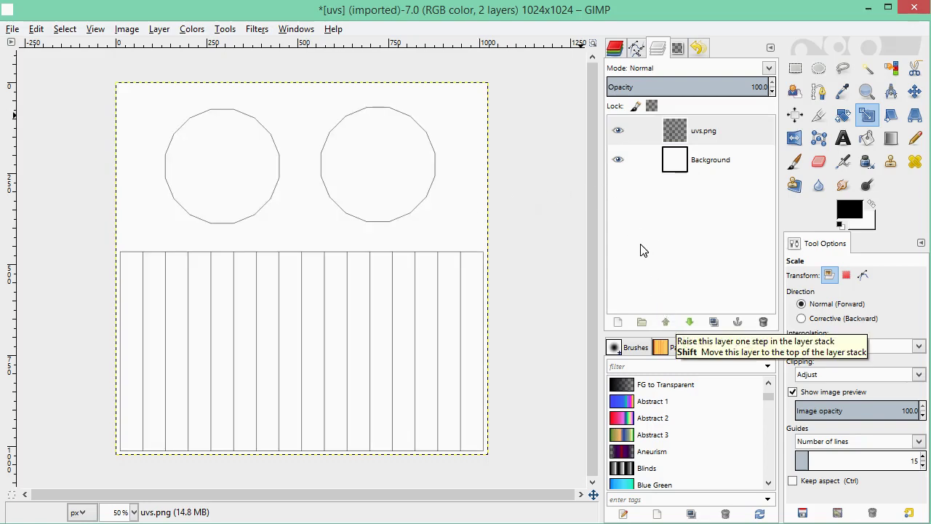
pyautogui.click(697, 132)
pyautogui.click(690, 321)
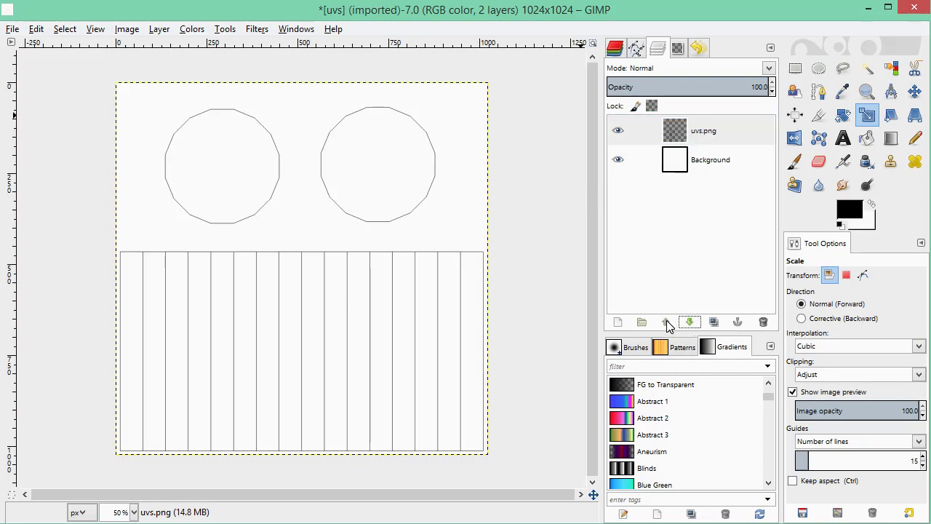
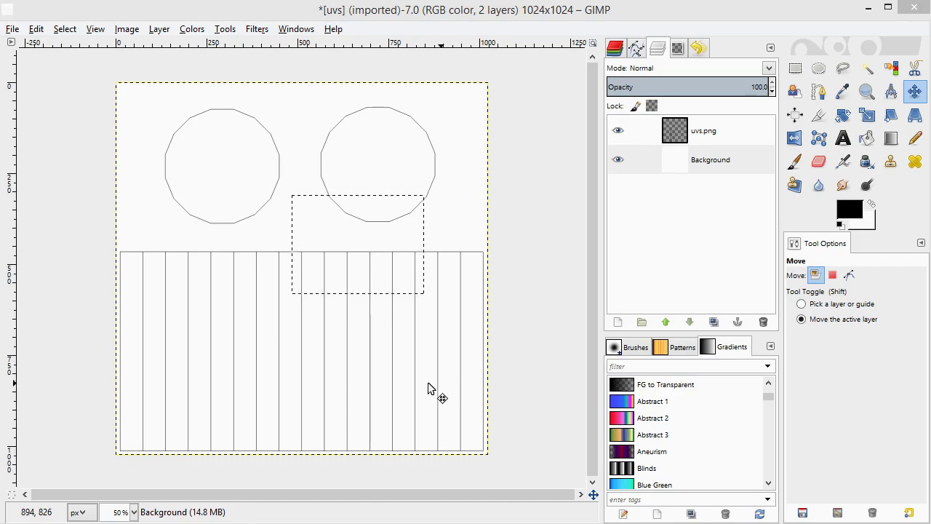
pyautogui.click(697, 133)
pyautogui.click(695, 160)
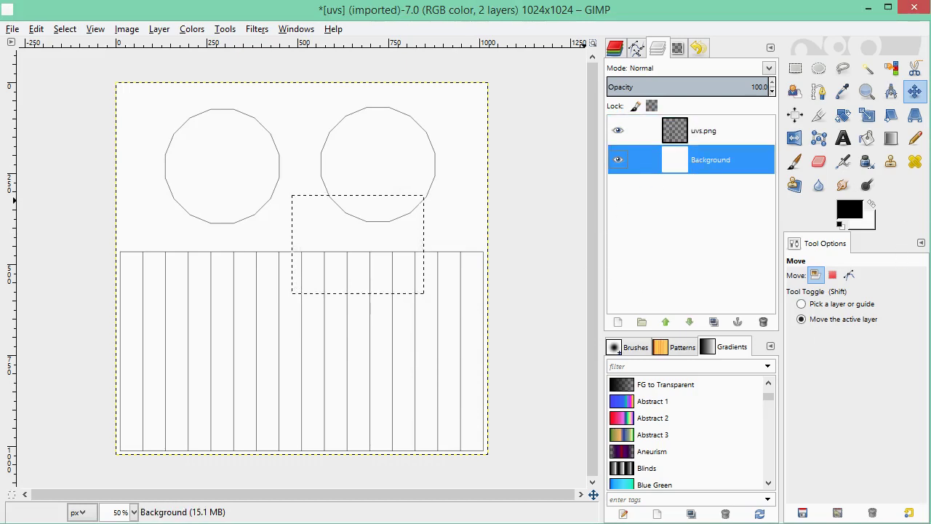
# Examine the barrel side and lid photos on the CG Textures page and the matching files in the barrel2 folder.
pyautogui.hotkey('alt', 'Tab')
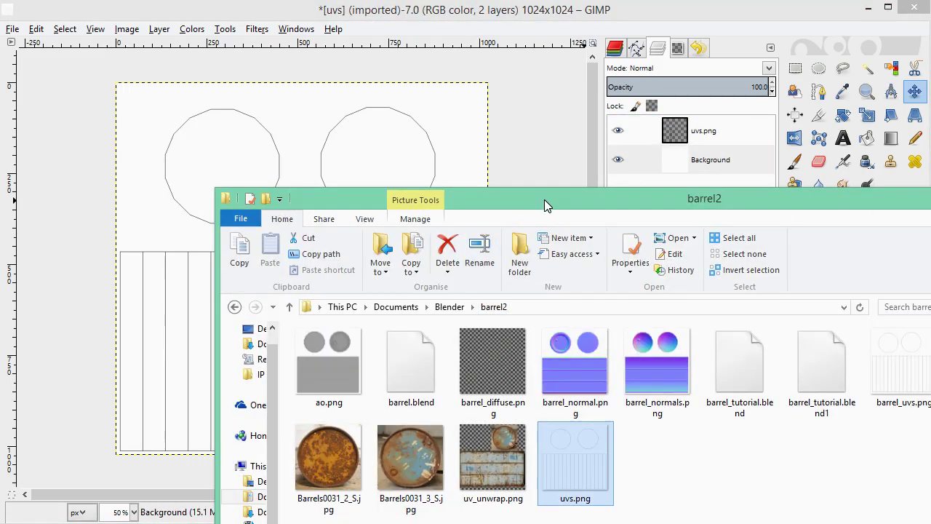
pyautogui.moveTo(544, 199); pyautogui.dragTo(633, 159)
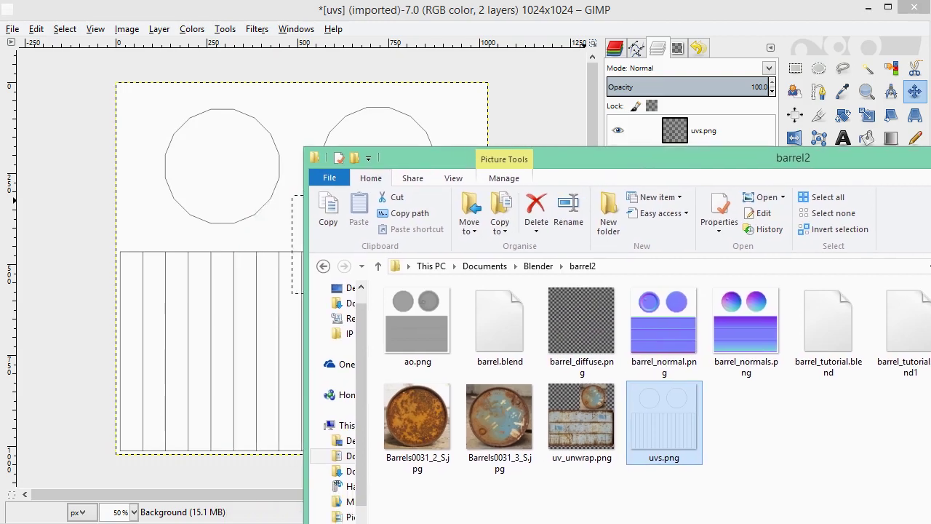
pyautogui.hotkey('alt', 'Tab')
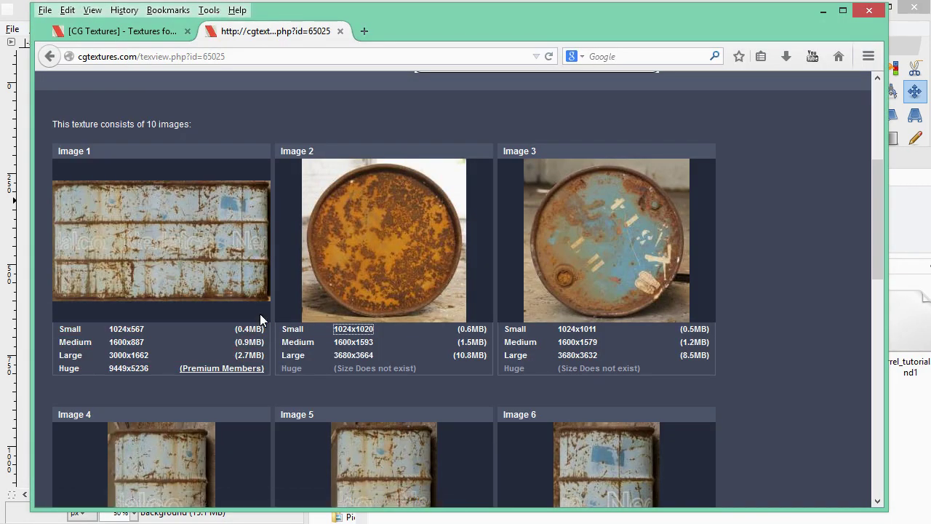
pyautogui.moveTo(240, 293)
pyautogui.moveTo(591, 270)
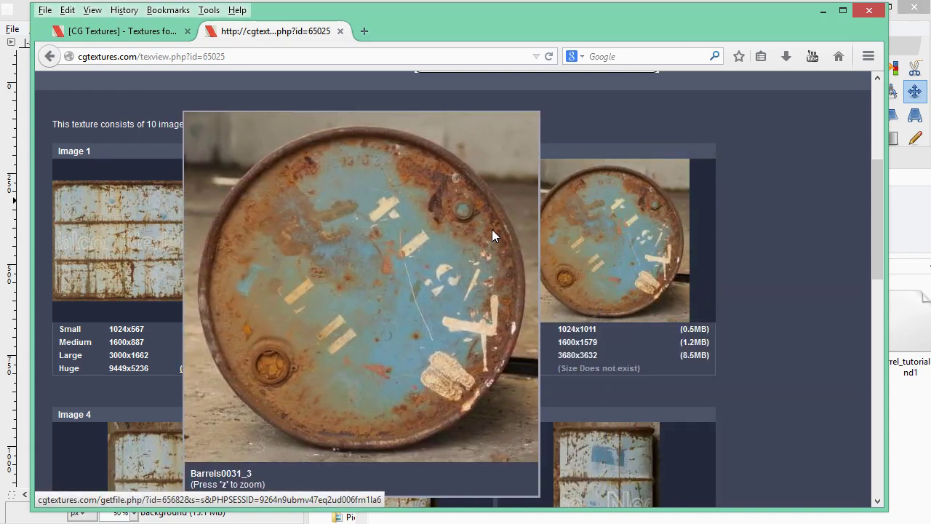
pyautogui.moveTo(258, 244)
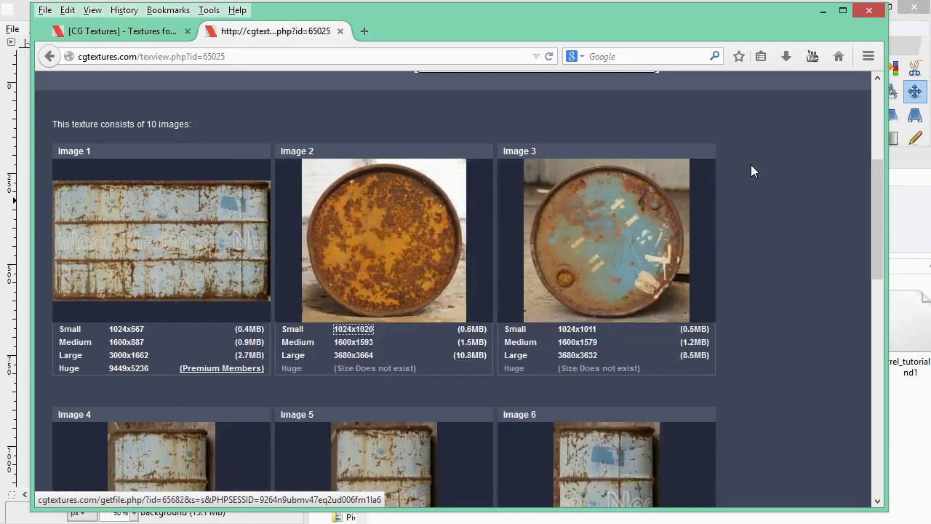
pyautogui.hotkey('alt', 'Tab')
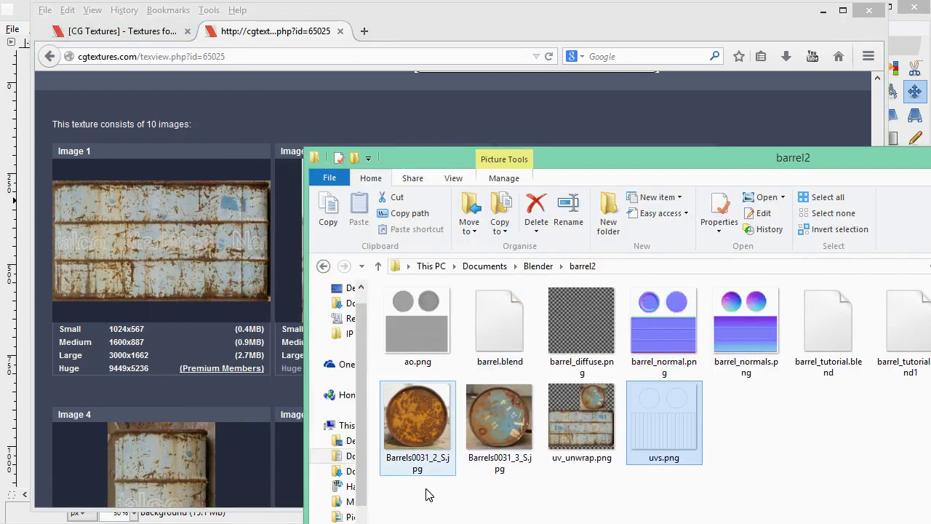
pyautogui.hotkey('alt', 'Tab')
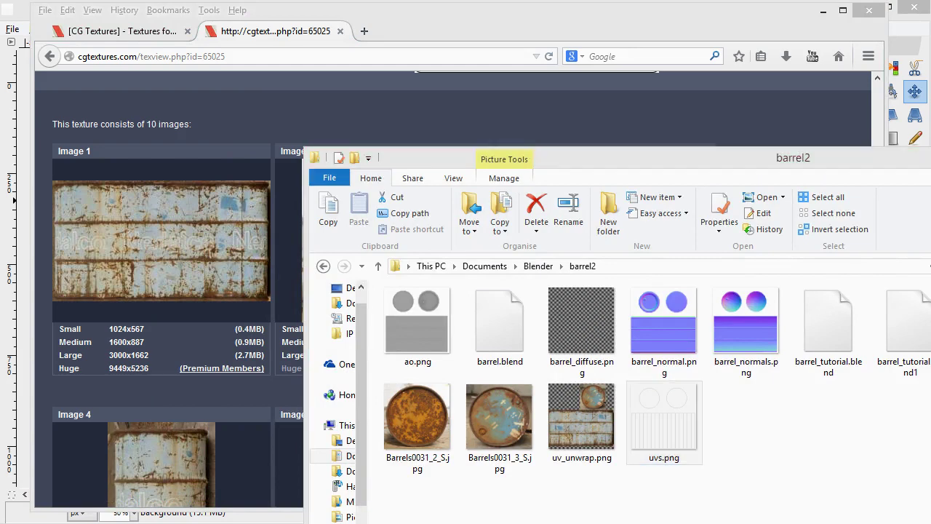
pyautogui.hotkey('alt', 'Tab')
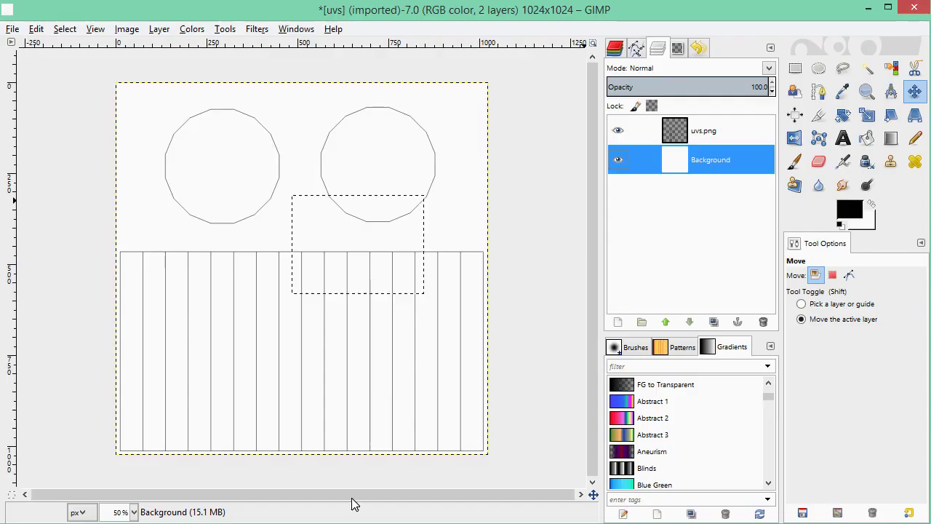
pyautogui.hotkey('alt', 'Tab')
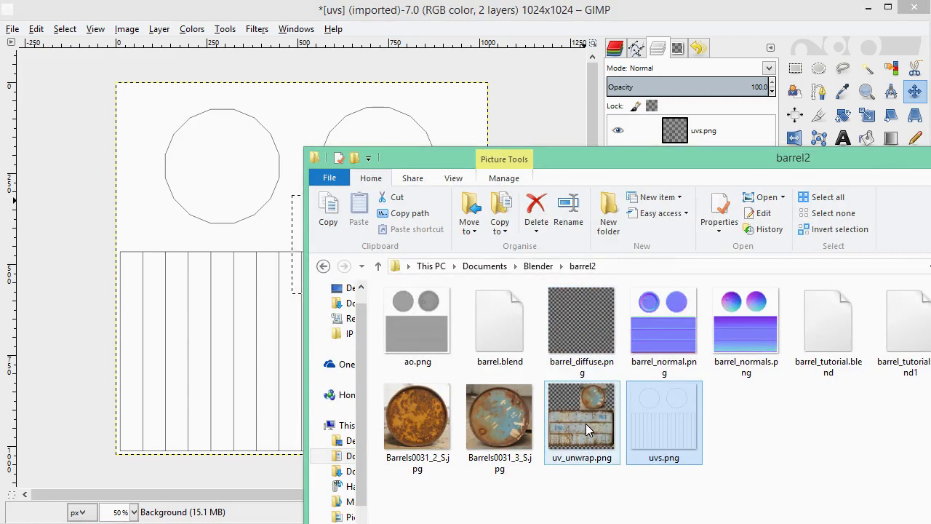
# Bring Barrels0031_1_S.jpg from the barrel2 folder into the GIMP UV image as a layer between uvs.png and Background.
pyautogui.click(930, 328)
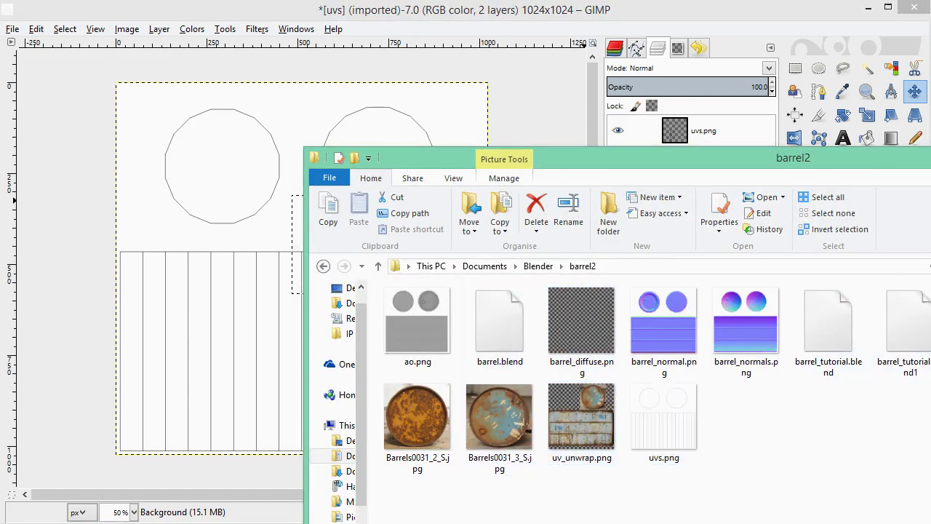
pyautogui.moveTo(847, 159); pyautogui.dragTo(702, 46)
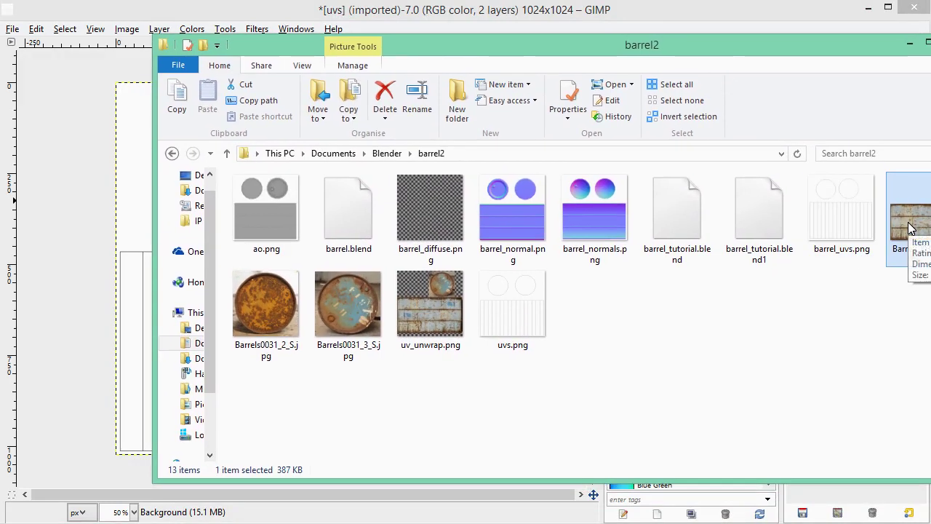
pyautogui.moveTo(910, 228); pyautogui.dragTo(144, 248)
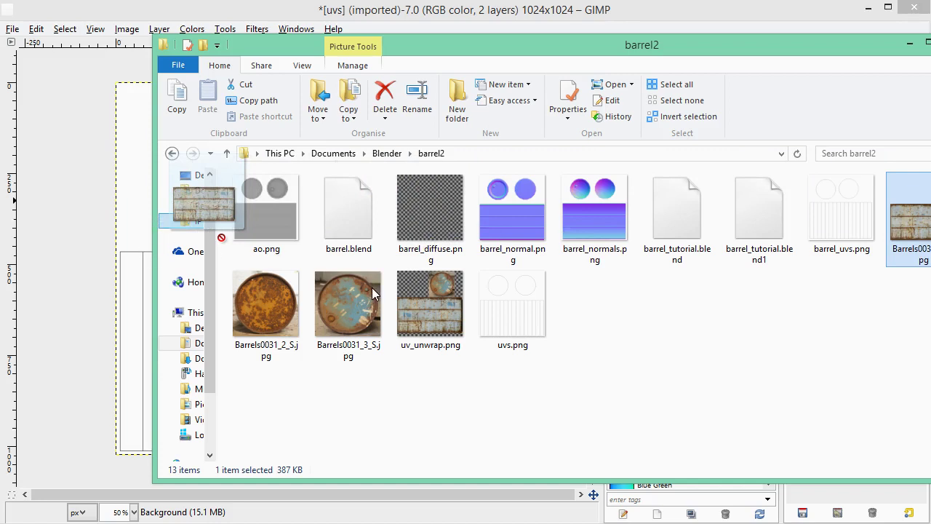
pyautogui.keyDown('alt'); pyautogui.moveTo(372, 288); pyautogui.dragTo(376, 288); pyautogui.keyUp('alt')
pyautogui.press('Delete')
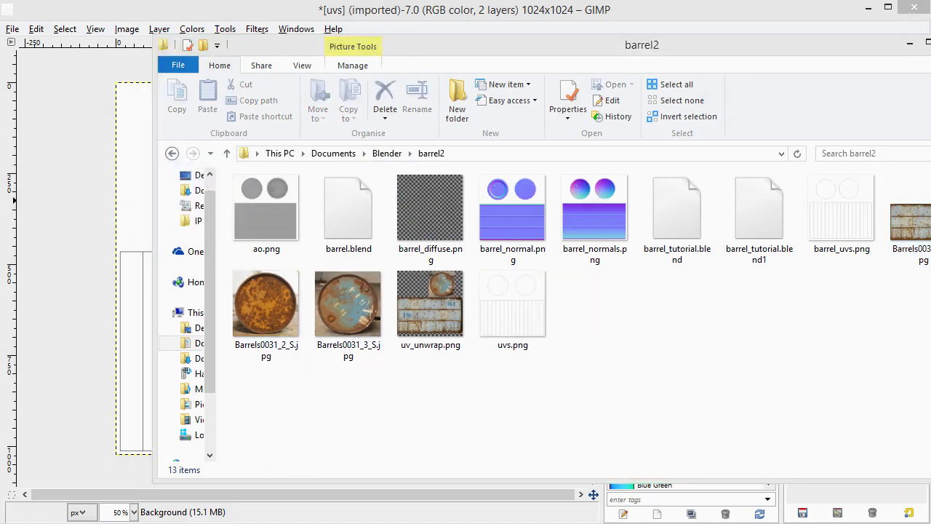
pyautogui.click(890, 237)
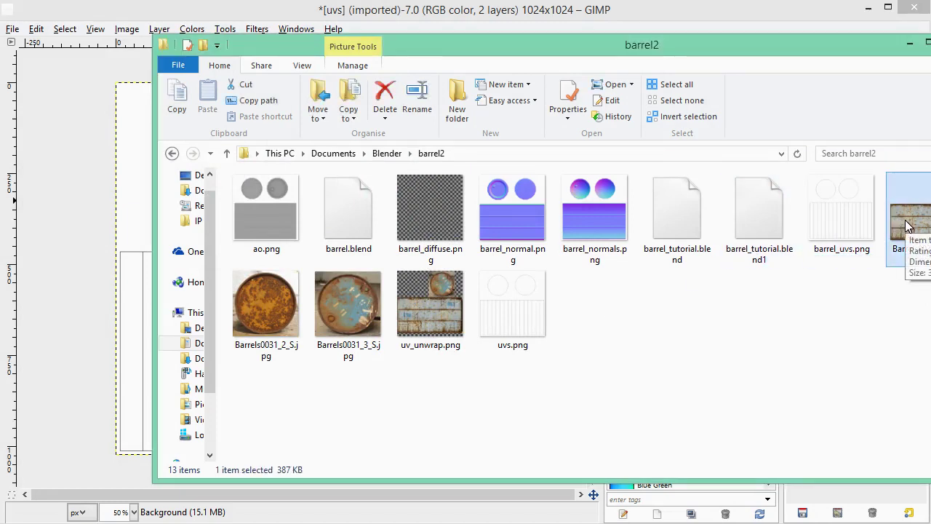
pyautogui.moveTo(906, 224); pyautogui.dragTo(136, 227)
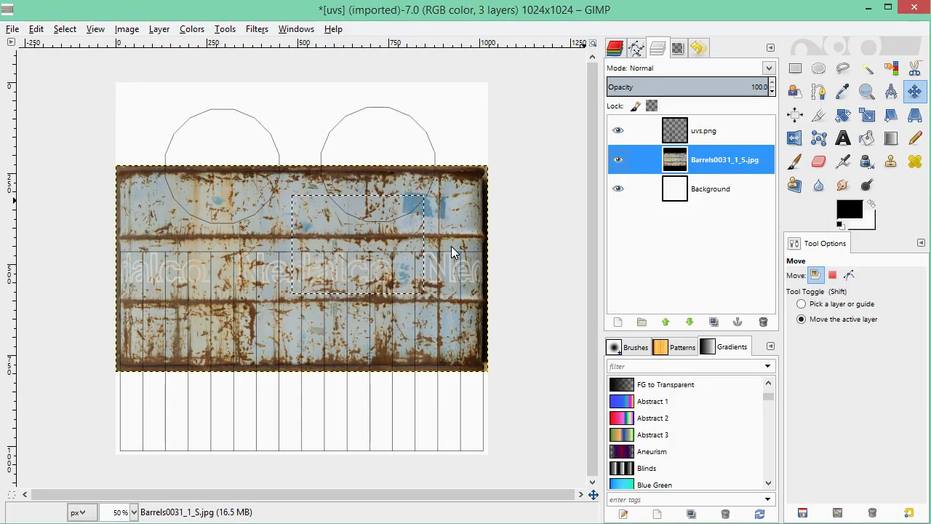
# Select the whole canvas and move the Barrels0031_1_S.jpg layer straight down until it covers the striped rectangular UV island.
pyautogui.hotkey('ctrl', 'a')
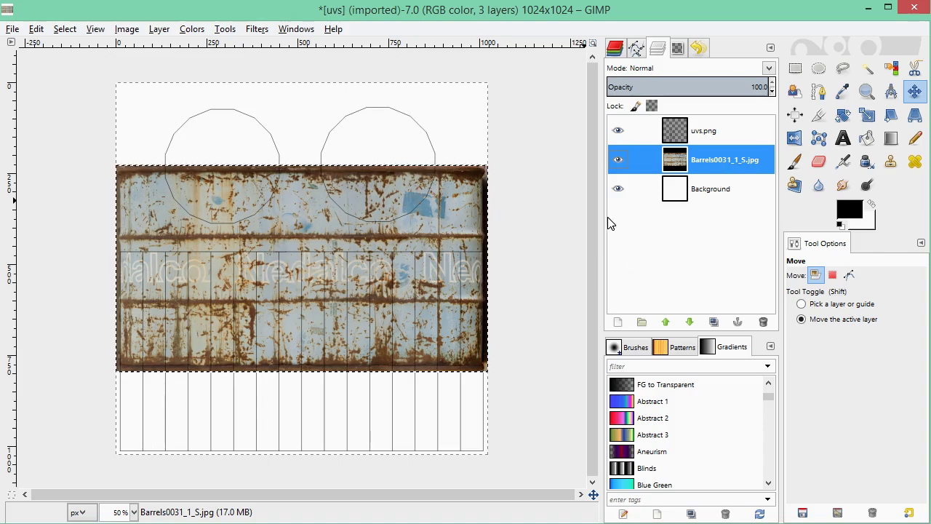
pyautogui.click(913, 97)
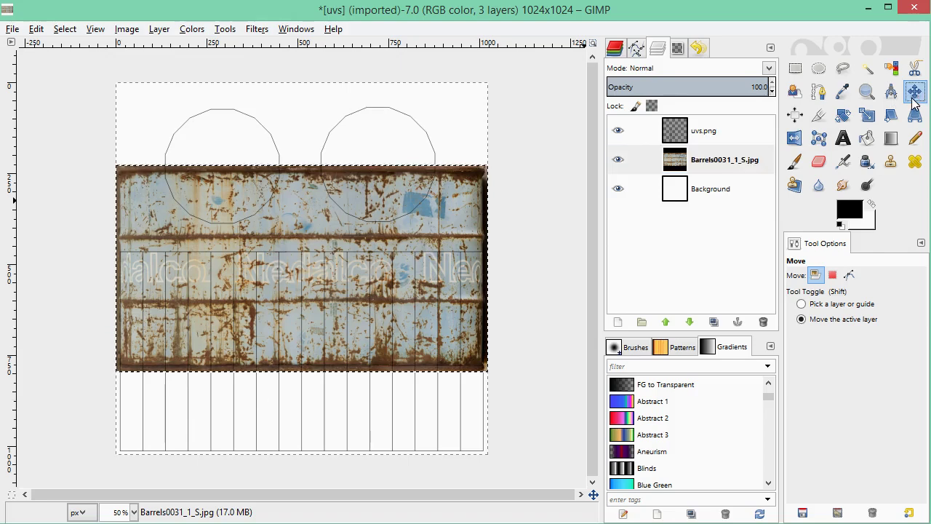
pyautogui.click(827, 322)
pyautogui.click(344, 302)
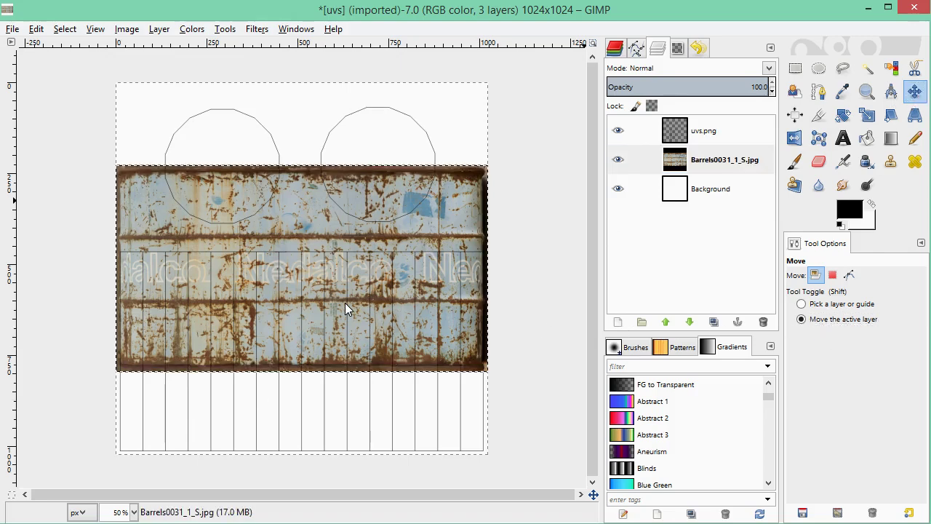
pyautogui.press('Down')
pyautogui.press('Down')
pyautogui.press('Down')
pyautogui.press('Down')
pyautogui.press('Down')
pyautogui.press('Down')
pyautogui.press('Down')
pyautogui.press('Down')
pyautogui.press('Down')
pyautogui.press('Down')
pyautogui.press('Down')
pyautogui.press('Down')
pyautogui.press('Down')
pyautogui.press('Down')
pyautogui.press('Down')
pyautogui.press('Down')
pyautogui.press('Down')
pyautogui.press('Down')
pyautogui.press('Down')
pyautogui.press('Down')
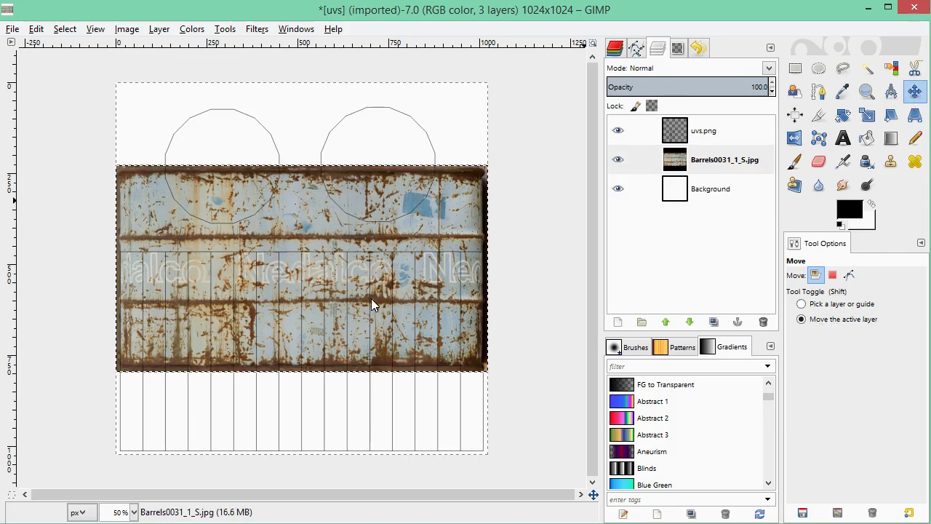
pyautogui.press('Down')
pyautogui.press('Down')
pyautogui.press('Down')
pyautogui.press('Down')
pyautogui.press('Down')
pyautogui.press('Down')
pyautogui.press('Down')
pyautogui.press('Down')
pyautogui.press('Down')
pyautogui.press('Down')
pyautogui.press('Down')
pyautogui.press('Down')
pyautogui.press('Down')
pyautogui.press('Down')
pyautogui.press('Down')
pyautogui.press('Down')
pyautogui.press('Down')
pyautogui.press('Down')
pyautogui.press('Down')
pyautogui.press('Down')
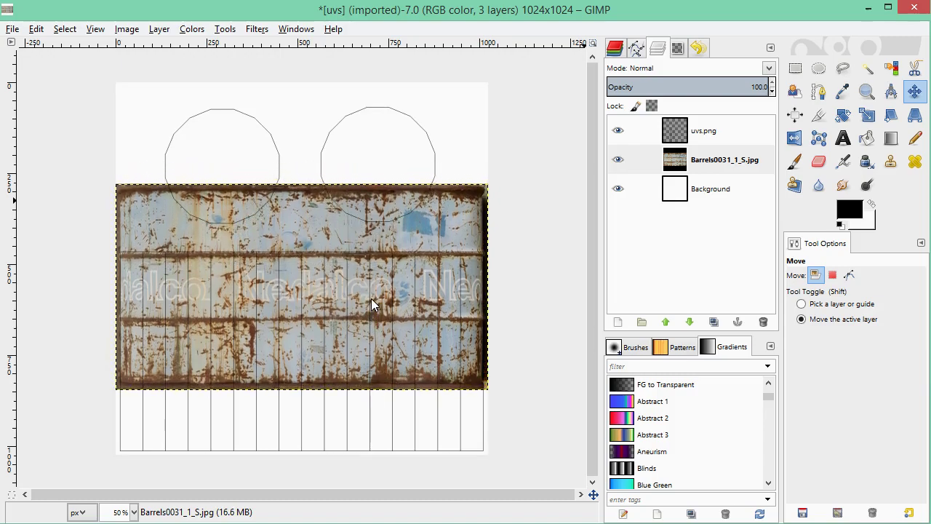
pyautogui.press('Down')
pyautogui.press('Down')
pyautogui.press('Down')
pyautogui.press('Down')
pyautogui.press('Down')
pyautogui.press('Down')
pyautogui.press('Down')
pyautogui.press('Down')
pyautogui.press('Down')
pyautogui.press('Down')
pyautogui.press('Down')
pyautogui.press('Down')
pyautogui.press('Down')
pyautogui.press('Down')
pyautogui.press('Down')
pyautogui.press('Down')
pyautogui.press('Down')
pyautogui.press('Down')
pyautogui.press('Down')
pyautogui.press('Down')
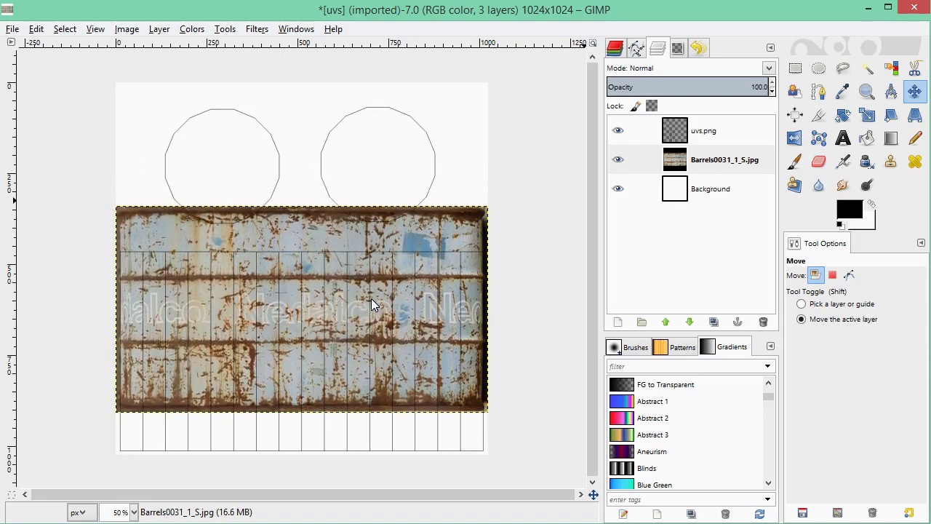
pyautogui.press('Down')
pyautogui.press('Down')
pyautogui.press('Down')
pyautogui.press('Down')
pyautogui.press('Down')
pyautogui.press('Down')
pyautogui.press('Down')
pyautogui.press('Down')
pyautogui.press('Down')
pyautogui.press('Down')
pyautogui.press('Down')
pyautogui.press('Down')
pyautogui.press('Down')
pyautogui.press('Down')
pyautogui.press('Down')
pyautogui.press('Down')
pyautogui.press('Down')
pyautogui.press('Down')
pyautogui.press('Down')
pyautogui.press('Down')
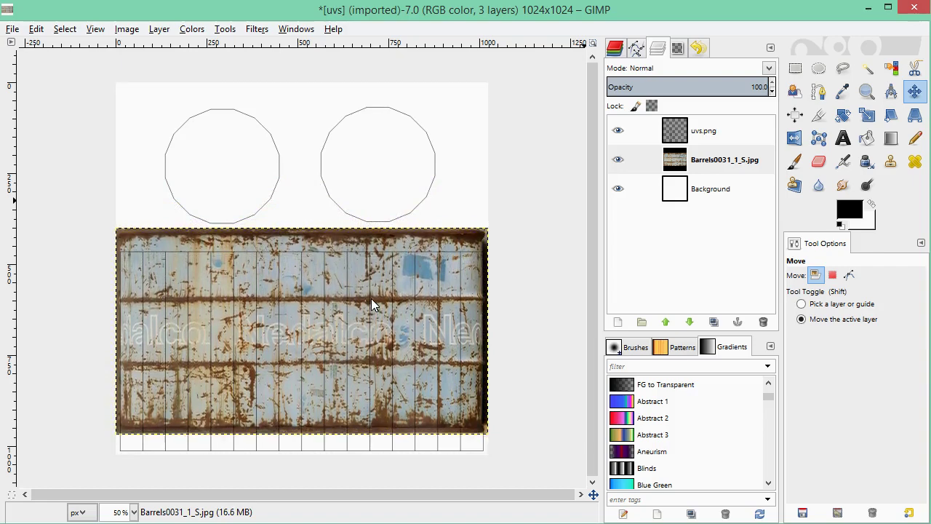
pyautogui.press('Down')
pyautogui.press('Down')
pyautogui.press('Down')
pyautogui.press('Down')
pyautogui.press('Down')
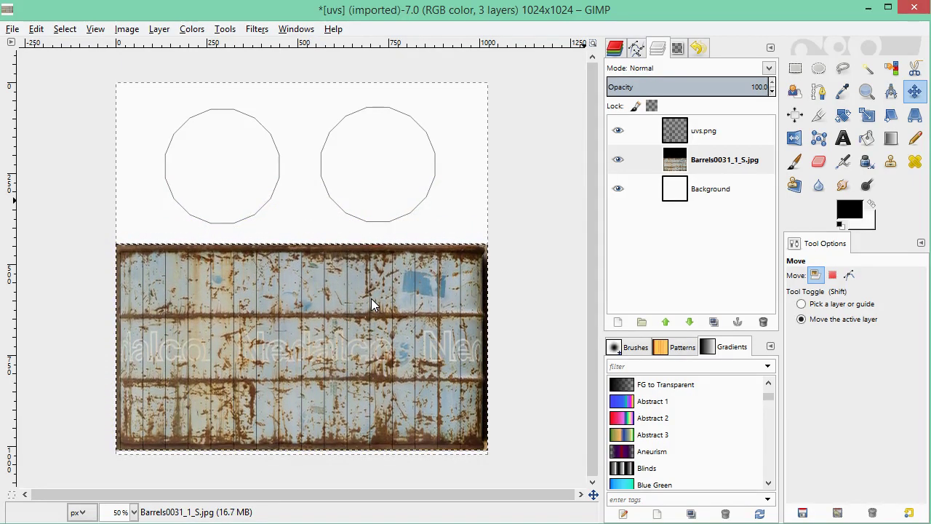
pyautogui.press('ctrl')
pyautogui.press('ctrl')
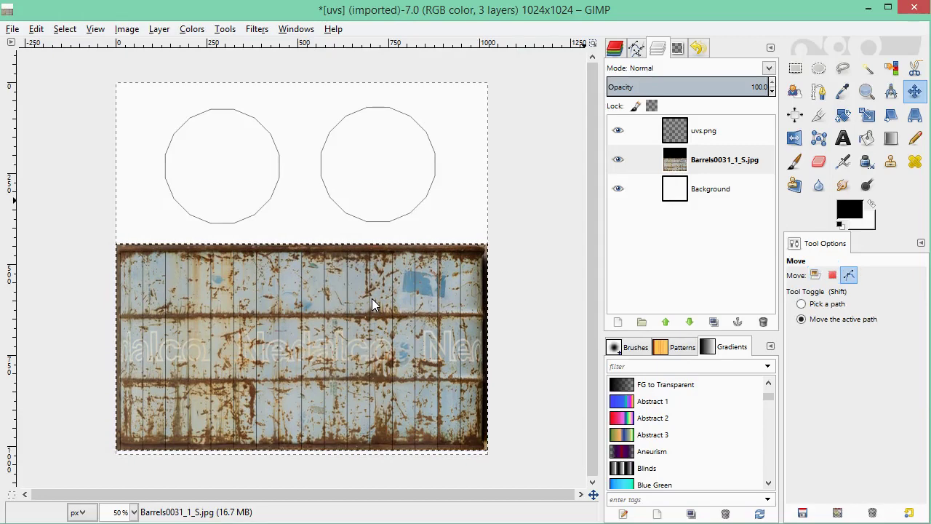
pyautogui.press('ctrl')
pyautogui.press('ctrl')
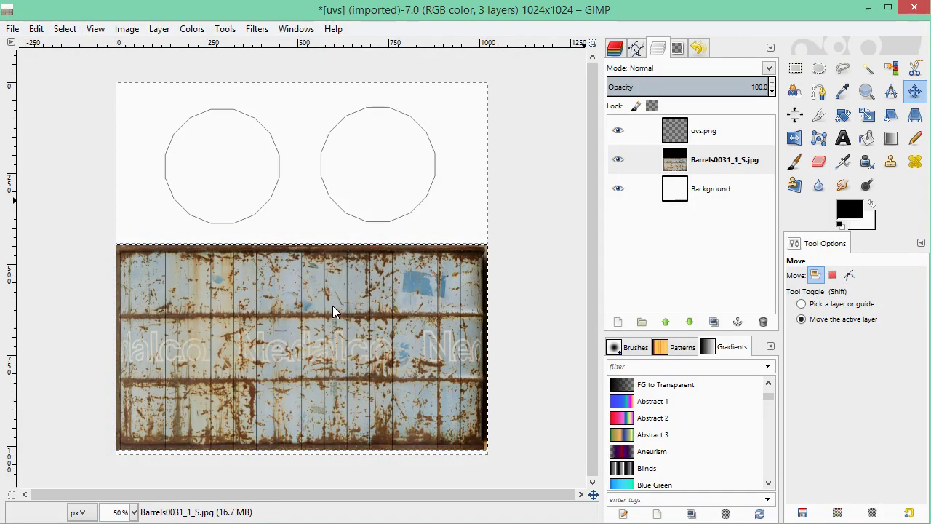
pyautogui.press('ctrl')
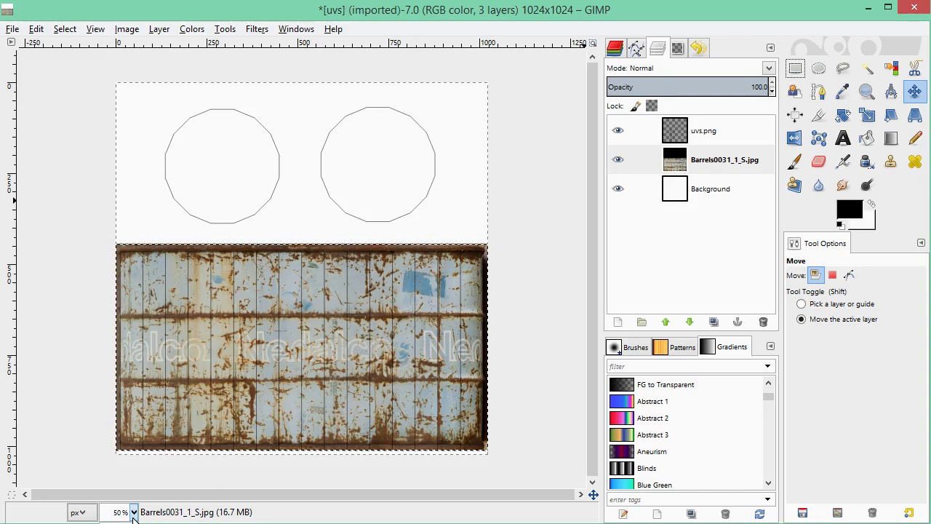
pyautogui.click(119, 436)
pyautogui.scroll(2, 360, 338)
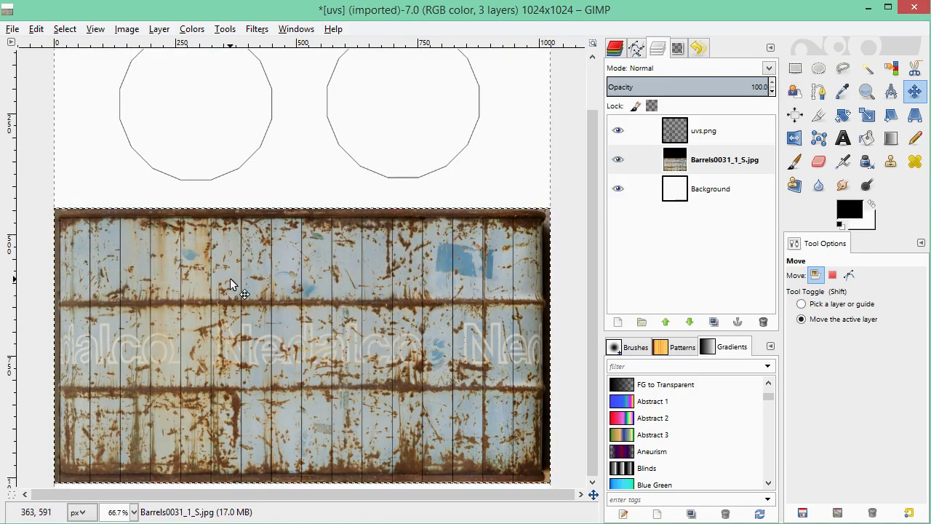
# Nudge the Barrels0031_1_S.jpg layer slightly farther down over the rectangular UV island and hide the uvs.png layer.
pyautogui.press('Down')
pyautogui.press('Down')
pyautogui.press('Down')
pyautogui.press('Down')
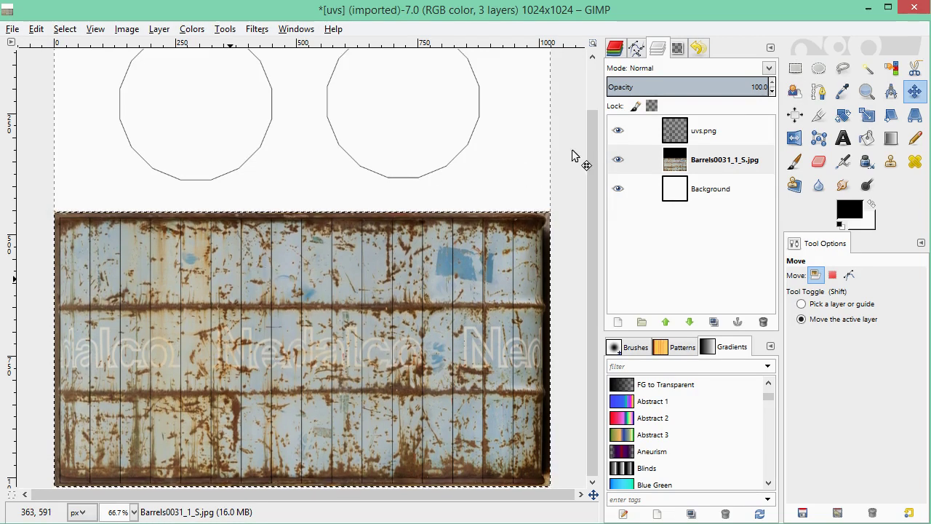
pyautogui.click(617, 130)
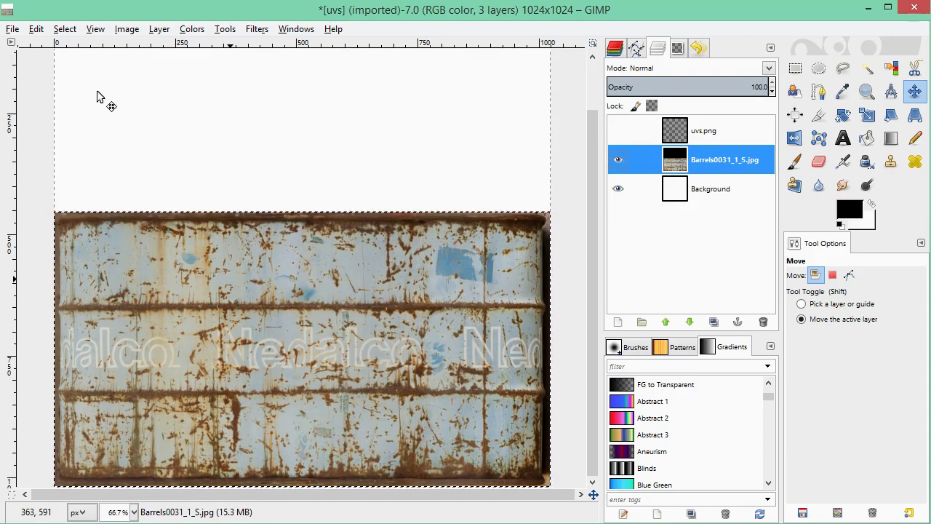
# Save the image as barrel_diffuse.xcf in the barrel2 folder.
pyautogui.click(13, 30)
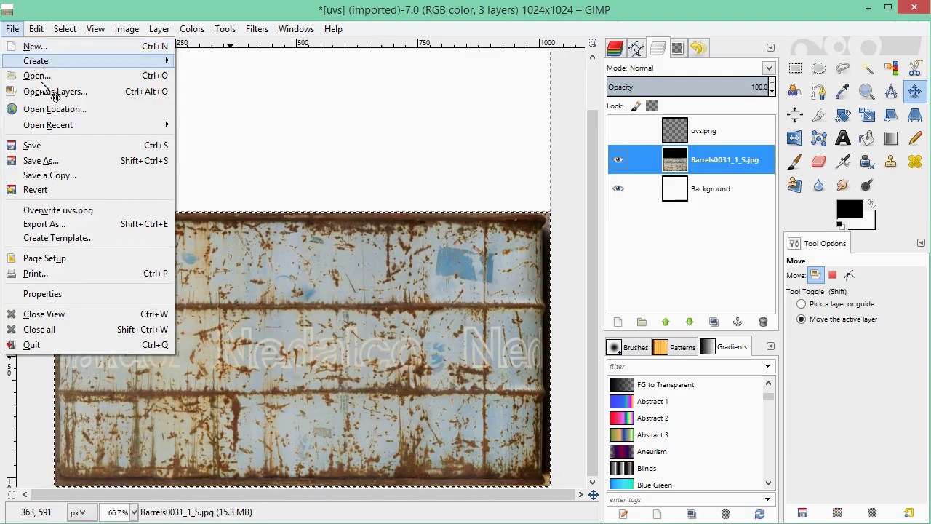
pyautogui.click(63, 148)
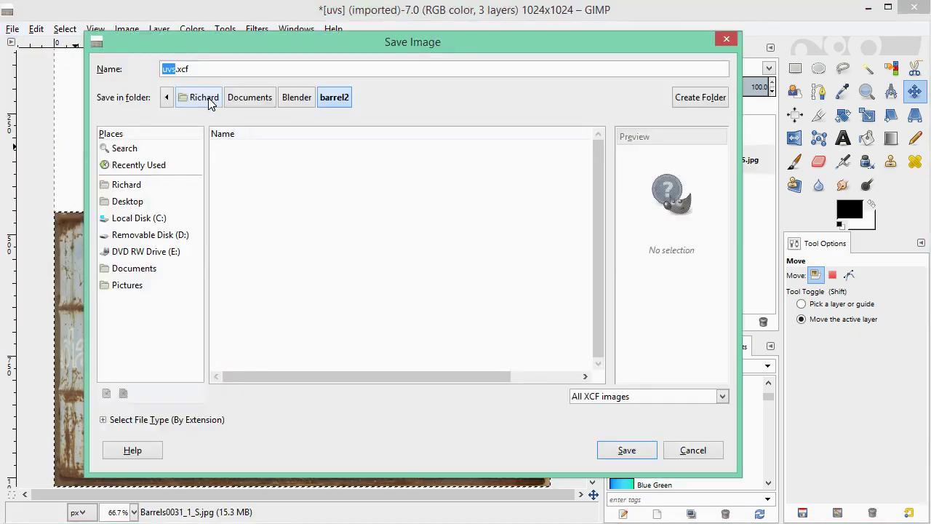
pyautogui.write('diffuse')
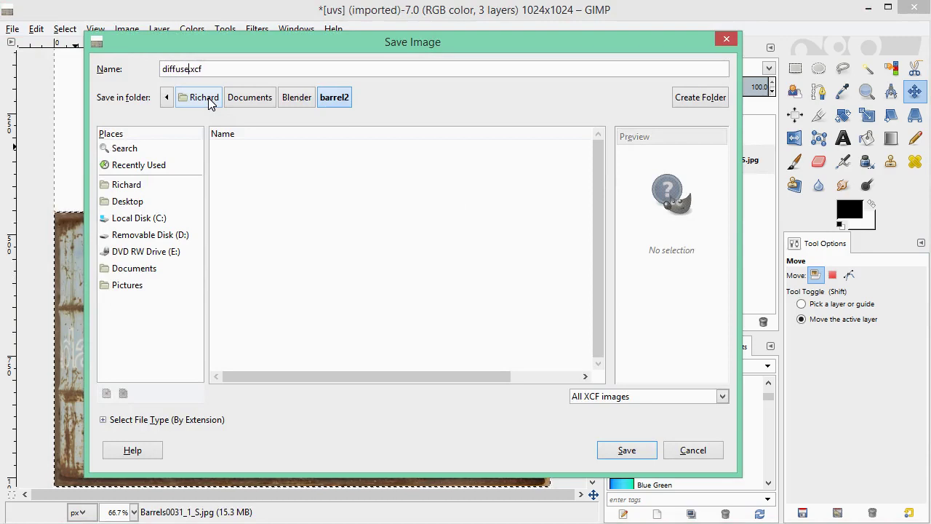
pyautogui.press('BackSpace')
pyautogui.press('BackSpace')
pyautogui.press('BackSpace')
pyautogui.press('BackSpace')
pyautogui.press('BackSpace')
pyautogui.press('BackSpace')
pyautogui.press('BackSpace')
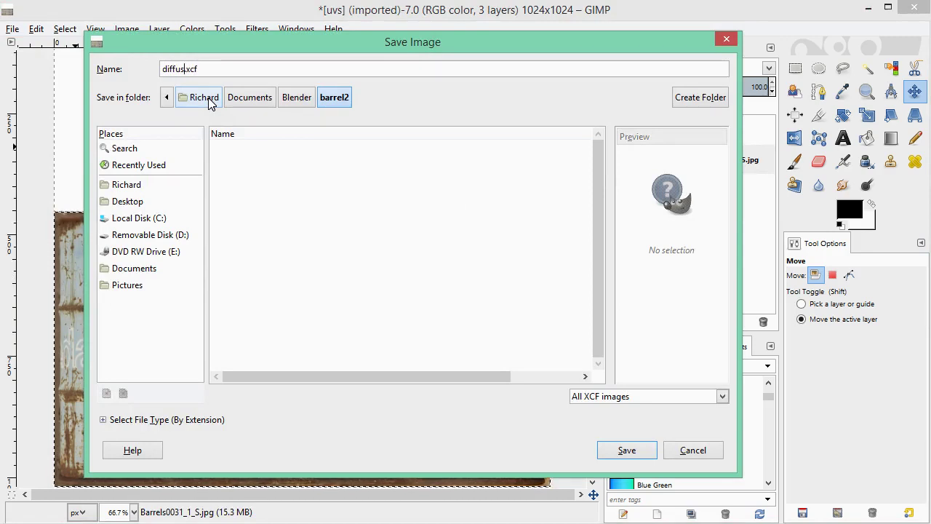
pyautogui.write('barrel_')
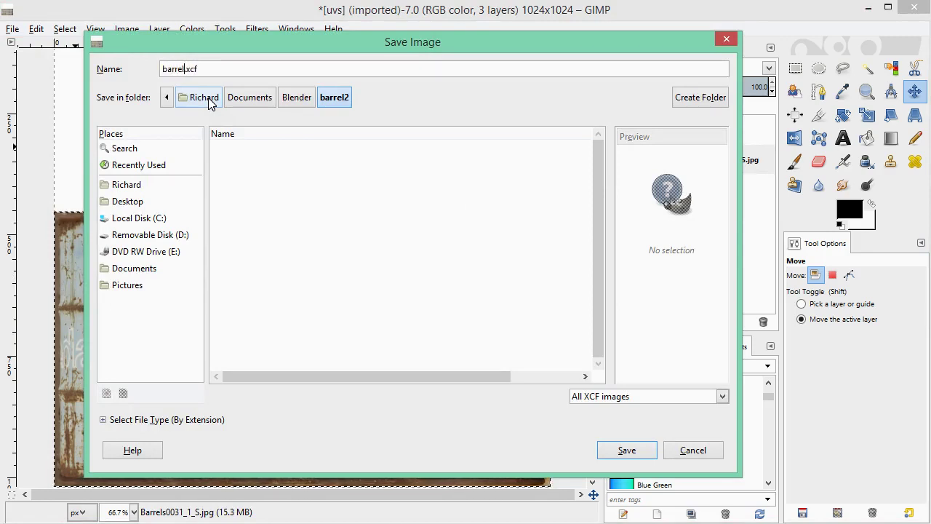
pyautogui.write('diffuse')
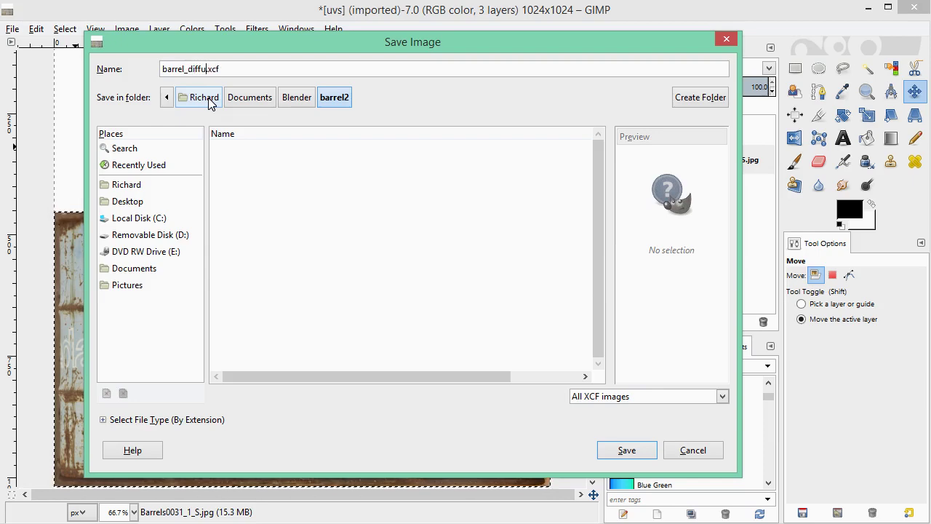
pyautogui.press('Return')
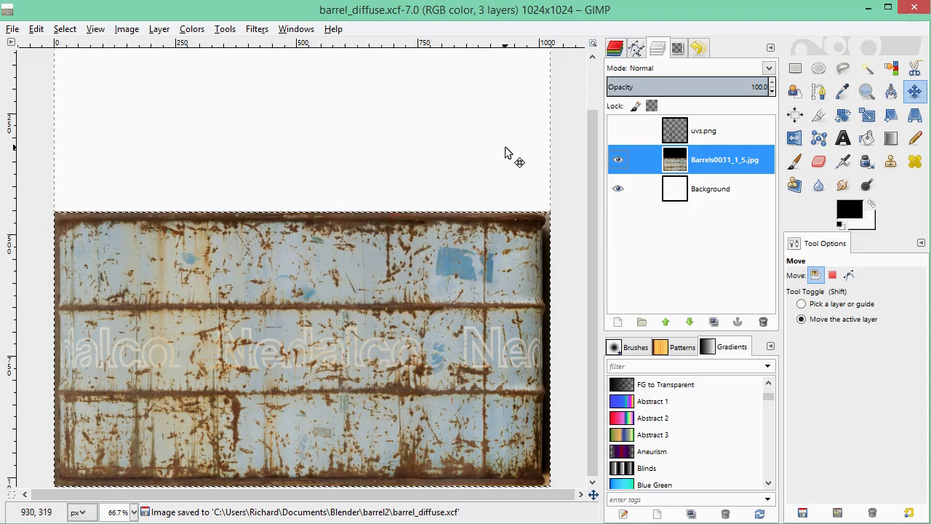
# Export the image as barrel_diffuse.png in the barrel2 folder, replacing the existing file.
pyautogui.click(15, 29)
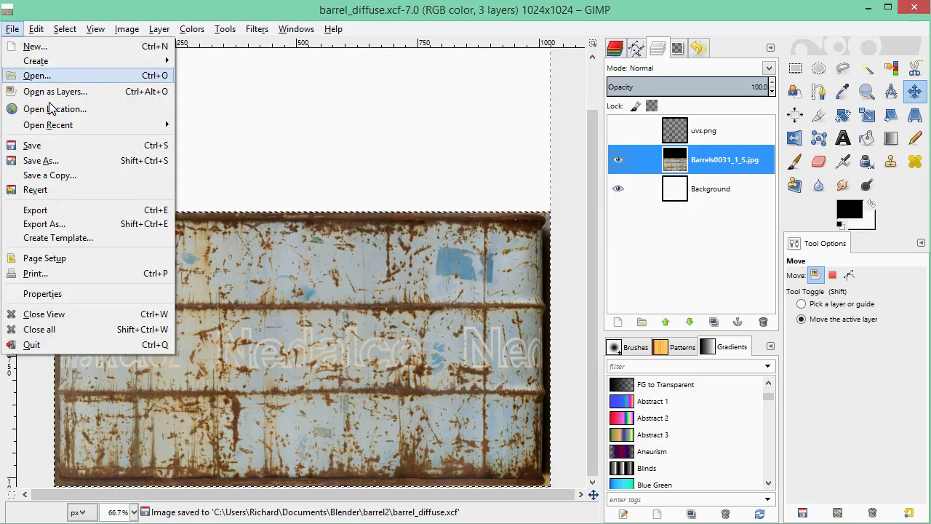
pyautogui.click(61, 209)
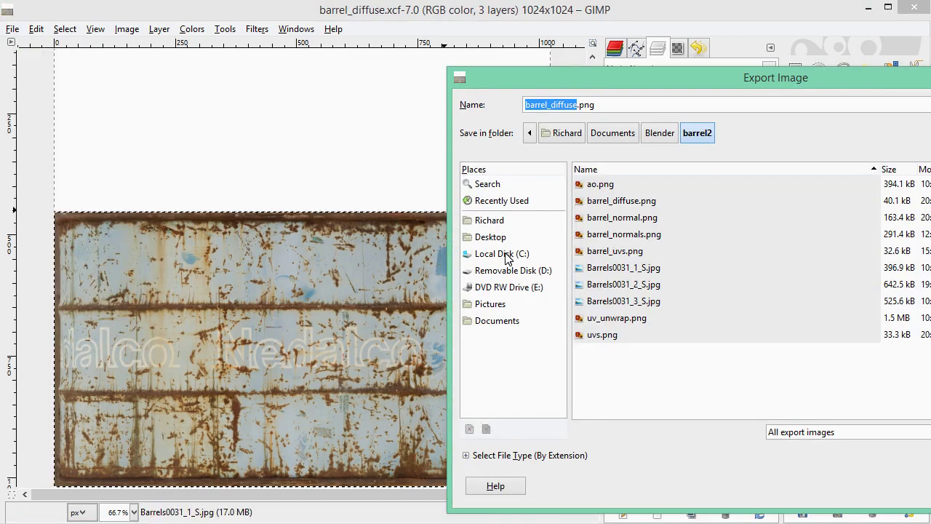
pyautogui.doubleClick(620, 202)
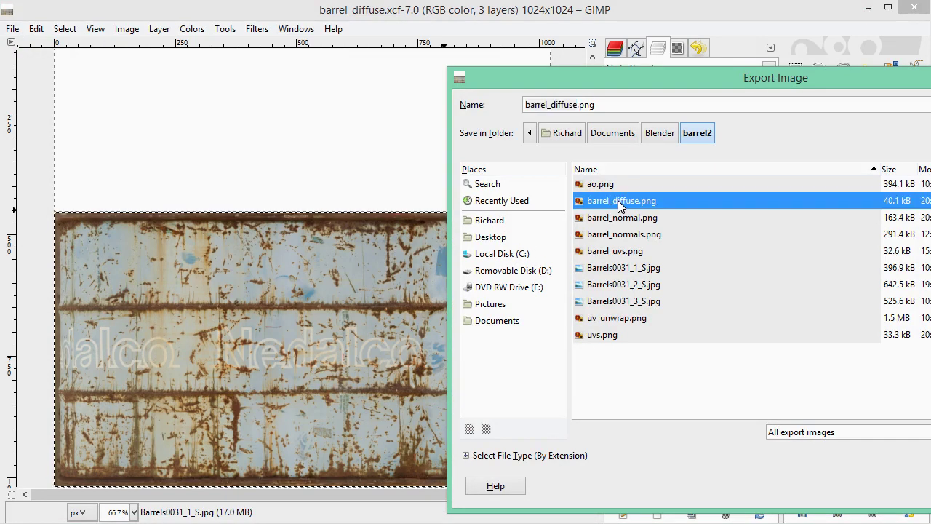
pyautogui.click(806, 358)
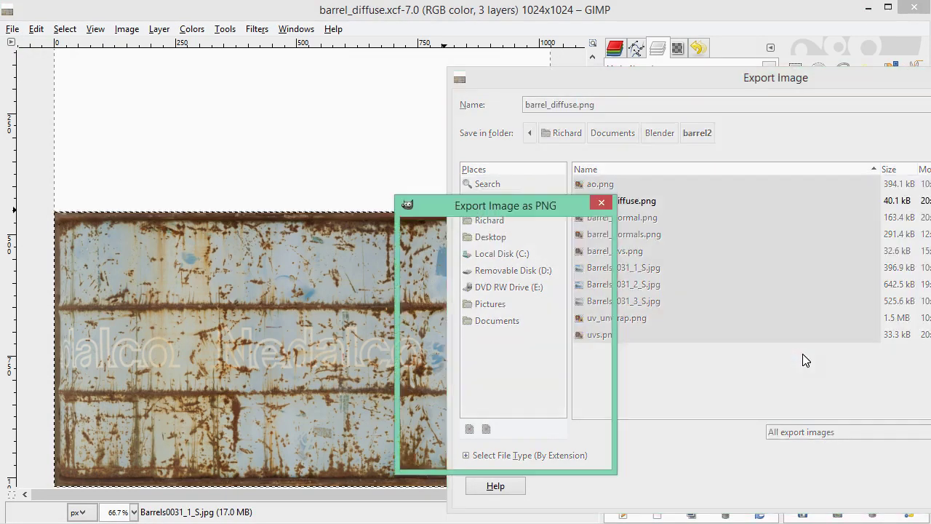
pyautogui.click(505, 451)
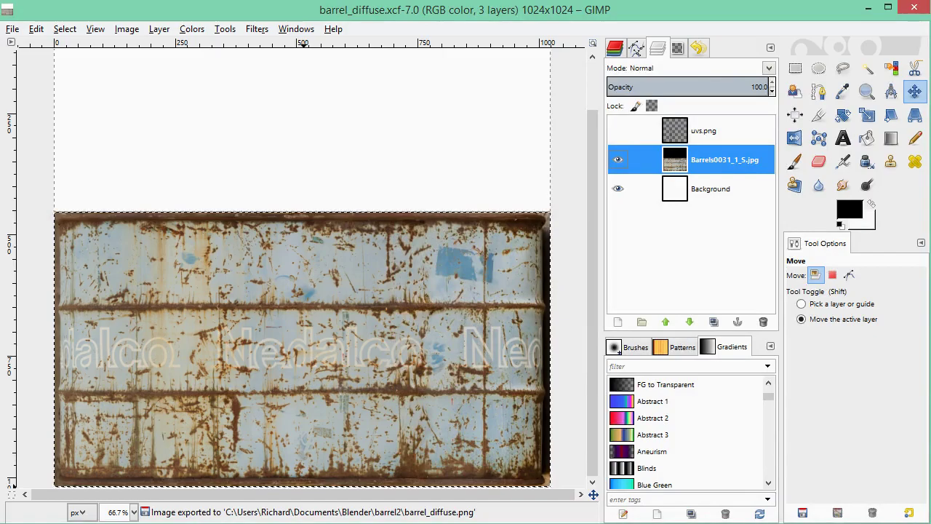
# Switch to Blender, return barrel_low to Object Mode and widen the 3D view by narrowing the image editor.
pyautogui.hotkey('alt', 'Tab')
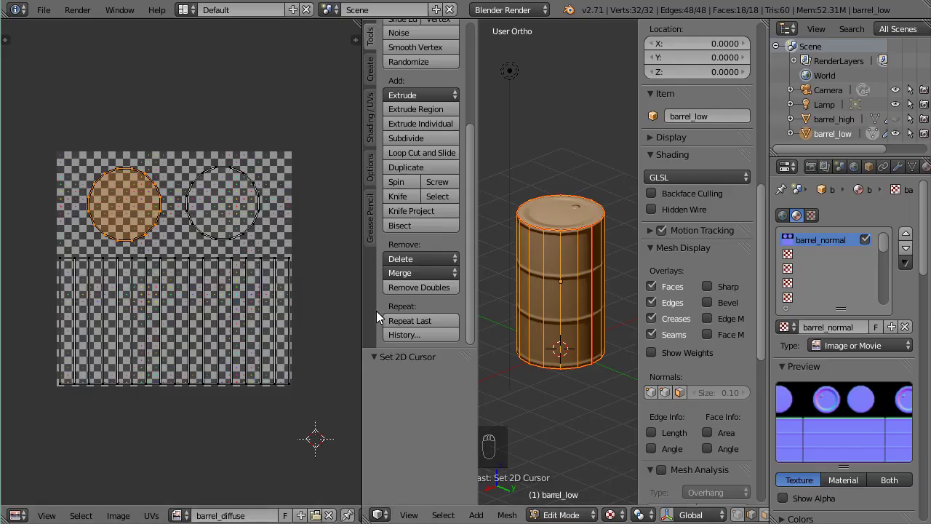
pyautogui.press('Tab')
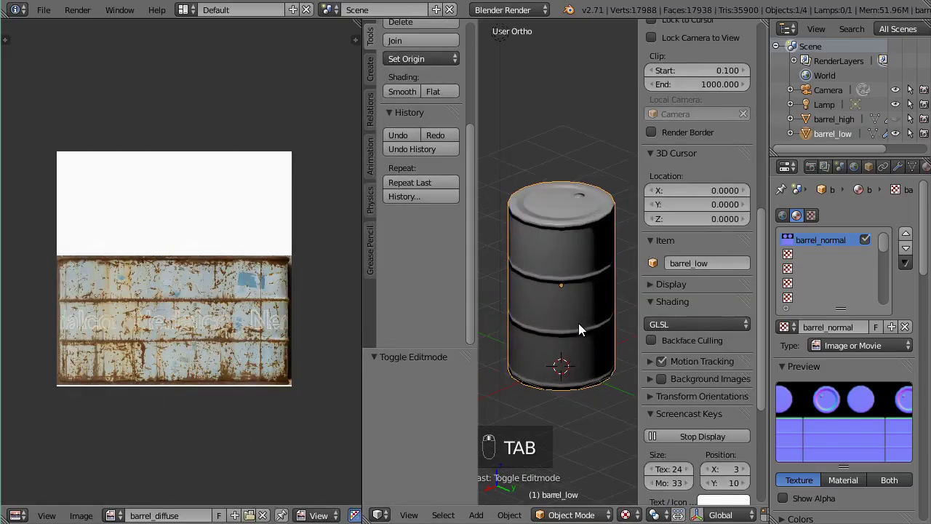
pyautogui.click(808, 254)
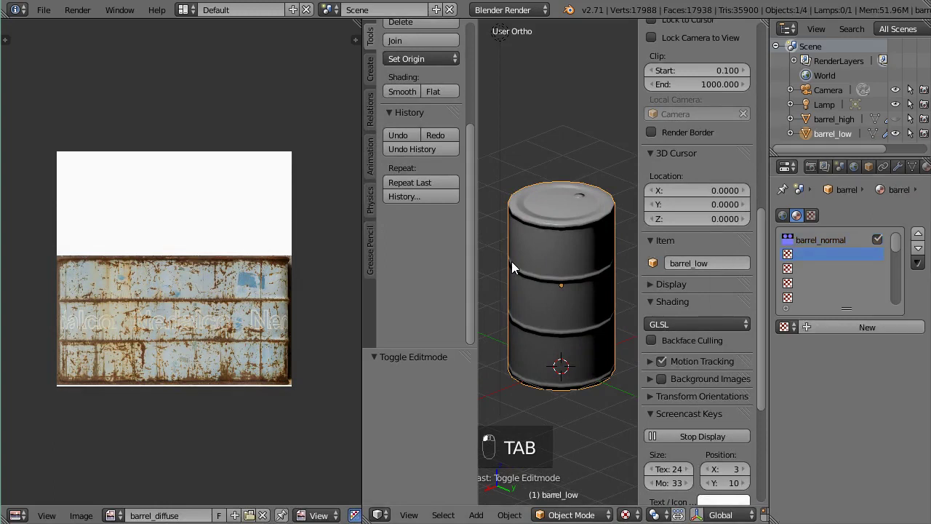
pyautogui.moveTo(362, 274); pyautogui.dragTo(213, 259)
pyautogui.scroll(-2, 136, 340)
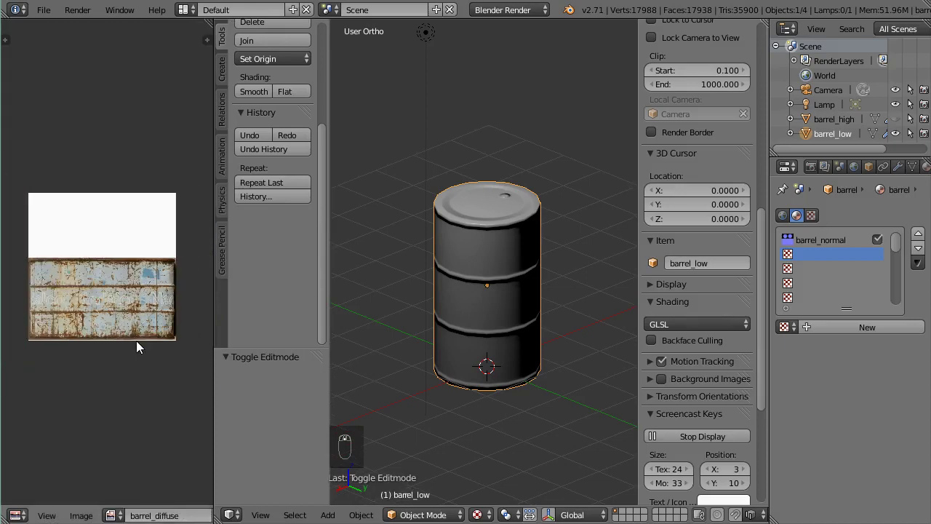
pyautogui.scroll(3, 136, 341)
pyautogui.scroll(-2, 136, 340)
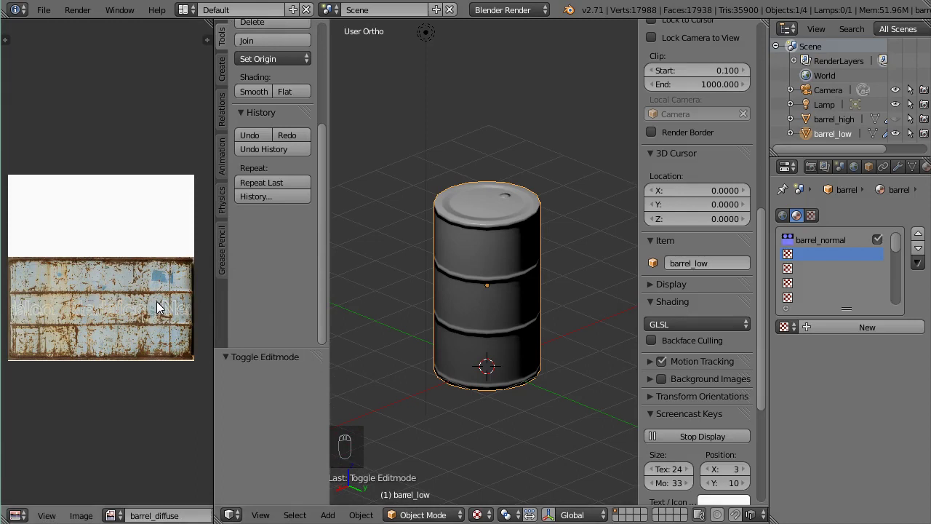
# Add a new texture in the empty slot below barrel_normal and name it barrel_diffuse.
pyautogui.click(822, 326)
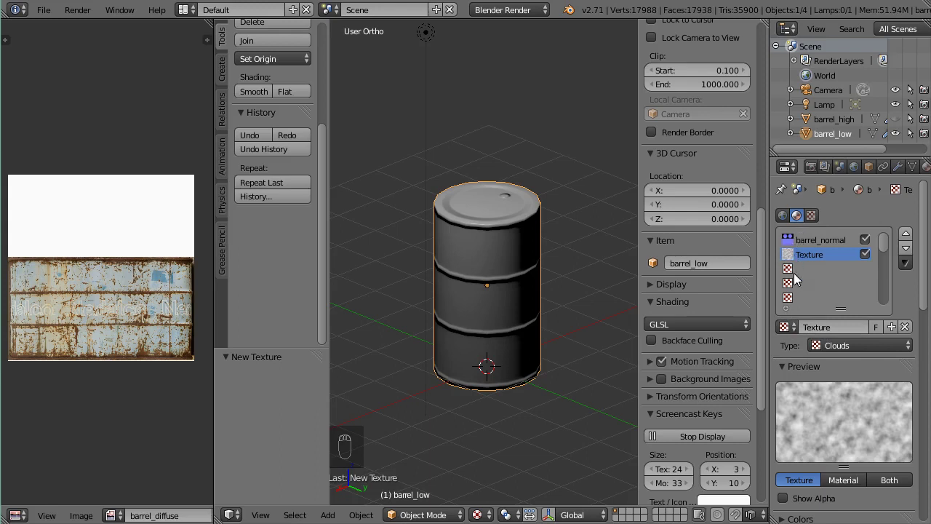
pyautogui.click(833, 325)
pyautogui.write('barrel')
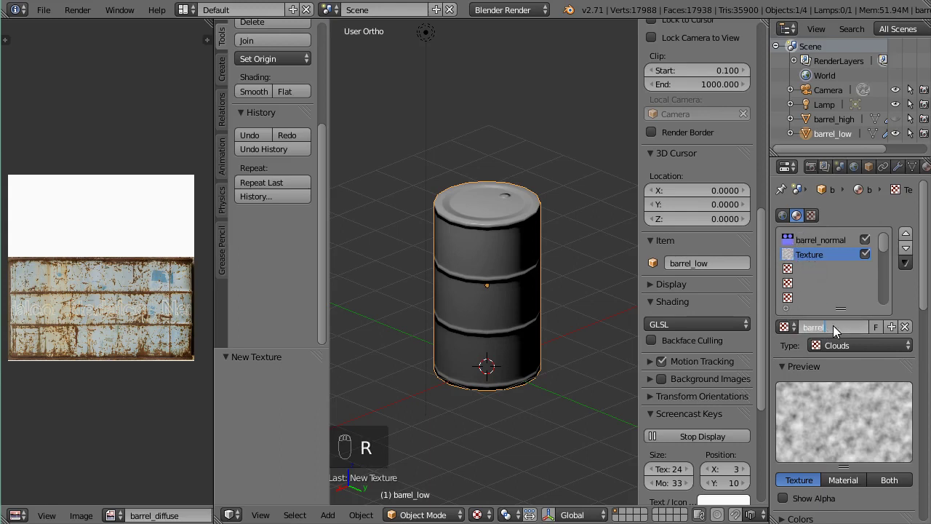
pyautogui.write('_diffuse')
pyautogui.press('Return')
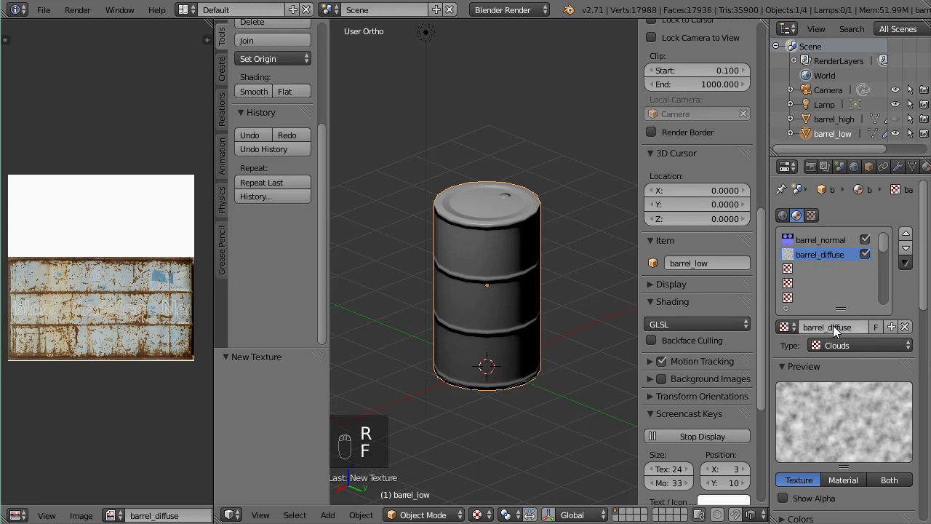
# Set the barrel_diffuse texture's type to Image or Movie and assign the barrel_diffuse image to it.
pyautogui.click(825, 345)
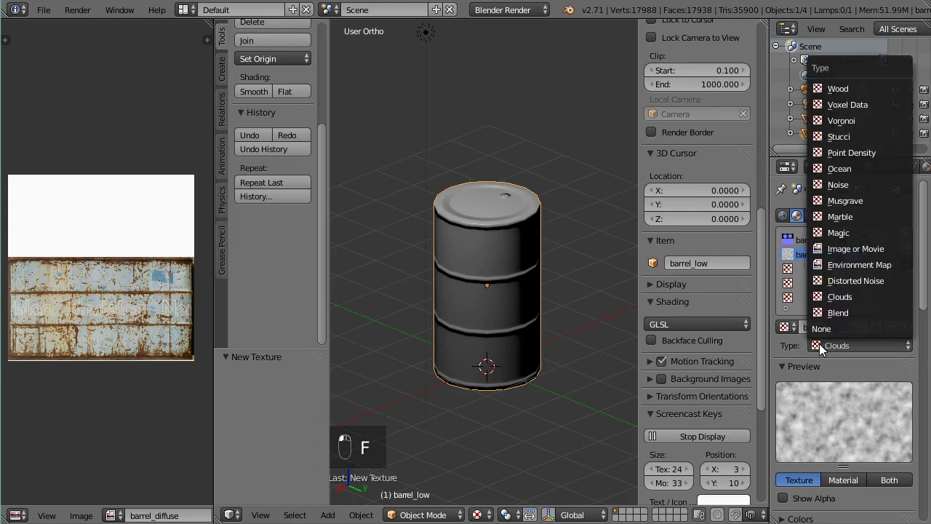
pyautogui.click(837, 249)
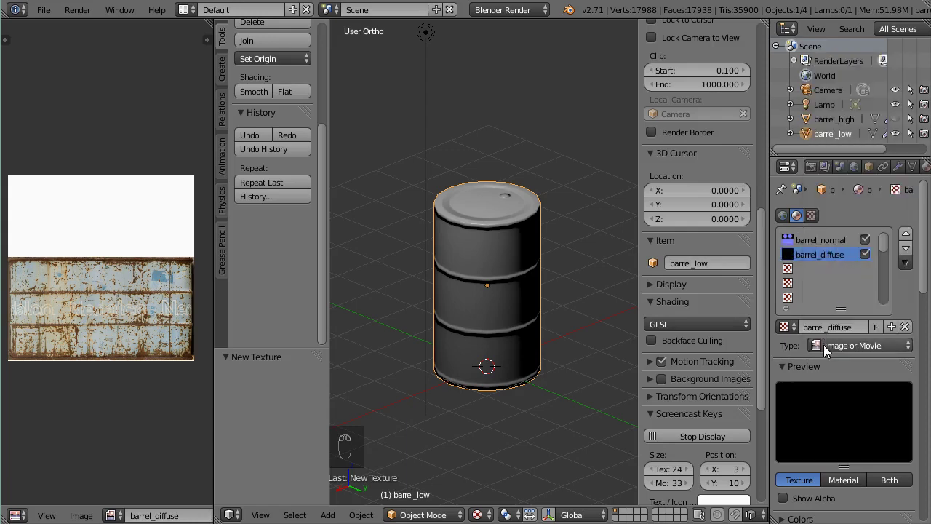
pyautogui.scroll(-2, 824, 348)
pyautogui.scroll(-1, 824, 353)
pyautogui.click(785, 471)
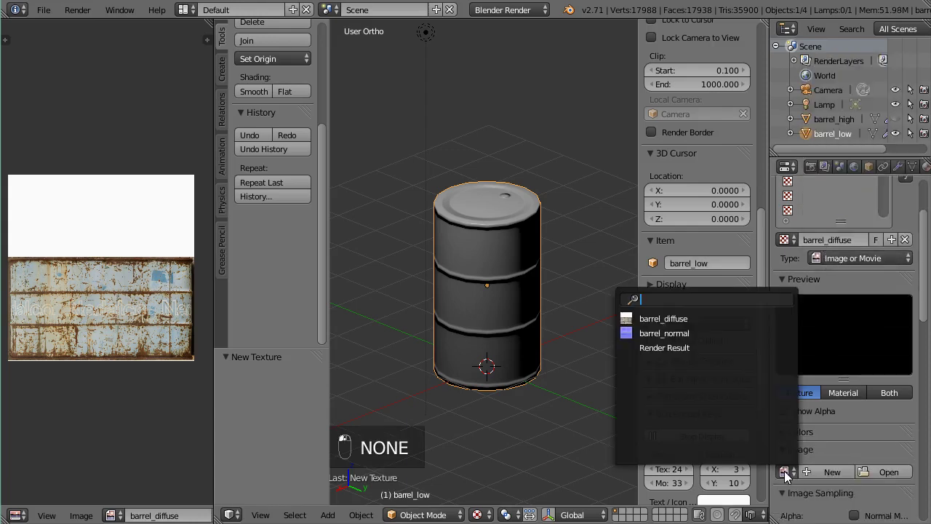
pyautogui.click(665, 318)
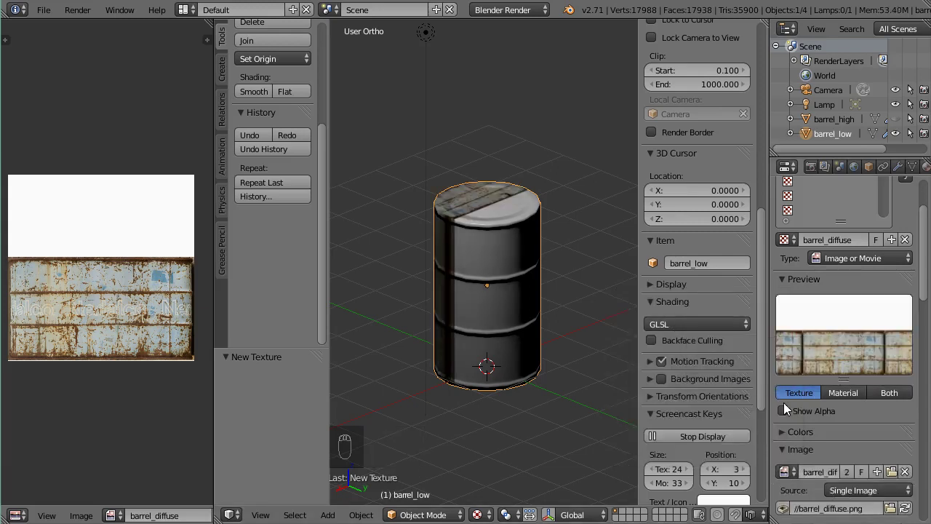
# Set the barrel_diffuse texture's mapping coordinates to UV and check the result on the barrel.
pyautogui.scroll(-2, 786, 409)
pyautogui.scroll(-6, 784, 409)
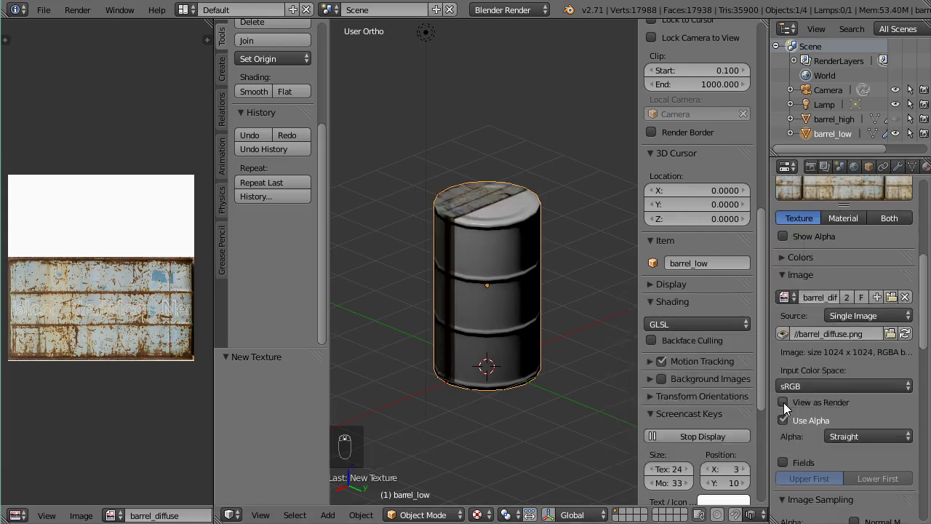
pyautogui.scroll(-7, 783, 402)
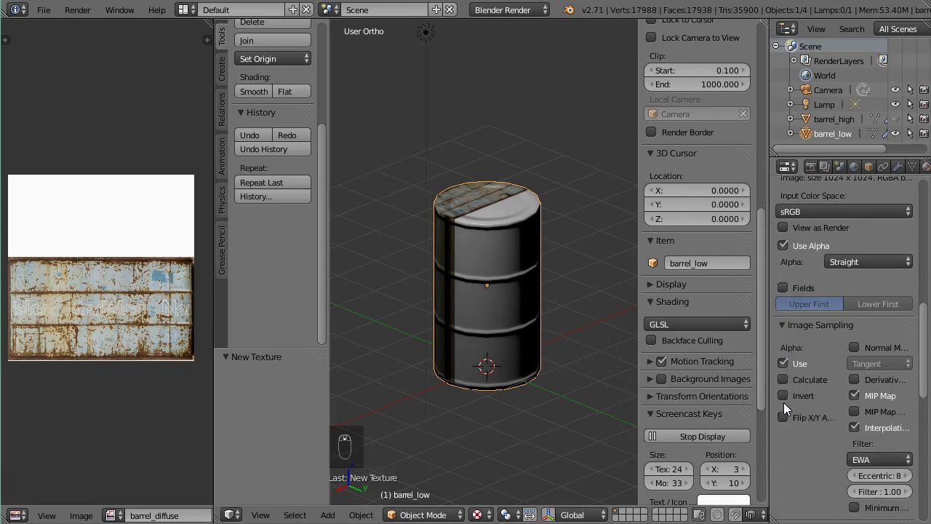
pyautogui.scroll(-2, 783, 402)
pyautogui.click(845, 424)
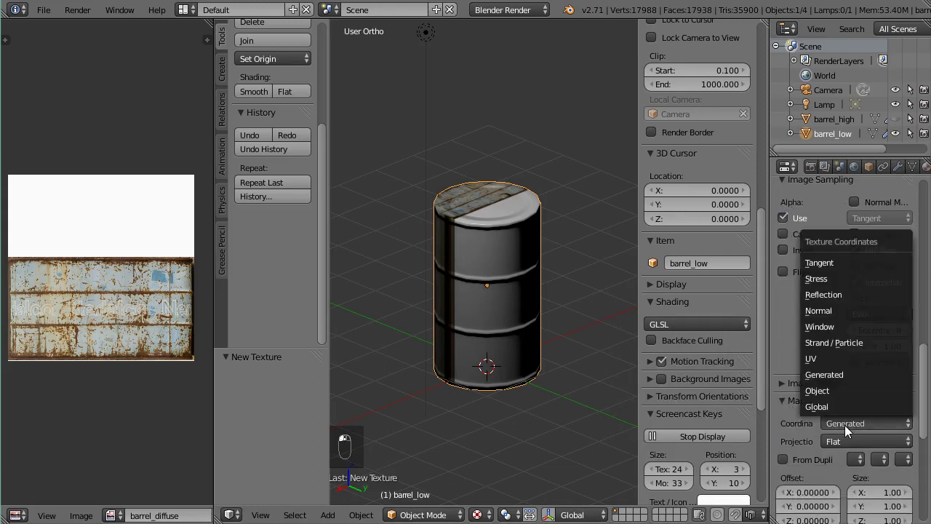
pyautogui.click(819, 358)
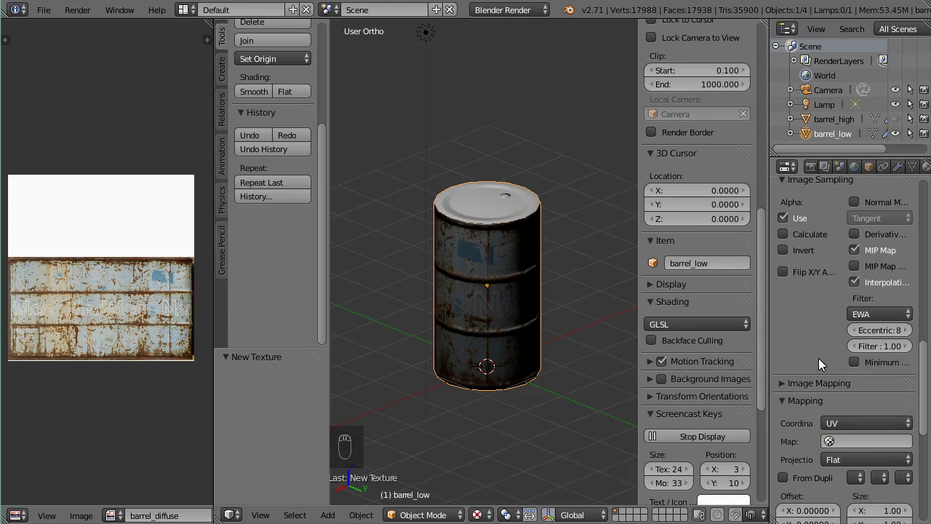
pyautogui.scroll(-6, 838, 389)
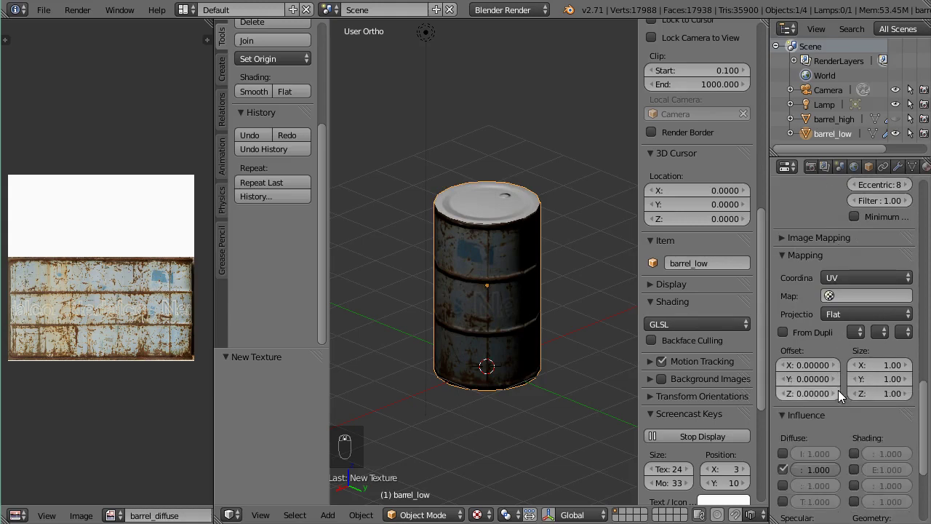
pyautogui.scroll(7, 589, 355)
pyautogui.scroll(-5, 589, 352)
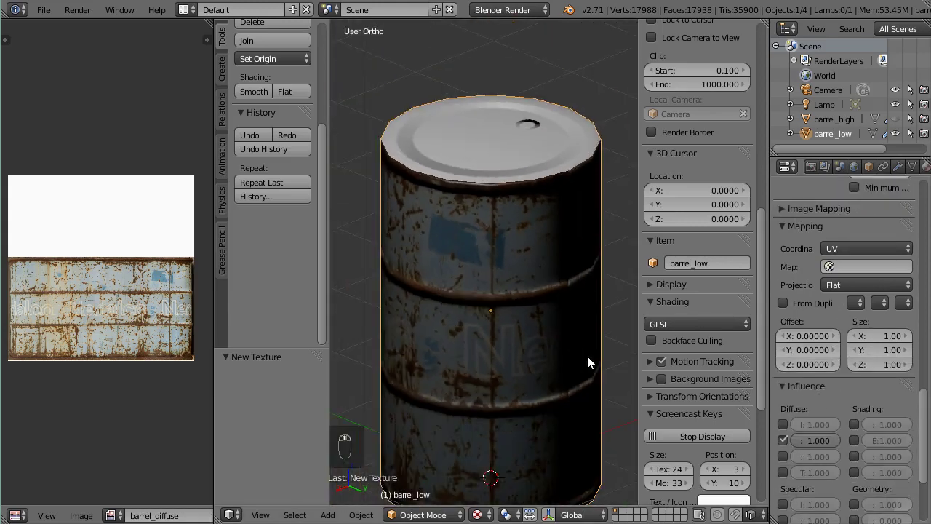
# Move the existing lamp down beside the barrel, by about 1.11 in X, 0.96 in Y and -4.45 in Z.
pyautogui.scroll(-5, 572, 351)
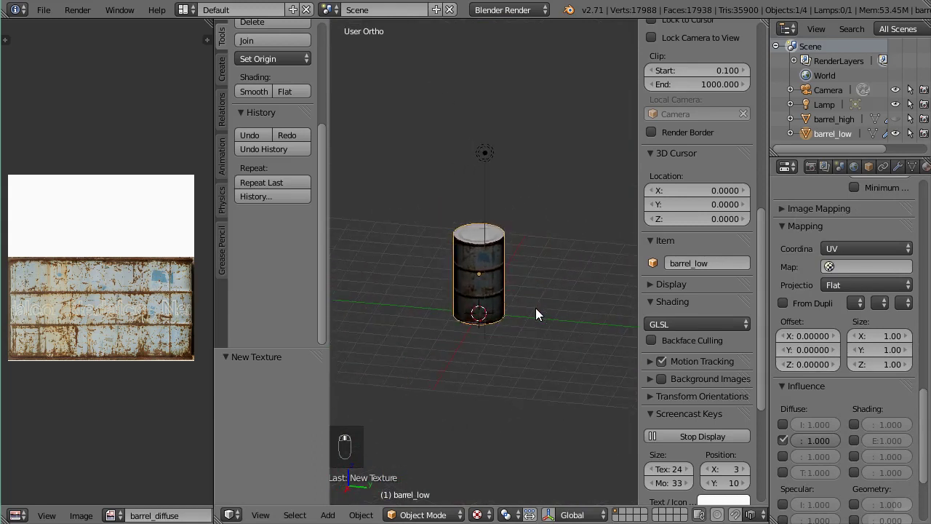
pyautogui.moveTo(437, 290); pyautogui.dragTo(428, 253, button='middle')
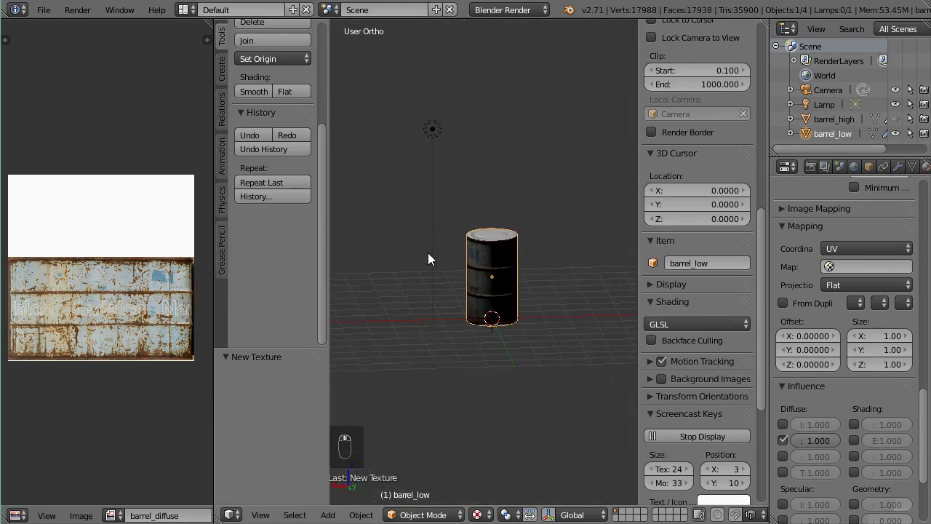
pyautogui.rightClick(433, 130)
pyautogui.press('g')
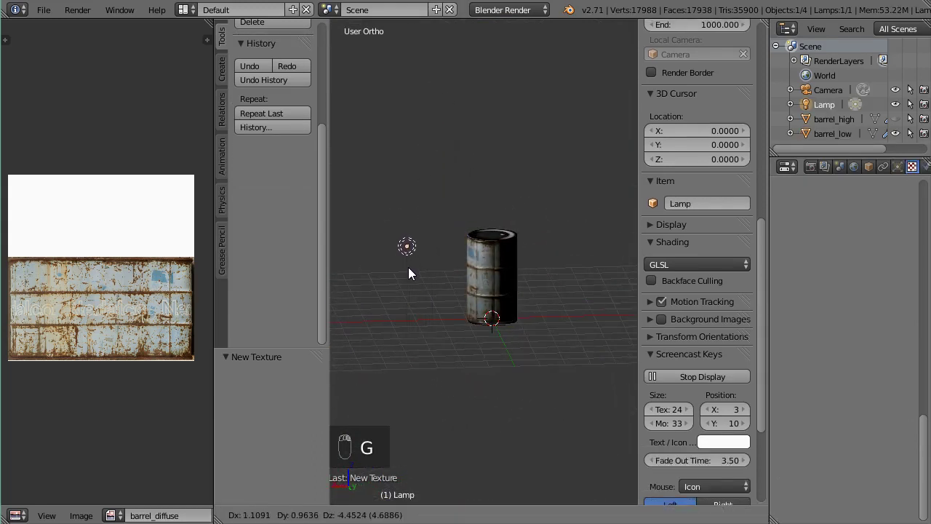
pyautogui.click(408, 267)
pyautogui.scroll(6, 435, 268)
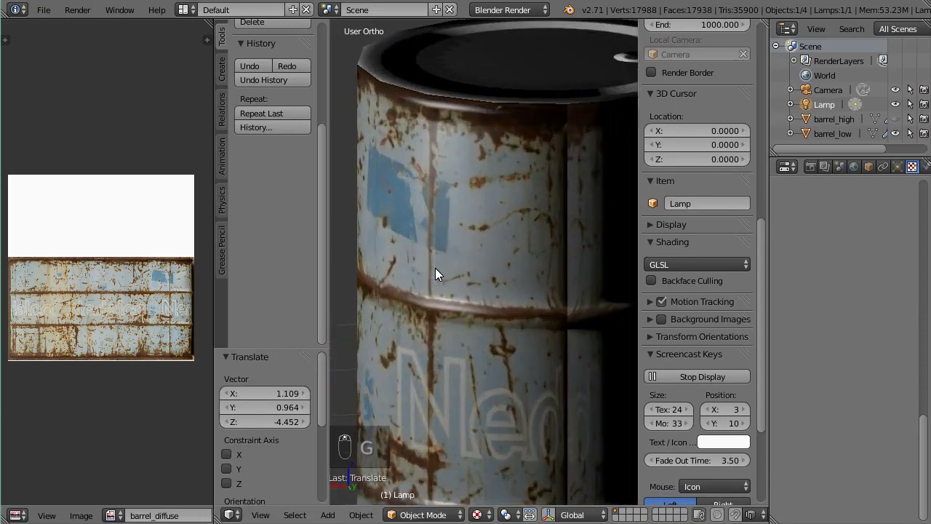
pyautogui.scroll(-7, 435, 267)
pyautogui.scroll(5, 478, 262)
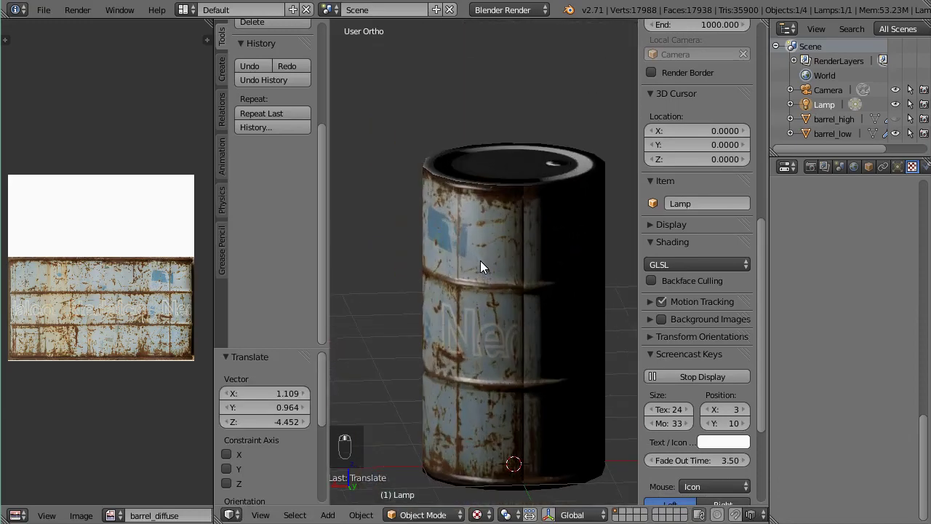
pyautogui.scroll(-2, 480, 264)
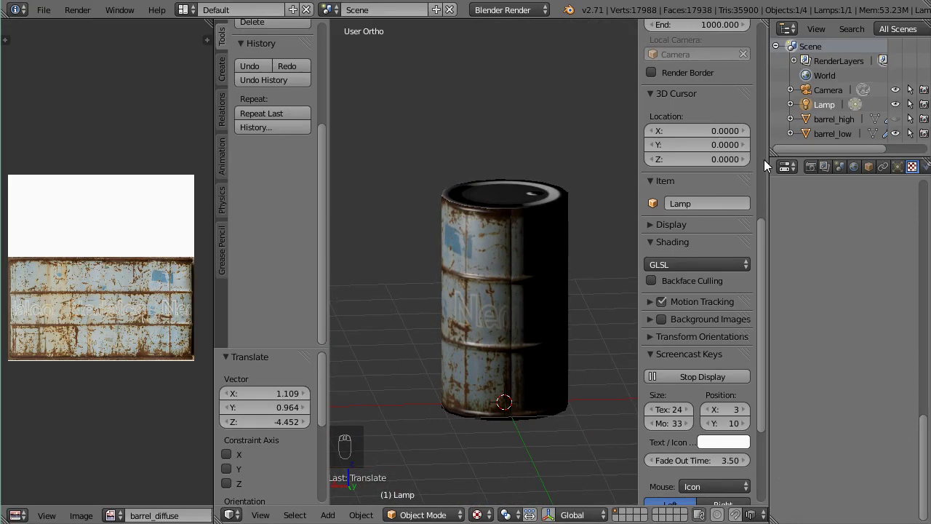
# Select barrel_low, widen the properties editor and bring its texture list into view.
pyautogui.rightClick(532, 263)
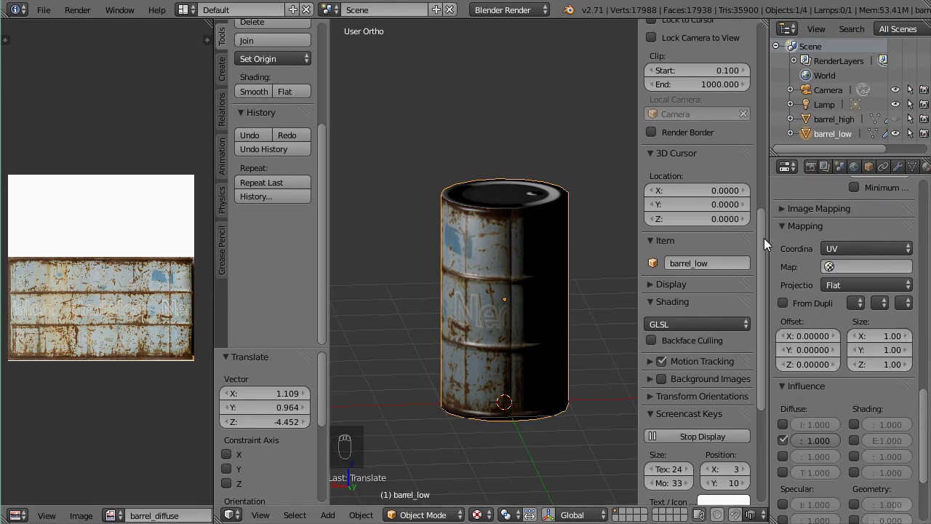
pyautogui.moveTo(770, 237); pyautogui.dragTo(719, 236)
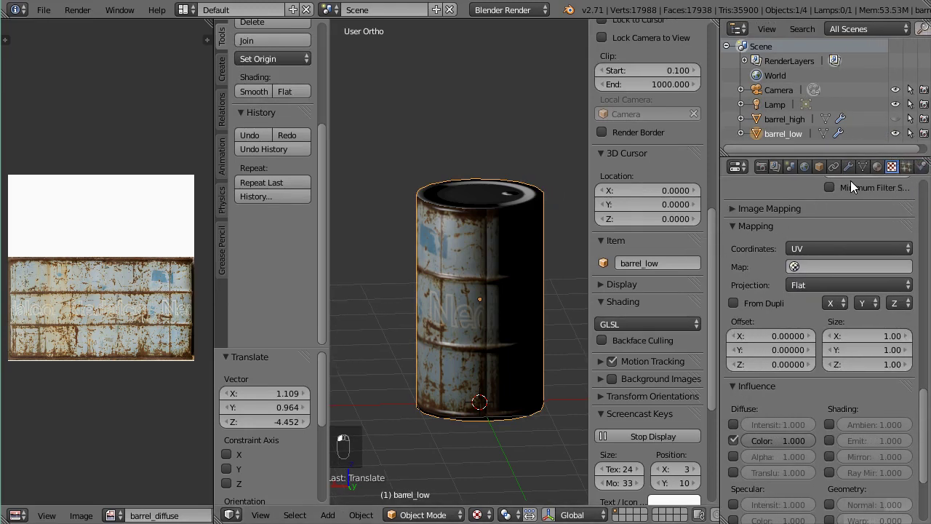
pyautogui.click(877, 168)
pyautogui.click(892, 168)
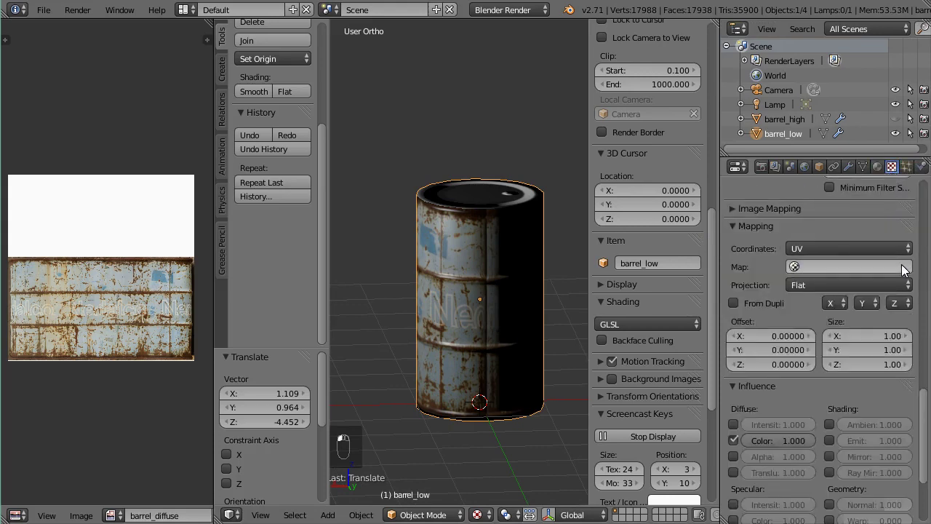
pyautogui.moveTo(928, 424); pyautogui.dragTo(928, 201)
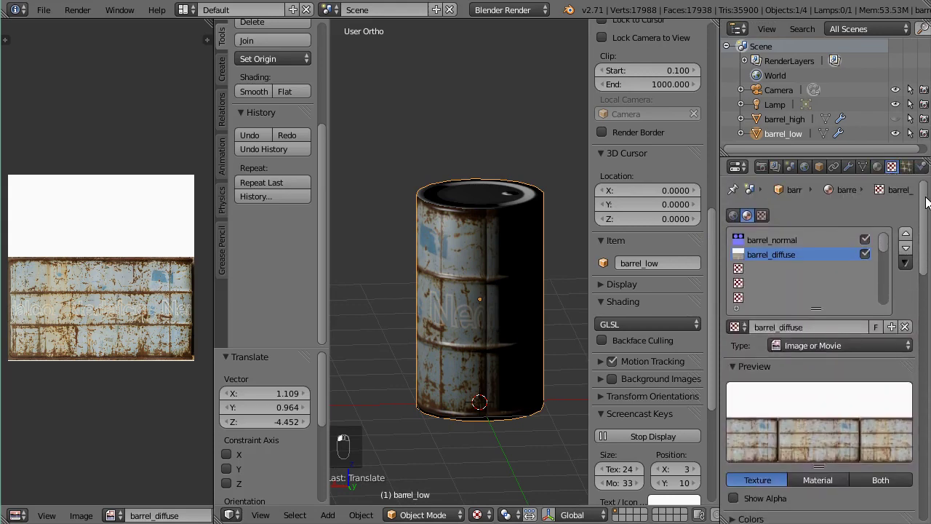
# Toggle the barrel_normal texture off and on repeatedly to compare the barrel's shading, leaving it enabled.
pyautogui.click(865, 240)
pyautogui.click(865, 240)
pyautogui.click(865, 239)
pyautogui.click(865, 240)
pyautogui.click(865, 240)
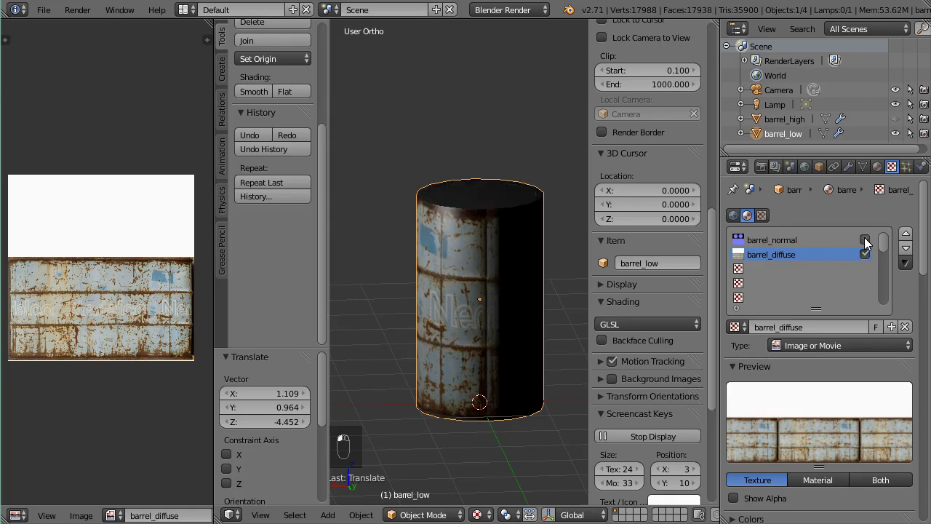
pyautogui.click(865, 239)
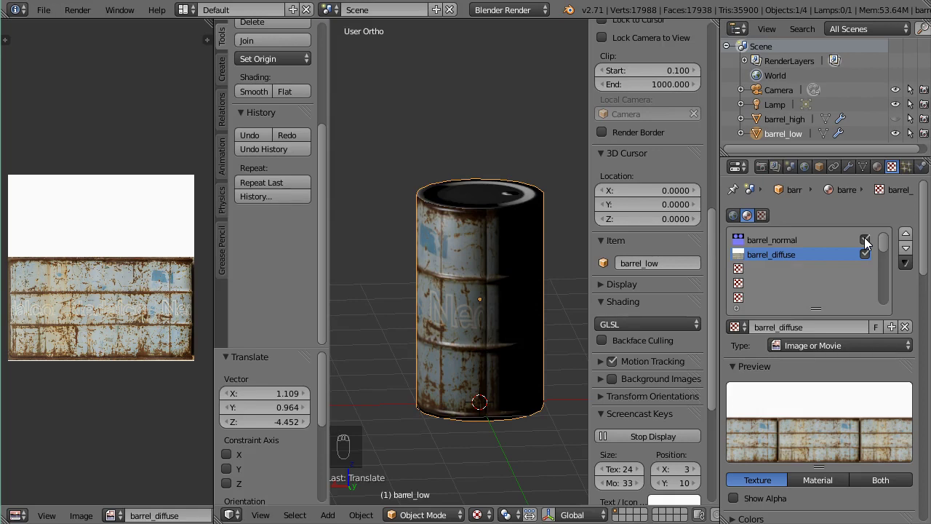
pyautogui.click(865, 240)
pyautogui.click(865, 239)
pyautogui.click(865, 239)
pyautogui.click(865, 239)
pyautogui.click(865, 239)
pyautogui.click(865, 239)
pyautogui.click(865, 240)
pyautogui.click(865, 240)
# Add a Hemi lamp to the scene.
pyautogui.scroll(-5, 452, 255)
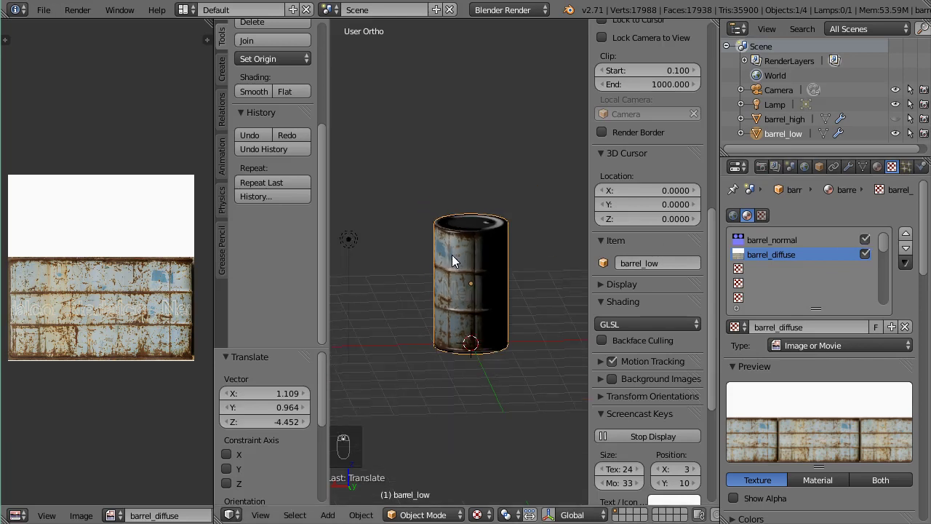
pyautogui.hotkey('shift', 'a')
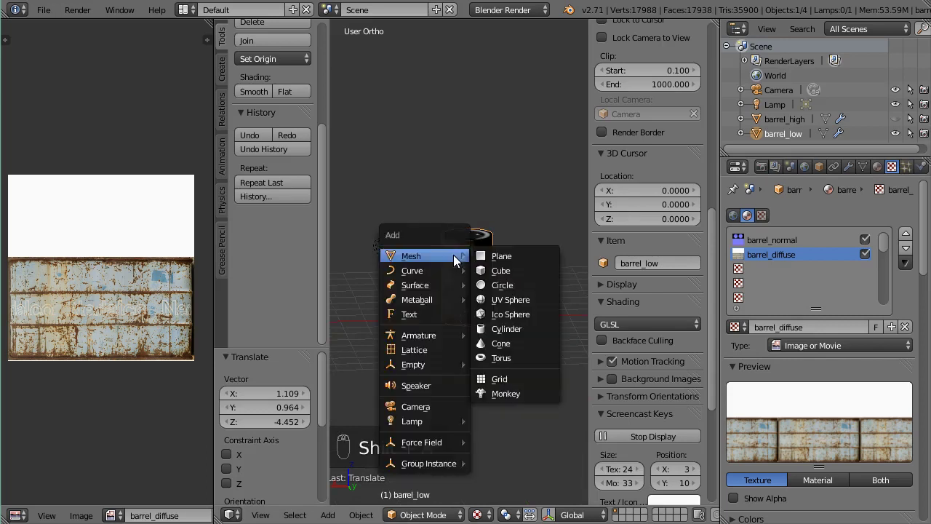
pyautogui.moveTo(449, 420)
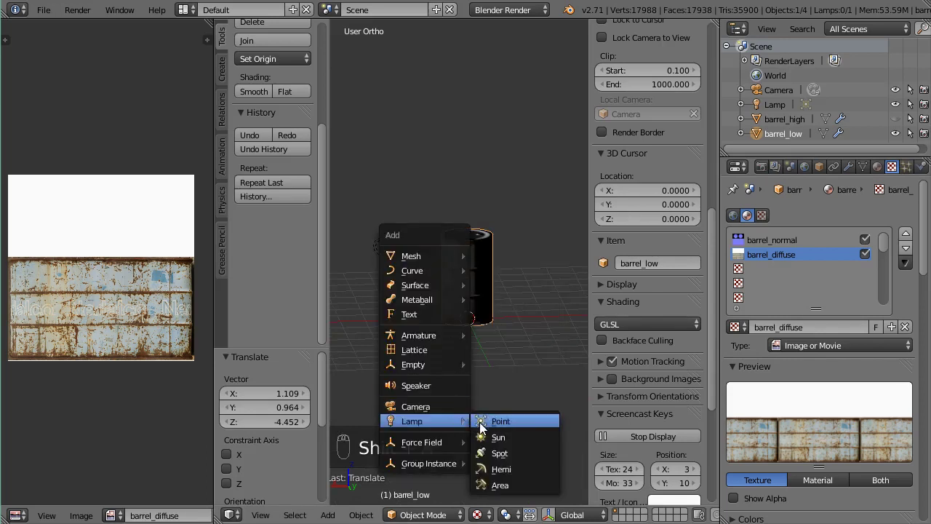
pyautogui.click(501, 469)
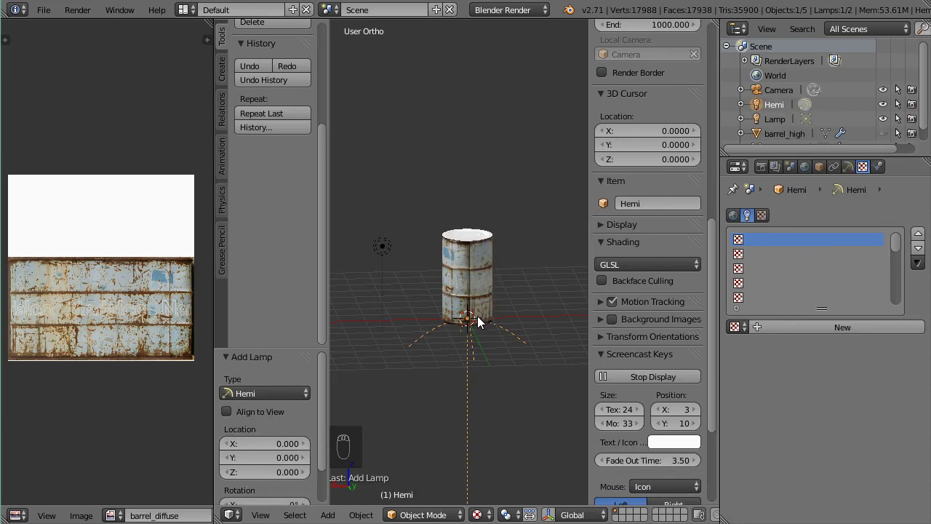
# Position the Hemi lamp above and beside the barrel, rotating it toward the barrel by about -17.6° and another -8.9°.
pyautogui.press('g')
pyautogui.click(428, 120)
pyautogui.press('r')
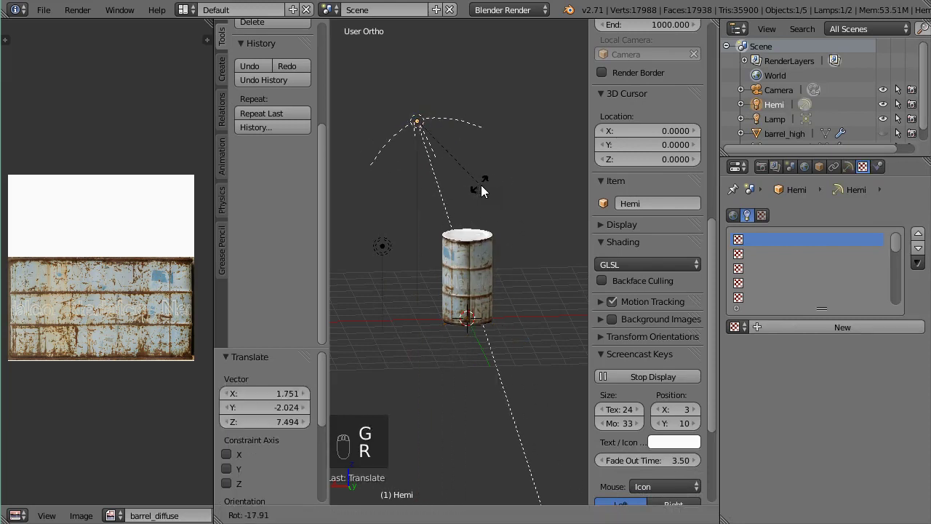
pyautogui.click(480, 185)
pyautogui.press('g')
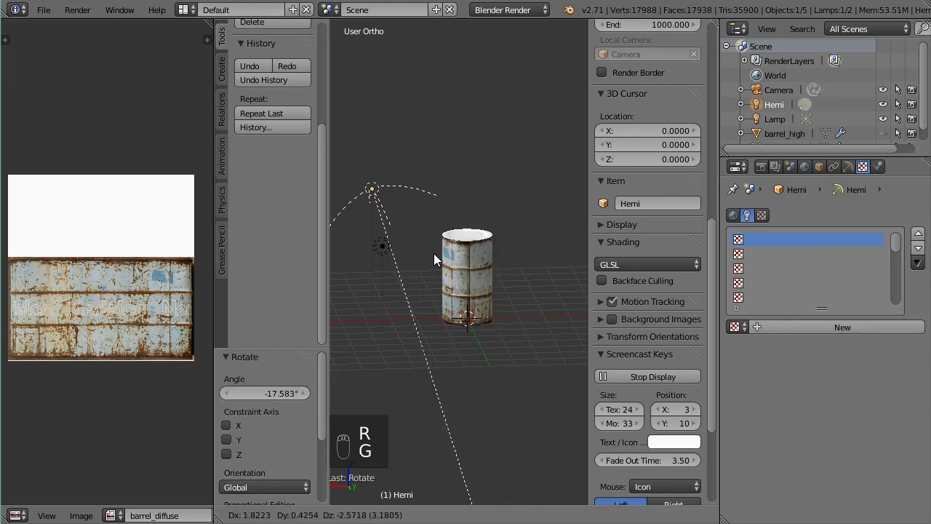
pyautogui.click(440, 232)
pyautogui.press('r')
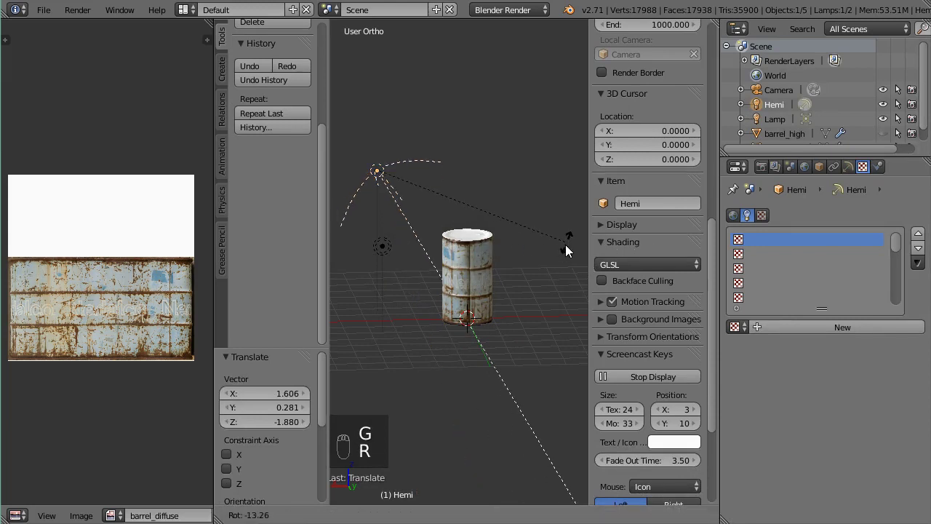
pyautogui.click(554, 253)
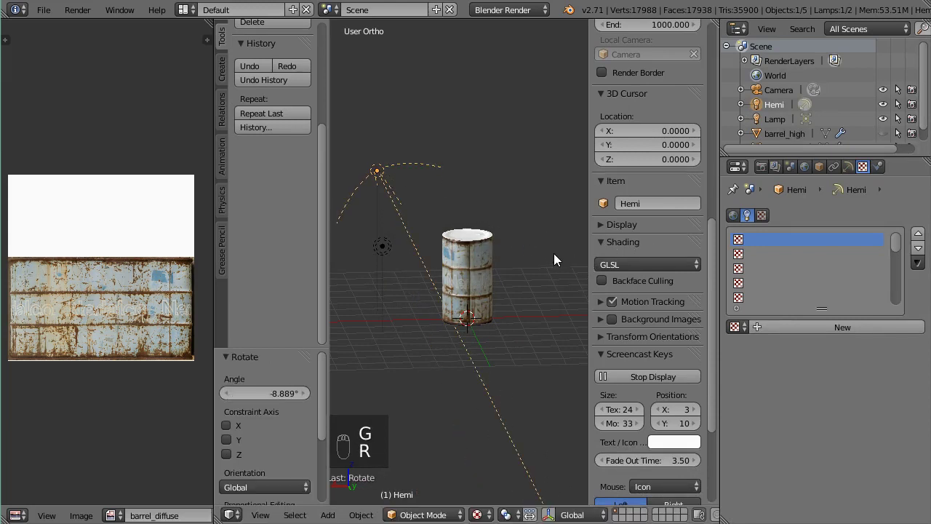
# Set the Hemi lamp's energy to 0.210 and rotate the lamp about -5.5° further.
pyautogui.click(846, 167)
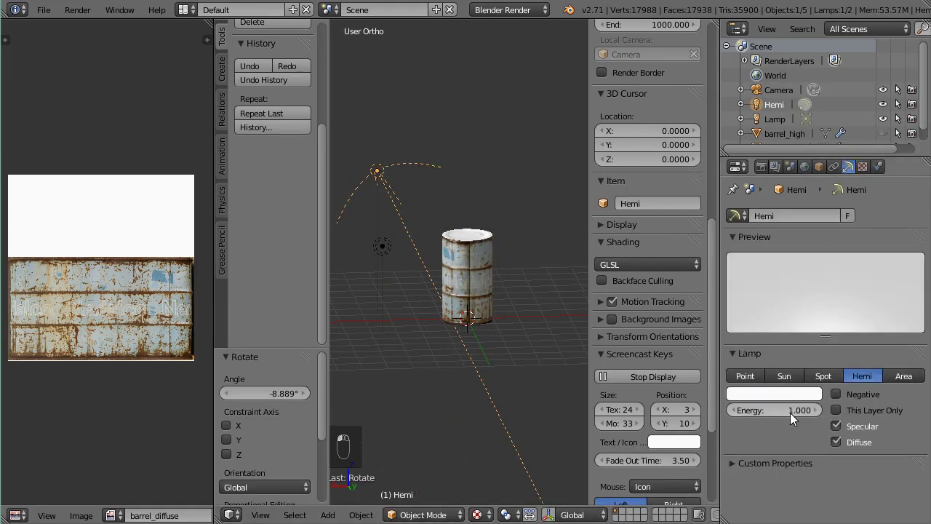
pyautogui.moveTo(790, 413); pyautogui.dragTo(736, 409)
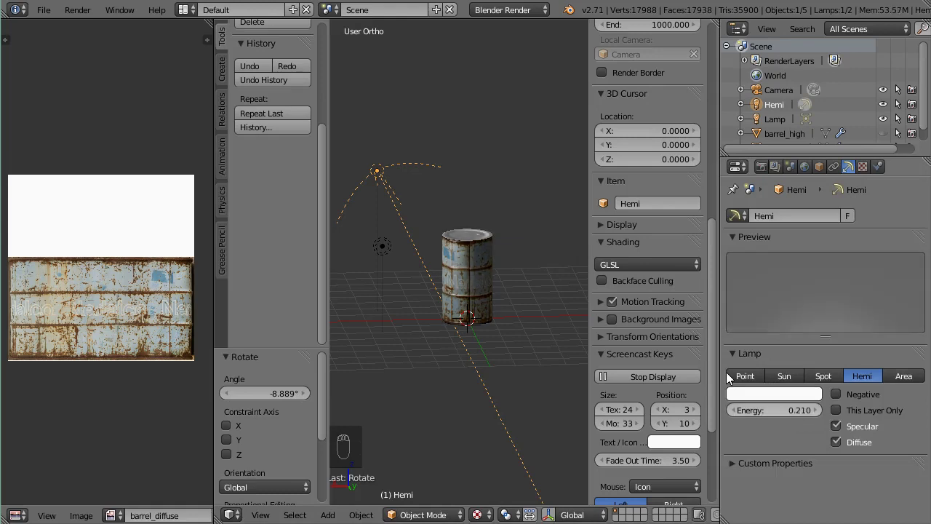
pyautogui.scroll(6, 540, 301)
pyautogui.scroll(-2, 540, 301)
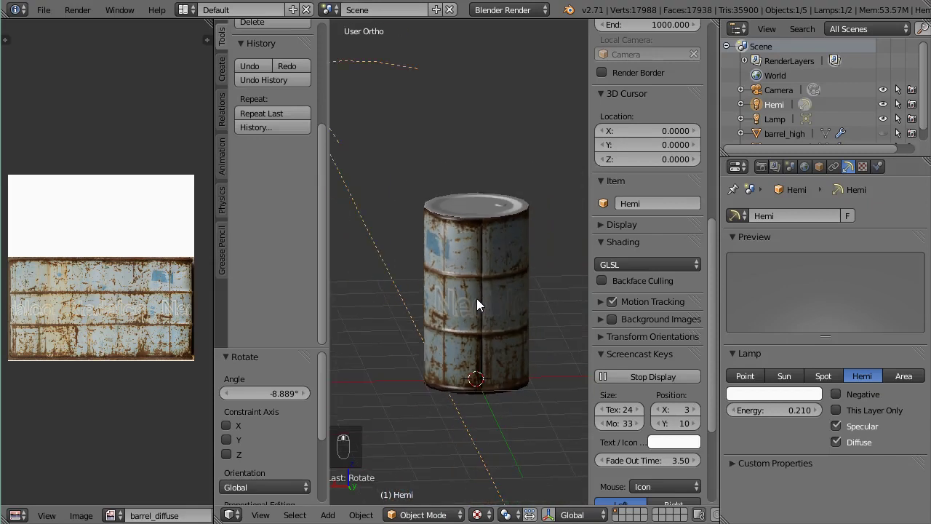
pyautogui.press('r')
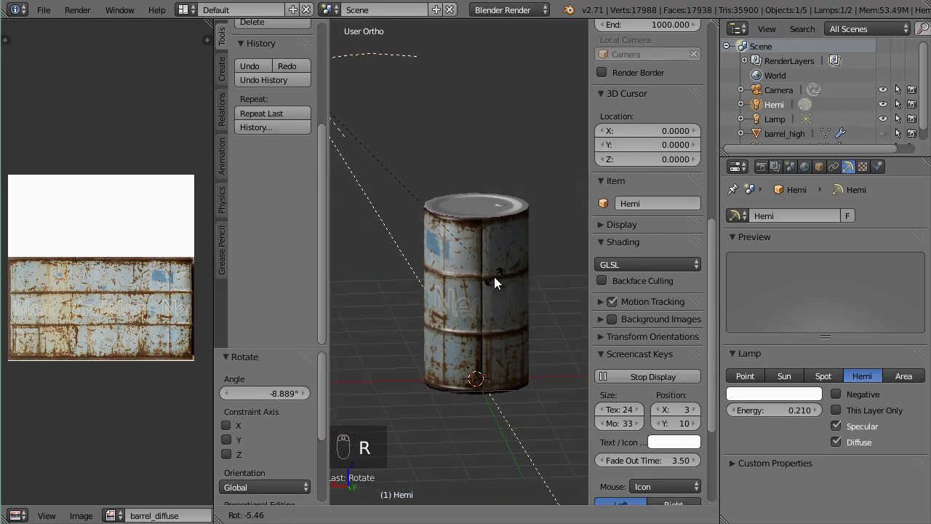
pyautogui.click(494, 277)
pyautogui.scroll(-3, 491, 278)
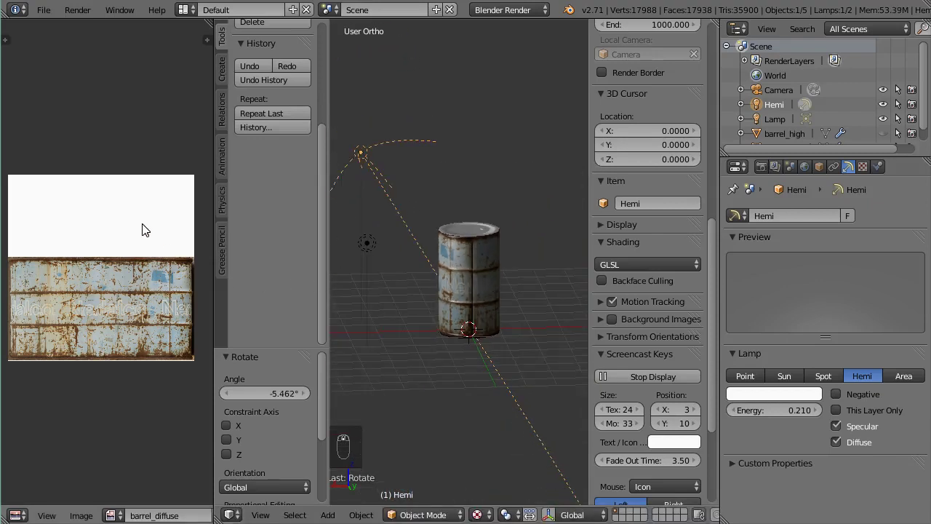
pyautogui.scroll(-1, 143, 224)
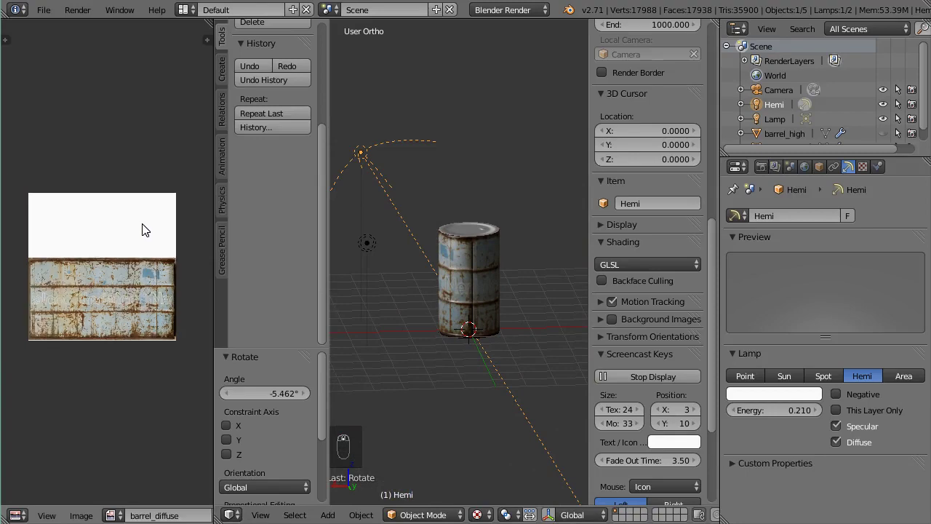
pyautogui.scroll(3, 143, 224)
pyautogui.scroll(-2, 142, 225)
pyautogui.scroll(-1, 143, 230)
pyautogui.scroll(2, 143, 230)
pyautogui.scroll(-2, 142, 230)
pyautogui.scroll(1, 142, 230)
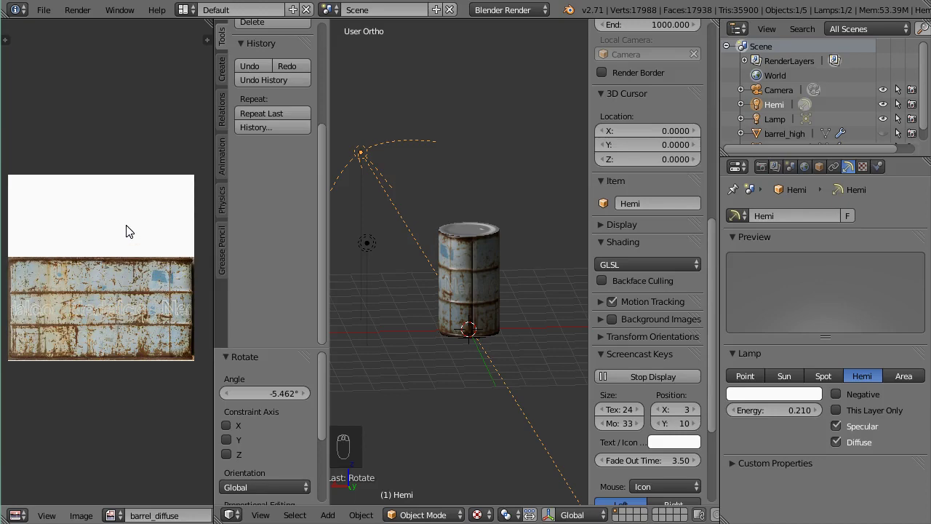
pyautogui.hotkey('shift', 'space')
pyautogui.hotkey('shift', 'space')
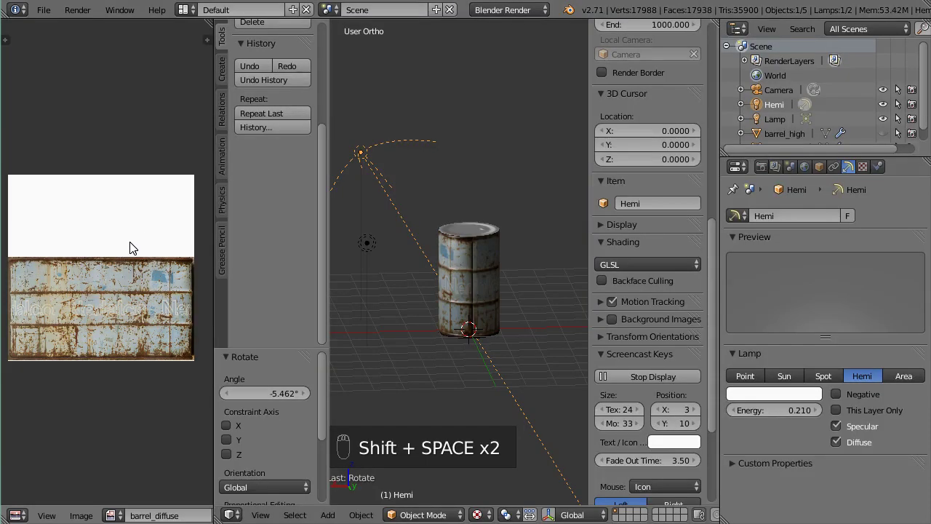
# Widen the image editor, narrow the properties editor and switch the image editor to Paint mode.
pyautogui.moveTo(214, 437); pyautogui.dragTo(274, 425)
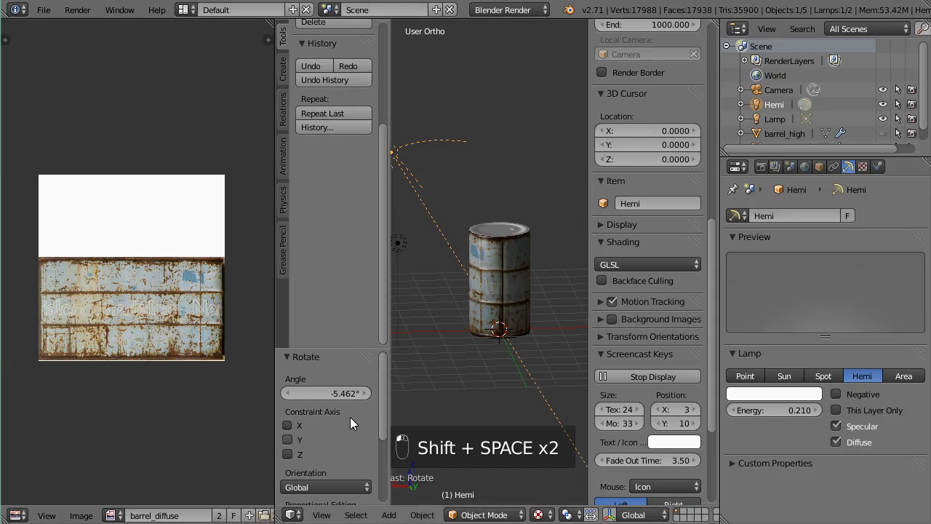
pyautogui.moveTo(722, 357); pyautogui.dragTo(791, 357)
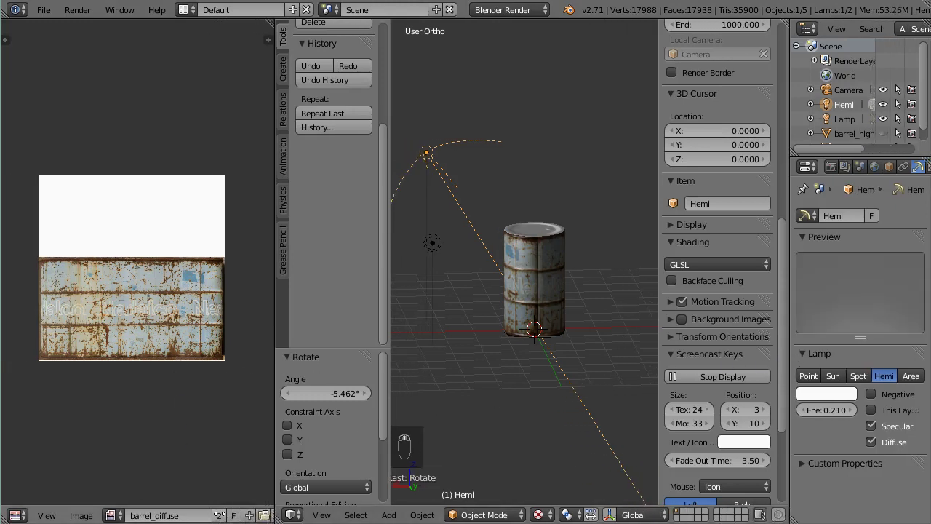
pyautogui.scroll(-5, 218, 516)
pyautogui.click(200, 516)
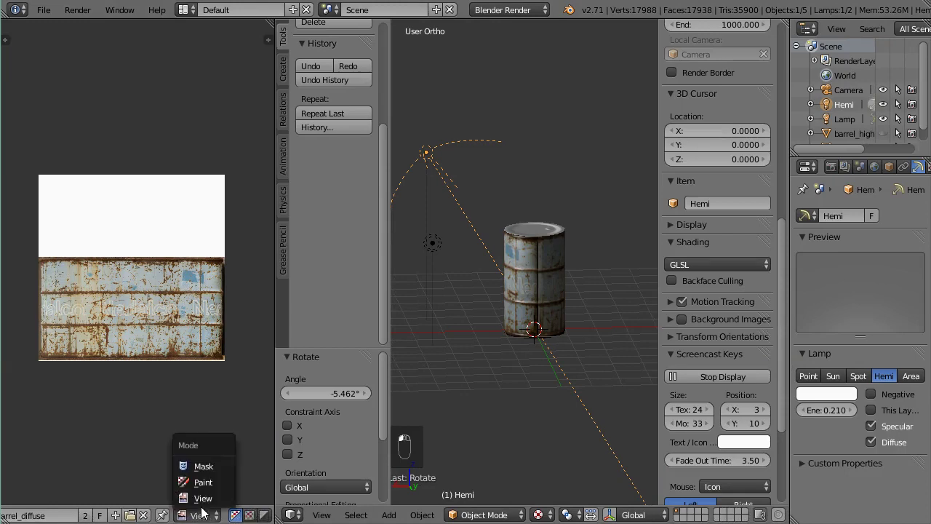
pyautogui.click(202, 482)
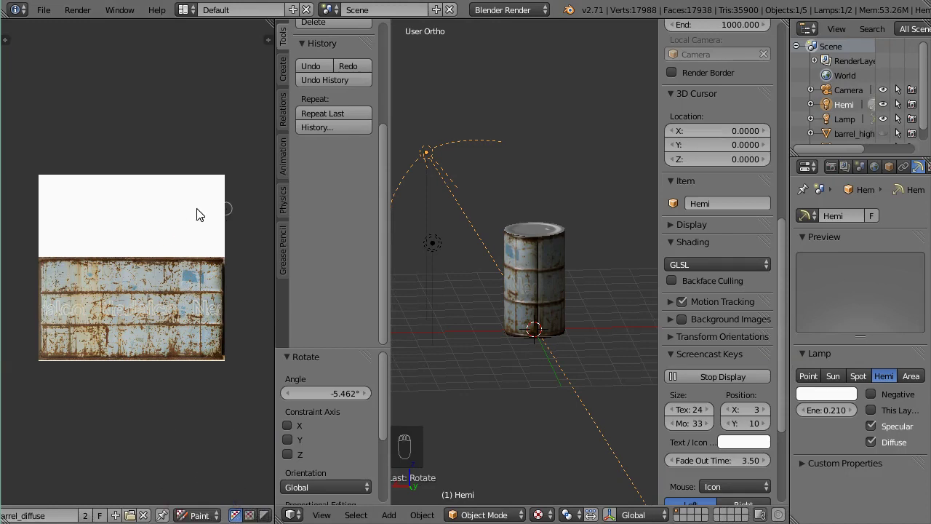
# Put barrel_low in Edit Mode so its UV layout overlays barrel_diffuse, and maximize the image editor.
pyautogui.rightClick(535, 268)
pyautogui.press('Tab')
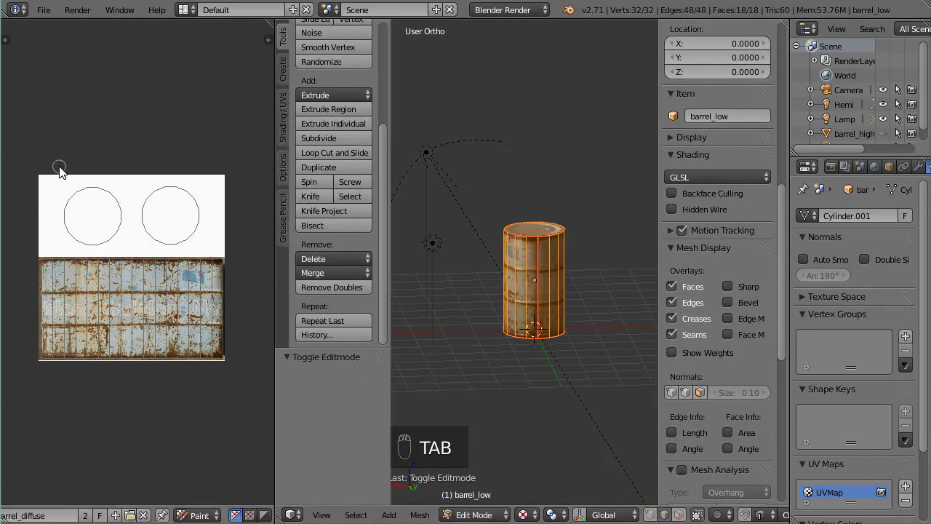
pyautogui.press('n')
pyautogui.press('n')
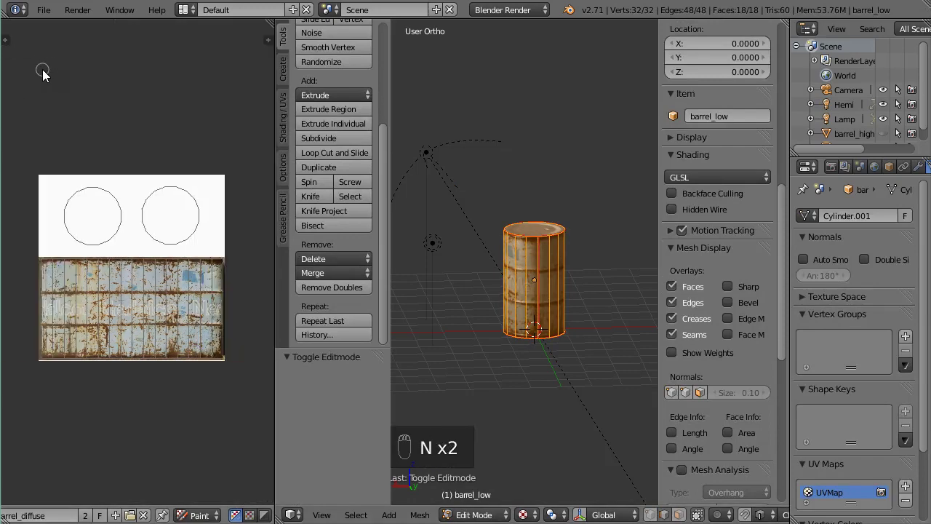
pyautogui.hotkey('ctrl', 'Up')
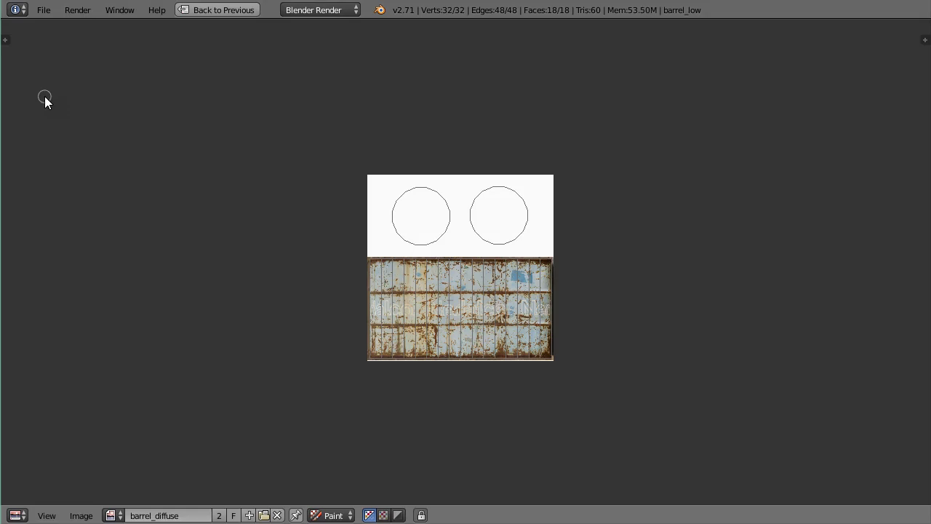
# Choose the Brush preset for painting barrel_diffuse and return the maximized image editor to the full multi-editor layout.
pyautogui.press('t')
pyautogui.moveTo(81, 188); pyautogui.dragTo(122, 157)
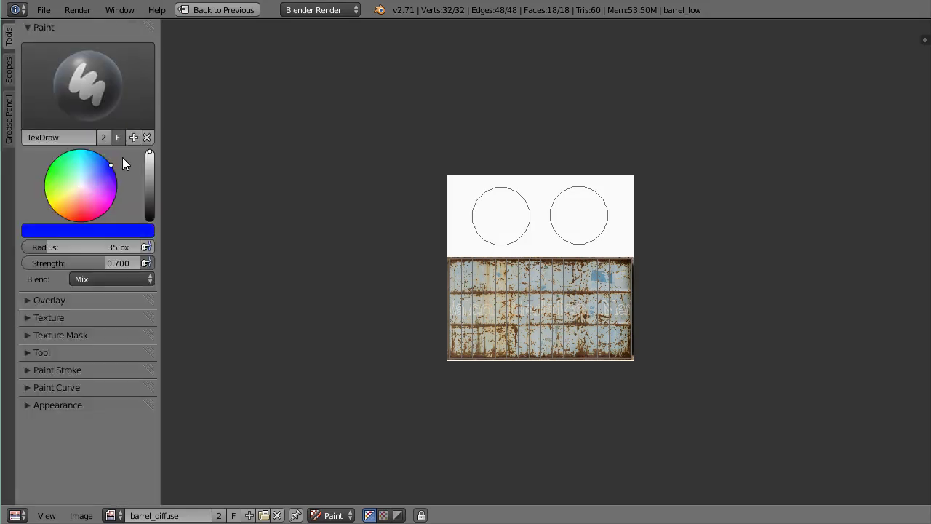
pyautogui.click(96, 95)
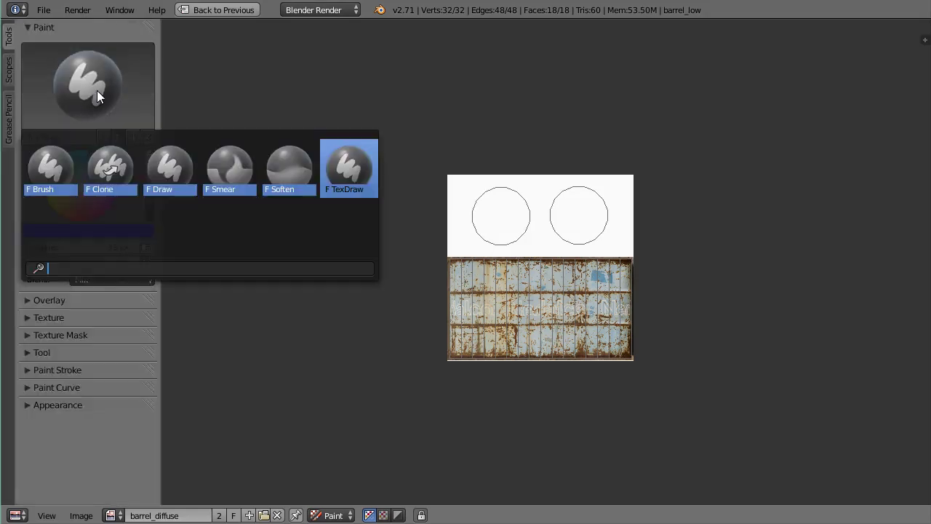
pyautogui.click(66, 170)
pyautogui.hotkey('shift', 'space')
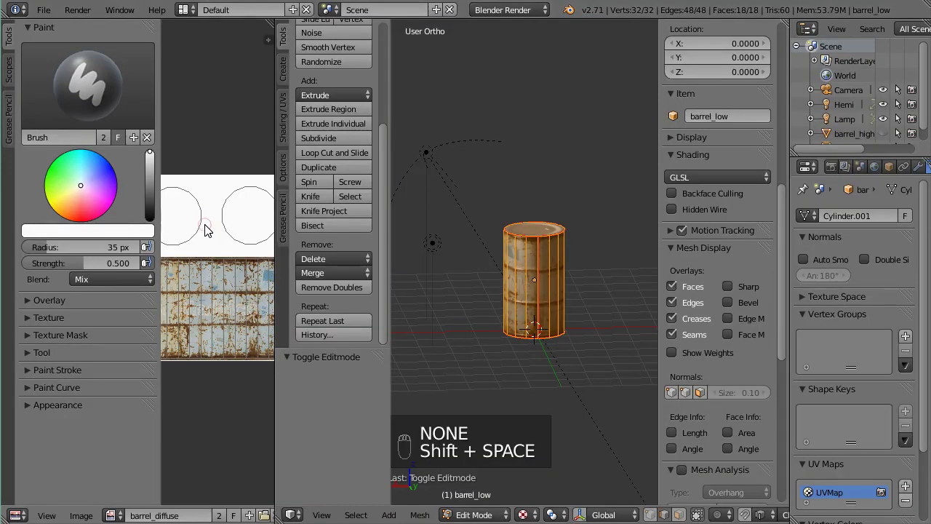
# Examine the two lid circles on barrel_diffuse with barrel_low's UV layout shown and hidden, making one white test dab.
pyautogui.click(245, 216)
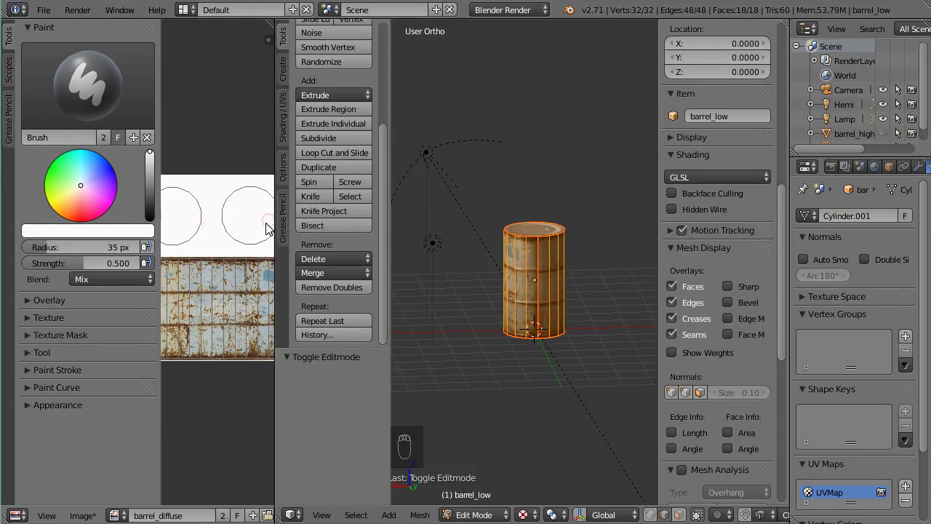
pyautogui.scroll(-1, 227, 238)
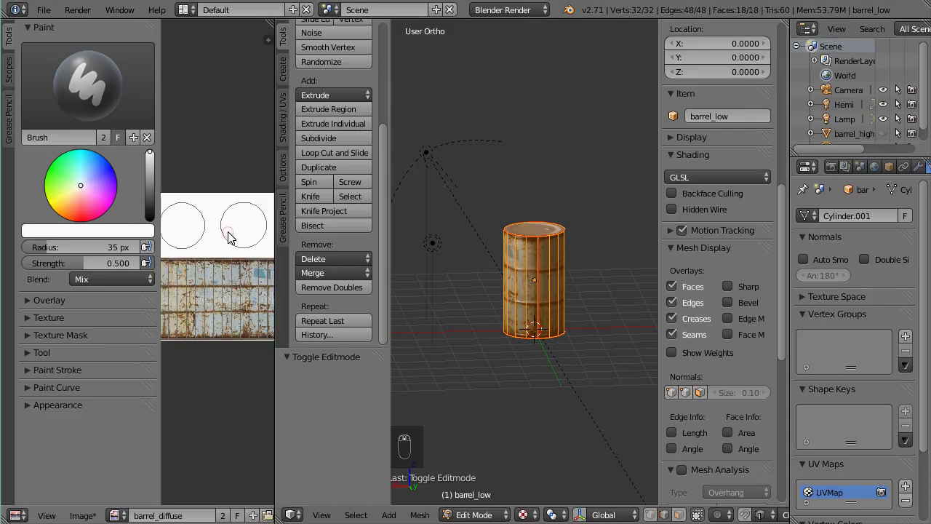
pyautogui.scroll(1, 228, 238)
pyautogui.press('Tab')
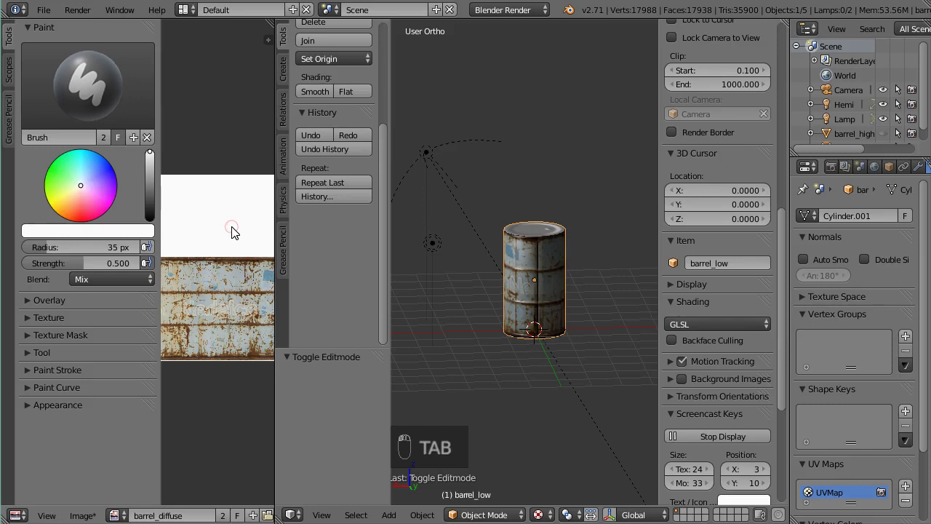
pyautogui.scroll(-2, 231, 232)
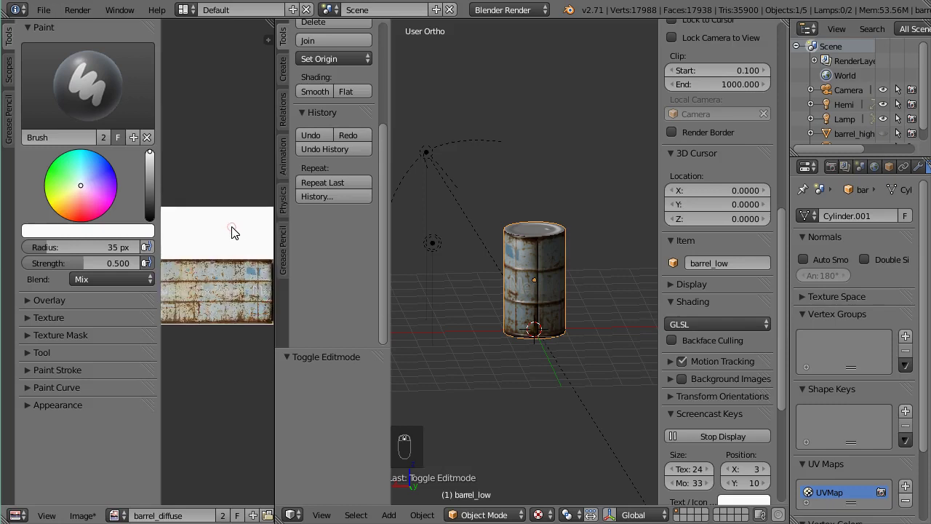
pyautogui.scroll(1, 232, 232)
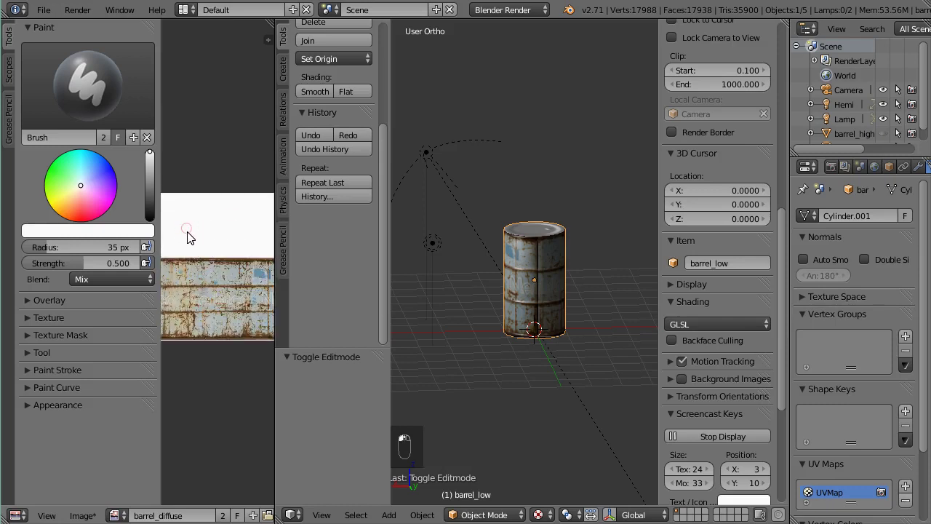
pyautogui.scroll(-1, 211, 229)
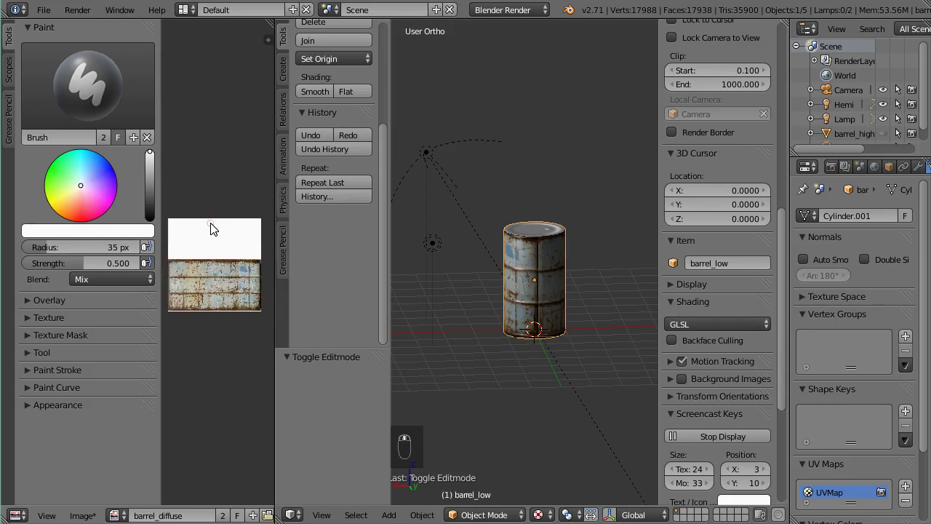
pyautogui.scroll(1, 211, 228)
pyautogui.scroll(-2, 214, 228)
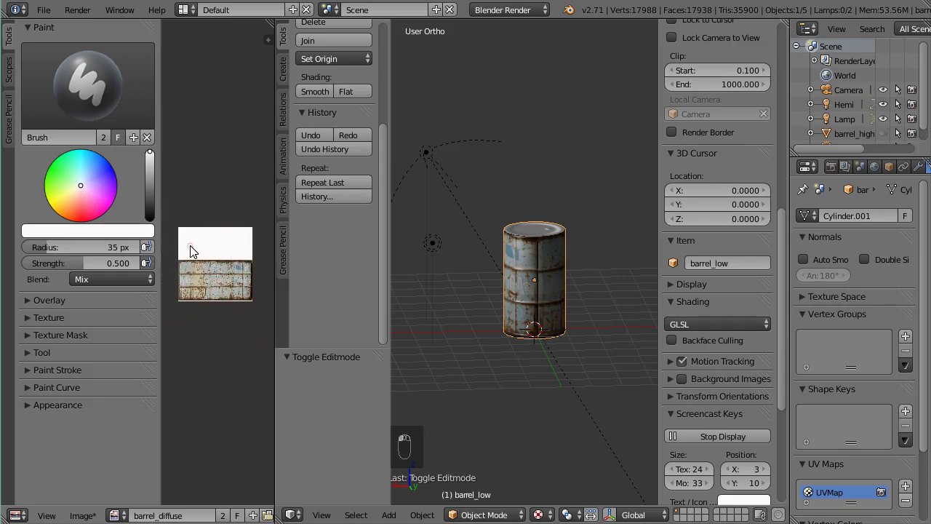
pyautogui.press('Tab')
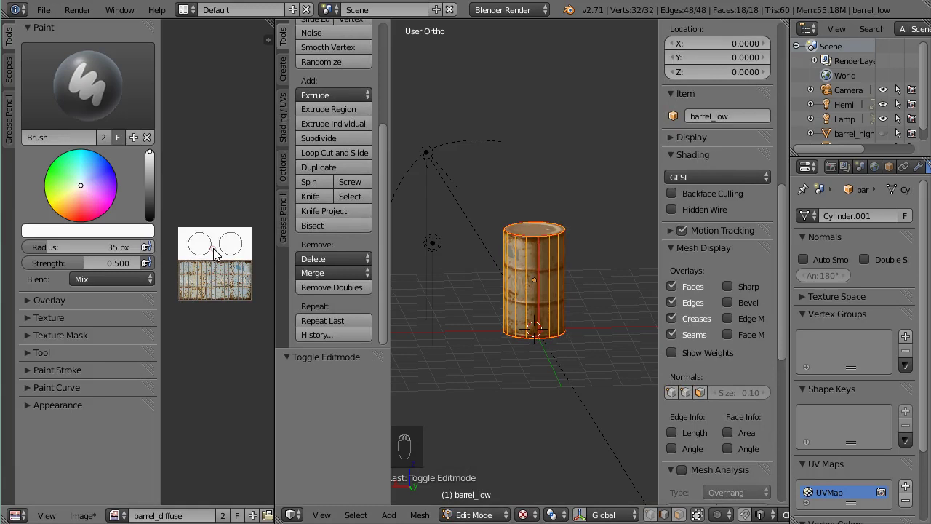
pyautogui.scroll(3, 210, 250)
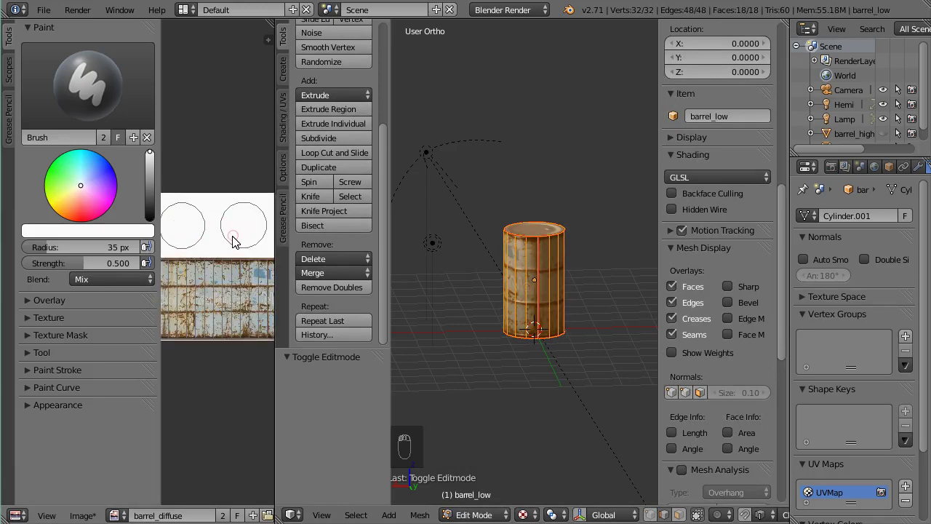
pyautogui.scroll(3, 230, 250)
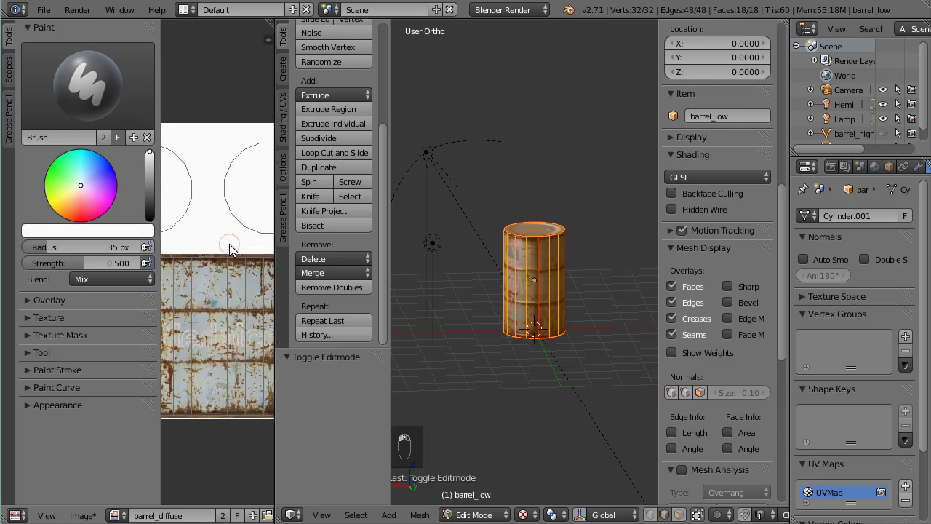
pyautogui.scroll(-2, 229, 250)
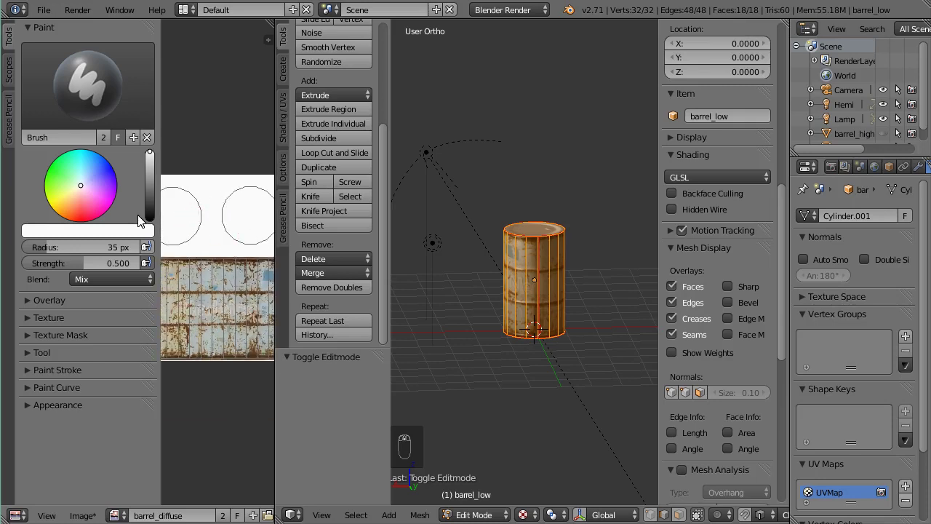
# Paint a small blue spot inside the right lid circle and a green one inside the left lid circle on barrel_diffuse.
pyautogui.moveTo(82, 182); pyautogui.dragTo(125, 169)
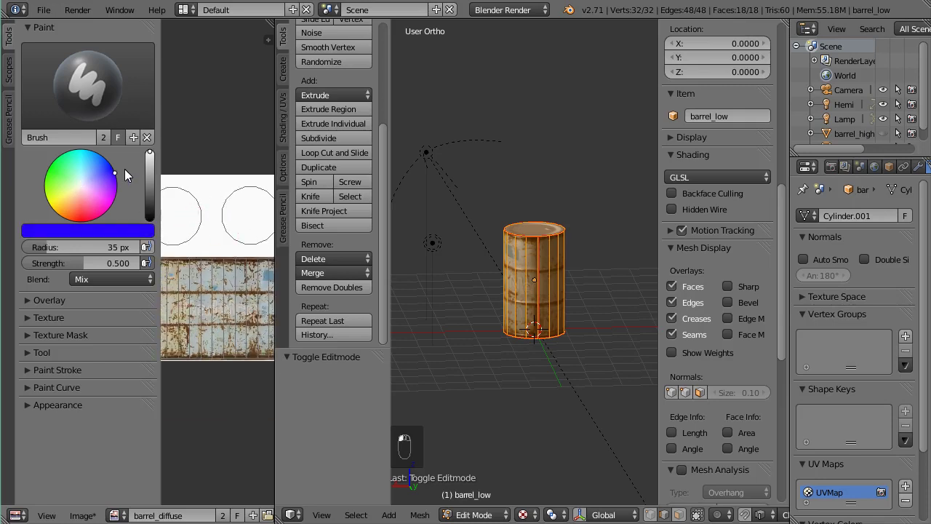
pyautogui.moveTo(248, 216); pyautogui.dragTo(243, 216)
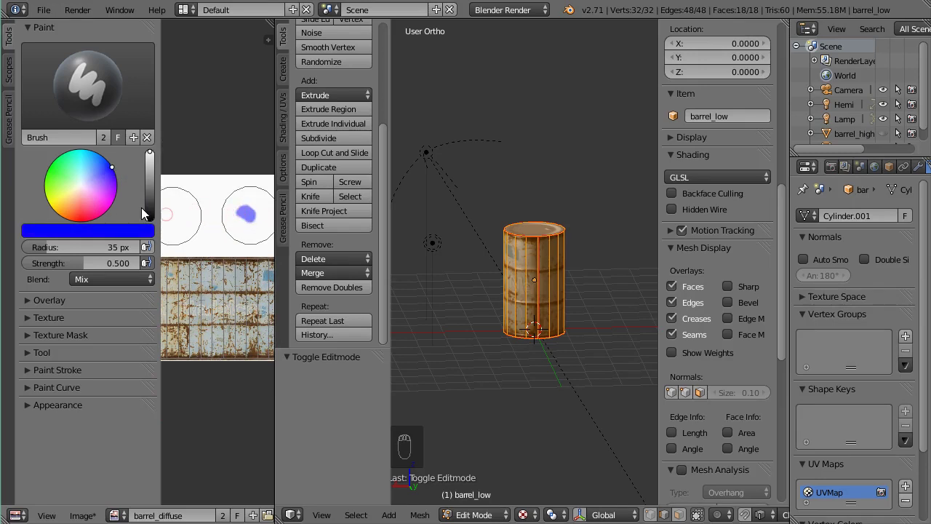
pyautogui.moveTo(112, 170); pyautogui.dragTo(35, 164)
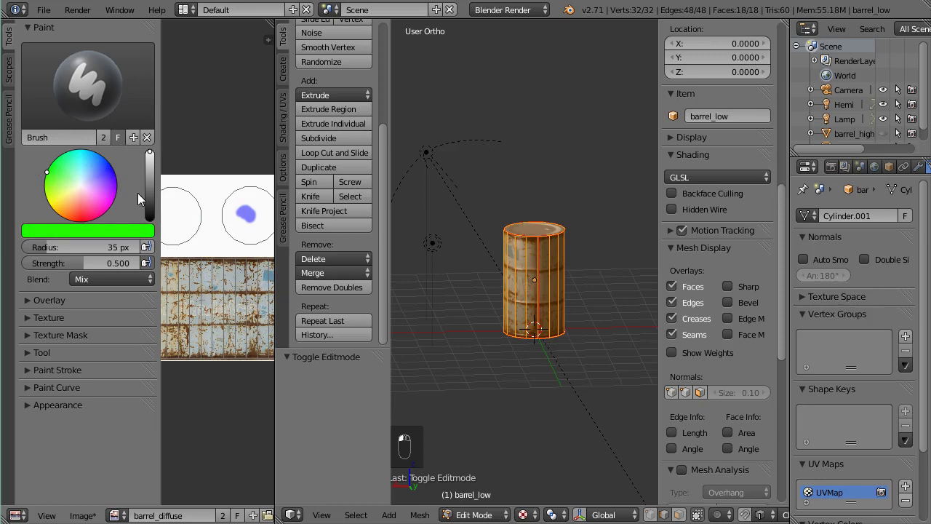
pyautogui.moveTo(175, 216); pyautogui.dragTo(173, 217)
pyautogui.moveTo(547, 241); pyautogui.dragTo(369, 307, button='middle')
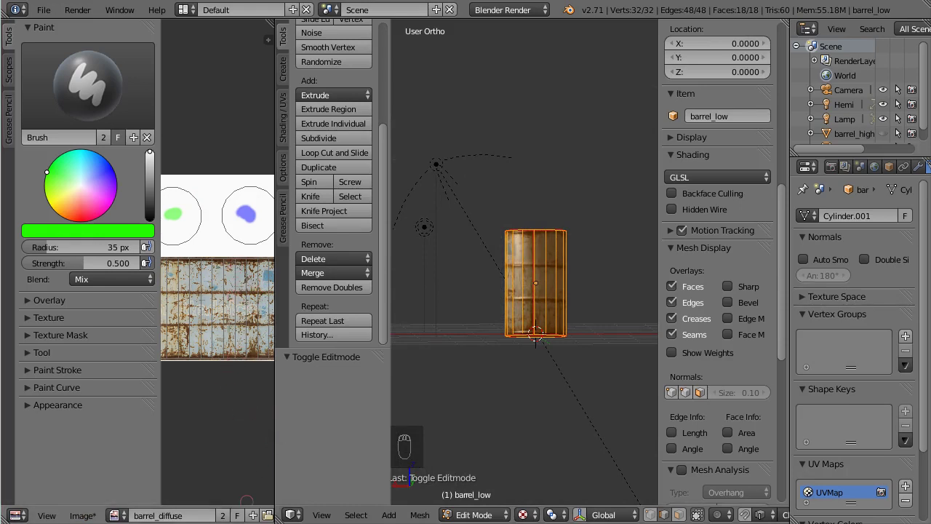
# Switch to GIMP, make the uvs.png layer visible and add Barrels0031_3_S.jpg from the barrel2 folder as a new layer.
pyautogui.hotkey('alt', 'Tab')
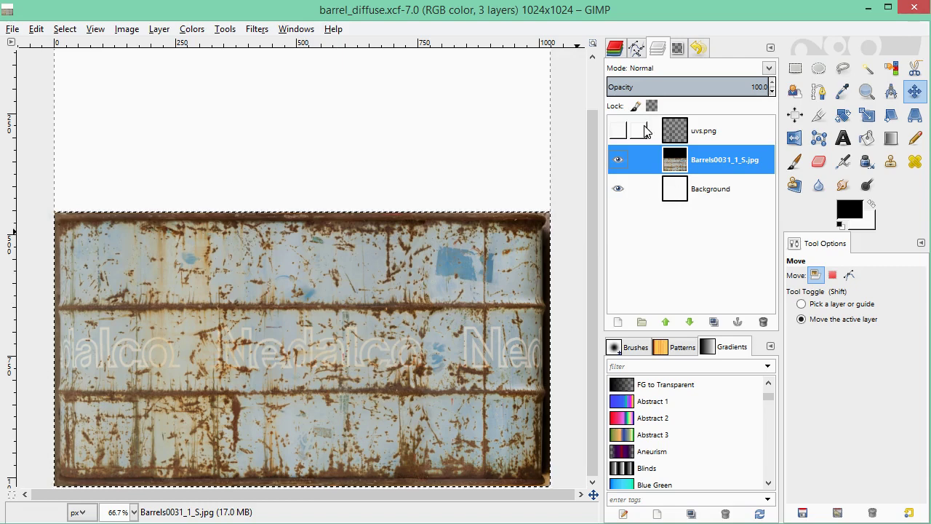
pyautogui.click(618, 131)
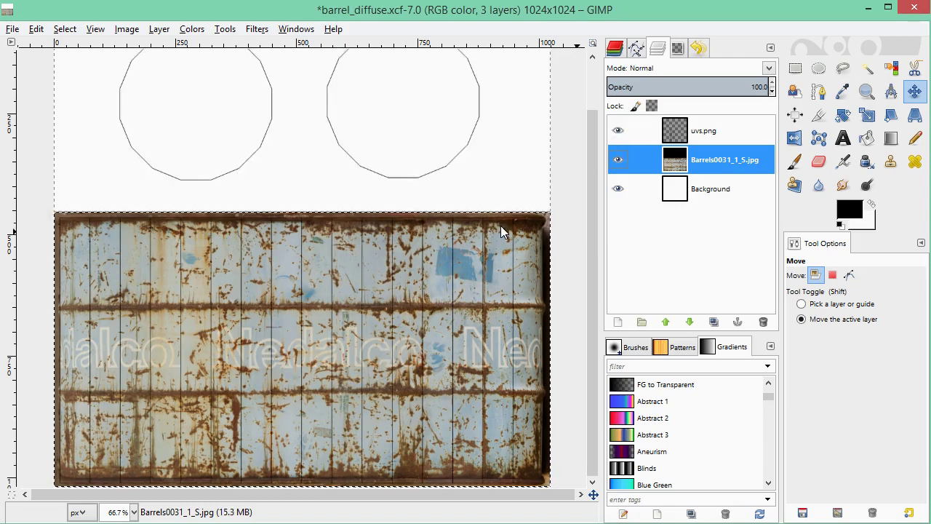
pyautogui.moveTo(596, 200); pyautogui.dragTo(593, 147)
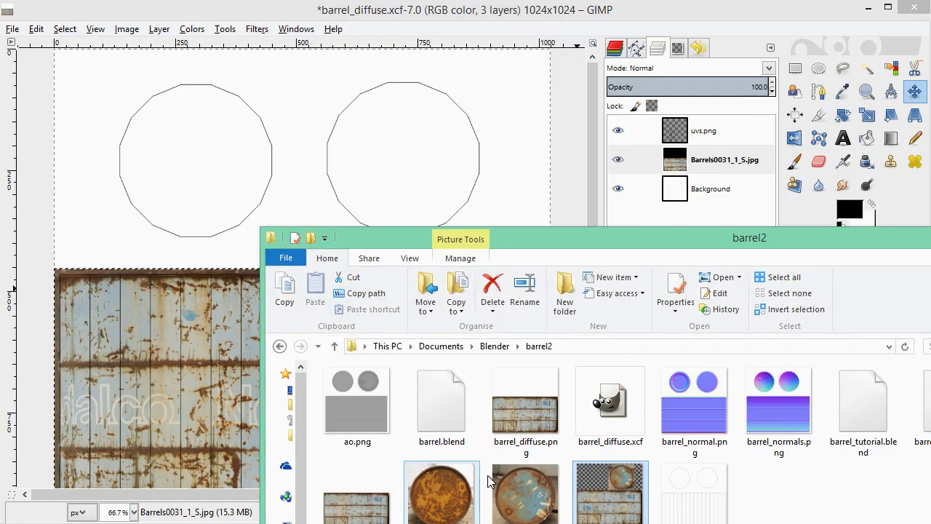
pyautogui.click(518, 497)
pyautogui.moveTo(533, 501); pyautogui.dragTo(189, 251)
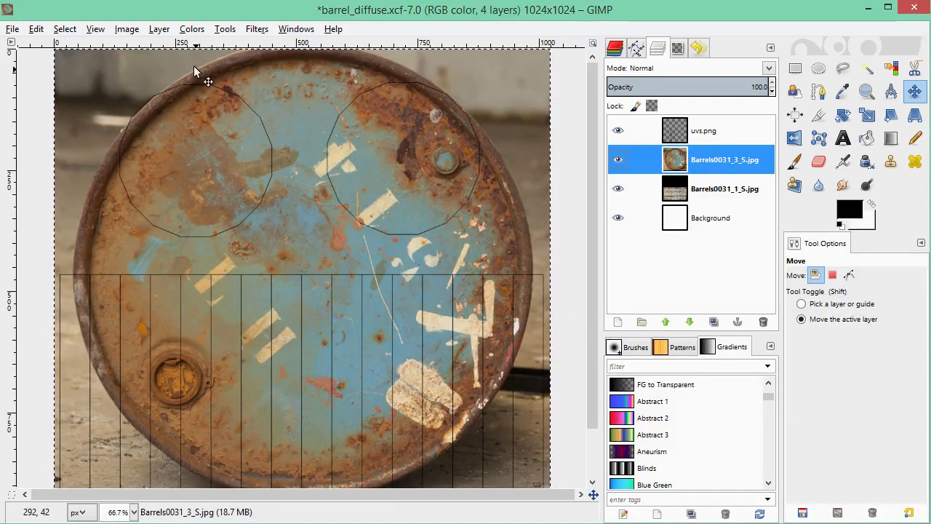
# Scale the Barrels0031_3_S.jpg layer to 40 percent, keeping width and height linked.
pyautogui.click(160, 30)
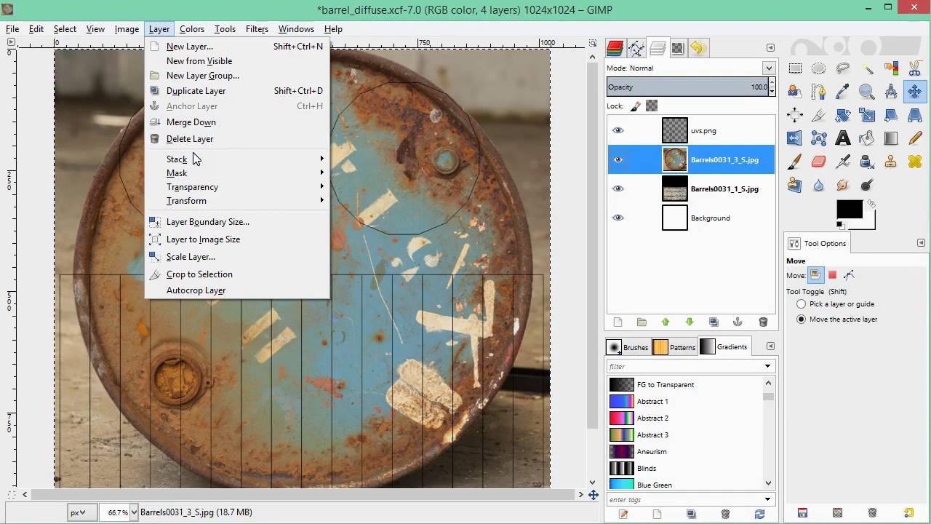
pyautogui.moveTo(194, 162)
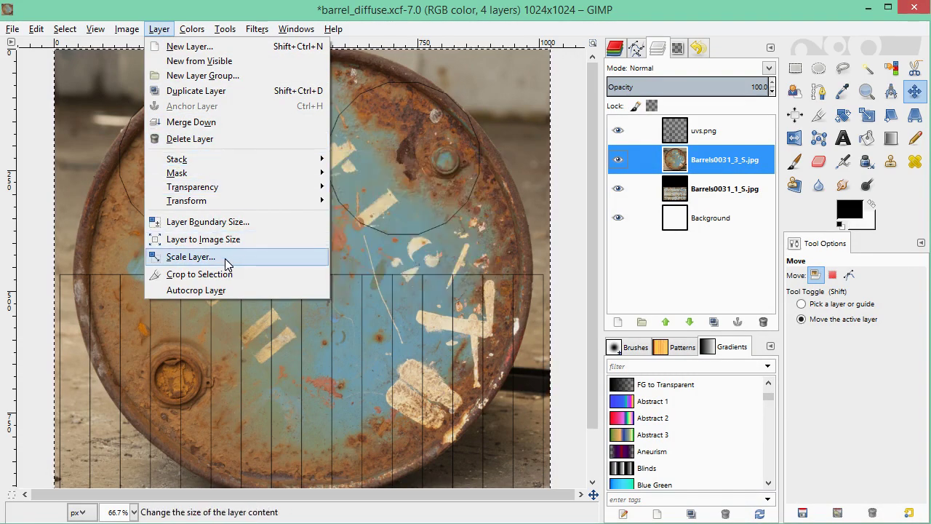
pyautogui.click(191, 256)
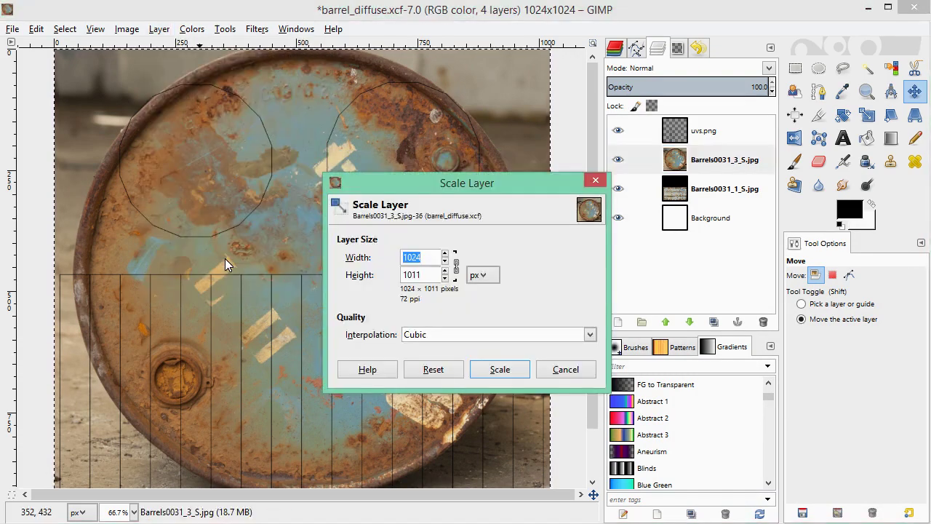
pyautogui.click(468, 273)
pyautogui.click(482, 292)
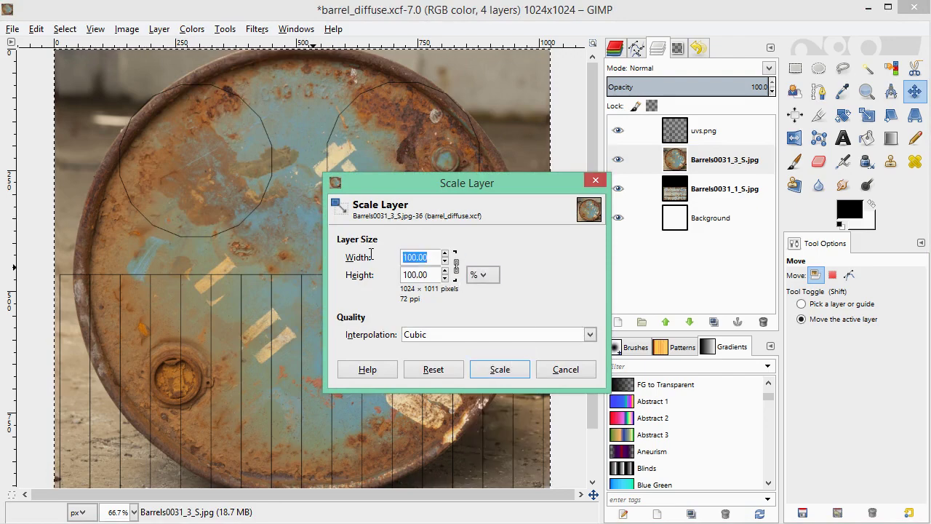
pyautogui.write('40')
pyautogui.press('Tab')
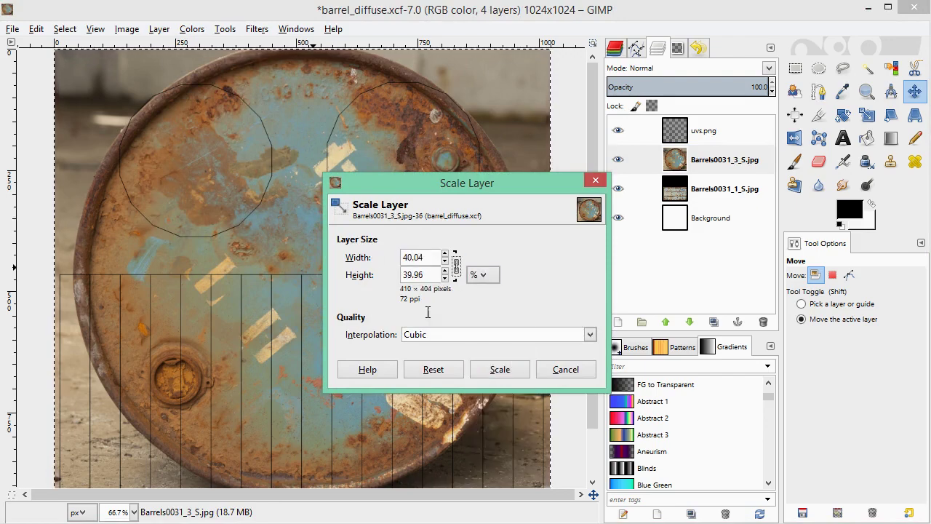
pyautogui.click(500, 368)
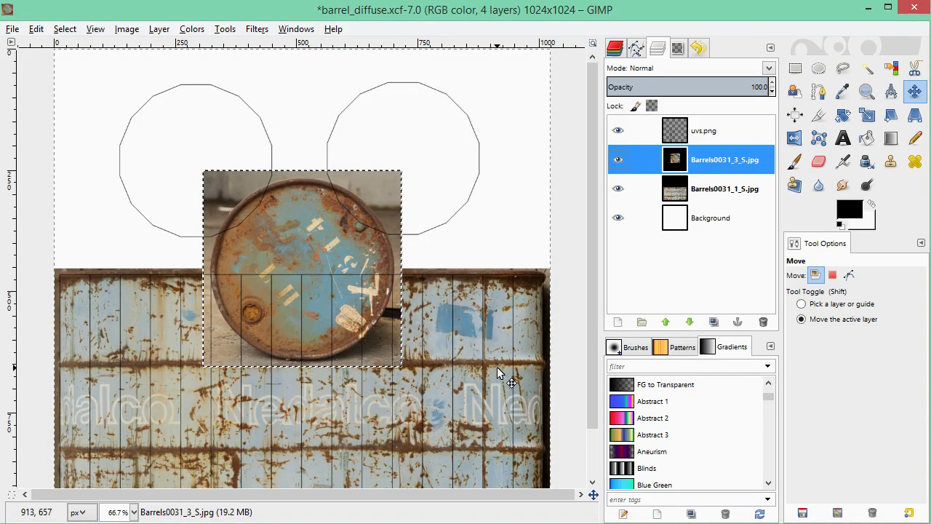
# Move the active Barrels0031_3_S.jpg layer so the barrel lid is centred over the left UV circle.
pyautogui.click(916, 96)
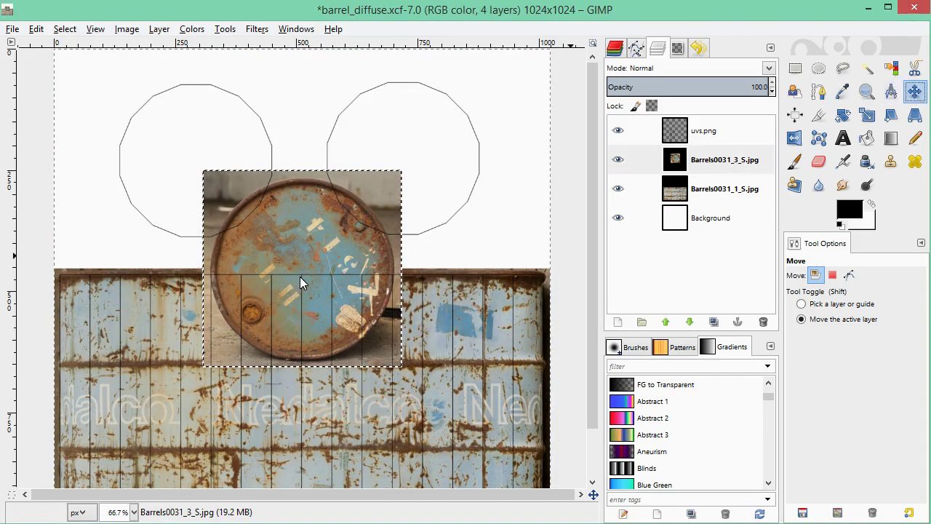
pyautogui.click(837, 320)
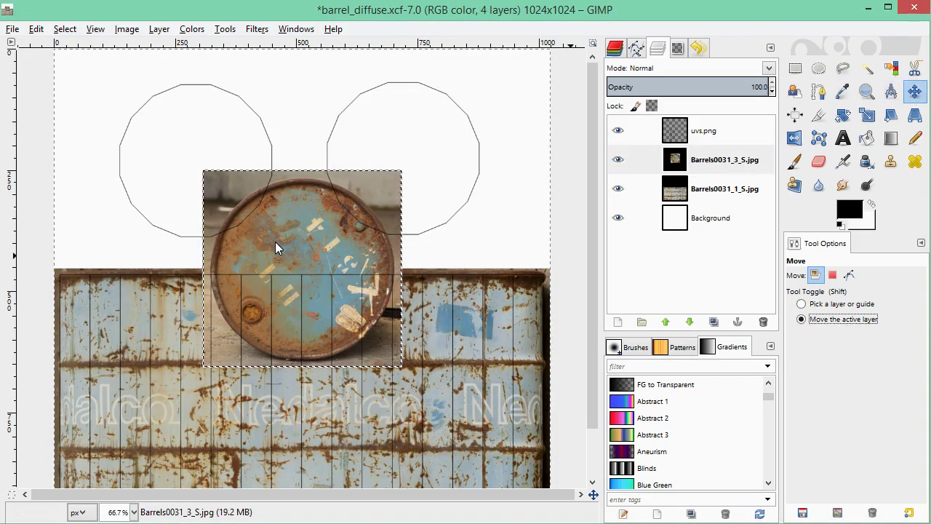
pyautogui.moveTo(275, 241); pyautogui.dragTo(171, 133)
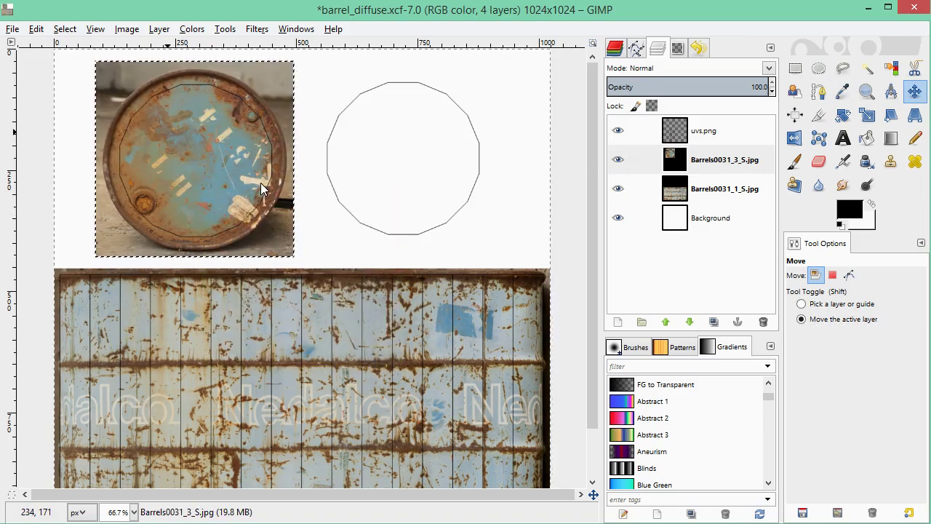
pyautogui.press('shift')
pyautogui.press('ctrl')
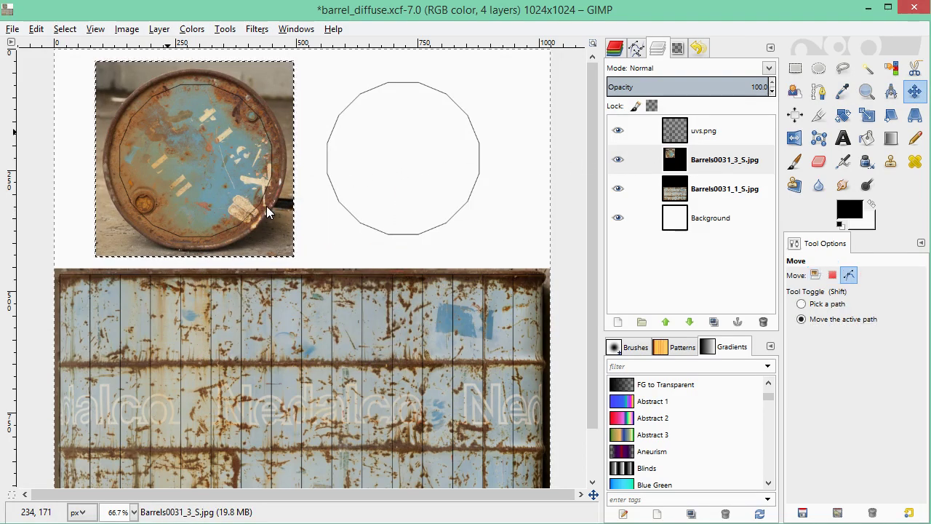
pyautogui.moveTo(233, 186); pyautogui.dragTo(236, 186)
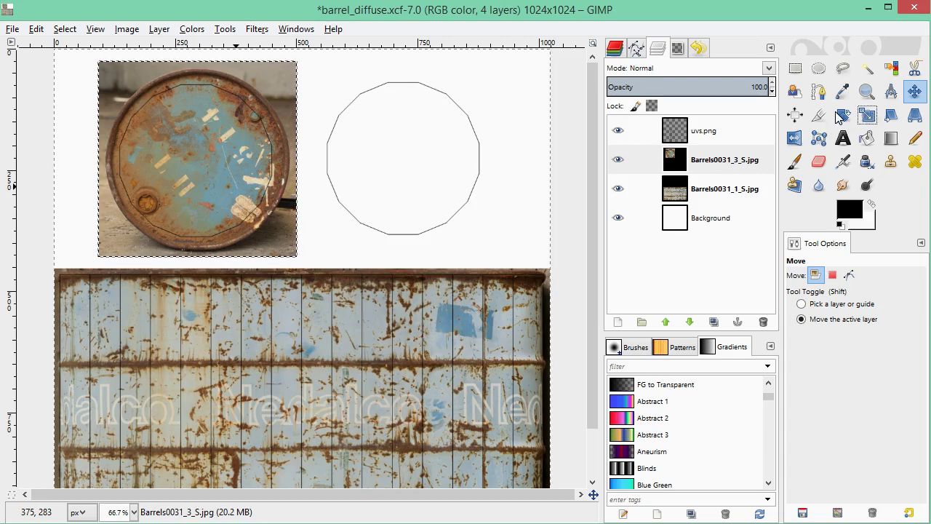
pyautogui.moveTo(213, 133); pyautogui.dragTo(213, 133)
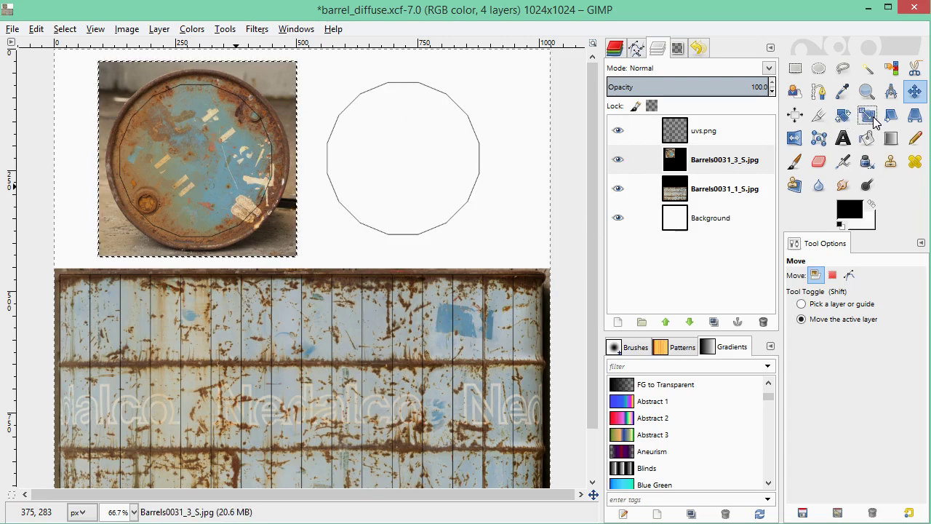
pyautogui.hotkey('shift', 's')
pyautogui.click(528, 393)
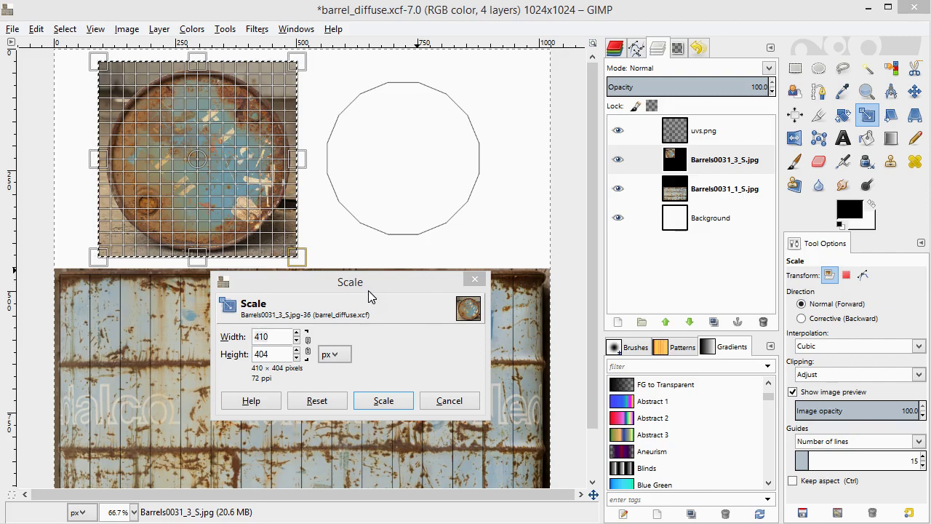
pyautogui.moveTo(308, 268)
pyautogui.mouseDown()
pyautogui.moveTo(286, 250)
pyautogui.moveTo(323, 277)
pyautogui.mouseUp()
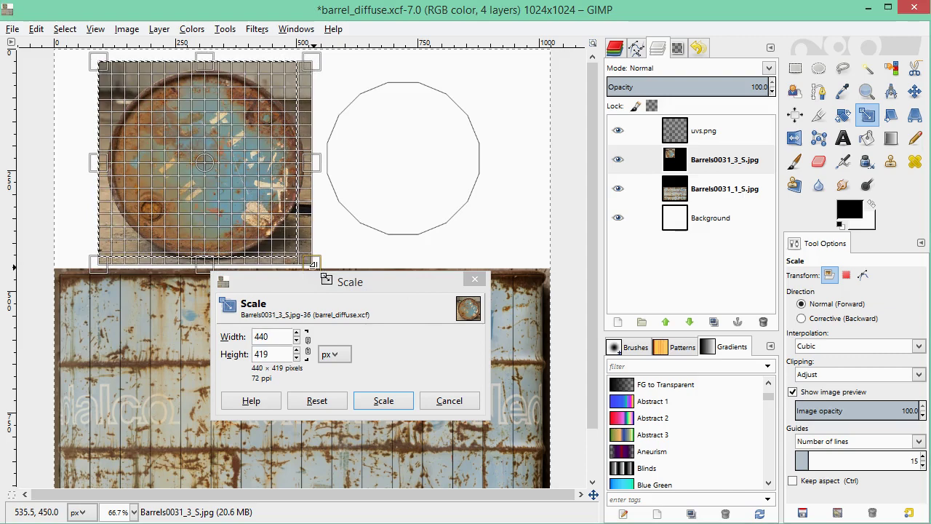
pyautogui.click(449, 401)
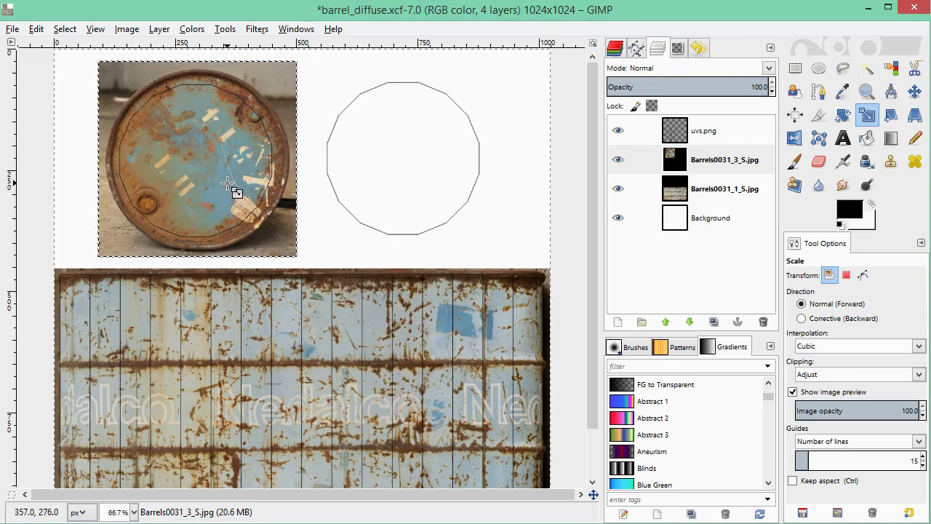
pyautogui.click(268, 230)
pyautogui.moveTo(302, 269); pyautogui.dragTo(290, 243)
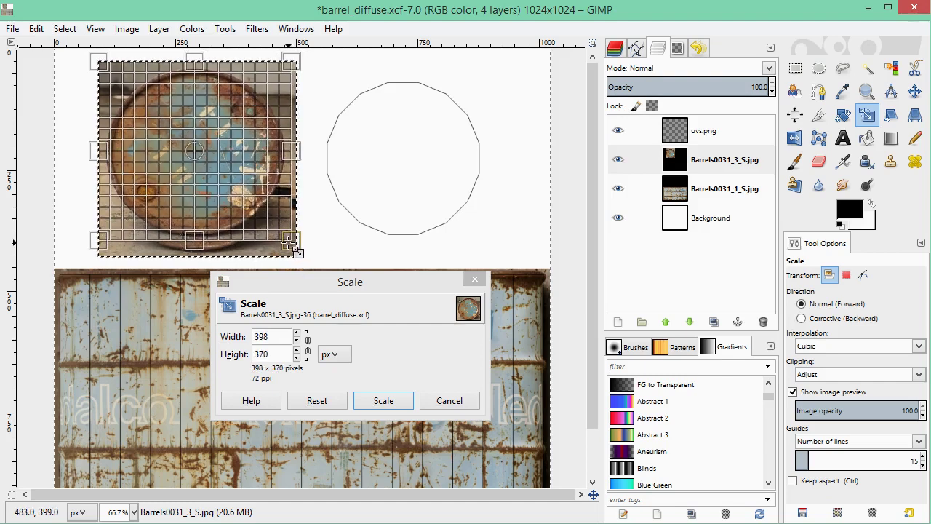
pyautogui.click(449, 401)
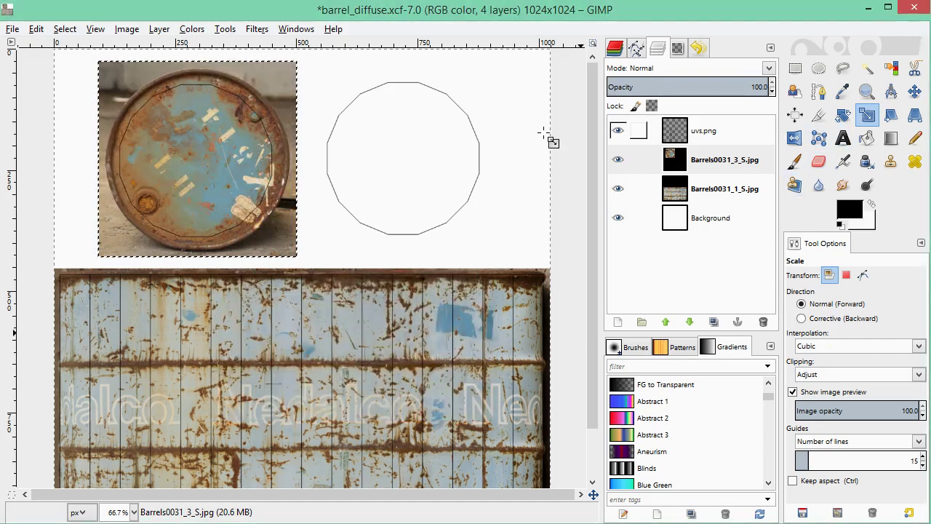
# Scale the lid photo in the Barrels0031_3_S.jpg layer to 395 × 389 px with its aspect ratio kept, and anchor the floating selection.
pyautogui.click(199, 166)
pyautogui.press('ctrl')
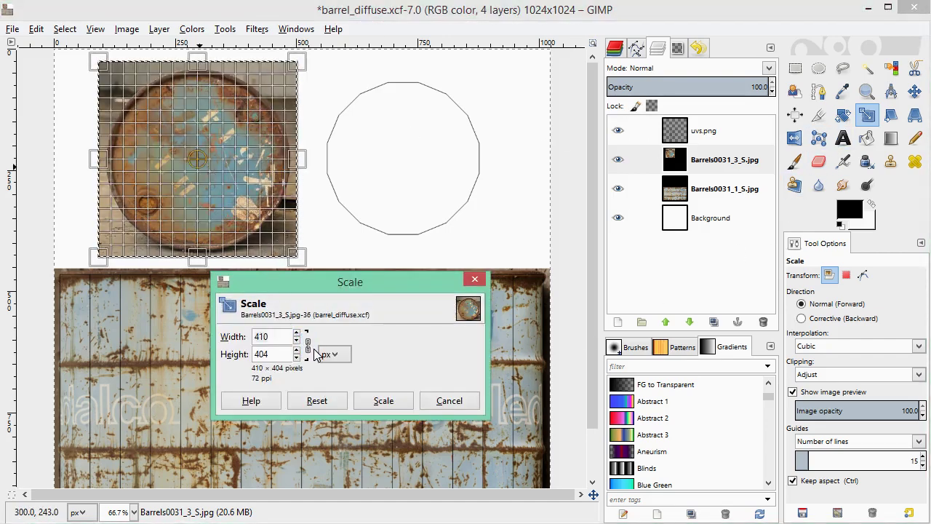
pyautogui.moveTo(308, 265)
pyautogui.mouseDown()
pyautogui.moveTo(302, 258)
pyautogui.moveTo(314, 264)
pyautogui.mouseUp()
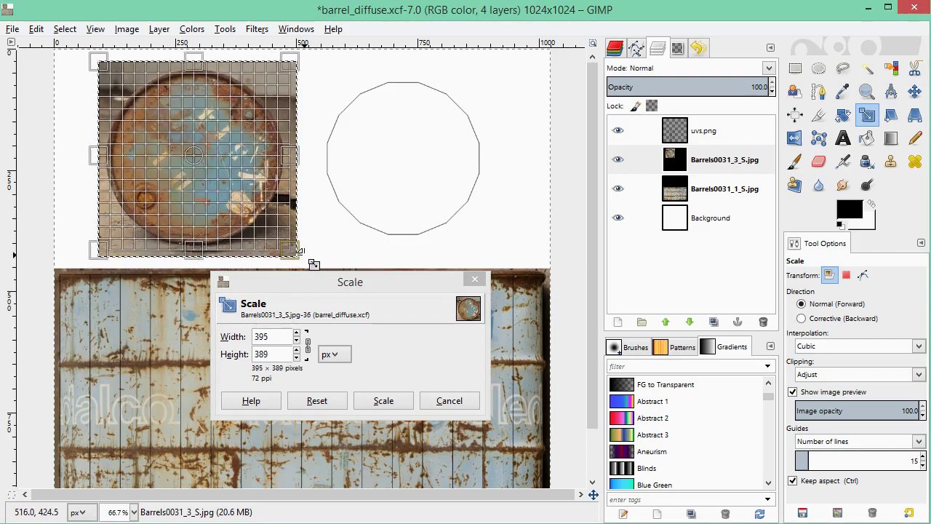
pyautogui.click(383, 401)
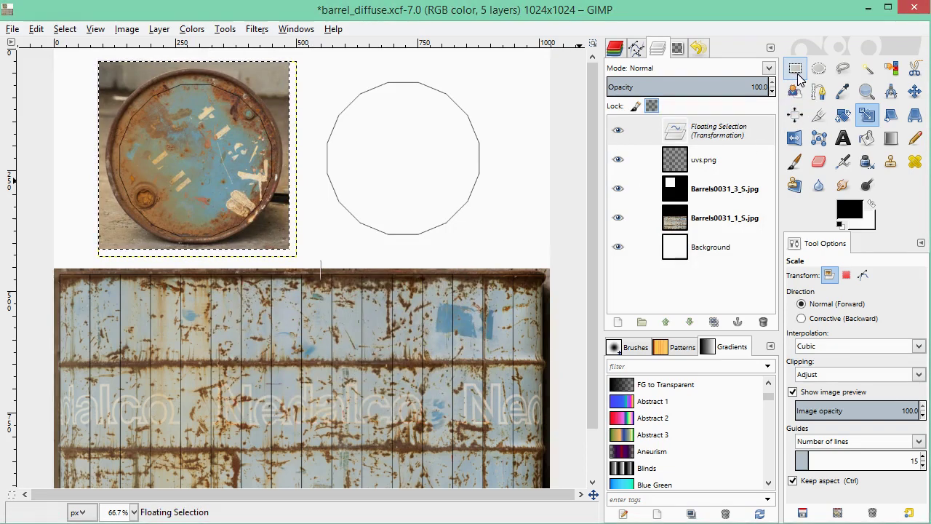
pyautogui.rightClick(702, 131)
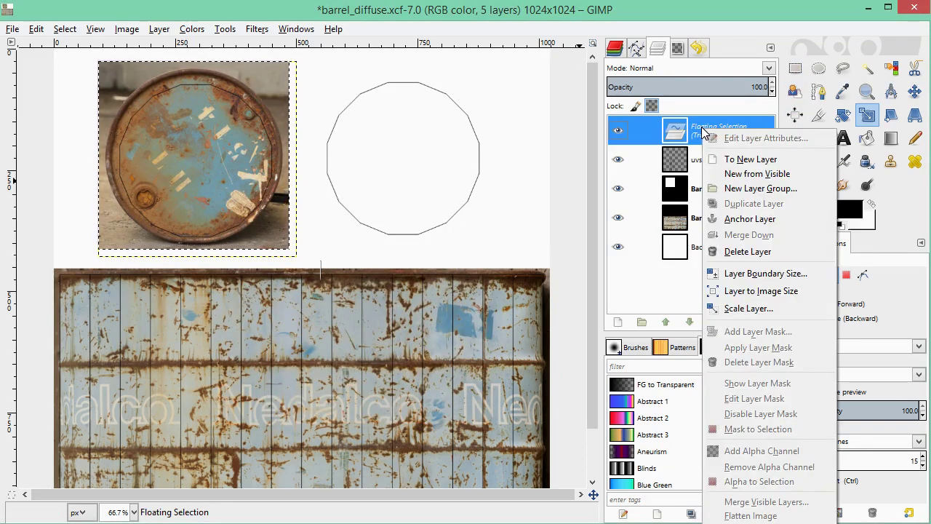
pyautogui.click(742, 221)
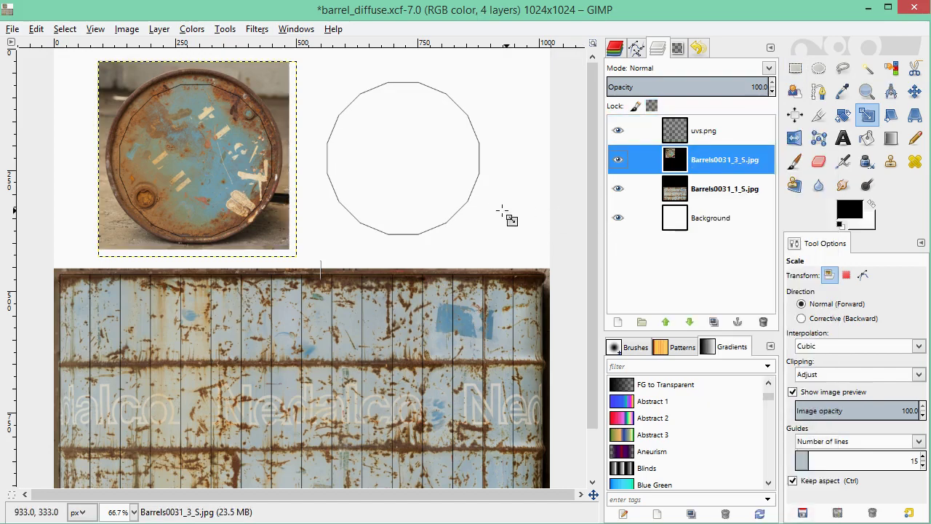
# Scale the Barrels0031_3_S.jpg layer proportionally to 386 × 380 px.
pyautogui.click(216, 135)
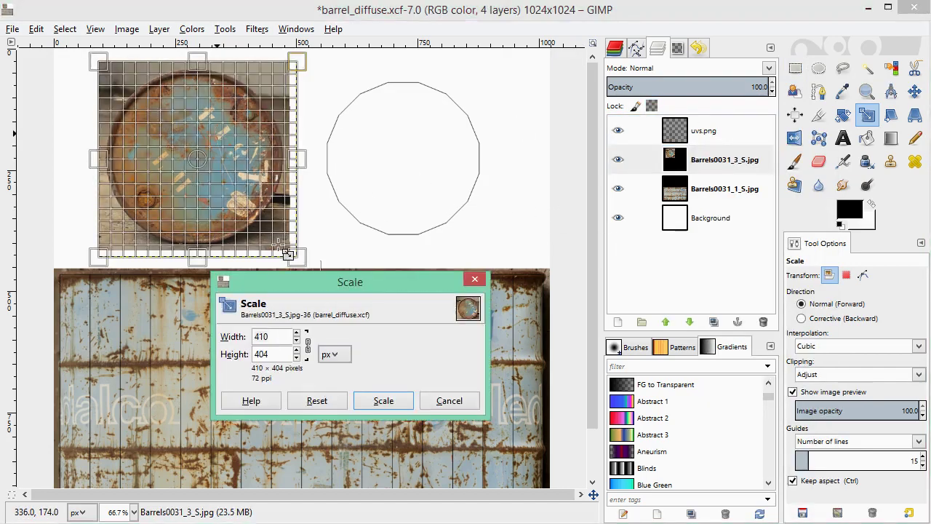
pyautogui.moveTo(294, 255); pyautogui.dragTo(283, 247)
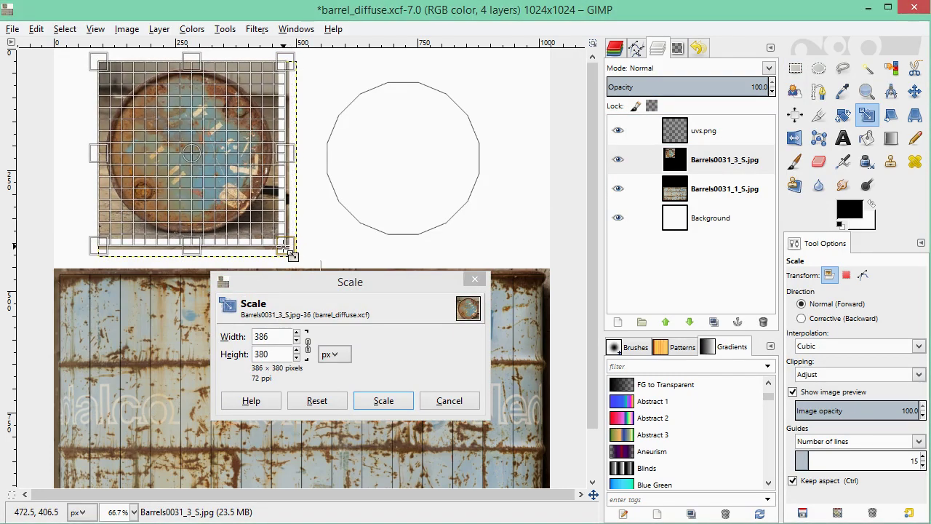
pyautogui.click(376, 403)
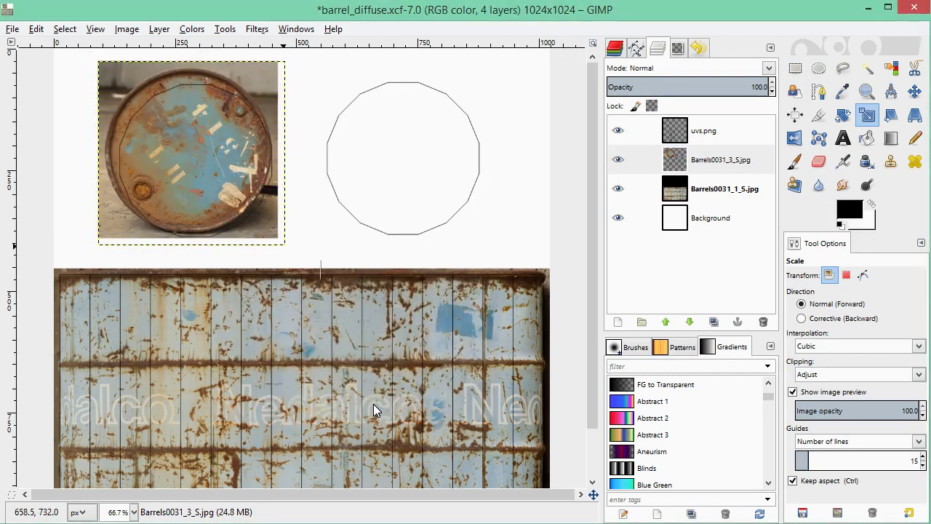
# Move the active Barrels0031_3_S.jpg layer slightly down and right so the lid is centred on the left UV circle.
pyautogui.click(913, 92)
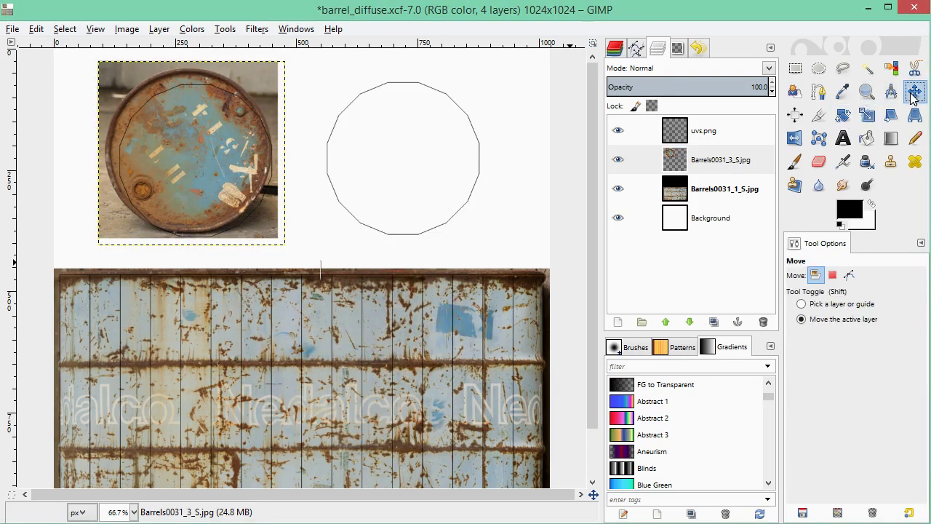
pyautogui.click(179, 126)
pyautogui.click(892, 117)
pyautogui.click(915, 91)
pyautogui.click(800, 319)
pyautogui.click(718, 165)
pyautogui.moveTo(193, 167)
pyautogui.mouseDown()
pyautogui.moveTo(214, 177)
pyautogui.moveTo(201, 174)
pyautogui.mouseUp()
pyautogui.moveTo(202, 177); pyautogui.dragTo(205, 175)
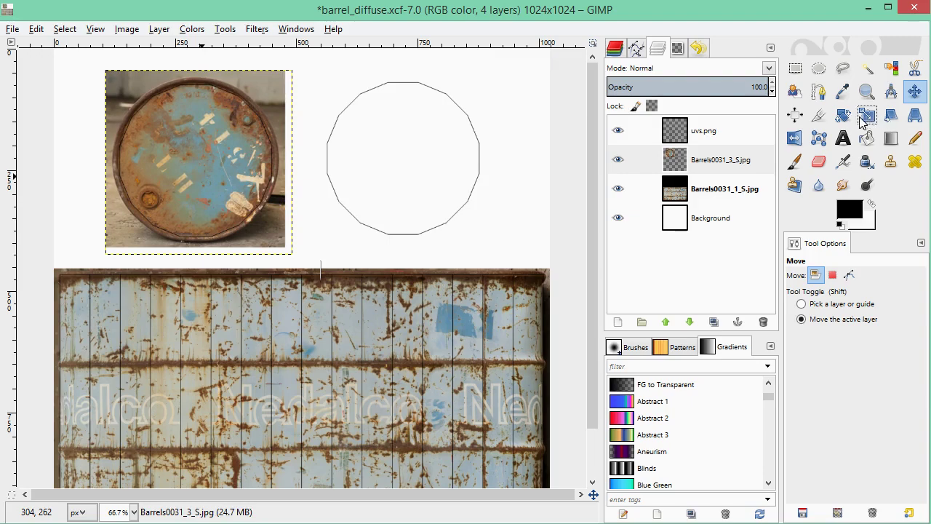
# Scale the Barrels0031_3_S.jpg layer proportionally to about 375 × 369 px to fit the lid more tightly to the UV circle.
pyautogui.hotkey('shift', 't')
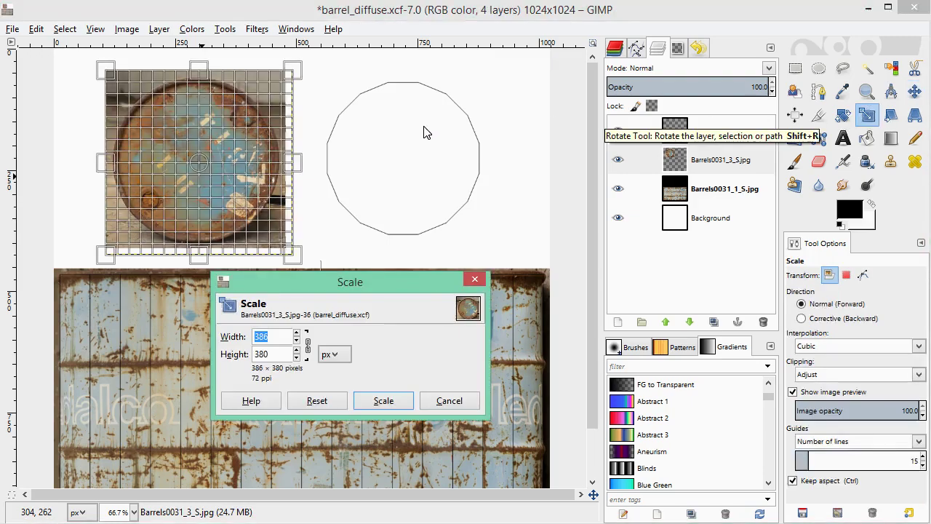
pyautogui.moveTo(296, 252); pyautogui.dragTo(289, 248)
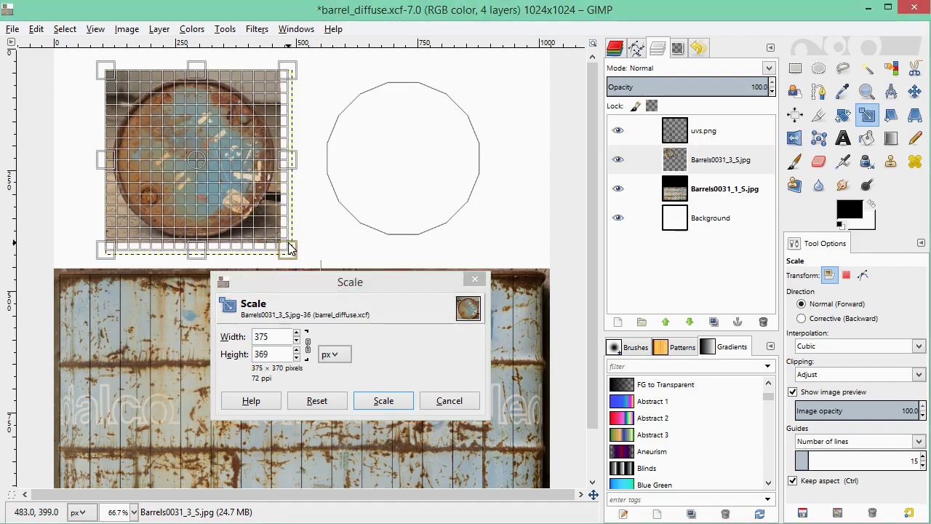
pyautogui.click(383, 401)
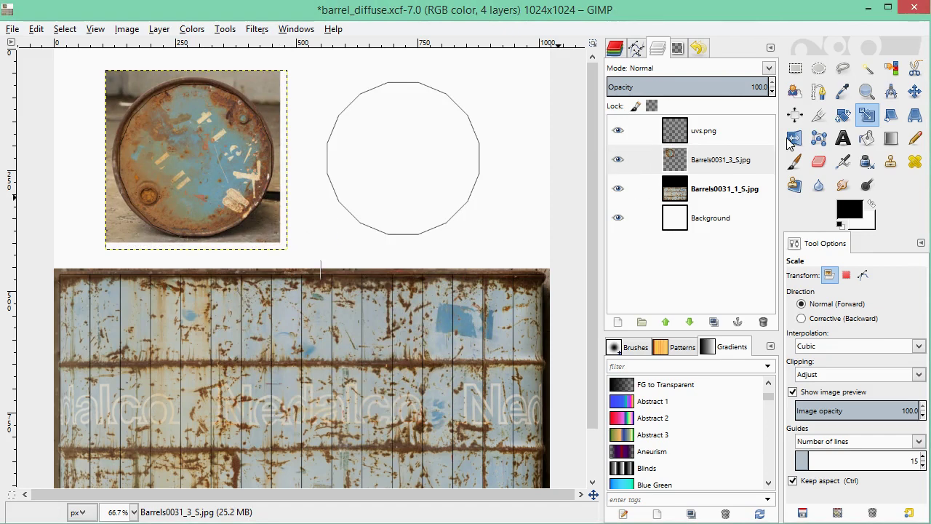
# Move the Barrels0031_3_S.jpg layer slightly down and right, fine-tuning its position so the lid rim lines up with the left UV circle.
pyautogui.click(915, 91)
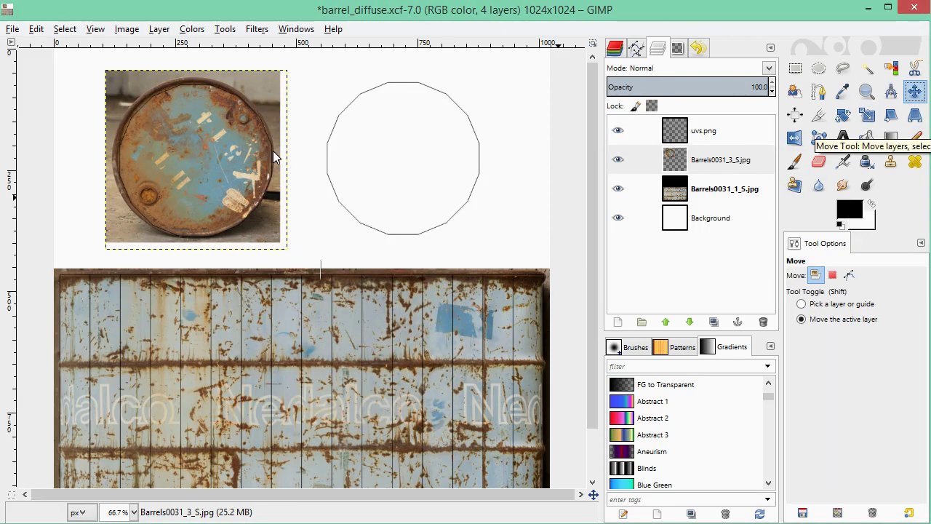
pyautogui.moveTo(236, 160); pyautogui.dragTo(240, 164)
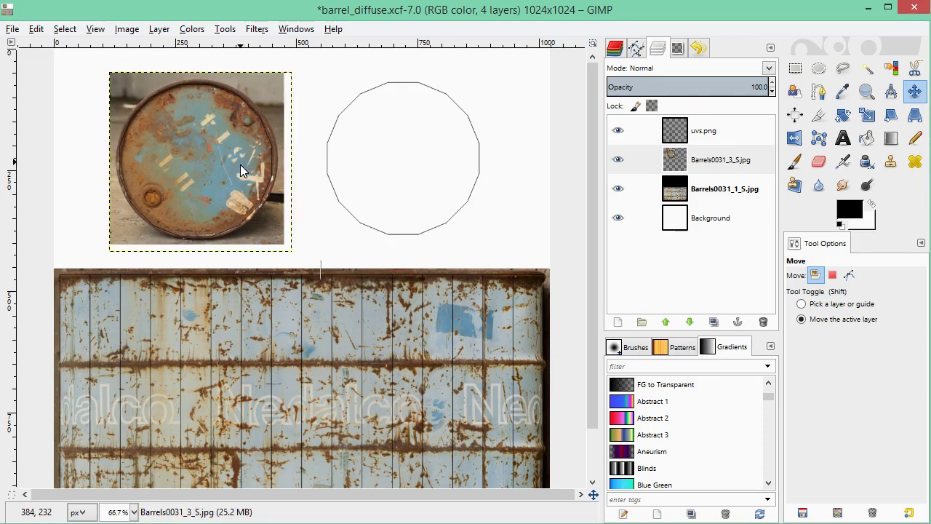
pyautogui.press('ctrl')
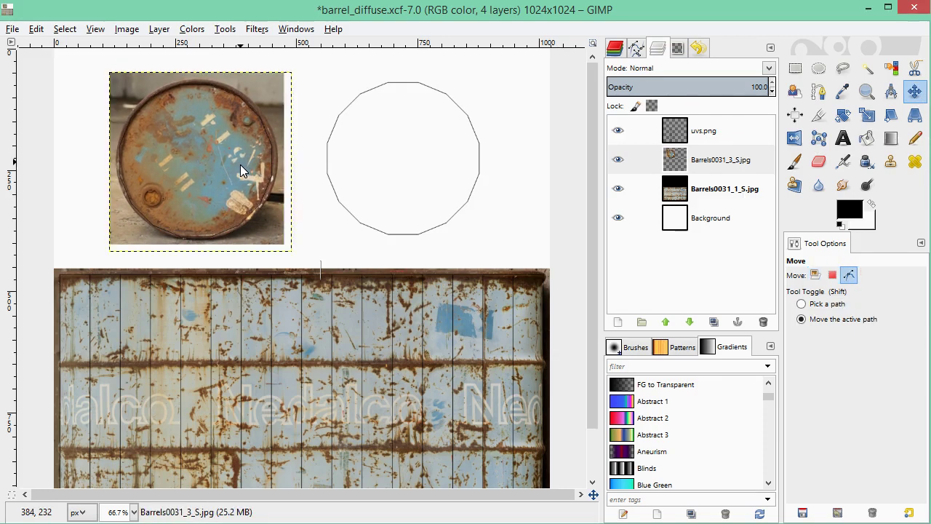
pyautogui.press('ctrl')
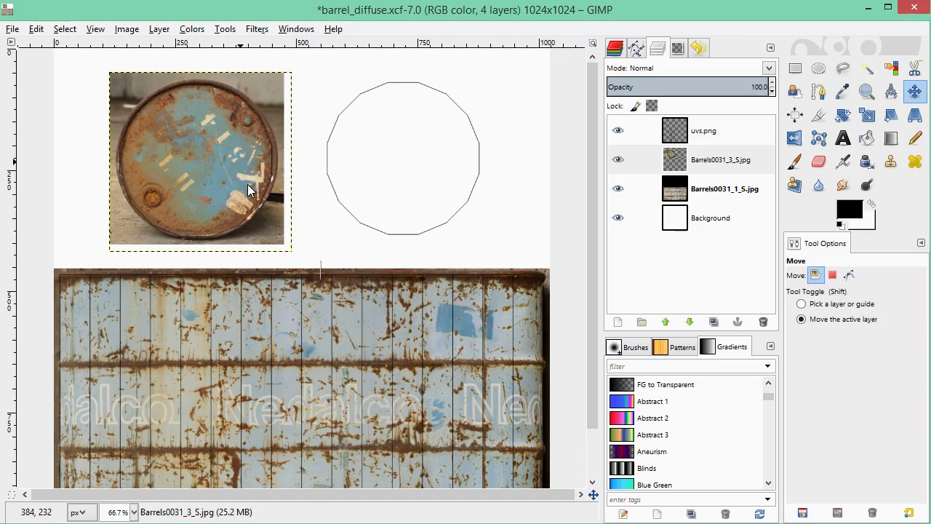
pyautogui.click(247, 186)
pyautogui.hotkey('ctrl', 'z')
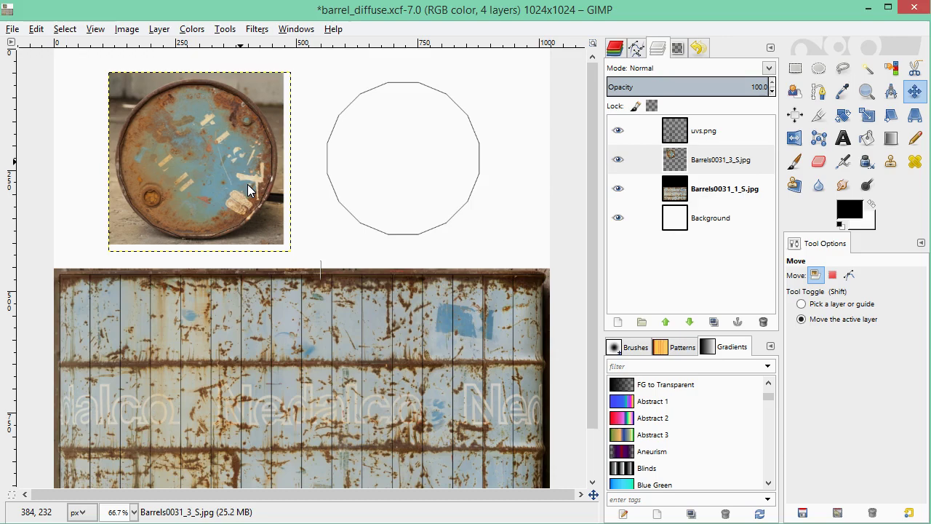
# Save barrel_diffuse.xcf and export the image again to barrel_diffuse.png.
pyautogui.click(12, 29)
pyautogui.click(33, 146)
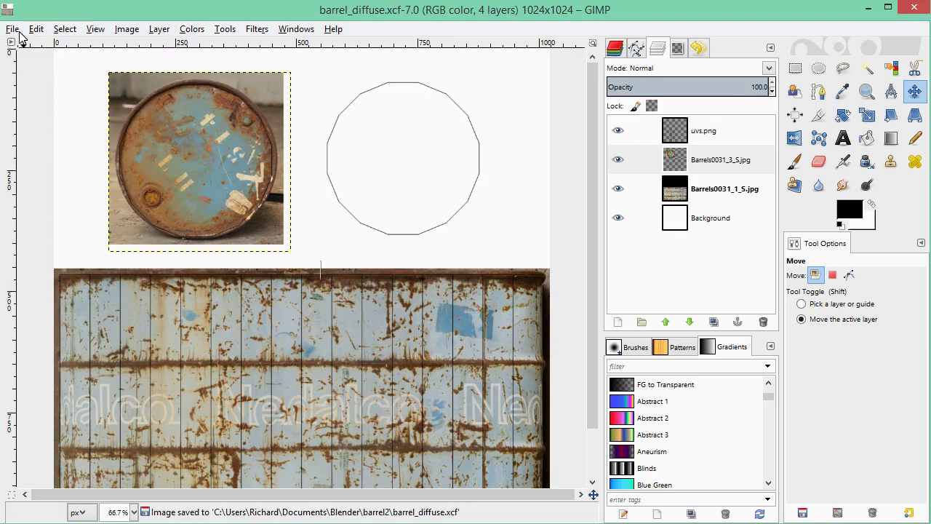
pyautogui.click(18, 30)
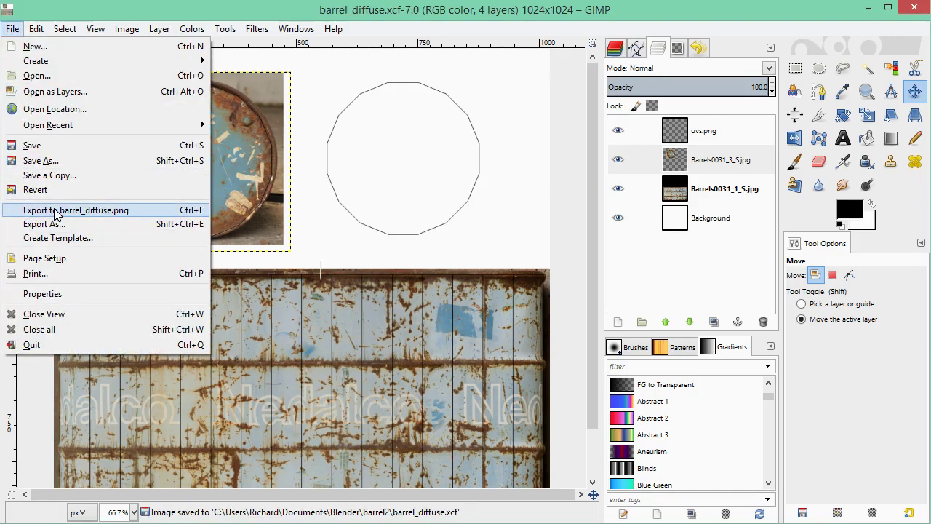
pyautogui.click(55, 209)
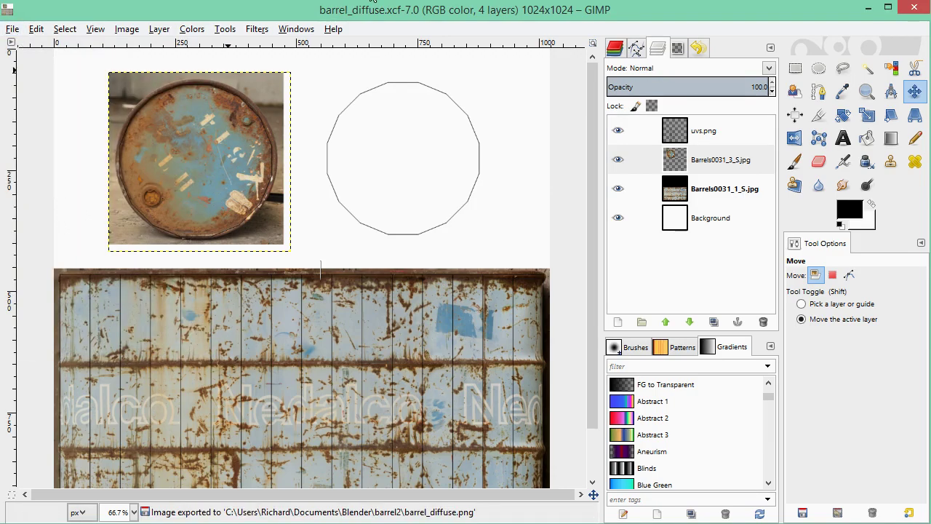
# Look up the installed GIMP version in the program's About information and close it.
pyautogui.click(333, 29)
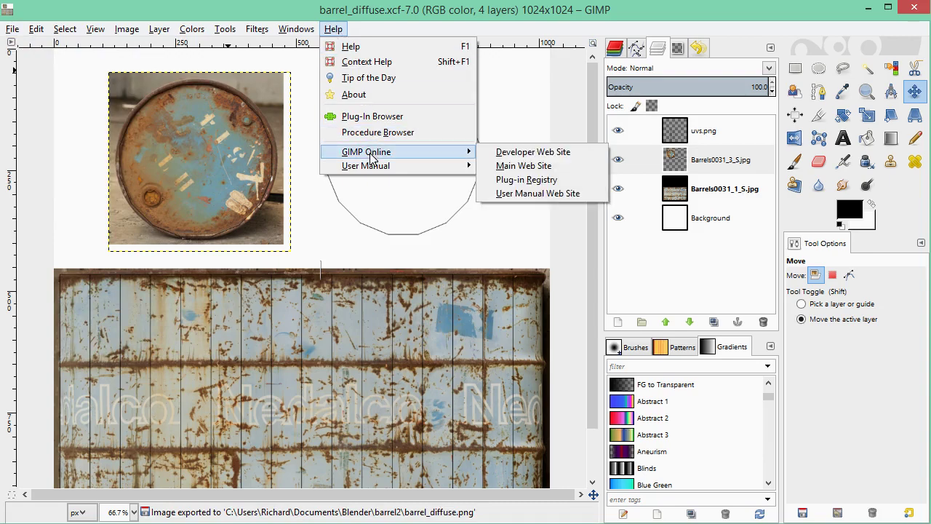
pyautogui.click(356, 95)
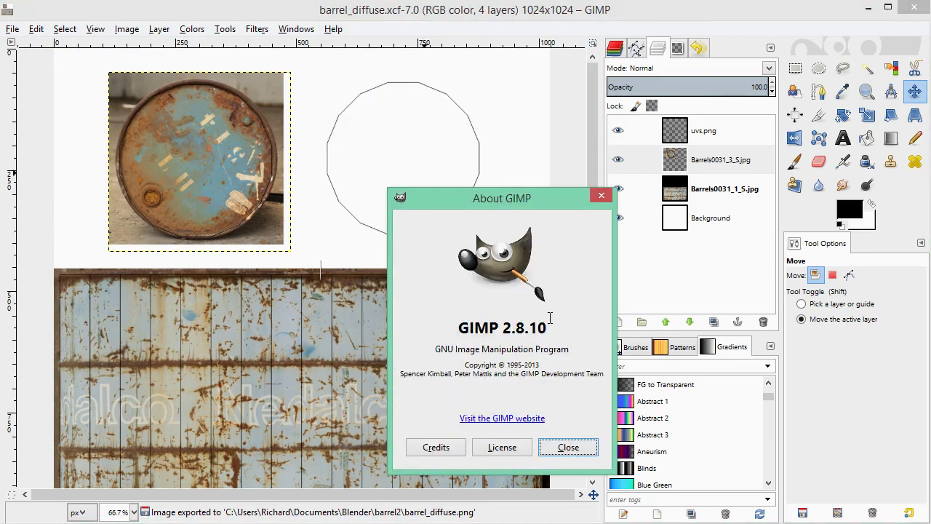
pyautogui.click(564, 445)
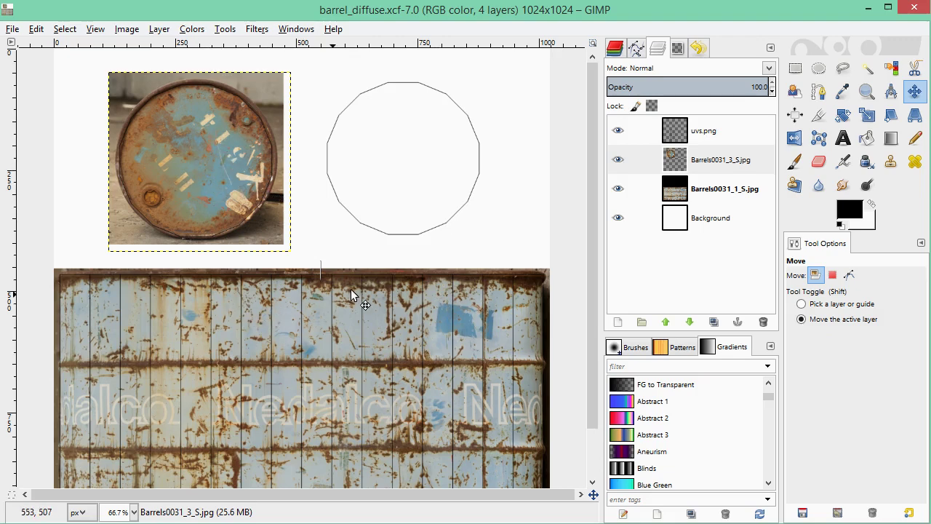
pyautogui.click(618, 129)
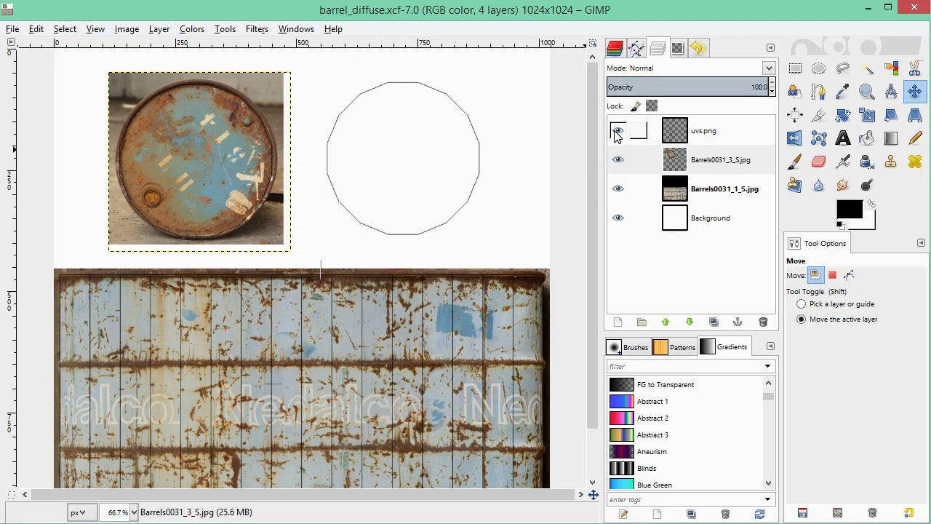
pyautogui.click(618, 130)
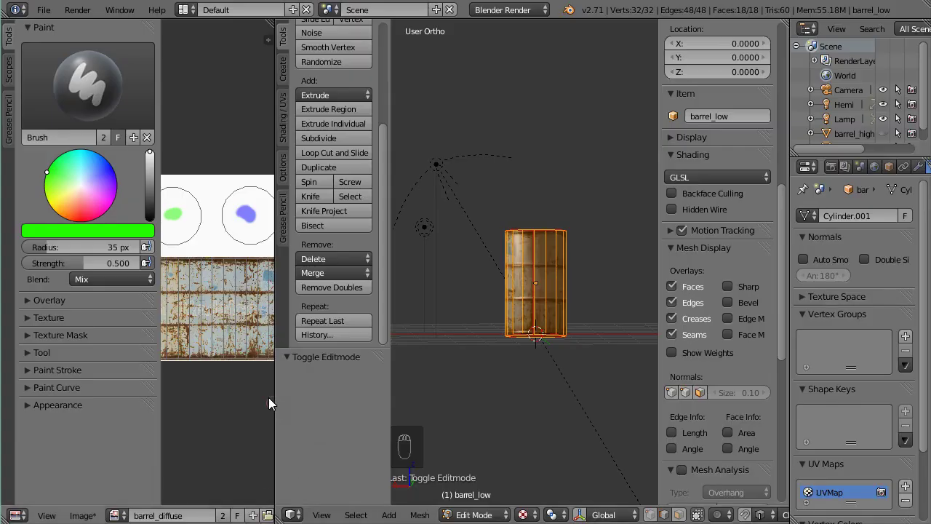
# Switch to Blender and reload the barrel_diffuse image from disk.
pyautogui.click(83, 515)
pyautogui.click(113, 455)
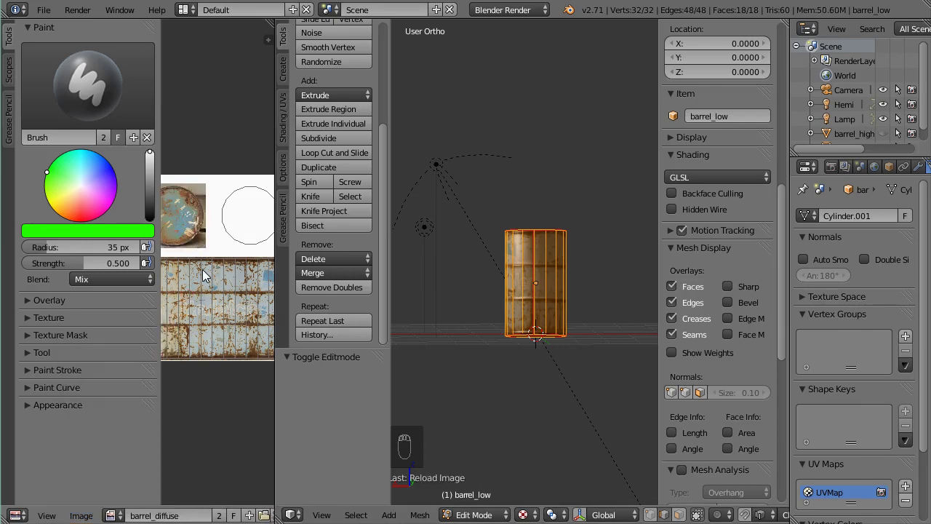
# Leave Edit Mode on barrel_low and inspect the textured lid and sides of the barrel.
pyautogui.scroll(3, 592, 269)
pyautogui.press('Tab')
pyautogui.moveTo(568, 291); pyautogui.dragTo(558, 330, button='middle')
pyautogui.scroll(4, 558, 321)
pyautogui.scroll(-2, 584, 309)
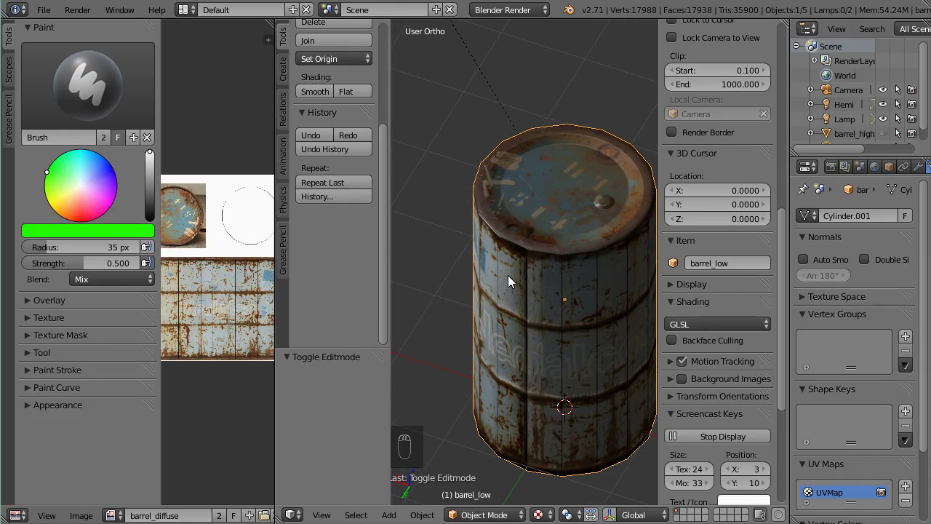
pyautogui.scroll(-2, 509, 276)
# Switch to GIMP, hide the uvs.png layer and re-export the texture to barrel_diffuse.png.
pyautogui.hotkey('alt', 'Tab')
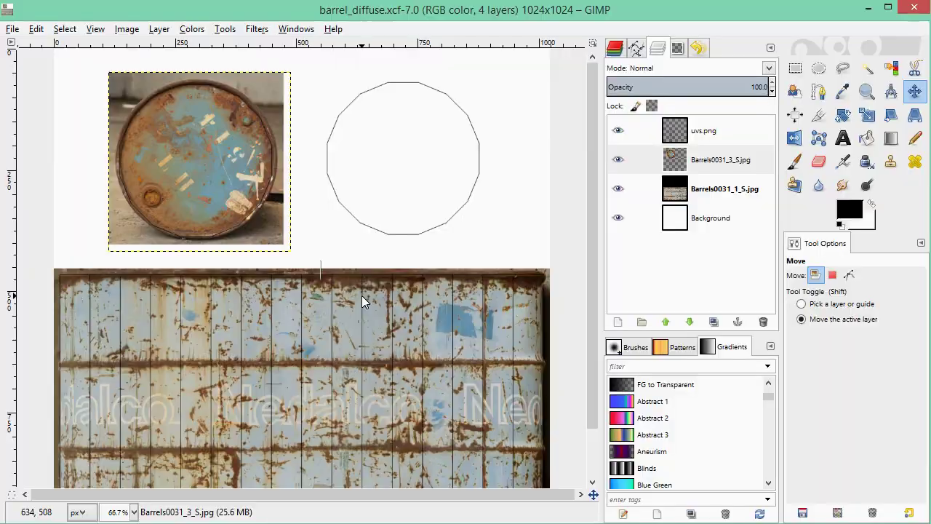
pyautogui.click(618, 130)
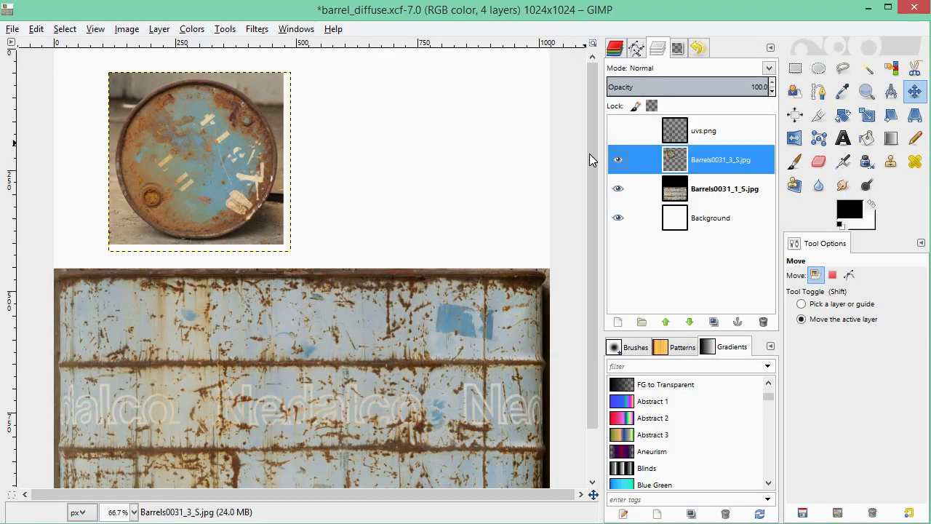
pyautogui.click(13, 28)
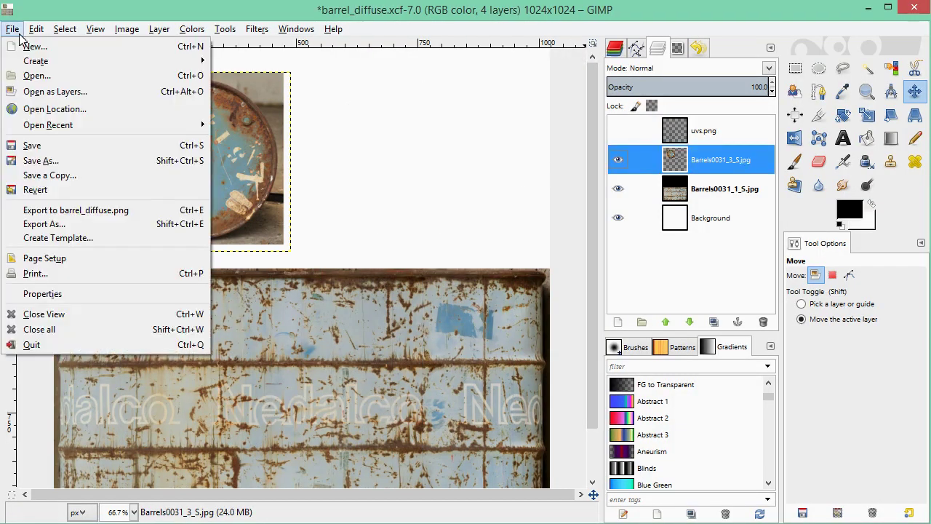
pyautogui.click(70, 211)
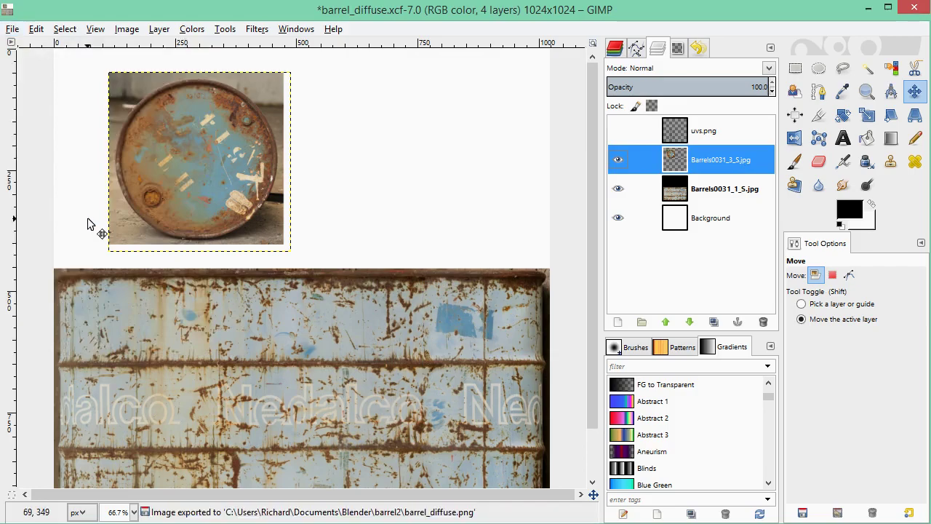
# Switch back to Blender and reload the barrel_diffuse image.
pyautogui.hotkey('alt', 'Tab')
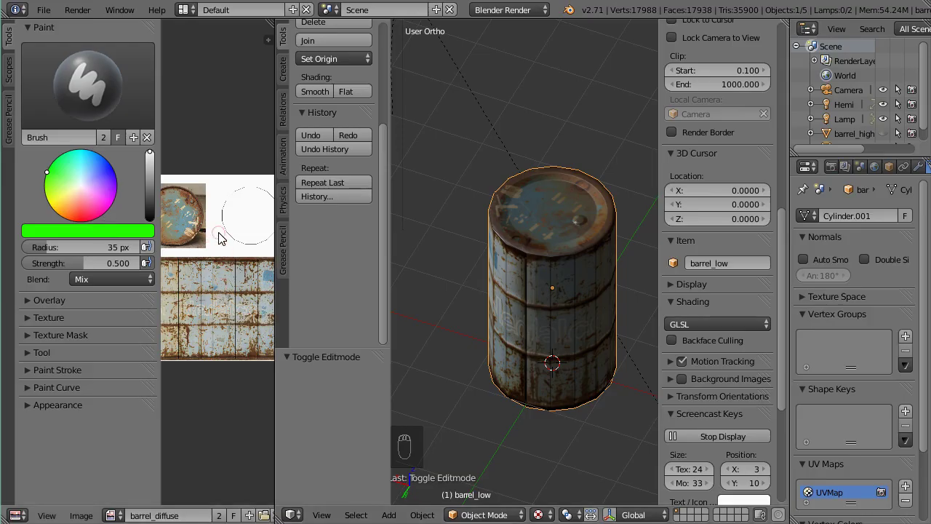
pyautogui.hotkey('alt', 'r')
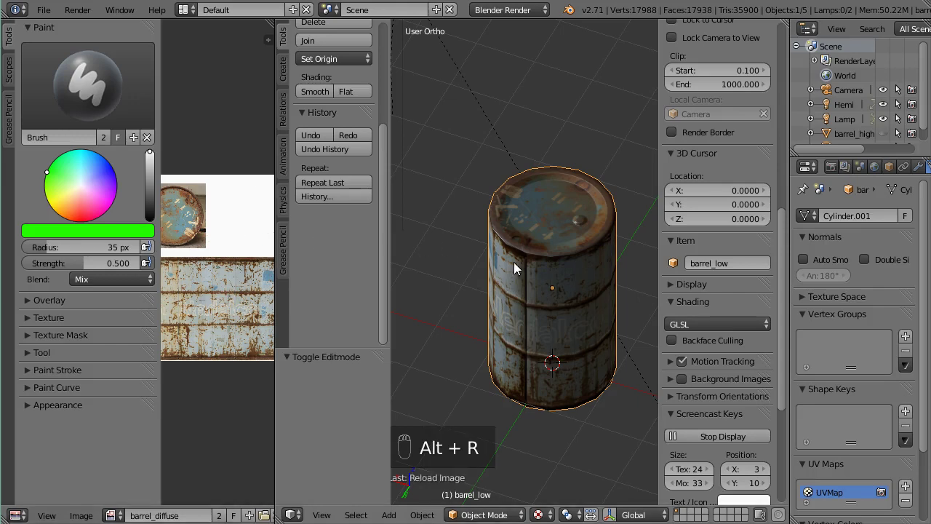
# Examine the reloaded texture on the barrel's lid and sides from several angles and distances, with everything deselected.
pyautogui.scroll(5, 517, 266)
pyautogui.moveTo(517, 265); pyautogui.dragTo(752, 243, button='middle')
pyautogui.scroll(-3, 752, 243)
pyautogui.scroll(-4, 513, 249)
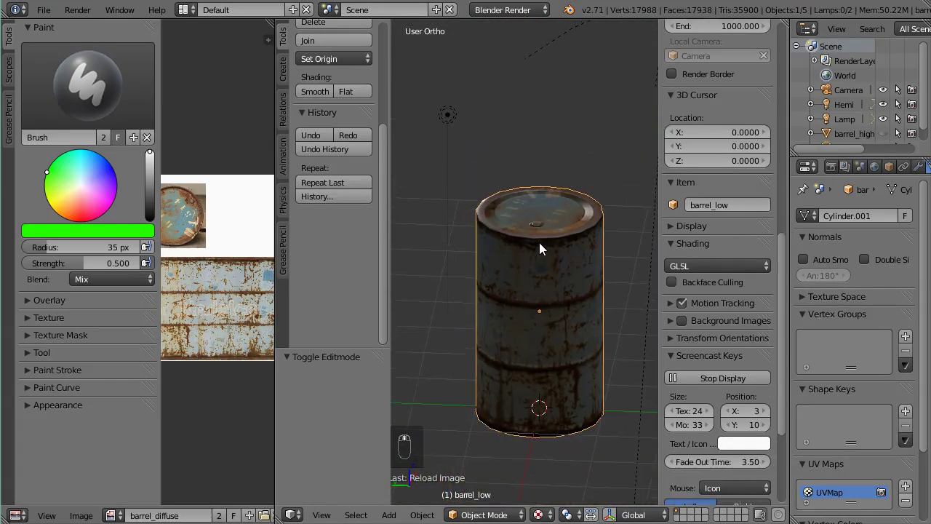
pyautogui.moveTo(539, 242); pyautogui.dragTo(564, 309, button='middle')
pyautogui.scroll(3, 546, 308)
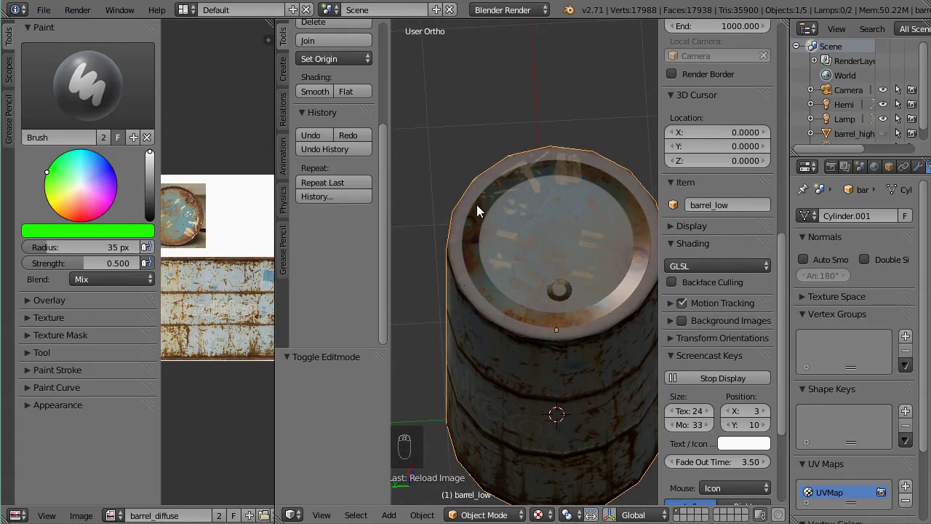
pyautogui.scroll(-3, 495, 241)
pyautogui.moveTo(505, 265); pyautogui.dragTo(511, 221, button='middle')
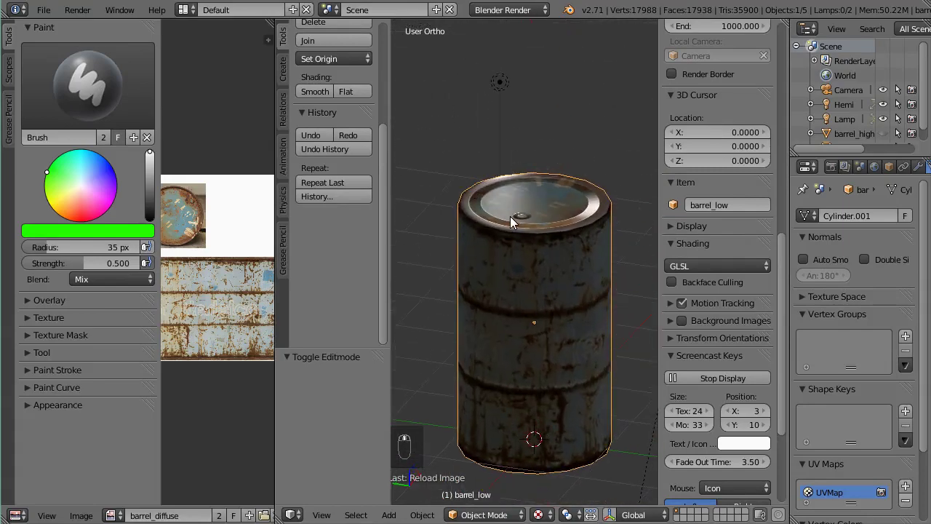
pyautogui.scroll(-4, 532, 251)
pyautogui.press('a')
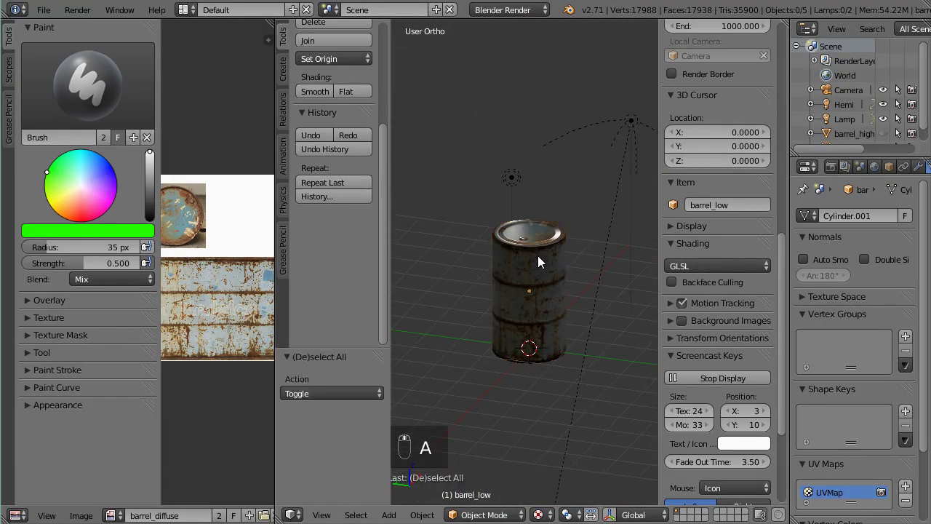
pyautogui.moveTo(537, 256); pyautogui.dragTo(558, 270, button='middle')
pyautogui.scroll(-2, 558, 271)
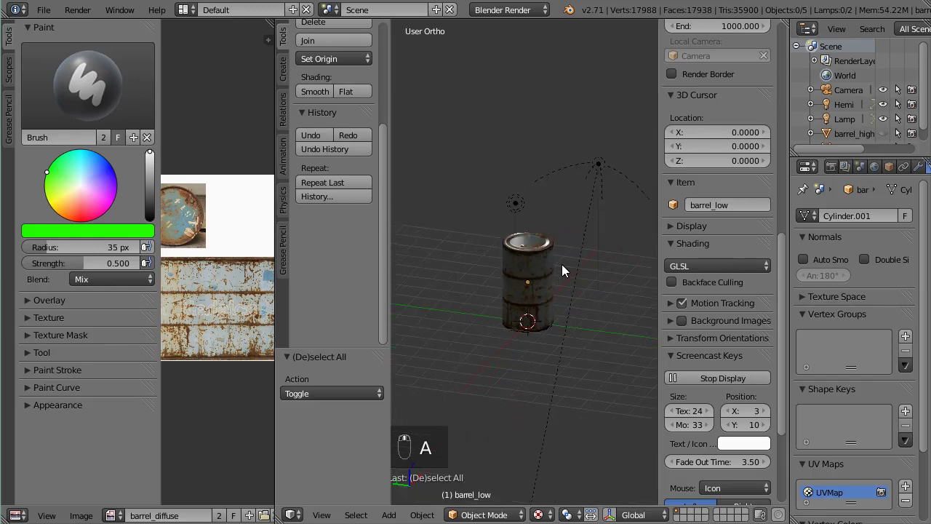
pyautogui.scroll(3, 560, 273)
pyautogui.scroll(-2, 559, 274)
pyautogui.scroll(4, 559, 273)
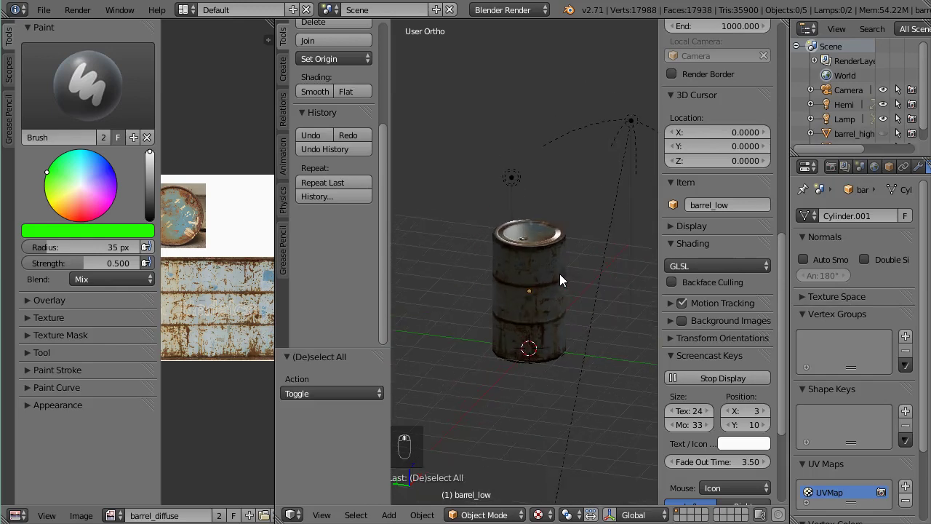
pyautogui.scroll(-5, 559, 273)
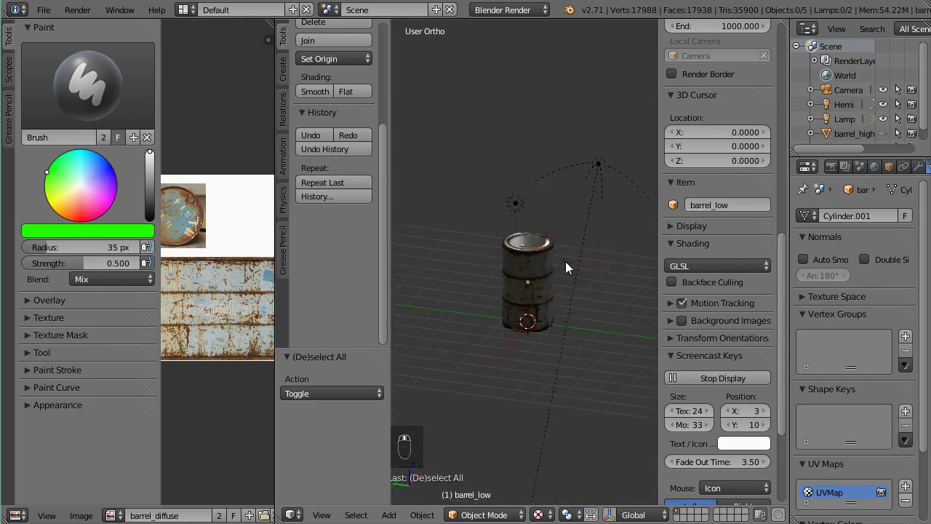
# Select the Hemi lamp, raise its energy to 0.530 and check the lighting on the barrel.
pyautogui.rightClick(594, 172)
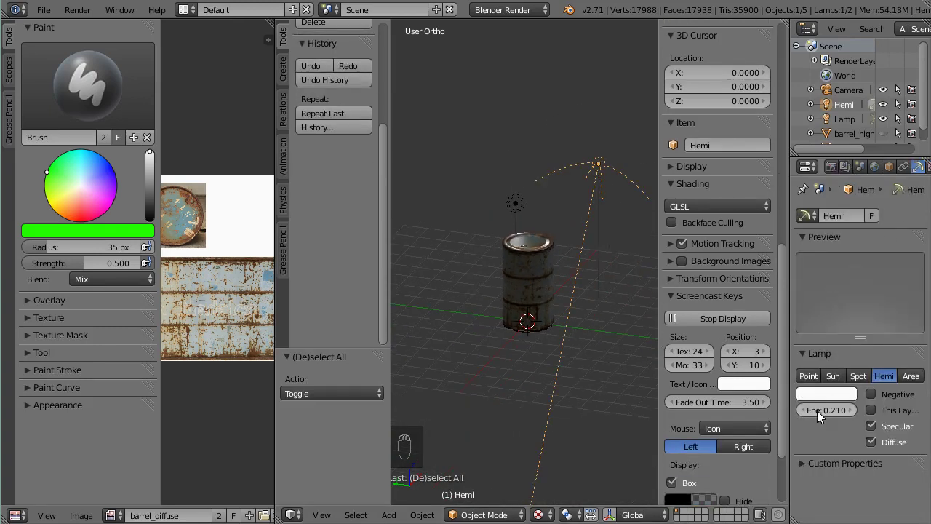
pyautogui.moveTo(817, 411); pyautogui.dragTo(844, 410)
pyautogui.scroll(5, 523, 289)
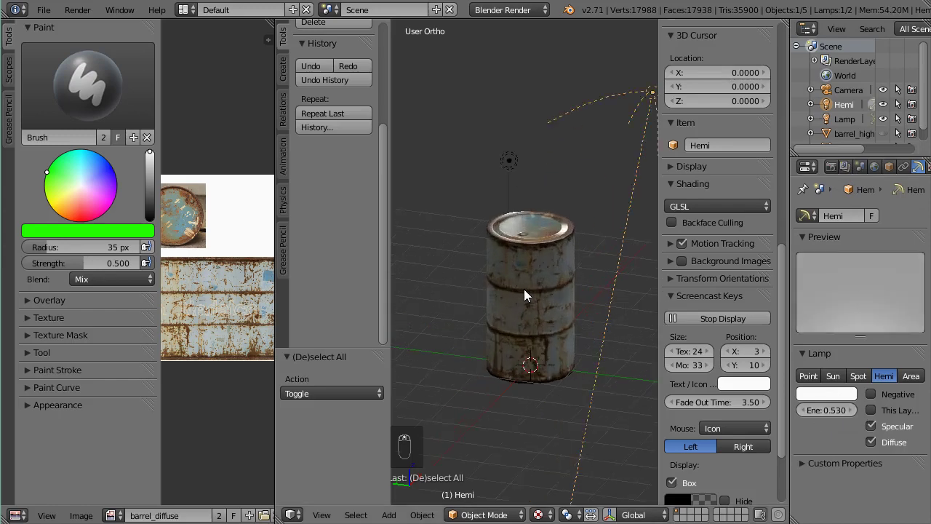
pyautogui.moveTo(530, 289); pyautogui.dragTo(548, 295, button='middle')
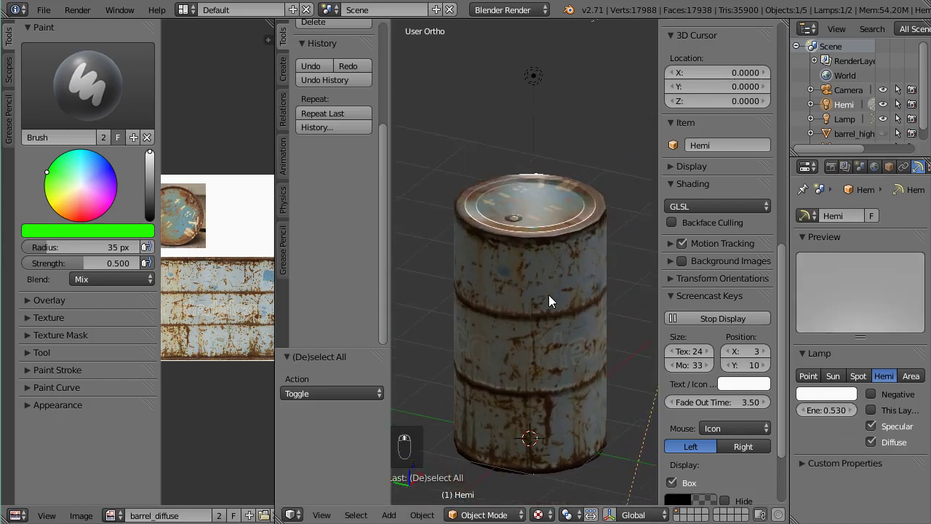
# Select barrel_low, widen the properties area, show its barrel_mat material and set the specular intensity to 0.
pyautogui.rightClick(551, 292)
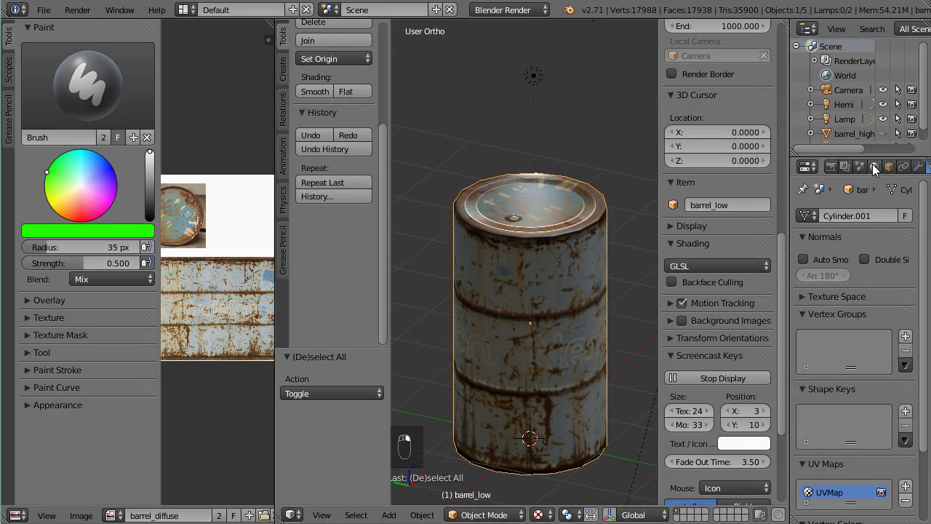
pyautogui.moveTo(789, 219); pyautogui.dragTo(717, 216)
pyautogui.click(874, 166)
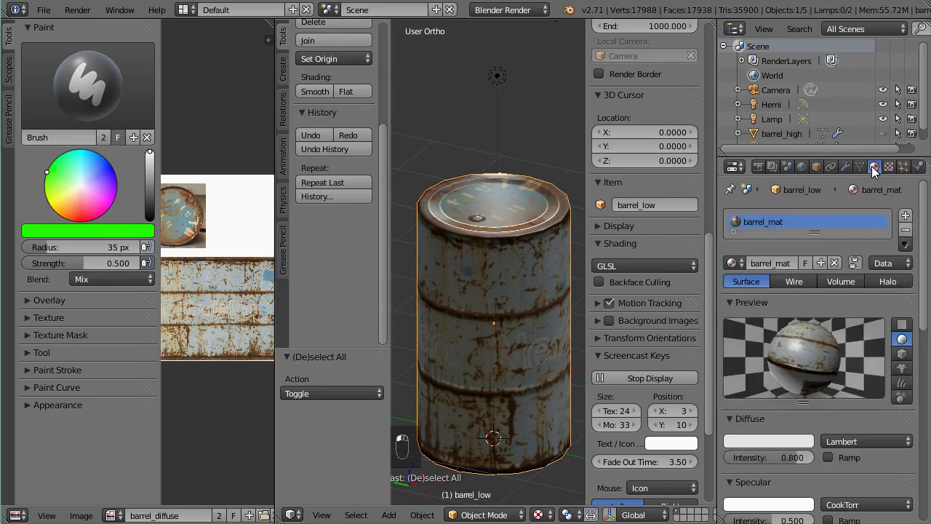
pyautogui.scroll(-3, 779, 470)
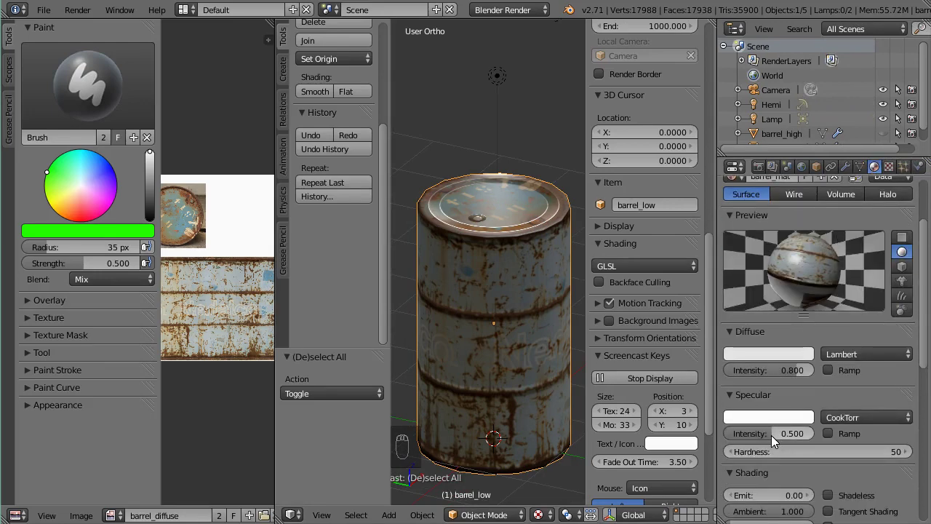
pyautogui.moveTo(771, 435); pyautogui.dragTo(722, 435)
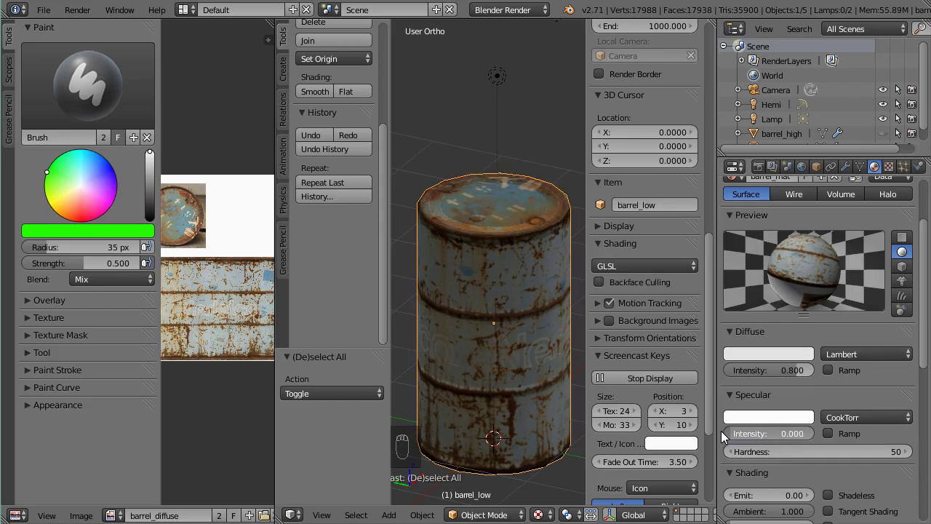
# Set the specular intensity of barrel_mat to 0.01.
pyautogui.click(778, 433)
pyautogui.press('BackSpace')
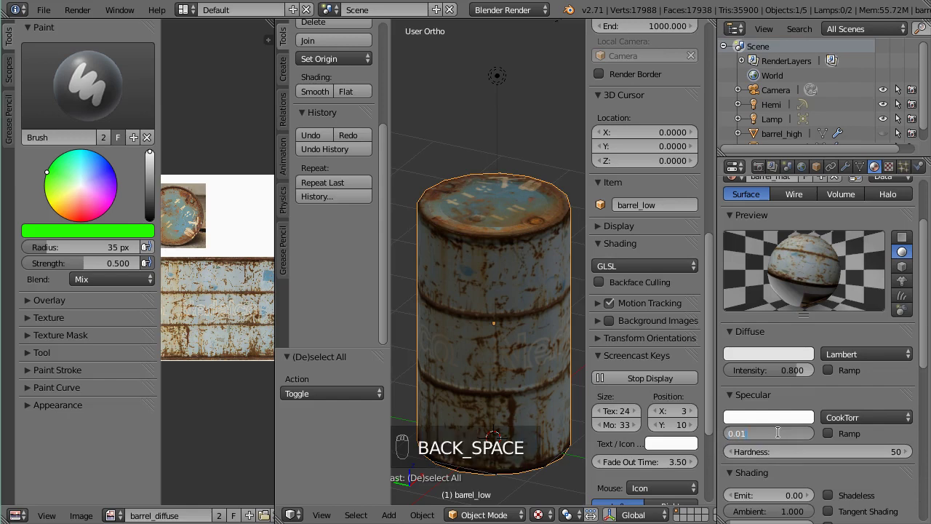
pyautogui.write('0.01')
pyautogui.press('Return')
# Set the specular intensity of barrel_mat to 0.03 and check the shine on the barrel.
pyautogui.click(778, 433)
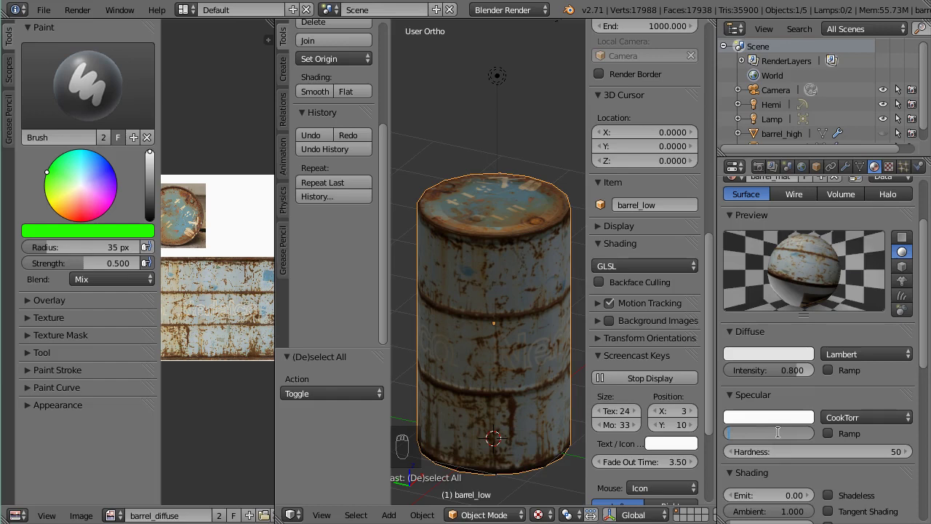
pyautogui.press('Return')
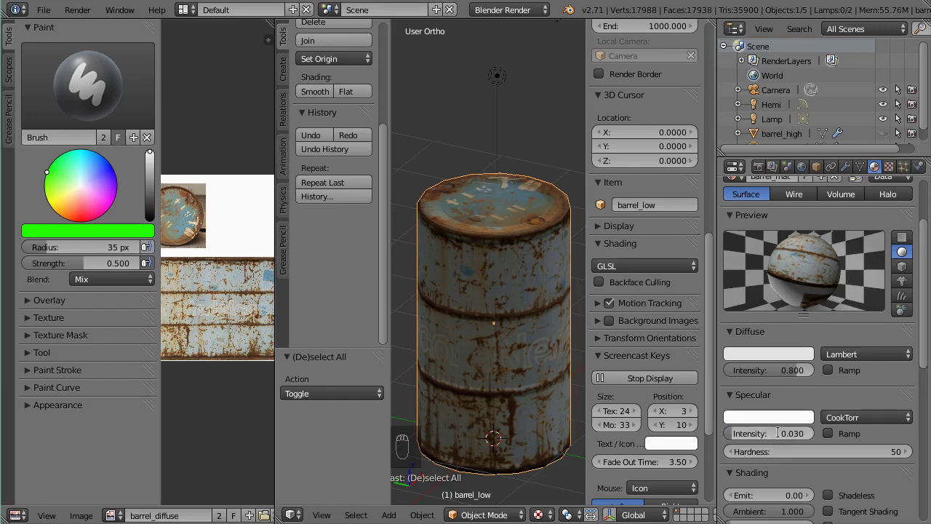
pyautogui.moveTo(483, 292); pyautogui.dragTo(469, 272, button='middle')
pyautogui.scroll(4, 469, 271)
pyautogui.scroll(-5, 469, 271)
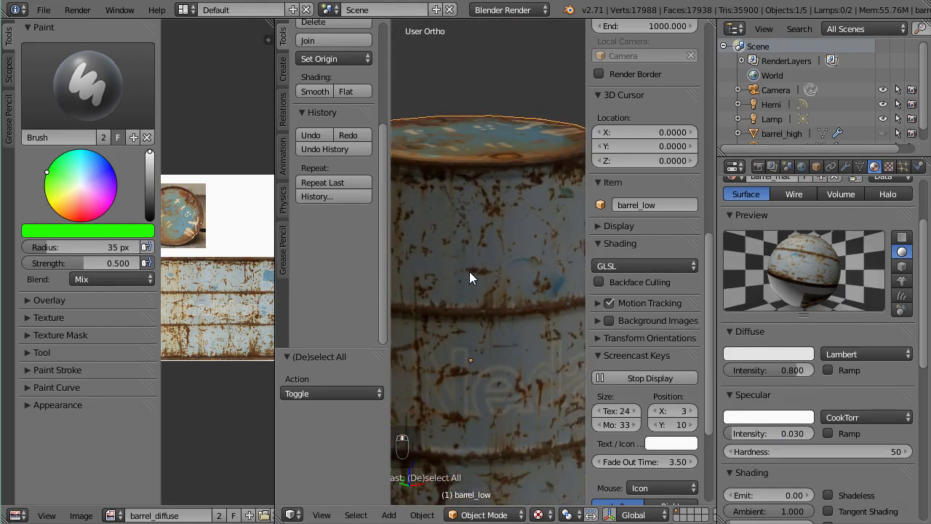
# Deselect the barrel and examine its material and texture on the lid and sides from different angles and distances.
pyautogui.press('a')
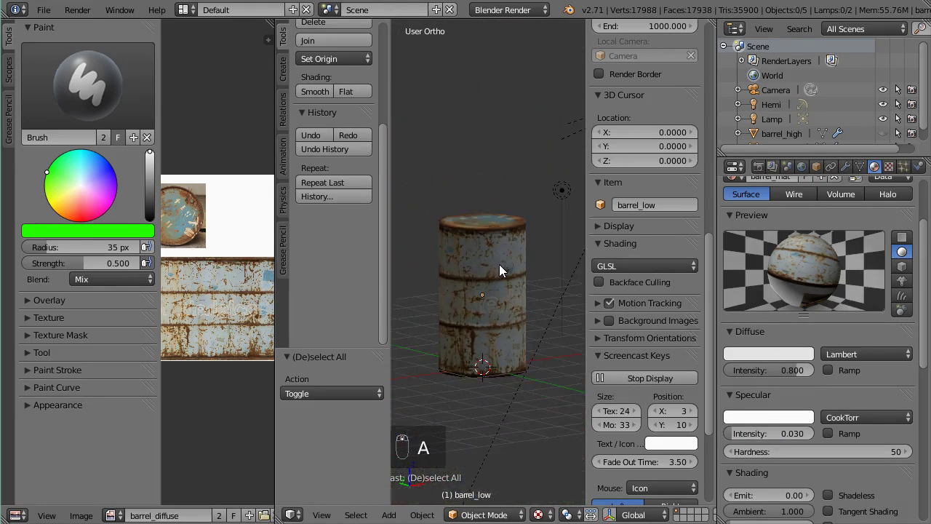
pyautogui.scroll(1, 499, 264)
pyautogui.moveTo(490, 268); pyautogui.dragTo(512, 362, button='middle')
pyautogui.scroll(-2, 509, 314)
pyautogui.scroll(4, 509, 309)
pyautogui.scroll(-2, 510, 309)
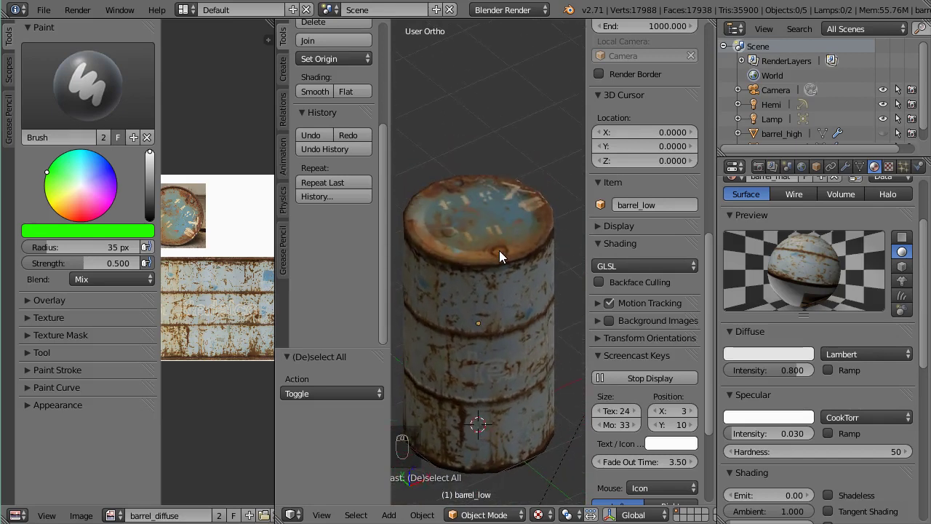
pyautogui.scroll(-2, 496, 247)
pyautogui.scroll(1, 496, 246)
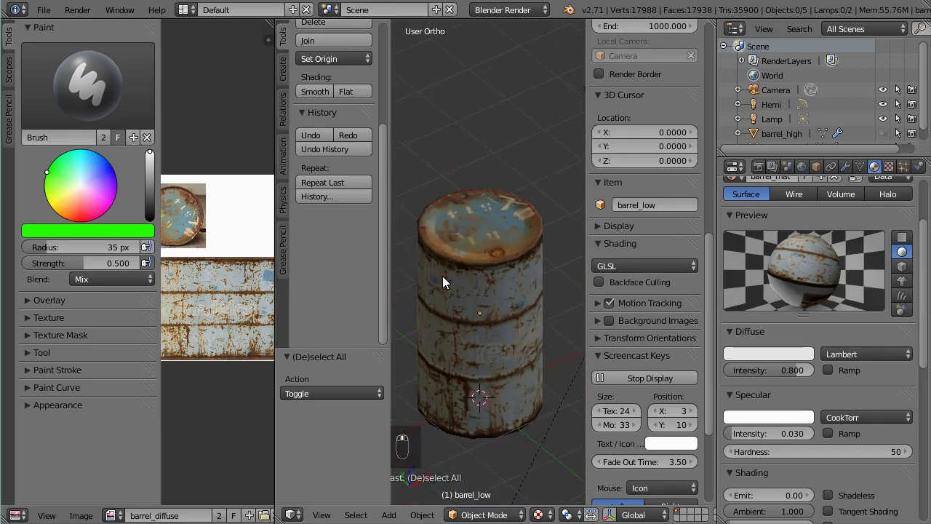
pyautogui.scroll(-1, 463, 276)
pyautogui.scroll(2, 462, 277)
pyautogui.scroll(-1, 463, 276)
# Select barrel_low, enter Edit Mode and toggle the mesh selection, finishing with the whole mesh selected.
pyautogui.rightClick(476, 251)
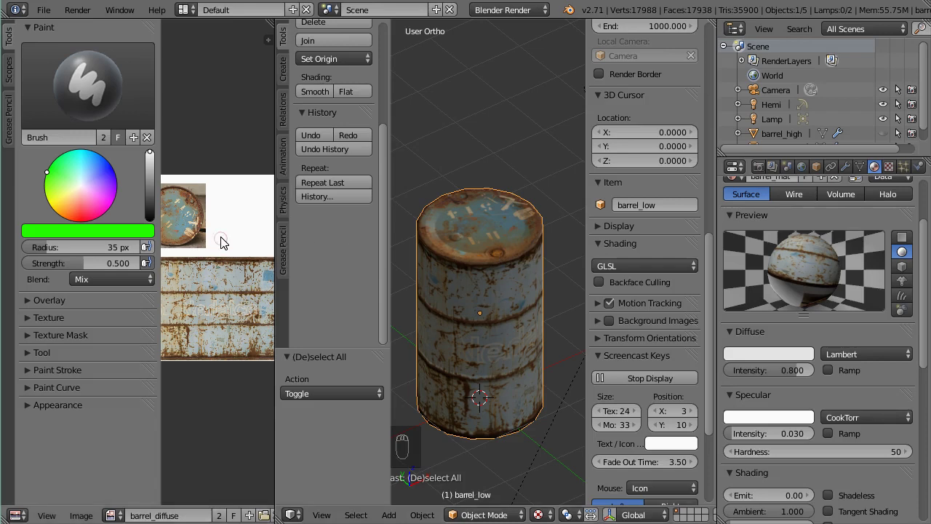
pyautogui.press('Tab')
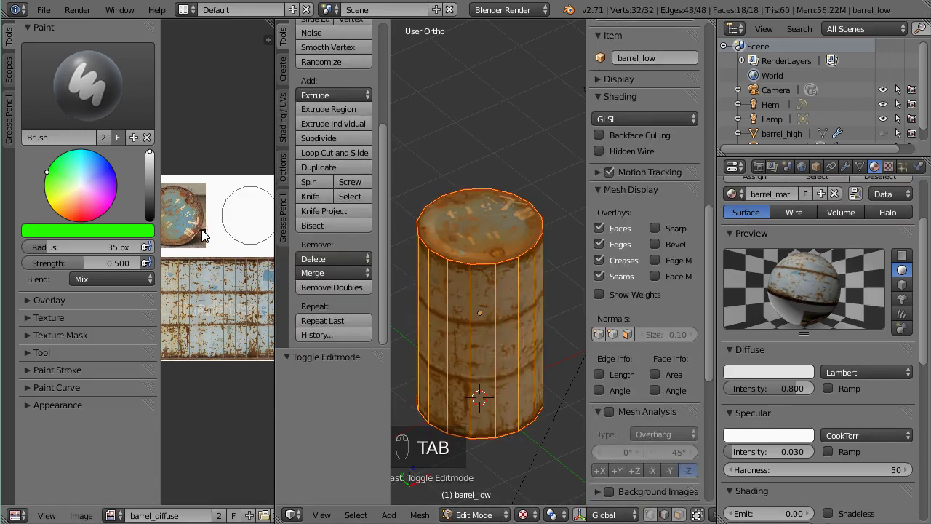
pyautogui.press('a')
pyautogui.press('a')
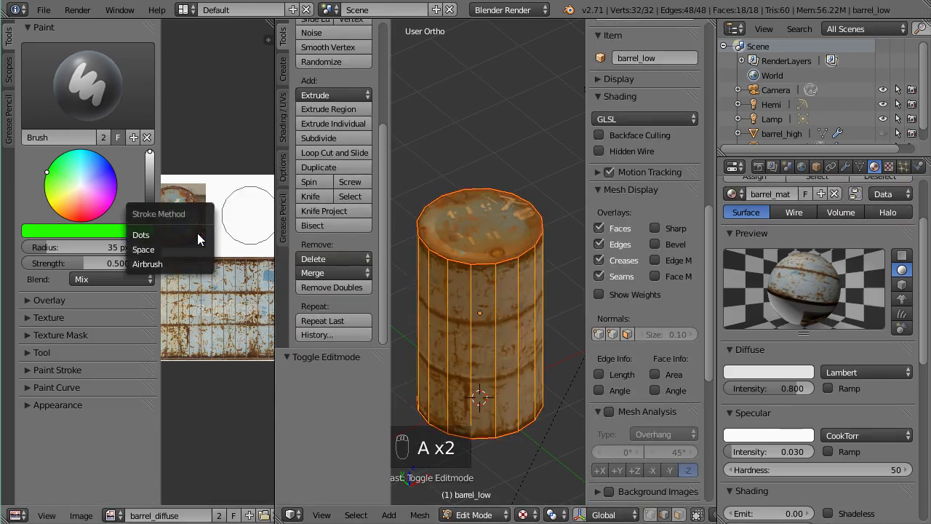
pyautogui.press('a')
pyautogui.press('a')
pyautogui.press('a')
pyautogui.press('a')
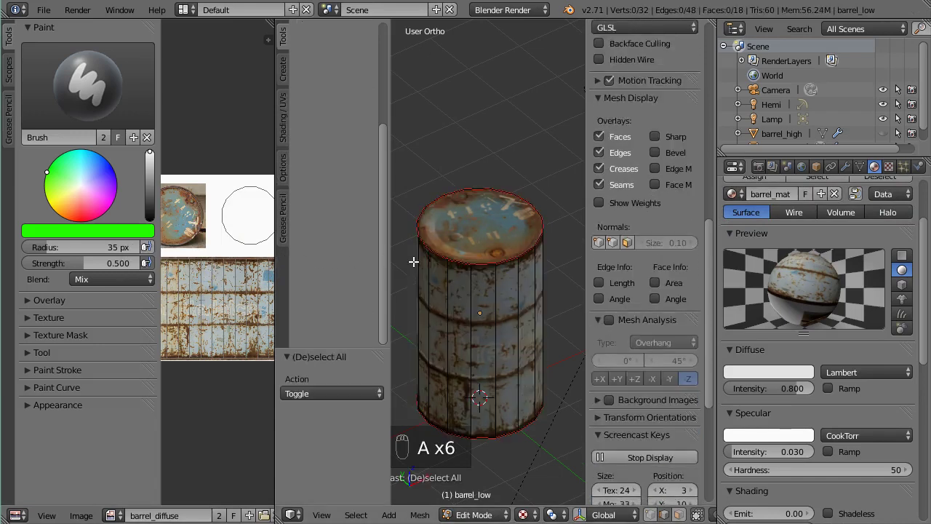
pyautogui.press('a')
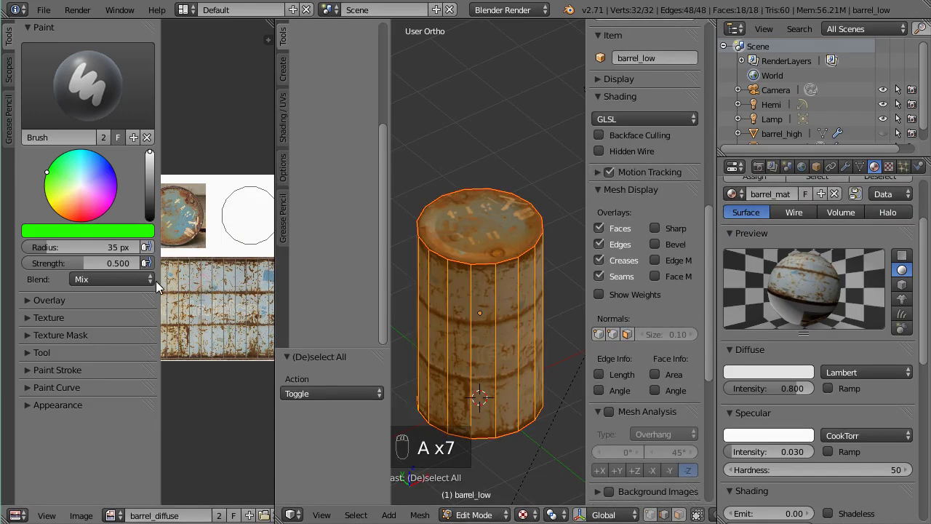
# Hide the image editor's tool shelf and enlarge the barrel_diffuse texture beneath the UV layout.
pyautogui.press('t')
pyautogui.scroll(3, 116, 281)
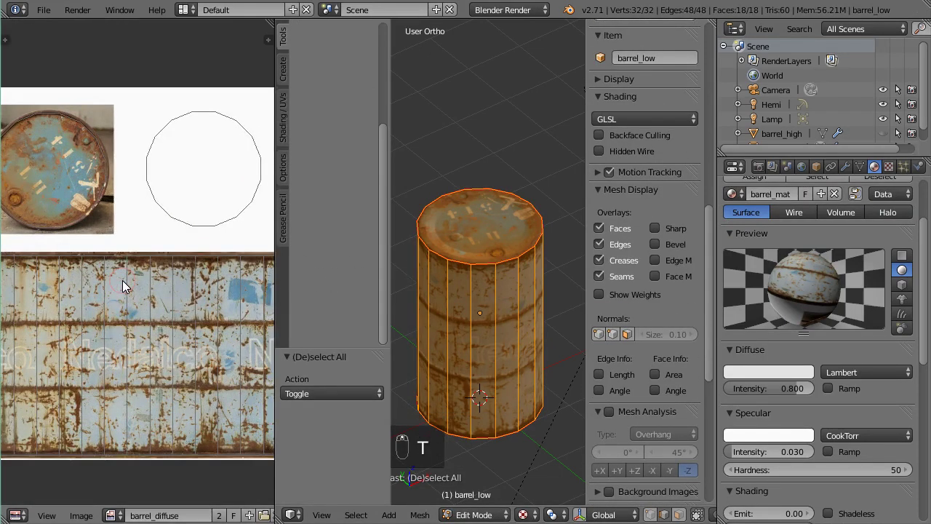
pyautogui.press('a')
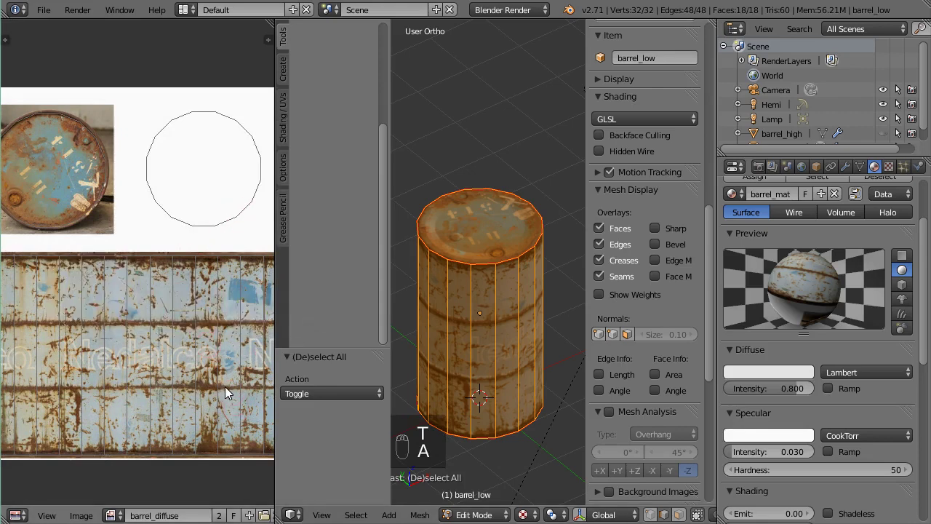
# Switch the image editor to View mode to show the selected UVs, and try rotating the lid's UV island.
pyautogui.scroll(-5, 218, 515)
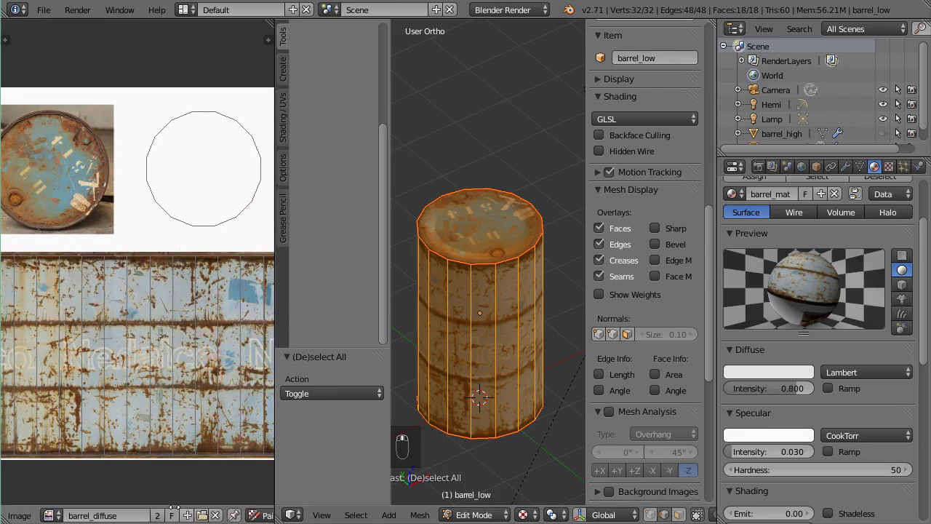
pyautogui.click(212, 498)
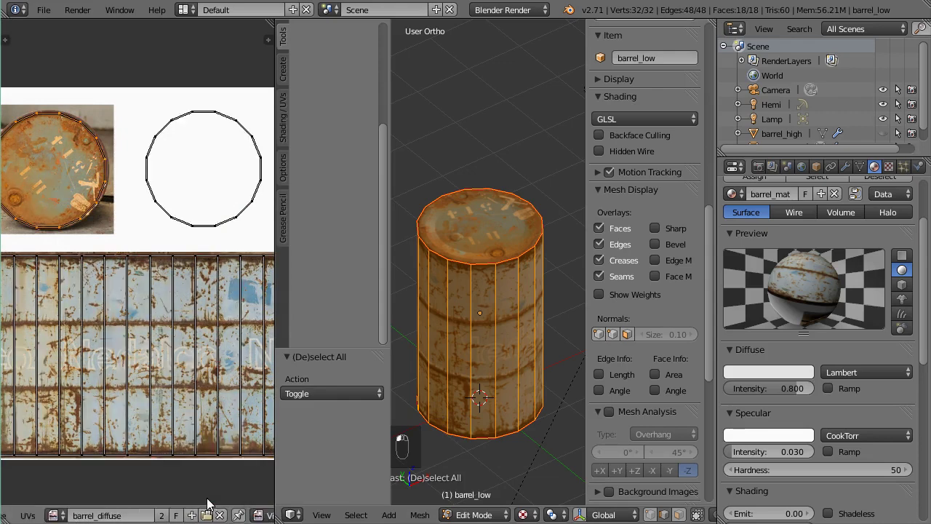
pyautogui.moveTo(153, 230); pyautogui.dragTo(226, 238, button='middle')
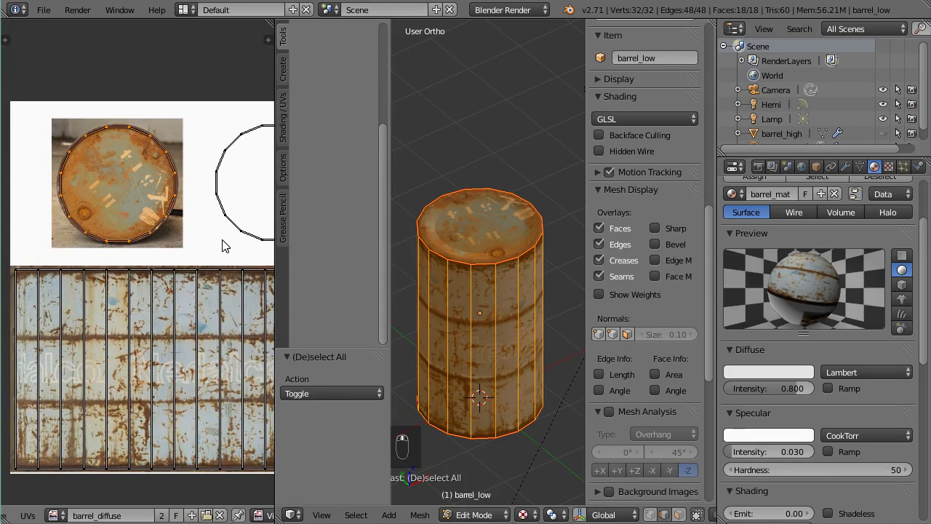
pyautogui.press('r')
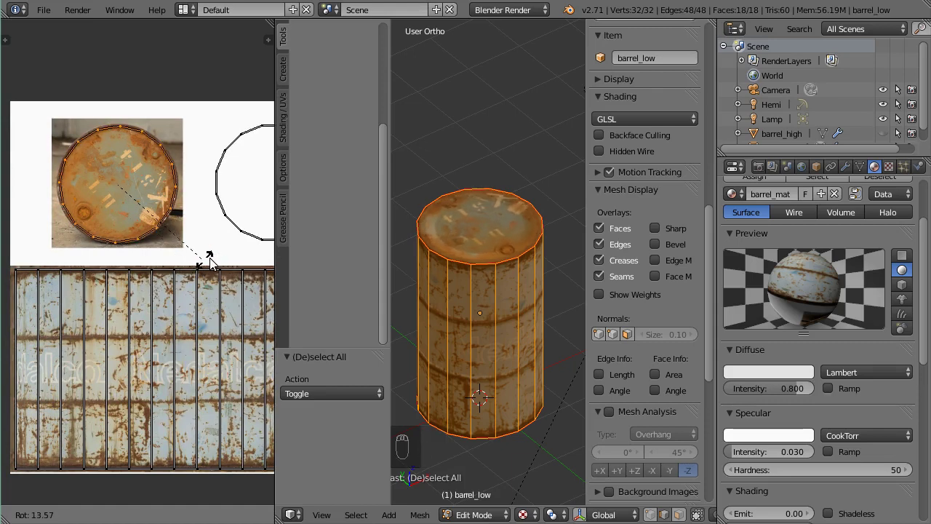
pyautogui.click(201, 257)
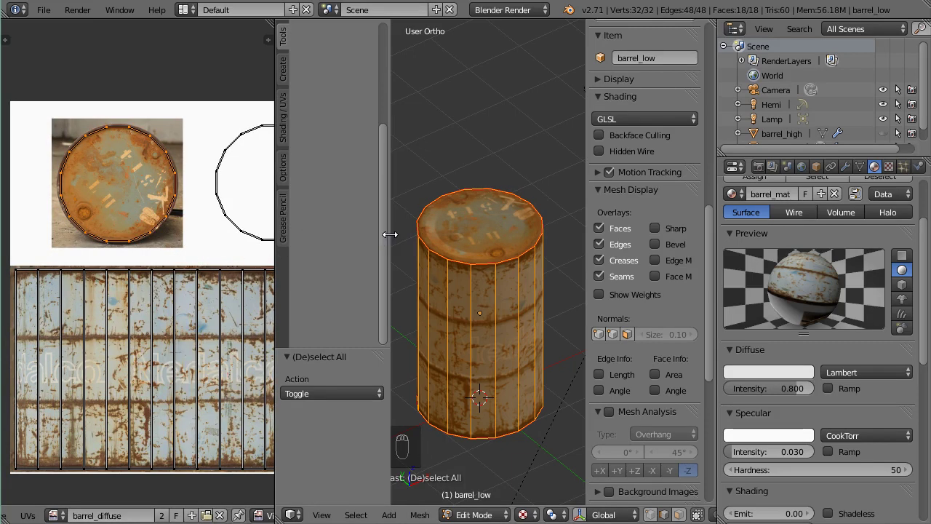
# Inspect the texture on the barrel's lid up close and return barrel_low to Object Mode.
pyautogui.scroll(6, 508, 236)
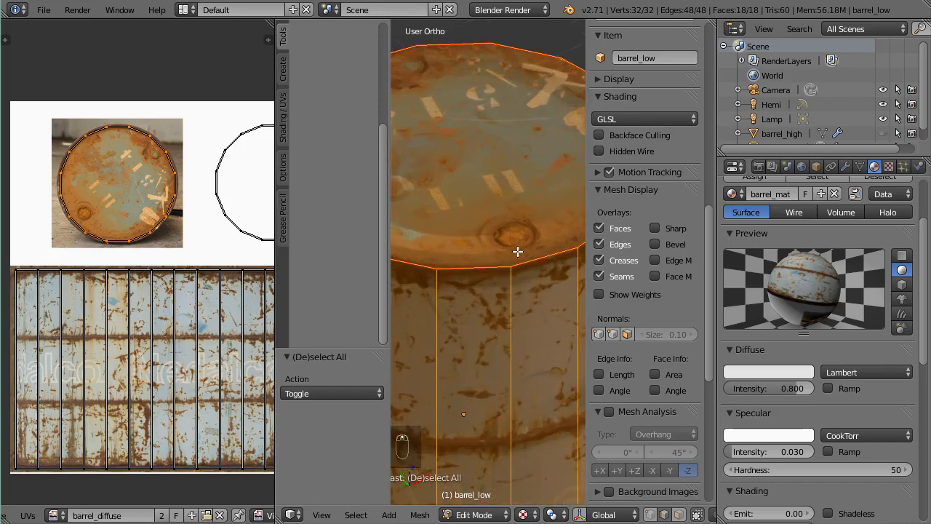
pyautogui.scroll(-3, 442, 251)
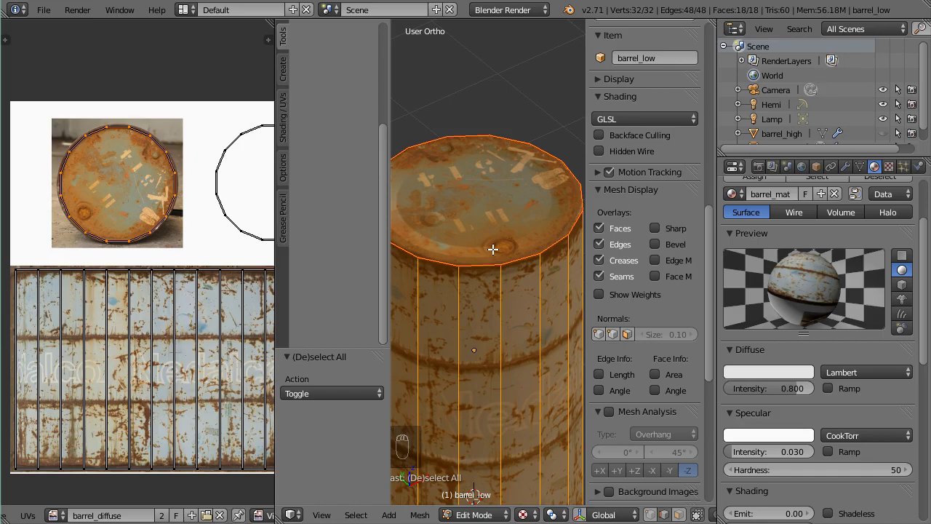
pyautogui.scroll(-2, 492, 249)
pyautogui.press('Tab')
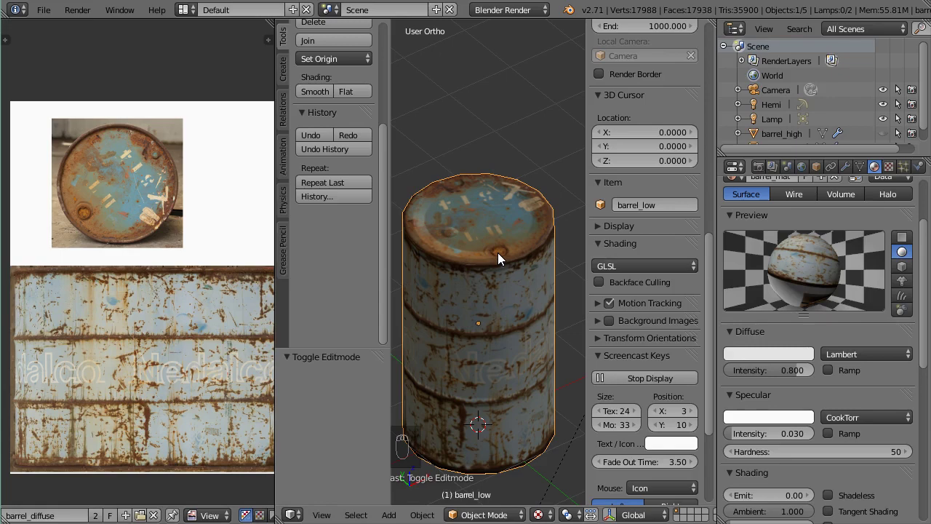
pyautogui.scroll(-2, 502, 258)
pyautogui.scroll(-2, 204, 249)
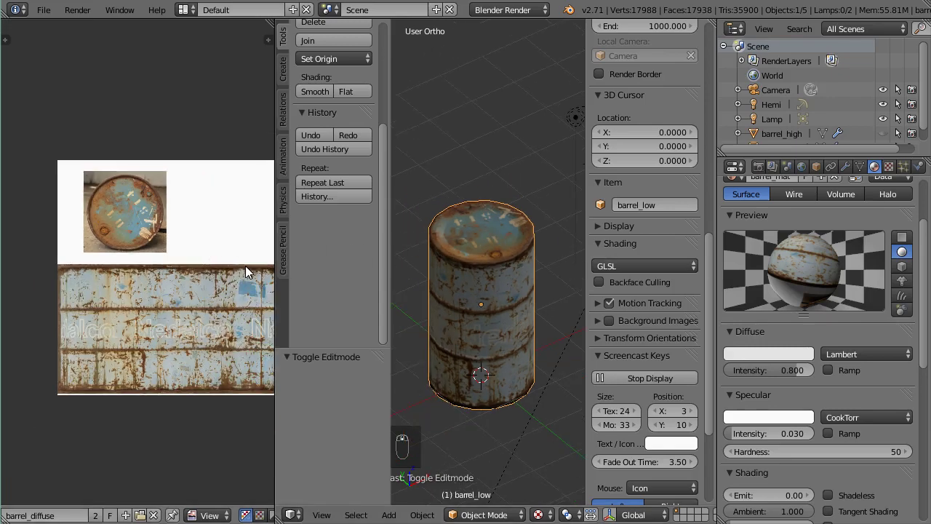
# Switch to GIMP and add Barrels0031_2_S.jpg from the barrel2 folder as a new layer in barrel_diffuse.xcf.
pyautogui.hotkey('alt', 'Tab')
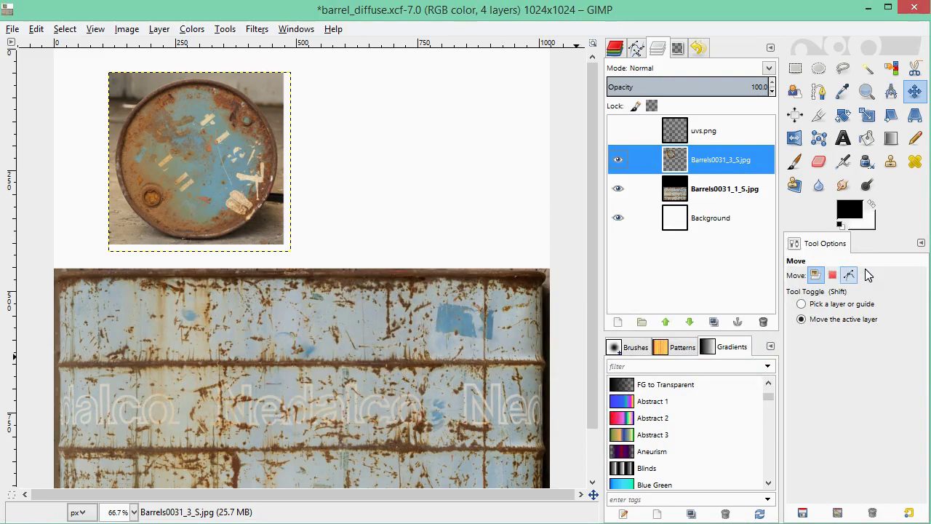
pyautogui.click(930, 262)
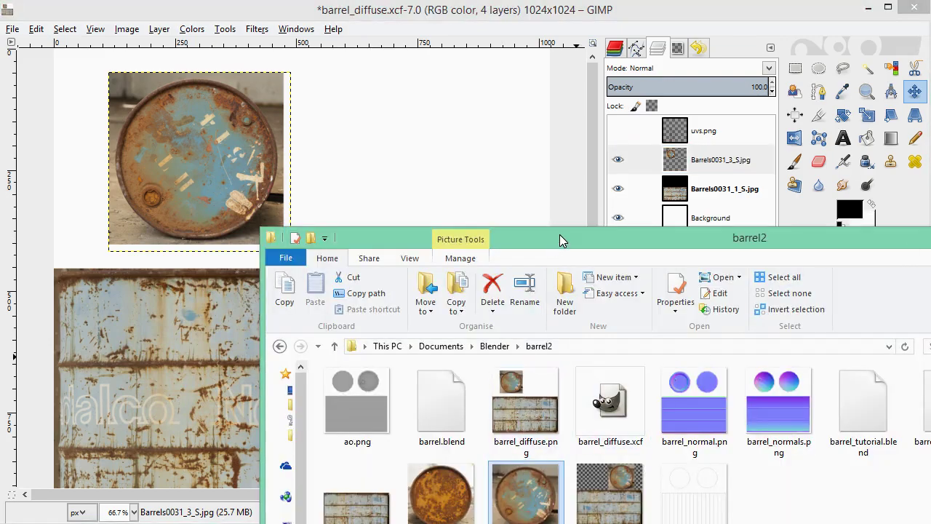
pyautogui.moveTo(560, 234); pyautogui.dragTo(673, 158)
pyautogui.click(566, 428)
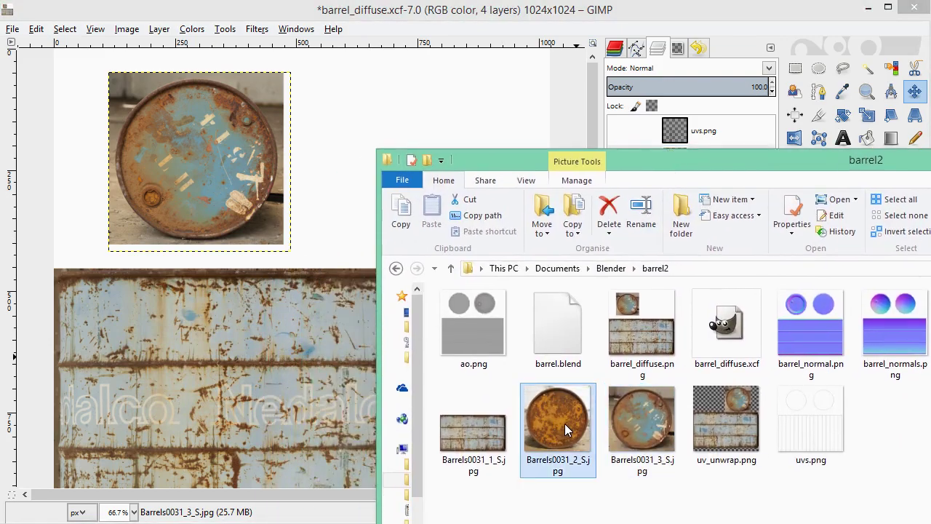
pyautogui.moveTo(564, 423); pyautogui.dragTo(342, 218)
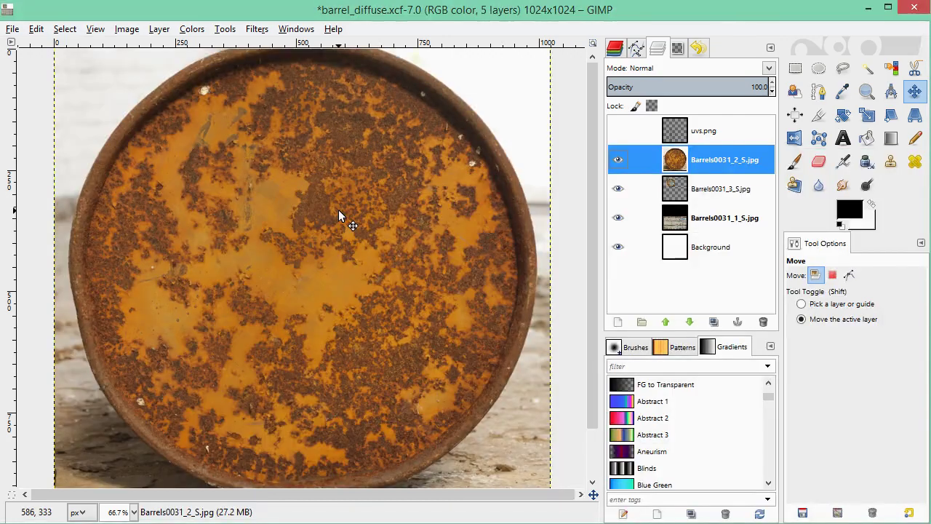
# Scale the Barrels0031_2_S.jpg layer to 36 percent.
pyautogui.moveTo(412, 252); pyautogui.dragTo(459, 353)
pyautogui.click(159, 29)
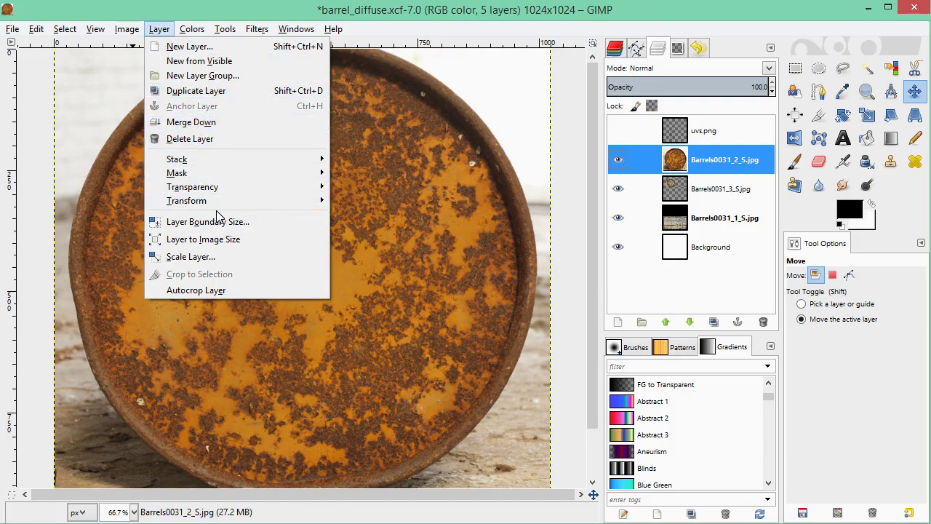
pyautogui.click(215, 257)
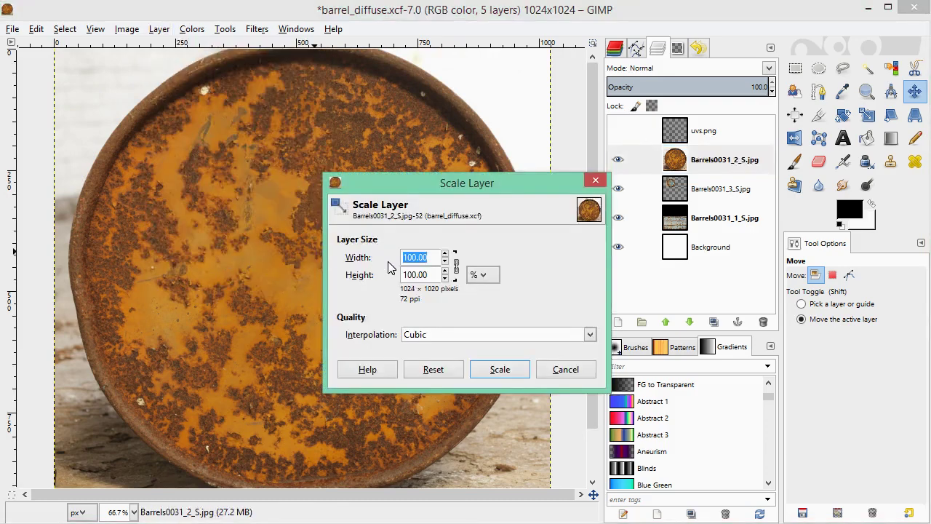
pyautogui.write('36')
pyautogui.press('Tab')
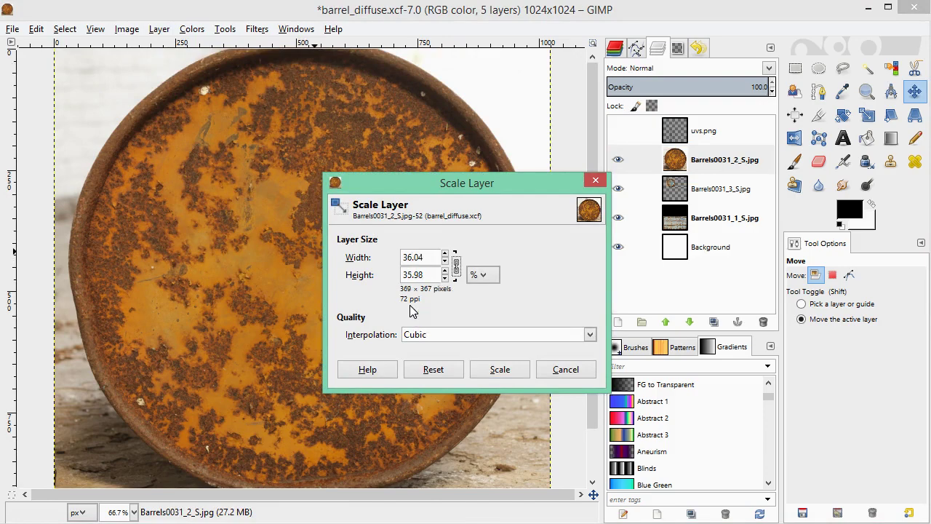
pyautogui.click(496, 369)
# Show the uvs.png layer and move the rusty orange lid image over the empty UV circle.
pyautogui.click(618, 130)
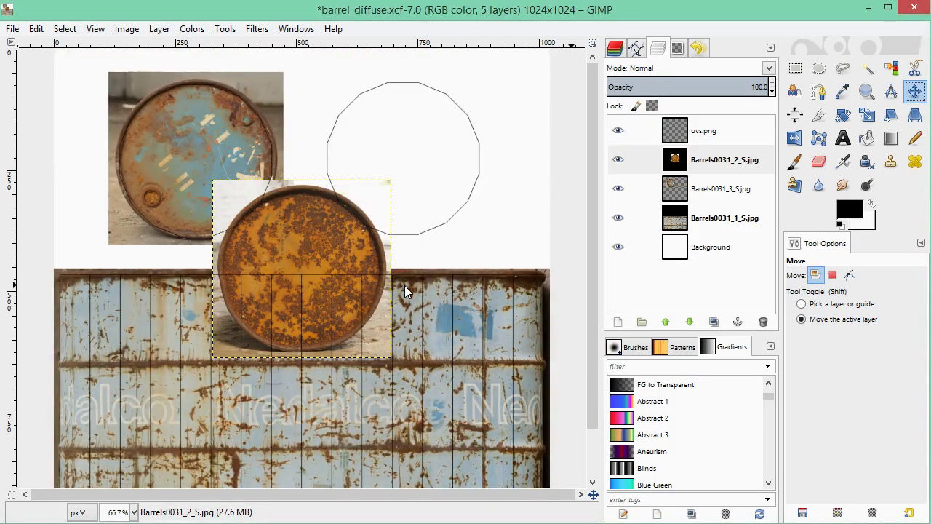
pyautogui.moveTo(295, 246); pyautogui.dragTo(391, 143)
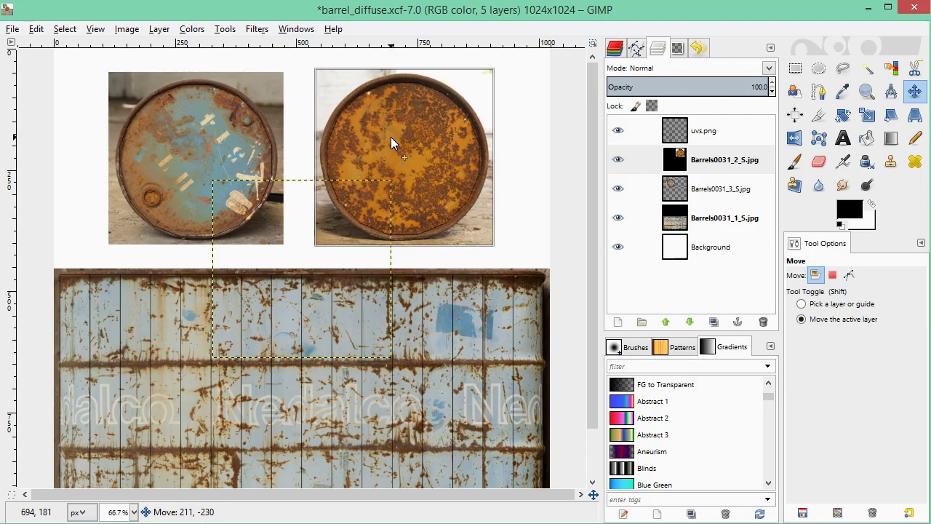
pyautogui.moveTo(390, 137); pyautogui.dragTo(391, 138)
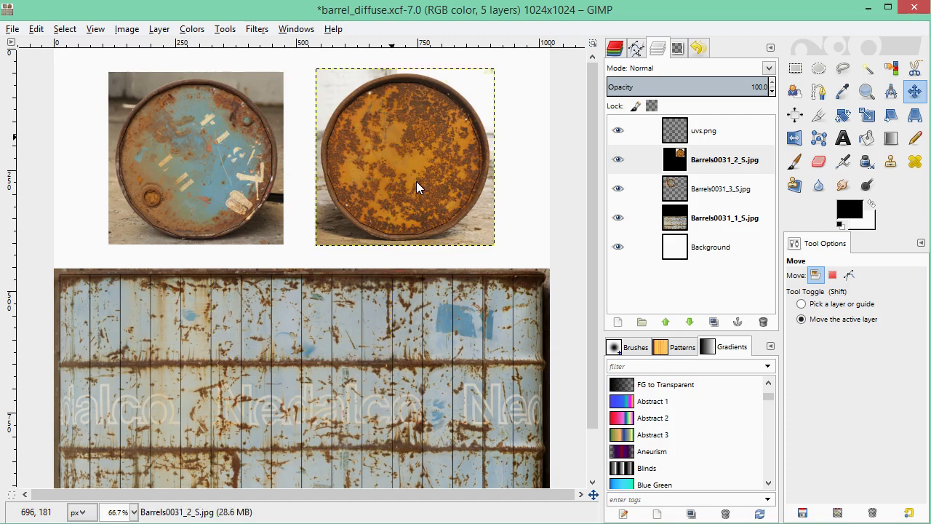
# Toggle the uvs.png layer's visibility to compare the orange lid with the UV layout, and leave the layer hidden.
pyautogui.click(617, 130)
pyautogui.click(617, 131)
pyautogui.click(618, 131)
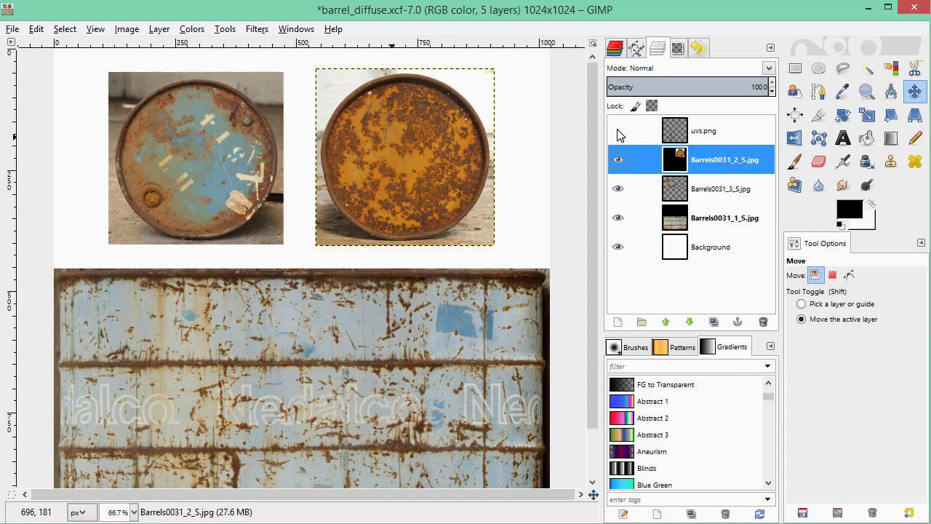
pyautogui.click(617, 130)
pyautogui.click(618, 130)
pyautogui.click(617, 130)
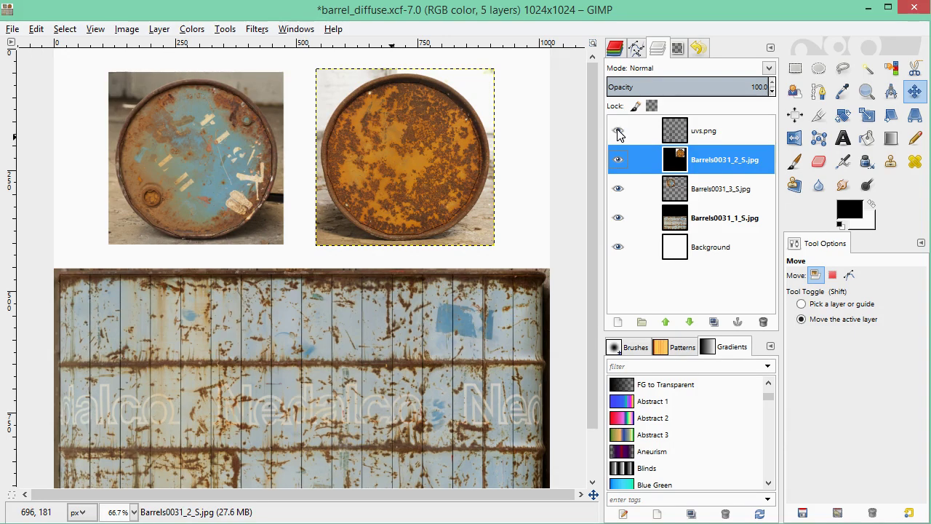
pyautogui.click(618, 131)
pyautogui.click(618, 131)
pyautogui.click(618, 131)
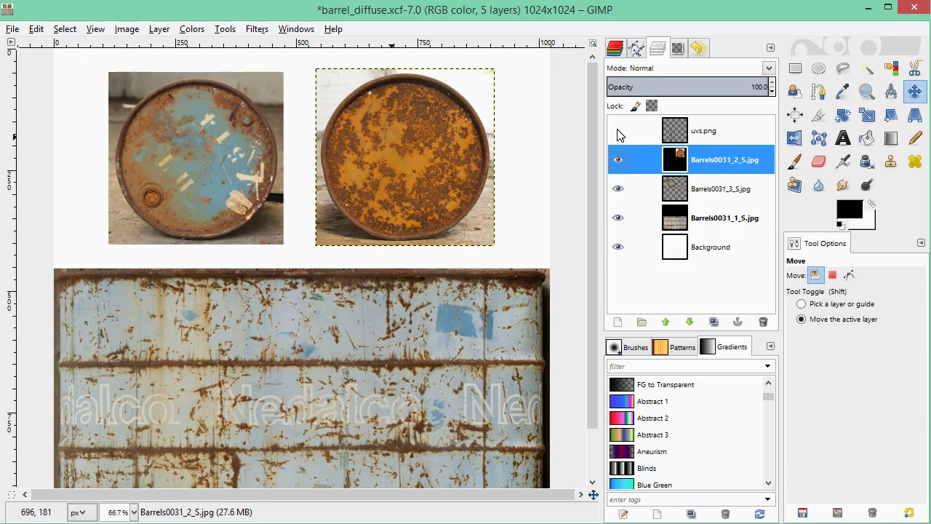
pyautogui.click(618, 131)
pyautogui.click(618, 131)
# Export the image to barrel_diffuse.png, switch back to Blender and reload the barrel_diffuse texture.
pyautogui.click(12, 29)
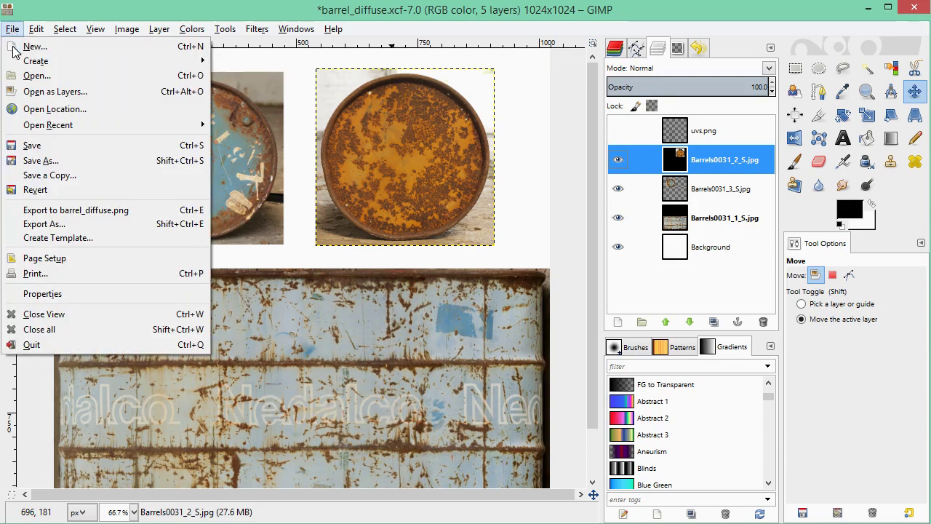
pyautogui.click(60, 214)
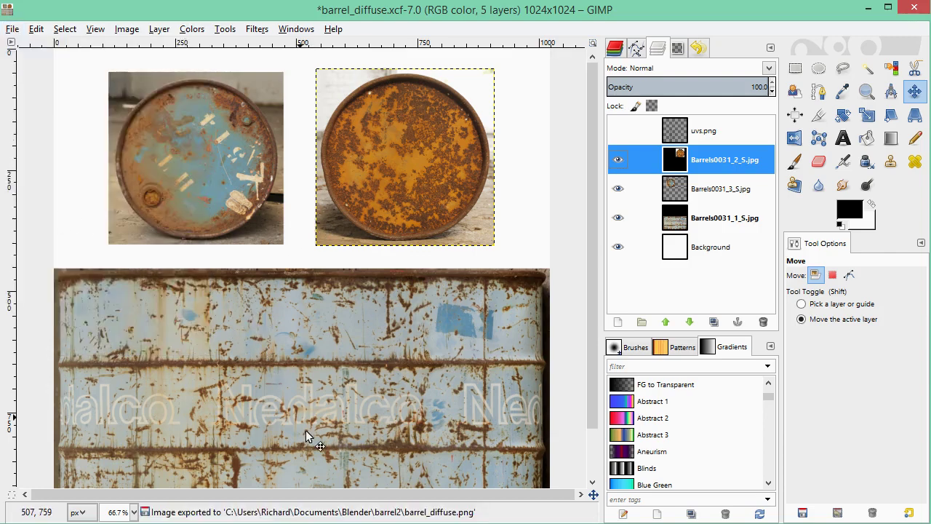
pyautogui.hotkey('alt', 'Tab')
pyautogui.hotkey('alt', 'Tab')
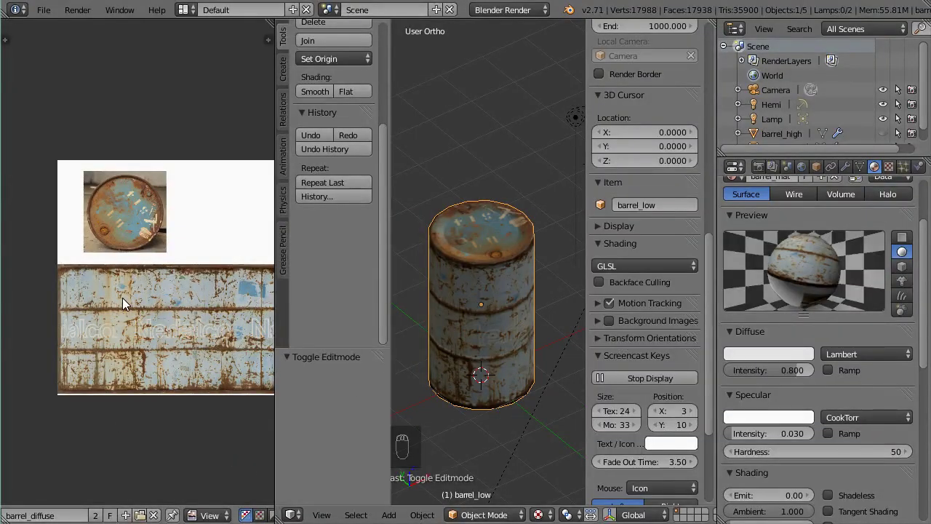
pyautogui.hotkey('alt', 'r')
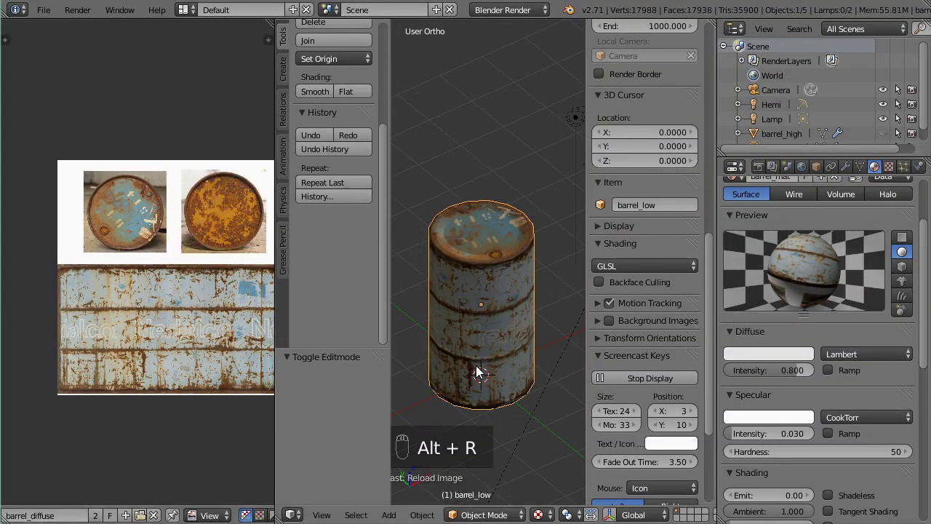
# View the barrel from below, select the Hemi lamp and maximize the 3D view.
pyautogui.scroll(3, 476, 369)
pyautogui.moveTo(478, 363); pyautogui.dragTo(450, 288, button='middle')
pyautogui.scroll(-6, 483, 288)
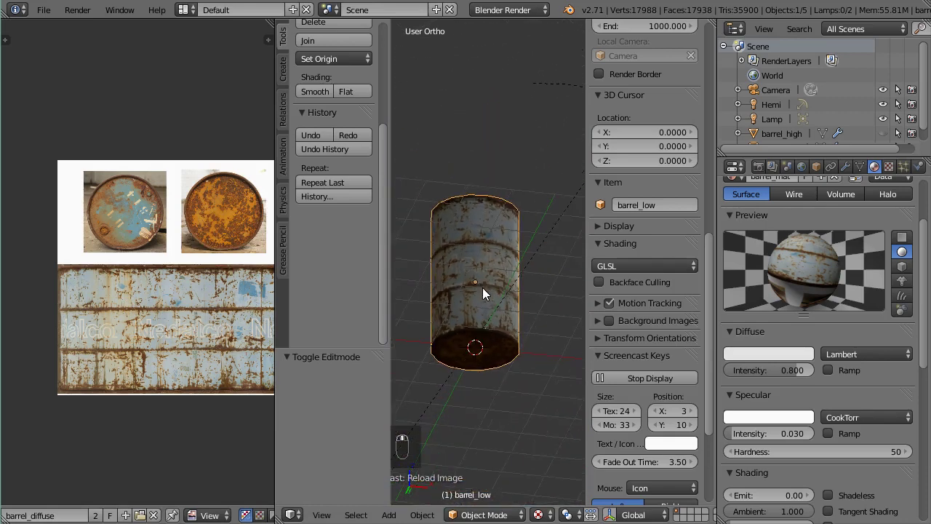
pyautogui.rightClick(531, 209)
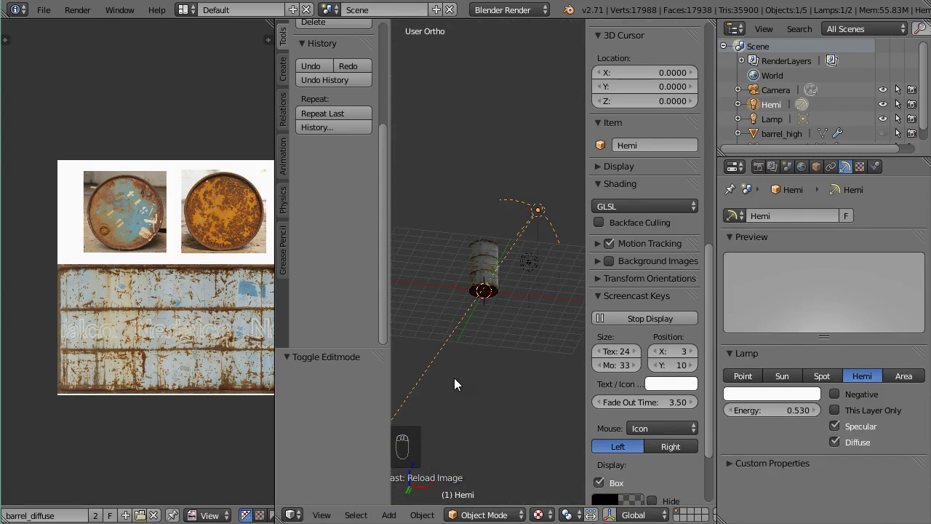
pyautogui.hotkey('shift', 'space')
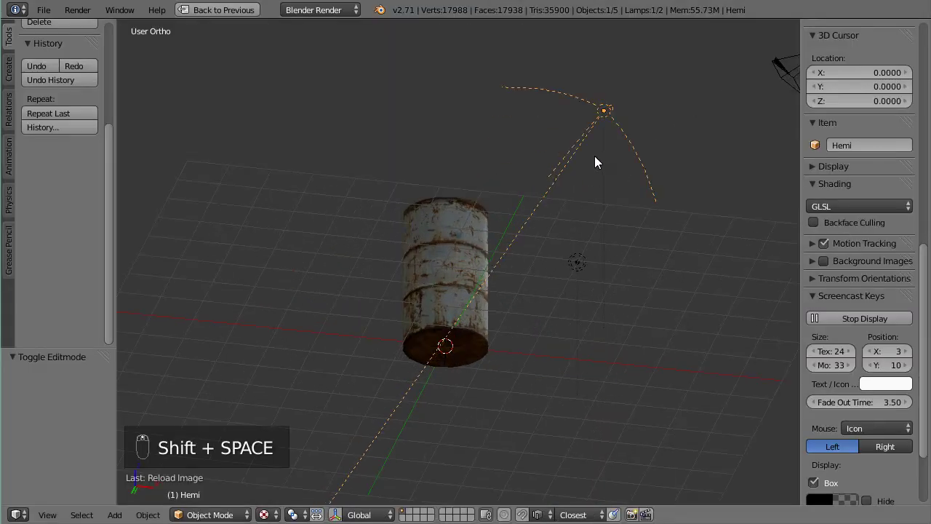
# In front view, move the Hemi lamp about 0.691 in X and -5.458 in Z and rotate it toward the barrel.
pyautogui.press('KP_1')
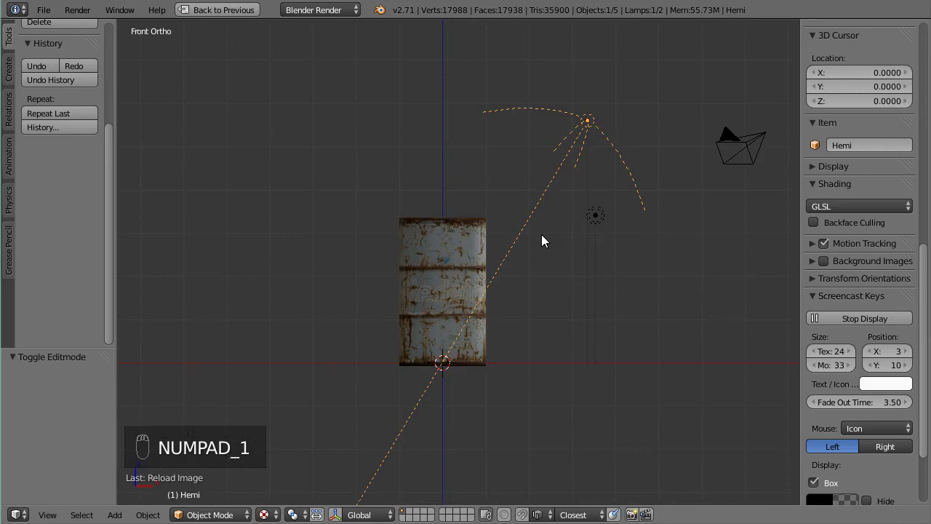
pyautogui.press('g')
pyautogui.click(649, 451)
pyautogui.press('r')
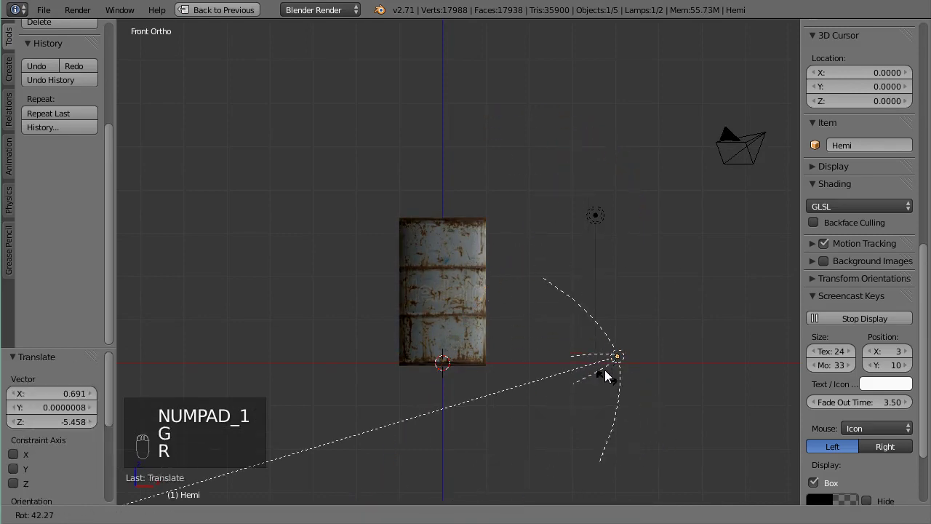
pyautogui.click(587, 371)
# Move the Hemi lamp a further 0.674 in X and -2.510 in Z and rotate it about 8.126°.
pyautogui.press('g')
pyautogui.click(627, 475)
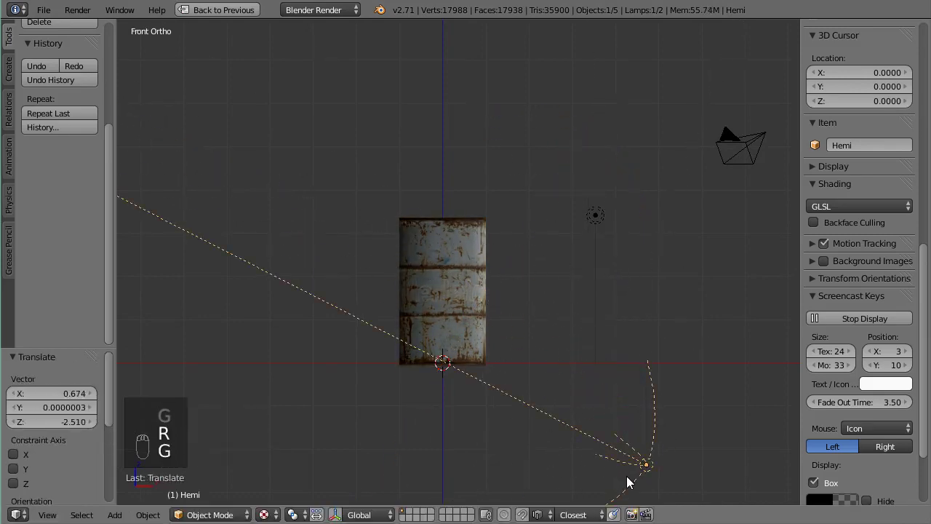
pyautogui.press('r')
pyautogui.click(592, 446)
# Examine the barrel's lighting and the vertical texture seam on its side from near and far.
pyautogui.scroll(4, 592, 446)
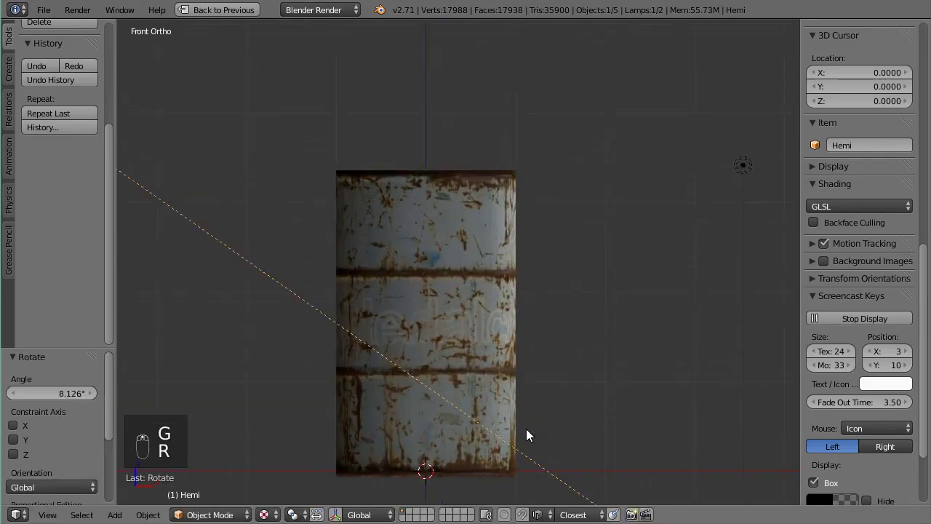
pyautogui.moveTo(526, 429); pyautogui.dragTo(252, 393, button='middle')
pyautogui.scroll(-2, 507, 371)
pyautogui.scroll(6, 459, 393)
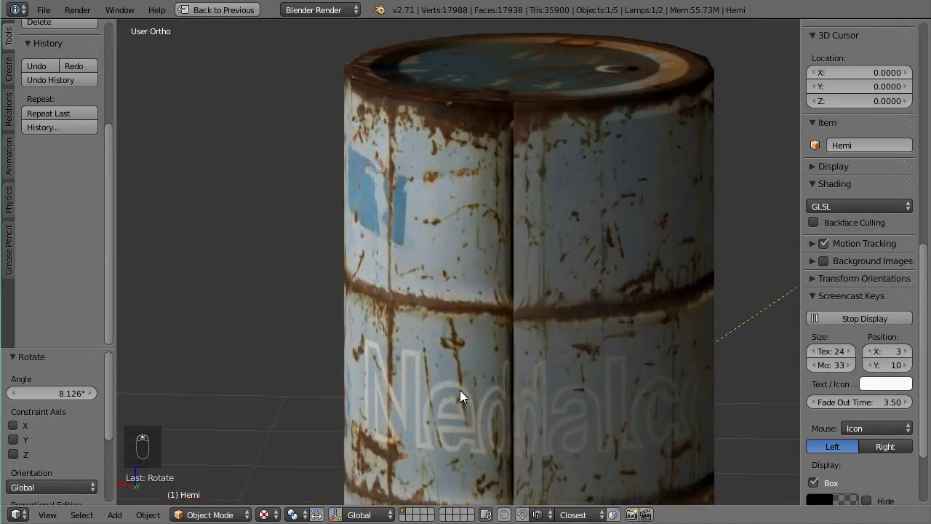
pyautogui.scroll(-5, 459, 390)
pyautogui.press('Tab')
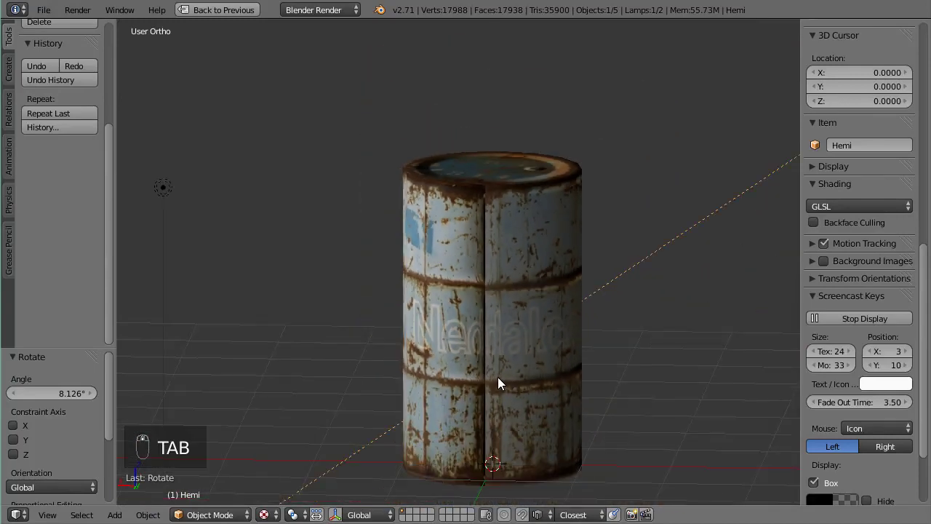
# Select the low-poly barrel and examine its side seam and the lamp placement from near and far.
pyautogui.rightClick(491, 345)
pyautogui.press('Tab')
pyautogui.press('Tab')
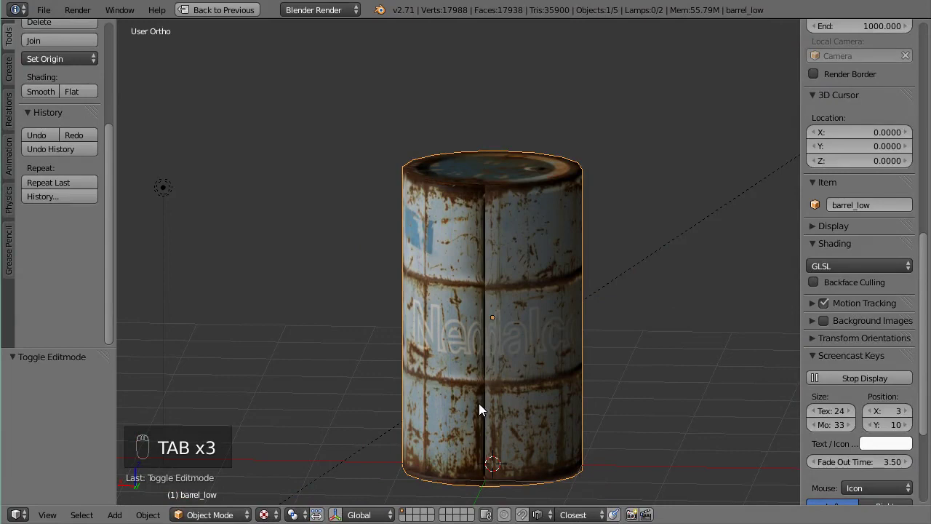
pyautogui.scroll(4, 479, 405)
pyautogui.scroll(-7, 479, 405)
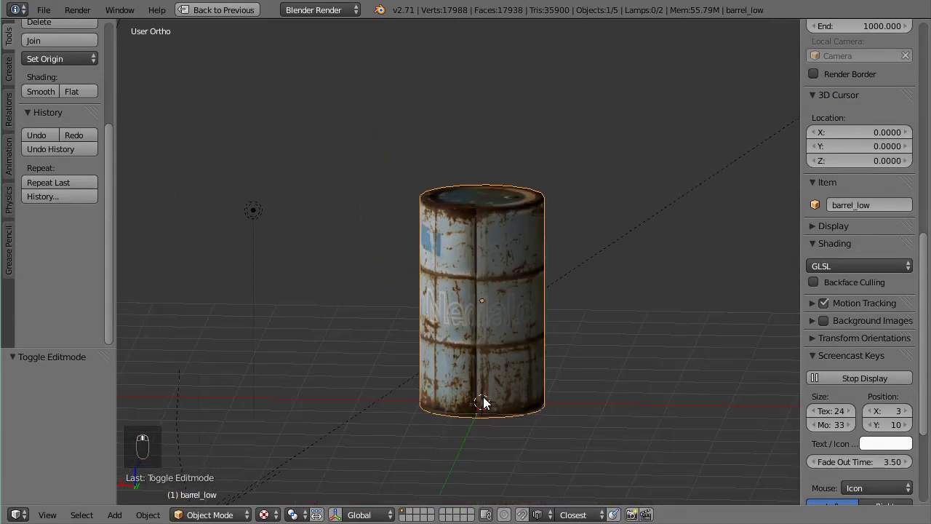
pyautogui.scroll(-3, 483, 395)
pyautogui.moveTo(484, 401); pyautogui.dragTo(540, 403, button='middle')
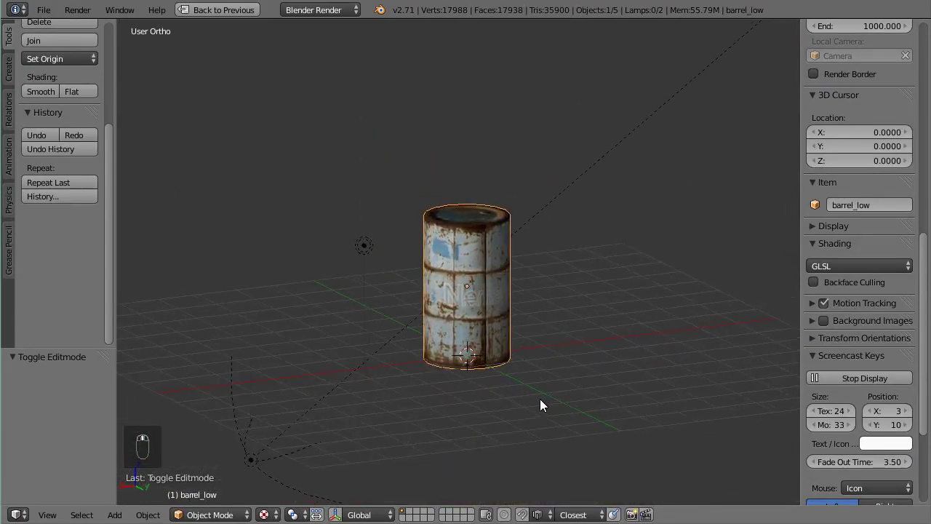
pyautogui.scroll(1, 541, 403)
# Raise the Hemi lamp 6.616 along Z and rotate it about 80.992° toward the barrel.
pyautogui.rightClick(261, 442)
pyautogui.press('g')
pyautogui.press('z')
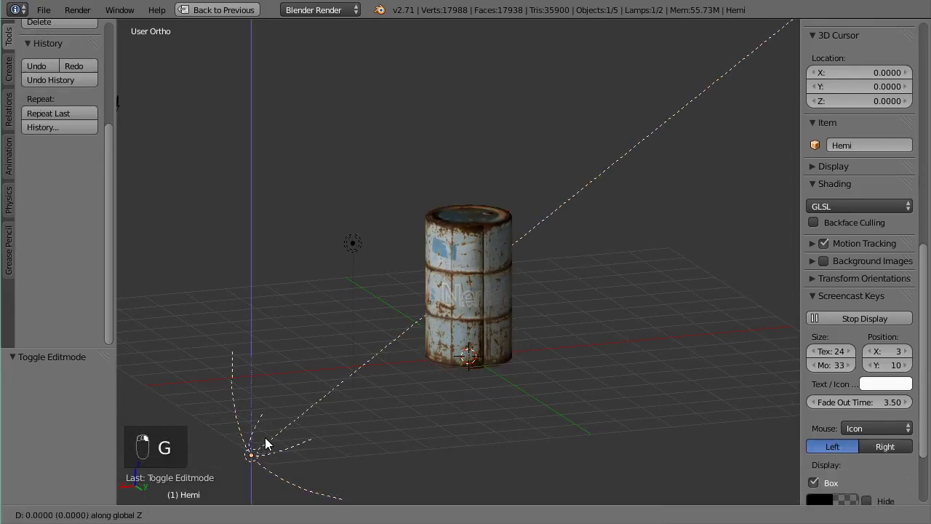
pyautogui.click(301, 170)
pyautogui.press('r')
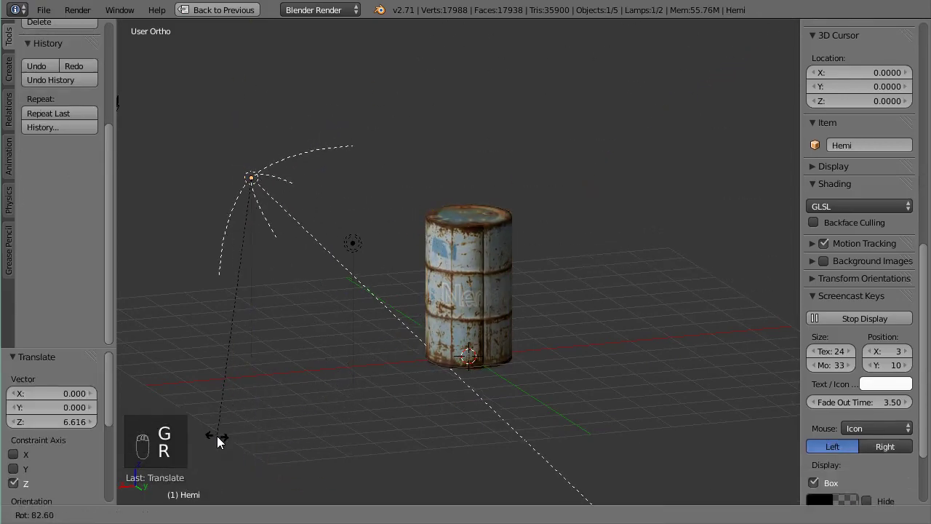
pyautogui.click(260, 407)
# Examine the relit barrel's lid and vertical side seam from several angles and distances, in both the split and maximized views.
pyautogui.hotkey('shift', 'space')
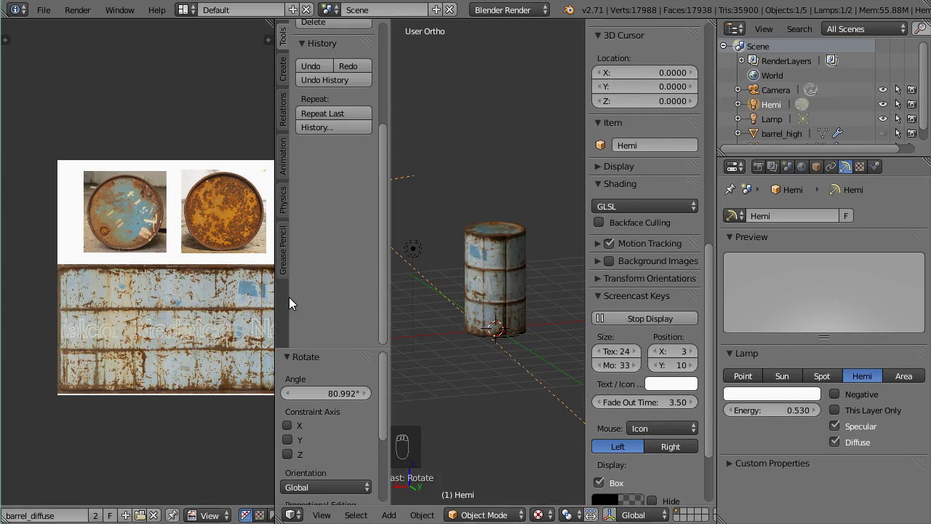
pyautogui.scroll(5, 526, 319)
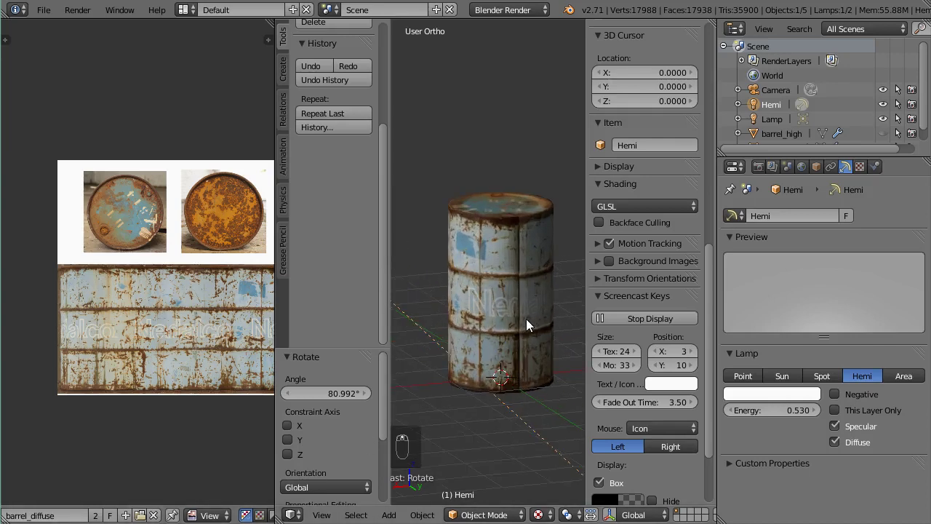
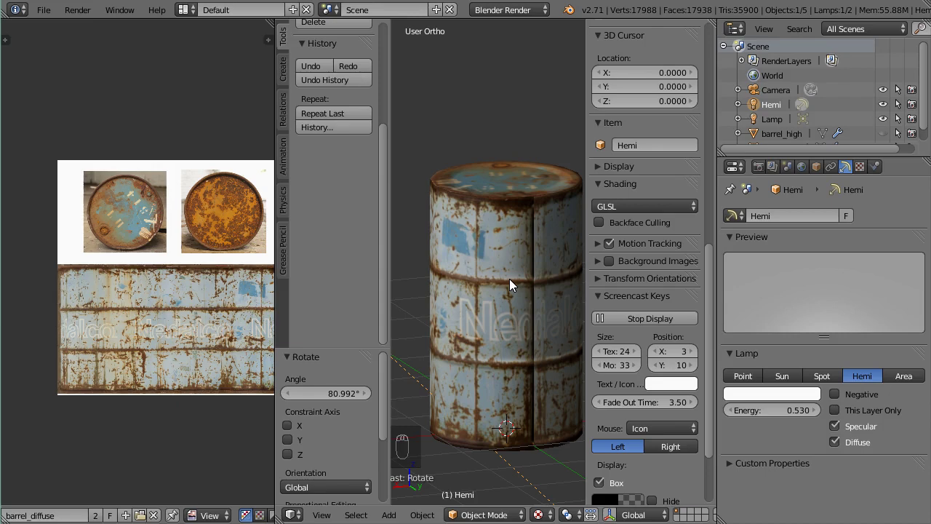
pyautogui.moveTo(544, 312); pyautogui.dragTo(478, 330, button='middle')
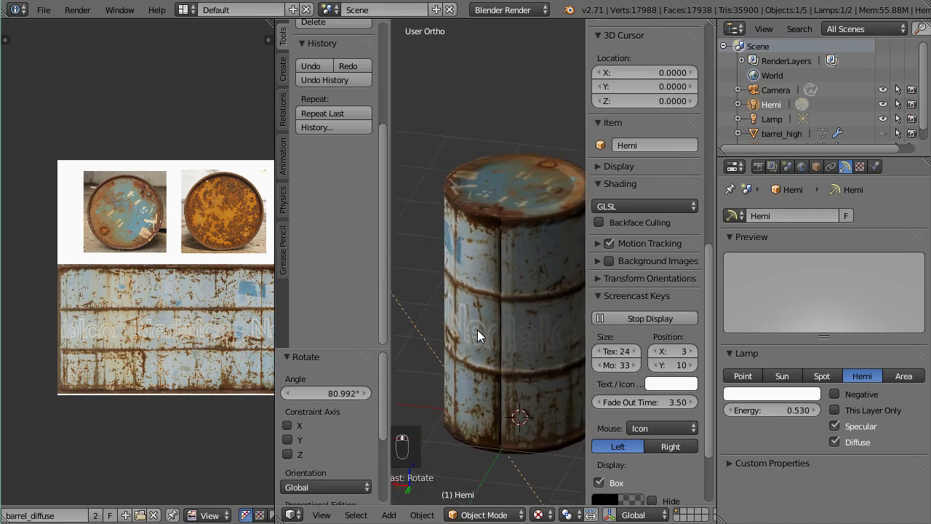
pyautogui.scroll(5, 525, 334)
pyautogui.scroll(-4, 531, 360)
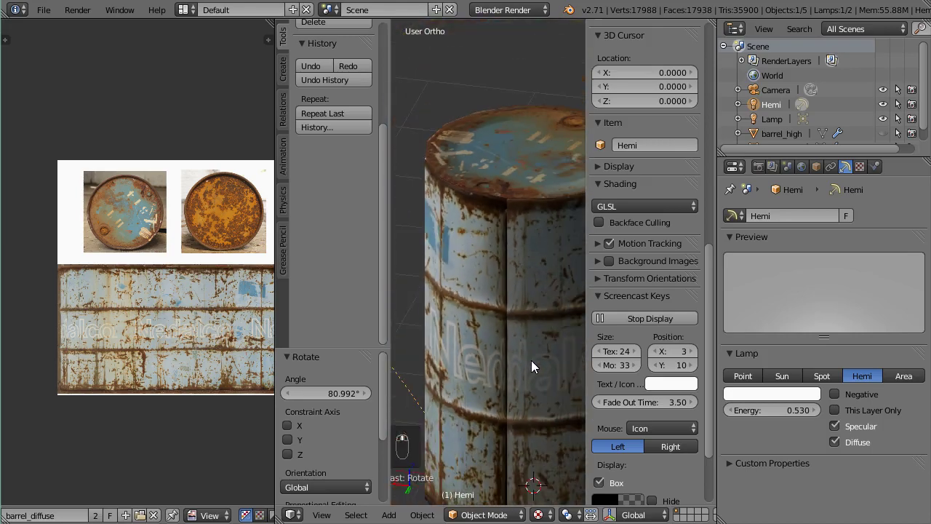
pyautogui.hotkey('shift', 'space')
pyautogui.moveTo(539, 358); pyautogui.dragTo(555, 339, button='middle')
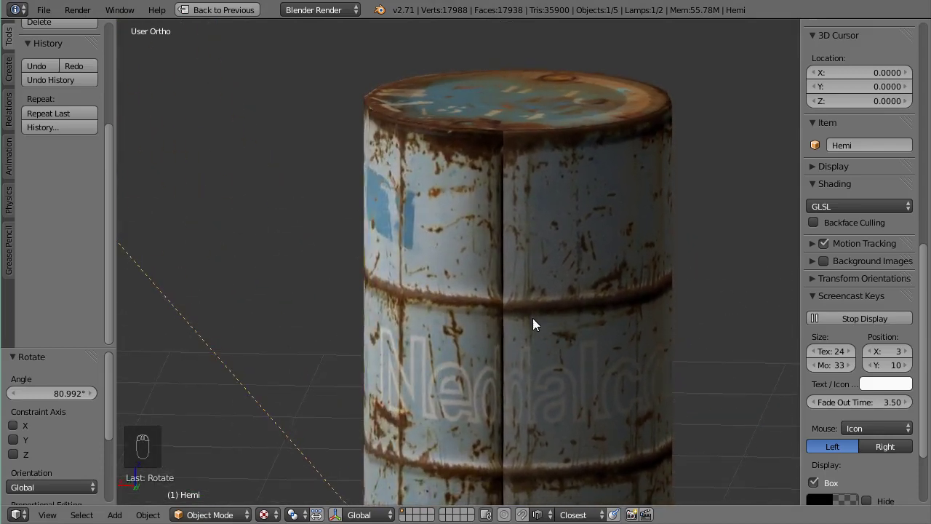
pyautogui.scroll(-2, 474, 361)
pyautogui.scroll(2, 448, 364)
# Switch to GIMP, show the uvs.png layer and make Barrels0031_1_S.jpg the active layer.
pyautogui.hotkey('alt', 'Tab')
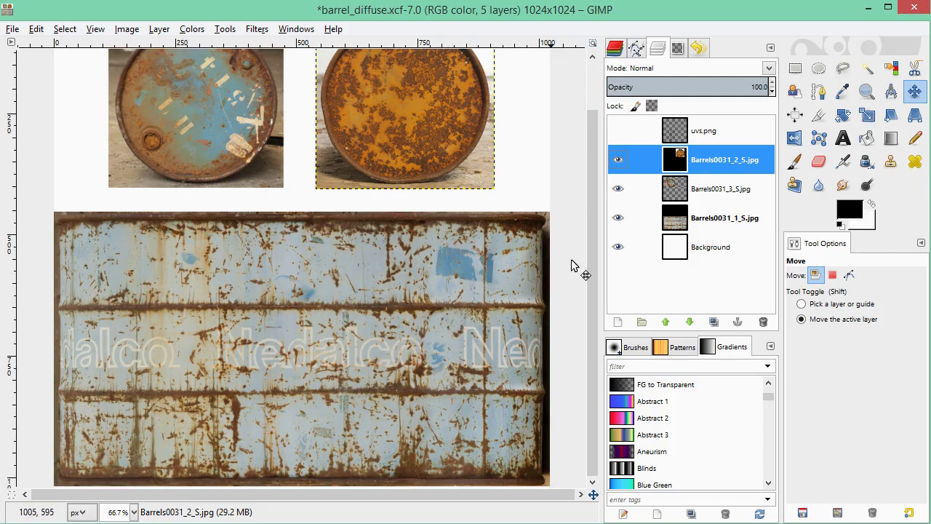
pyautogui.click(618, 131)
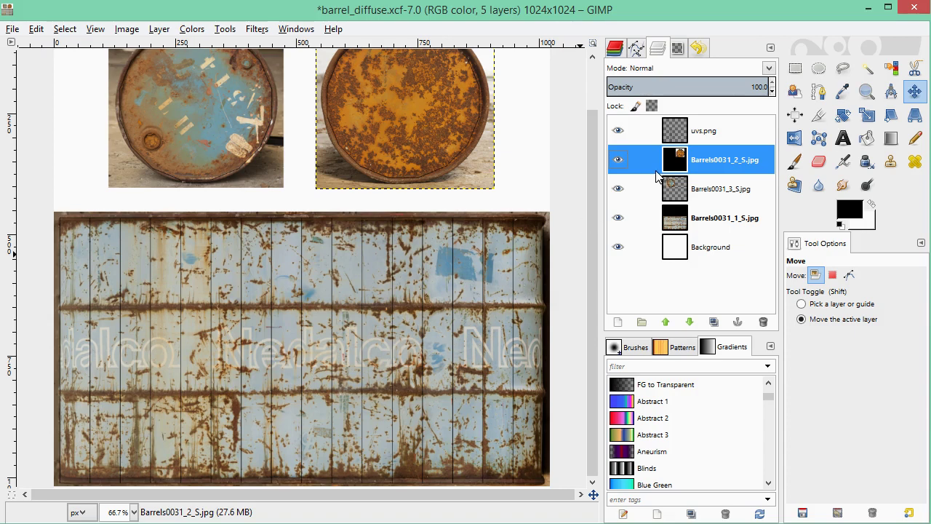
pyautogui.click(689, 219)
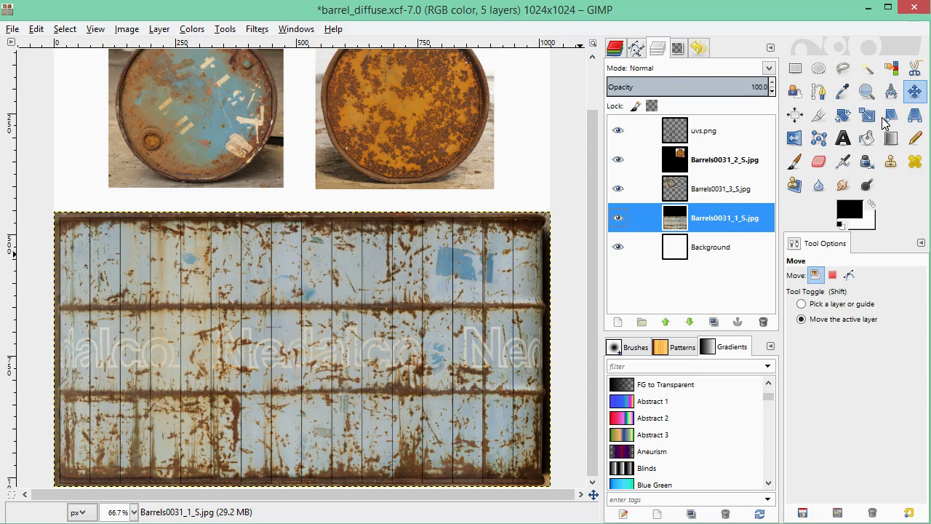
# Scale the Barrels0031_1_S.jpg layer without keeping its aspect to 1065 × 567 px, extending it past both side edges of the canvas.
pyautogui.click(843, 117)
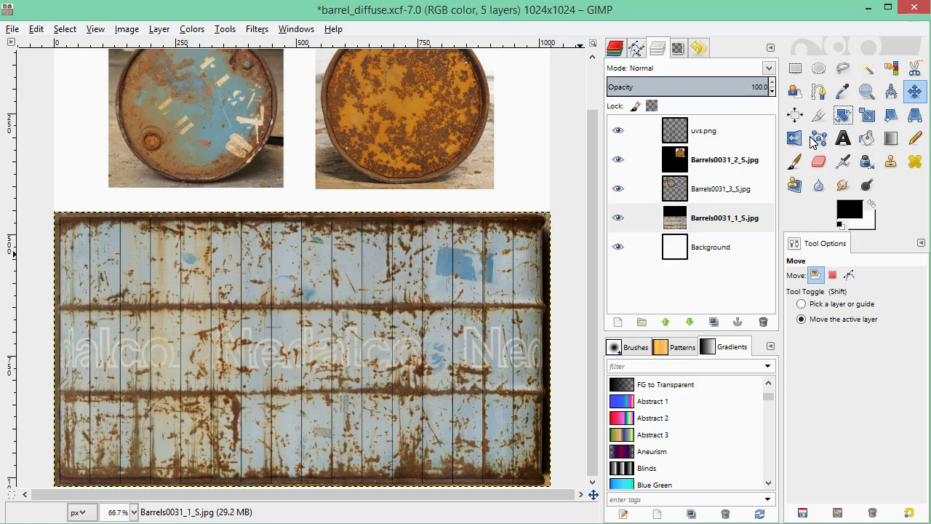
pyautogui.hotkey('shift', 't')
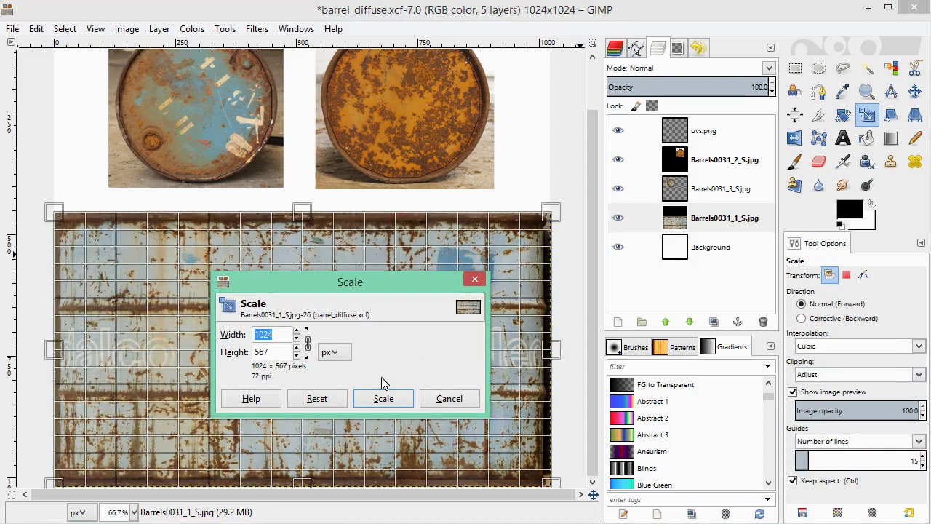
pyautogui.click(309, 342)
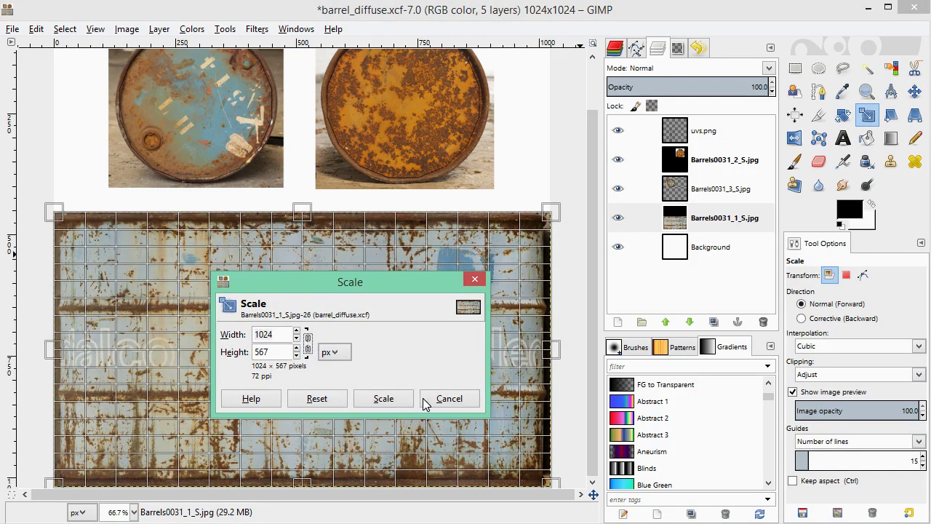
pyautogui.click(556, 355)
pyautogui.moveTo(553, 353); pyautogui.dragTo(559, 356)
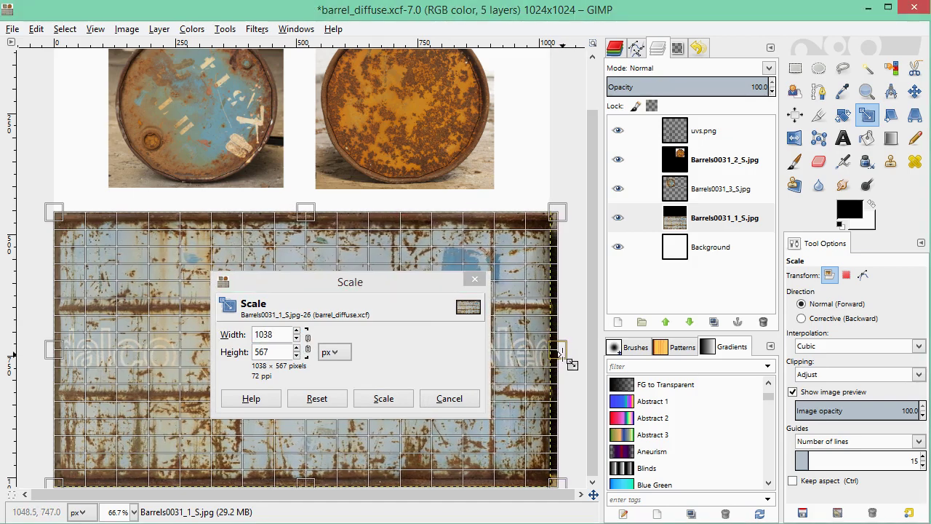
pyautogui.moveTo(560, 355); pyautogui.dragTo(565, 354)
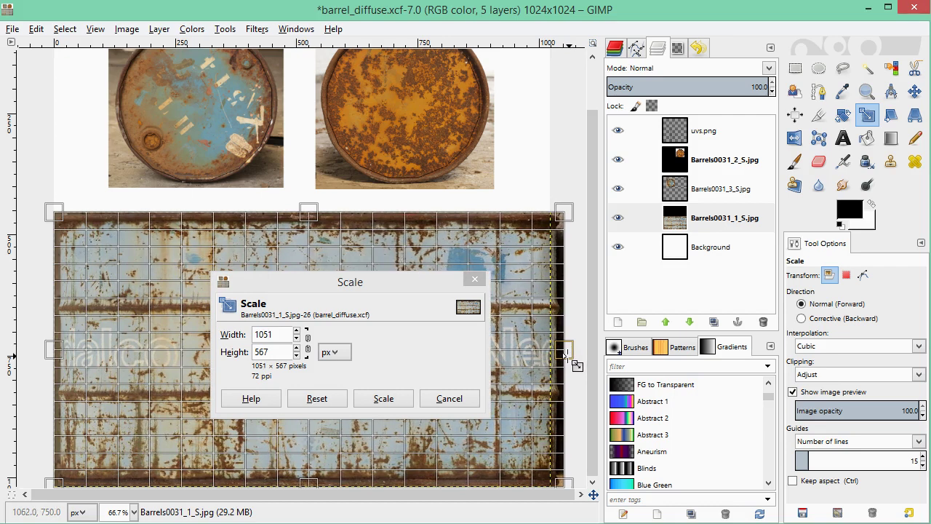
pyautogui.moveTo(57, 354); pyautogui.dragTo(51, 352)
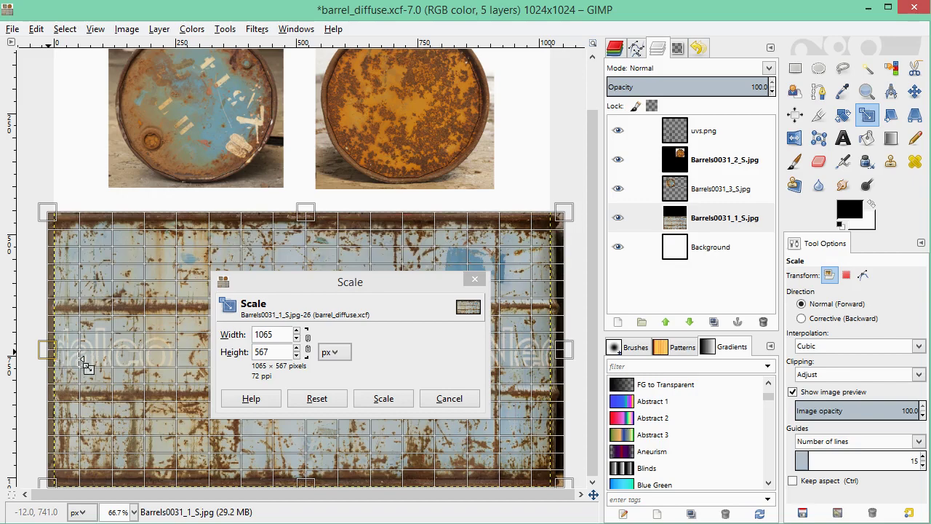
pyautogui.click(384, 398)
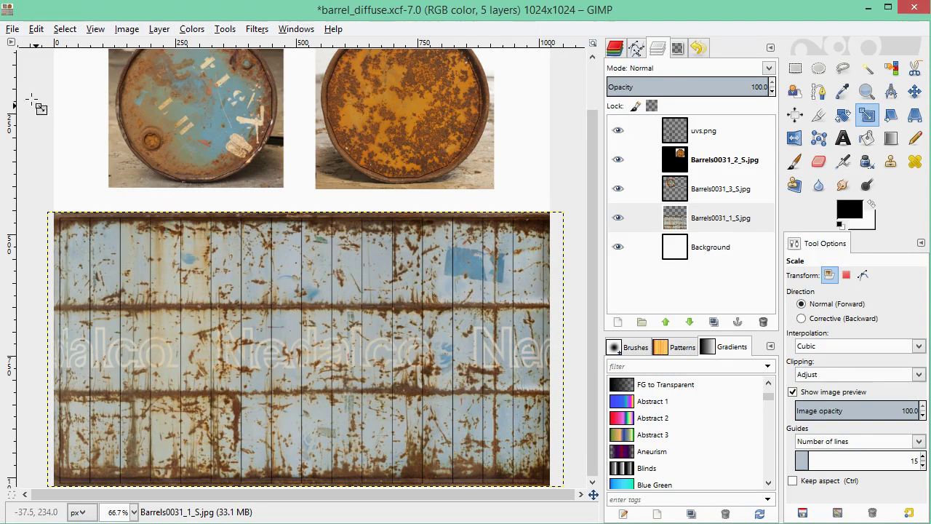
# Save barrel_diffuse.xcf and export the image over barrel_diffuse.png.
pyautogui.click(13, 29)
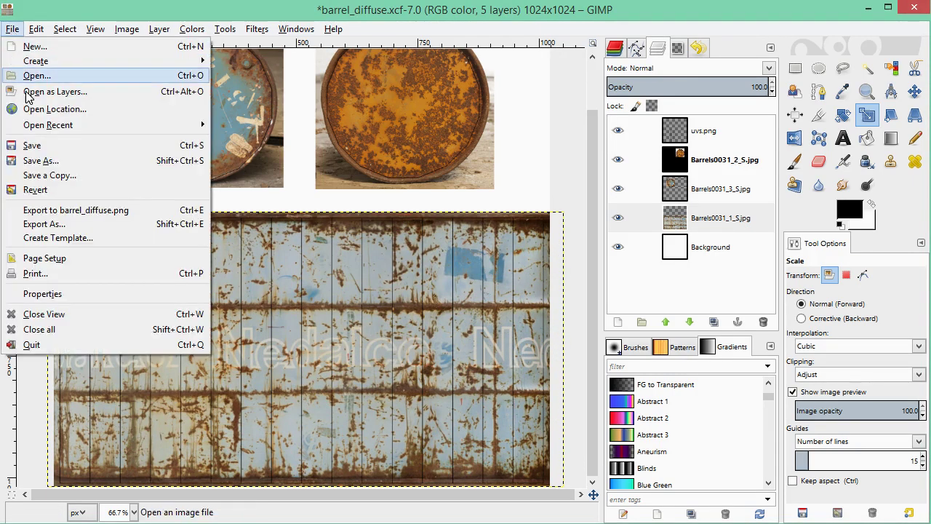
pyautogui.click(33, 146)
pyautogui.click(12, 29)
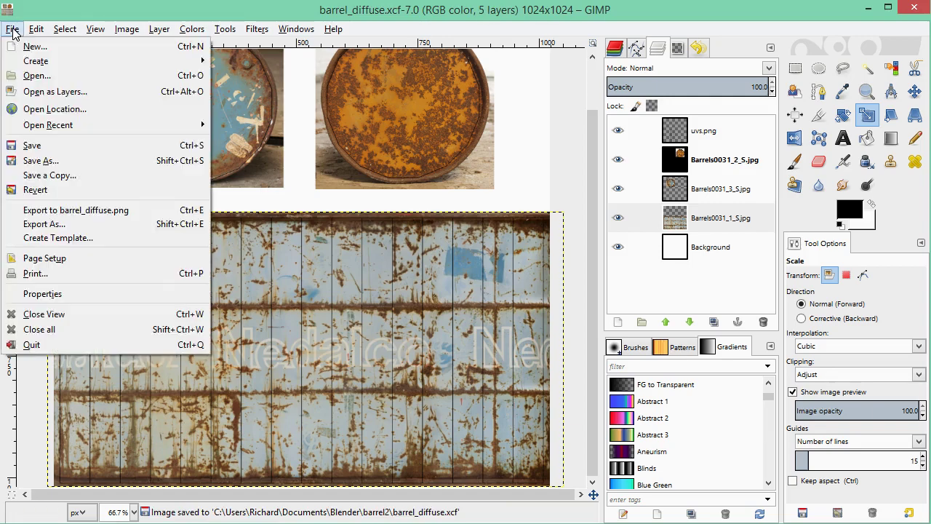
pyautogui.click(41, 210)
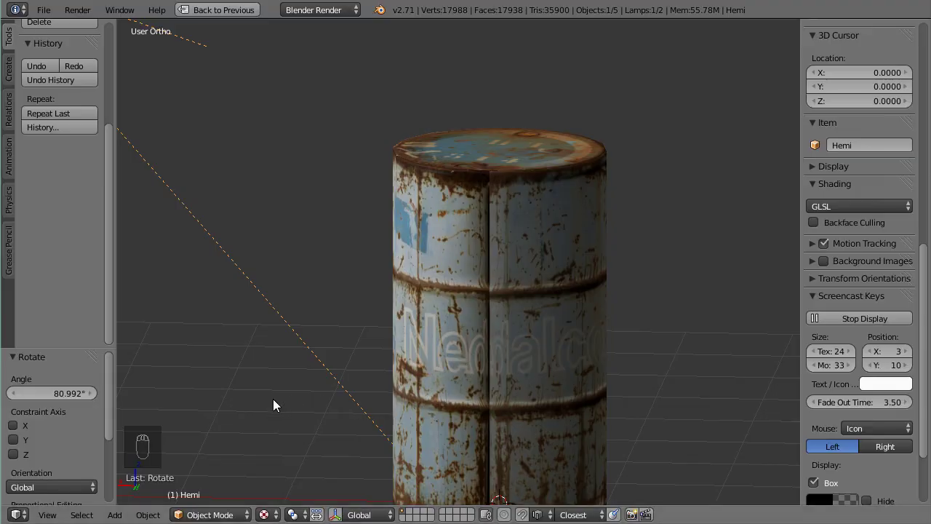
# In Blender, restore the split layout, reload the barrel_diffuse image and select the low-poly barrel while checking its side seam.
pyautogui.hotkey('shift', 'space')
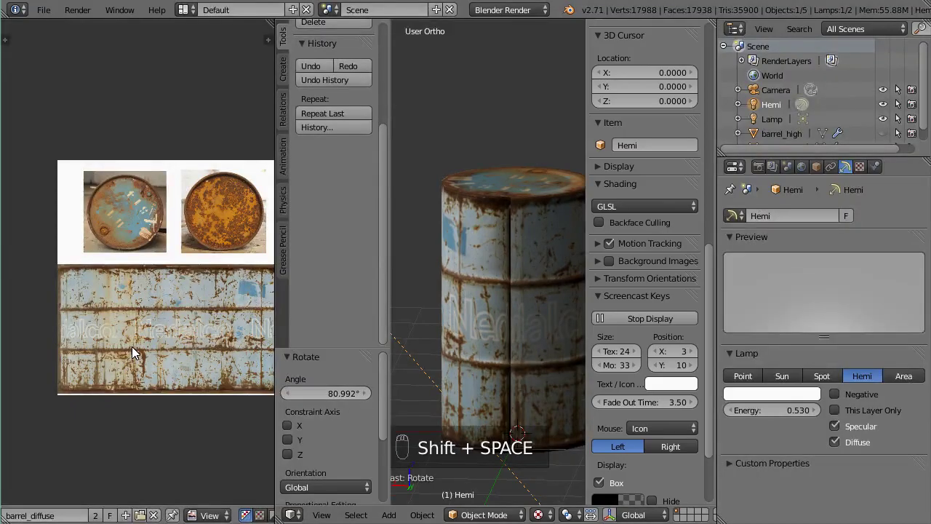
pyautogui.hotkey('alt', 'r')
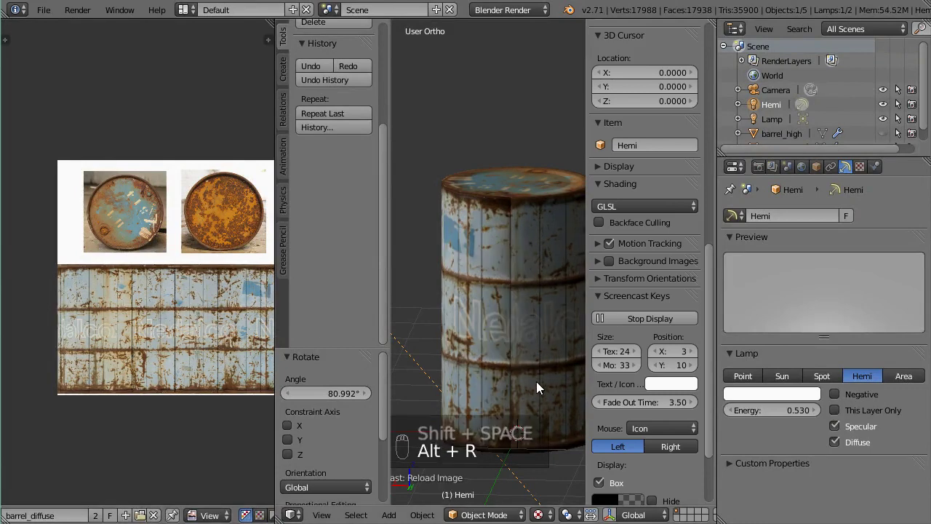
pyautogui.scroll(4, 552, 372)
pyautogui.keyDown('shift'); pyautogui.moveTo(552, 372); pyautogui.dragTo(476, 342, button='middle'); pyautogui.keyUp('shift')
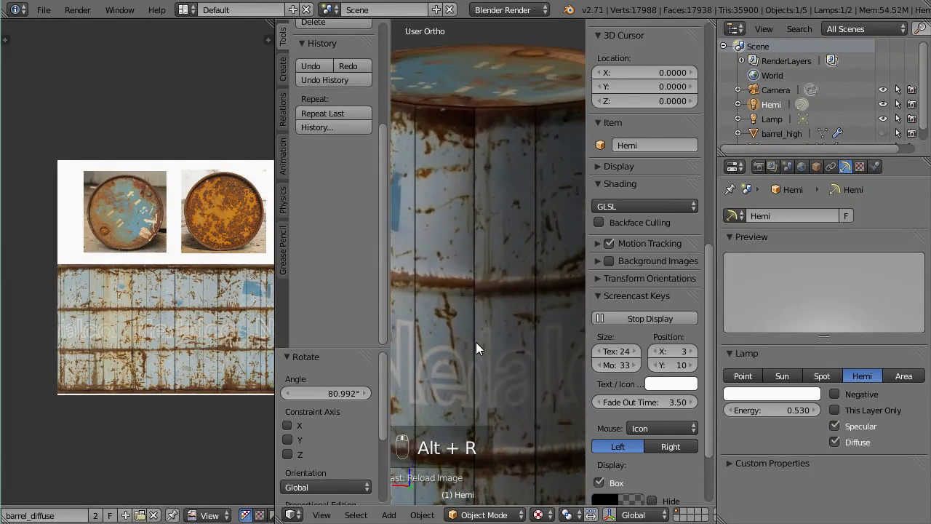
pyautogui.scroll(-1, 469, 325)
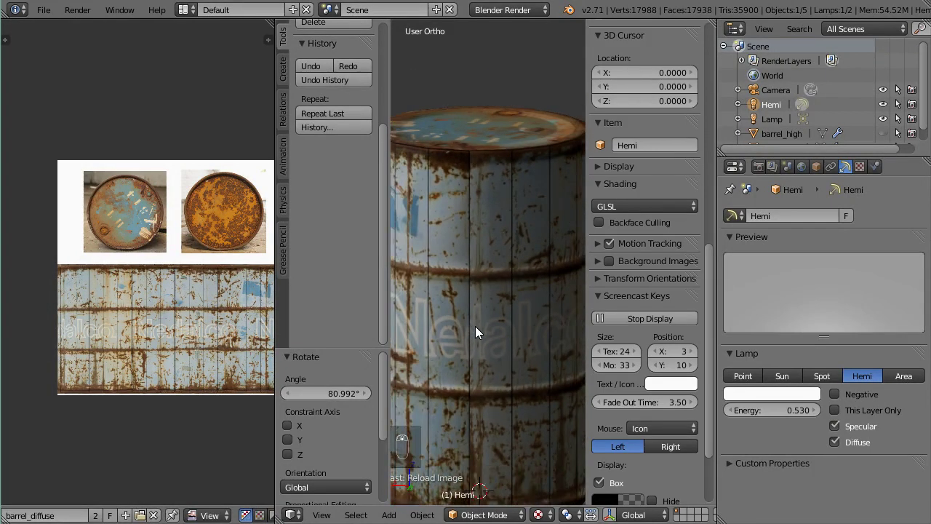
pyautogui.press('Tab')
pyautogui.rightClick(499, 309)
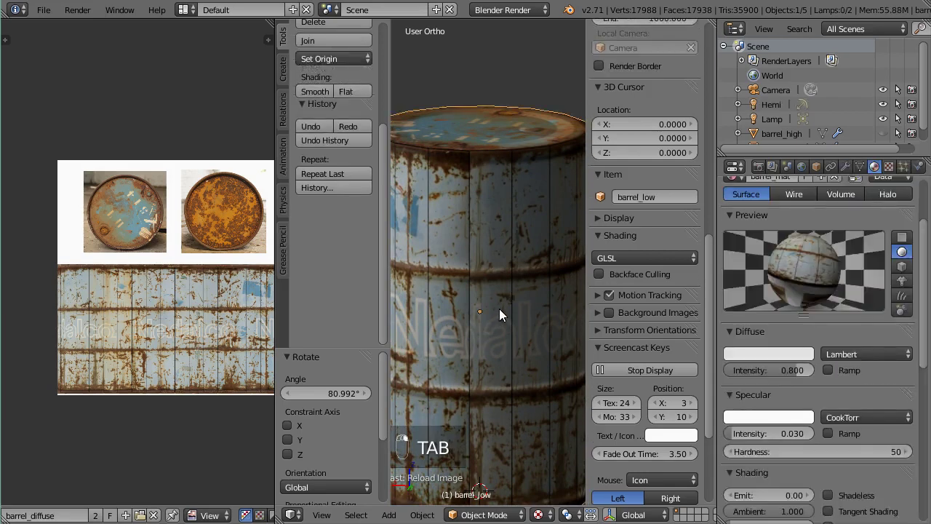
pyautogui.scroll(-2, 499, 311)
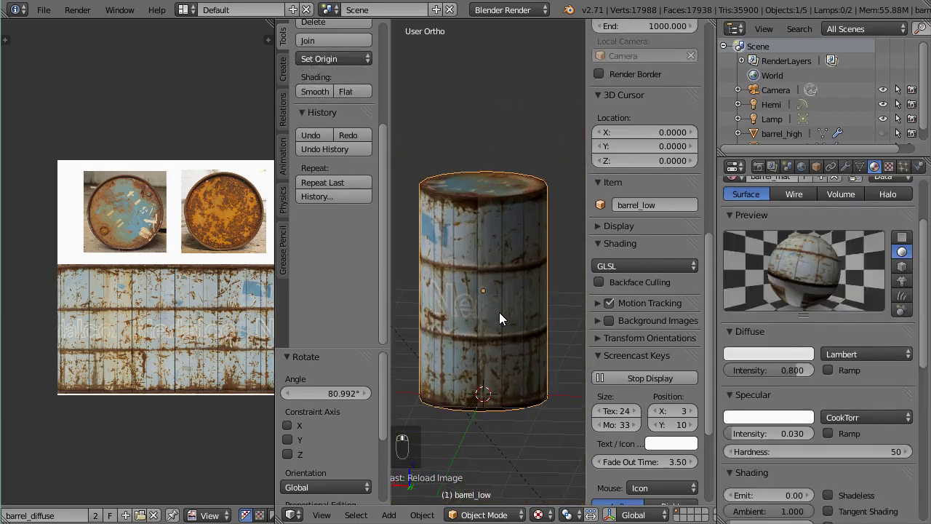
pyautogui.scroll(2, 472, 289)
# Switch to GIMP, hide the uvs.png layer and export the image over barrel_diffuse.png again.
pyautogui.hotkey('alt', 'Tab')
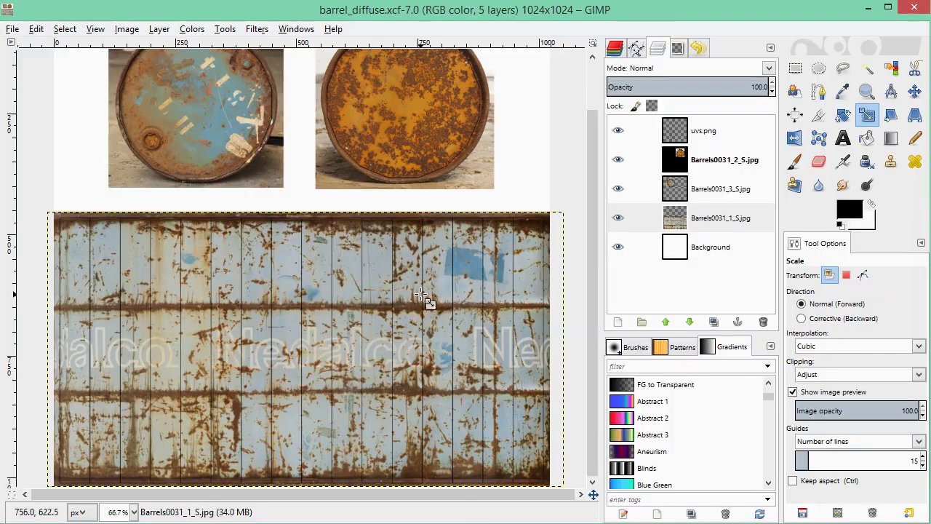
pyautogui.click(618, 131)
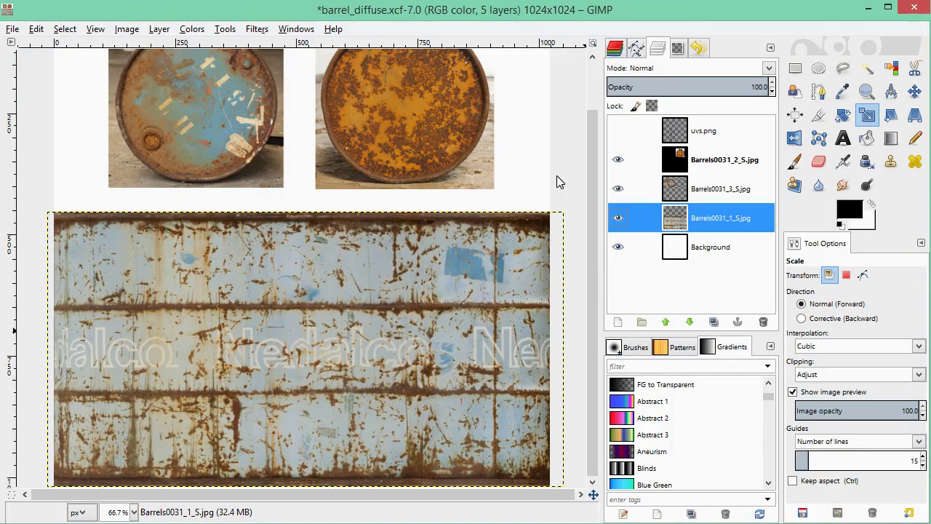
pyautogui.click(13, 29)
pyautogui.click(73, 210)
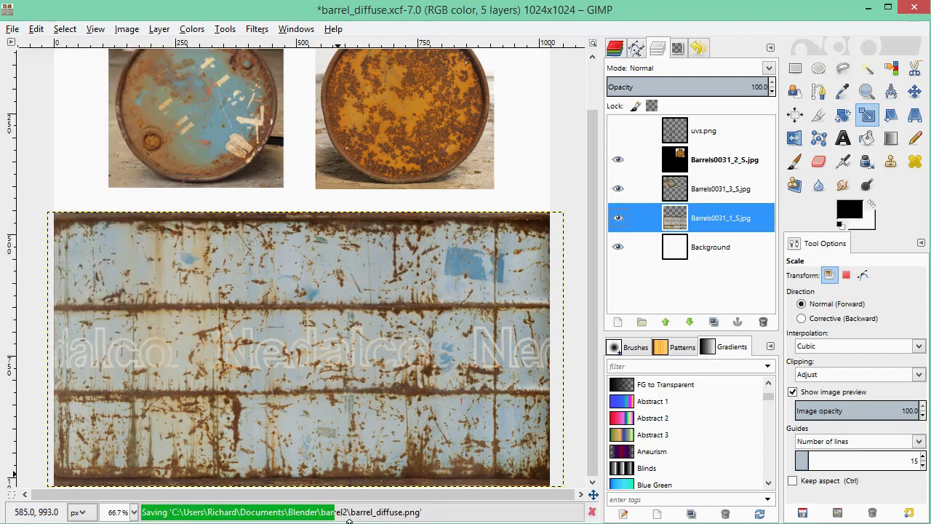
# Switch to Blender, reload the barrel_diffuse image and check the barrel's side seam up close.
pyautogui.hotkey('alt', 'Tab')
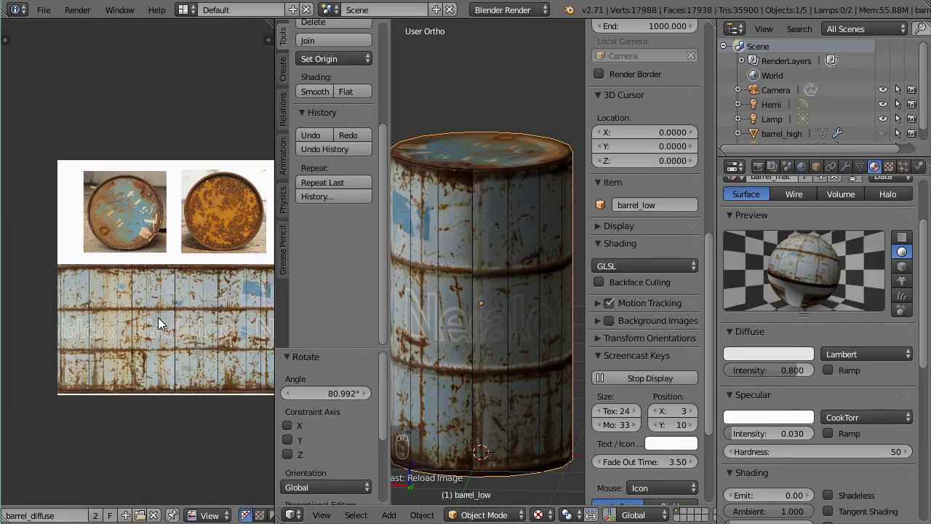
pyautogui.hotkey('alt', 'r')
pyautogui.hotkey('alt', 'r')
pyautogui.hotkey('alt', 'r')
pyautogui.scroll(3, 360, 291)
pyautogui.scroll(7, 519, 296)
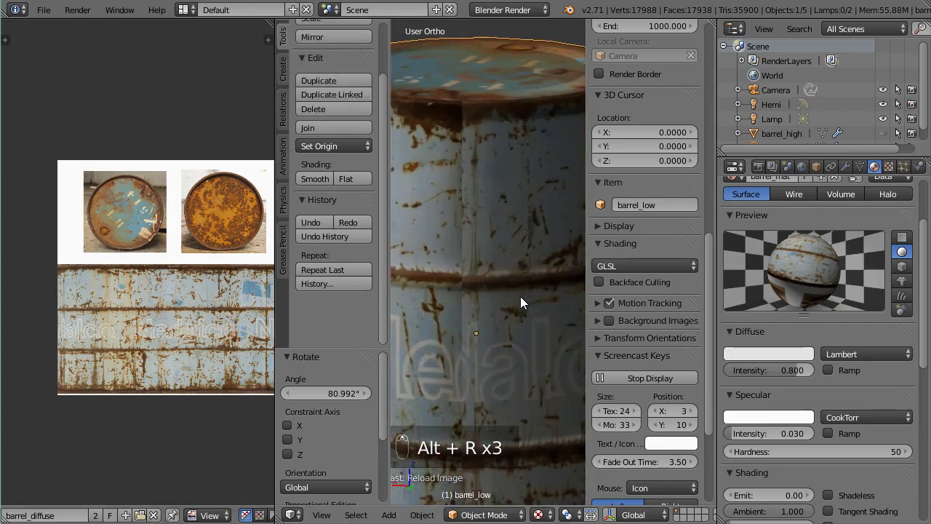
# Merge the image editor area into the 3D view so that the barrel view fills the space.
pyautogui.scroll(-7, 516, 297)
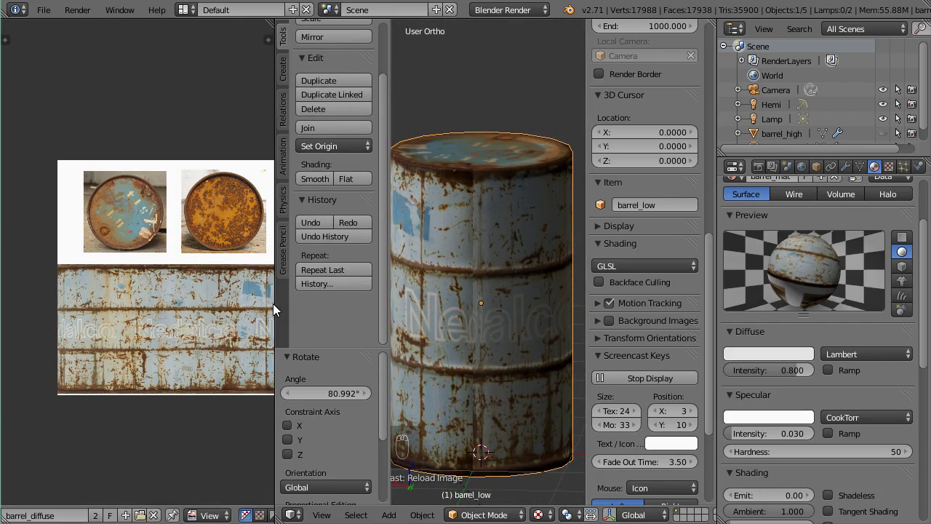
pyautogui.moveTo(169, 278); pyautogui.dragTo(126, 277)
pyautogui.moveTo(275, 515); pyautogui.dragTo(242, 466)
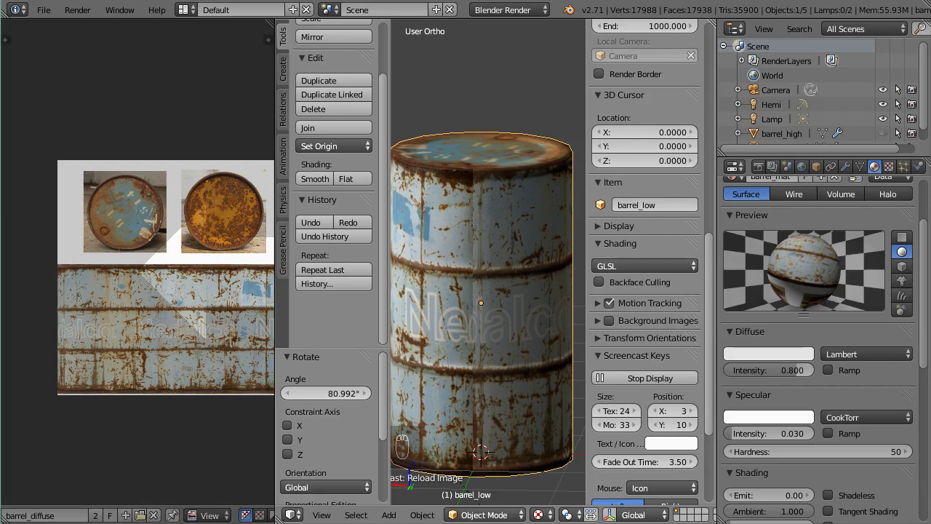
pyautogui.moveTo(264, 515); pyautogui.dragTo(240, 443)
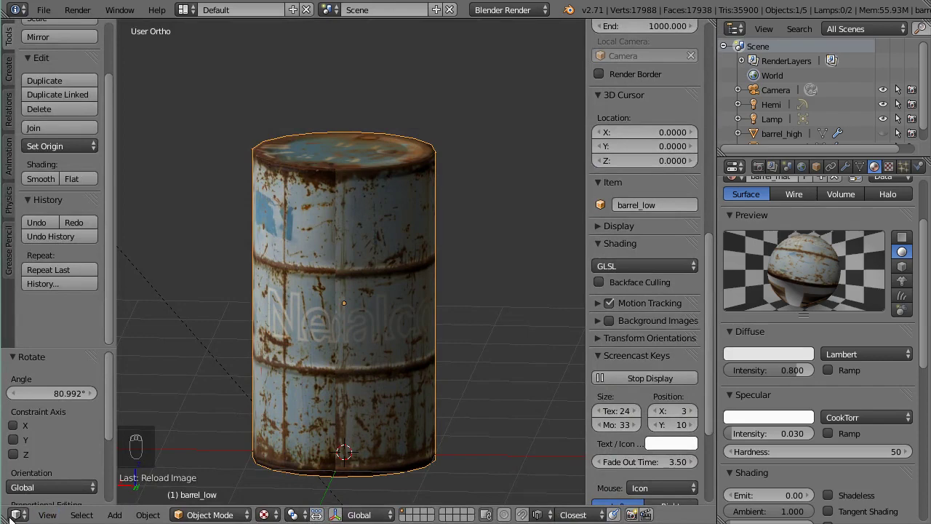
# Split the 3D view, set the new area to the UV/Image Editor and maximize the barrel's 3D view.
pyautogui.moveTo(10, 518); pyautogui.dragTo(224, 517)
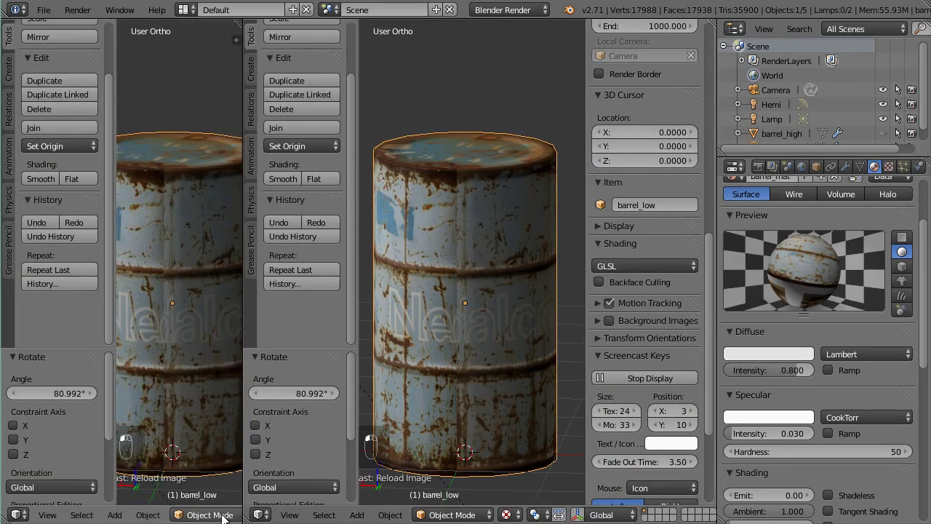
pyautogui.click(16, 514)
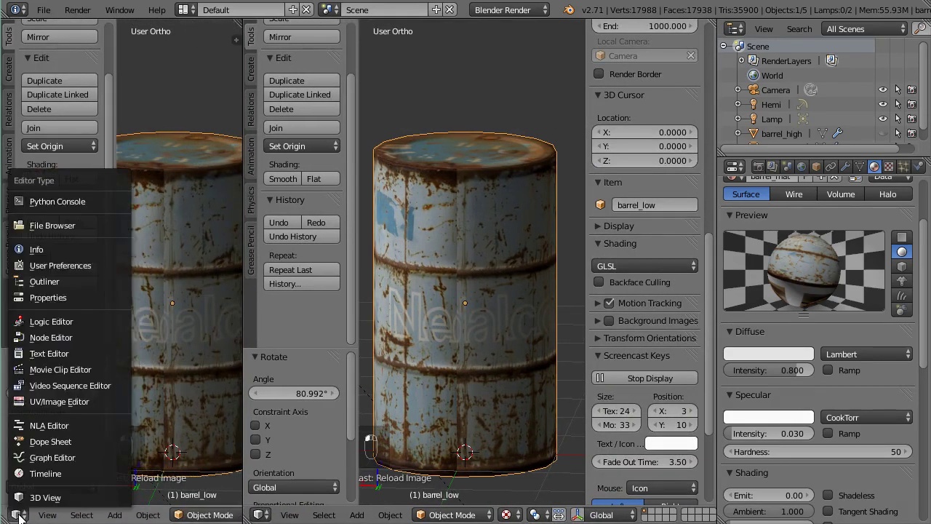
pyautogui.click(82, 404)
pyautogui.hotkey('shift', 'space')
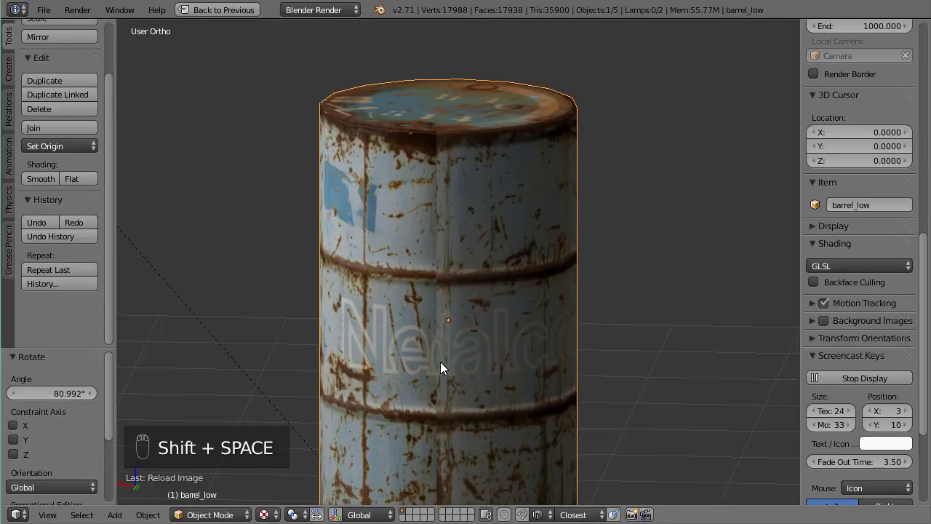
# Check the whole low-poly barrel and its side seam, and switch the barrel to Texture Paint mode.
pyautogui.scroll(-2, 440, 366)
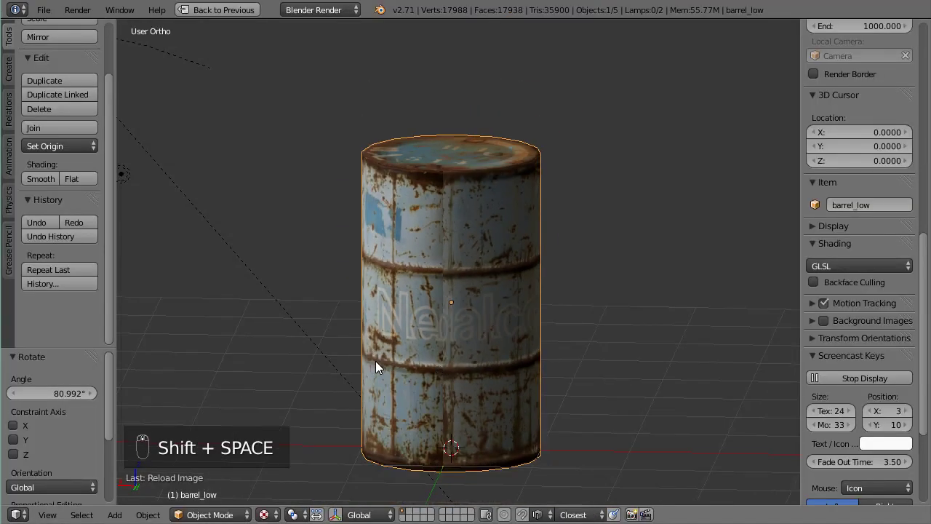
pyautogui.scroll(2, 465, 339)
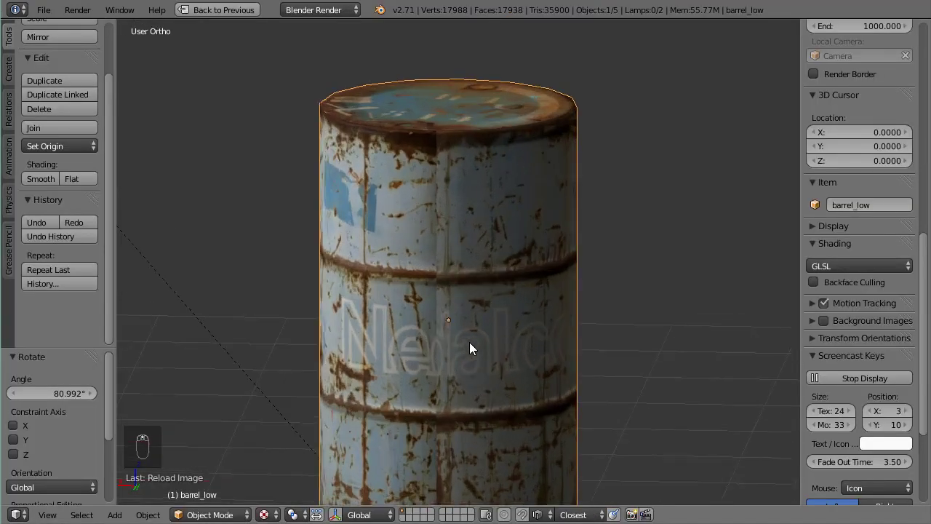
pyautogui.scroll(-2, 471, 340)
pyautogui.moveTo(473, 338)
pyautogui.mouseDown(button='middle')
pyautogui.moveTo(502, 432)
pyautogui.moveTo(500, 391)
pyautogui.moveTo(440, 313)
pyautogui.moveTo(395, 291)
pyautogui.moveTo(400, 267)
pyautogui.moveTo(474, 390)
pyautogui.moveTo(472, 330)
pyautogui.mouseUp(button='middle')
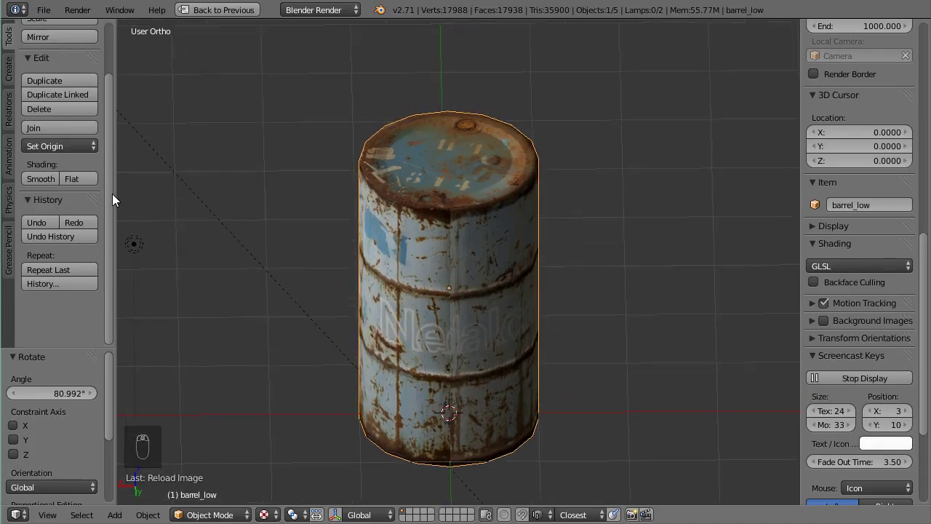
pyautogui.scroll(3, 112, 193)
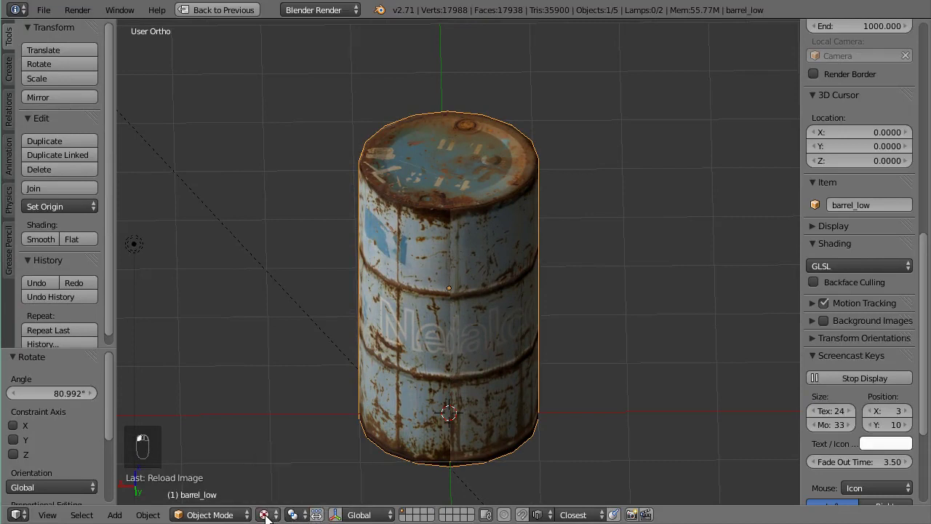
pyautogui.click(214, 515)
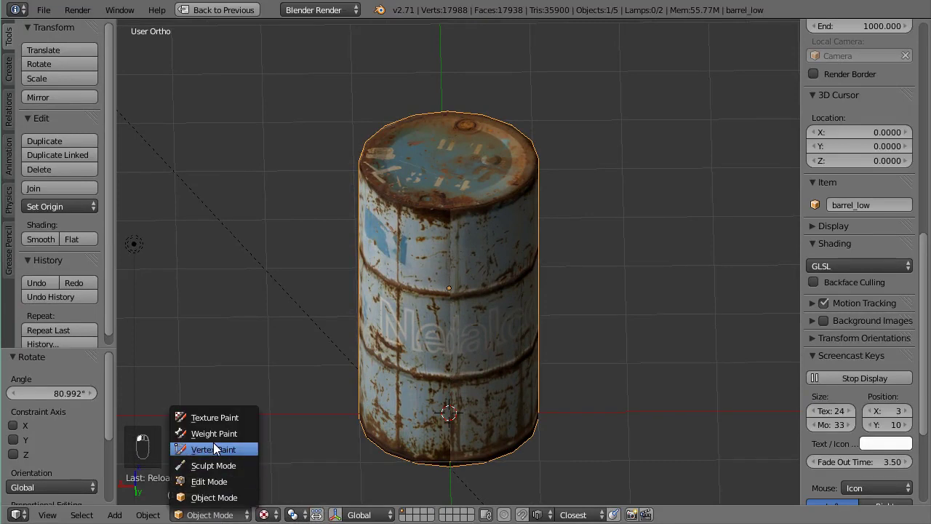
pyautogui.click(211, 416)
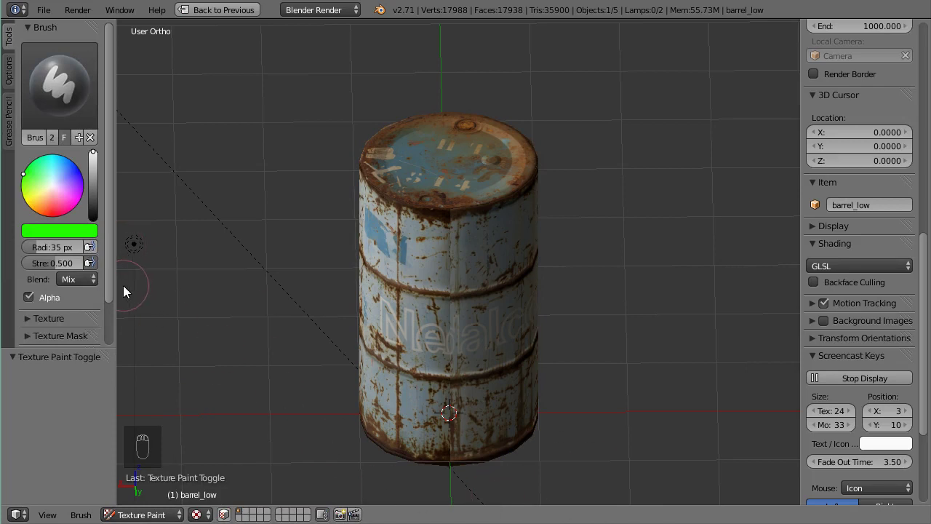
# Choose the Clone brush for texture painting.
pyautogui.click(51, 99)
pyautogui.click(51, 98)
pyautogui.click(44, 95)
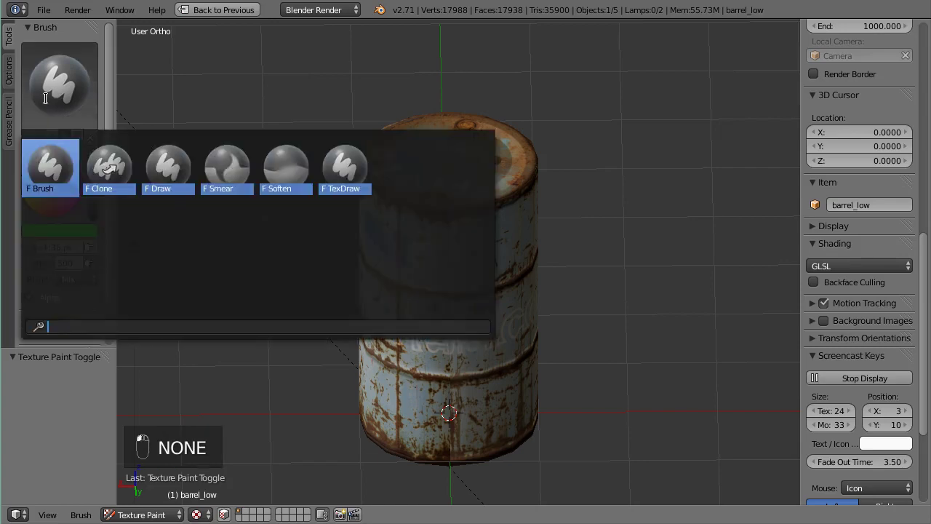
pyautogui.click(108, 163)
# Set the clone source on the light paint between the blue patch and the seam on the barrel's upper section.
pyautogui.moveTo(497, 316); pyautogui.dragTo(557, 320, button='middle')
pyautogui.scroll(5, 515, 271)
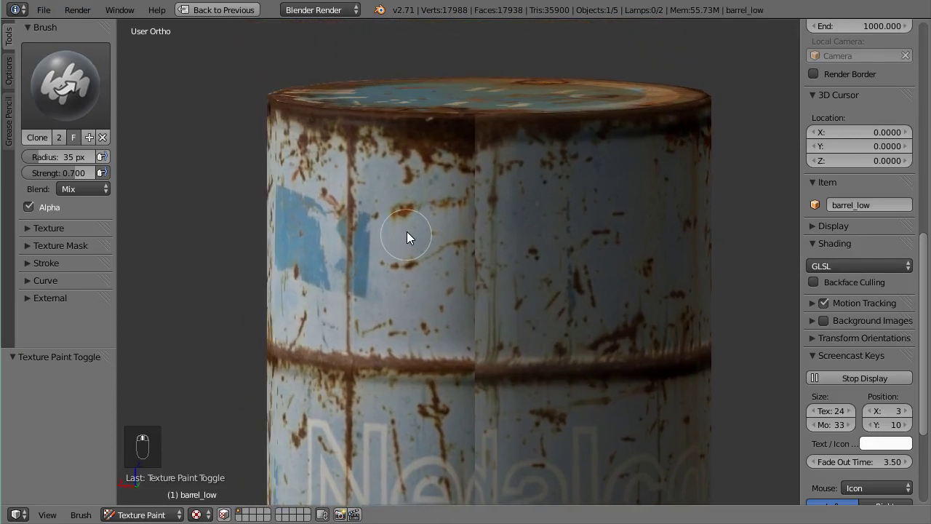
pyautogui.keyDown('ctrl'); pyautogui.click(430, 229); pyautogui.keyUp('ctrl')
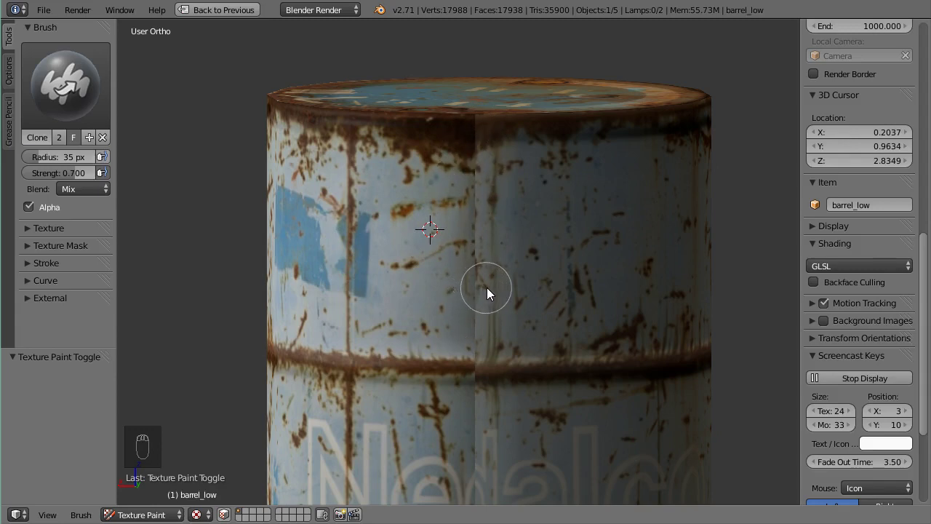
# Examine the barrel's vertical seam from several angles and distances, comparing the brightness on both sides.
pyautogui.scroll(-2, 486, 288)
pyautogui.scroll(5, 502, 251)
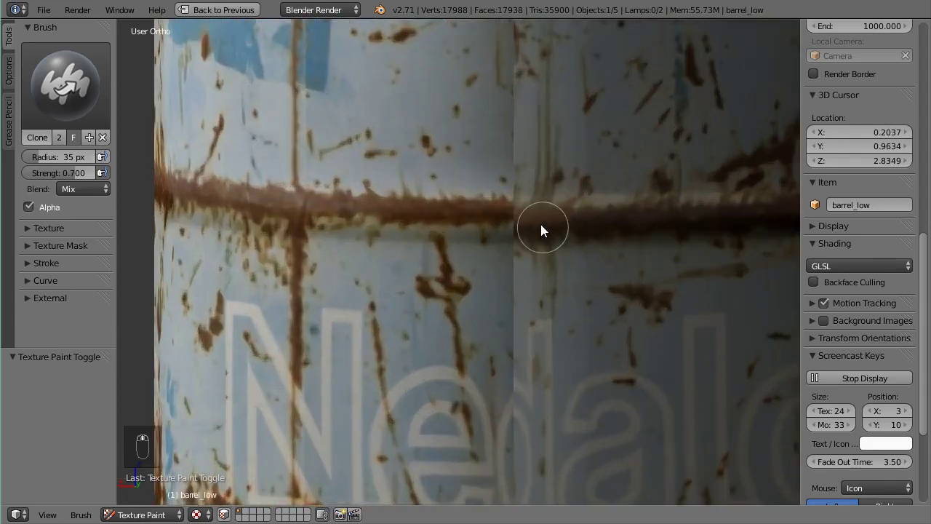
pyautogui.scroll(-1, 517, 208)
pyautogui.scroll(-2, 517, 208)
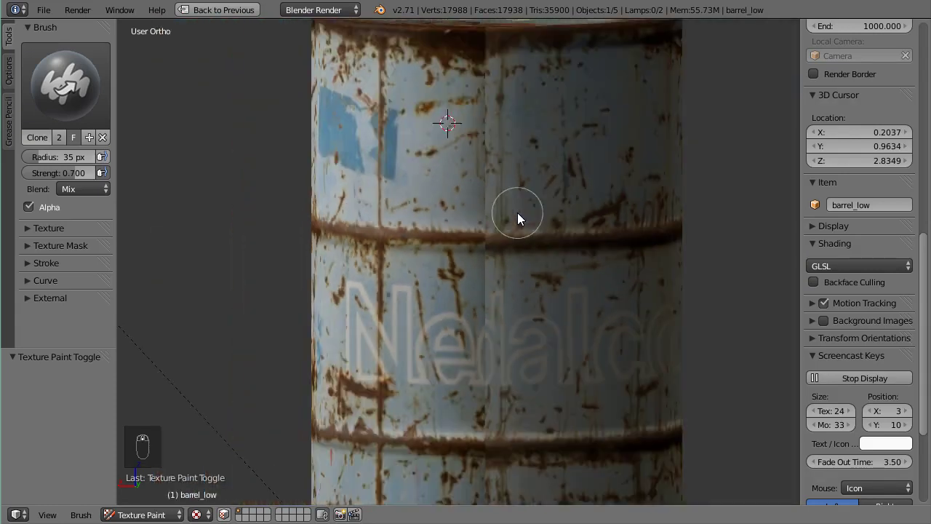
pyautogui.scroll(2, 540, 241)
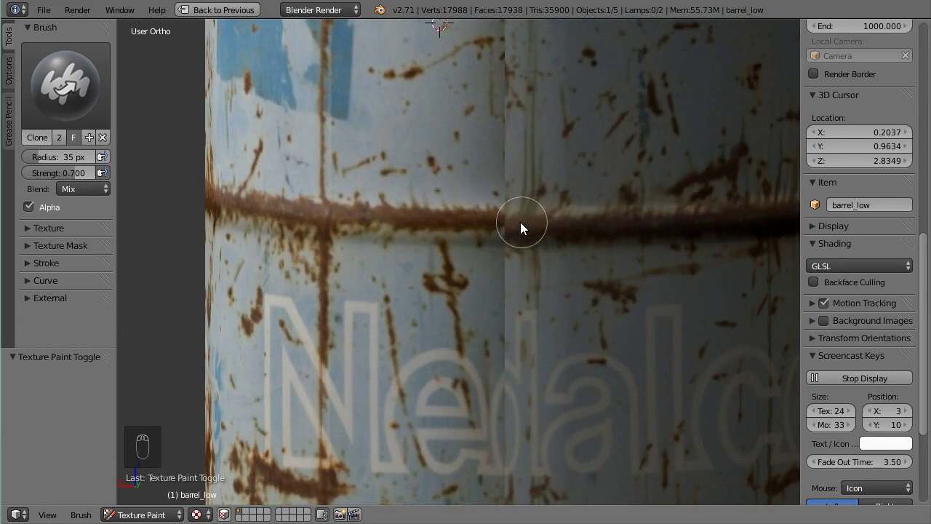
pyautogui.scroll(-3, 514, 219)
pyautogui.keyDown('shift'); pyautogui.moveTo(518, 216); pyautogui.dragTo(507, 323, button='middle'); pyautogui.keyUp('shift')
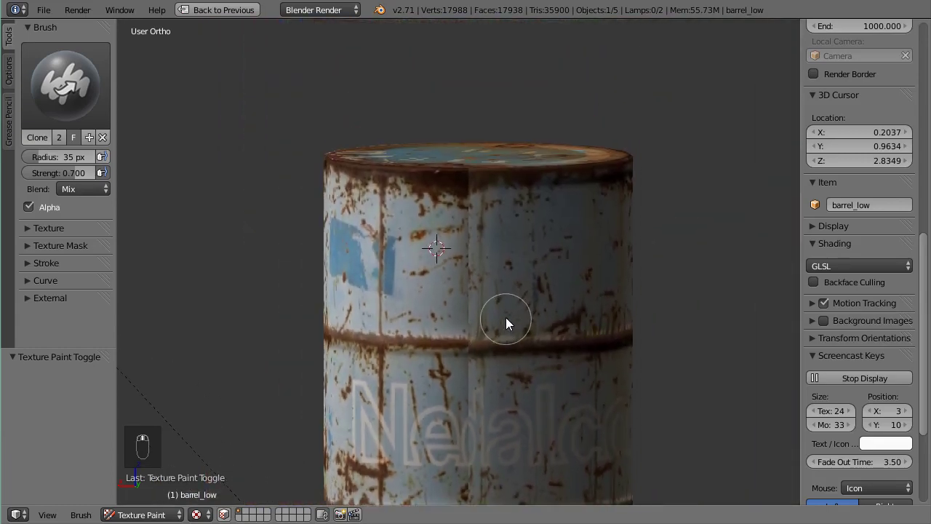
pyautogui.scroll(3, 509, 313)
pyautogui.scroll(-6, 477, 211)
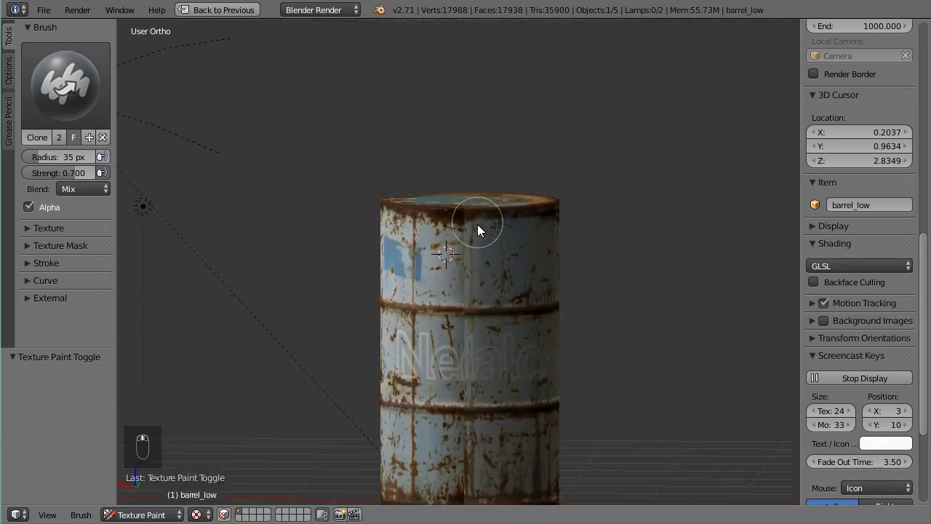
pyautogui.scroll(-3, 478, 224)
pyautogui.moveTo(480, 227); pyautogui.dragTo(478, 262, button='middle')
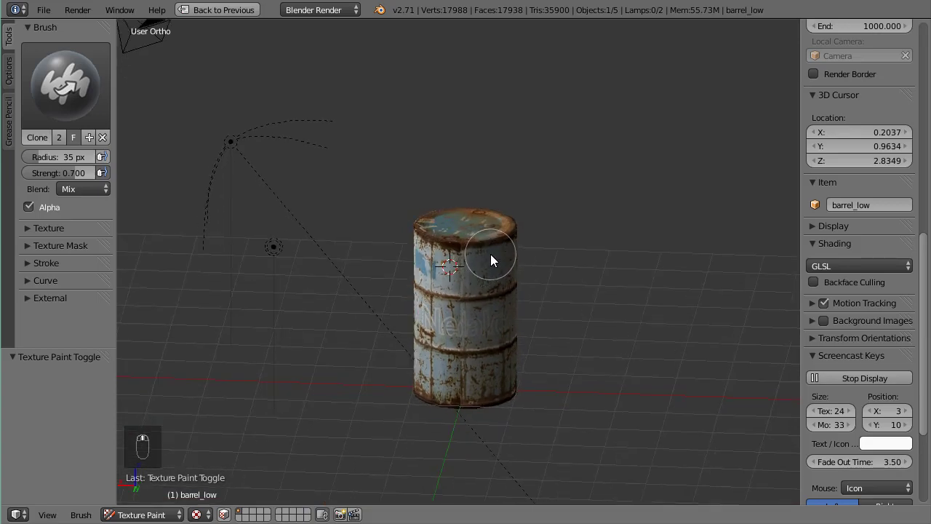
pyautogui.scroll(8, 491, 254)
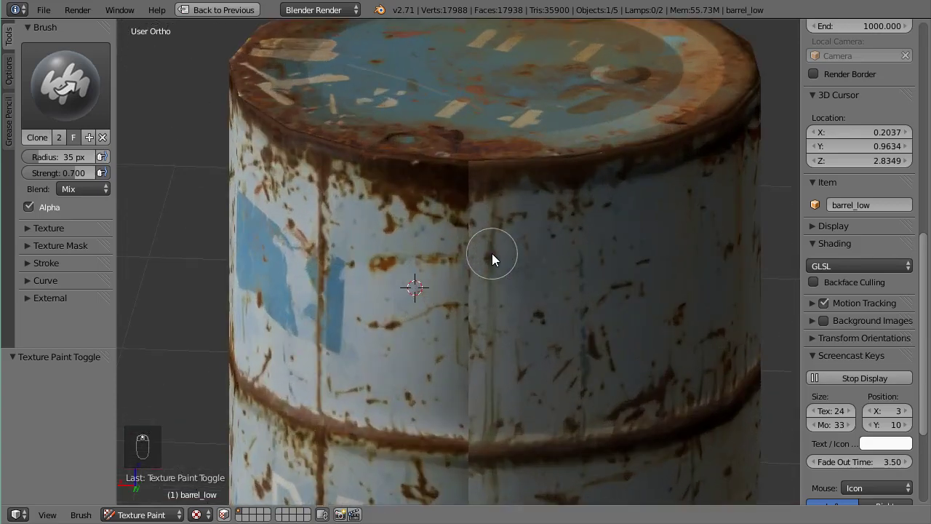
pyautogui.scroll(-6, 491, 253)
pyautogui.moveTo(547, 230); pyautogui.dragTo(530, 254, button='middle')
pyautogui.scroll(6, 530, 253)
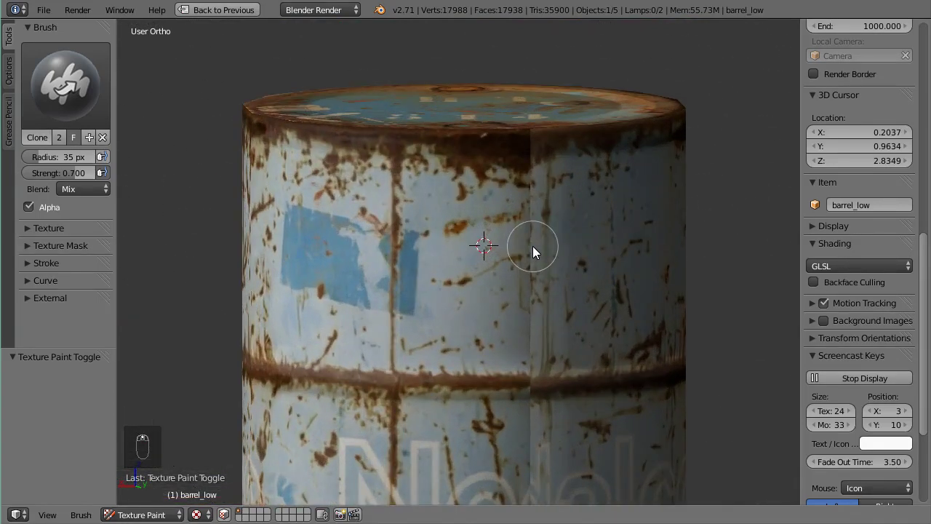
pyautogui.scroll(2, 533, 245)
pyautogui.scroll(-2, 533, 242)
pyautogui.moveTo(477, 241); pyautogui.dragTo(548, 258, button='middle')
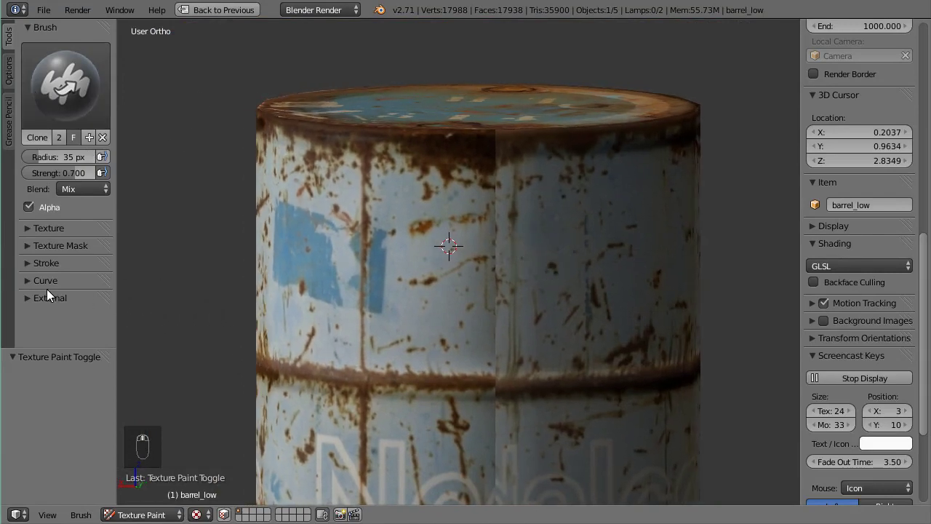
# Set the Clone brush radius to 52 px and its strength to about 0.309.
pyautogui.press('f')
pyautogui.click(560, 293)
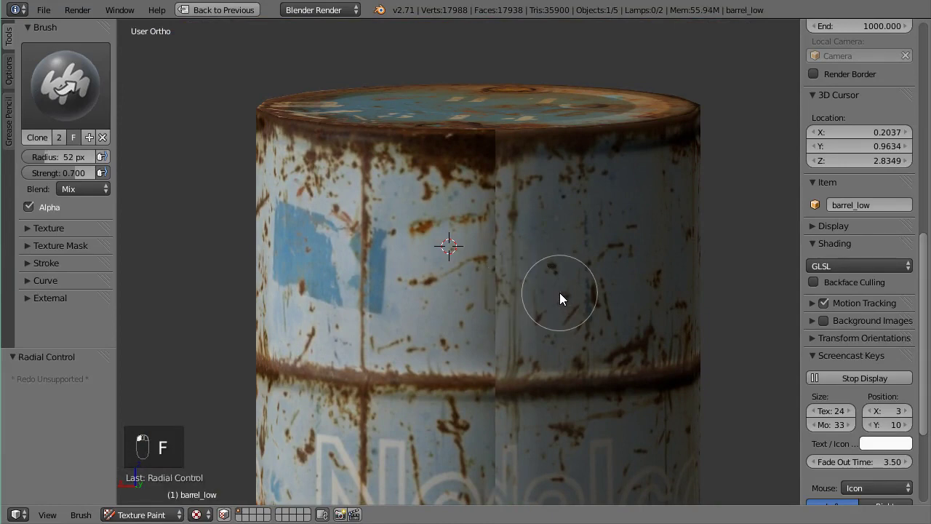
pyautogui.hotkey('shift', 'f')
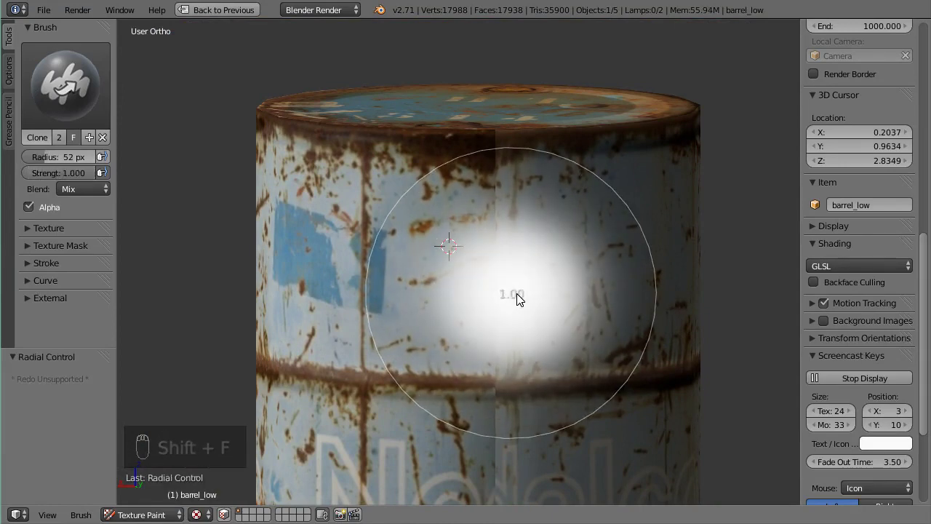
pyautogui.click(619, 296)
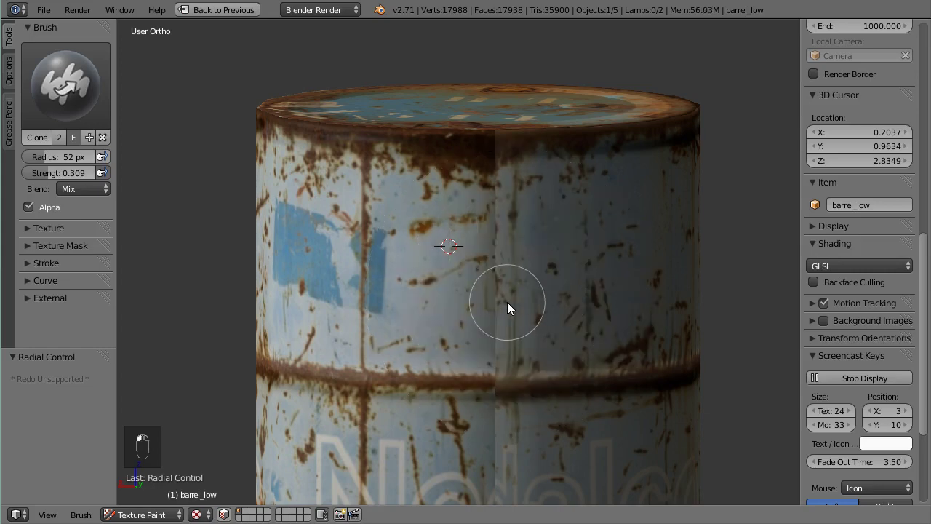
# Reduce the Clone brush radius to 28 px for work on the seam just below the barrel's upper rim.
pyautogui.scroll(2, 507, 302)
pyautogui.scroll(-1, 551, 284)
pyautogui.keyDown('shift'); pyautogui.moveTo(550, 293); pyautogui.dragTo(513, 361, button='middle'); pyautogui.keyUp('shift')
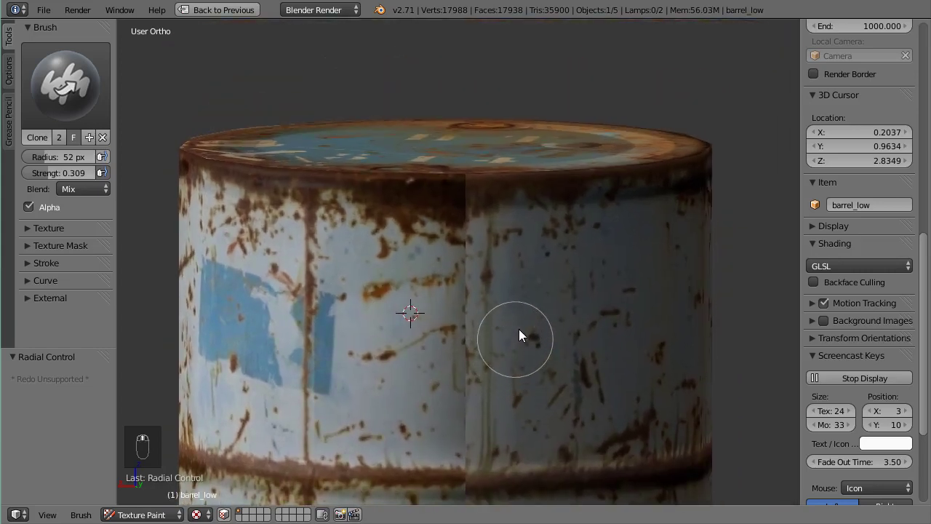
pyautogui.moveTo(518, 296)
pyautogui.mouseDown(button='middle')
pyautogui.moveTo(510, 290)
pyautogui.moveTo(508, 371)
pyautogui.mouseUp(button='middle')
pyautogui.scroll(2, 510, 291)
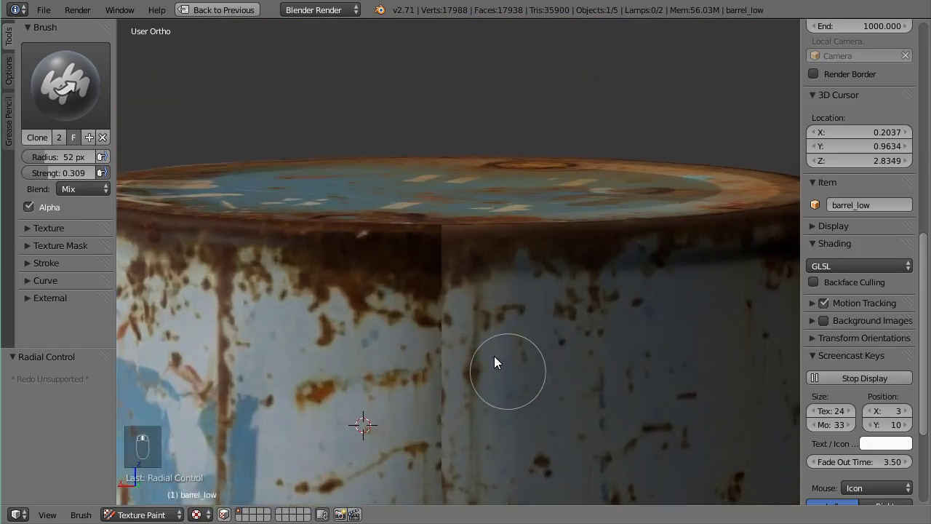
pyautogui.press('f')
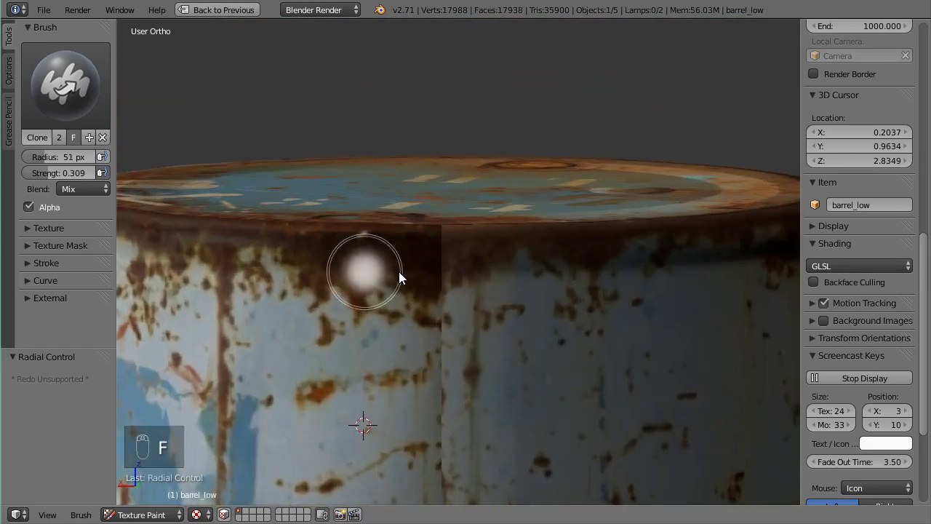
pyautogui.click(385, 272)
# Orbit from the front orthographic view around the barrel until the seam faces straight on, then examine it up close below the upper rim.
pyautogui.scroll(2, 478, 285)
pyautogui.moveTo(470, 285); pyautogui.dragTo(461, 275, button='middle')
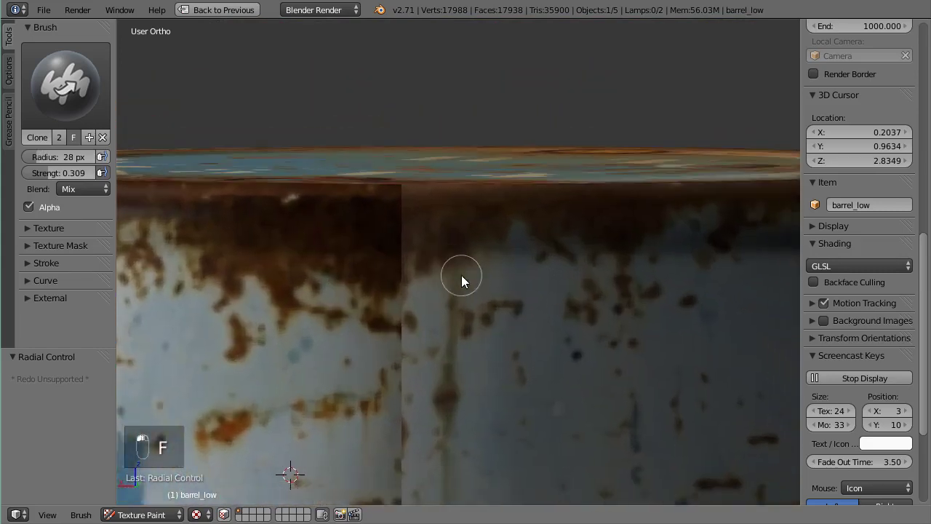
pyautogui.press('KP_1')
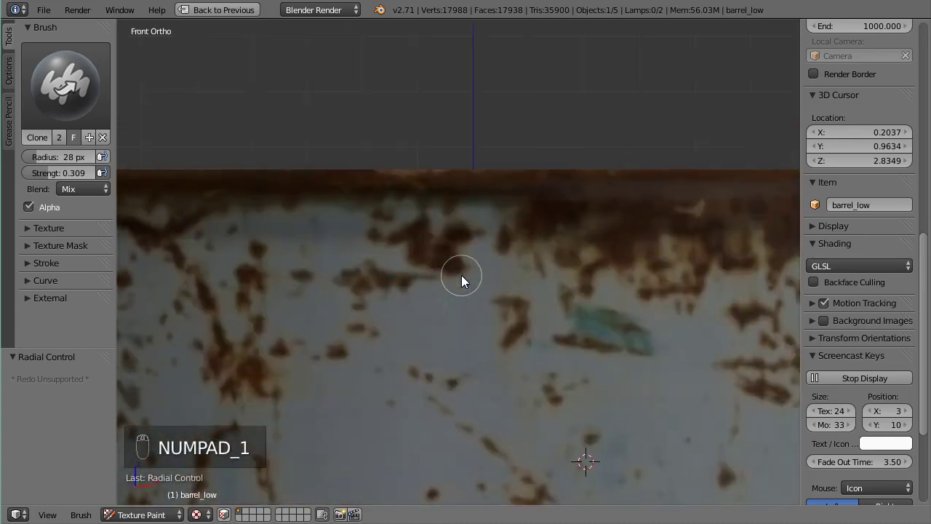
pyautogui.press('KP_6')
pyautogui.press('KP_6')
pyautogui.press('KP_6')
pyautogui.press('KP_6')
pyautogui.press('KP_6')
pyautogui.press('KP_6')
pyautogui.press('KP_6')
pyautogui.press('KP_6')
pyautogui.press('KP_6')
pyautogui.press('KP_6')
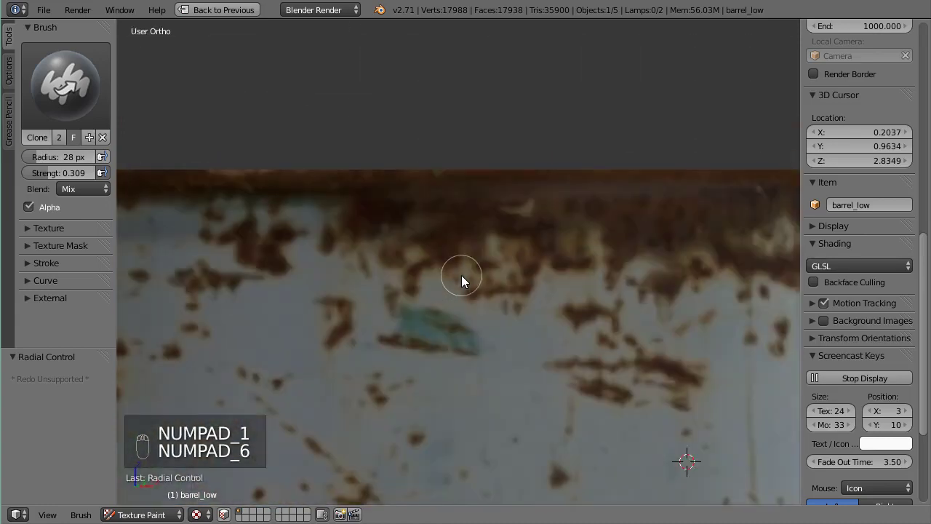
pyautogui.press('KP_6')
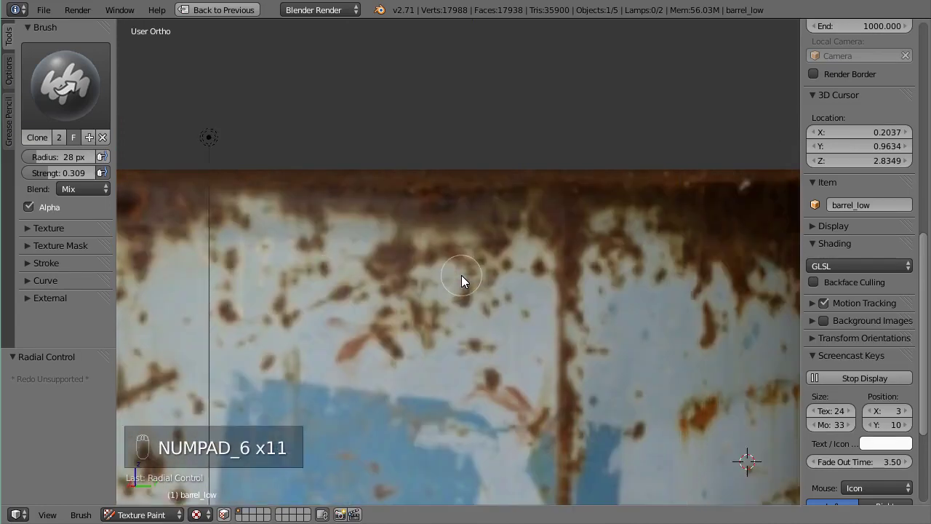
pyautogui.scroll(-6, 461, 274)
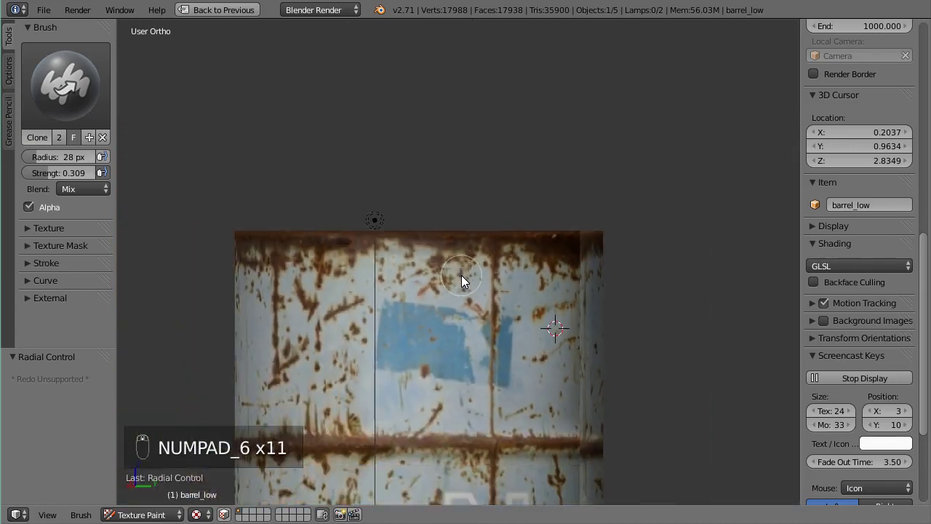
pyautogui.press('KP_6')
pyautogui.press('KP_6')
pyautogui.press('KP_6')
pyautogui.press('KP_6')
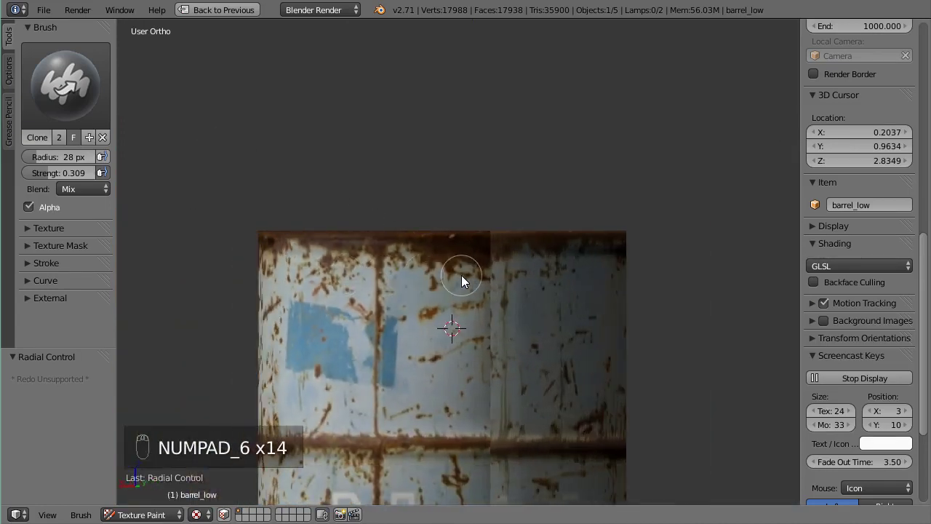
pyautogui.scroll(8, 461, 275)
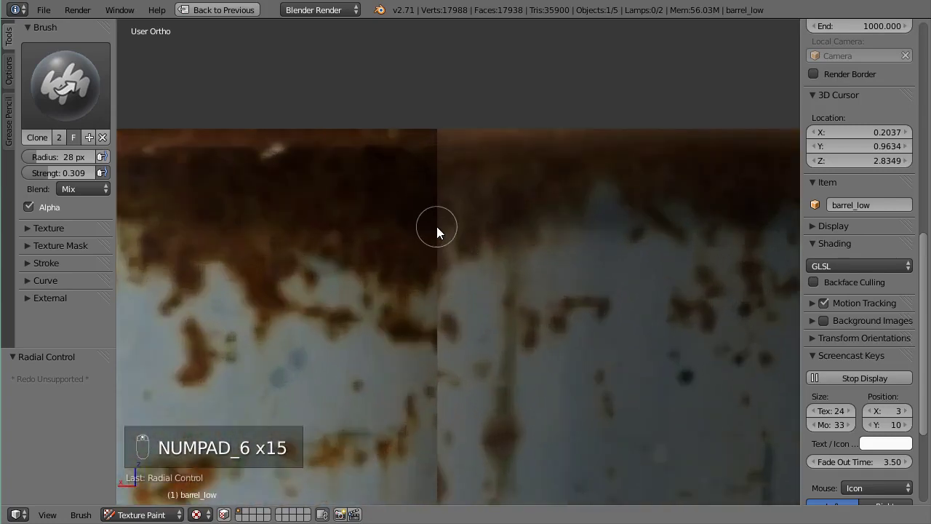
# Clone dark rust from several source points on the brighter side over the seam just below the barrel's upper rim.
pyautogui.scroll(-3, 436, 226)
pyautogui.keyDown('ctrl'); pyautogui.click(371, 216); pyautogui.keyUp('ctrl')
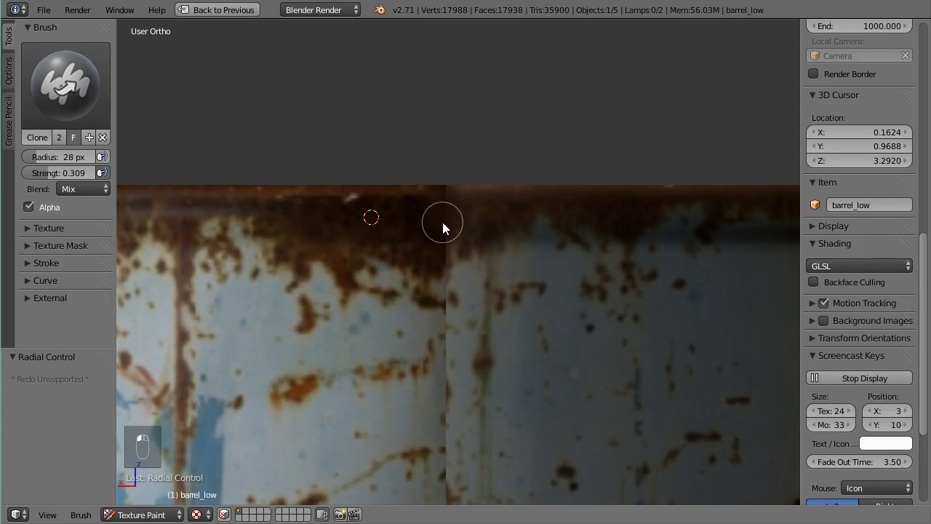
pyautogui.keyDown('ctrl'); pyautogui.click(409, 245); pyautogui.keyUp('ctrl')
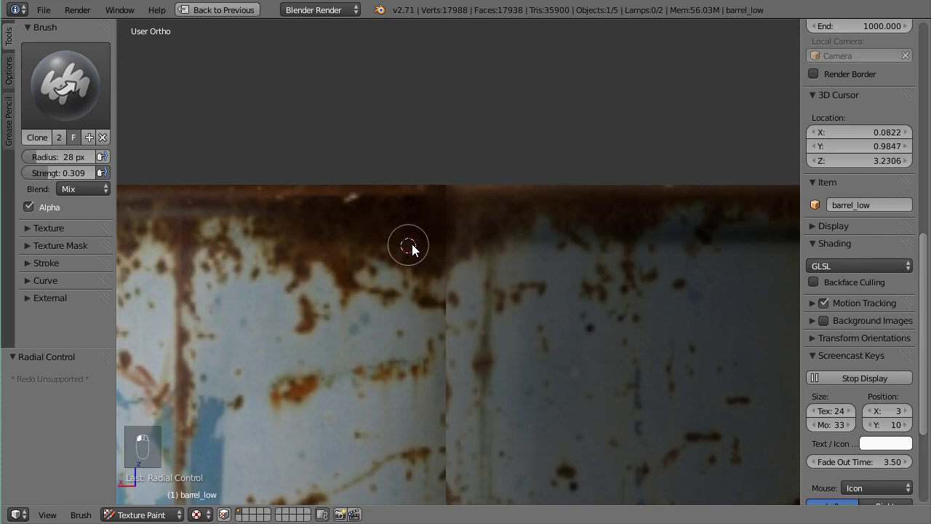
pyautogui.keyDown('ctrl'); pyautogui.click(390, 210); pyautogui.keyUp('ctrl')
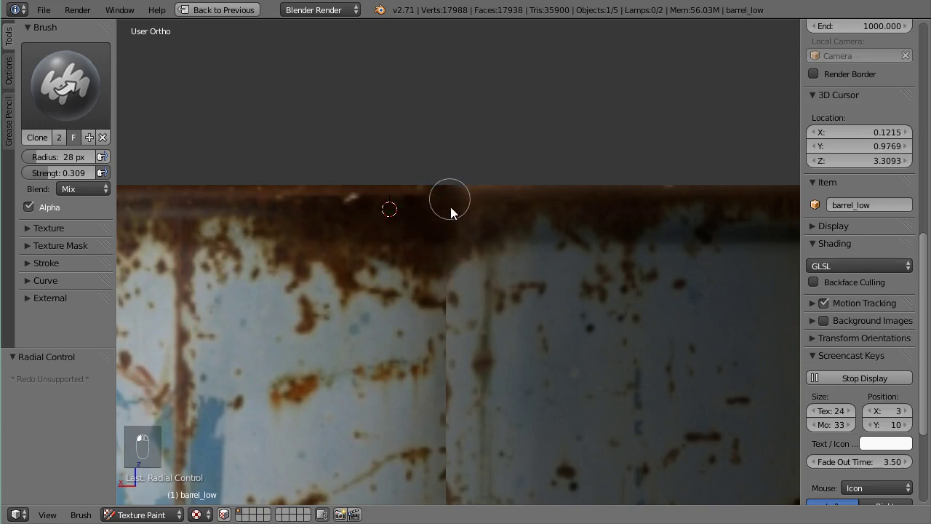
# Clone paint from two source points on the darker side over the seam where the rim's rust meets the light paint.
pyautogui.scroll(-1, 465, 283)
pyautogui.scroll(3, 485, 309)
pyautogui.keyDown('shift'); pyautogui.moveTo(486, 310); pyautogui.dragTo(473, 207, button='middle'); pyautogui.keyUp('shift')
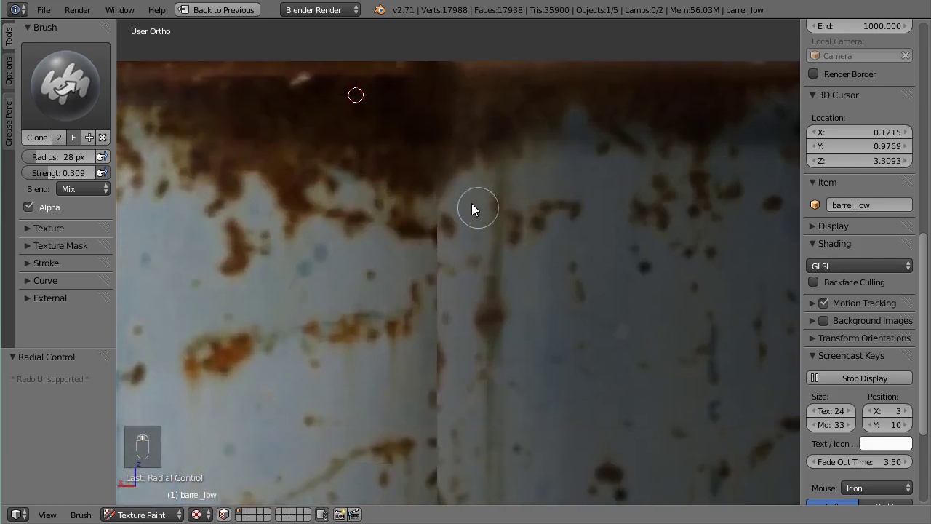
pyautogui.keyDown('ctrl'); pyautogui.click(474, 197); pyautogui.keyUp('ctrl')
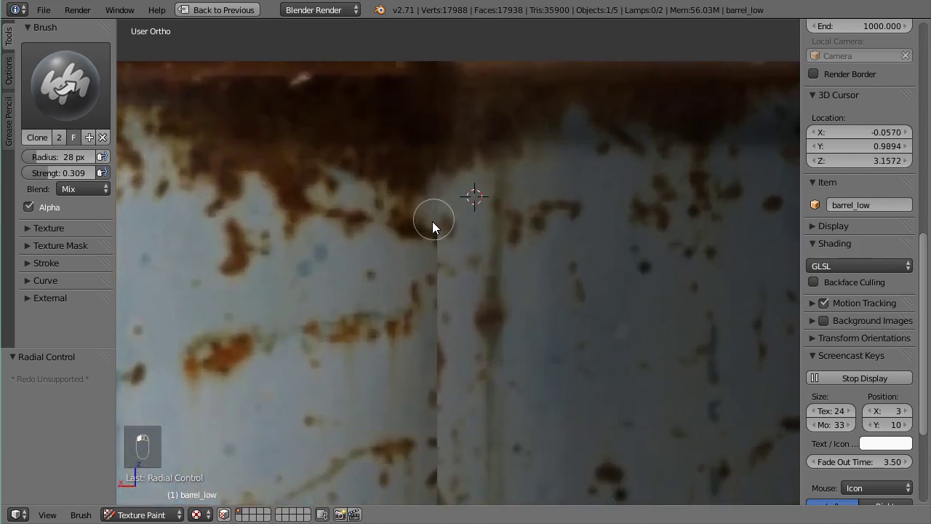
pyautogui.keyDown('ctrl'); pyautogui.click(468, 249); pyautogui.keyUp('ctrl')
# Clone shaded paint from the darker side down the upper section's seam with a 96 px brush at strength 0.751.
pyautogui.scroll(-2, 474, 309)
pyautogui.scroll(-1, 474, 289)
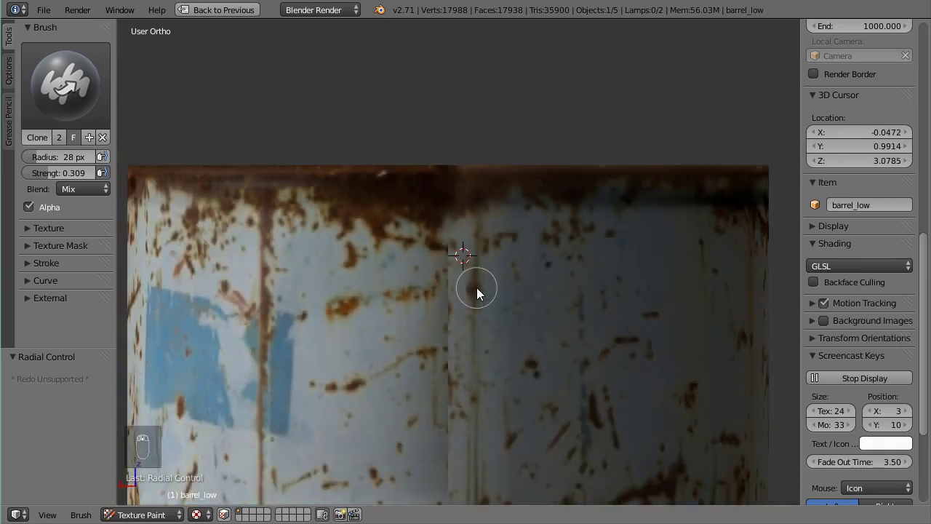
pyautogui.press('f')
pyautogui.click(544, 302)
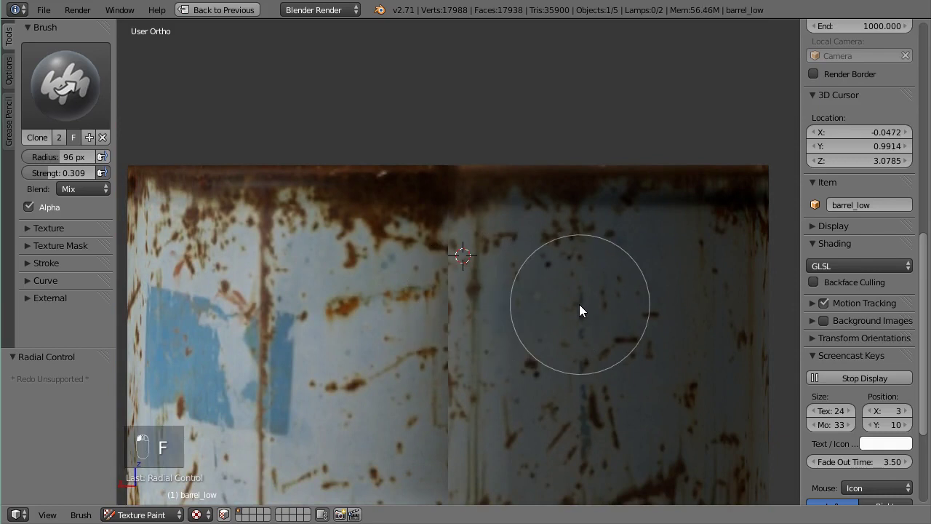
pyautogui.keyDown('ctrl'); pyautogui.click(599, 306); pyautogui.keyUp('ctrl')
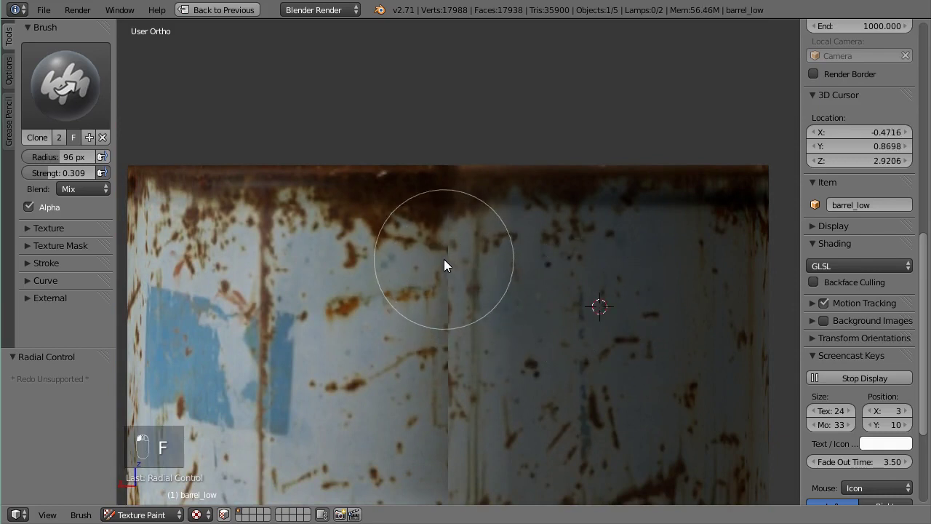
pyautogui.hotkey('shift', 'f')
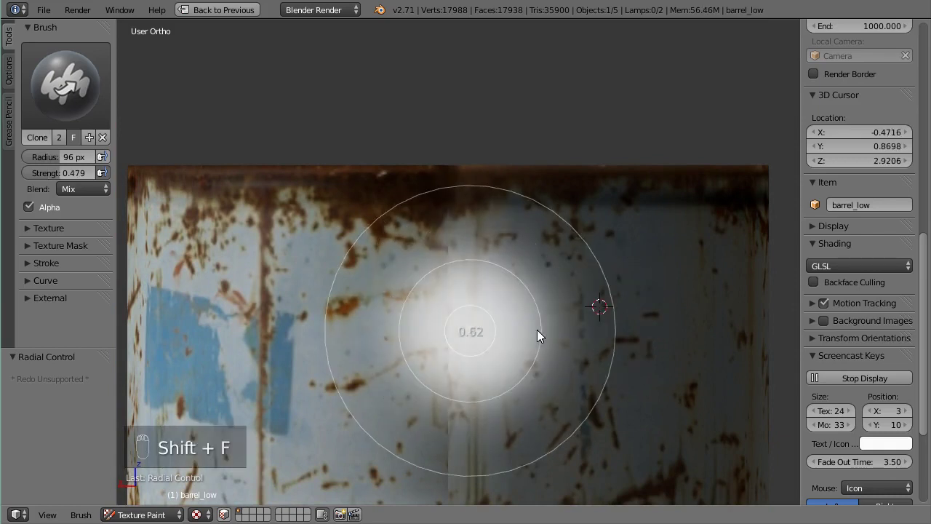
pyautogui.click(523, 328)
pyautogui.moveTo(452, 279)
pyautogui.mouseDown()
pyautogui.moveTo(447, 257)
pyautogui.moveTo(457, 283)
pyautogui.moveTo(444, 385)
pyautogui.moveTo(447, 348)
pyautogui.mouseUp()
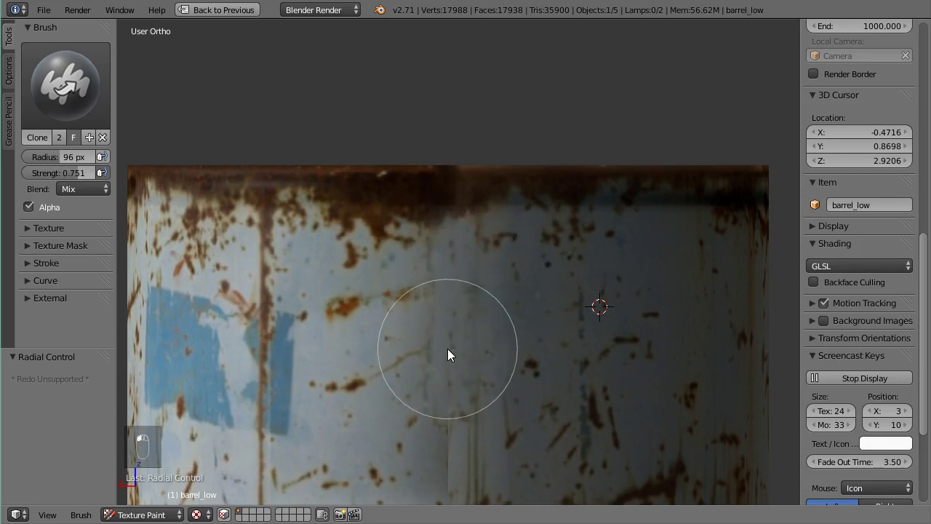
# Set the Clone brush radius to 47 px and strength to 0.418 for the seam around the upper raised band.
pyautogui.scroll(-2, 448, 351)
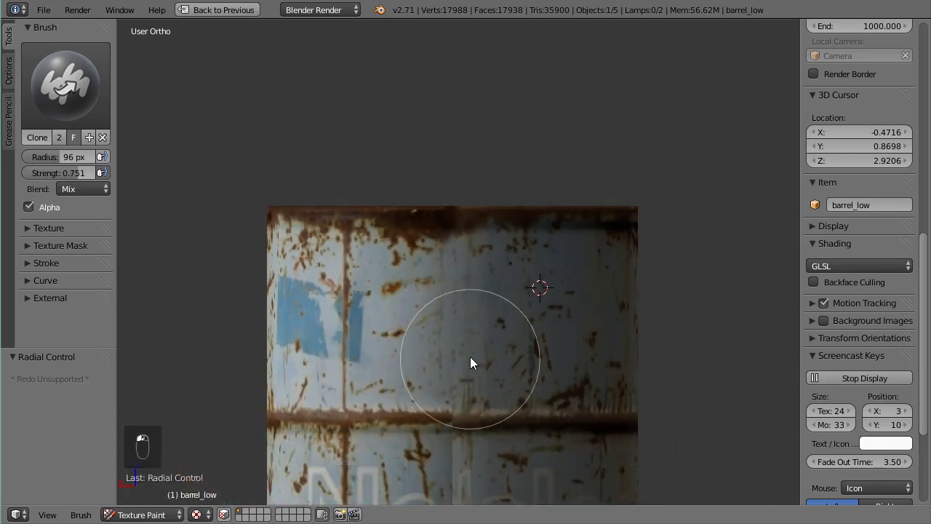
pyautogui.keyDown('shift'); pyautogui.moveTo(470, 356); pyautogui.dragTo(470, 280, button='middle'); pyautogui.keyUp('shift')
pyautogui.scroll(5, 471, 277)
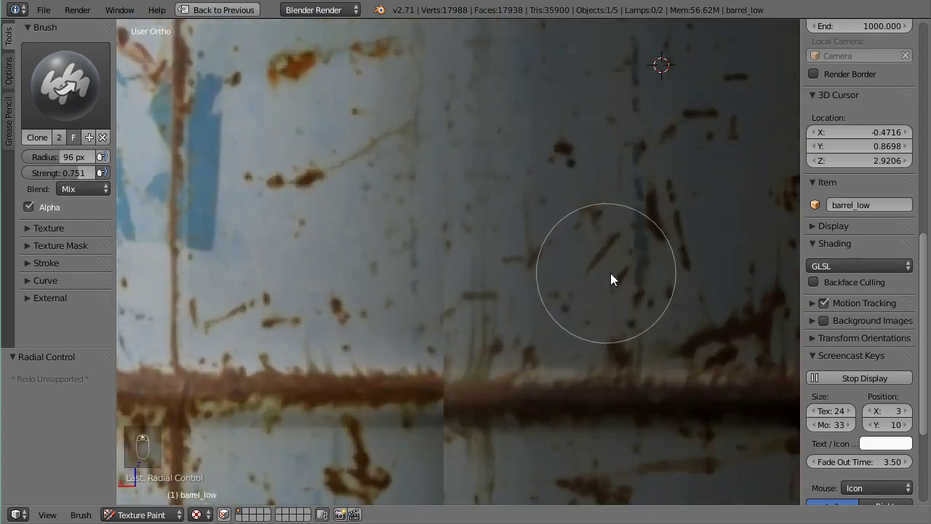
pyautogui.press('f')
pyautogui.click(575, 271)
pyautogui.hotkey('shift', 'f')
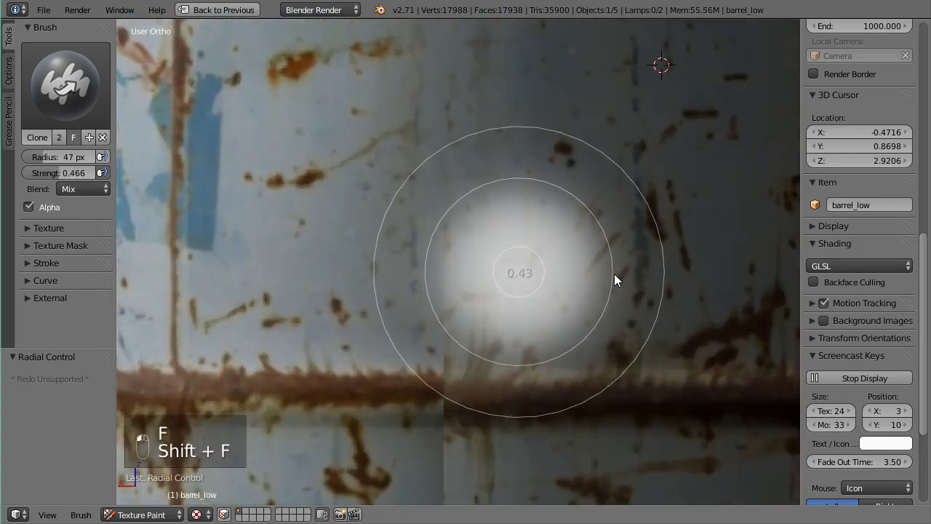
pyautogui.click(614, 273)
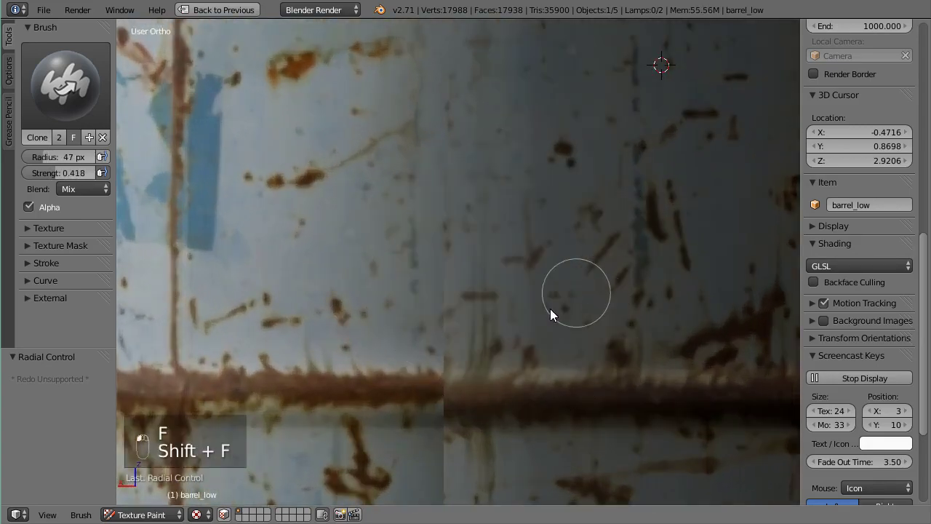
# Clone rust from both sides across the seam on the upper raised band, and darker paint over the seam just above it.
pyautogui.keyDown('ctrl'); pyautogui.click(362, 389); pyautogui.keyUp('ctrl')
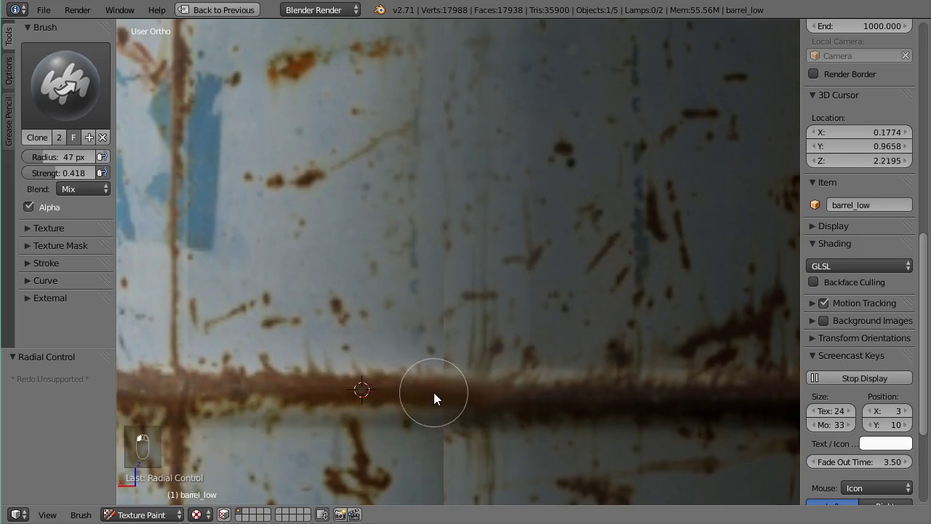
pyautogui.keyDown('ctrl'); pyautogui.click(557, 395); pyautogui.keyUp('ctrl')
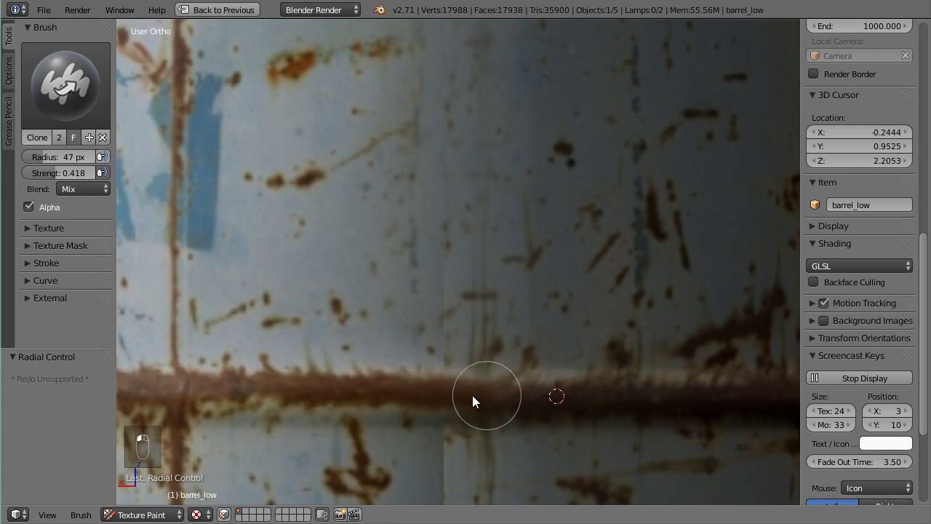
pyautogui.scroll(-4, 487, 386)
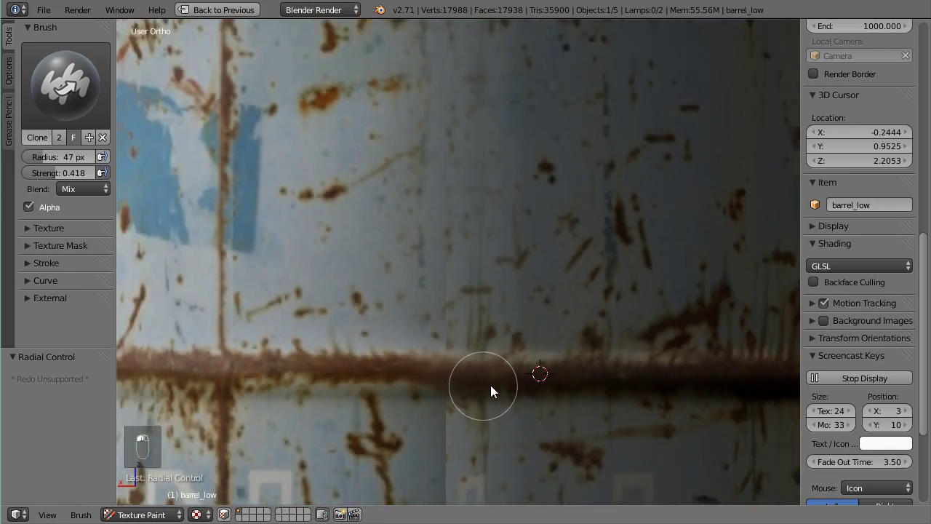
pyautogui.scroll(2, 557, 384)
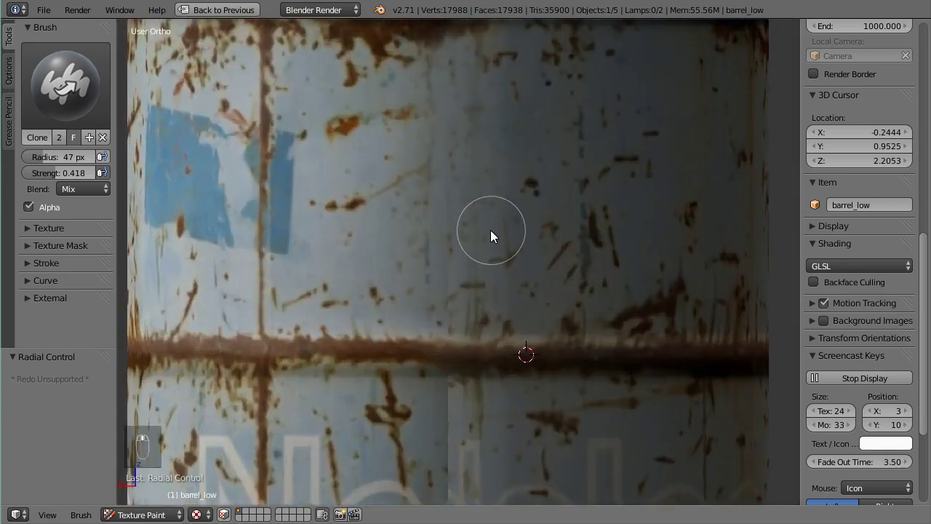
pyautogui.keyDown('ctrl'); pyautogui.click(533, 288); pyautogui.keyUp('ctrl')
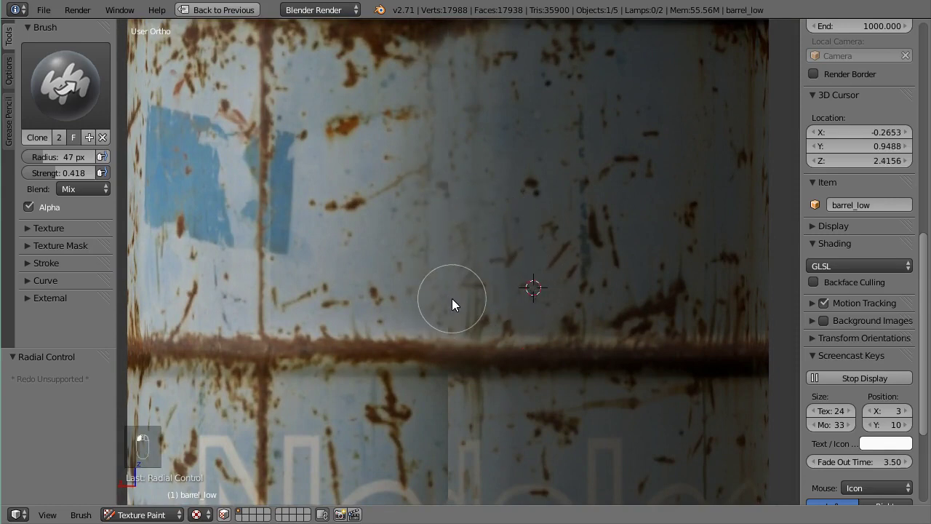
# Clone paint over the seam through the lettered middle section, undo the stray dark stroke, and resample from the darker side above and below the lettering.
pyautogui.scroll(-3, 458, 306)
pyautogui.scroll(3, 511, 386)
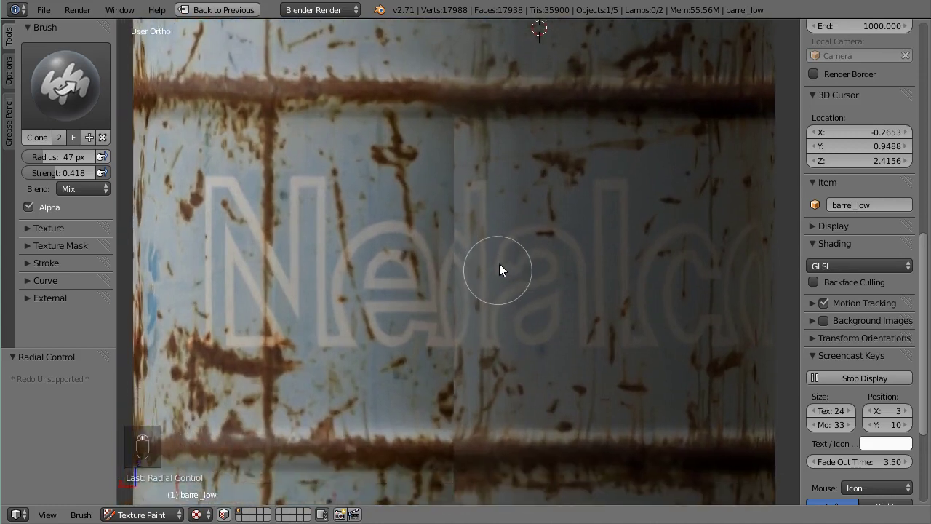
pyautogui.keyDown('ctrl'); pyautogui.click(383, 378); pyautogui.keyUp('ctrl')
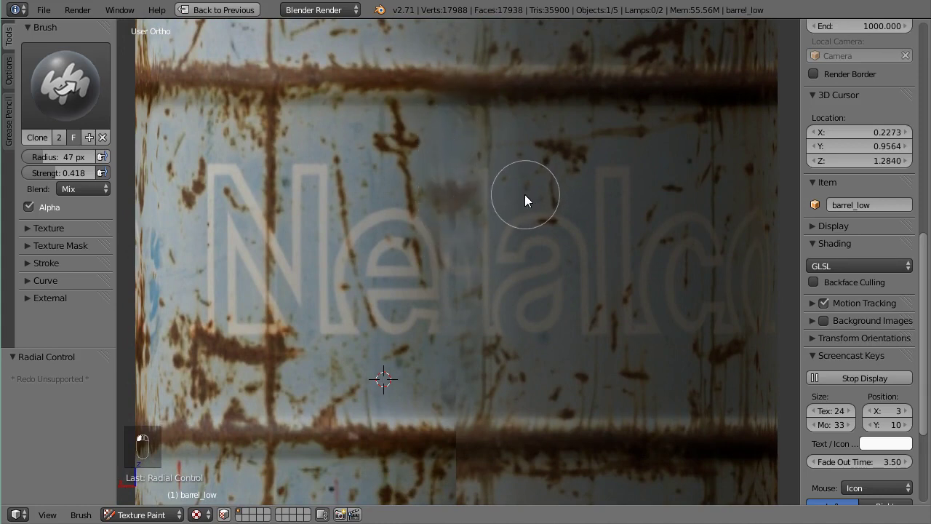
pyautogui.hotkey('ctrl', 'z')
pyautogui.keyDown('ctrl'); pyautogui.click(560, 181); pyautogui.keyUp('ctrl')
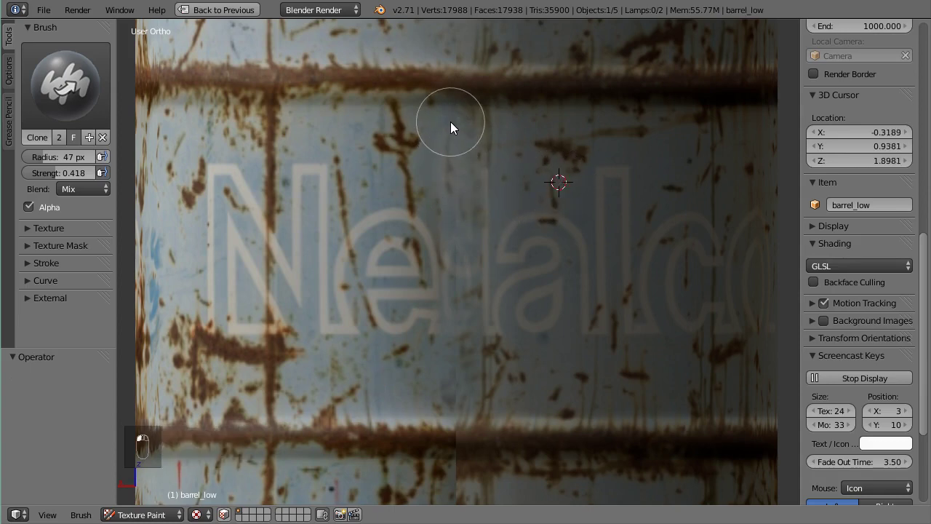
pyautogui.keyDown('ctrl'); pyautogui.click(568, 373); pyautogui.keyUp('ctrl')
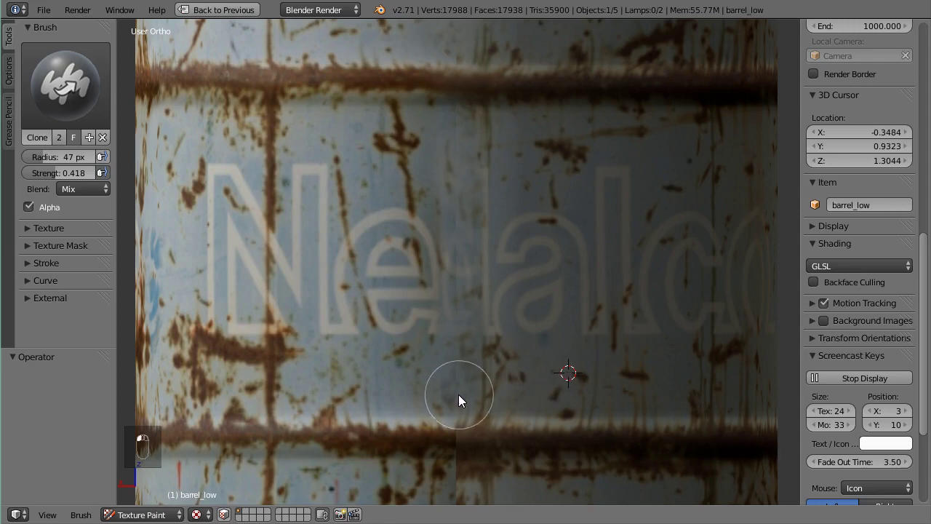
# Clone rust and nearby paint from the brighter side over the seam on and just above the lower raised band.
pyautogui.keyDown('shift'); pyautogui.moveTo(497, 385); pyautogui.dragTo(483, 211, button='middle'); pyautogui.keyUp('shift')
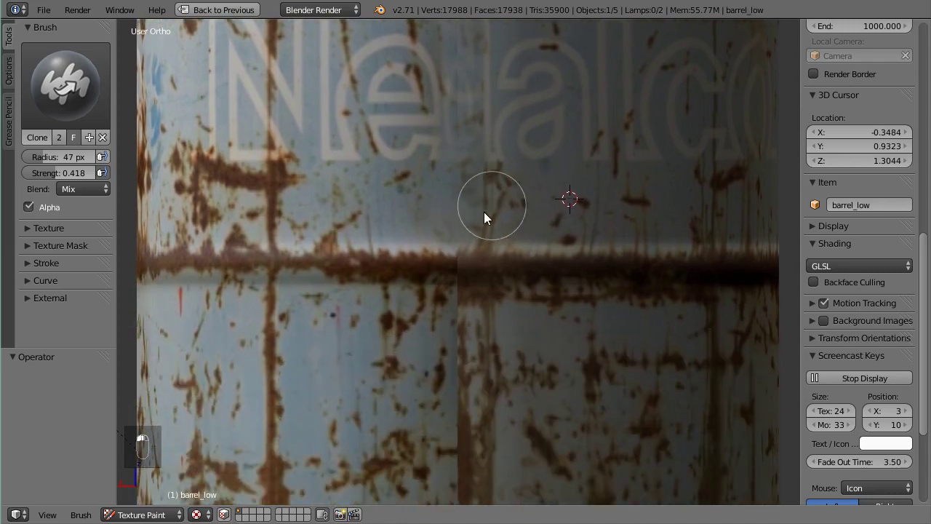
pyautogui.scroll(3, 382, 288)
pyautogui.keyDown('ctrl'); pyautogui.click(371, 268); pyautogui.keyUp('ctrl')
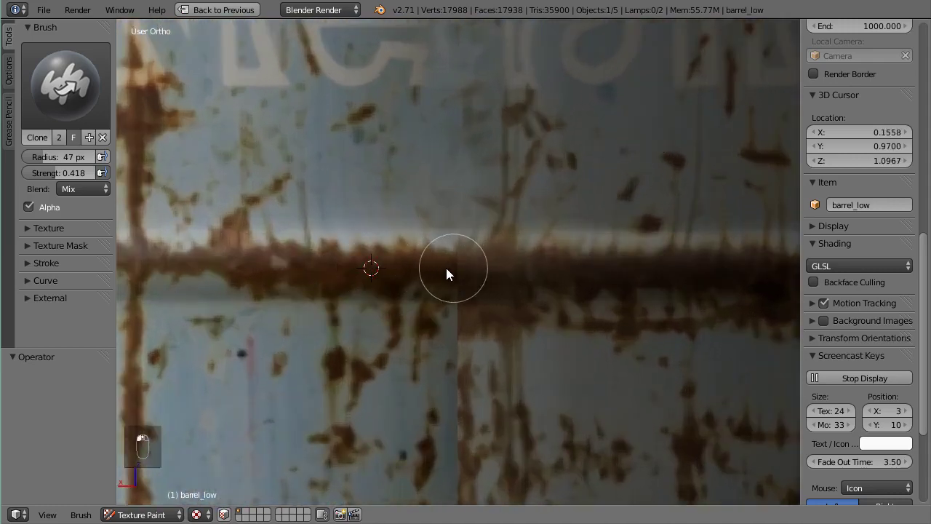
pyautogui.keyDown('ctrl'); pyautogui.click(424, 209); pyautogui.keyUp('ctrl')
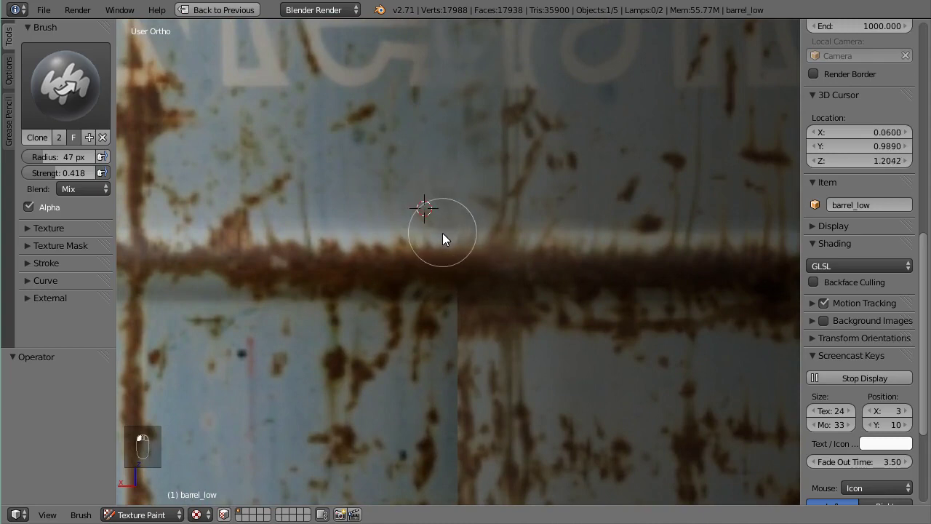
# Sample clean paint from the brighter and then the darker side, and clone it over the seam just below the lower raised band.
pyautogui.scroll(-3, 496, 342)
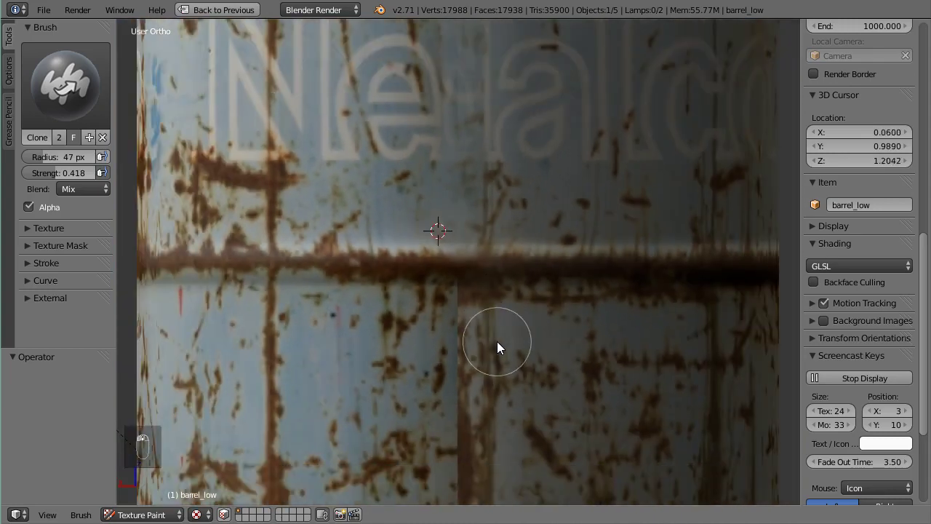
pyautogui.scroll(2, 490, 341)
pyautogui.keyDown('ctrl'); pyautogui.click(416, 365); pyautogui.keyUp('ctrl')
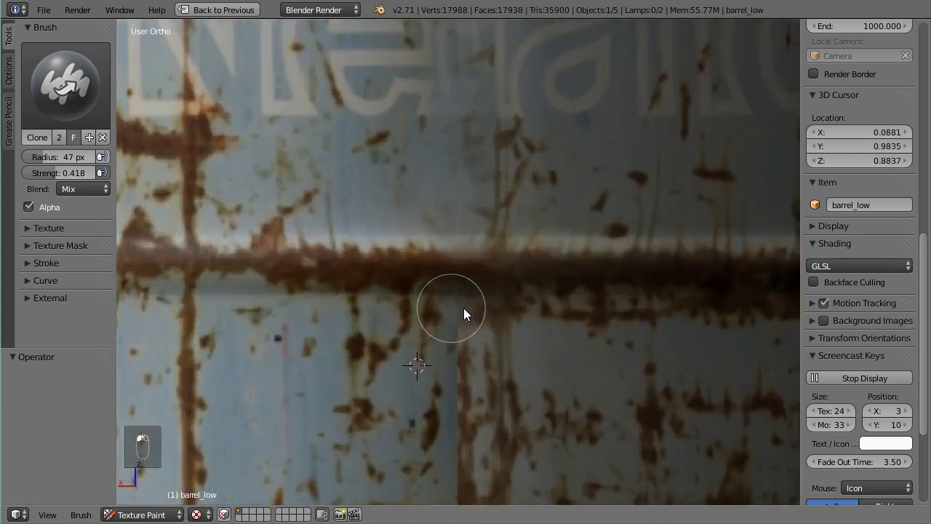
pyautogui.keyDown('ctrl'); pyautogui.click(550, 356); pyautogui.keyUp('ctrl')
pyautogui.moveTo(472, 356); pyautogui.dragTo(565, 344, button='middle')
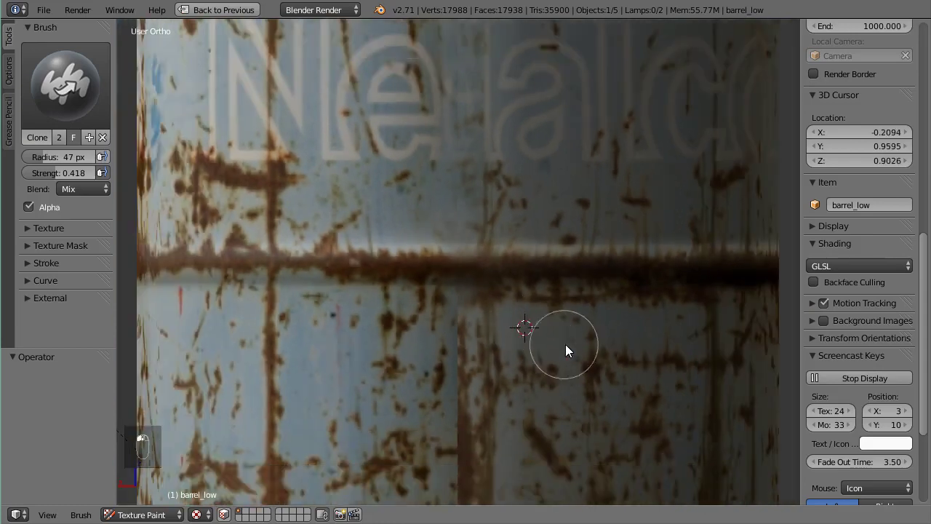
# Set the Clone brush strength to 0.847 and its radius to 115 px.
pyautogui.hotkey('shift', 'f')
pyautogui.click(562, 352)
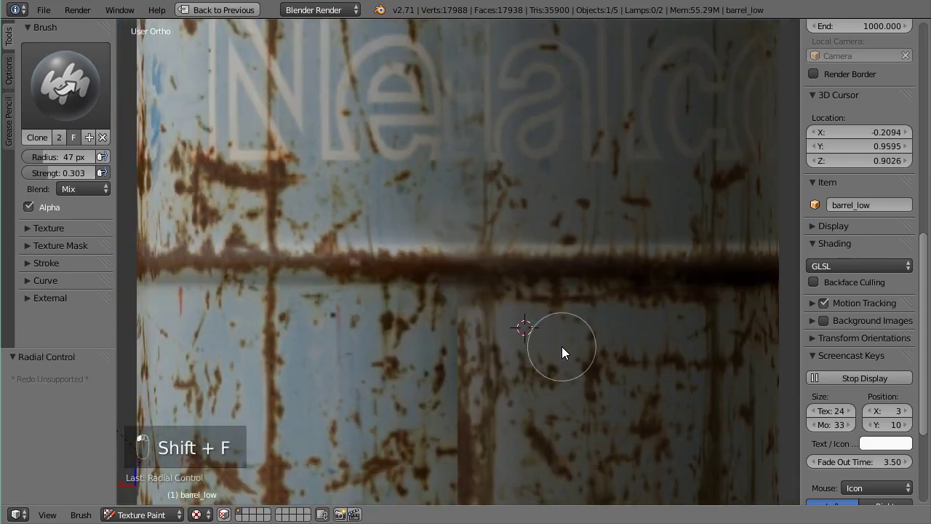
pyautogui.hotkey('shift', 'f')
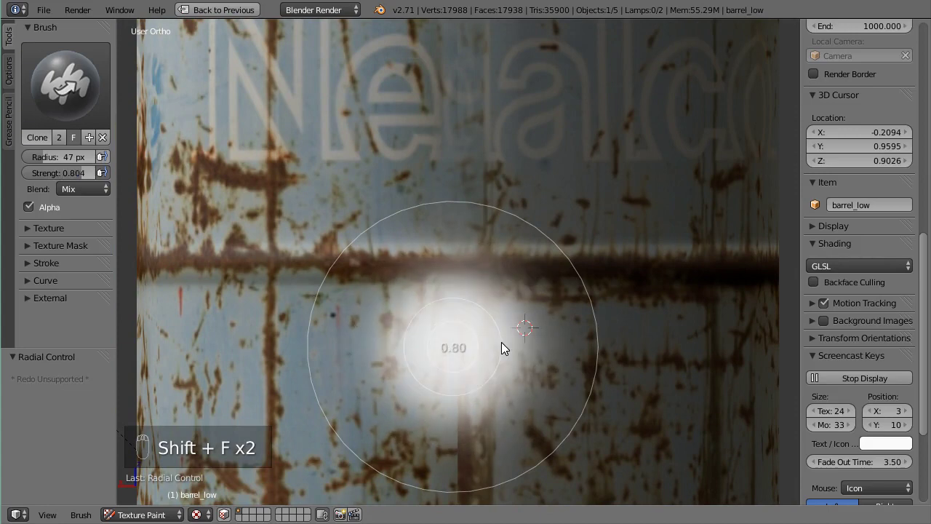
pyautogui.click(504, 343)
pyautogui.press('f')
pyautogui.click(557, 346)
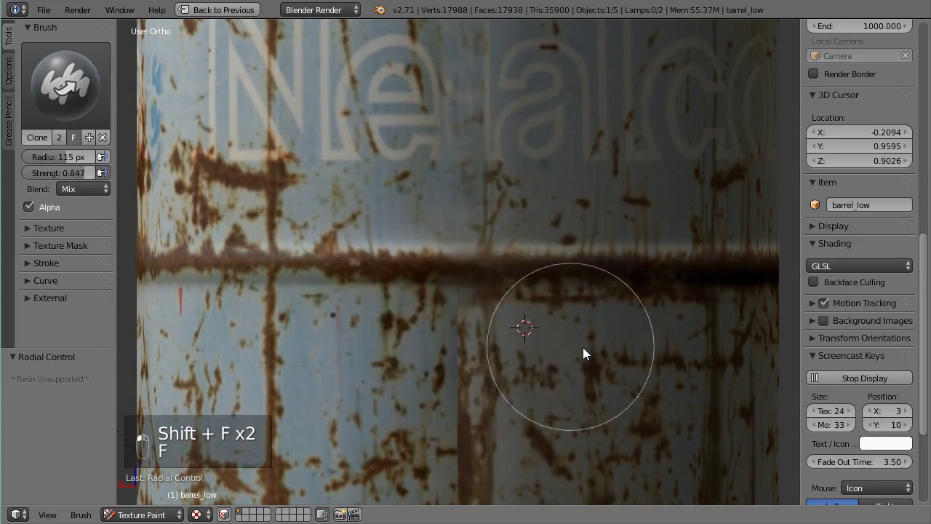
# Clone paint and rust from the darker side over the seam through the barrel's bottom section, down towards the base.
pyautogui.keyDown('ctrl'); pyautogui.click(623, 349); pyautogui.keyUp('ctrl')
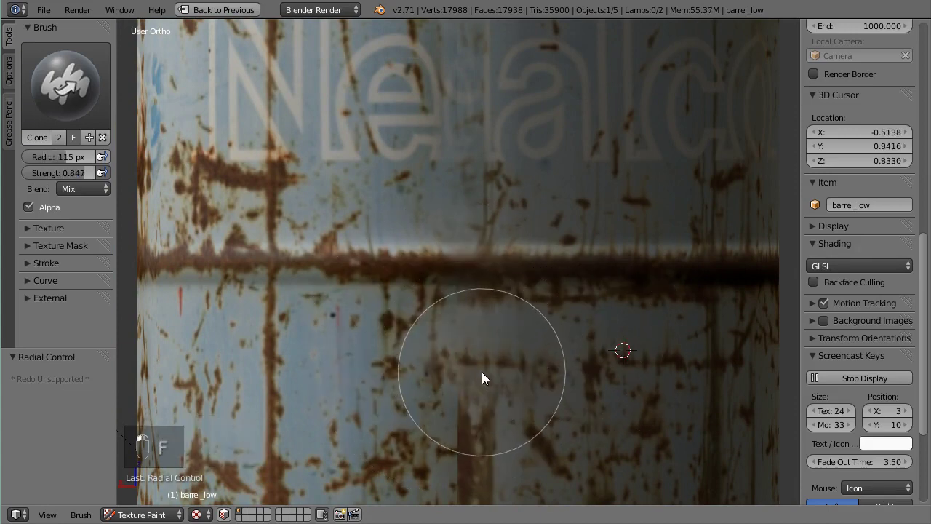
pyautogui.scroll(-2, 487, 372)
pyautogui.keyDown('shift'); pyautogui.moveTo(498, 370); pyautogui.dragTo(490, 308, button='middle'); pyautogui.keyUp('shift')
pyautogui.moveTo(451, 313); pyautogui.dragTo(463, 343)
pyautogui.scroll(1, 489, 337)
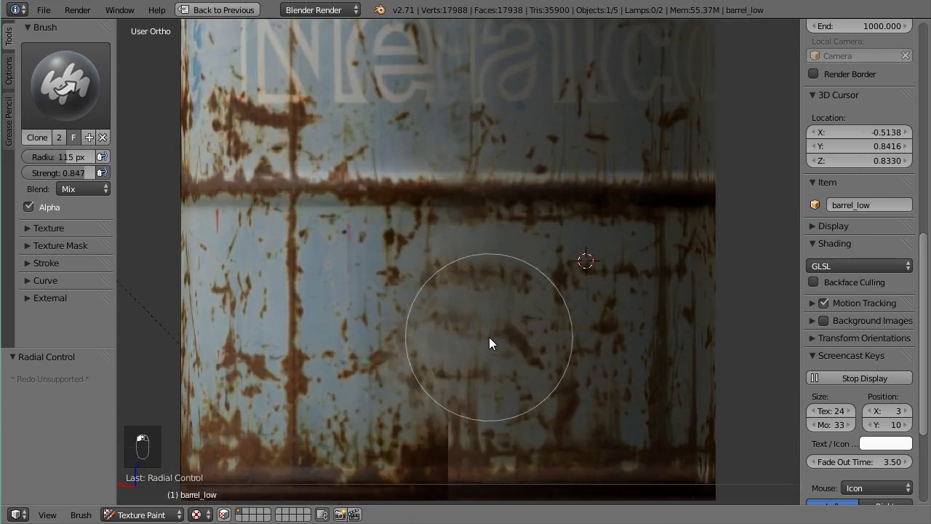
pyautogui.scroll(-2, 489, 337)
pyautogui.scroll(2, 496, 342)
pyautogui.moveTo(499, 342)
pyautogui.keyDown('shift'); pyautogui.mouseDown(button='middle')
pyautogui.moveTo(495, 298)
pyautogui.moveTo(516, 340)
pyautogui.mouseUp(button='middle'); pyautogui.keyUp('shift')
pyautogui.scroll(2, 497, 300)
pyautogui.scroll(-6, 498, 304)
pyautogui.scroll(3, 520, 300)
# Sample the texture at the letter N and clone it over the seam in the lettered middle section.
pyautogui.keyDown('shift'); pyautogui.moveTo(526, 275); pyautogui.dragTo(516, 460, button='middle'); pyautogui.keyUp('shift')
pyautogui.moveTo(483, 378); pyautogui.dragTo(480, 331, button='middle')
pyautogui.keyDown('ctrl'); pyautogui.click(337, 201); pyautogui.keyUp('ctrl')
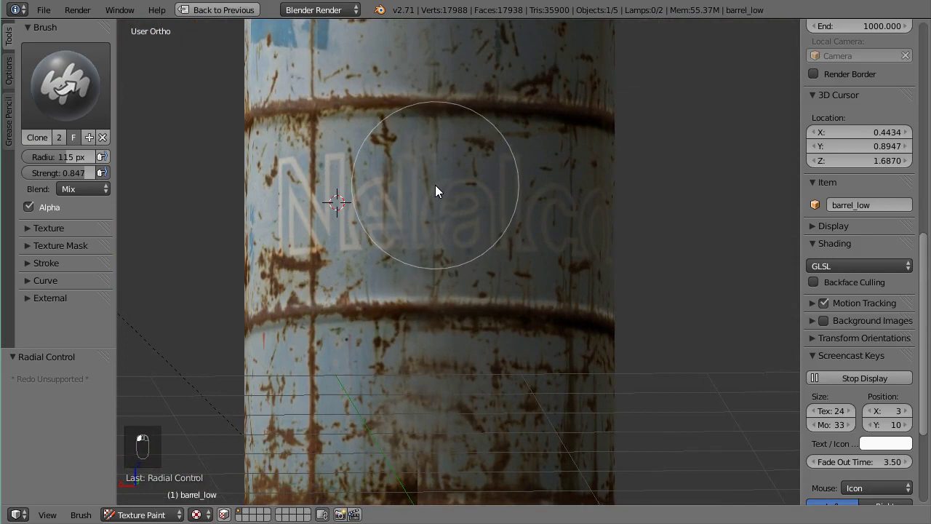
pyautogui.click(435, 183)
pyautogui.scroll(-3, 437, 233)
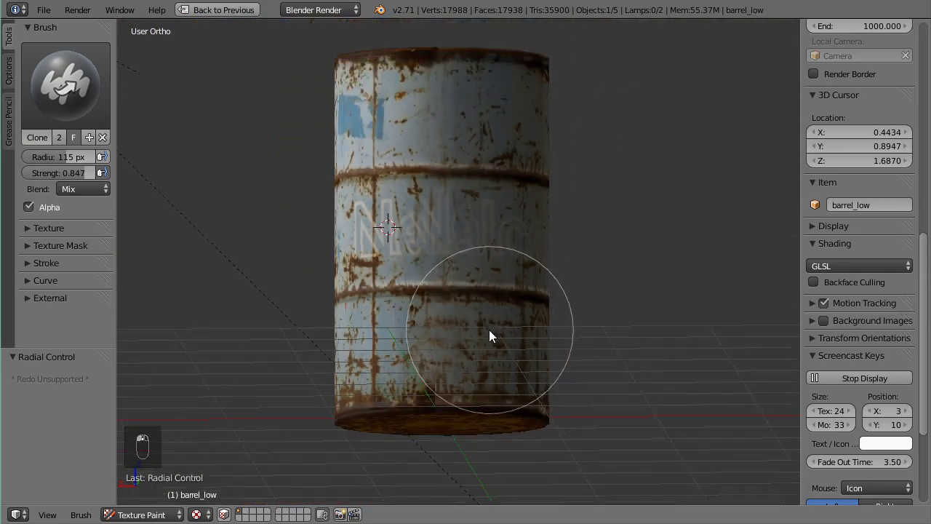
# Resample farther into the darker side below the lower raised band and clone varied rust over the repeated patches in the bottom section.
pyautogui.scroll(3, 486, 337)
pyautogui.keyDown('shift'); pyautogui.moveTo(476, 332); pyautogui.dragTo(459, 160, button='middle'); pyautogui.keyUp('shift')
pyautogui.scroll(3, 459, 160)
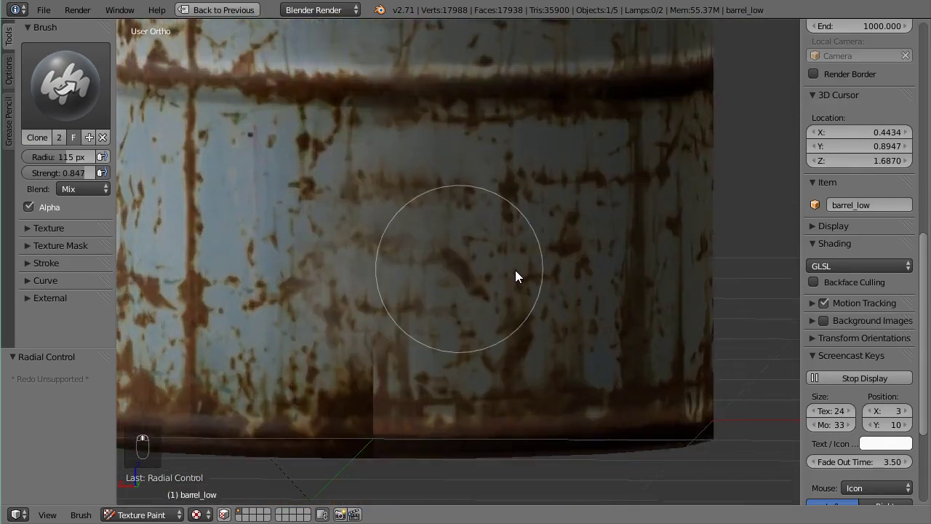
pyautogui.keyDown('ctrl'); pyautogui.click(570, 243); pyautogui.keyUp('ctrl')
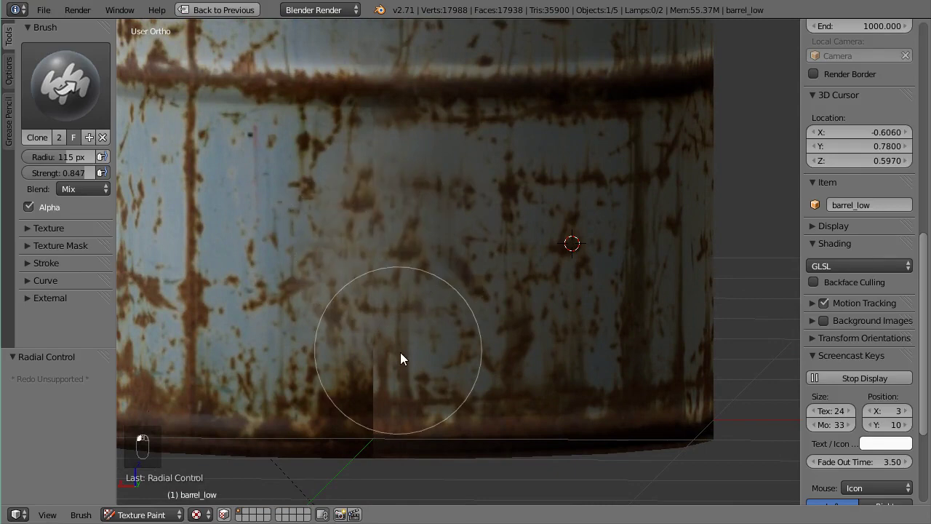
# Expand the Clone brush's Stroke and Curve settings to reach the falloff curve.
pyautogui.scroll(-3, 409, 314)
pyautogui.moveTo(547, 307); pyautogui.dragTo(533, 282, button='middle')
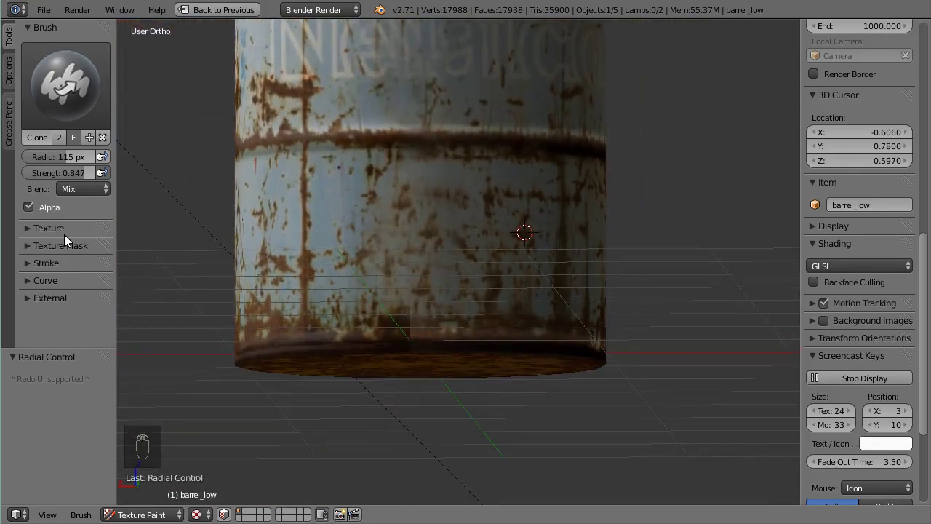
pyautogui.click(23, 262)
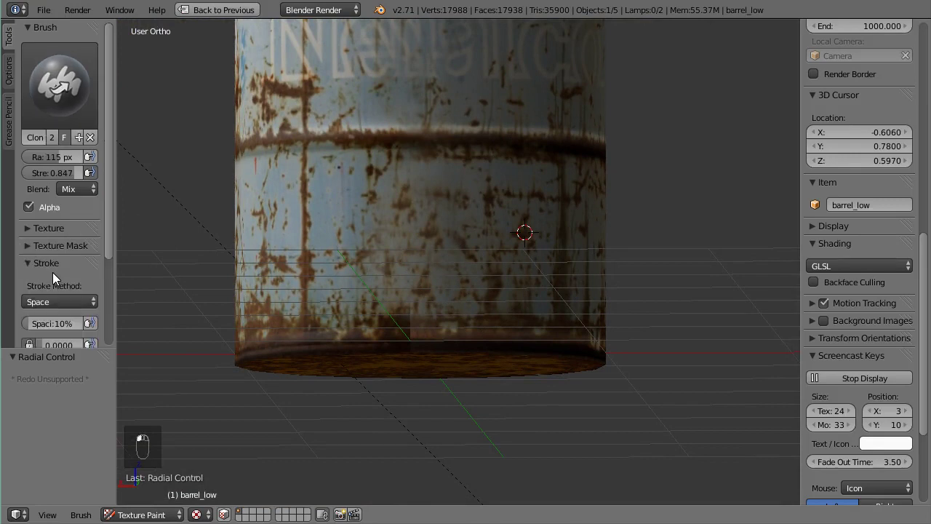
pyautogui.scroll(-3, 54, 273)
pyautogui.scroll(-1, 54, 273)
pyautogui.click(23, 321)
pyautogui.scroll(-6, 63, 305)
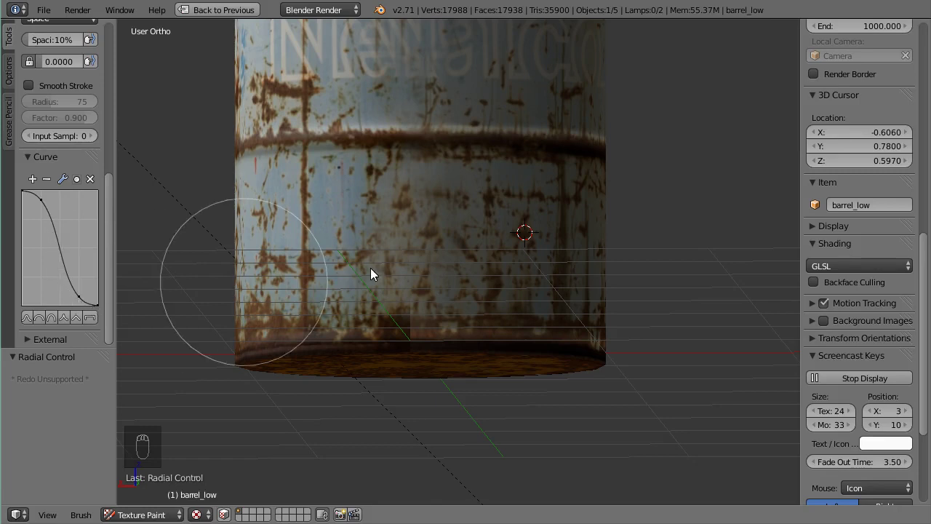
# Try the constant falloff preset with a test dab below the lower raised band, and undo the dab.
pyautogui.click(27, 317)
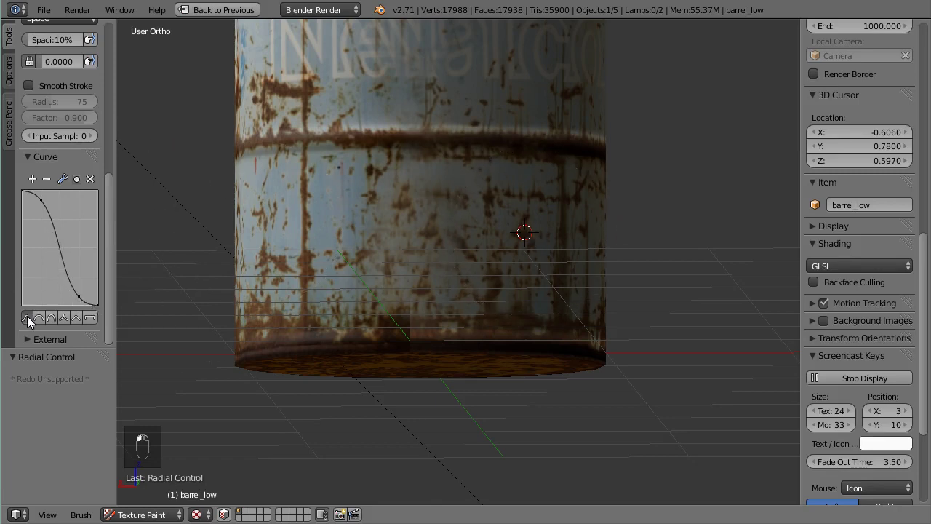
pyautogui.click(90, 318)
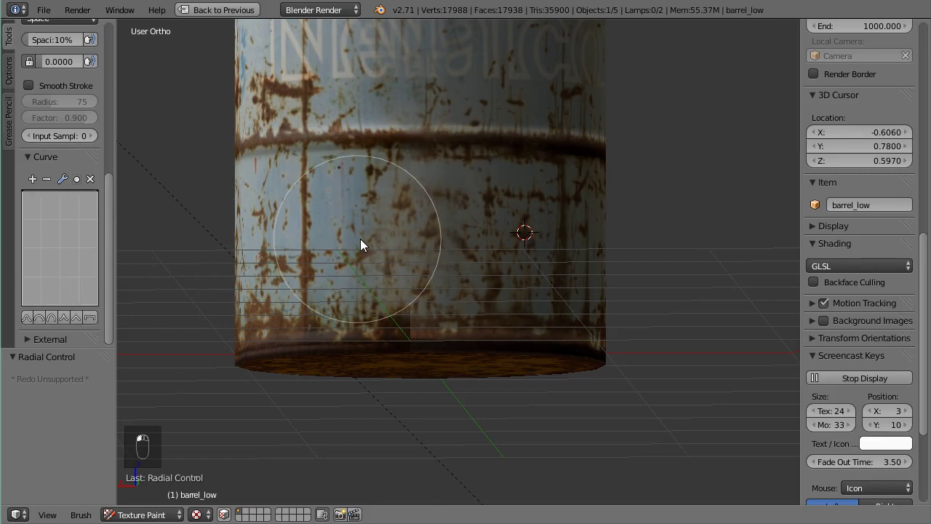
pyautogui.click(376, 224)
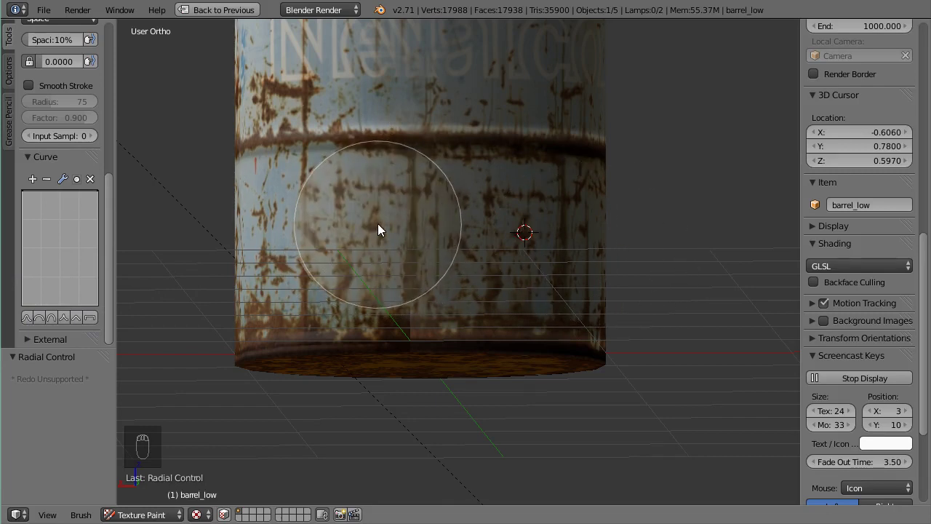
pyautogui.hotkey('ctrl', 'z')
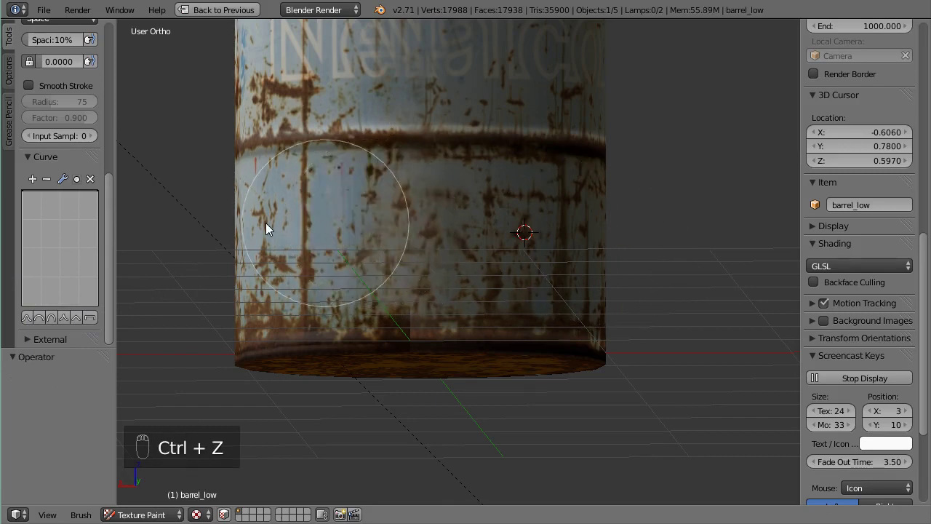
# Compare the round falloff preset and set the Clone brush curve back to the smooth preset.
pyautogui.click(27, 318)
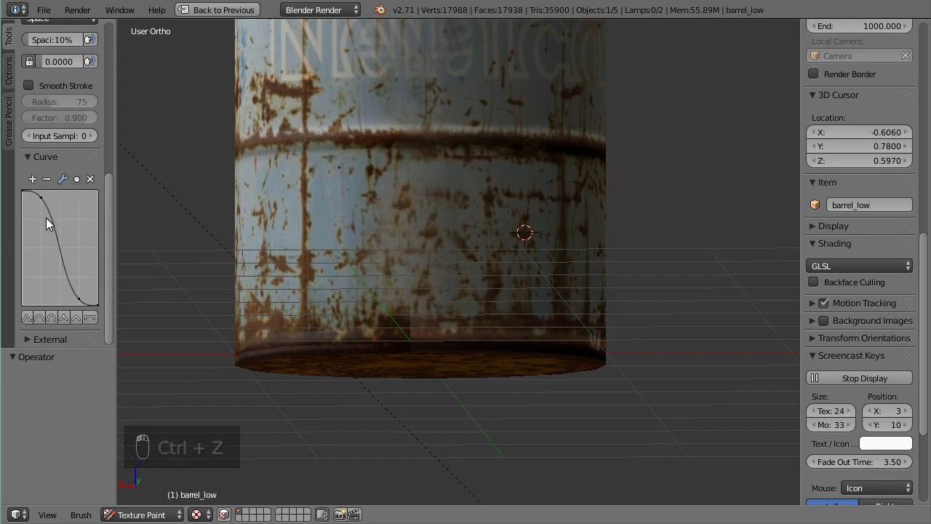
pyautogui.click(38, 318)
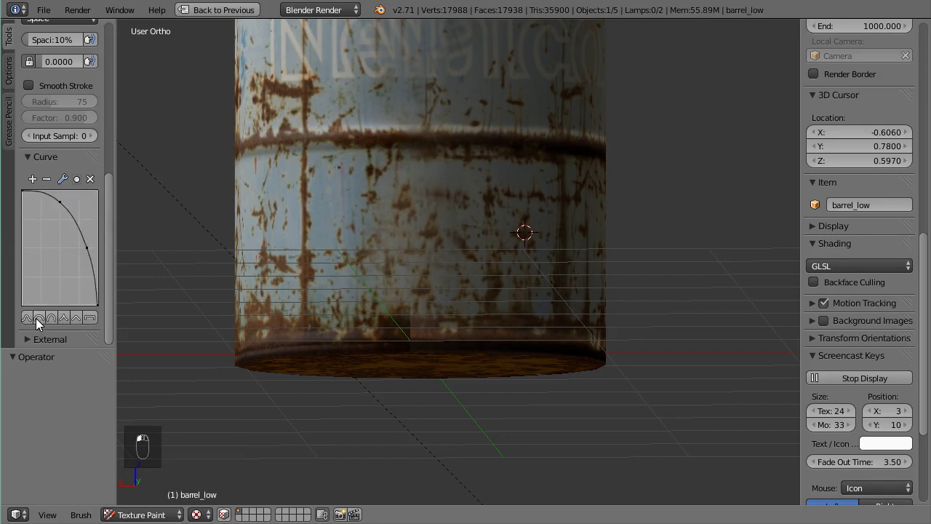
pyautogui.click(27, 317)
# Sample the darker side near the base, adjust the brush strength, and clone over the seam just above the bottom edge.
pyautogui.scroll(2, 500, 253)
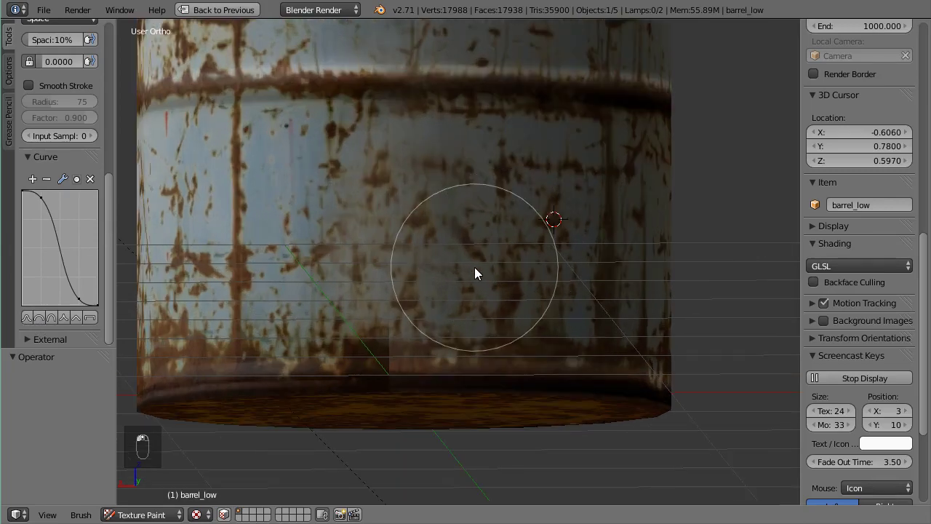
pyautogui.scroll(2, 474, 267)
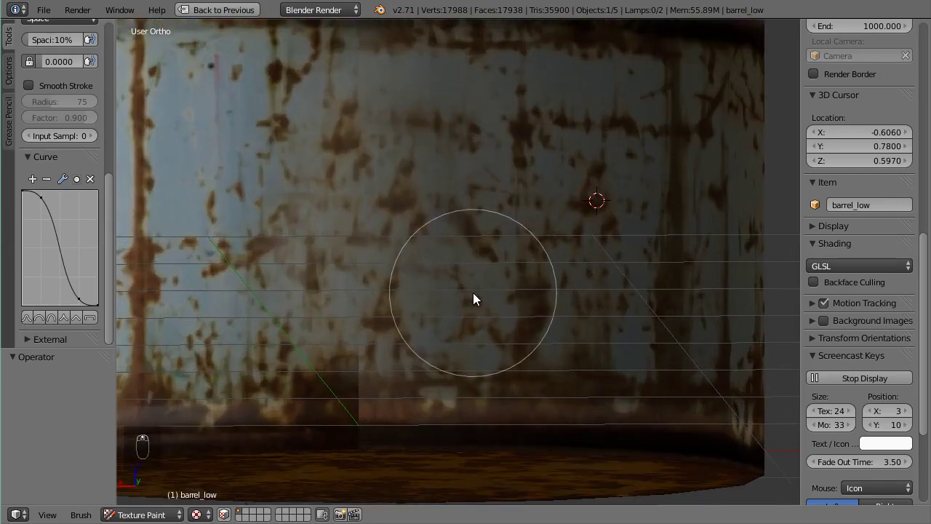
pyautogui.moveTo(473, 293); pyautogui.dragTo(513, 188, button='middle')
pyautogui.scroll(2, 512, 203)
pyautogui.moveTo(510, 237)
pyautogui.keyDown('shift'); pyautogui.mouseDown(button='middle')
pyautogui.moveTo(520, 193)
pyautogui.moveTo(521, 233)
pyautogui.mouseUp(button='middle'); pyautogui.keyUp('shift')
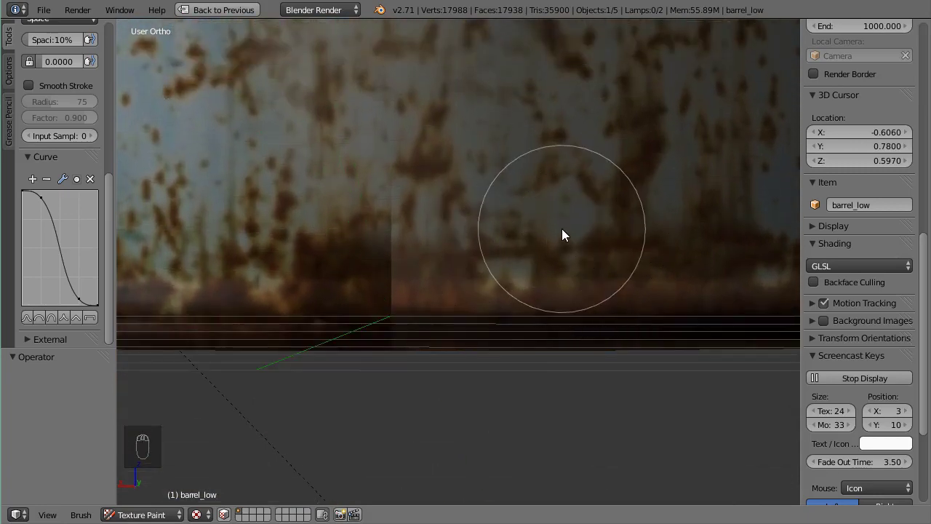
pyautogui.keyDown('ctrl'); pyautogui.click(564, 199); pyautogui.keyUp('ctrl')
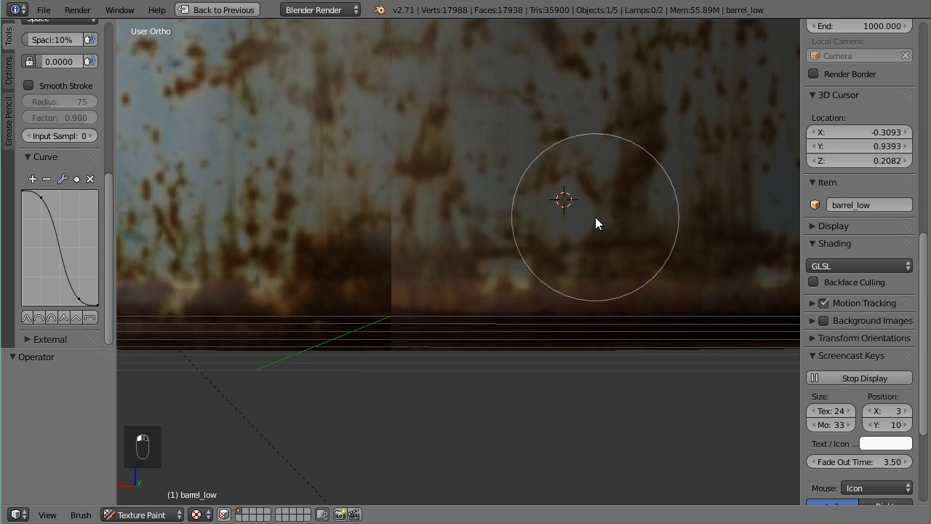
pyautogui.hotkey('shift', 'f')
pyautogui.click(669, 214)
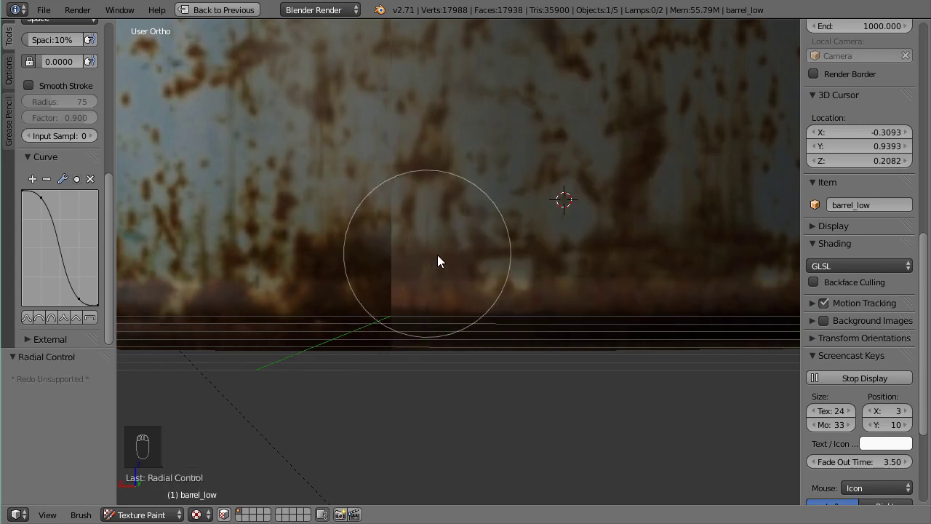
pyautogui.scroll(-1, 462, 251)
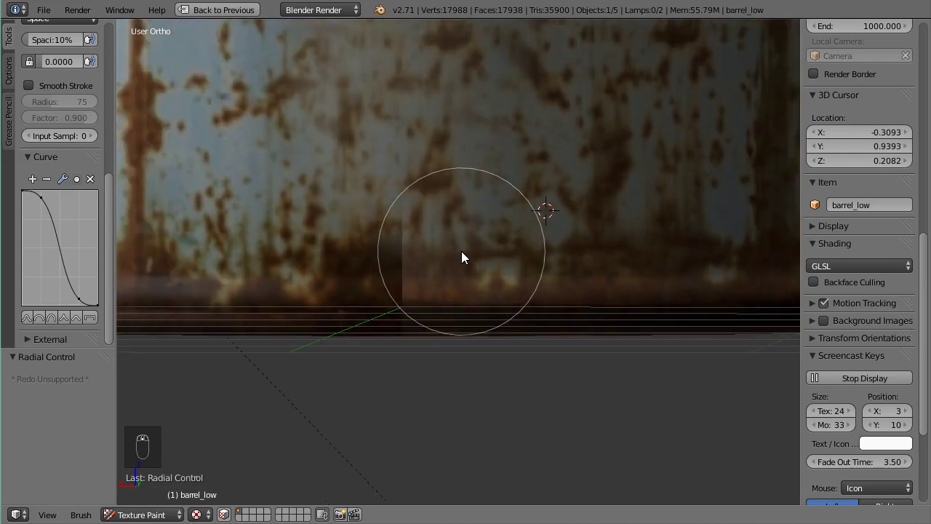
# Examine the whole barrel from the front and around its sides to judge how well the seam blends.
pyautogui.press('KP_1')
pyautogui.scroll(-5, 456, 258)
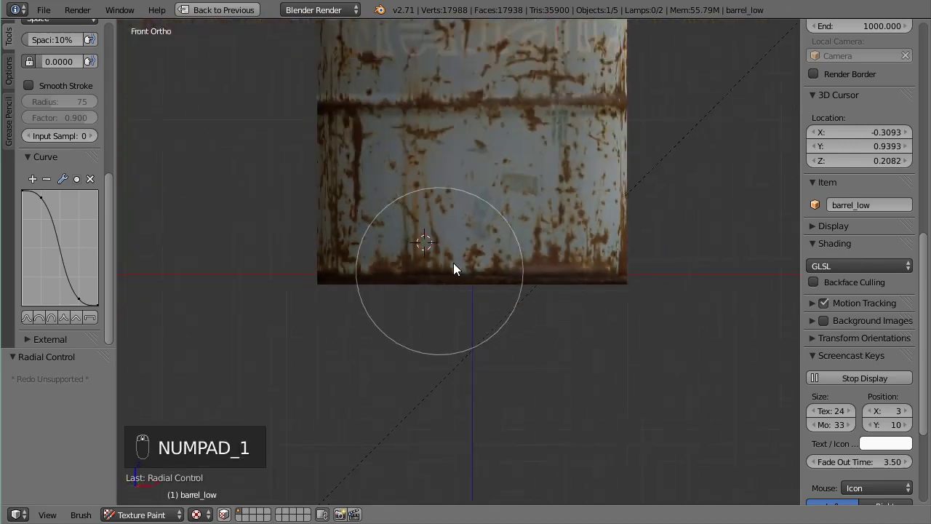
pyautogui.press('KP_6')
pyautogui.press('KP_6')
pyautogui.press('KP_6')
pyautogui.press('KP_6')
pyautogui.press('KP_6')
pyautogui.press('KP_6')
pyautogui.press('KP_6')
pyautogui.press('KP_6')
pyautogui.press('KP_6')
pyautogui.press('KP_6')
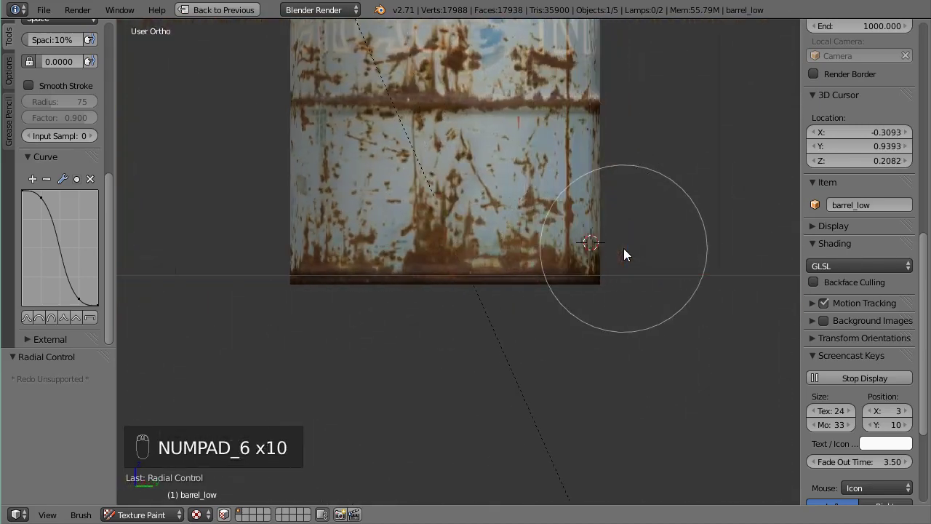
pyautogui.press('KP_6')
pyautogui.press('KP_6')
pyautogui.press('KP_6')
pyautogui.press('KP_6')
pyautogui.press('KP_6')
pyautogui.press('KP_6')
pyautogui.scroll(-4, 597, 258)
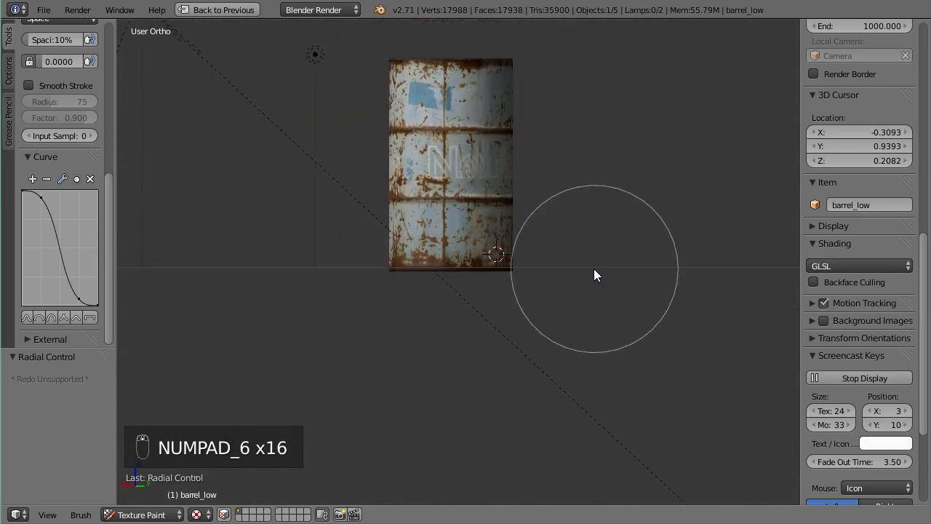
pyautogui.scroll(-3, 593, 275)
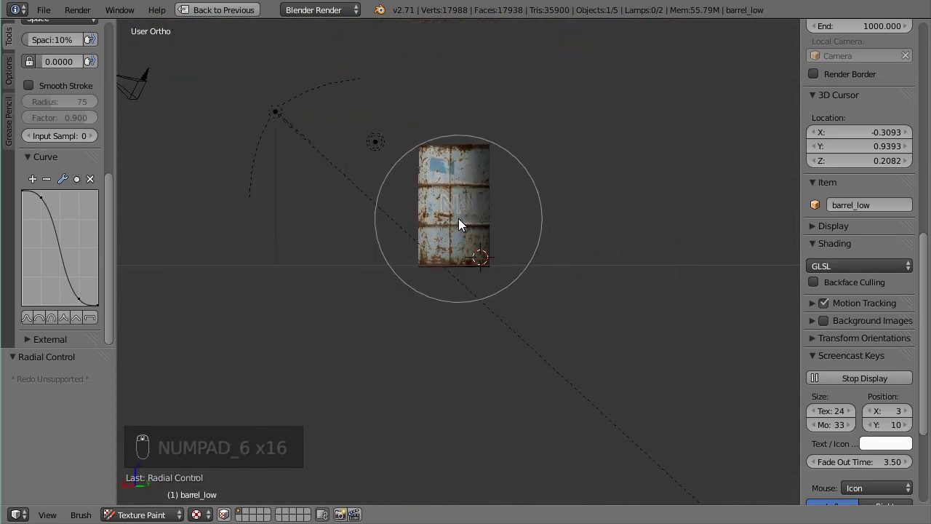
pyautogui.scroll(-1, 462, 219)
pyautogui.scroll(4, 462, 219)
pyautogui.moveTo(462, 221); pyautogui.dragTo(462, 237, button='middle')
pyautogui.scroll(3, 539, 253)
pyautogui.scroll(-2, 539, 254)
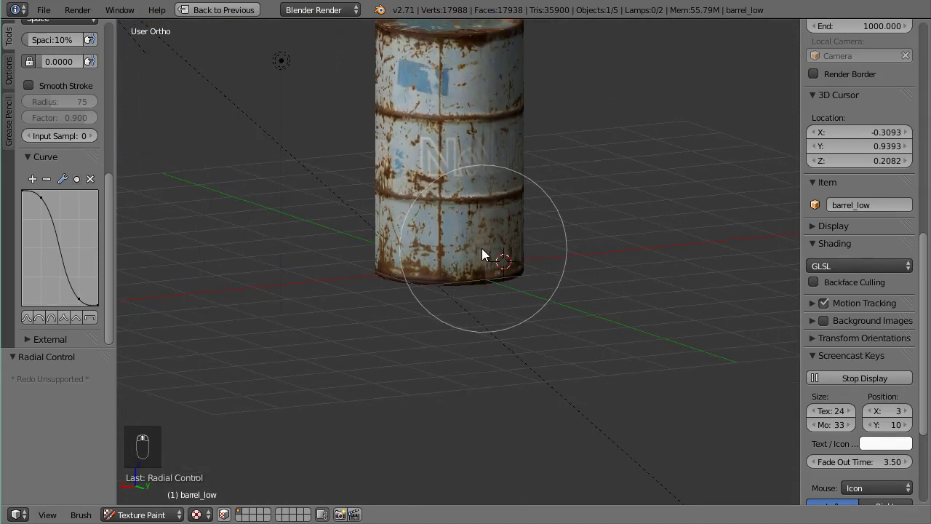
# Switch the barrel to Object Mode and move it upward along the Z axis, clear of the grid floor.
pyautogui.click(143, 514)
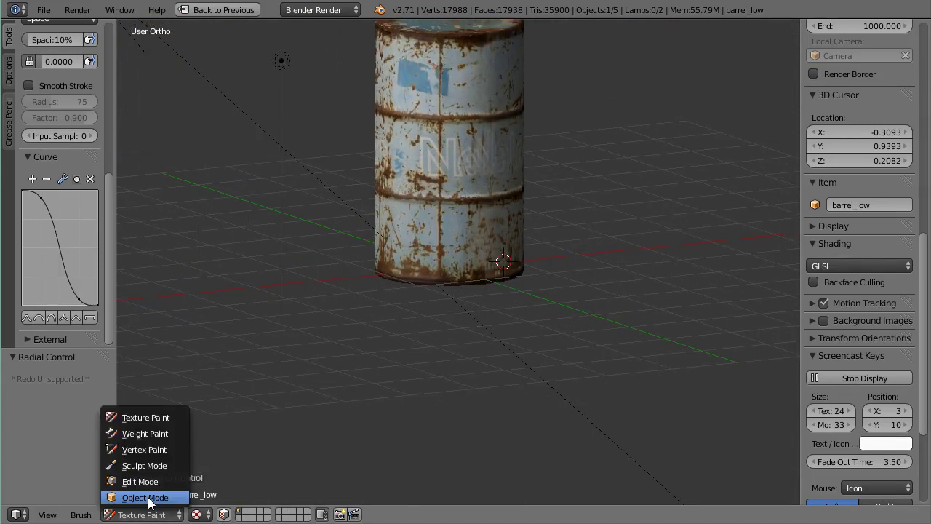
pyautogui.click(145, 498)
pyautogui.press('g')
pyautogui.press('z')
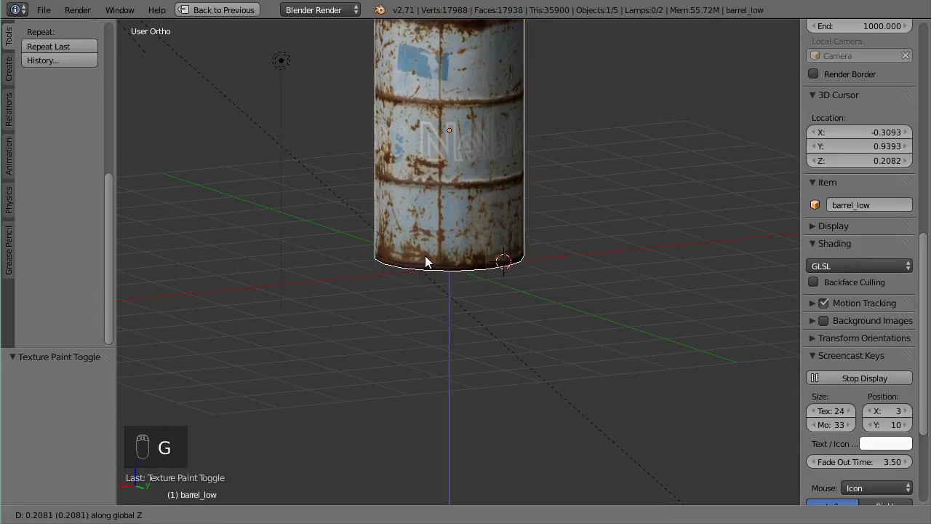
pyautogui.click(426, 240)
pyautogui.scroll(3, 502, 240)
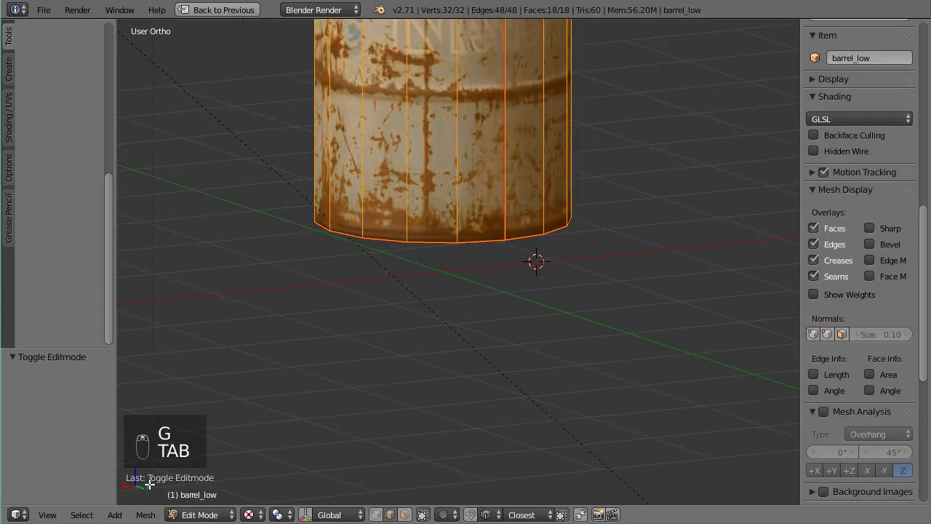
# Return the barrel to Texture Paint mode, then adjust the Clone brush's strength and set its radius to 49 px for the base seam.
pyautogui.click(199, 515)
pyautogui.click(206, 417)
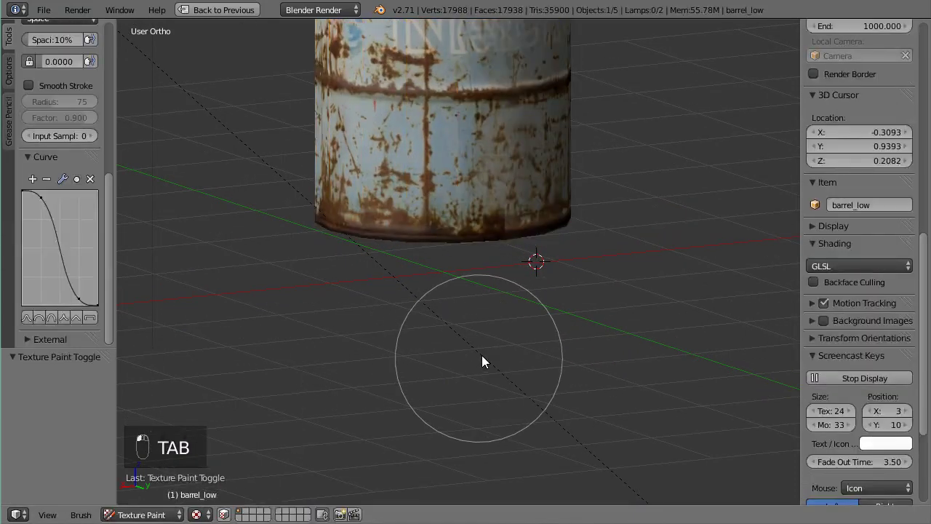
pyautogui.moveTo(482, 358)
pyautogui.mouseDown(button='middle')
pyautogui.moveTo(455, 342)
pyautogui.moveTo(409, 356)
pyautogui.mouseUp(button='middle')
pyautogui.scroll(2, 409, 355)
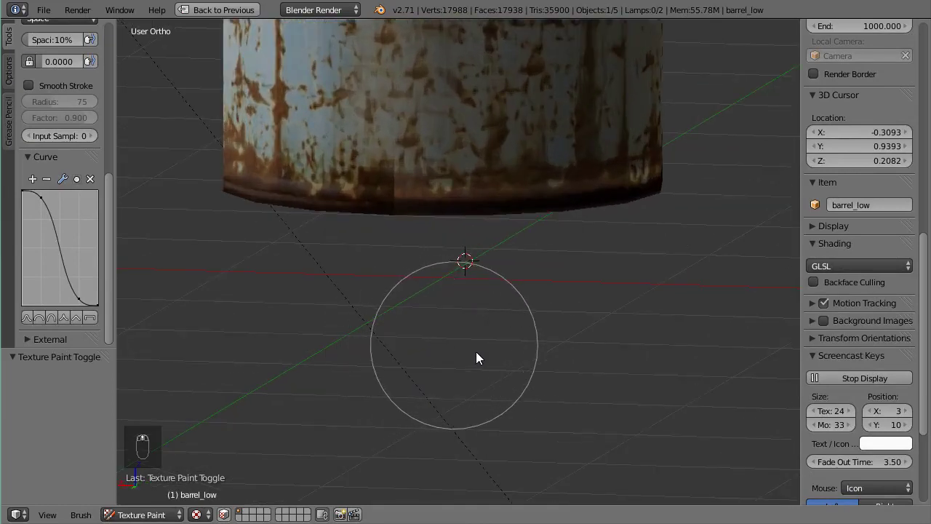
pyautogui.keyDown('shift'); pyautogui.moveTo(514, 388); pyautogui.dragTo(513, 67, button='middle'); pyautogui.keyUp('shift')
pyautogui.scroll(5, 492, 125)
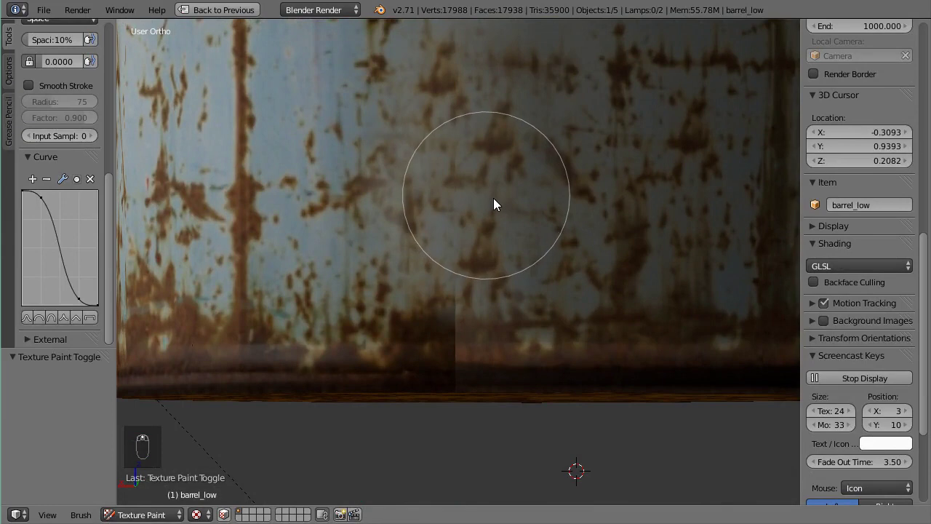
pyautogui.hotkey('shift', 'f')
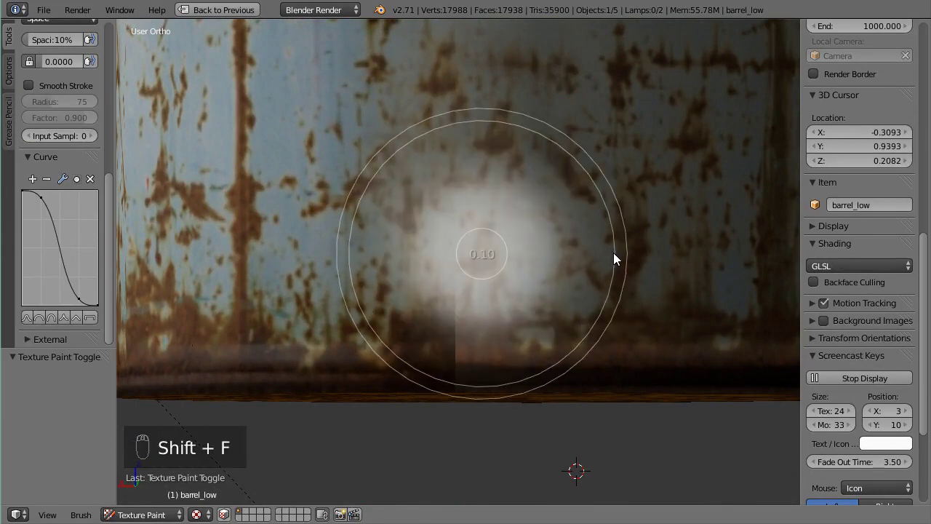
pyautogui.click(604, 253)
pyautogui.press('f')
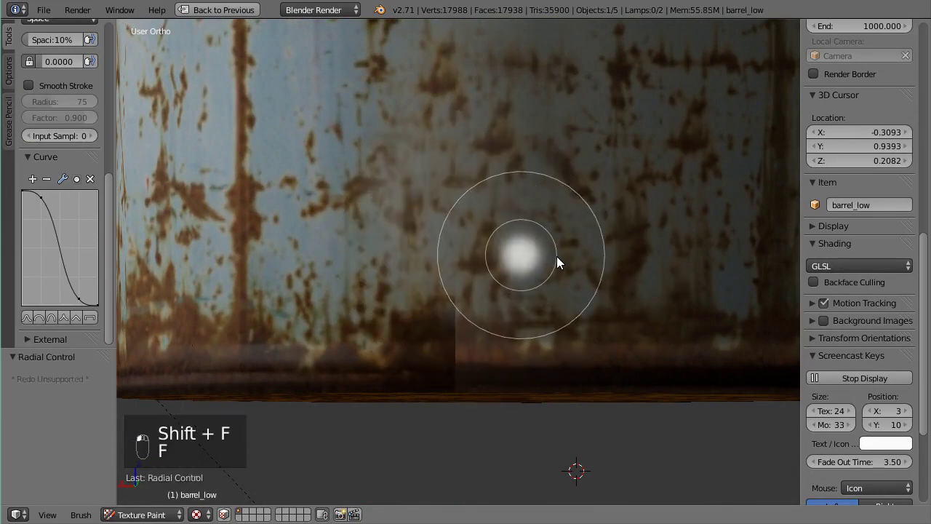
pyautogui.click(556, 256)
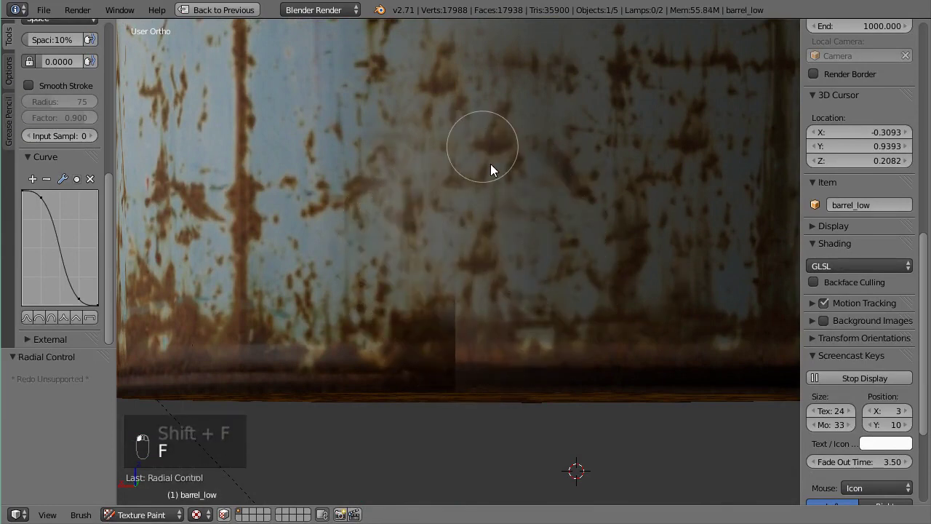
# Sample clean areas on both sides of the seam near the barrel's base and clone over the remaining hard edge.
pyautogui.click(519, 115)
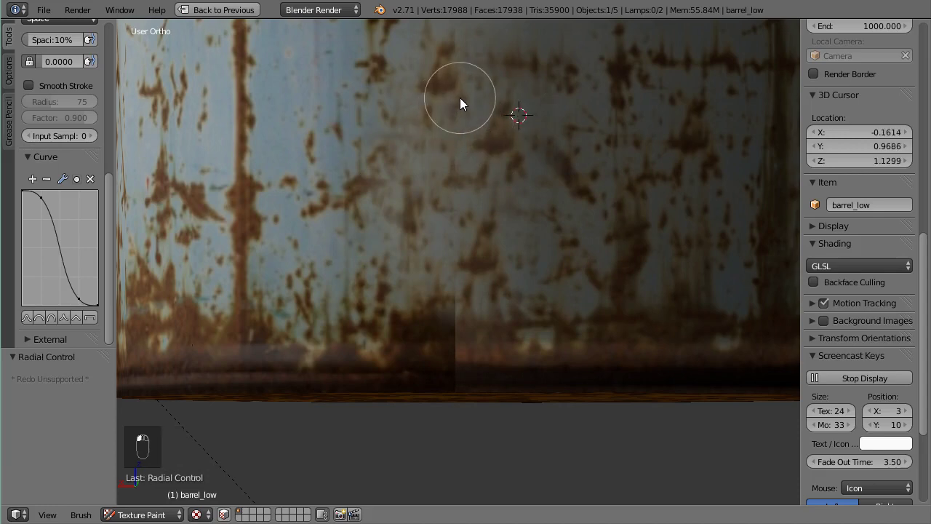
pyautogui.click(521, 327)
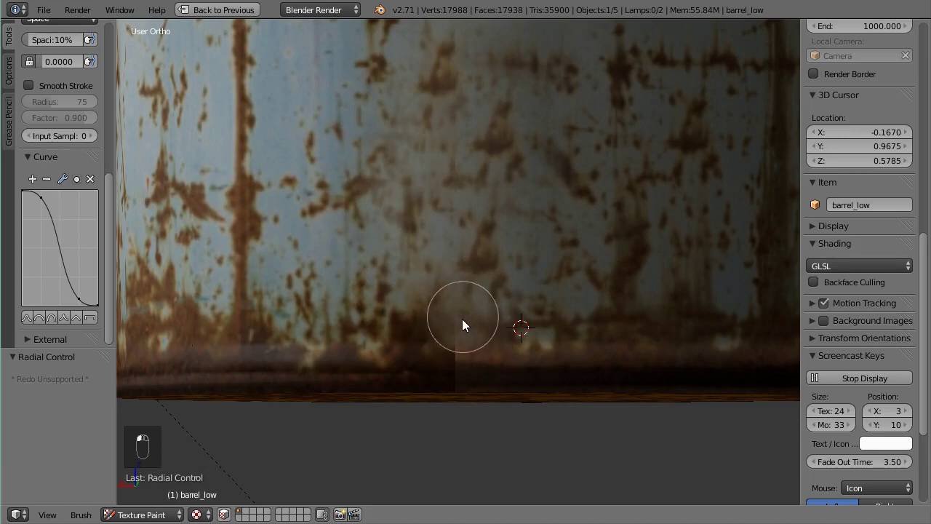
pyautogui.moveTo(469, 335); pyautogui.dragTo(410, 250, button='middle')
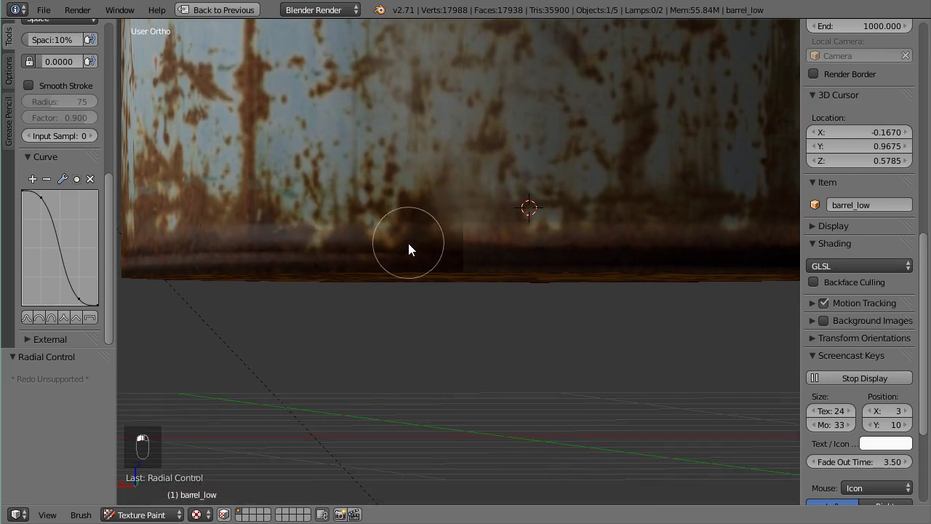
pyautogui.click(406, 248)
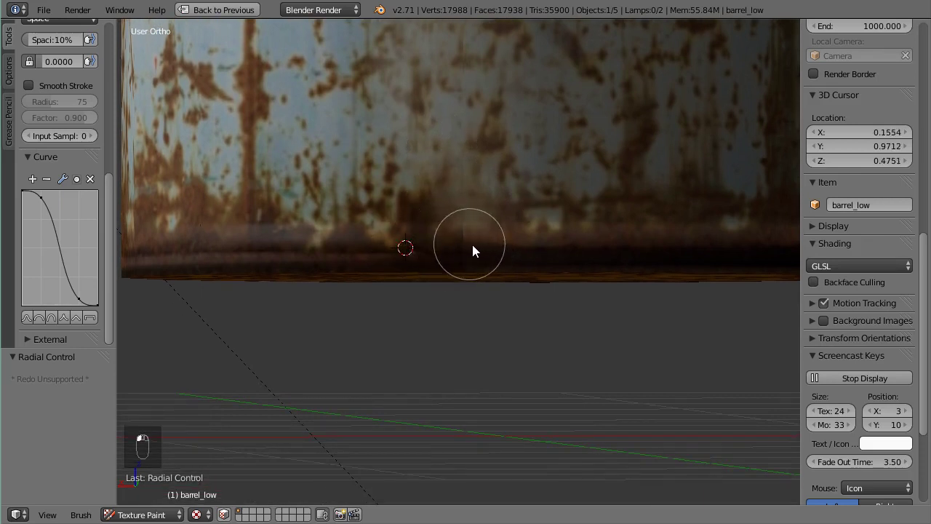
pyautogui.click(496, 230)
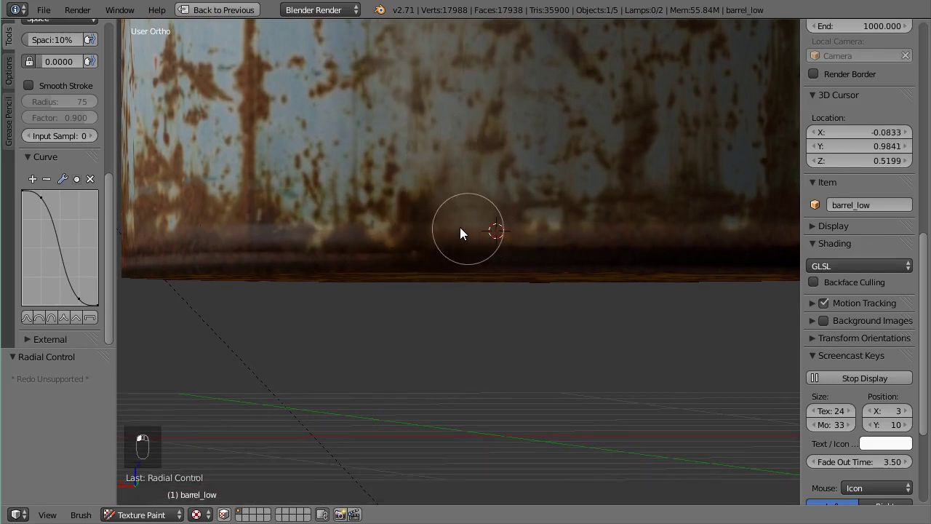
# Set the brush strength to 0.448 and clone from fresh samples beside the seam to blend the barrel's bottom rim.
pyautogui.click(518, 163)
pyautogui.hotkey('shift', 'f')
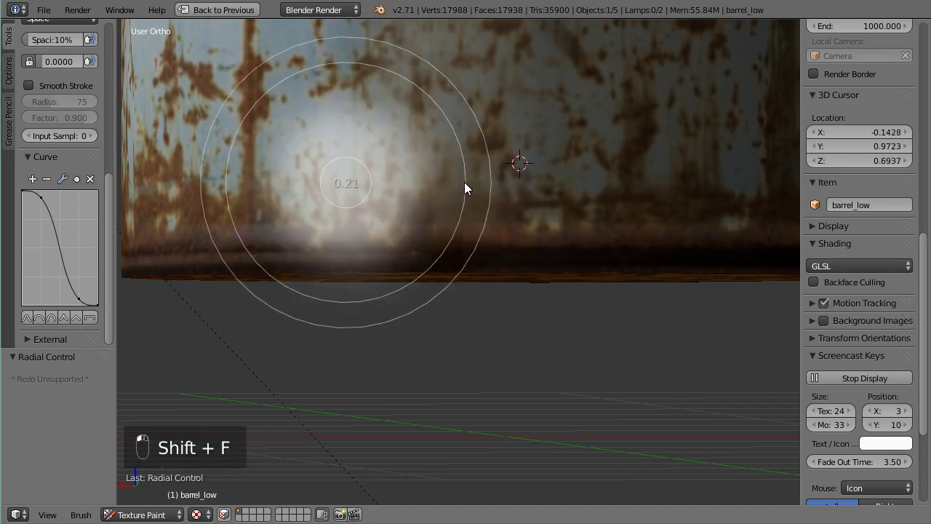
pyautogui.click(446, 183)
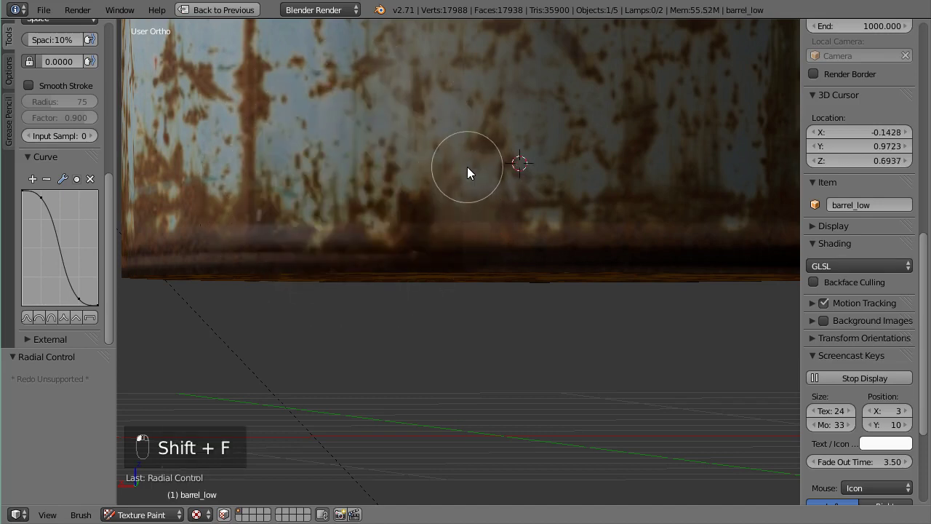
pyautogui.click(540, 253)
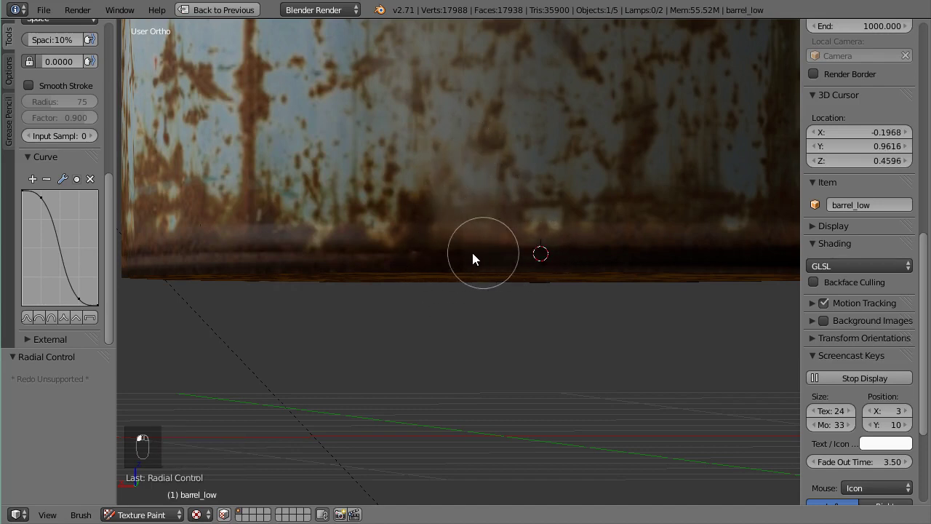
pyautogui.click(406, 225)
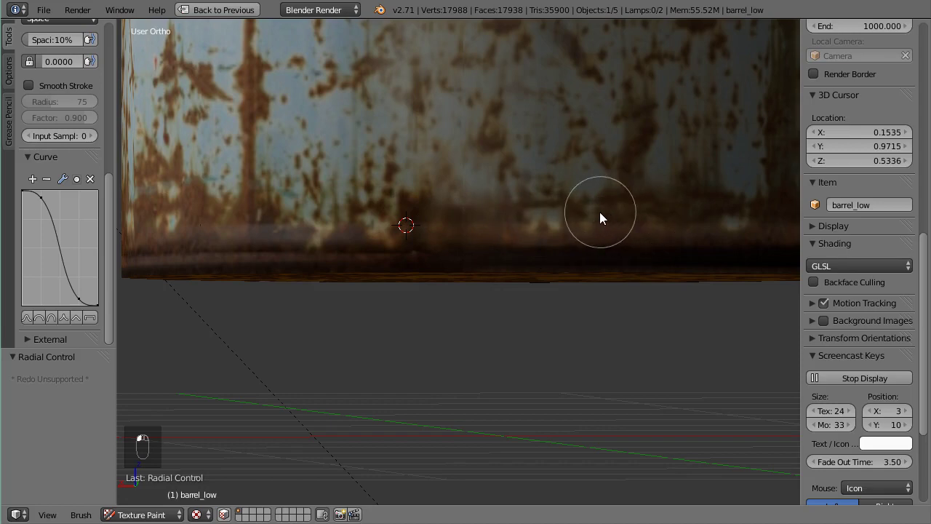
# Examine the whole barrel from several angles to judge how well the repaired side seam blends.
pyautogui.scroll(-2, 598, 212)
pyautogui.keyDown('shift'); pyautogui.moveTo(590, 238); pyautogui.dragTo(603, 337, button='middle'); pyautogui.keyUp('shift')
pyautogui.scroll(-2, 586, 274)
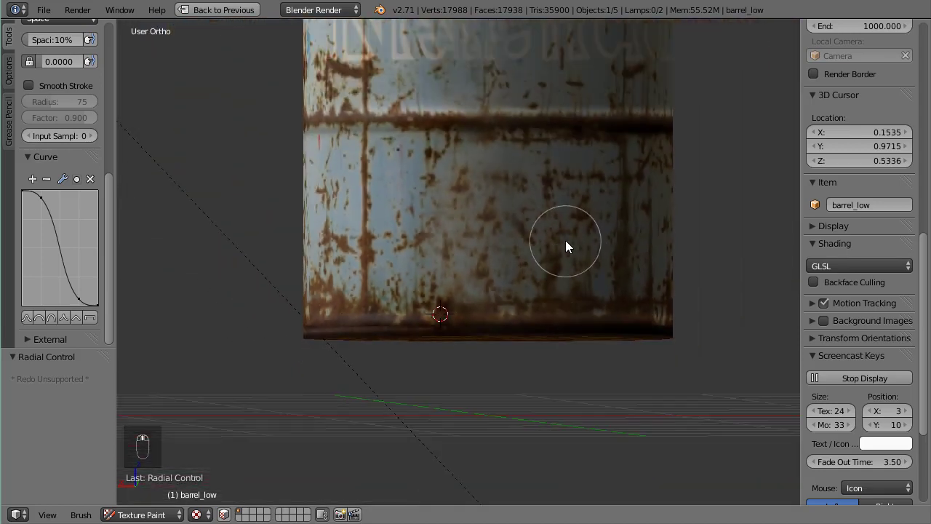
pyautogui.moveTo(503, 182)
pyautogui.mouseDown(button='middle')
pyautogui.moveTo(517, 233)
pyautogui.moveTo(505, 187)
pyautogui.moveTo(513, 204)
pyautogui.moveTo(452, 191)
pyautogui.moveTo(466, 211)
pyautogui.moveTo(582, 194)
pyautogui.moveTo(593, 214)
pyautogui.moveTo(593, 202)
pyautogui.mouseUp(button='middle')
pyautogui.scroll(-3, 522, 228)
pyautogui.scroll(-2, 523, 225)
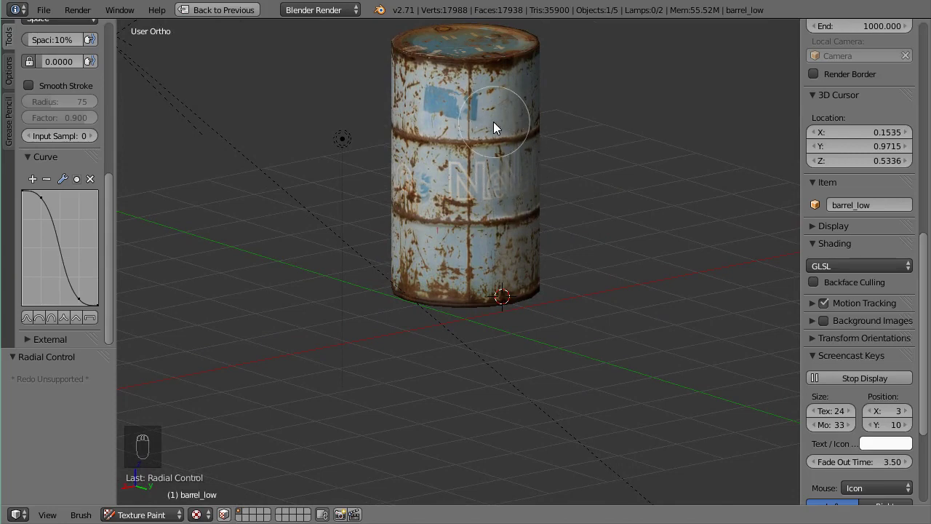
pyautogui.scroll(1, 472, 258)
pyautogui.scroll(3, 483, 229)
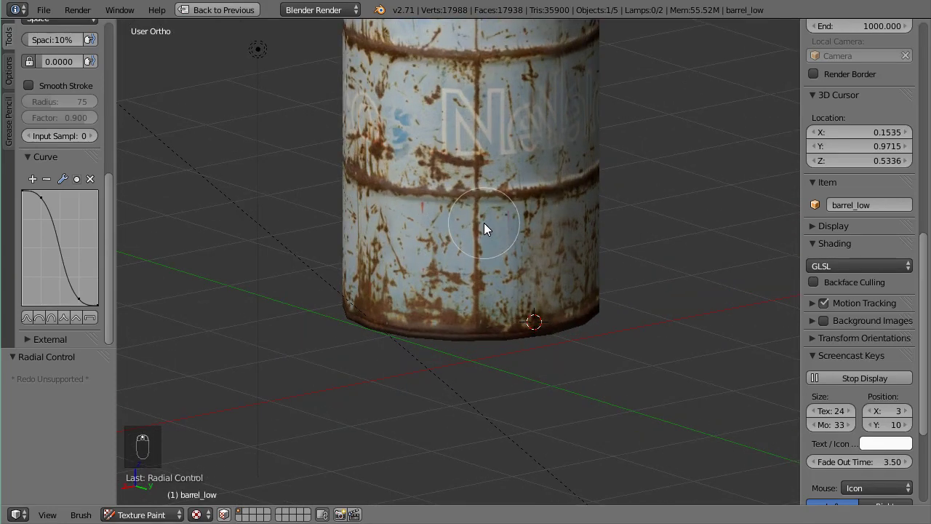
pyautogui.scroll(-3, 484, 228)
pyautogui.moveTo(550, 218); pyautogui.dragTo(480, 254, button='middle')
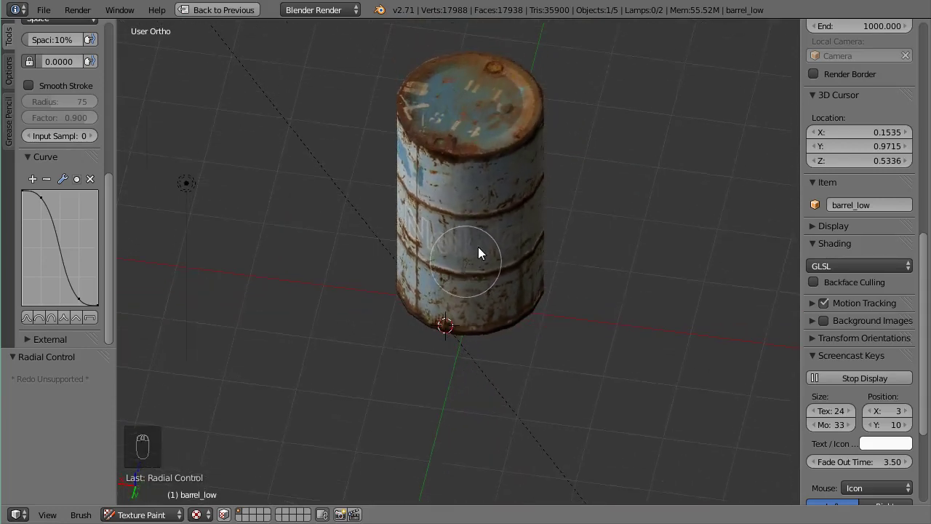
# Inspect the edge where the barrel's lid meets its side wall up close.
pyautogui.scroll(4, 510, 225)
pyautogui.moveTo(555, 187); pyautogui.dragTo(505, 462, button='middle')
pyautogui.scroll(5, 465, 356)
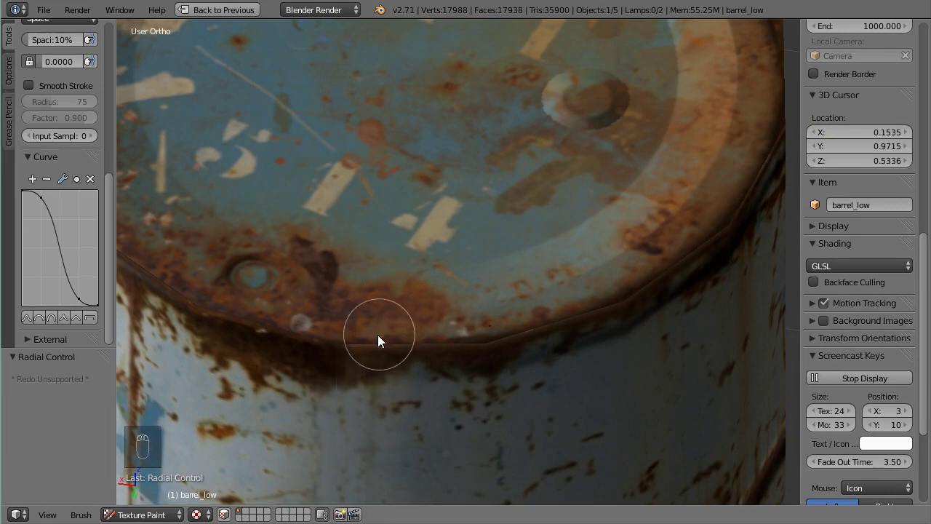
pyautogui.moveTo(372, 332); pyautogui.dragTo(374, 322, button='middle')
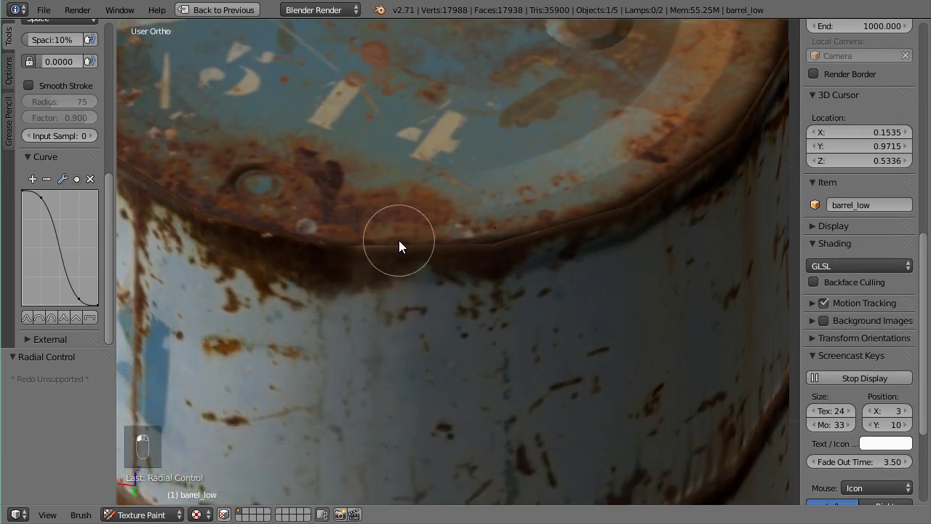
pyautogui.moveTo(404, 242); pyautogui.dragTo(392, 255, button='middle')
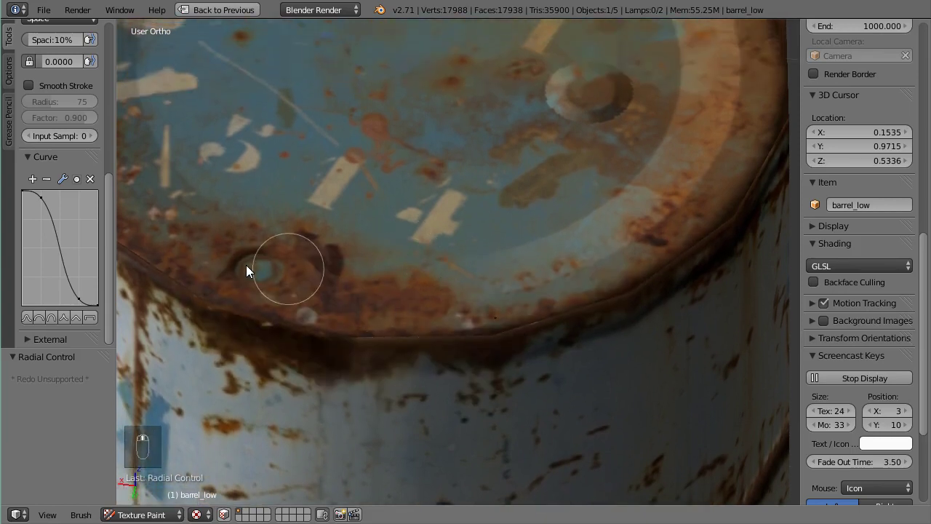
# Look through the Clone brush's texture, texture mask, stroke and curve settings.
pyautogui.moveTo(106, 264); pyautogui.dragTo(115, 186)
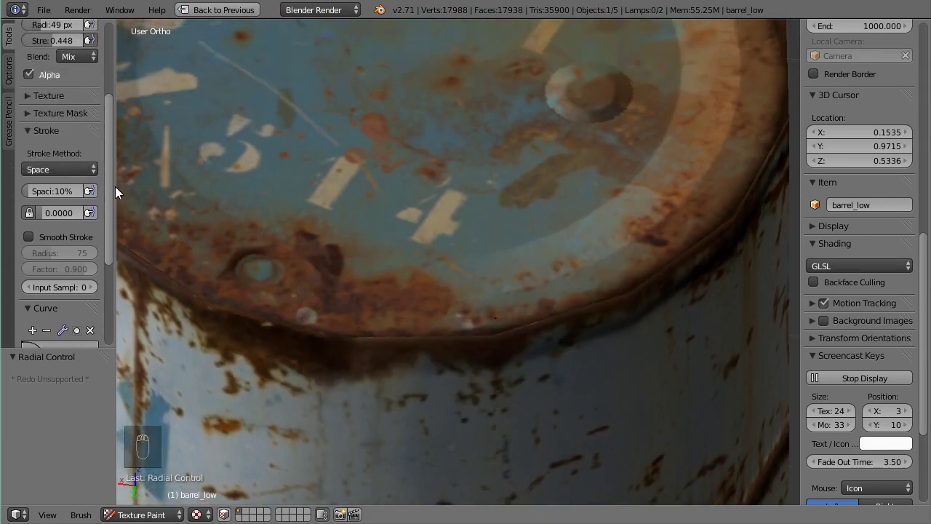
pyautogui.click(27, 96)
pyautogui.click(25, 97)
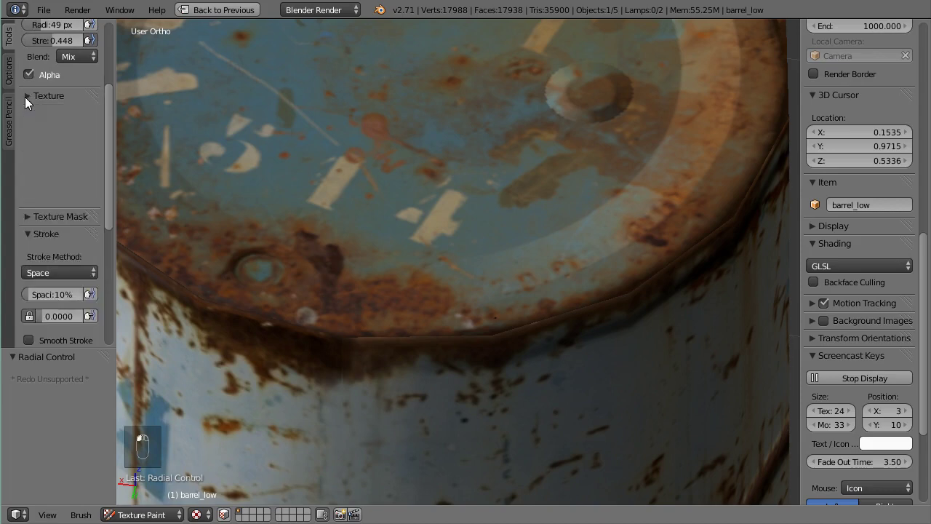
pyautogui.click(25, 111)
pyautogui.click(25, 110)
pyautogui.scroll(-5, 74, 271)
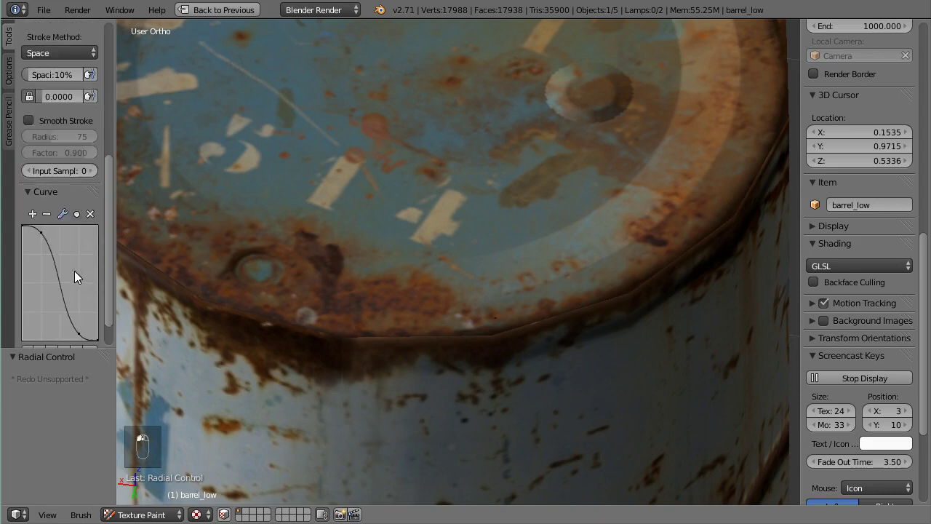
pyautogui.scroll(7, 63, 306)
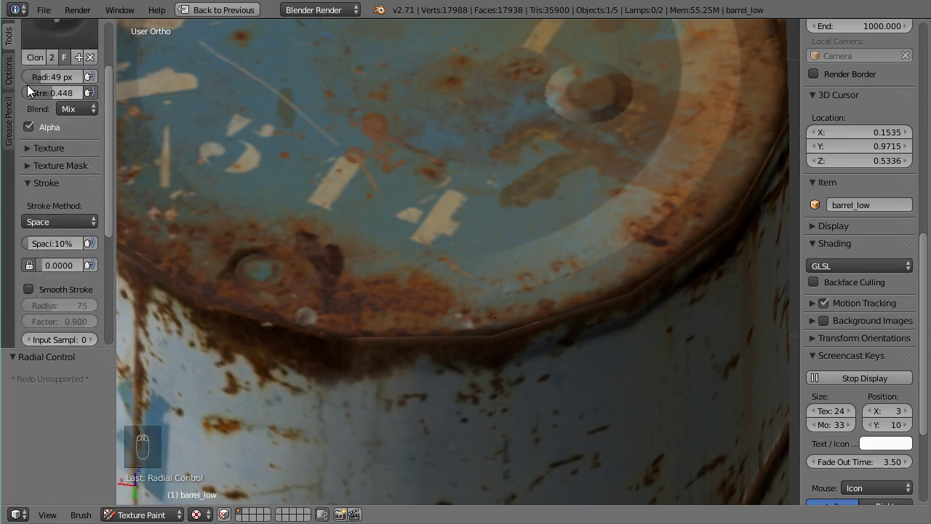
# Disable the Normal and Cull options for project painting.
pyautogui.click(10, 73)
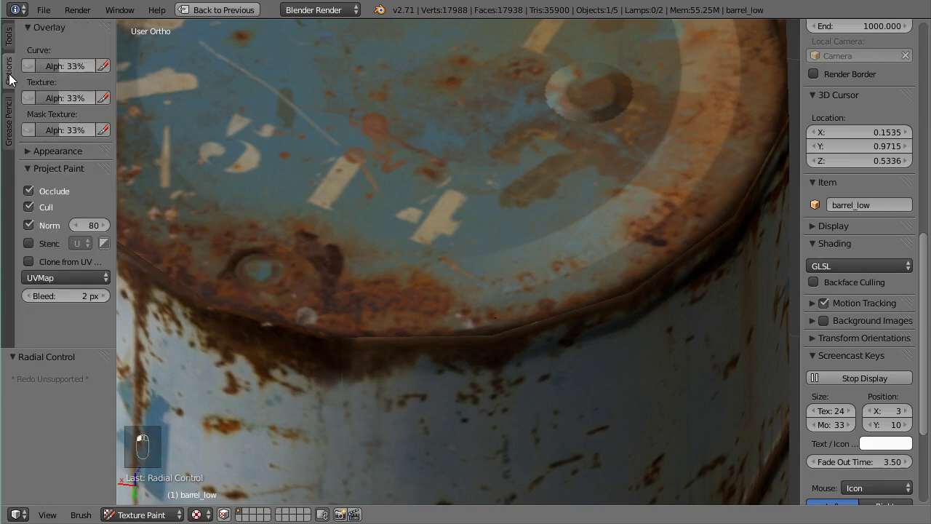
pyautogui.click(49, 227)
pyautogui.click(41, 208)
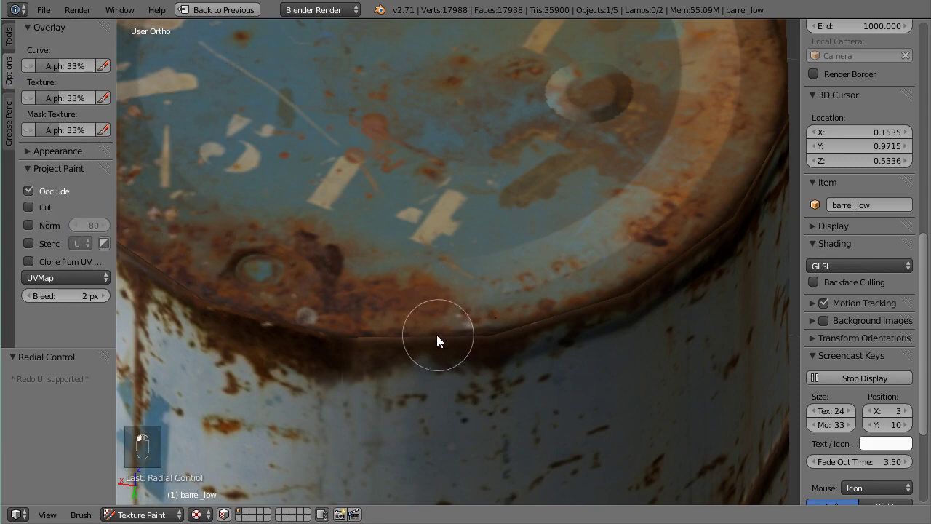
# Check the barrel's side and its mesh edges in Edit Mode, and return to Texture Paint mode.
pyautogui.scroll(-3, 440, 332)
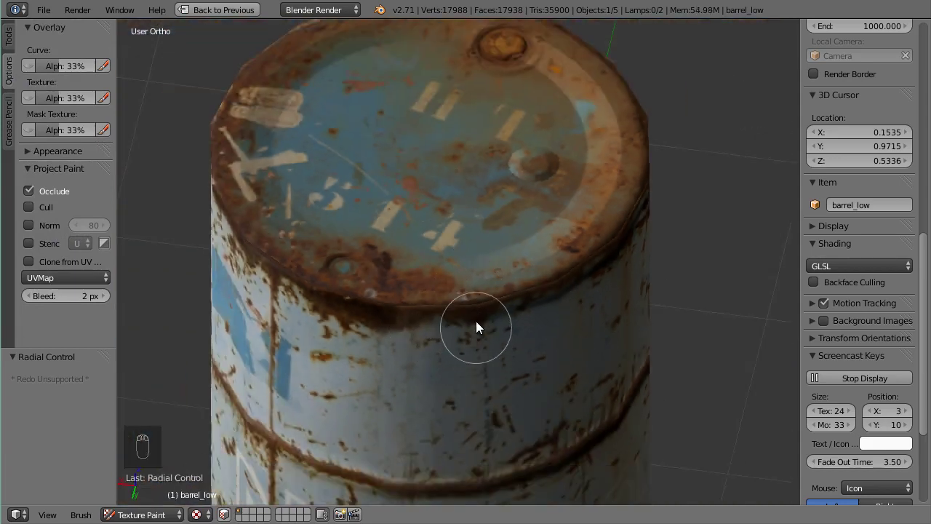
pyautogui.moveTo(476, 327); pyautogui.dragTo(444, 280, button='middle')
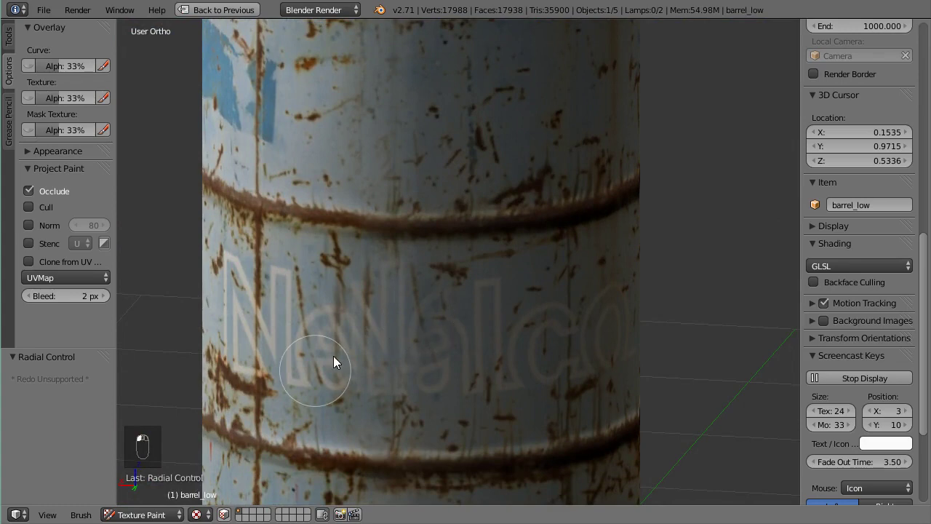
pyautogui.press('Tab')
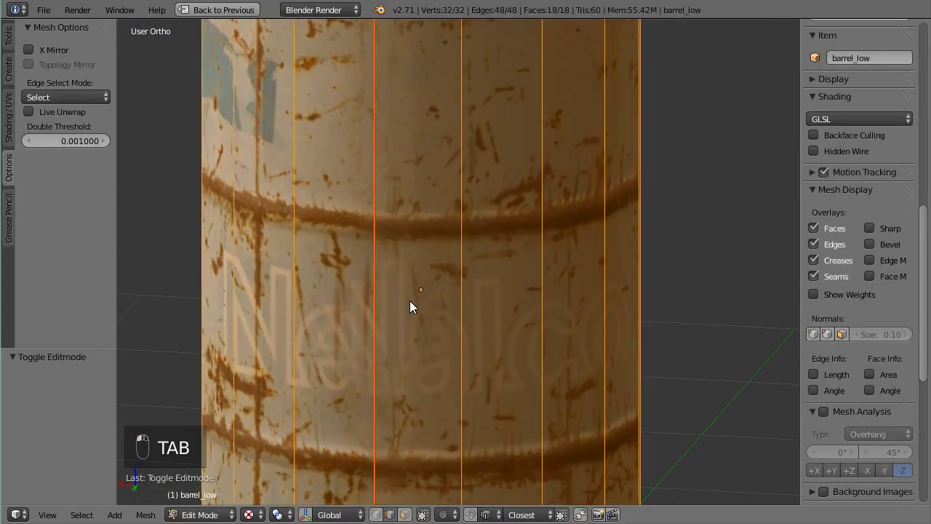
pyautogui.click(219, 515)
pyautogui.click(211, 414)
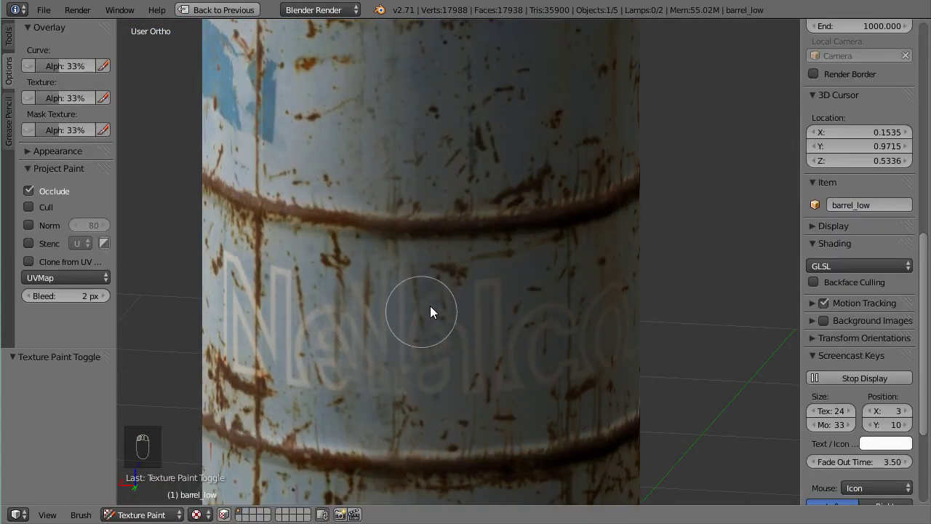
pyautogui.moveTo(430, 312); pyautogui.dragTo(436, 465, button='middle')
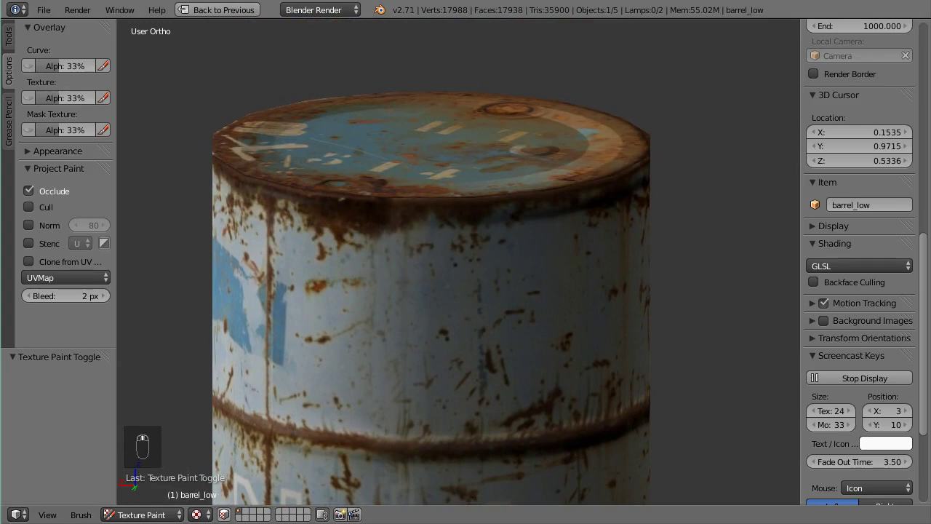
# Enable the Normal, Stencil and Cull options for project painting and disable Occlude.
pyautogui.click(29, 224)
pyautogui.click(28, 240)
pyautogui.click(29, 208)
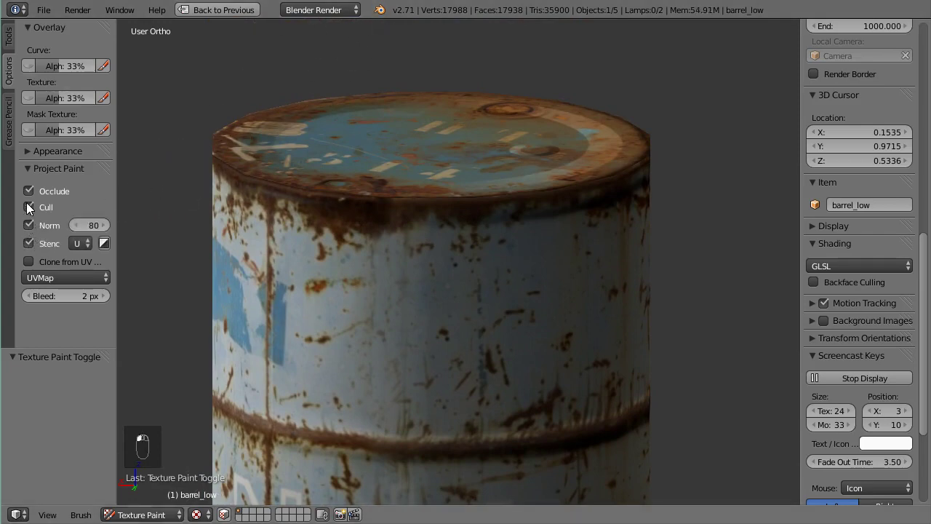
pyautogui.click(25, 188)
pyautogui.scroll(-2, 233, 185)
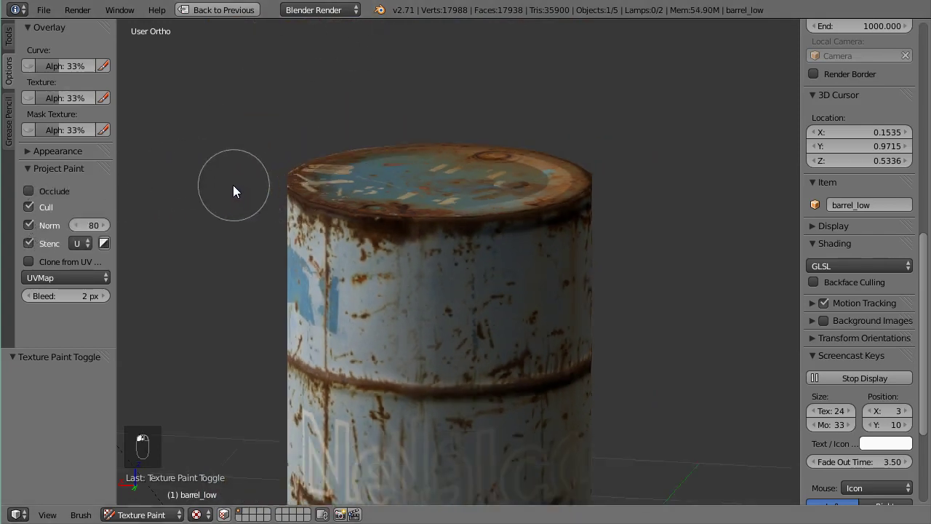
# Set the Clone brush's strength to 0.965 and enable Occlude for project painting.
pyautogui.moveTo(340, 221); pyautogui.dragTo(345, 256, button='middle')
pyautogui.keyDown('shift'); pyautogui.moveTo(377, 226); pyautogui.dragTo(350, 97, button='middle'); pyautogui.keyUp('shift')
pyautogui.moveTo(372, 146); pyautogui.dragTo(370, 198, button='middle')
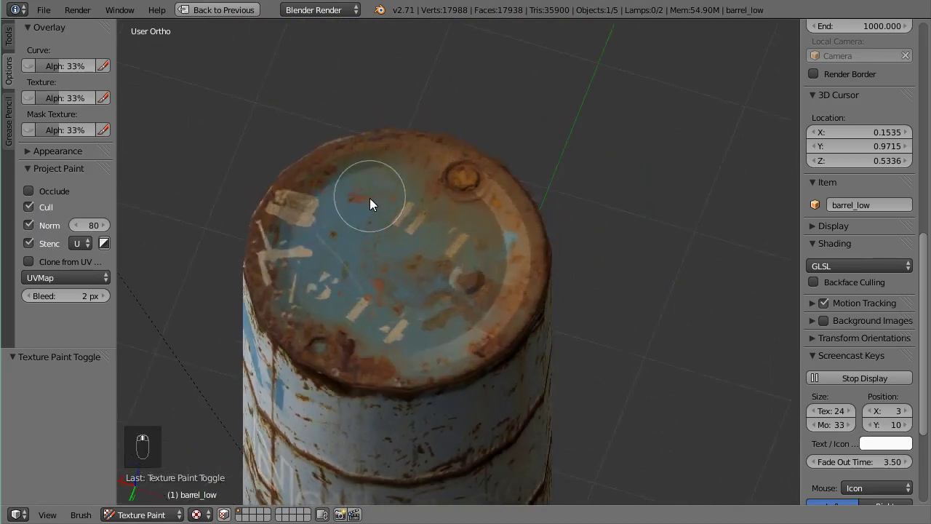
pyautogui.scroll(5, 391, 201)
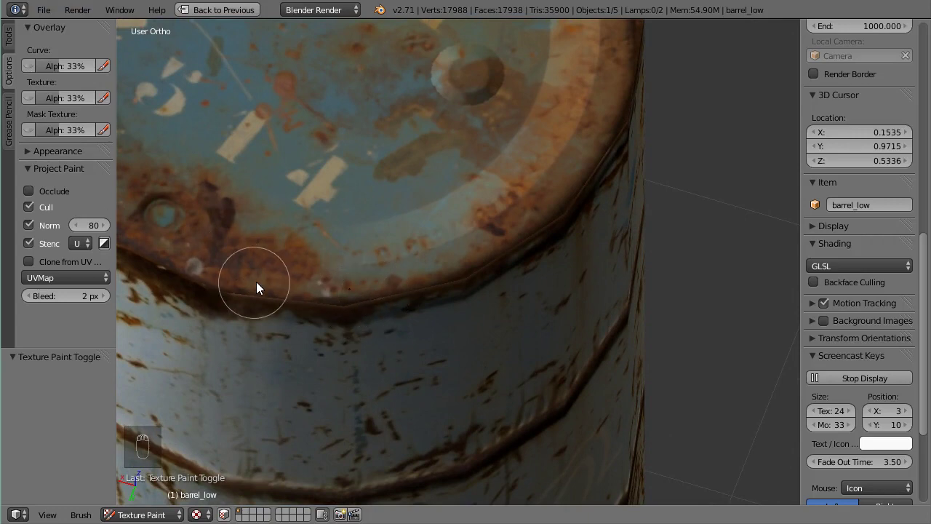
pyautogui.moveTo(256, 282); pyautogui.dragTo(257, 171, button='middle')
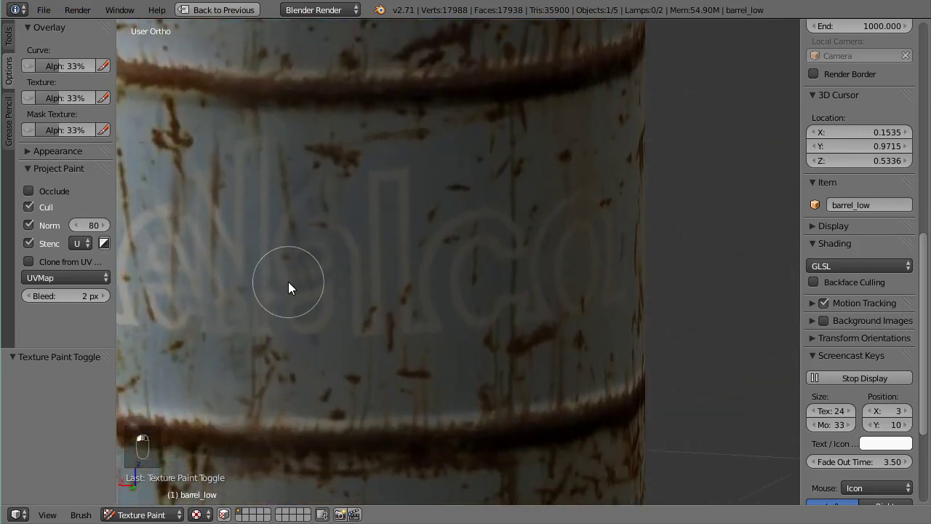
pyautogui.hotkey('shift', 'f')
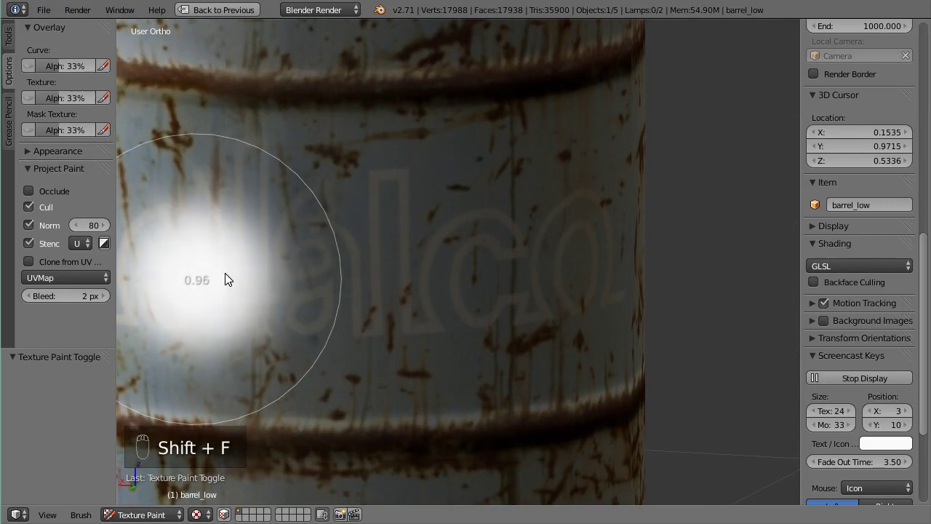
pyautogui.click(225, 275)
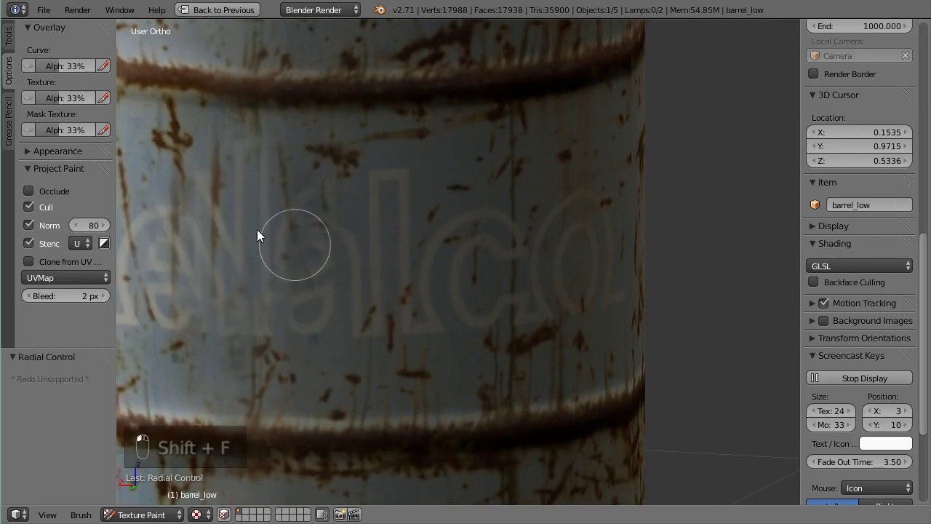
pyautogui.click(35, 190)
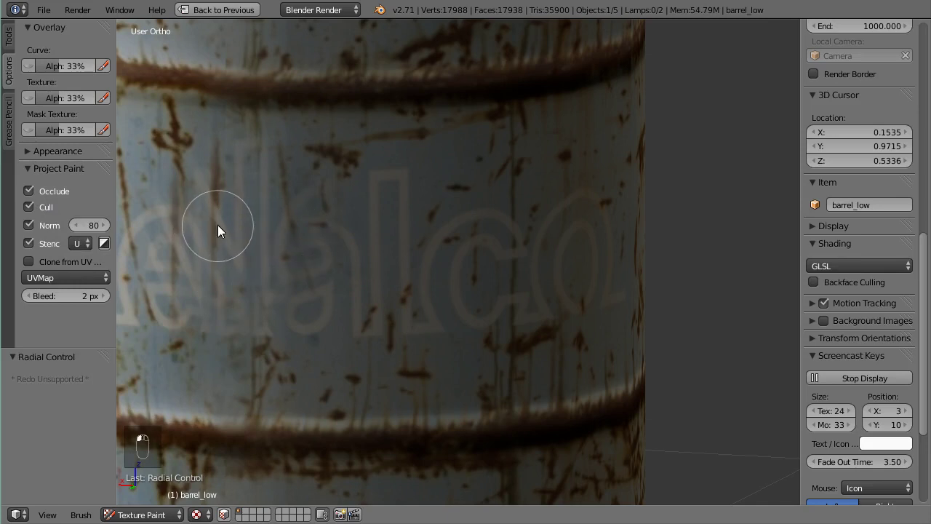
# Try a clone stroke over the seam at the barrel's lid edge and undo it.
pyautogui.scroll(-1, 217, 232)
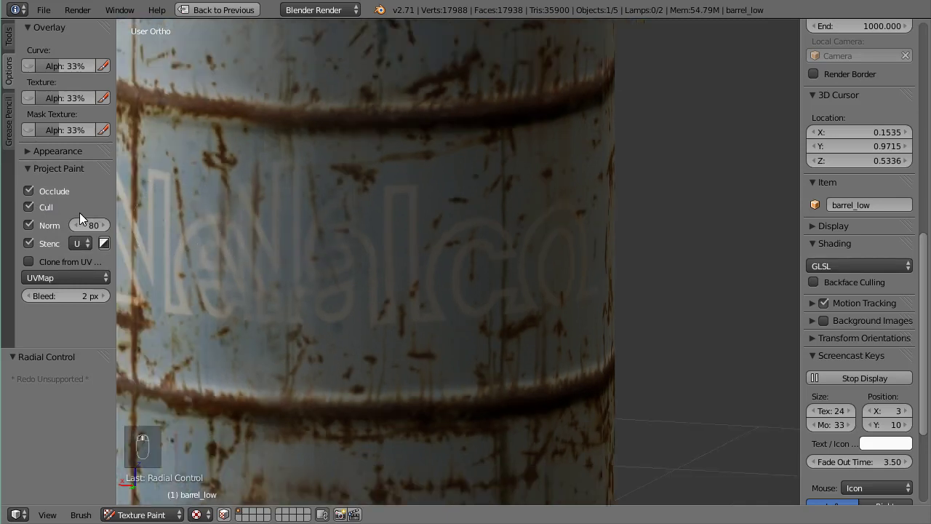
pyautogui.scroll(-4, 270, 197)
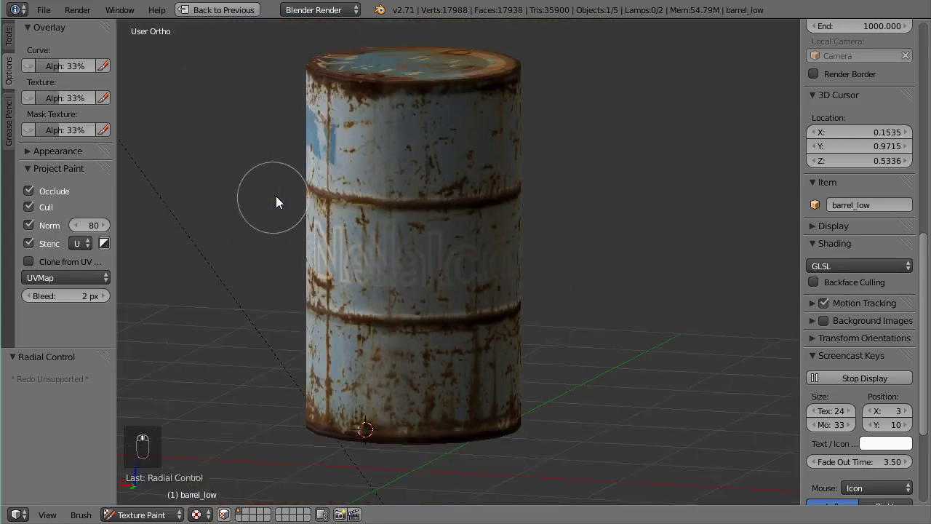
pyautogui.scroll(1, 123, 96)
pyautogui.click(9, 44)
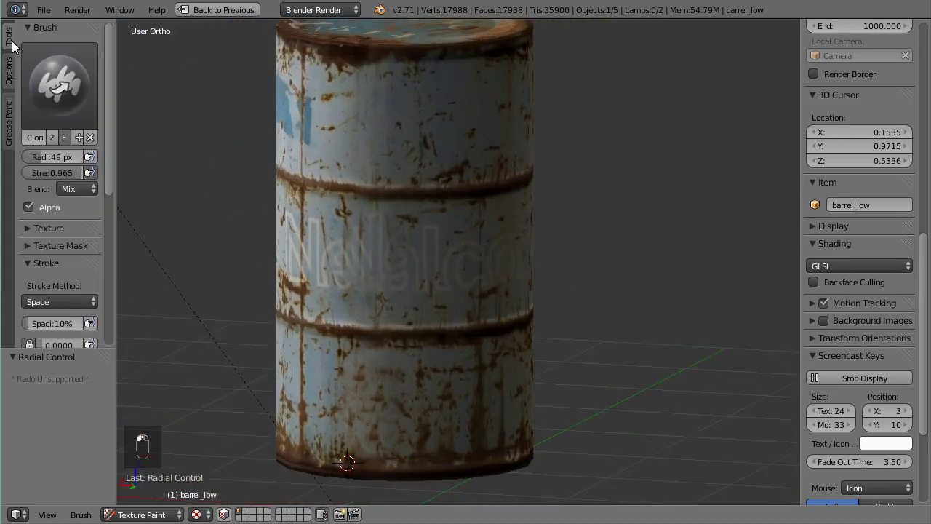
pyautogui.scroll(4, 334, 201)
pyautogui.scroll(-4, 356, 204)
pyautogui.moveTo(424, 209); pyautogui.dragTo(209, 183, button='middle')
pyautogui.scroll(2, 410, 190)
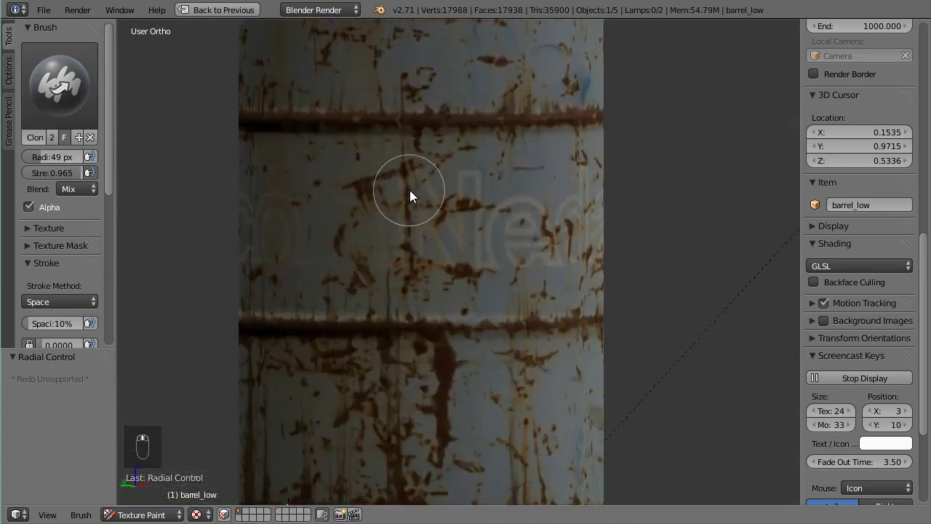
pyautogui.scroll(-3, 410, 189)
pyautogui.moveTo(456, 183); pyautogui.dragTo(468, 346, button='middle')
pyautogui.scroll(3, 468, 270)
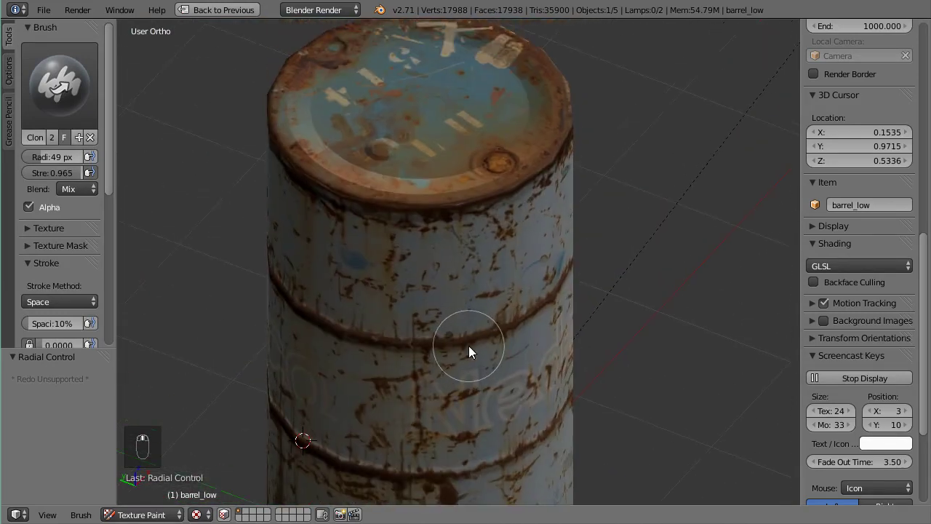
pyautogui.scroll(3, 469, 345)
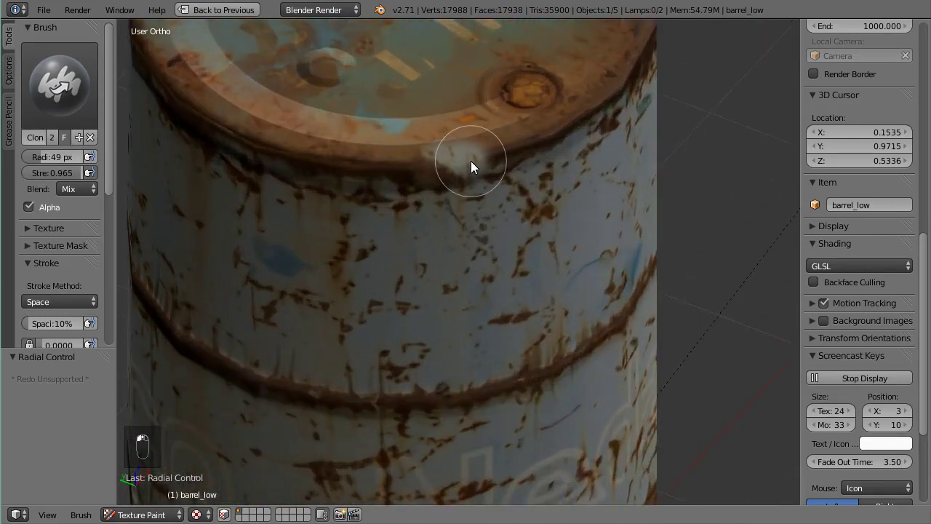
pyautogui.hotkey('ctrl', 'z')
# Toggle the Normal and Stencil project paint options off and back on, and disable Occlude.
pyautogui.moveTo(522, 187); pyautogui.dragTo(505, 257, button='middle')
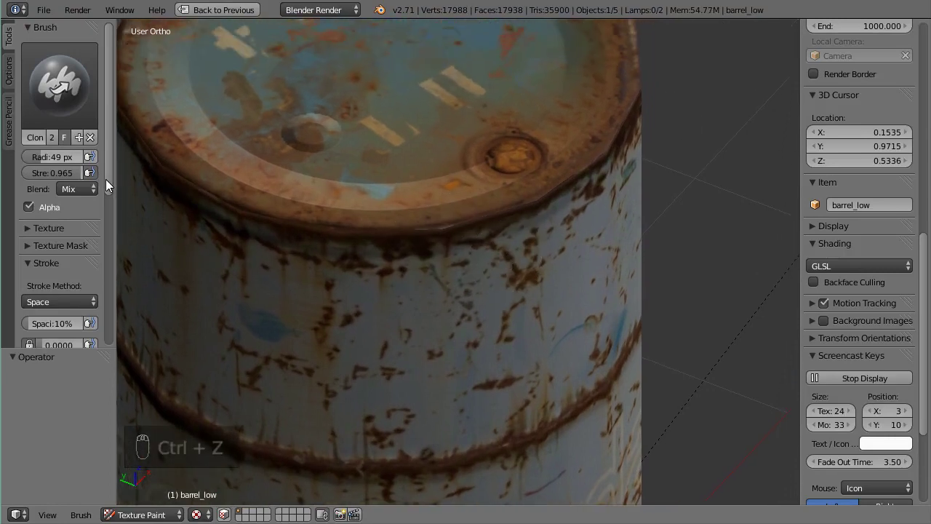
pyautogui.click(10, 73)
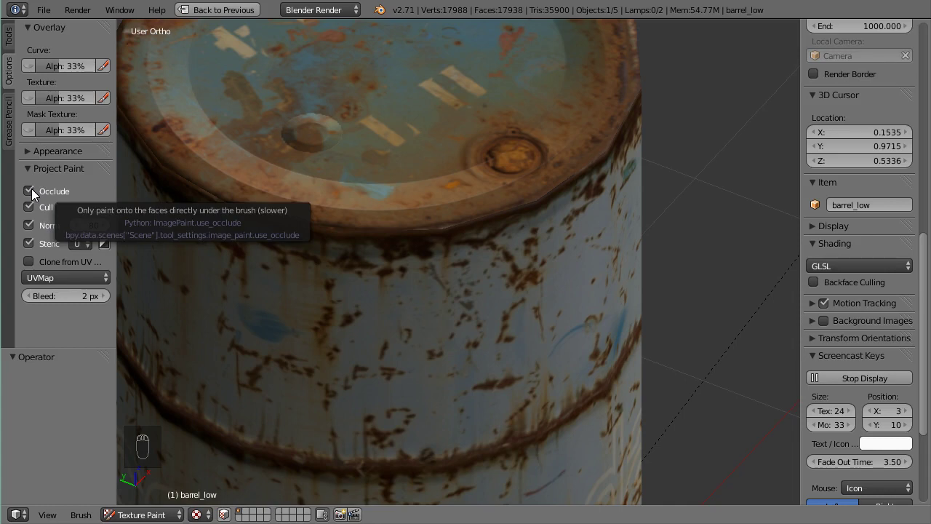
pyautogui.click(29, 226)
pyautogui.click(28, 243)
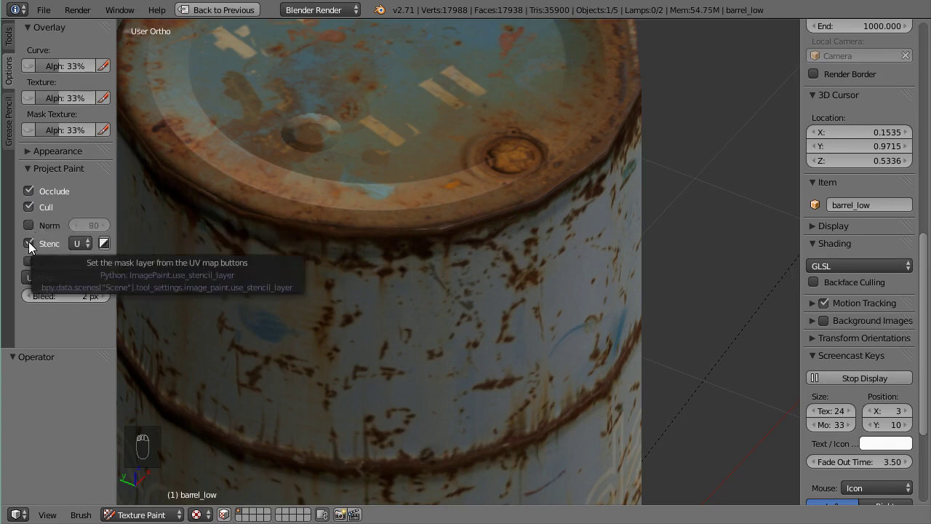
pyautogui.click(28, 243)
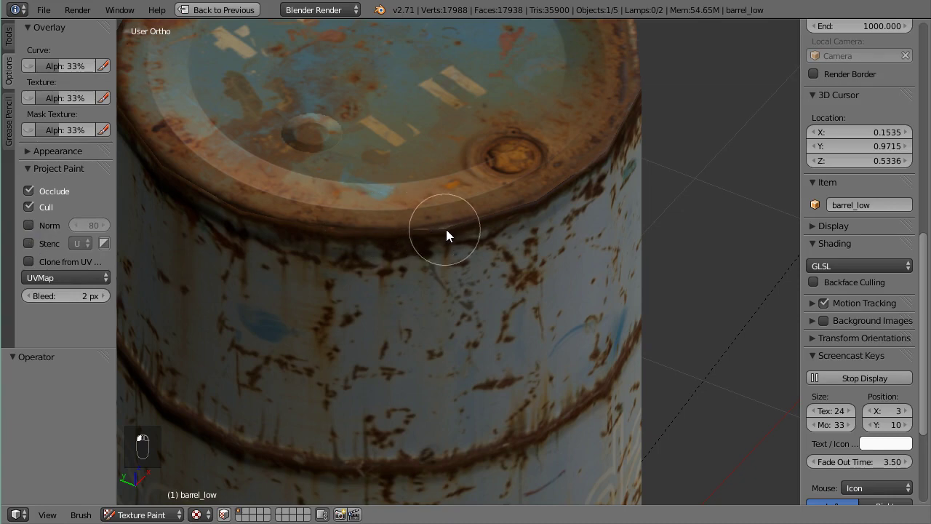
pyautogui.click(27, 243)
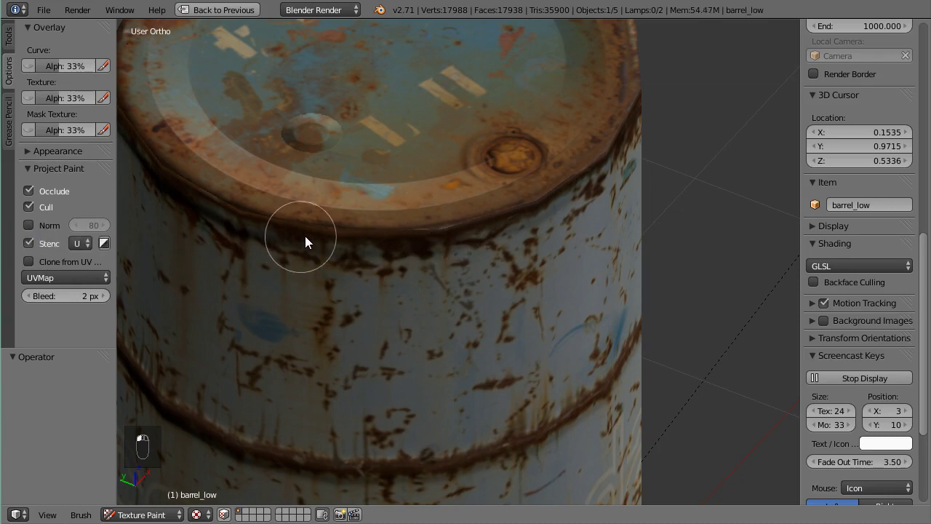
pyautogui.click(38, 225)
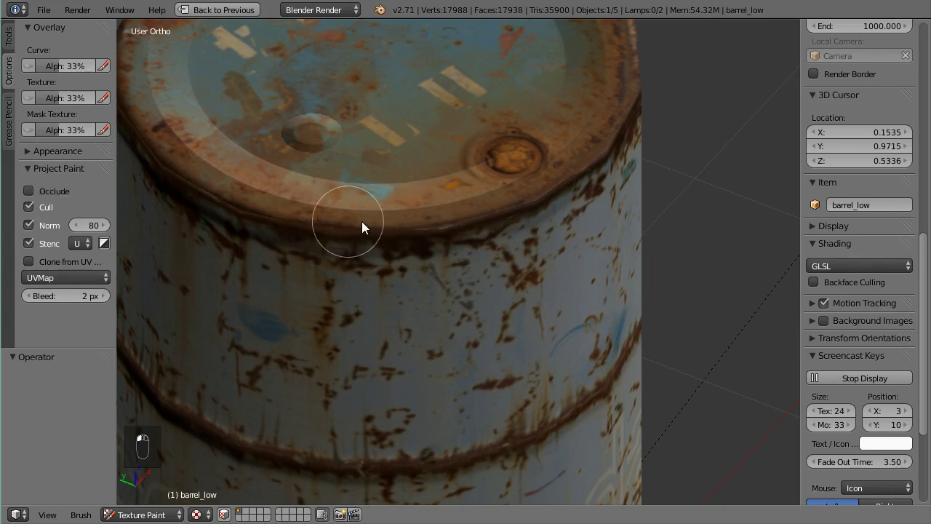
# Disable the Cull and Normal options for project painting.
pyautogui.moveTo(427, 293)
pyautogui.mouseDown(button='middle')
pyautogui.moveTo(424, 251)
pyautogui.moveTo(436, 251)
pyautogui.mouseUp(button='middle')
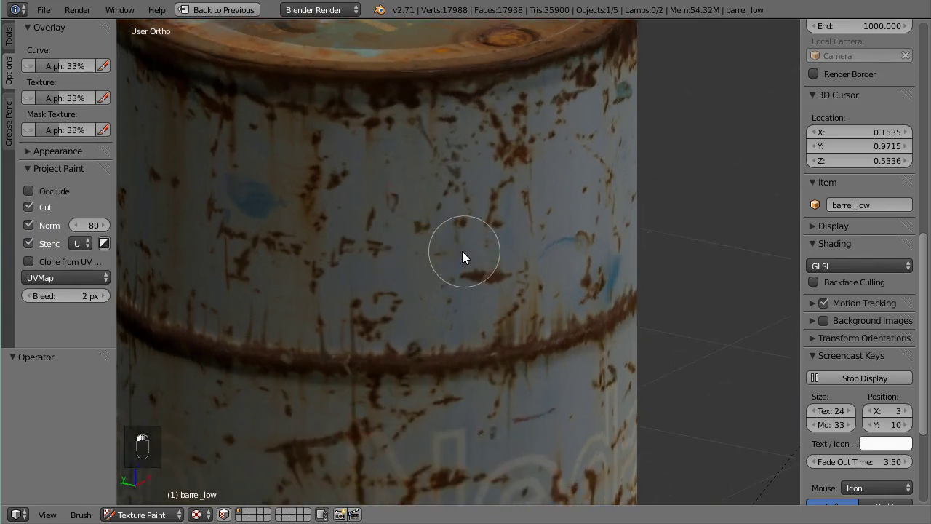
pyautogui.click(28, 207)
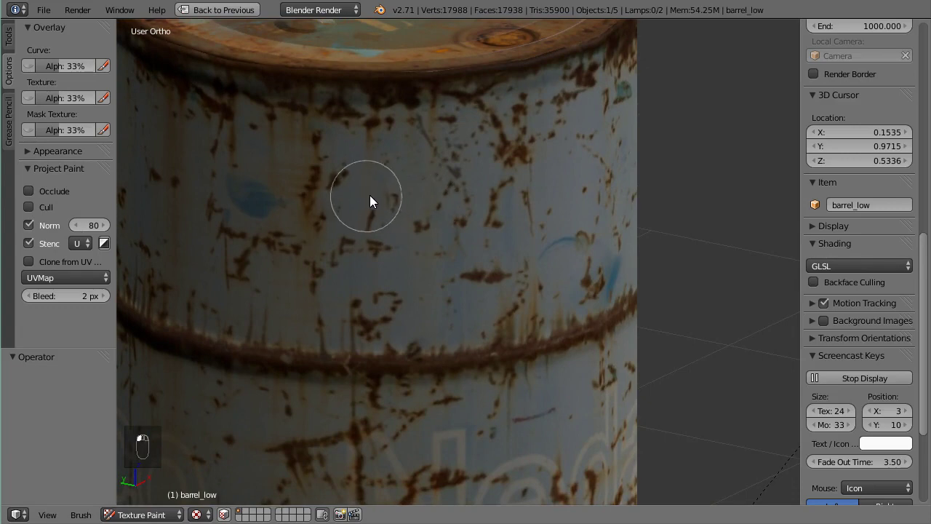
pyautogui.press('KP_2')
pyautogui.press('KP_2')
pyautogui.click(50, 225)
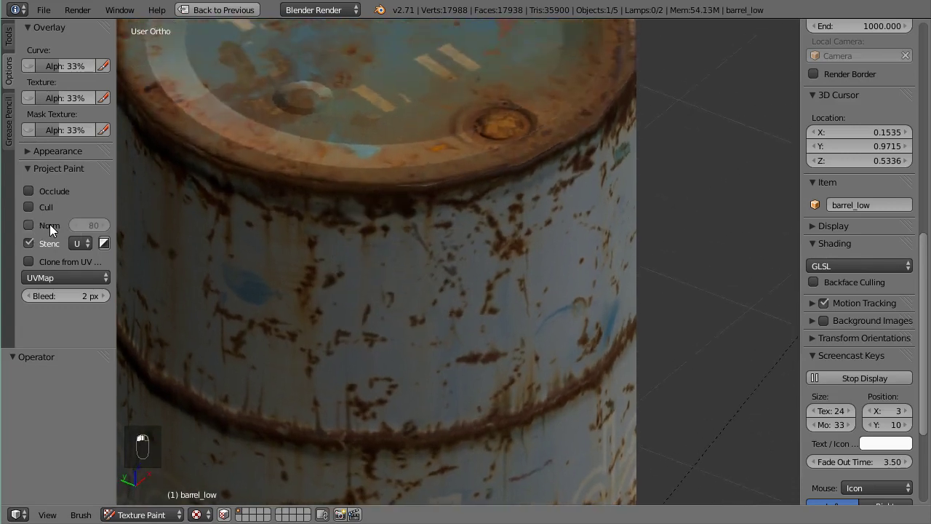
# Try cloning over the lid's rim next to the round bung and undo the strokes.
pyautogui.moveTo(443, 267); pyautogui.dragTo(360, 204, button='middle')
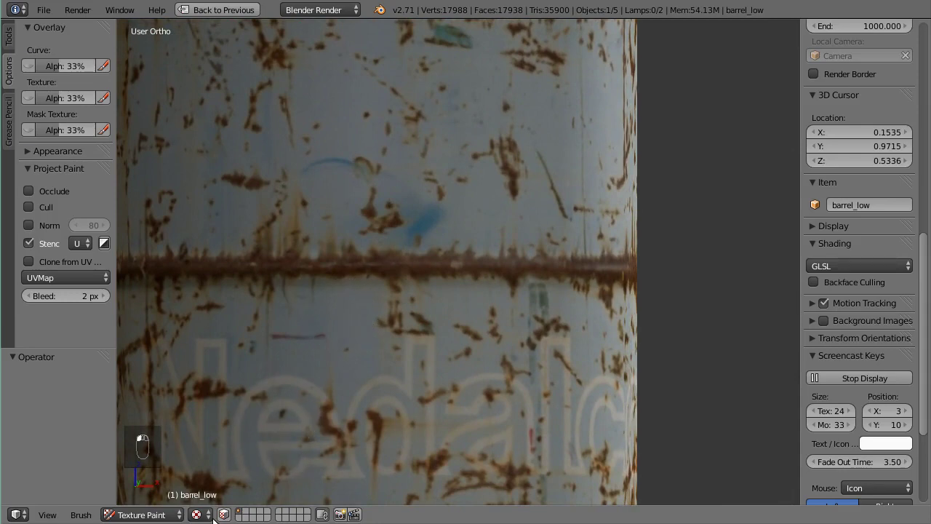
pyautogui.moveTo(271, 343); pyautogui.dragTo(322, 456, button='middle')
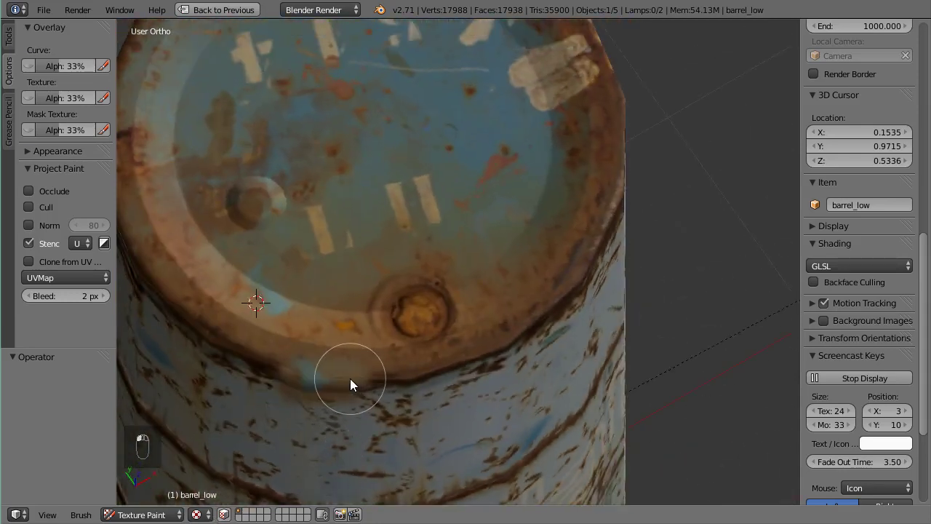
pyautogui.hotkey('ctrl', 'z')
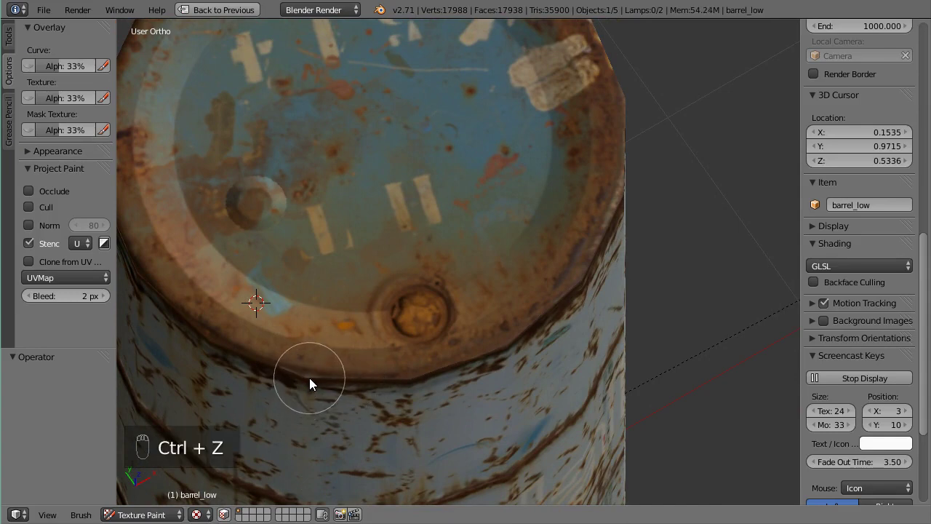
pyautogui.scroll(1, 309, 378)
pyautogui.moveTo(309, 378); pyautogui.dragTo(323, 374, button='middle')
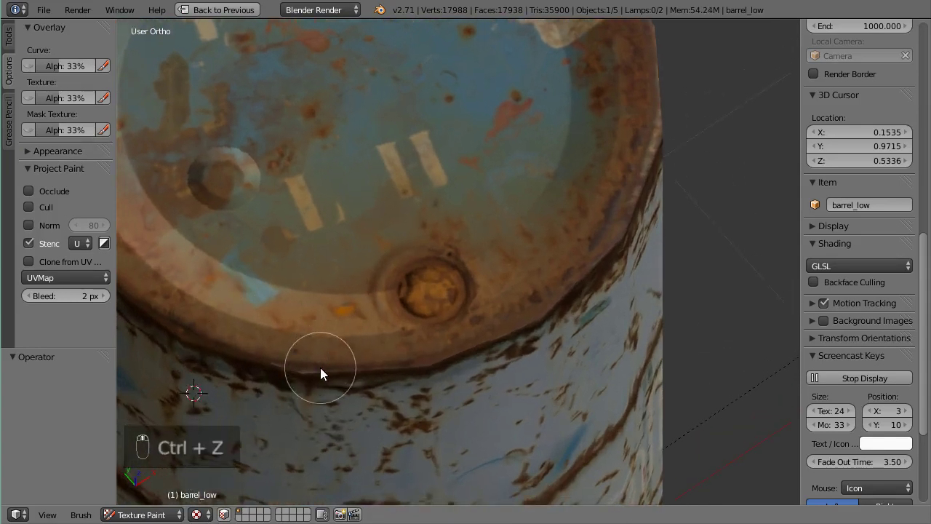
pyautogui.hotkey('ctrl', 'z')
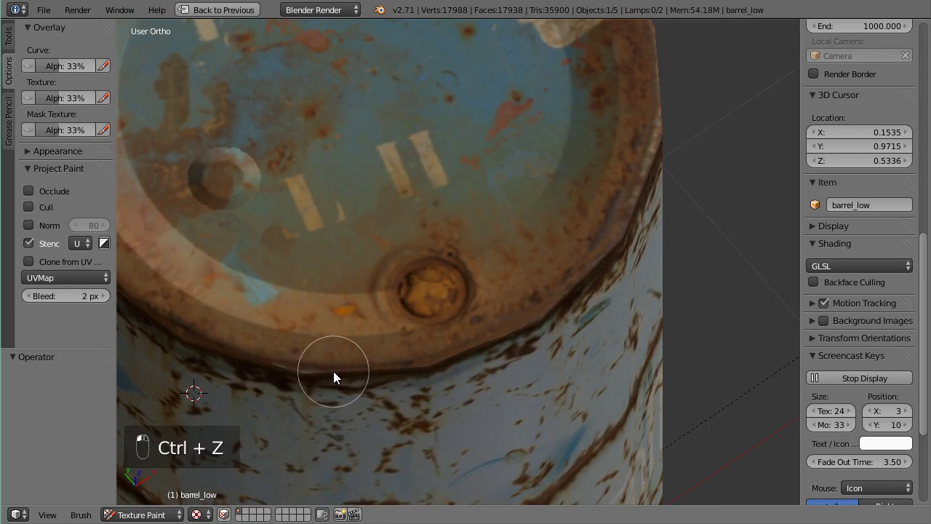
# Lower the Clone brush's strength and clone rust from the rim beside the bung over the lid's edge seam.
pyautogui.hotkey('shift', 'f')
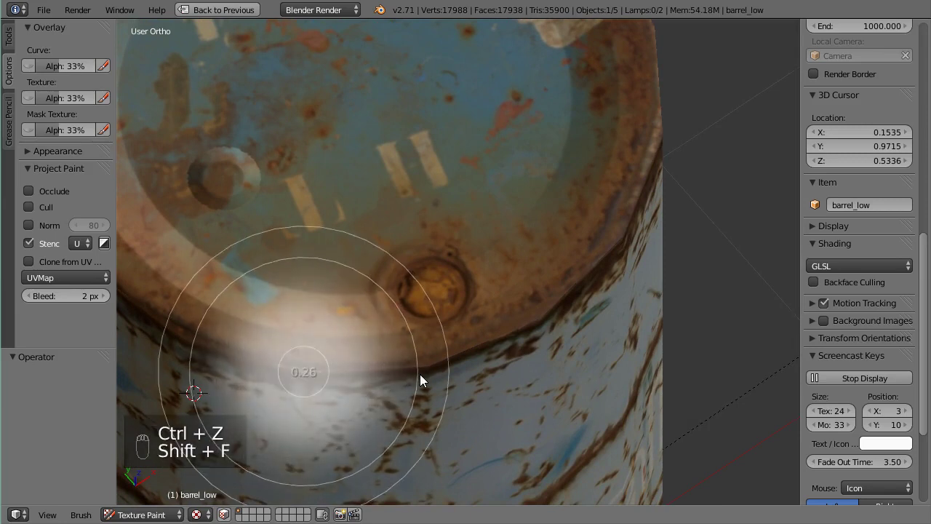
pyautogui.click(435, 374)
pyautogui.moveTo(361, 354)
pyautogui.mouseDown()
pyautogui.moveTo(348, 368)
pyautogui.moveTo(362, 365)
pyautogui.moveTo(309, 368)
pyautogui.moveTo(341, 367)
pyautogui.mouseUp()
pyautogui.hotkey('shift', 'f')
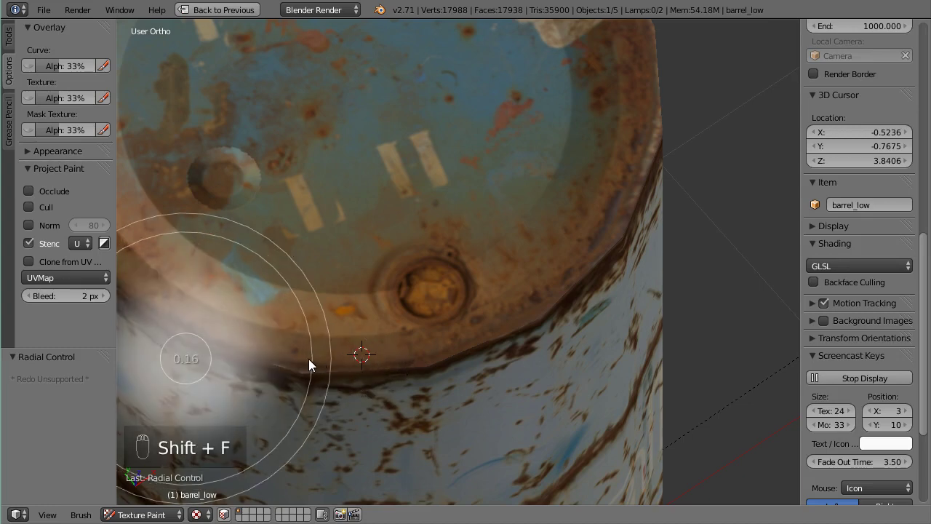
pyautogui.click(283, 363)
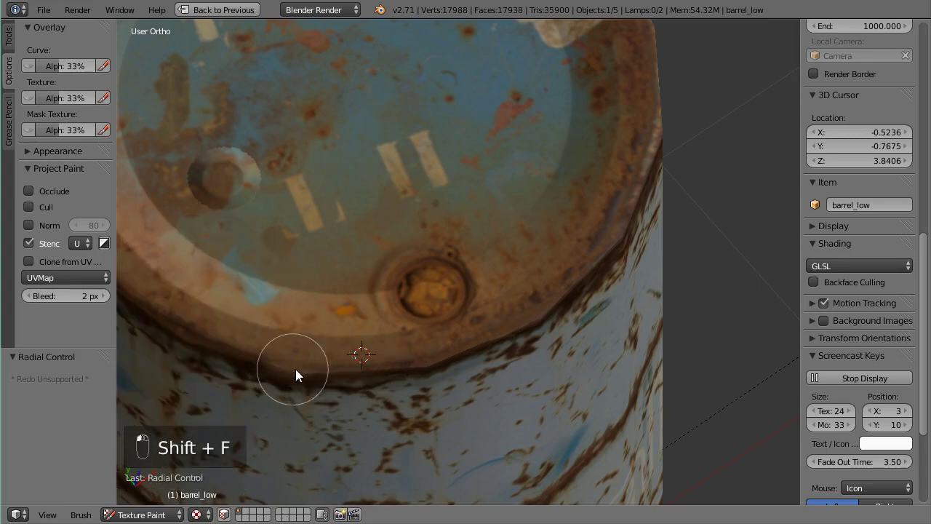
# Continue cloning rust along the lid's edge past the bung, sampling a new source point on the rim.
pyautogui.moveTo(388, 369); pyautogui.dragTo(342, 355, button='middle')
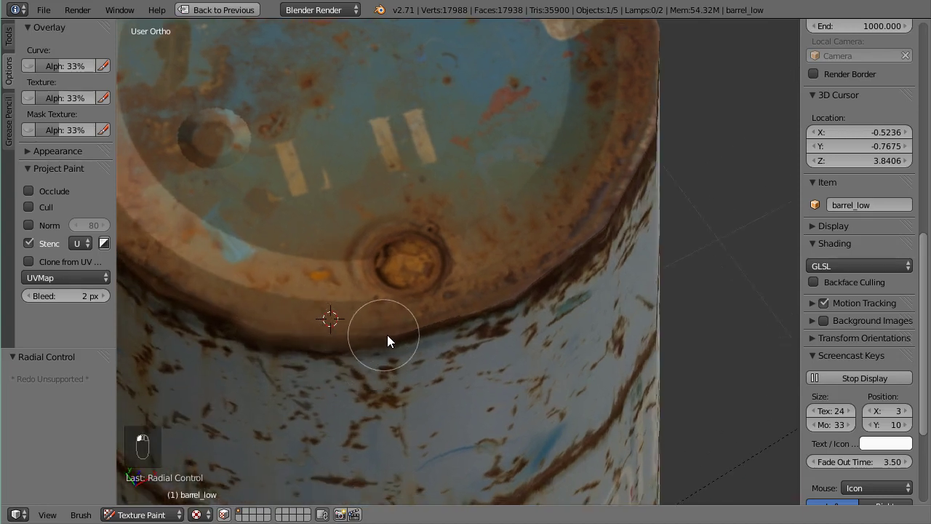
pyautogui.moveTo(441, 326)
pyautogui.mouseDown(button='middle')
pyautogui.moveTo(444, 345)
pyautogui.moveTo(420, 359)
pyautogui.moveTo(348, 348)
pyautogui.mouseUp(button='middle')
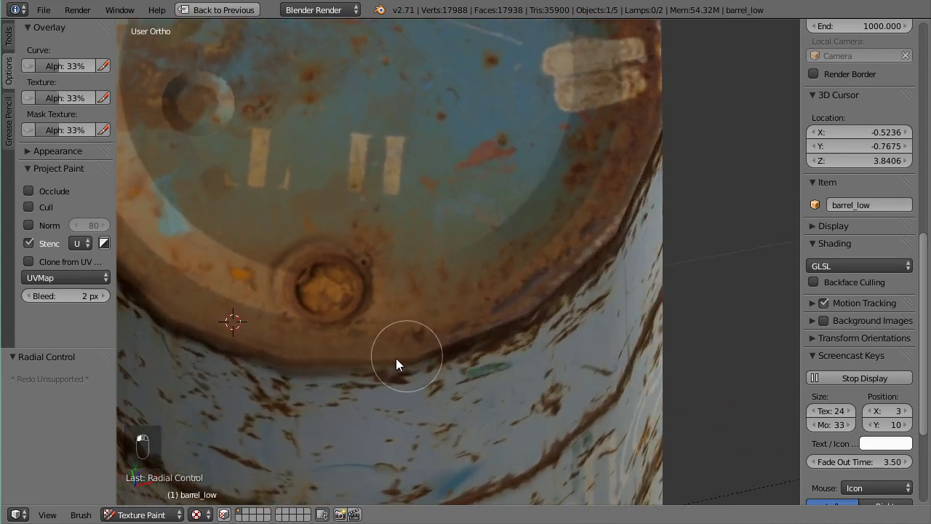
pyautogui.moveTo(442, 367)
pyautogui.mouseDown(button='middle')
pyautogui.moveTo(357, 366)
pyautogui.moveTo(440, 365)
pyautogui.moveTo(440, 329)
pyautogui.mouseUp(button='middle')
pyautogui.click(354, 344)
pyautogui.click(442, 325)
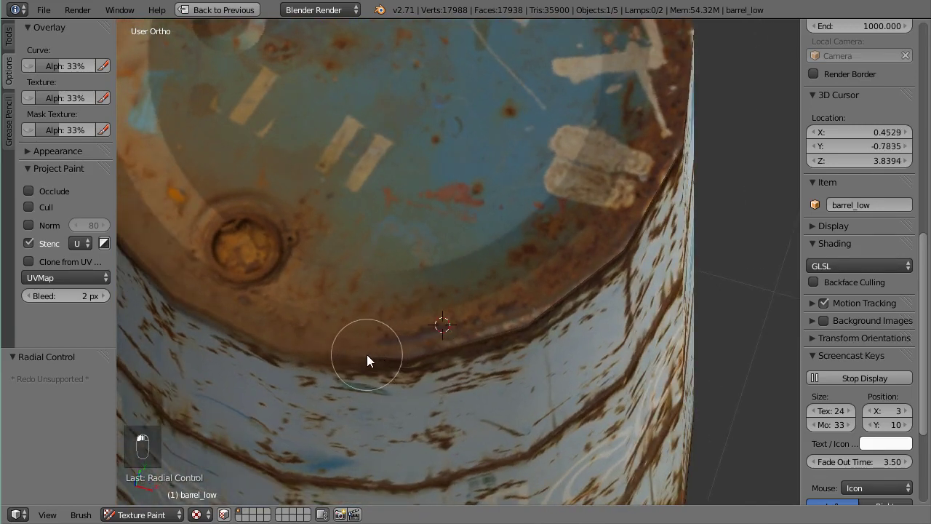
pyautogui.moveTo(397, 354); pyautogui.dragTo(461, 272, button='middle')
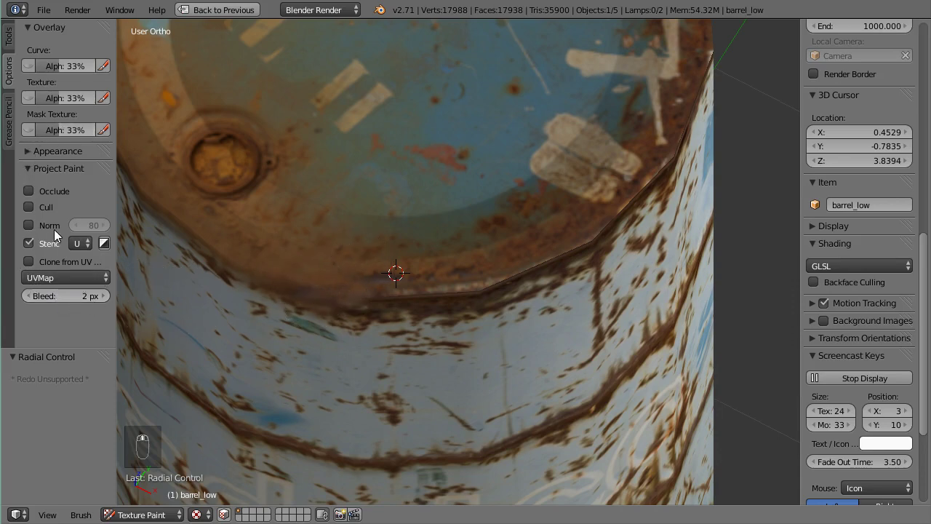
# Change the Clone brush's falloff curve to the Root preset.
pyautogui.click(10, 39)
pyautogui.scroll(-9, 59, 254)
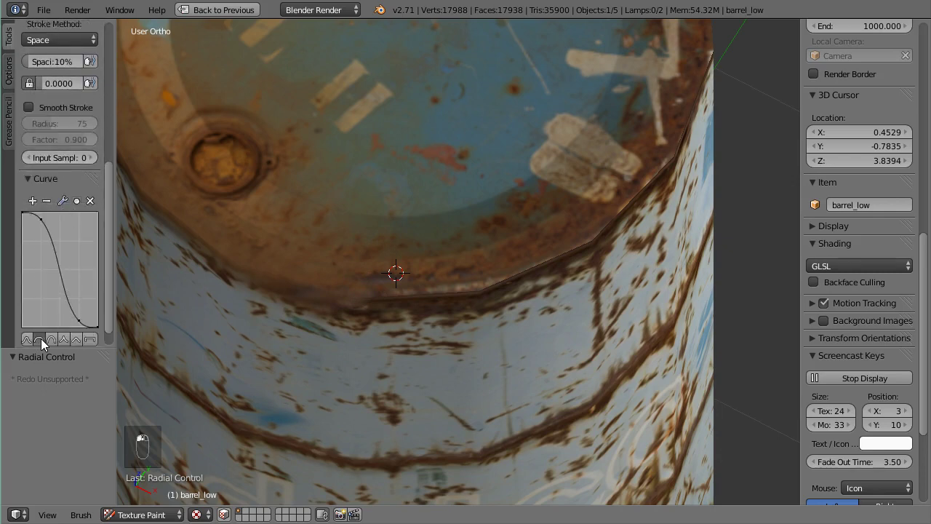
pyautogui.click(40, 339)
pyautogui.click(51, 337)
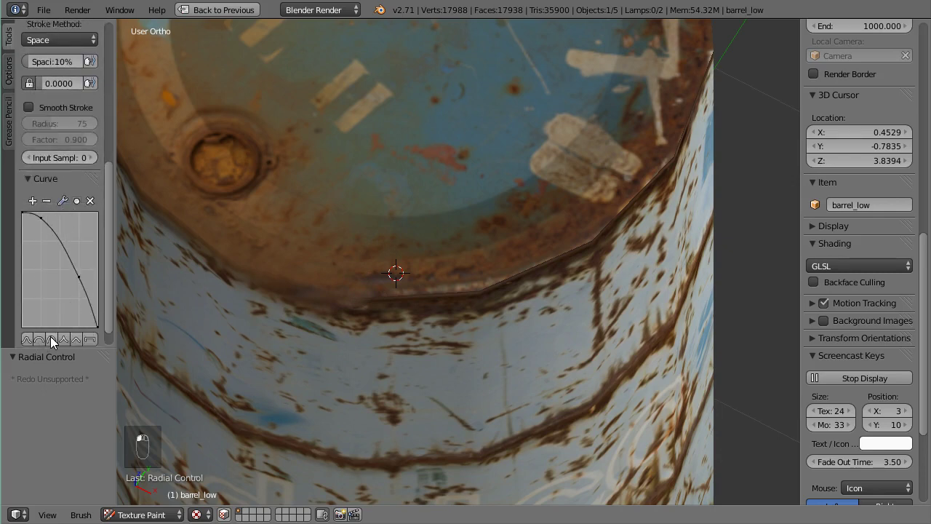
# Compare the Sharp and Linear falloff presets, return to Root, and reshape the Clone brush's curve to stay high before dropping steeply.
pyautogui.click(63, 338)
pyautogui.click(75, 339)
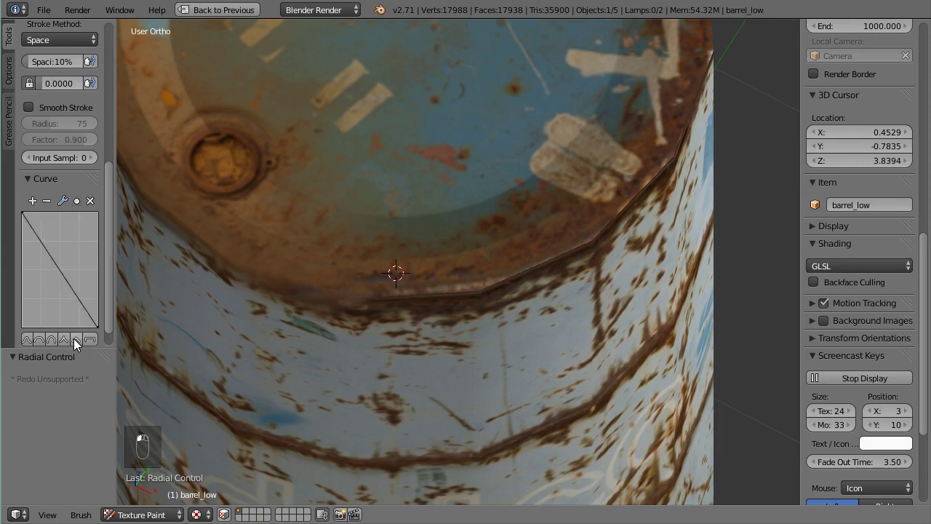
pyautogui.click(51, 338)
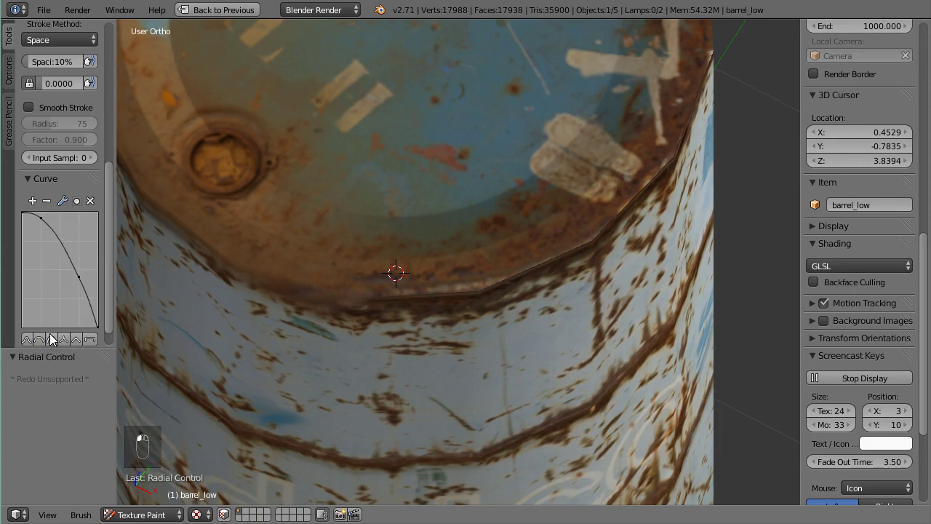
pyautogui.moveTo(40, 218)
pyautogui.mouseDown()
pyautogui.moveTo(71, 221)
pyautogui.moveTo(70, 233)
pyautogui.mouseUp()
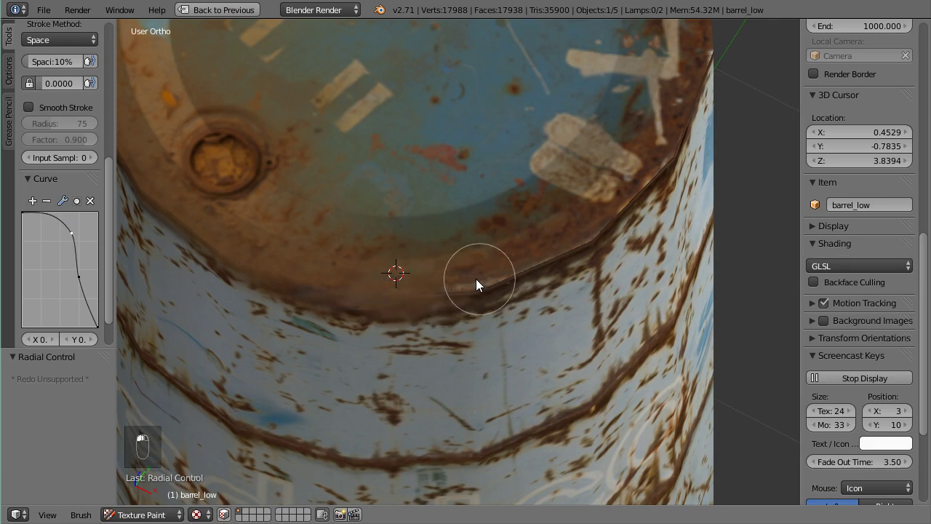
pyautogui.moveTo(476, 278); pyautogui.dragTo(423, 279, button='middle')
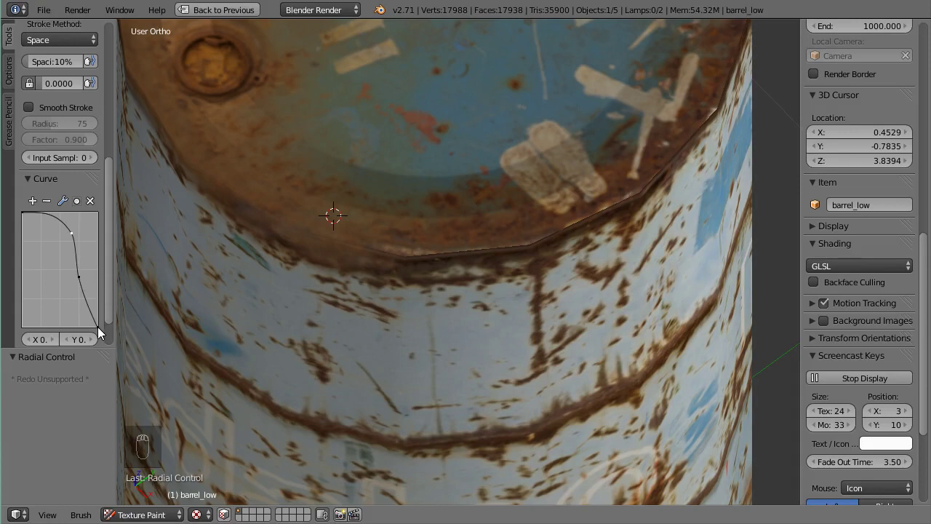
pyautogui.moveTo(98, 326); pyautogui.dragTo(132, 326)
pyautogui.moveTo(73, 234); pyautogui.dragTo(90, 232)
pyautogui.moveTo(73, 275); pyautogui.dragTo(79, 221)
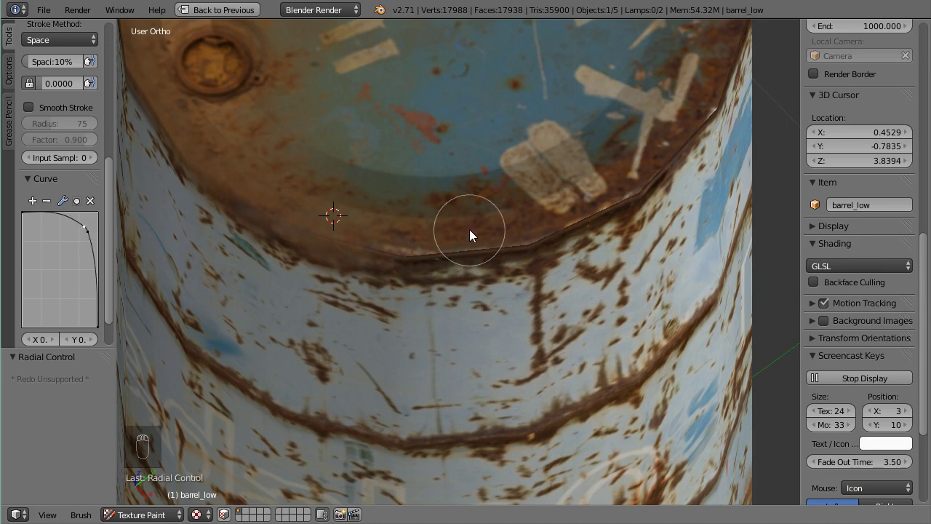
# Try cloning rust from the lid's rim over the edge seam past the bung, sampling new source points along the rim.
pyautogui.keyDown('ctrl'); pyautogui.click(404, 214); pyautogui.keyUp('ctrl')
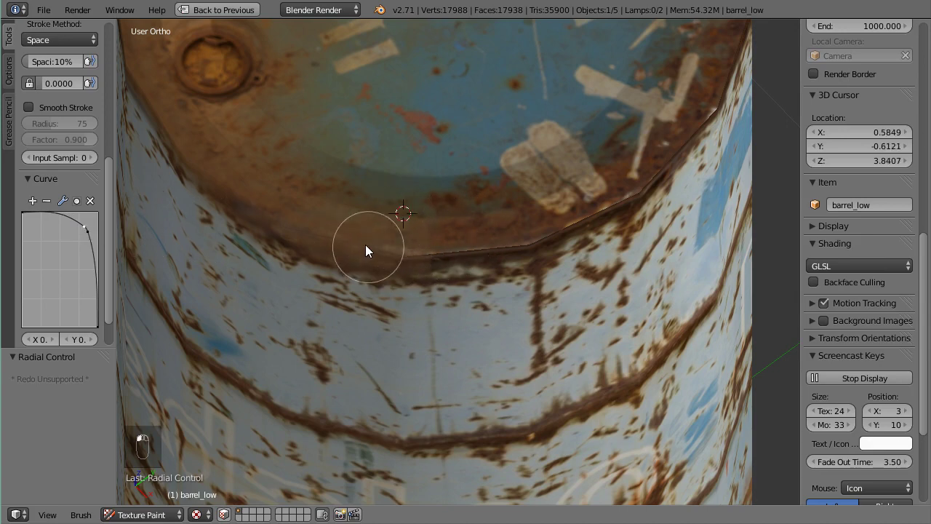
pyautogui.keyDown('ctrl'); pyautogui.click(465, 226); pyautogui.keyUp('ctrl')
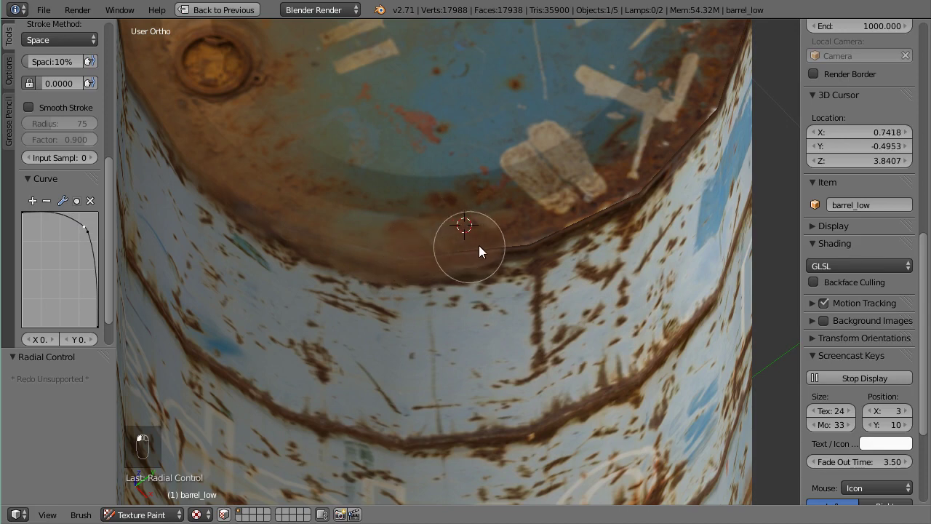
pyautogui.moveTo(570, 247); pyautogui.dragTo(460, 230, button='middle')
pyautogui.keyDown('ctrl'); pyautogui.click(437, 226); pyautogui.keyUp('ctrl')
pyautogui.moveTo(428, 270)
pyautogui.mouseDown()
pyautogui.moveTo(469, 273)
pyautogui.moveTo(397, 266)
pyautogui.moveTo(467, 269)
pyautogui.mouseUp()
pyautogui.scroll(-5, 467, 270)
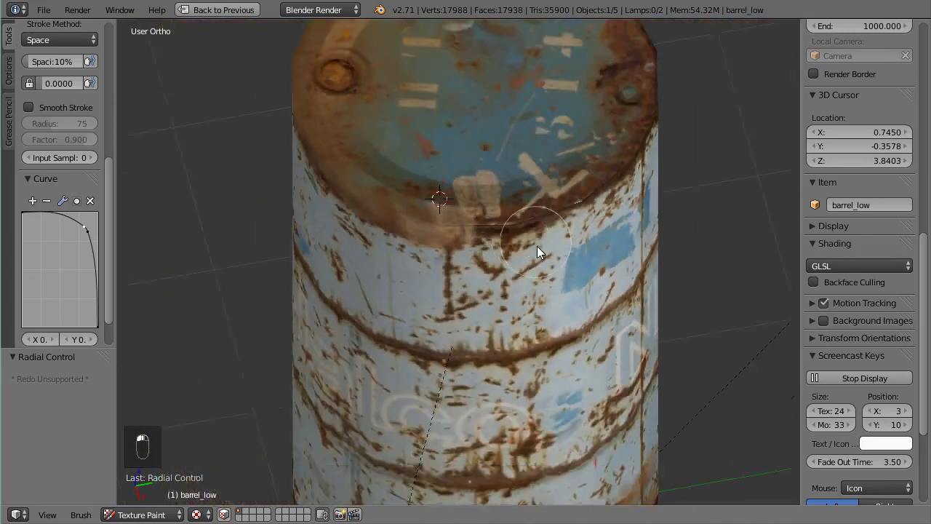
# Undo the recent clone strokes along the lid's edge back to the area beside the round bung.
pyautogui.hotkey('ctrl', 'z')
pyautogui.hotkey('ctrl', 'z')
pyautogui.hotkey('ctrl', 'z')
pyautogui.hotkey('ctrl', 'z')
pyautogui.hotkey('ctrl', 'z')
pyautogui.hotkey('ctrl', 'z')
pyautogui.hotkey('ctrl', 'z')
pyautogui.hotkey('ctrl', 'z')
pyautogui.hotkey('ctrl', 'z')
pyautogui.hotkey('ctrl', 'z')
pyautogui.hotkey('ctrl', 'z')
pyautogui.hotkey('ctrl', 'z')
pyautogui.hotkey('ctrl', 'z')
pyautogui.hotkey('ctrl', 'z')
pyautogui.hotkey('ctrl', 'z')
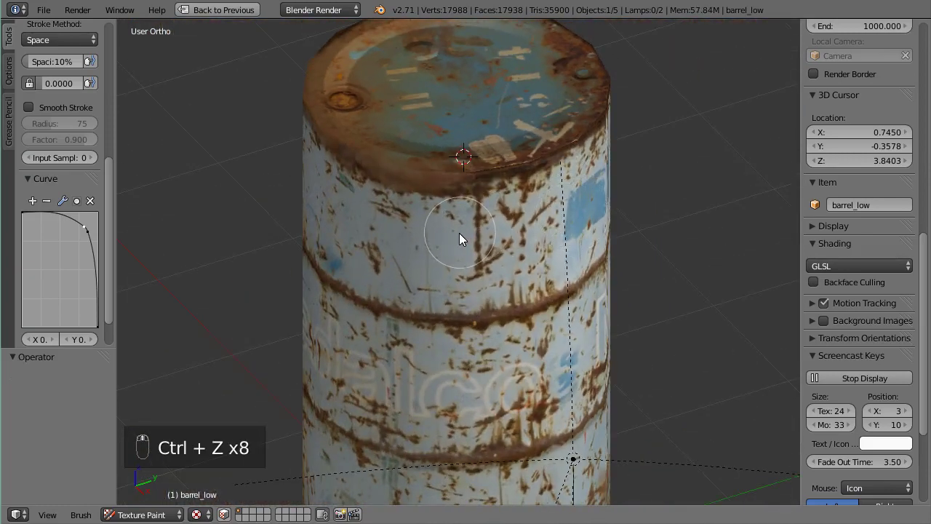
pyautogui.hotkey('ctrl', 'z')
pyautogui.hotkey('ctrl', 'z')
pyautogui.hotkey('ctrl', 'z')
pyautogui.hotkey('ctrl', 'z')
pyautogui.hotkey('ctrl', 'z')
pyautogui.hotkey('ctrl', 'z')
pyautogui.hotkey('ctrl', 'z')
pyautogui.hotkey('ctrl', 'z')
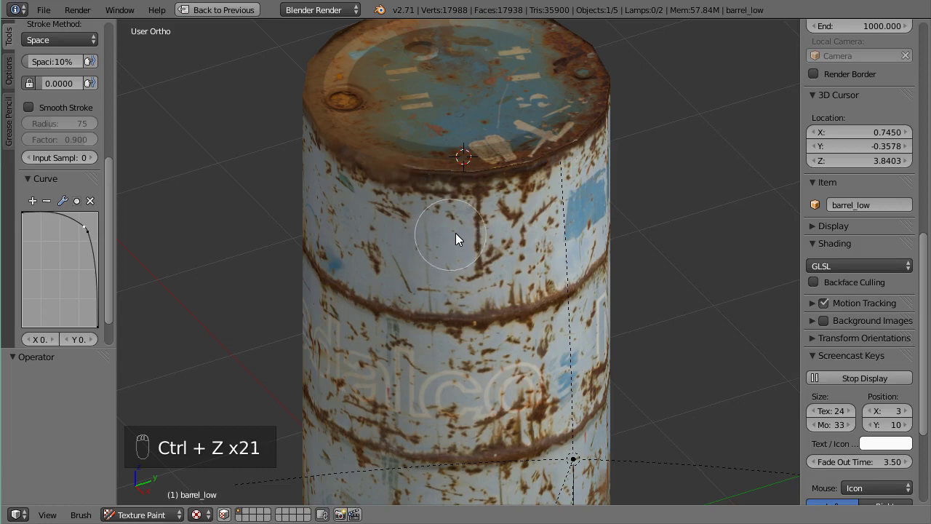
pyautogui.hotkey('ctrl', 'z')
pyautogui.moveTo(451, 239); pyautogui.dragTo(501, 249, button='middle')
pyautogui.hotkey('ctrl', 'z')
pyautogui.hotkey('ctrl', 'z')
pyautogui.hotkey('ctrl', 'z')
pyautogui.hotkey('ctrl', 'z')
pyautogui.hotkey('ctrl', 'z')
pyautogui.hotkey('ctrl', 'z')
pyautogui.hotkey('ctrl', 'z')
pyautogui.hotkey('ctrl', 'z')
pyautogui.hotkey('ctrl', 'z')
pyautogui.hotkey('ctrl', 'z')
pyautogui.hotkey('ctrl', 'z')
pyautogui.hotkey('ctrl', 'z')
pyautogui.hotkey('ctrl', 'z')
pyautogui.hotkey('ctrl', 'z')
pyautogui.hotkey('ctrl', 'z')
pyautogui.hotkey('ctrl', 'z')
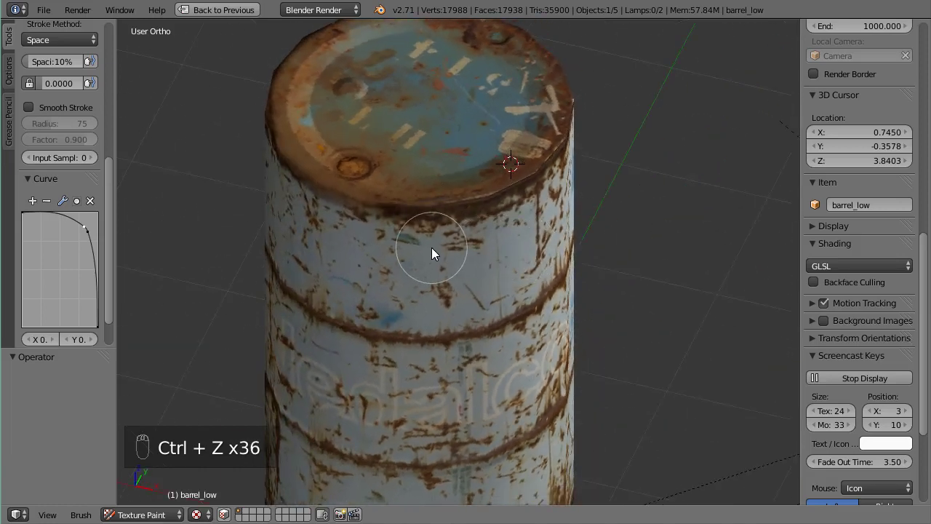
pyautogui.hotkey('ctrl', 'z')
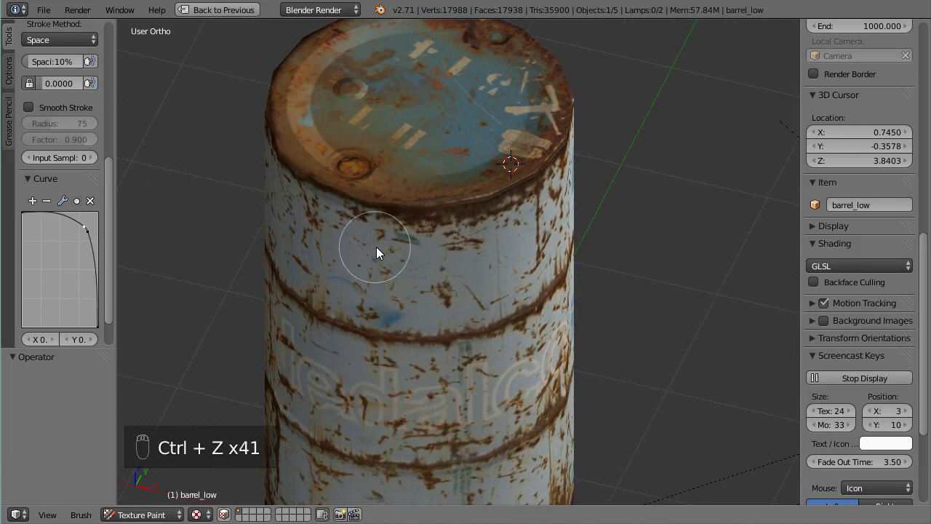
# Shrink the Clone brush and set its strength to about 0.16 for work on the rim below the bung.
pyautogui.moveTo(376, 246); pyautogui.dragTo(446, 251, button='middle')
pyautogui.scroll(2, 438, 244)
pyautogui.scroll(2, 439, 243)
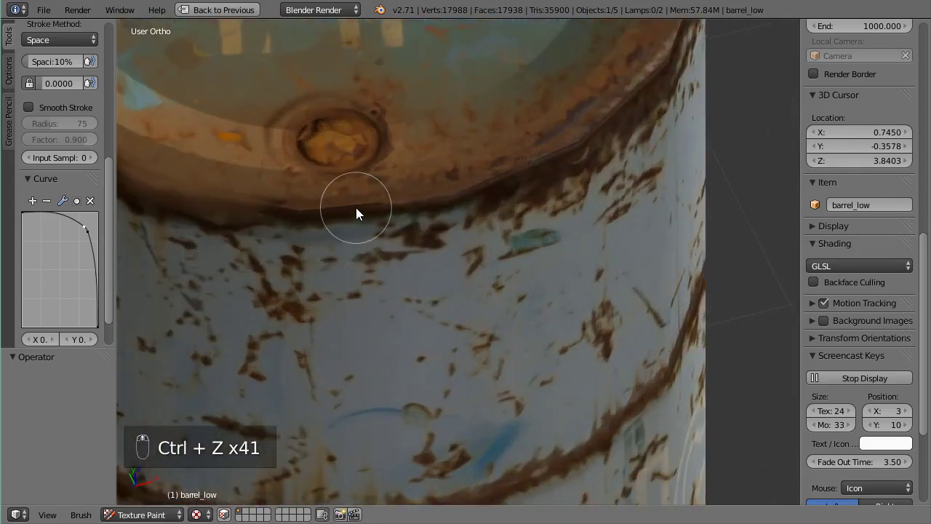
pyautogui.press('f')
pyautogui.click(334, 207)
pyautogui.hotkey('shift', 'f')
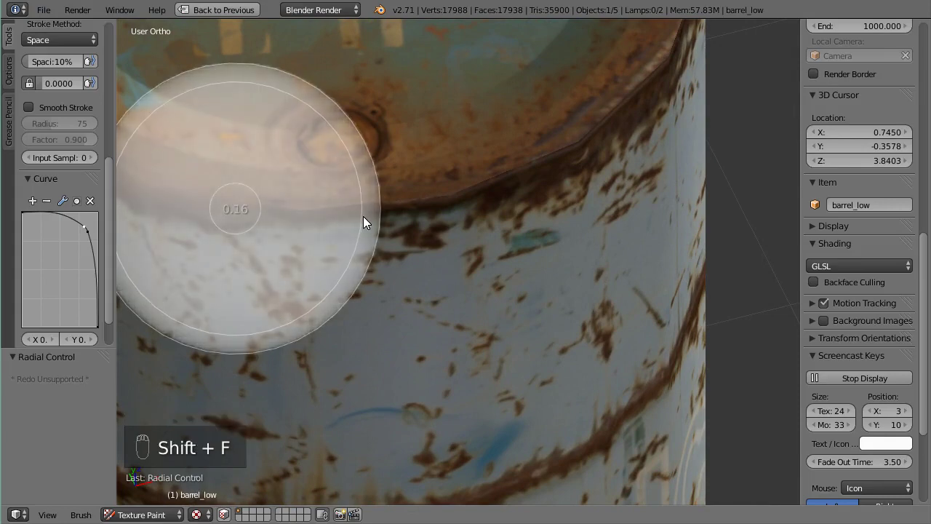
pyautogui.click(363, 217)
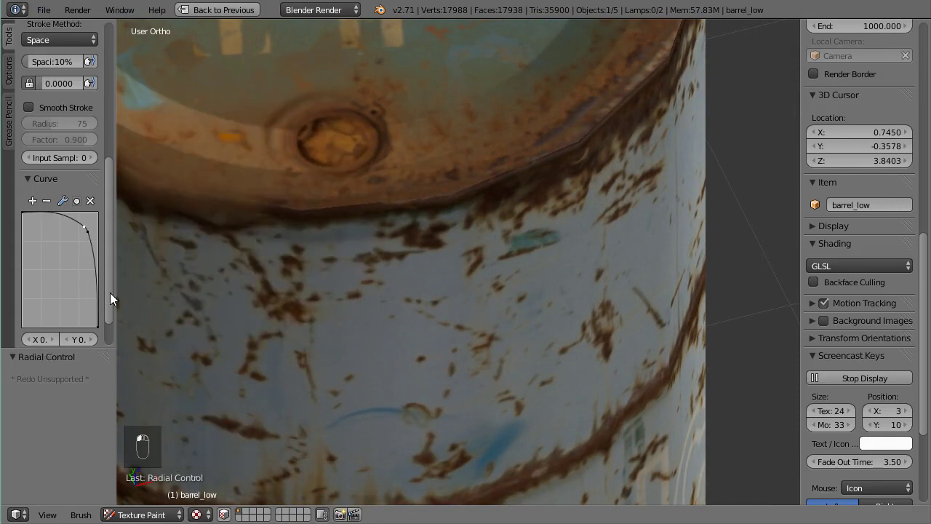
# Change the Clone brush's falloff curve to the Smooth preset and readjust the brush strength.
pyautogui.scroll(-2, 111, 294)
pyautogui.click(28, 318)
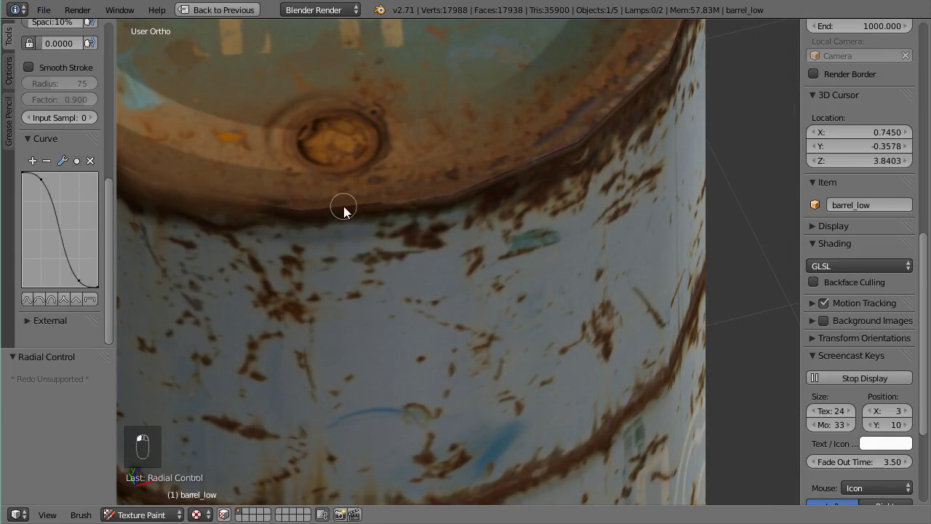
pyautogui.moveTo(337, 207); pyautogui.dragTo(350, 247, button='middle')
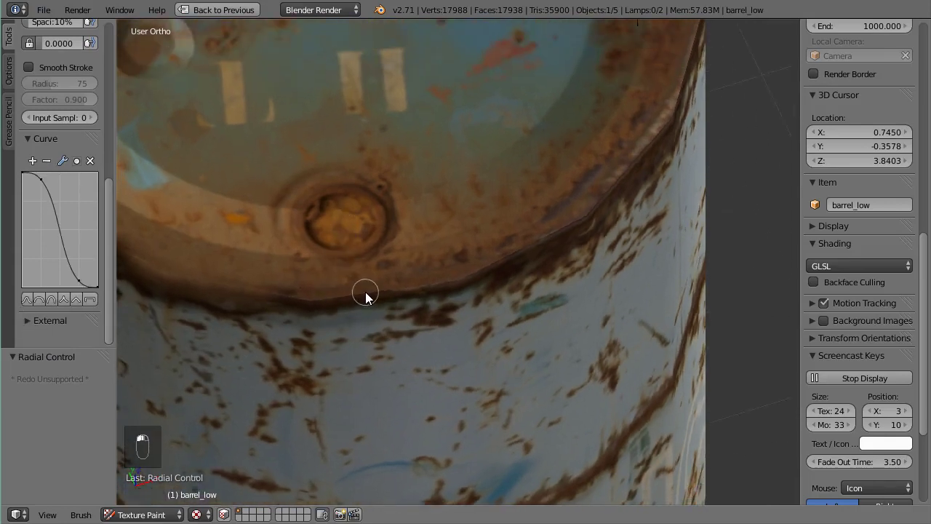
pyautogui.hotkey('shift', 'f')
pyautogui.click(339, 295)
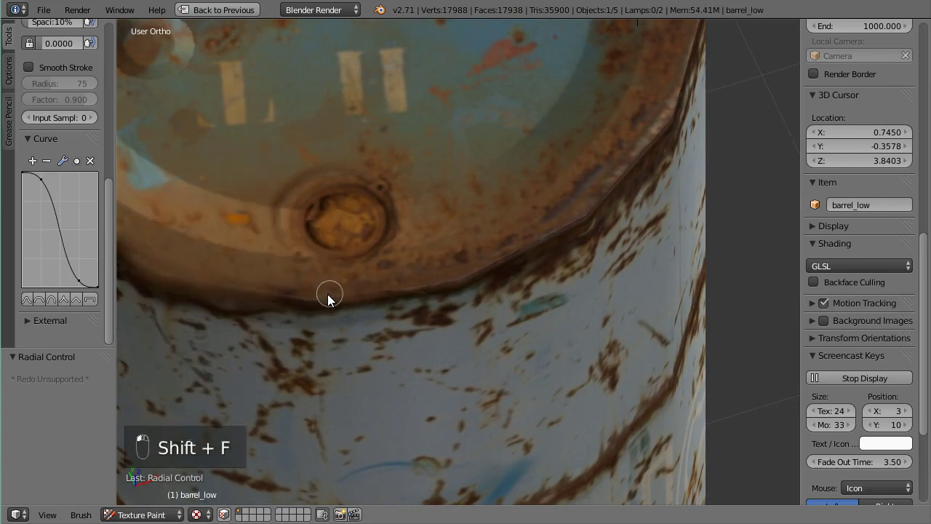
# Clone rust from the rim over the lid's edge seam below and past the bung, sampling new source points along the way.
pyautogui.scroll(-3, 444, 284)
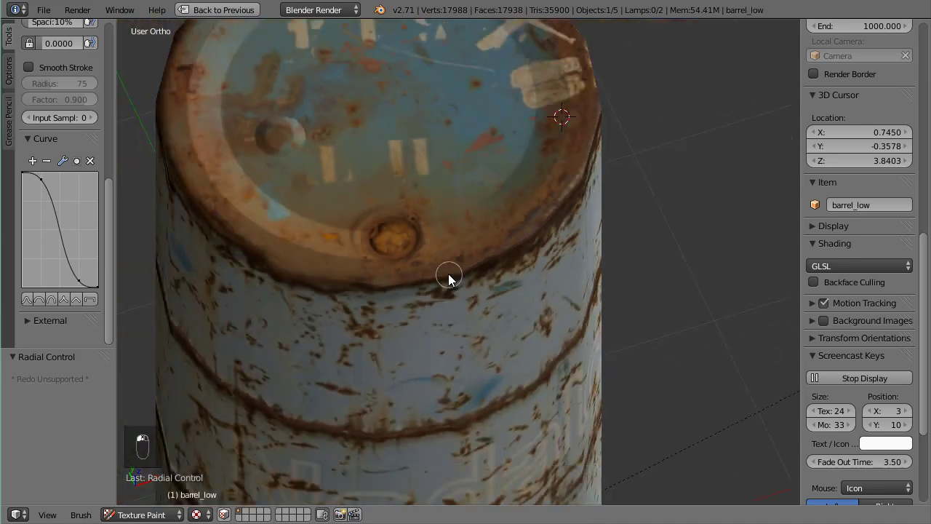
pyautogui.moveTo(449, 279); pyautogui.dragTo(382, 284, button='middle')
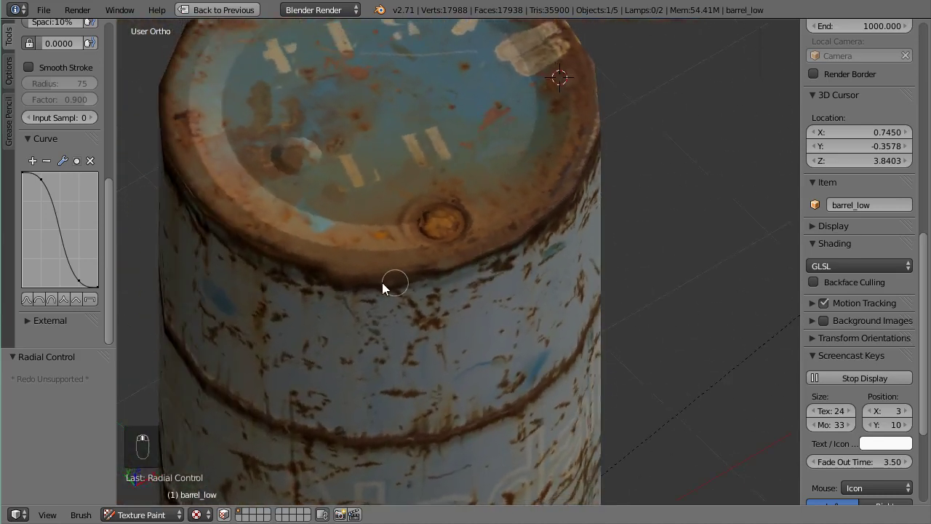
pyautogui.scroll(4, 441, 270)
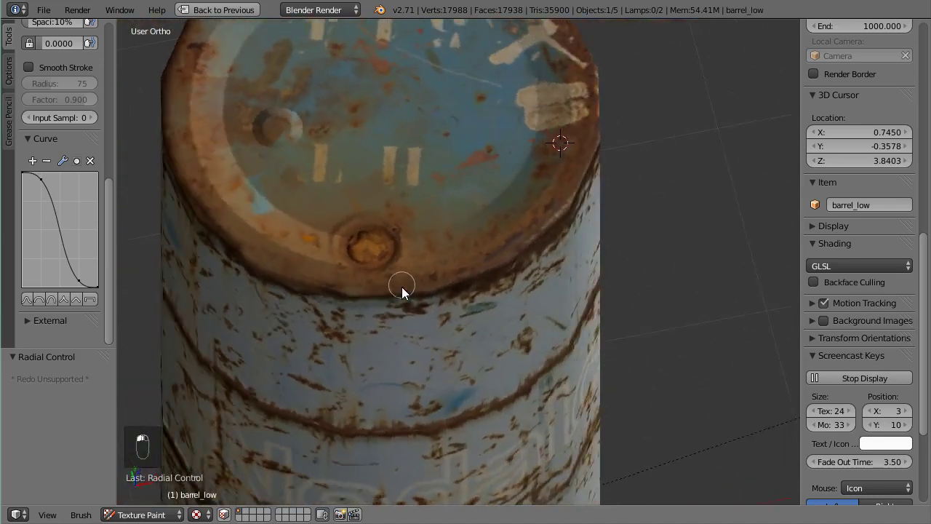
pyautogui.scroll(2, 377, 328)
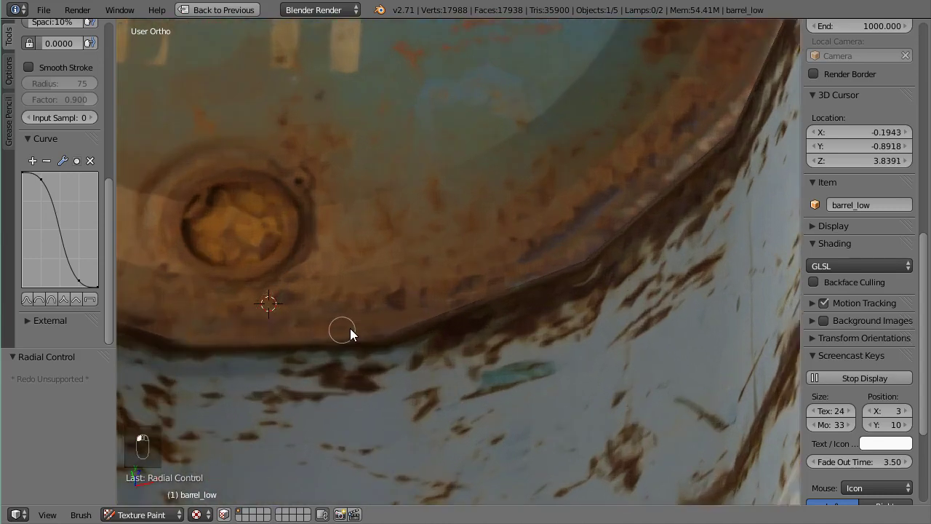
pyautogui.moveTo(406, 333); pyautogui.dragTo(298, 339, button='middle')
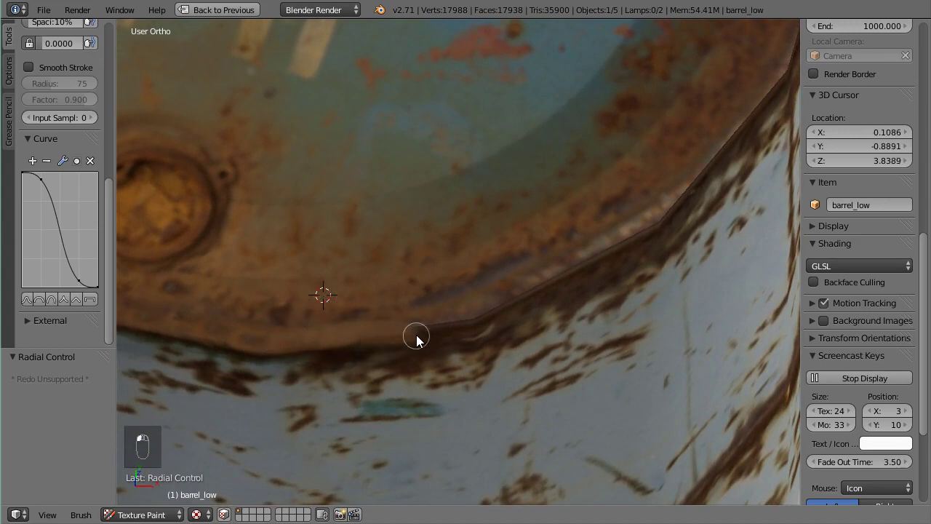
pyautogui.moveTo(465, 325); pyautogui.dragTo(408, 330, button='middle')
pyautogui.keyDown('ctrl'); pyautogui.click(376, 296); pyautogui.keyUp('ctrl')
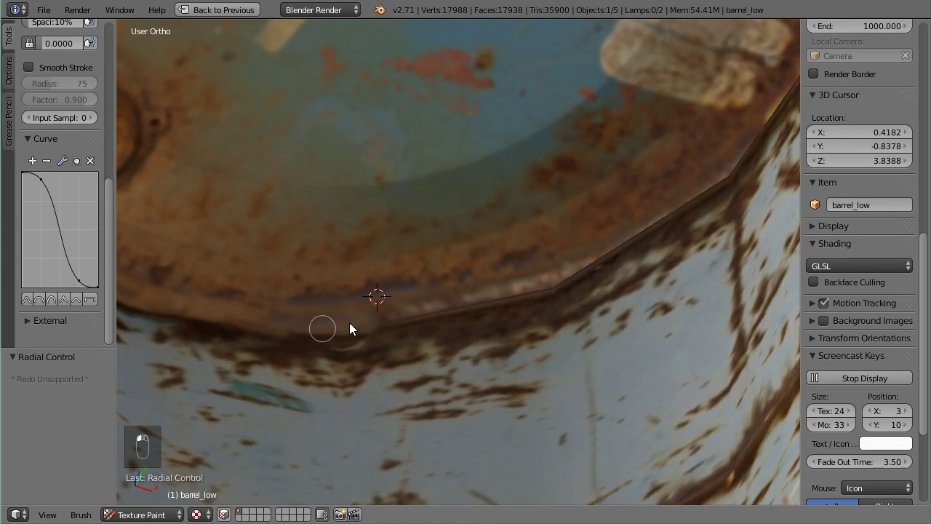
pyautogui.moveTo(349, 328); pyautogui.dragTo(368, 312, button='middle')
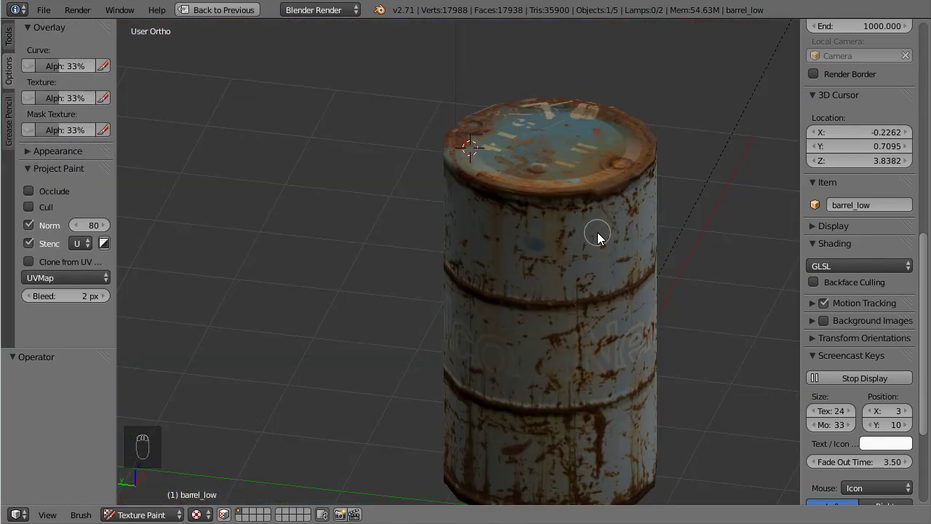
# Inspect the textured barrel from several sides and check its low-poly mesh in Edit Mode before returning to Texture Paint.
pyautogui.moveTo(598, 232); pyautogui.dragTo(411, 254, button='middle')
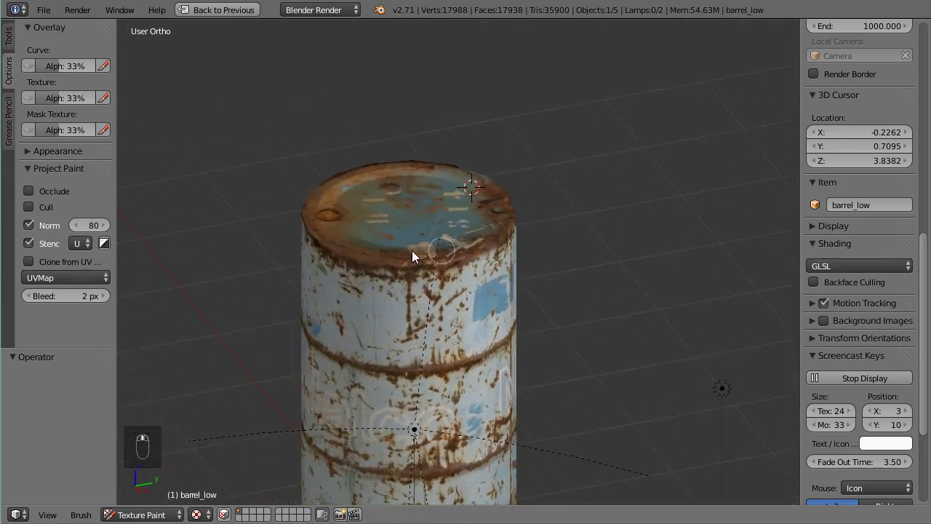
pyautogui.keyDown('shift'); pyautogui.moveTo(324, 240); pyautogui.dragTo(396, 258, button='middle'); pyautogui.keyUp('shift')
pyautogui.scroll(-3, 404, 269)
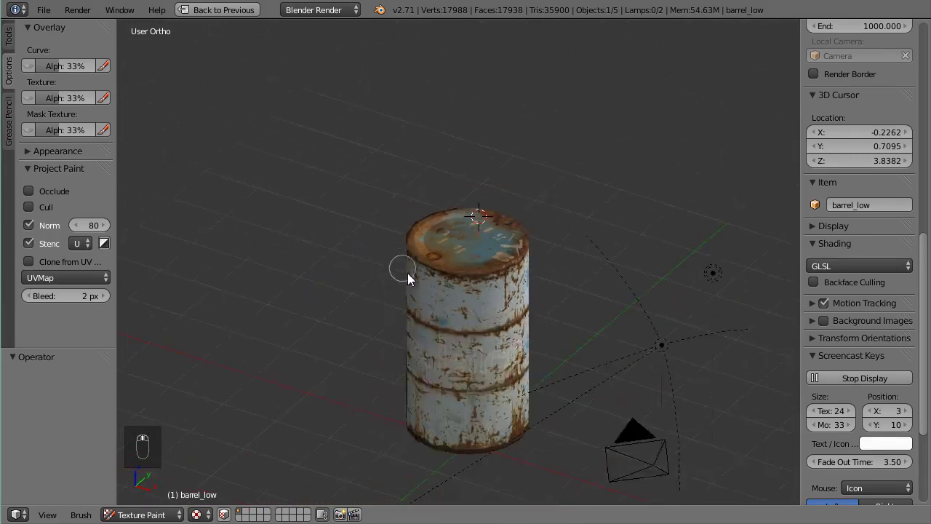
pyautogui.moveTo(405, 309); pyautogui.dragTo(447, 281, button='middle')
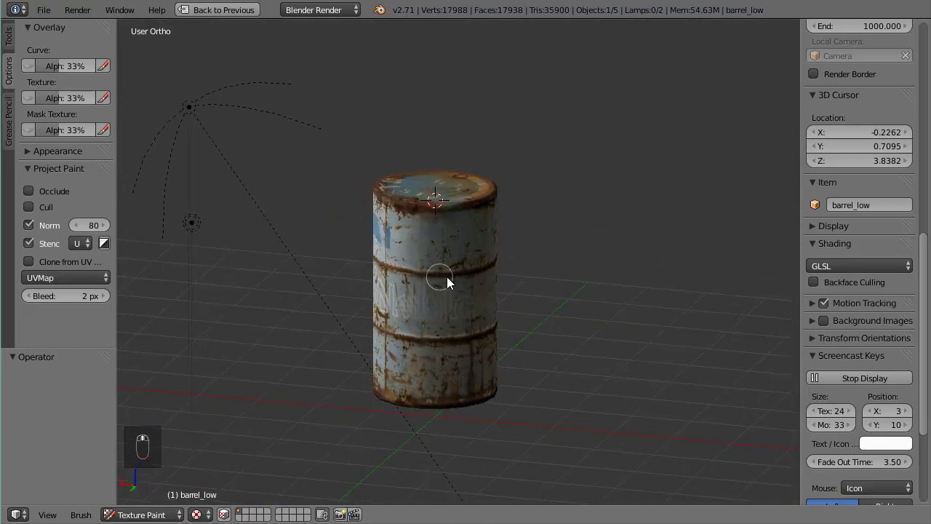
pyautogui.scroll(3, 460, 282)
pyautogui.scroll(-3, 461, 282)
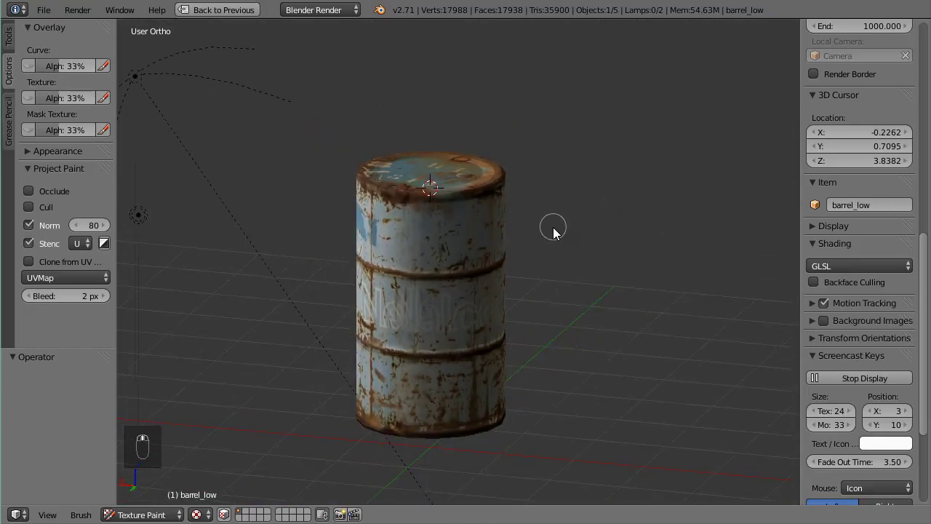
pyautogui.press('Tab')
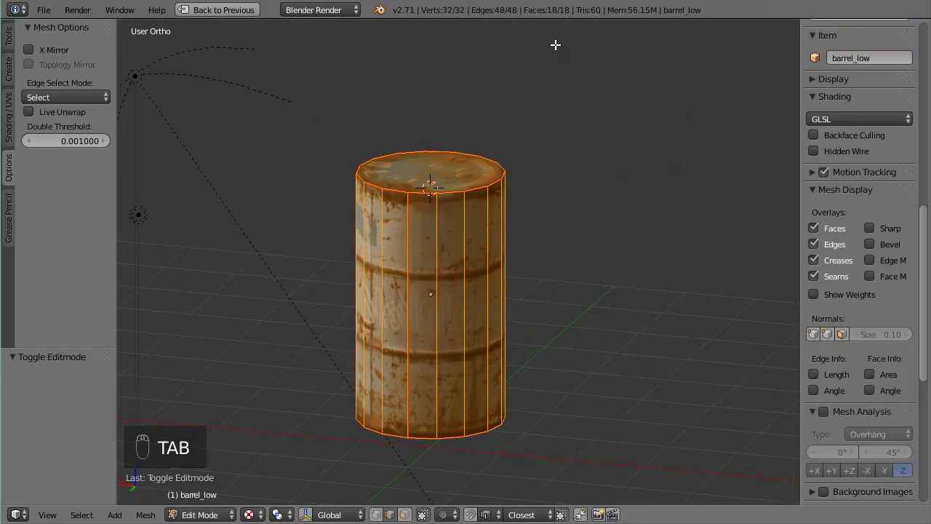
pyautogui.press('Tab')
# Save the blend file with the painted barrel, overwriting the existing file.
pyautogui.moveTo(489, 286)
pyautogui.mouseDown(button='middle')
pyautogui.moveTo(509, 303)
pyautogui.moveTo(541, 295)
pyautogui.mouseUp(button='middle')
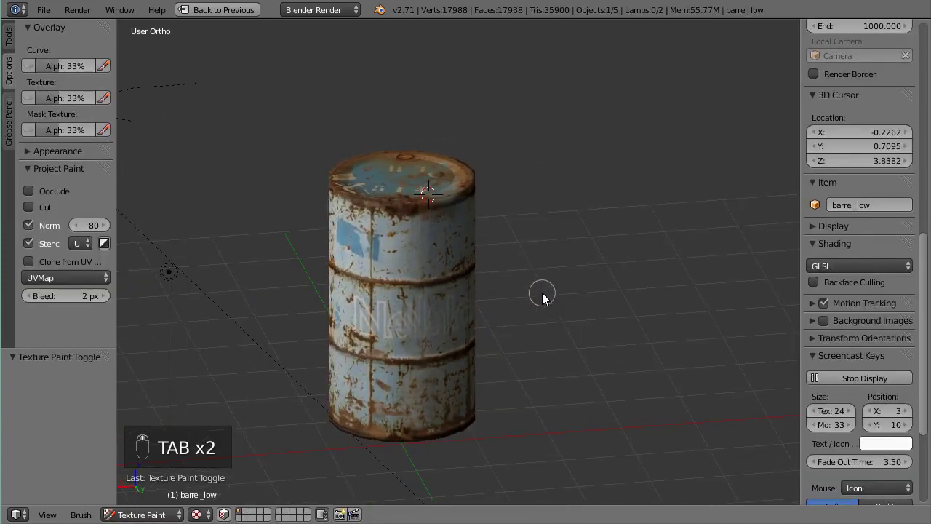
pyautogui.scroll(3, 532, 298)
pyautogui.scroll(-1, 532, 299)
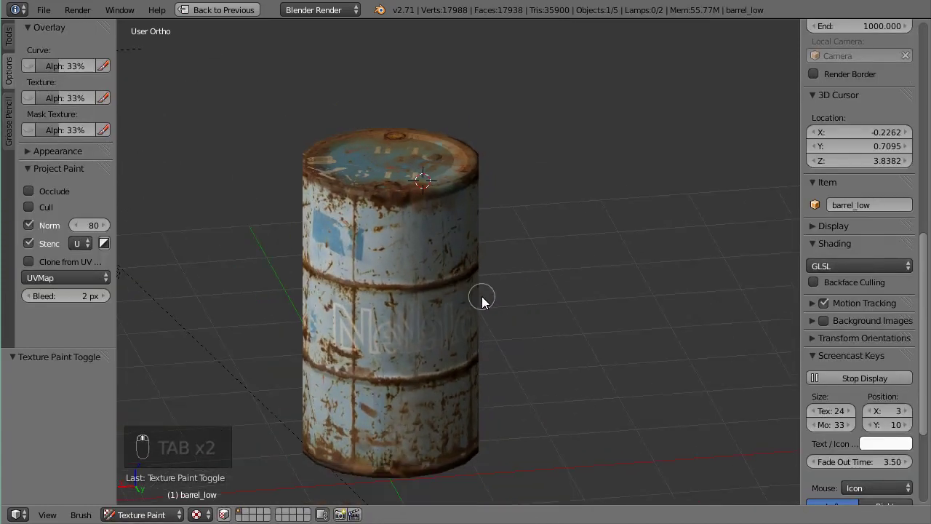
pyautogui.hotkey('ctrl', 's')
pyautogui.click(458, 299)
# Examine the finished barrel texture up close and from a distance around its sides and lid.
pyautogui.scroll(2, 459, 293)
pyautogui.scroll(-2, 459, 293)
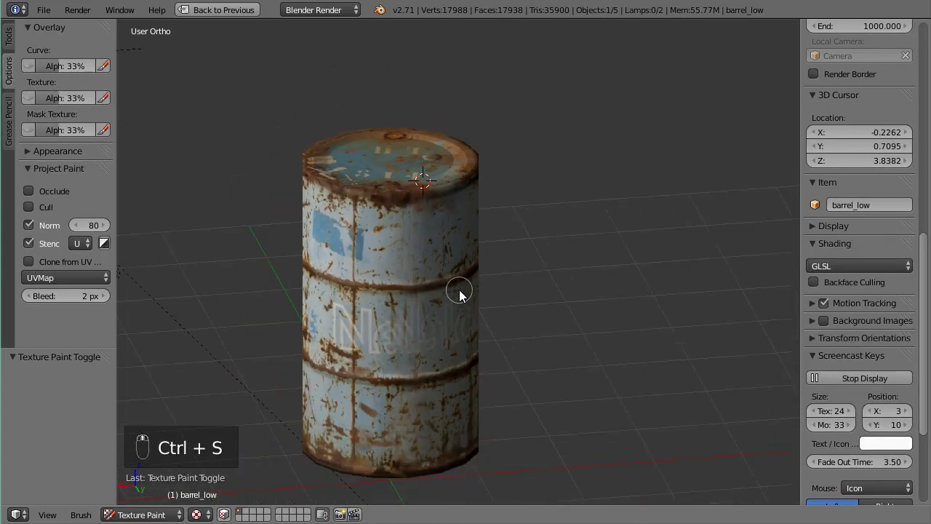
pyautogui.moveTo(479, 288); pyautogui.dragTo(584, 276, button='middle')
pyautogui.scroll(3, 590, 279)
pyautogui.scroll(-5, 593, 279)
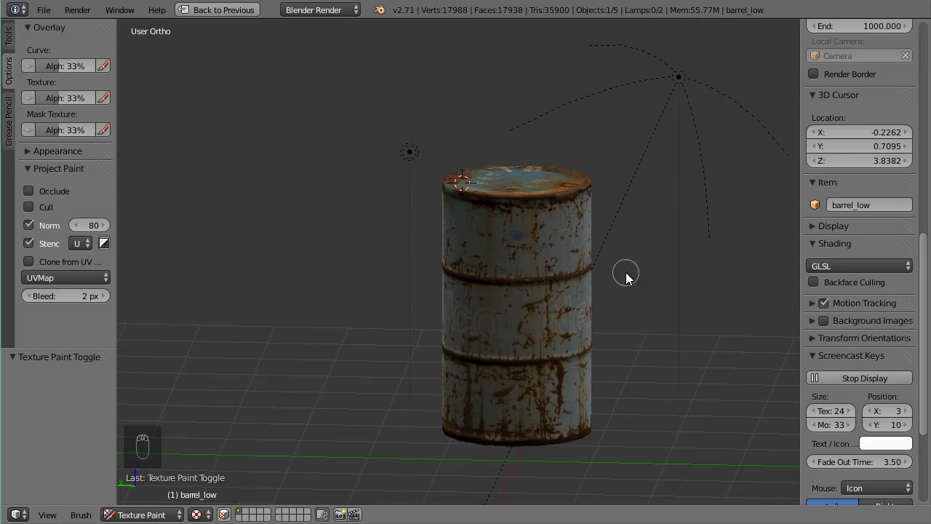
pyautogui.scroll(-2, 609, 276)
pyautogui.moveTo(606, 278); pyautogui.dragTo(607, 306, button='middle')
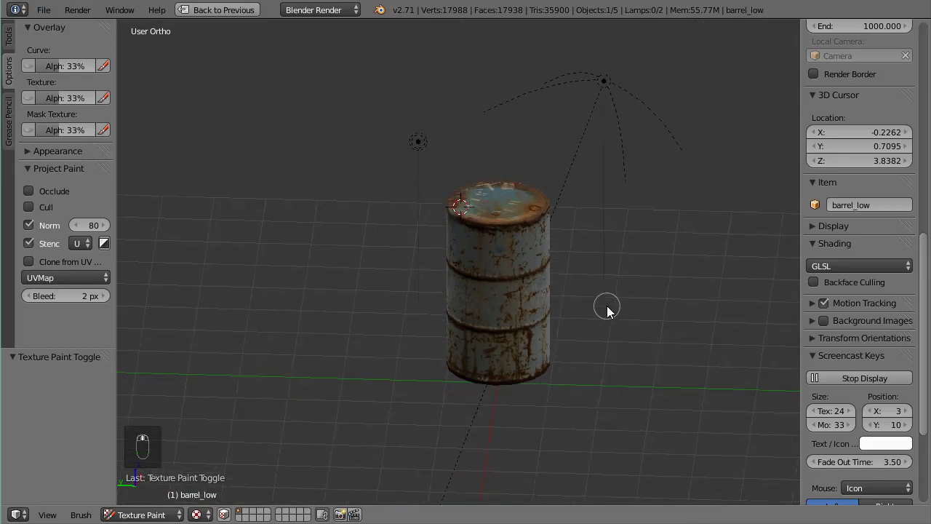
pyautogui.scroll(3, 606, 305)
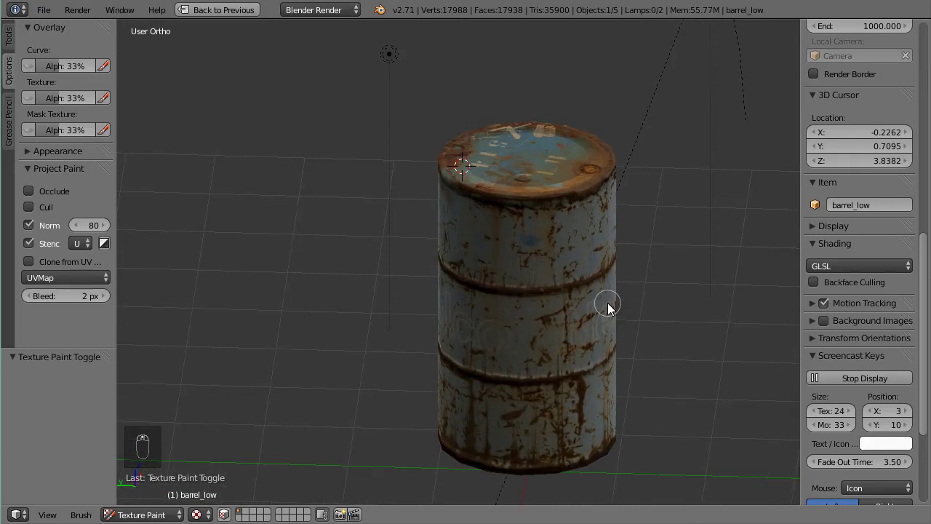